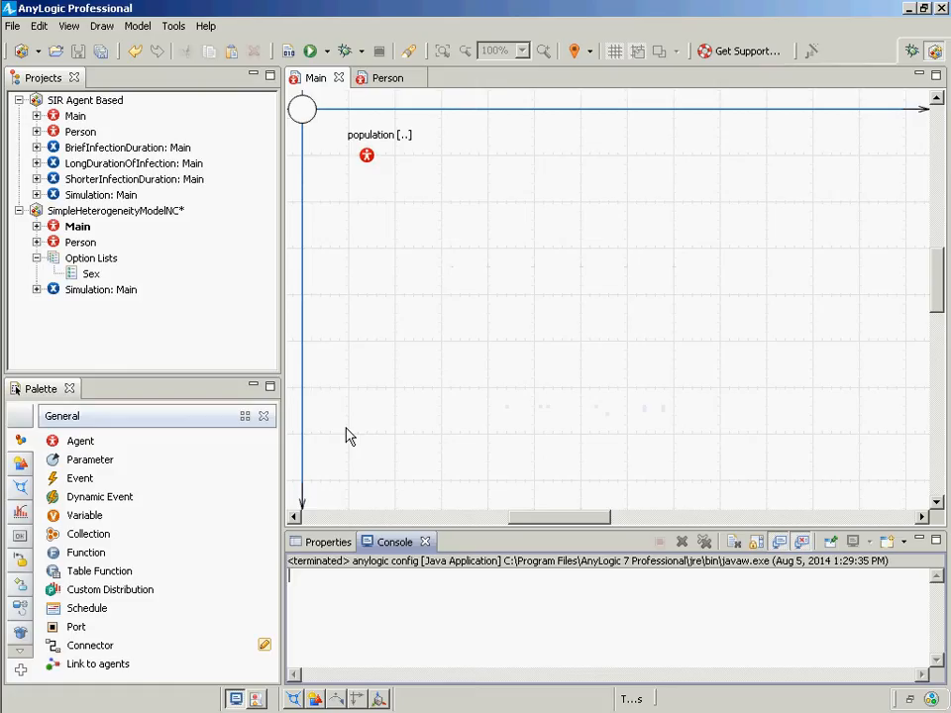
# - Open the Person agent, run the SimpleHeterogeneityModelNC simulation, and close the running model window
pyautogui.doubleClick(81, 241)
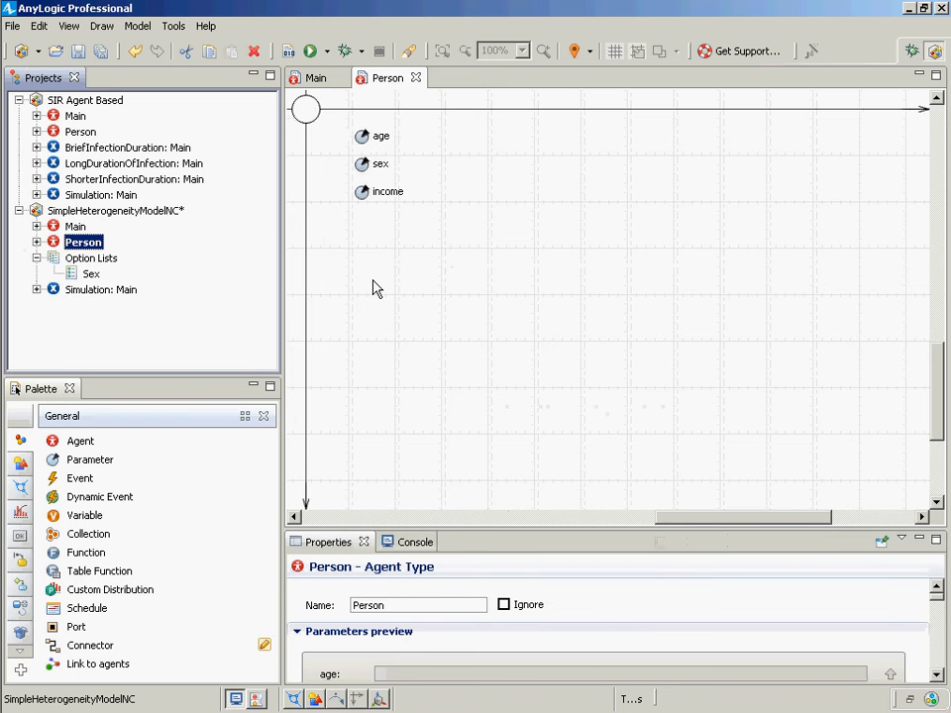
pyautogui.rightClick(117, 290)
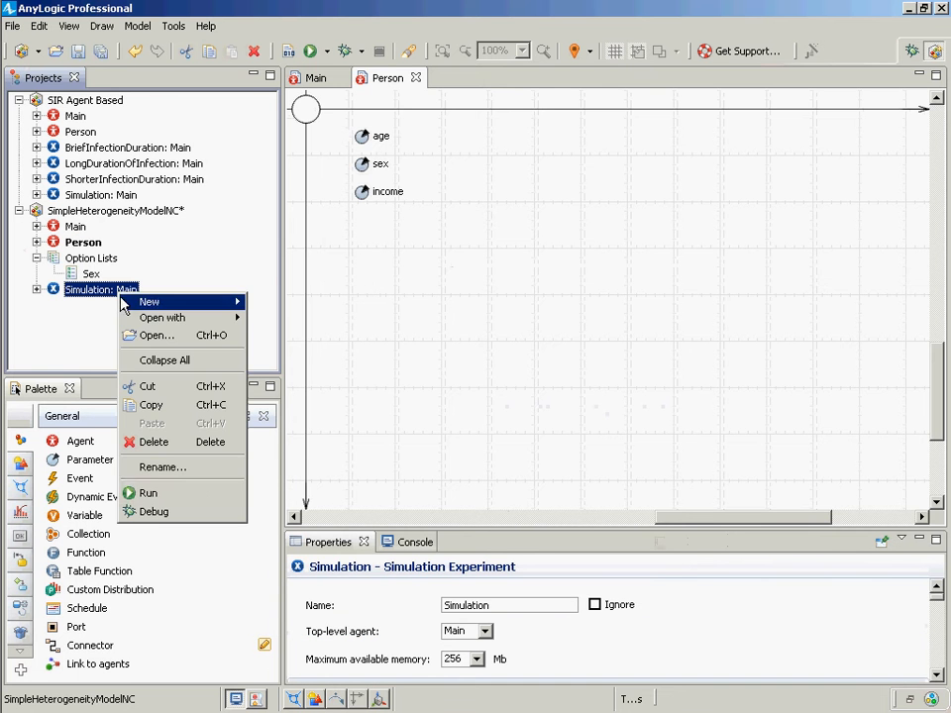
pyautogui.click(182, 492)
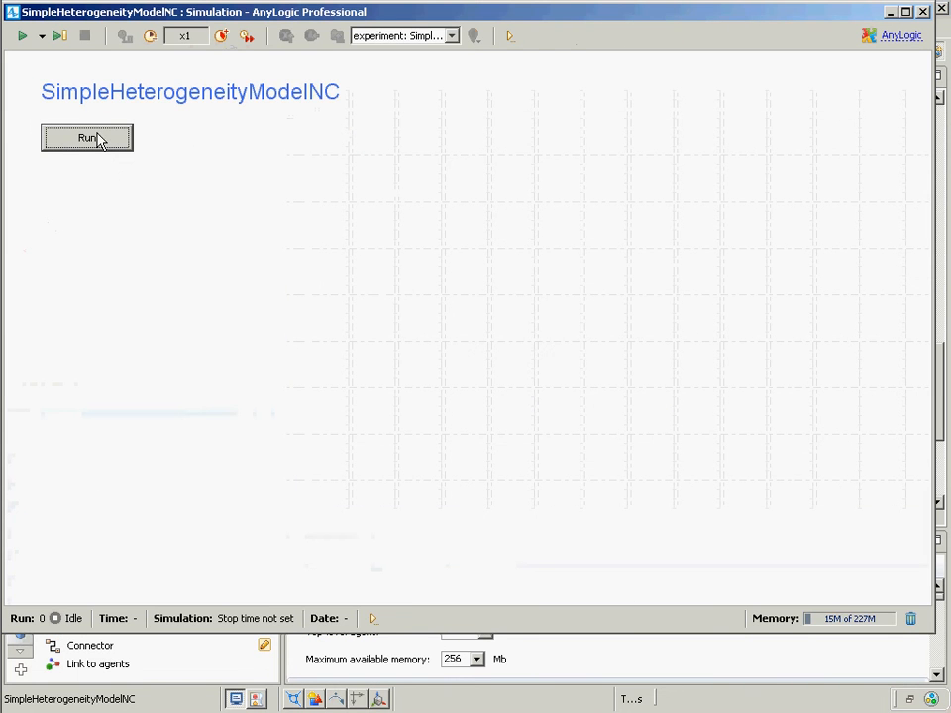
pyautogui.click(97, 138)
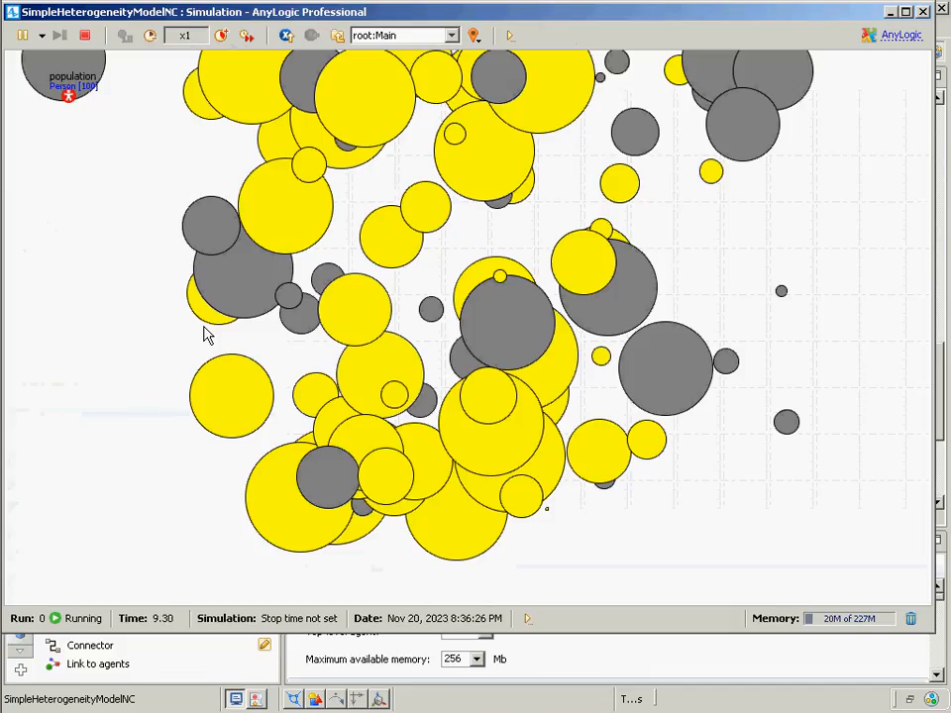
pyautogui.click(922, 11)
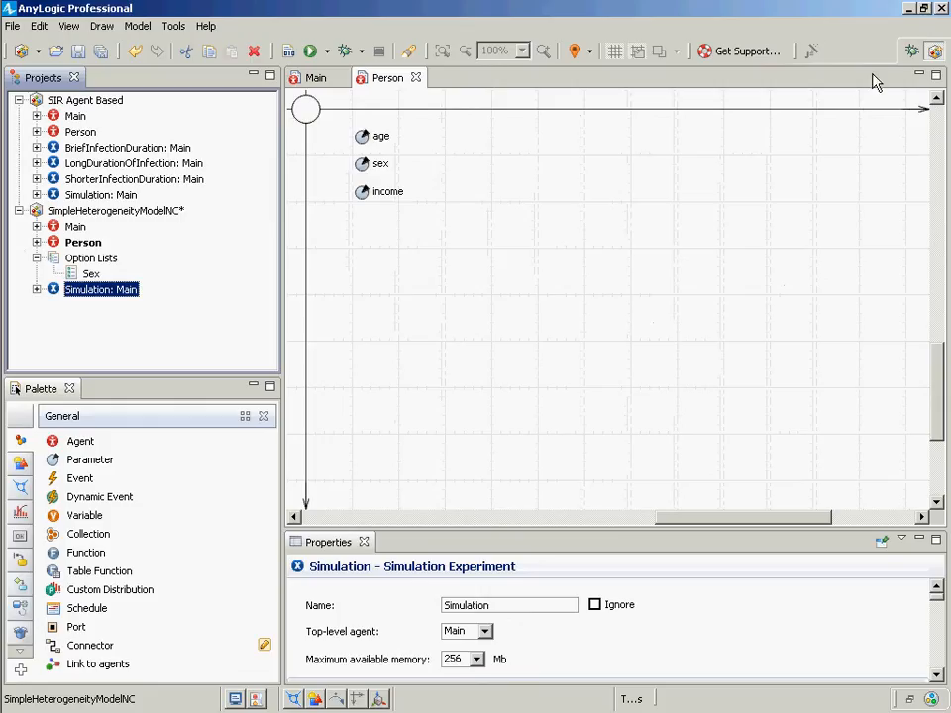
# - Close the SimpleHeterogeneityModelNC and SIR Agent Based models so the workspace is empty
pyautogui.rightClick(113, 211)
pyautogui.click(144, 325)
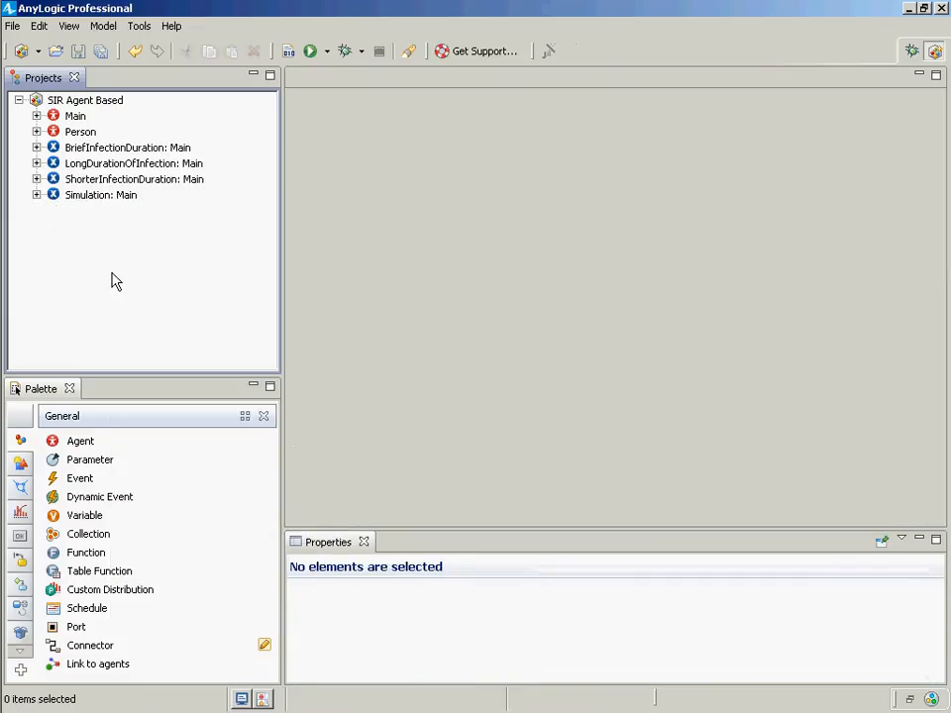
pyautogui.click(75, 116)
pyautogui.rightClick(75, 116)
pyautogui.rightClick(82, 102)
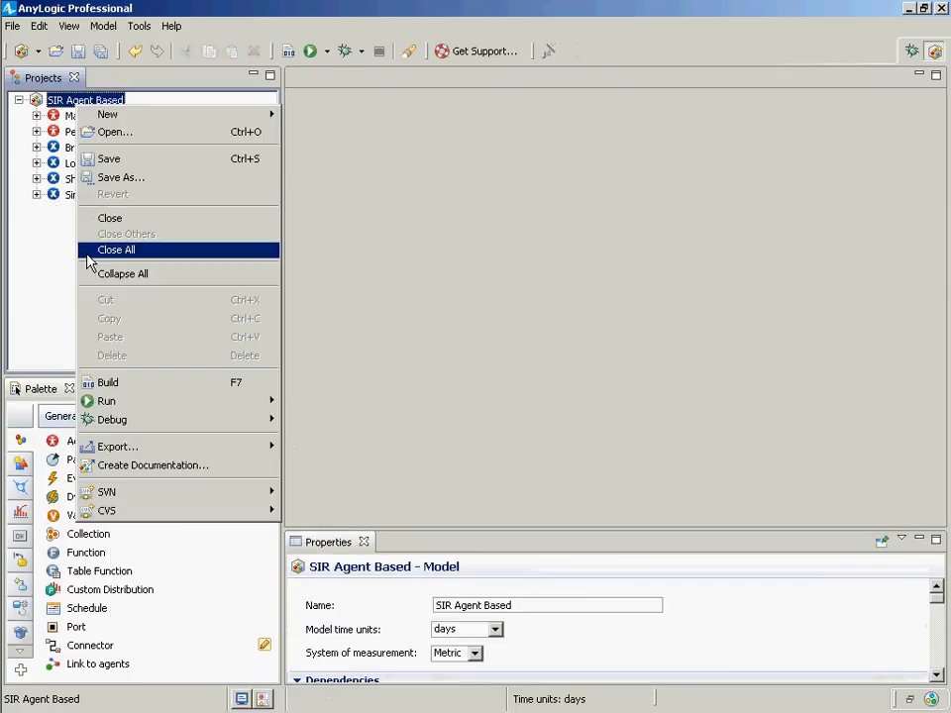
pyautogui.click(132, 222)
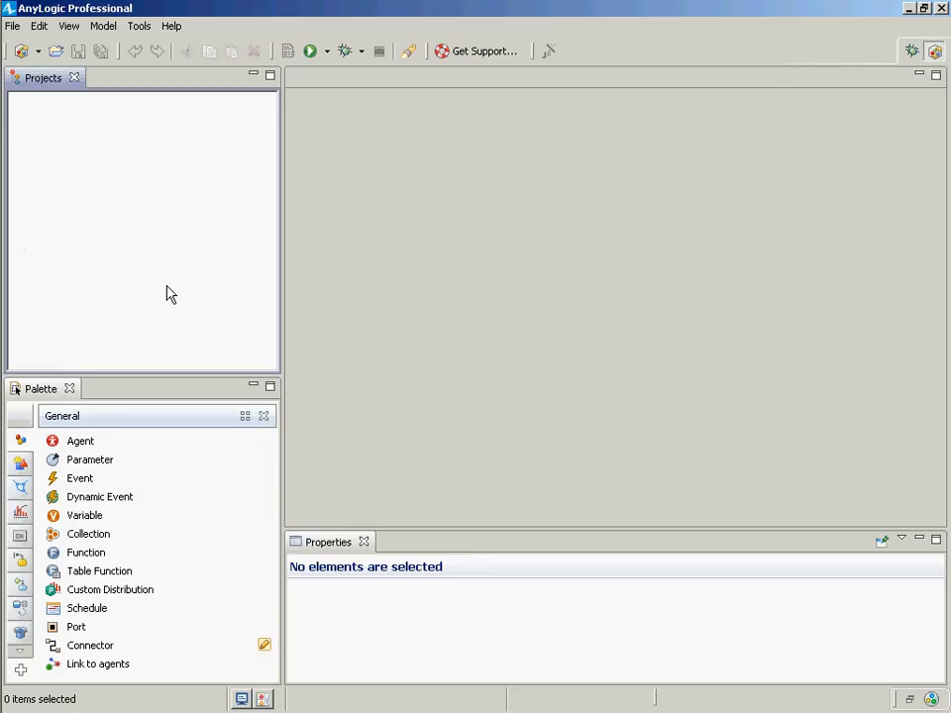
# - Create a new model named SimpleAgentStatechartsNC
pyautogui.click(13, 27)
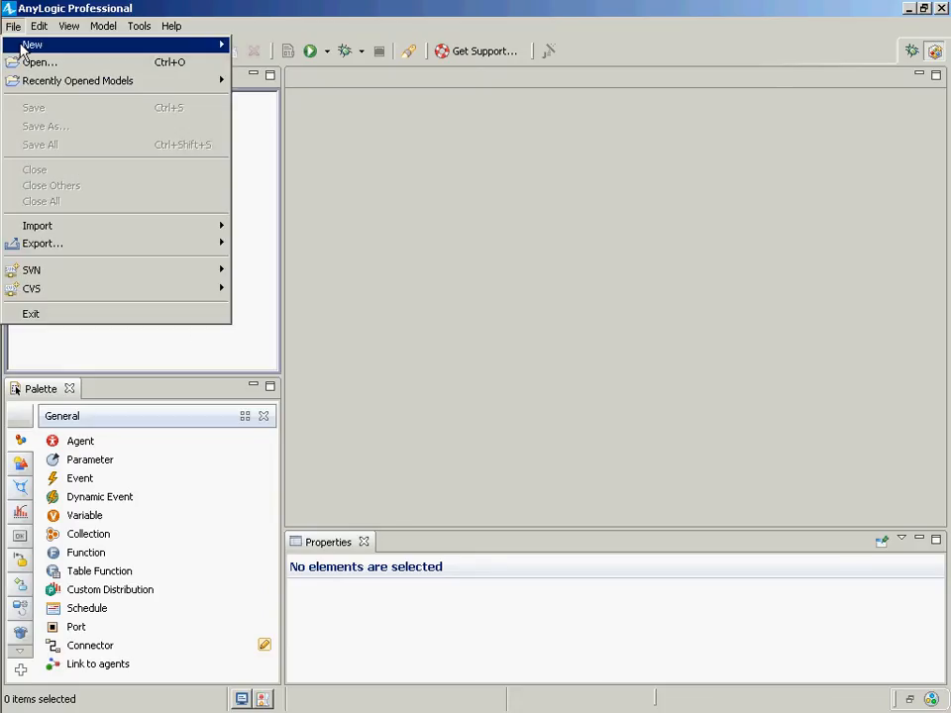
pyautogui.moveTo(69, 48)
pyautogui.click(296, 46)
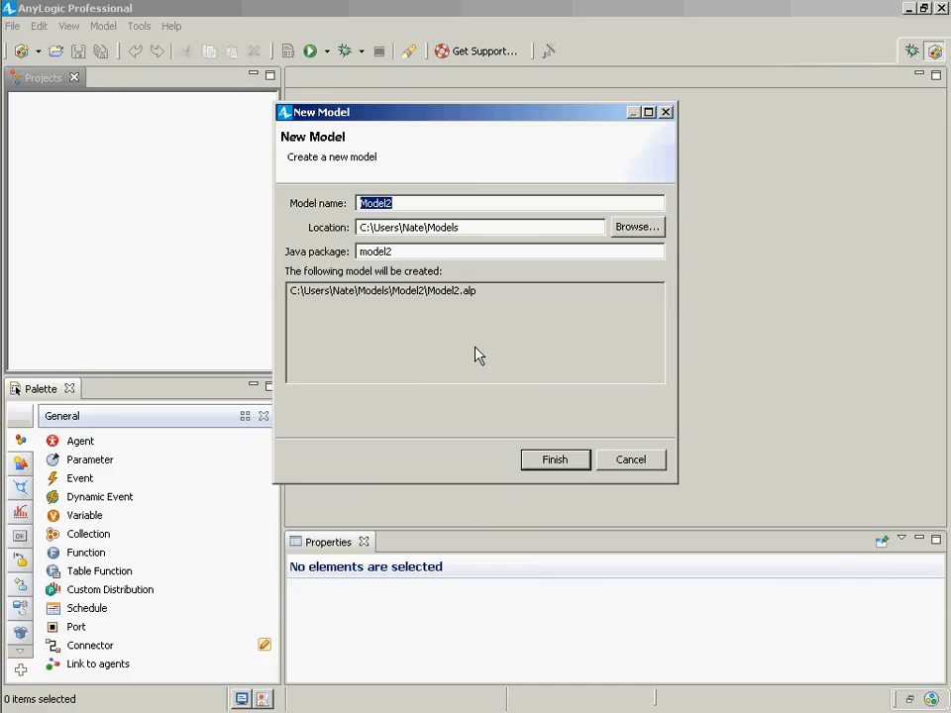
pyautogui.write('Simple')
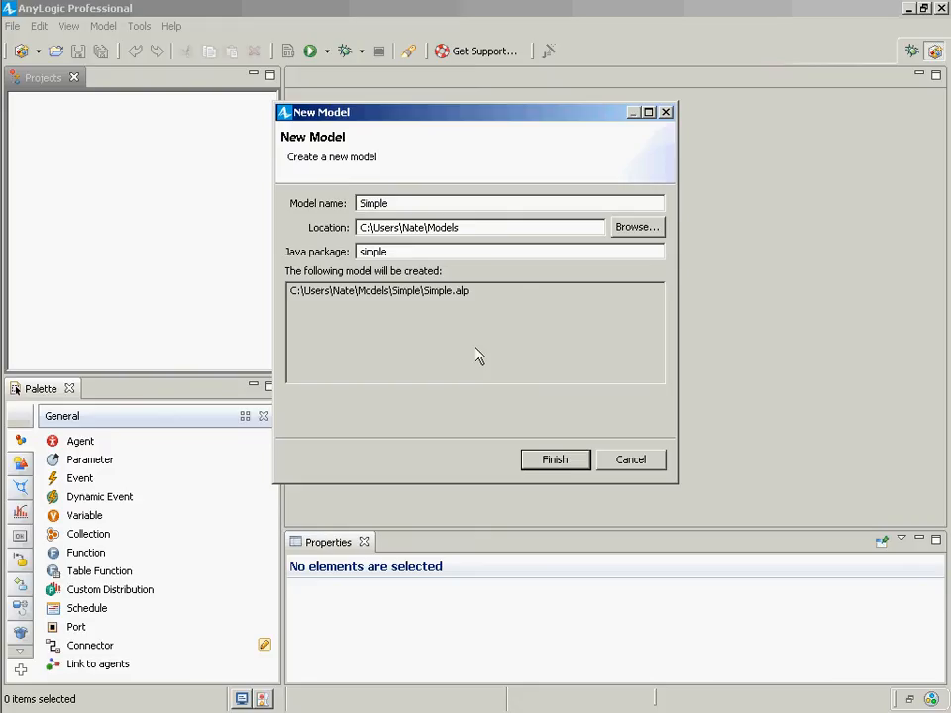
pyautogui.write('AgentStatec')
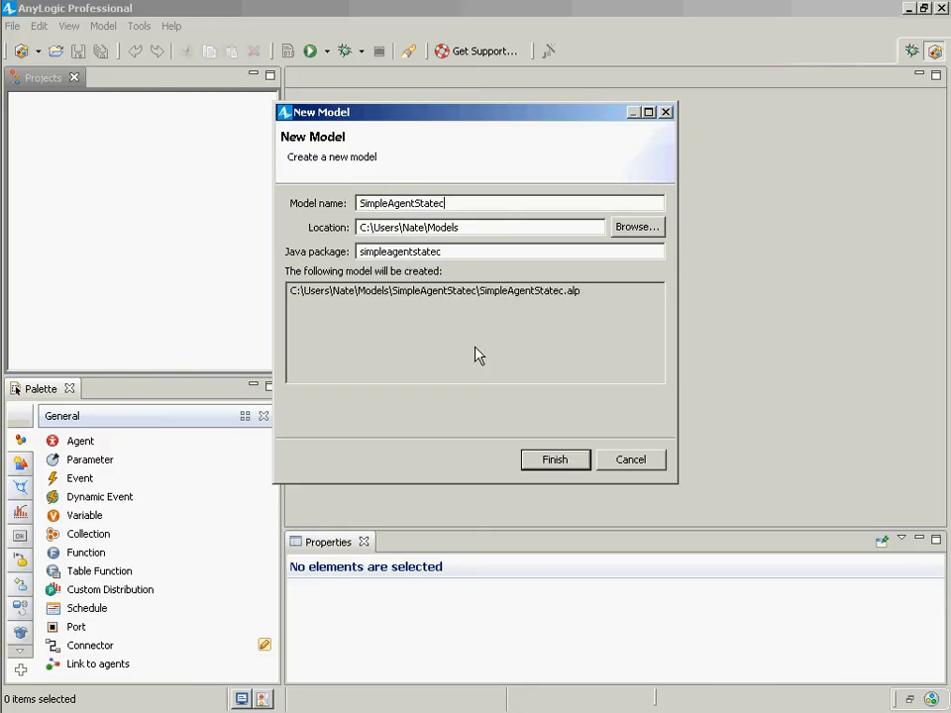
pyautogui.write('harts')
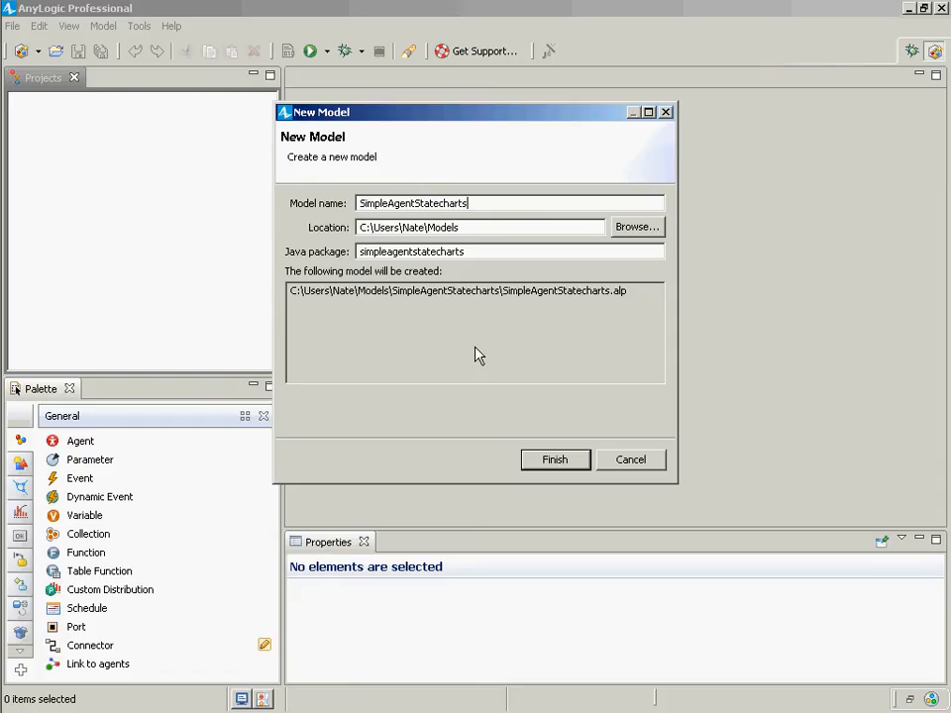
pyautogui.write('NC')
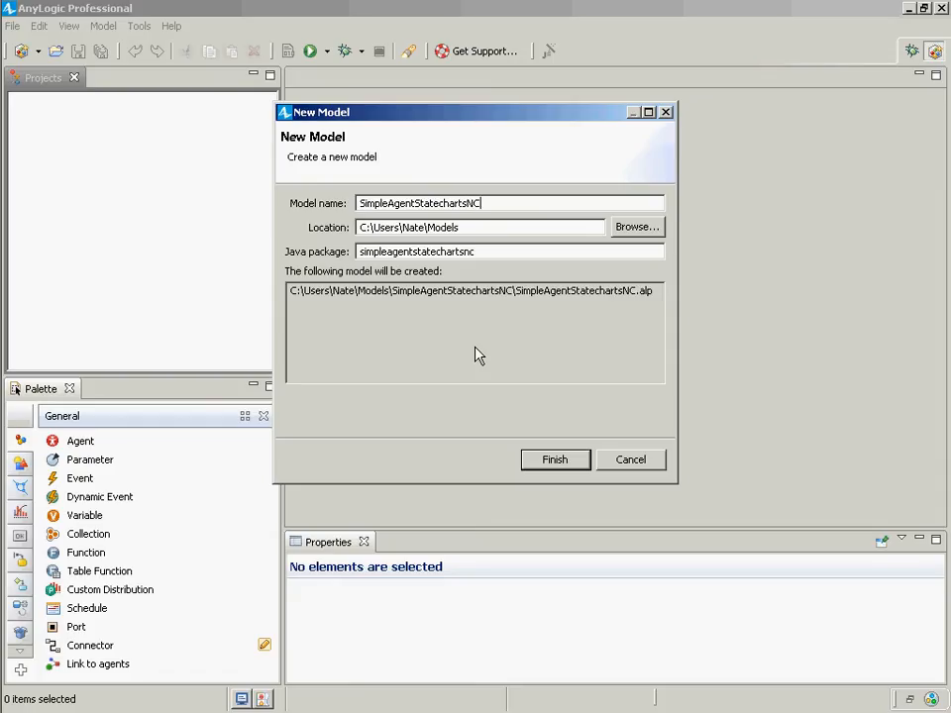
pyautogui.press('Return')
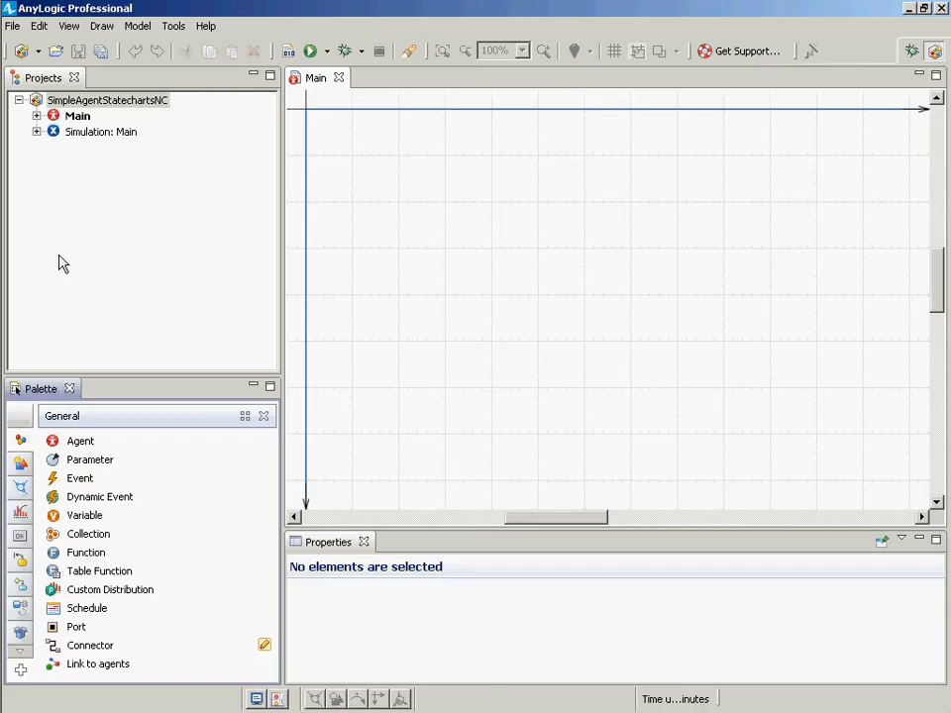
pyautogui.click(85, 101)
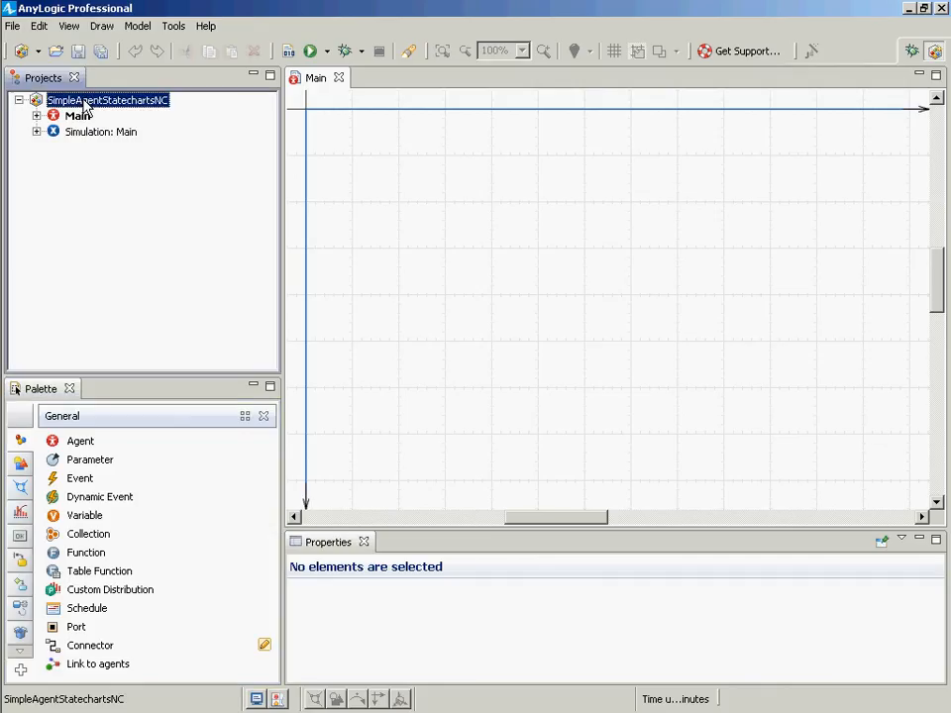
pyautogui.rightClick(91, 105)
pyautogui.moveTo(119, 107)
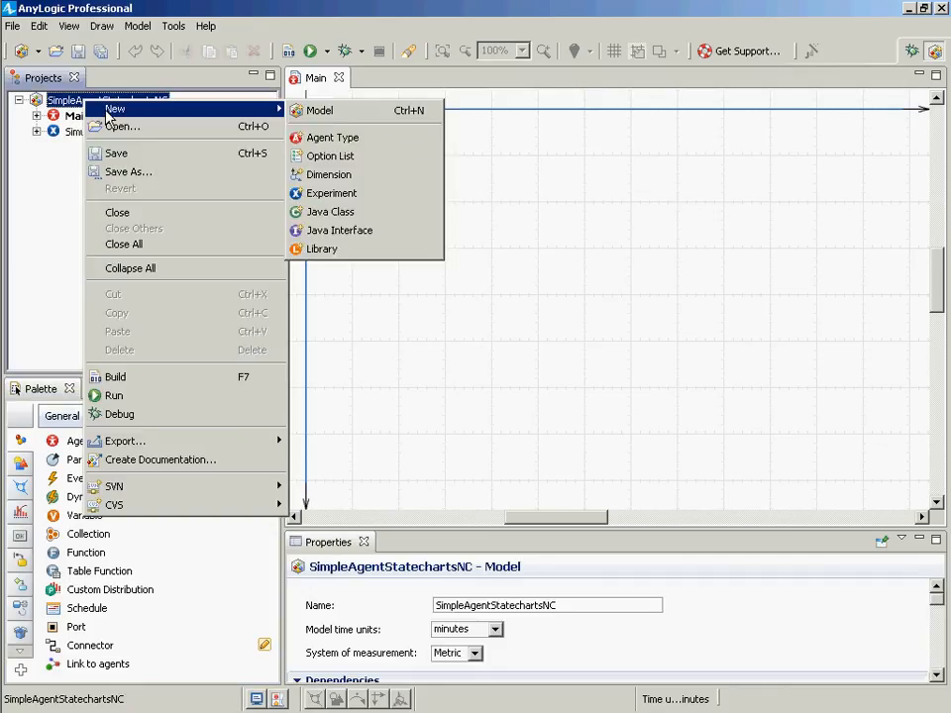
pyautogui.click(386, 139)
pyautogui.write('P')
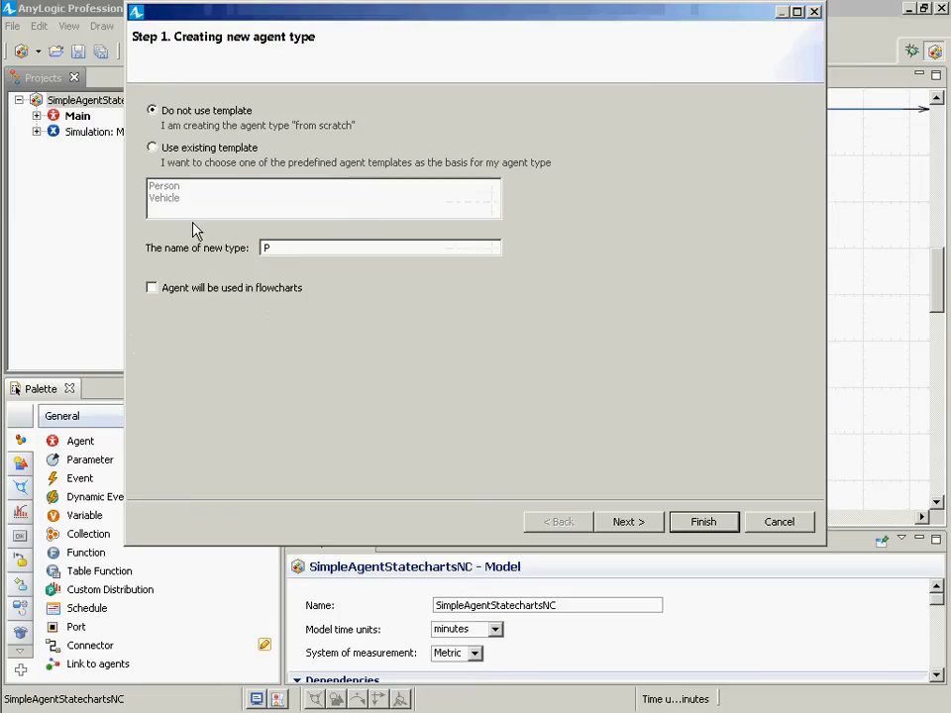
pyautogui.press('Escape')
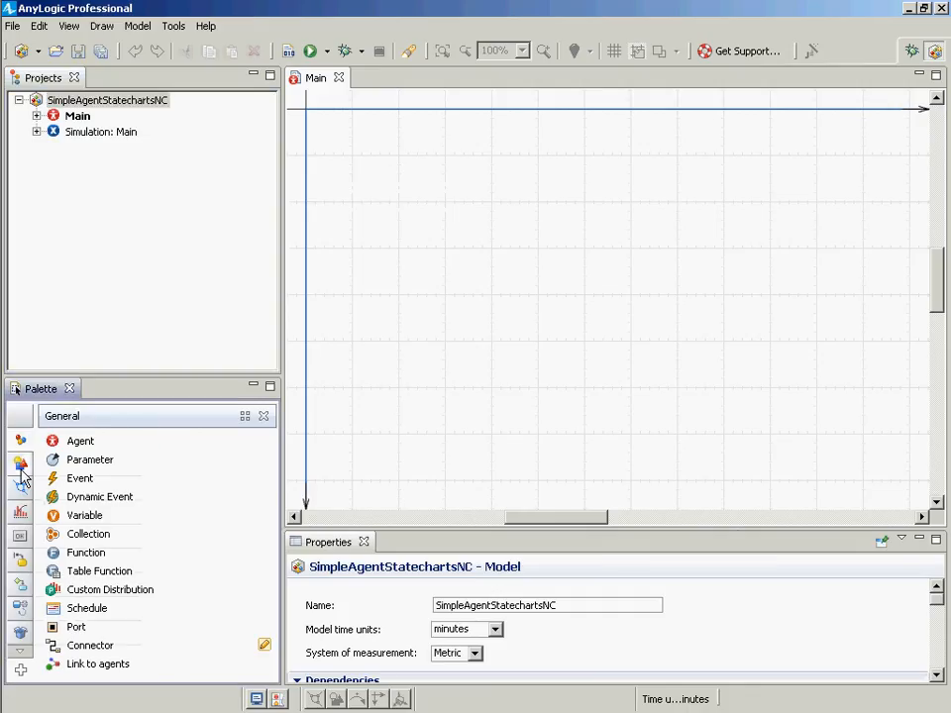
pyautogui.moveTo(23, 500)
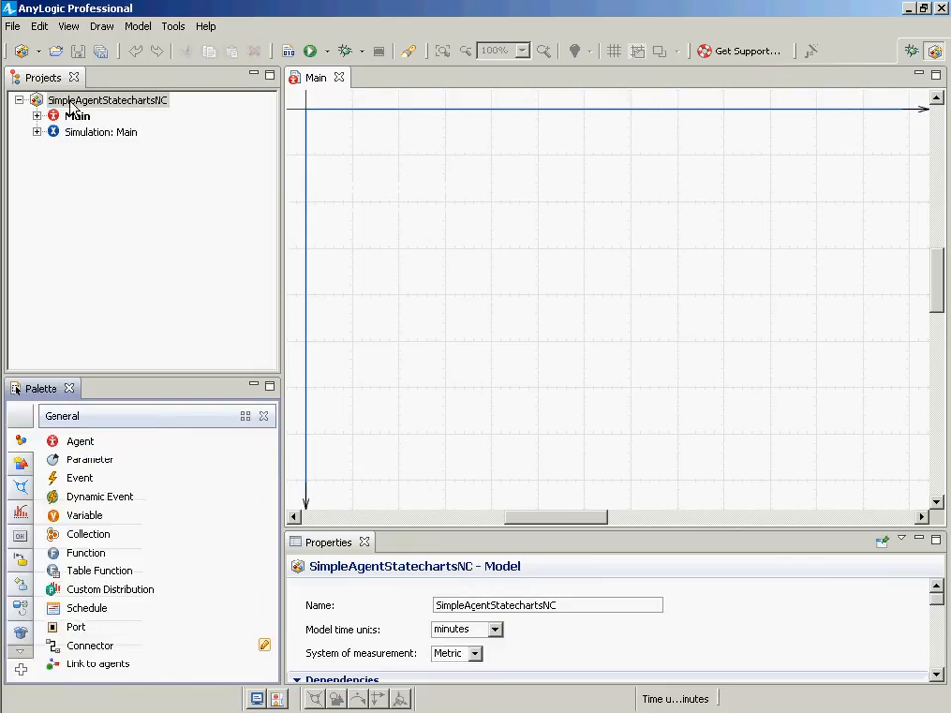
pyautogui.rightClick(71, 101)
pyautogui.moveTo(250, 110)
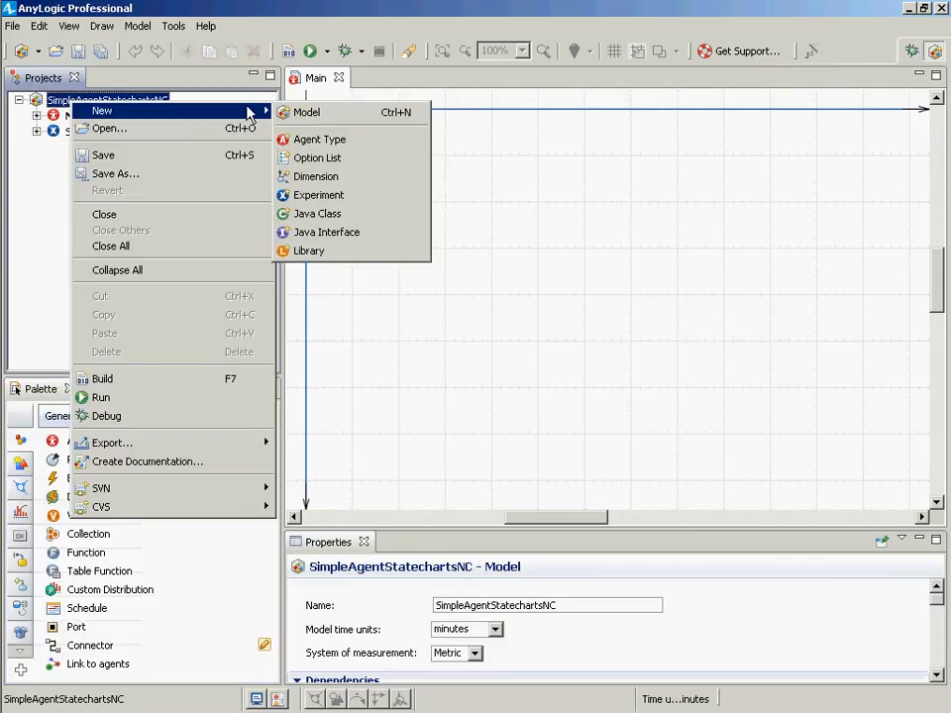
pyautogui.click(319, 141)
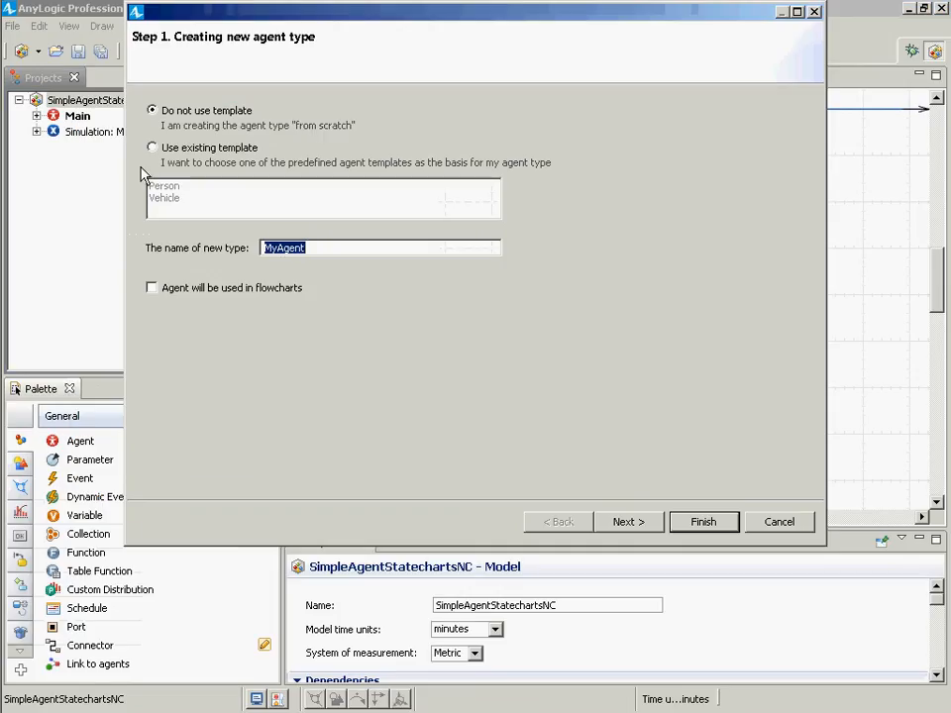
pyautogui.press('Escape')
# - Add a new agent type named Person to the model without a template
pyautogui.rightClick(92, 102)
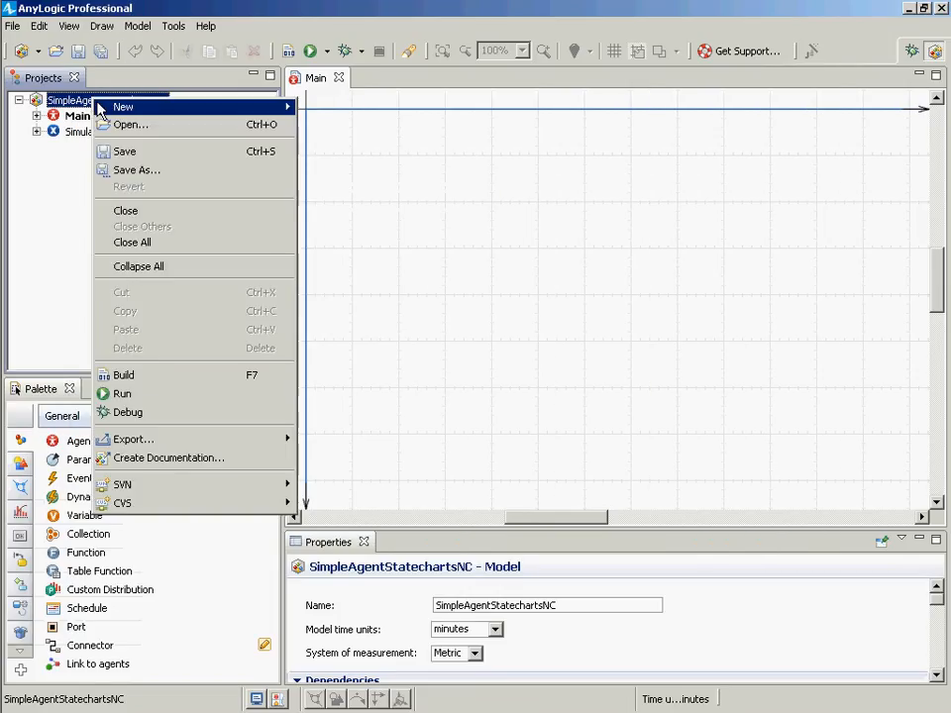
pyautogui.moveTo(128, 107)
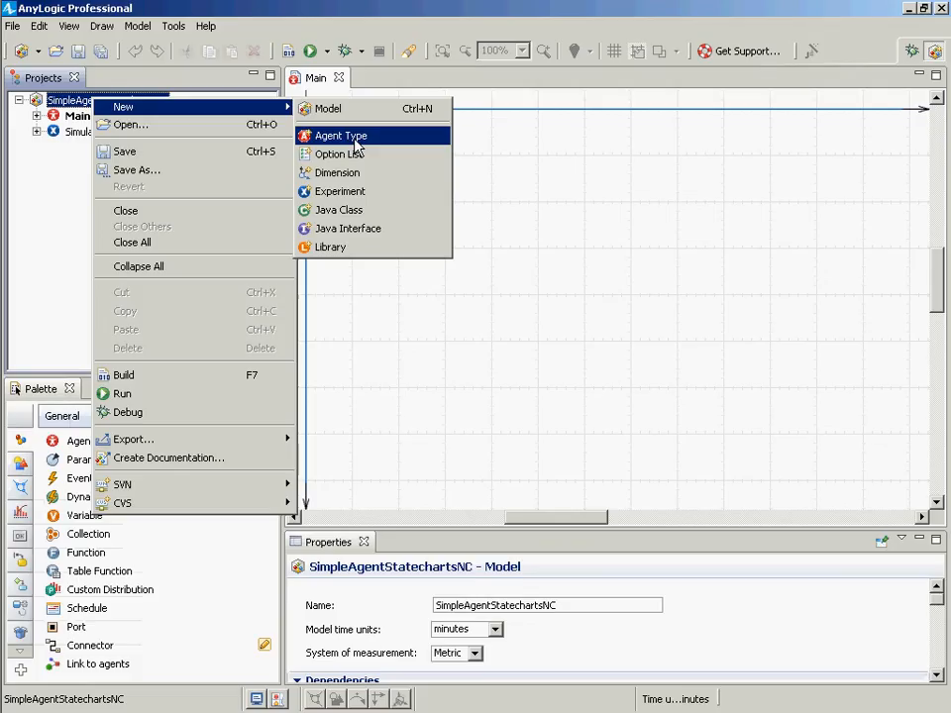
pyautogui.click(354, 143)
pyautogui.write('Peros')
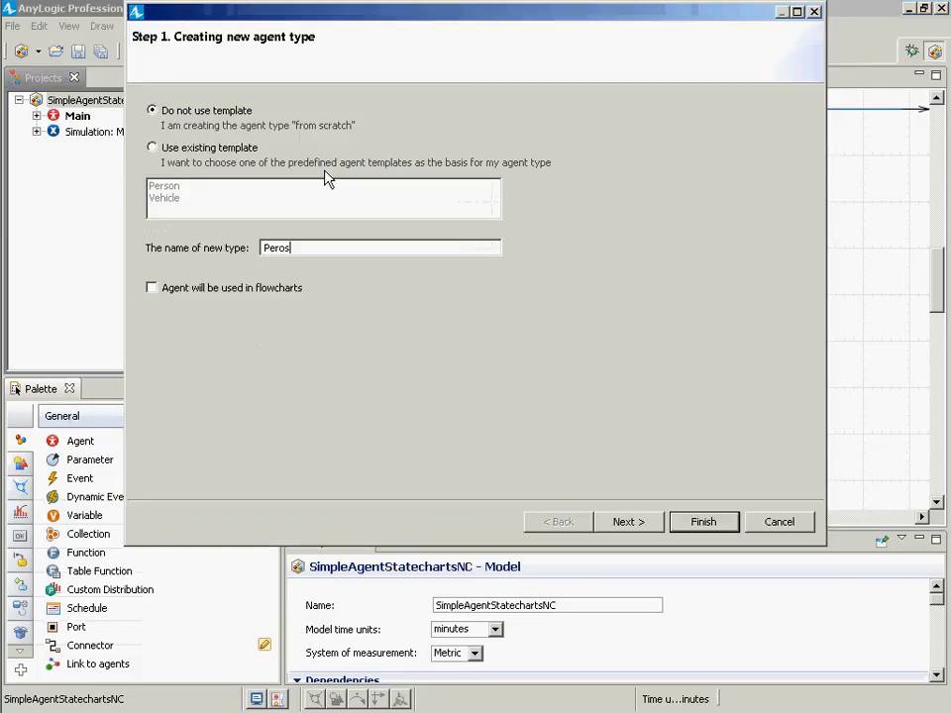
pyautogui.press('BackSpace')
pyautogui.press('BackSpace')
pyautogui.write('son')
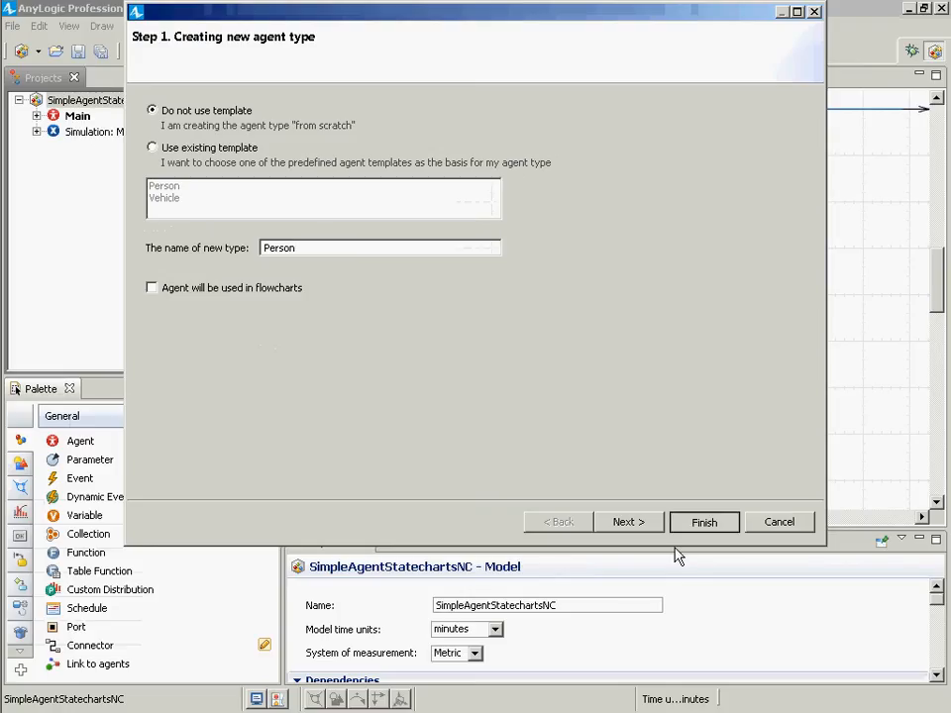
pyautogui.click(711, 515)
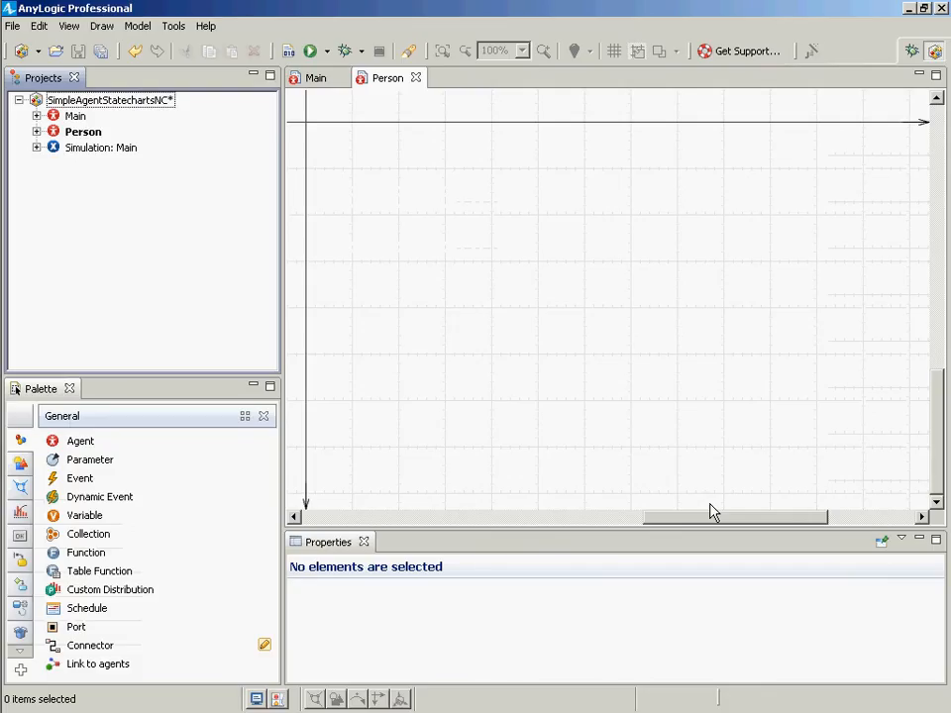
# - Draw a small oval at the origin of the Person agent diagram
pyautogui.click(85, 133)
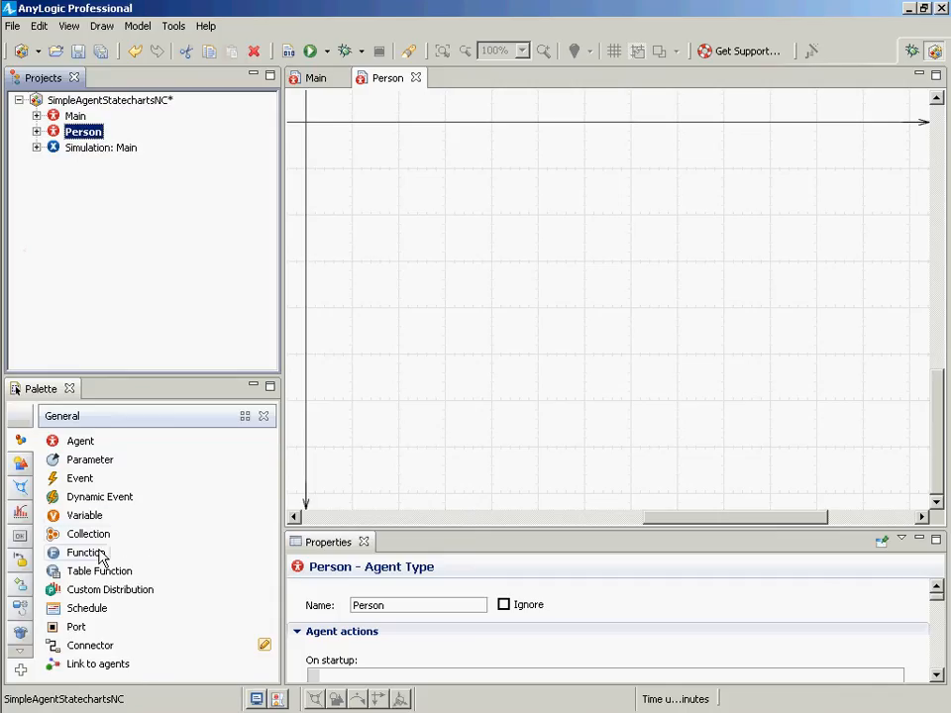
pyautogui.click(21, 463)
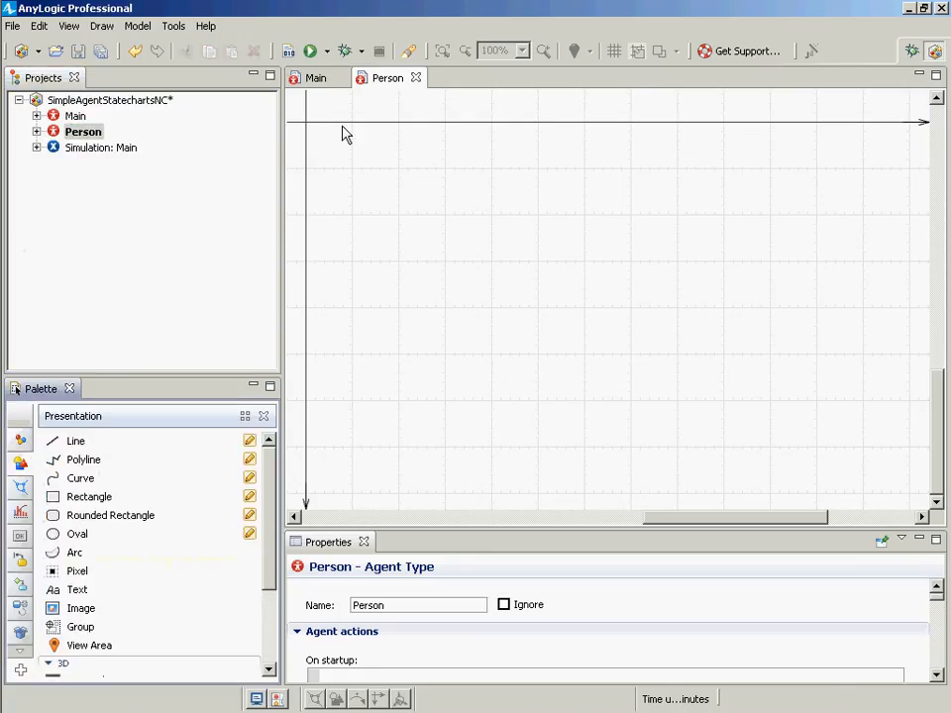
pyautogui.click(52, 534)
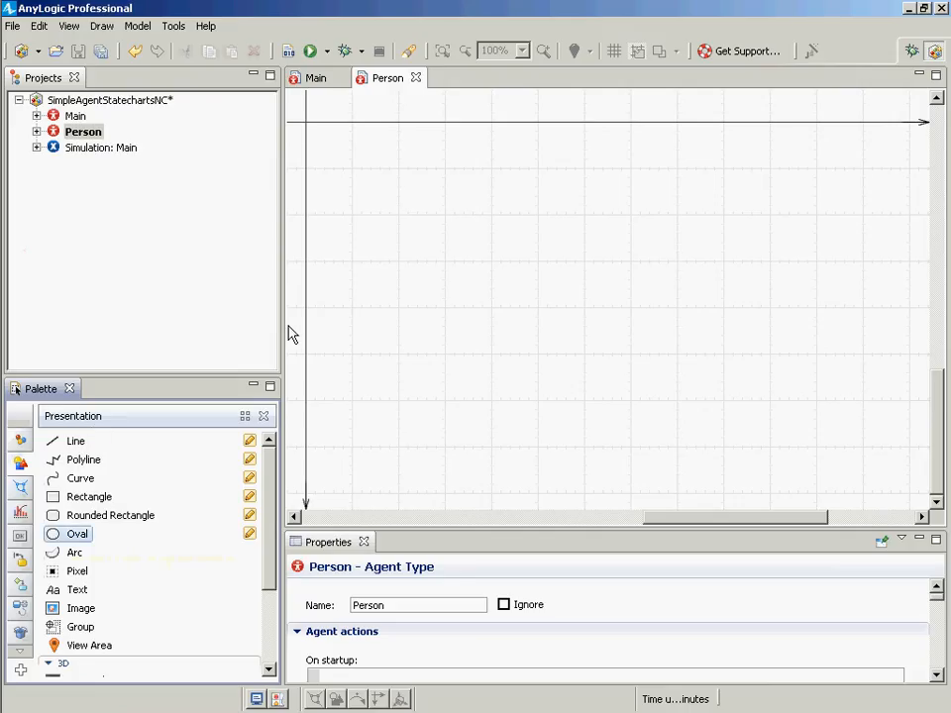
pyautogui.click(306, 121)
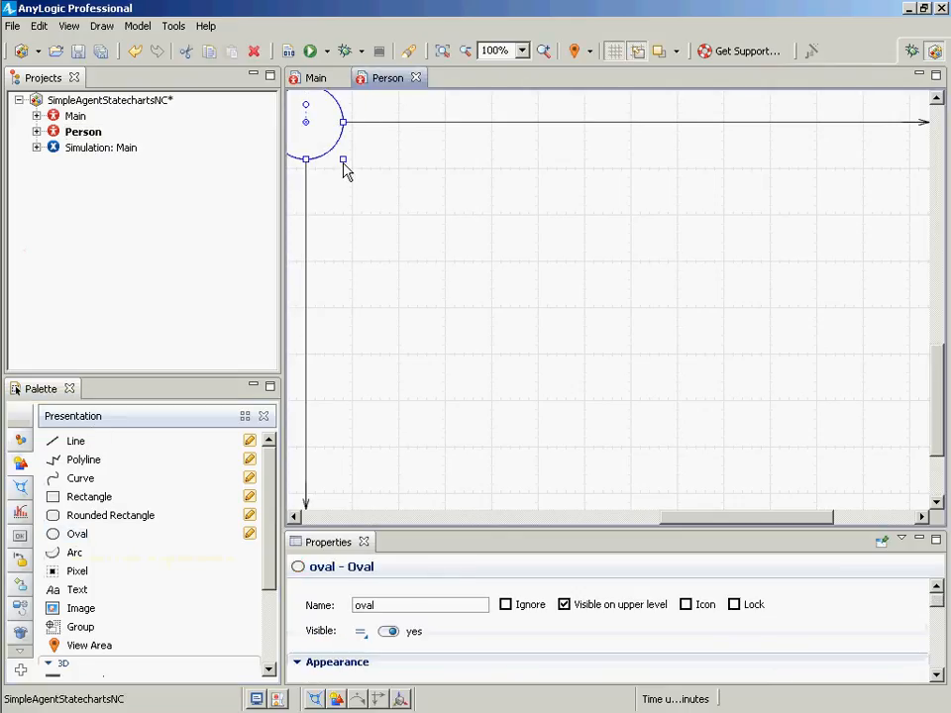
pyautogui.moveTo(343, 163); pyautogui.dragTo(273, 131)
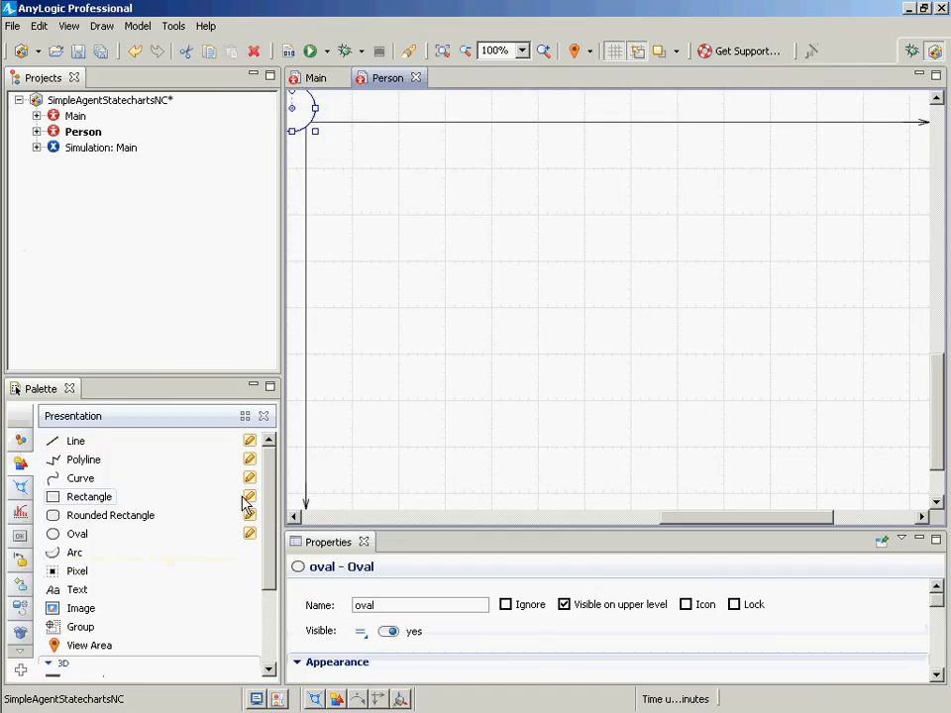
# - Center the oval exactly on the Person diagram's origin
pyautogui.click(293, 516)
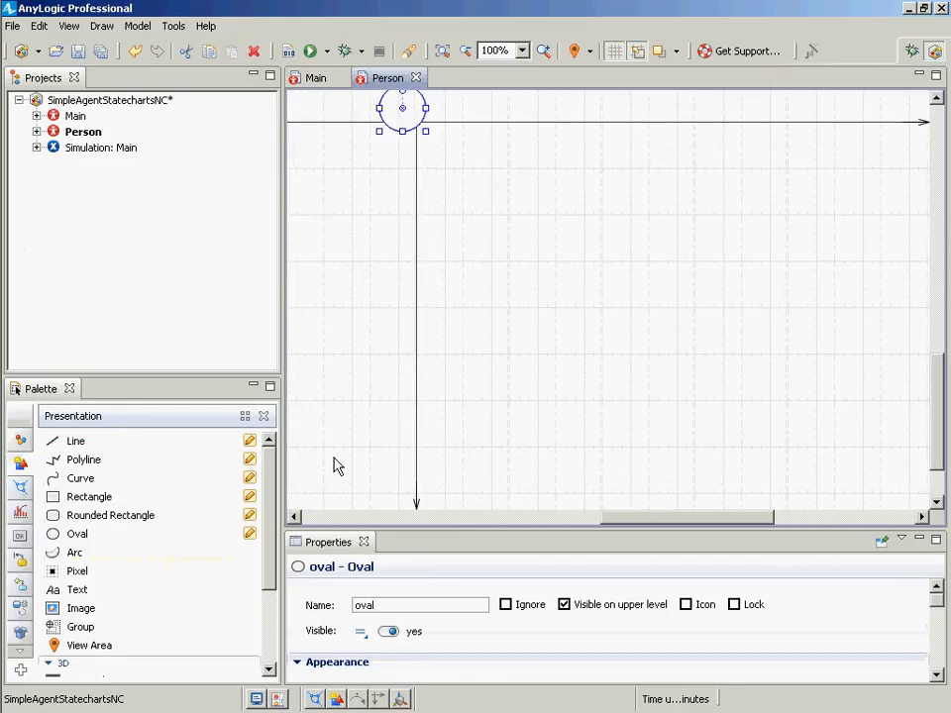
pyautogui.scroll(3, 337, 465)
pyautogui.moveTo(425, 225)
pyautogui.mouseDown()
pyautogui.moveTo(385, 185)
pyautogui.moveTo(415, 215)
pyautogui.mouseUp()
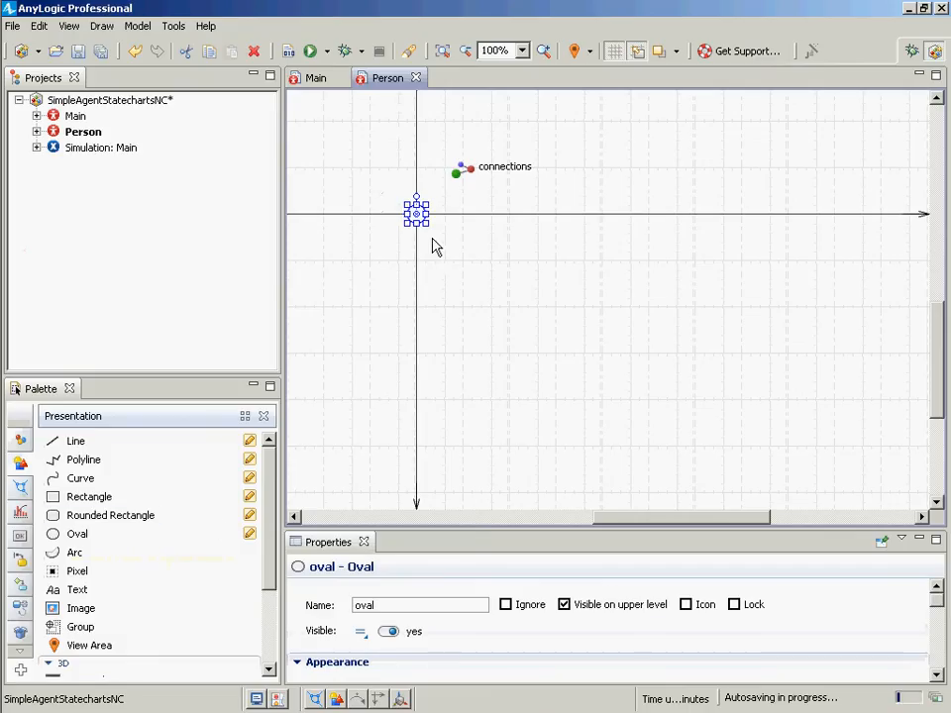
pyautogui.click(418, 228)
pyautogui.click(417, 221)
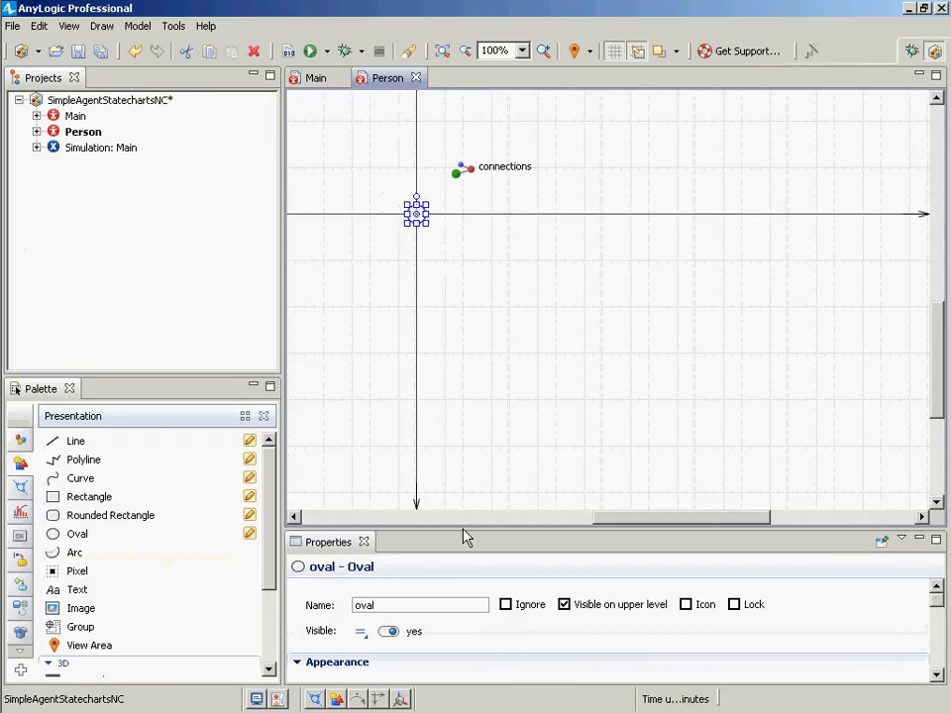
# - Save the model
pyautogui.moveTo(468, 537); pyautogui.dragTo(503, 398)
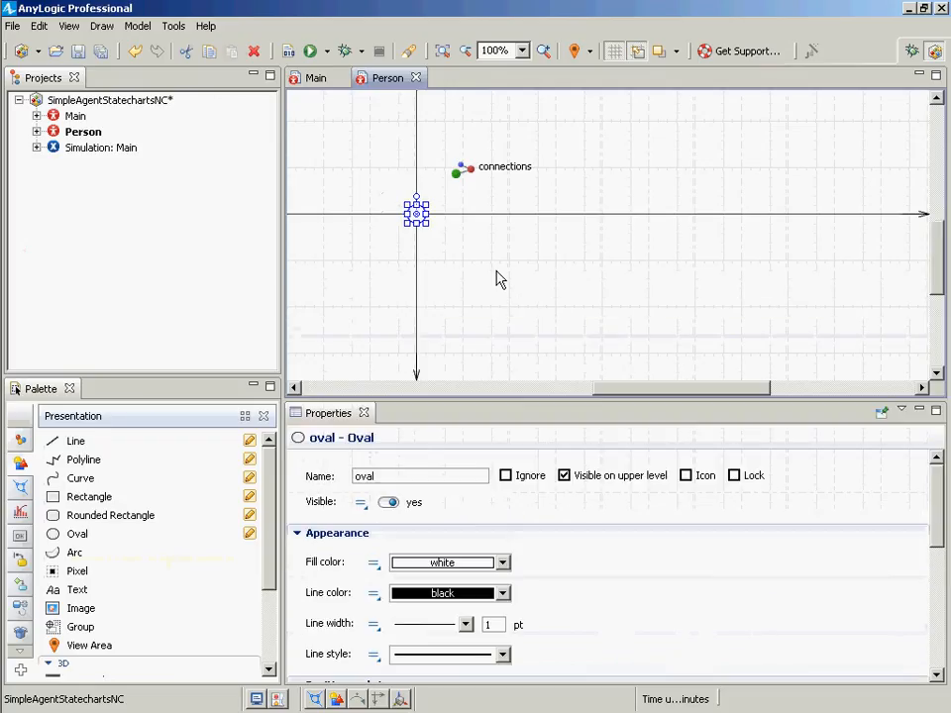
pyautogui.hotkey('ctrl', 's')
# - Open the Main agent type and add an instance of the Person agent type to its diagram
pyautogui.click(43, 100)
pyautogui.doubleClick(59, 117)
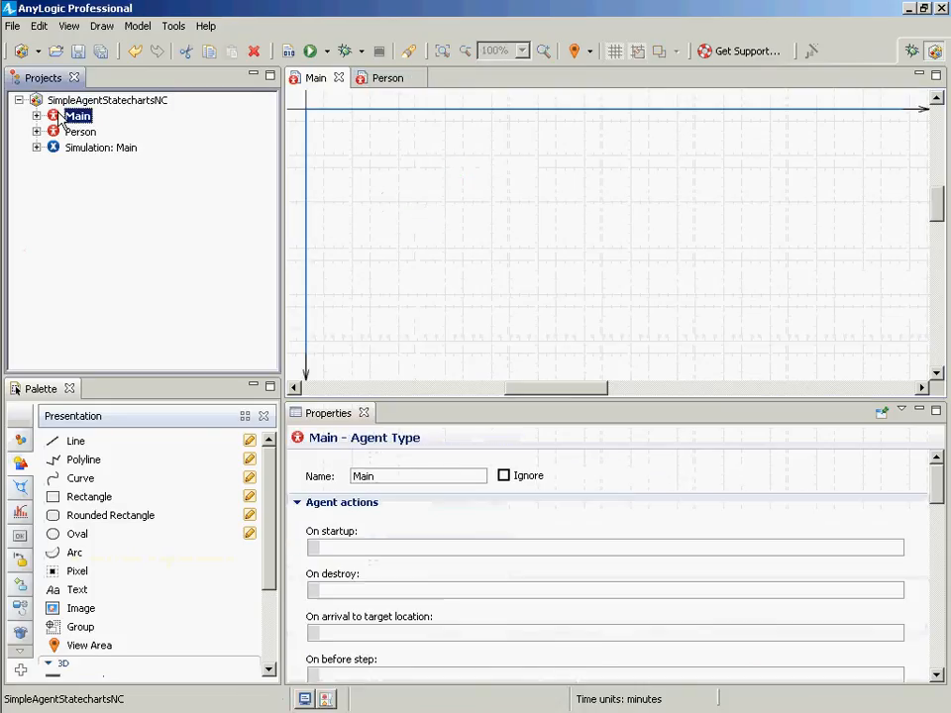
pyautogui.moveTo(59, 132); pyautogui.dragTo(375, 188)
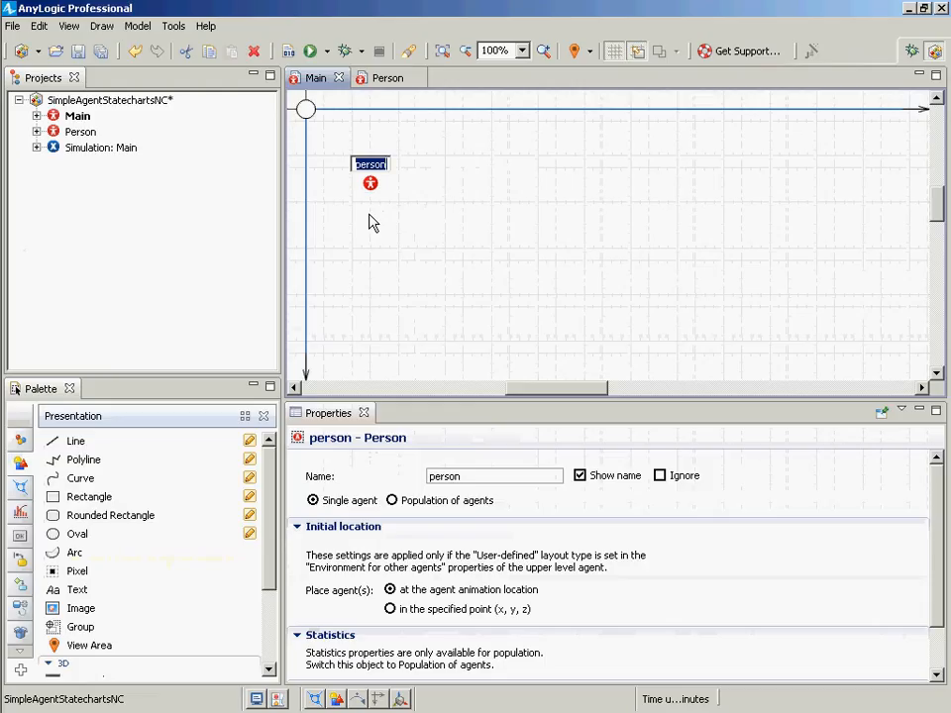
pyautogui.write('population')
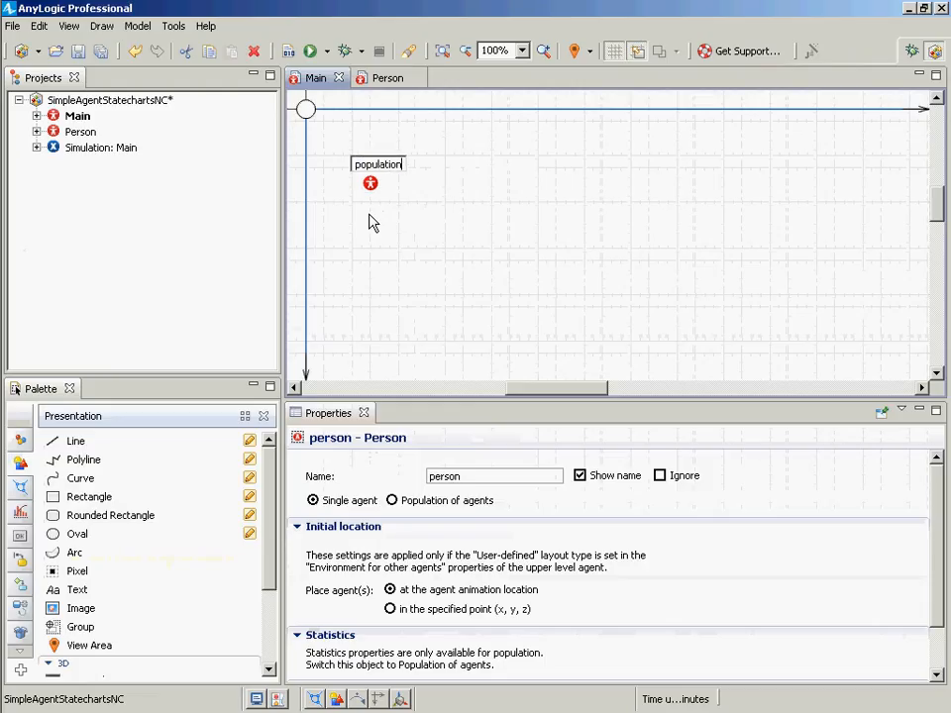
pyautogui.press('BackSpace')
pyautogui.press('BackSpace')
pyautogui.press('BackSpace')
pyautogui.press('BackSpace')
pyautogui.press('BackSpace')
pyautogui.press('BackSpace')
pyautogui.press('BackSpace')
pyautogui.press('BackSpace')
pyautogui.press('BackSpace')
pyautogui.press('BackSpace')
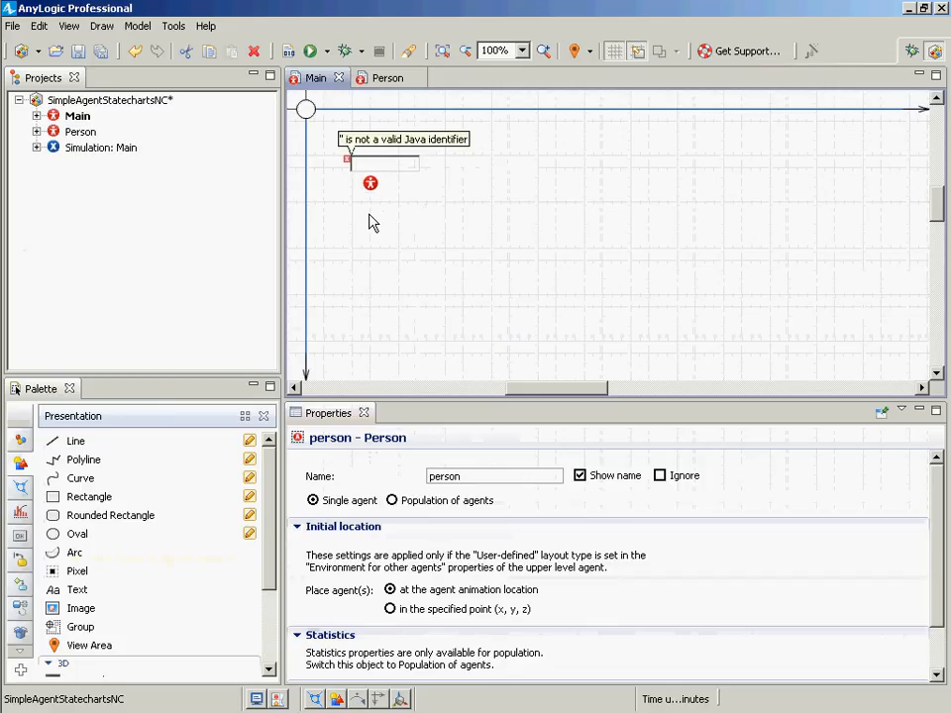
pyautogui.write('pers')
pyautogui.press('BackSpace')
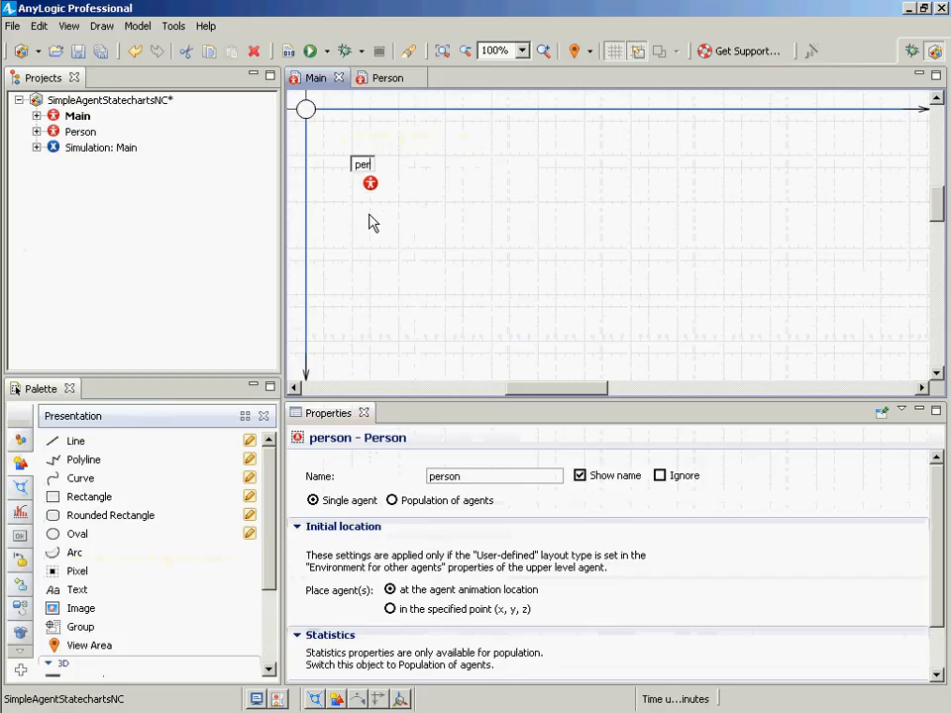
pyautogui.write('son')
pyautogui.press('Return')
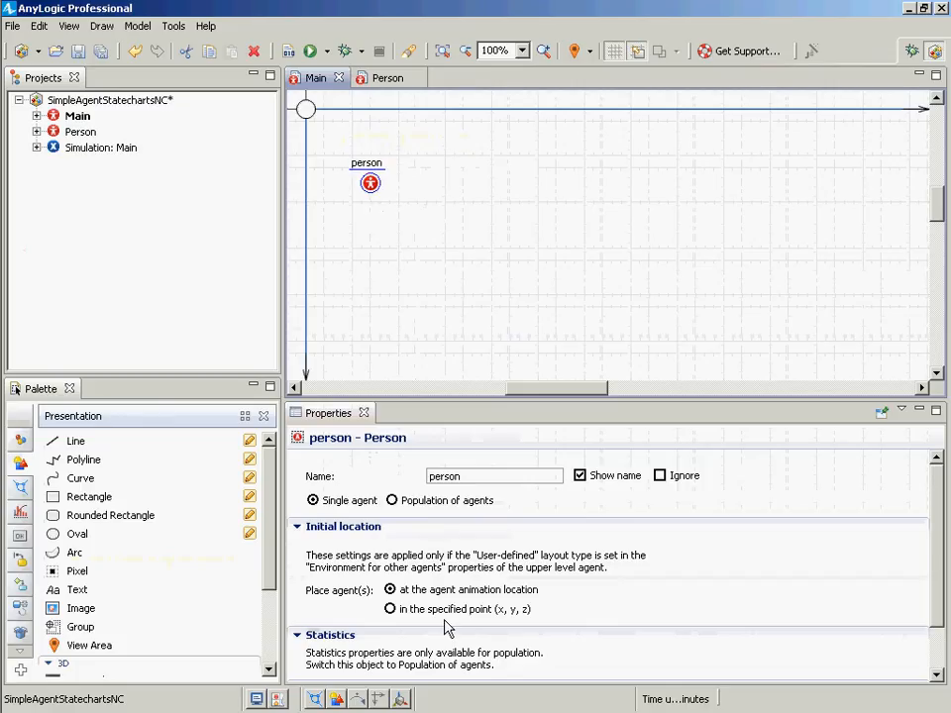
# - Rename the Person instance in Main to population
pyautogui.doubleClick(460, 477)
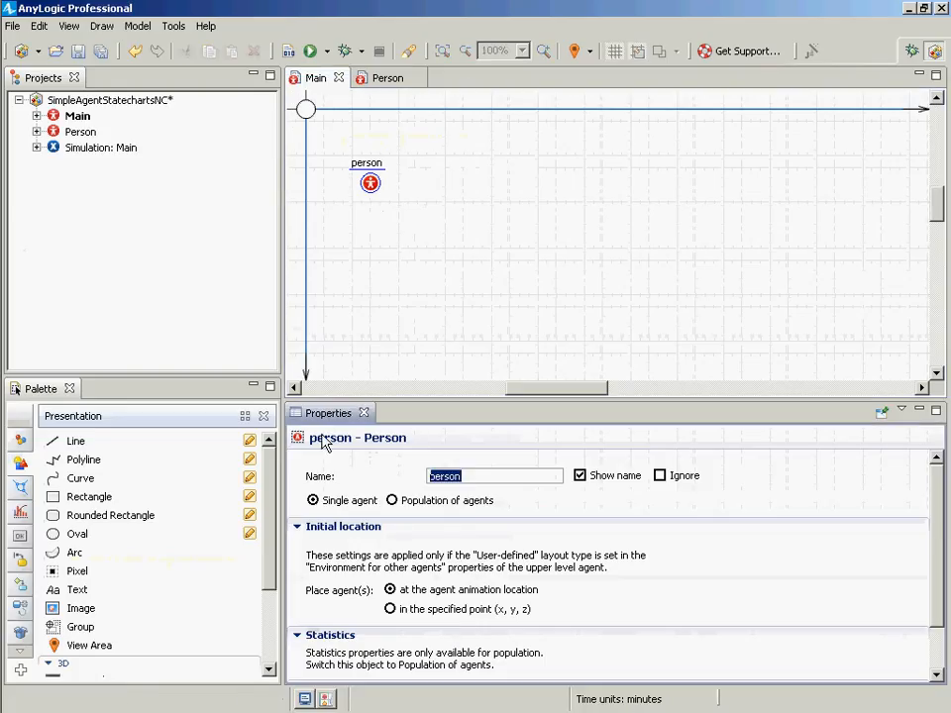
pyautogui.write('population')
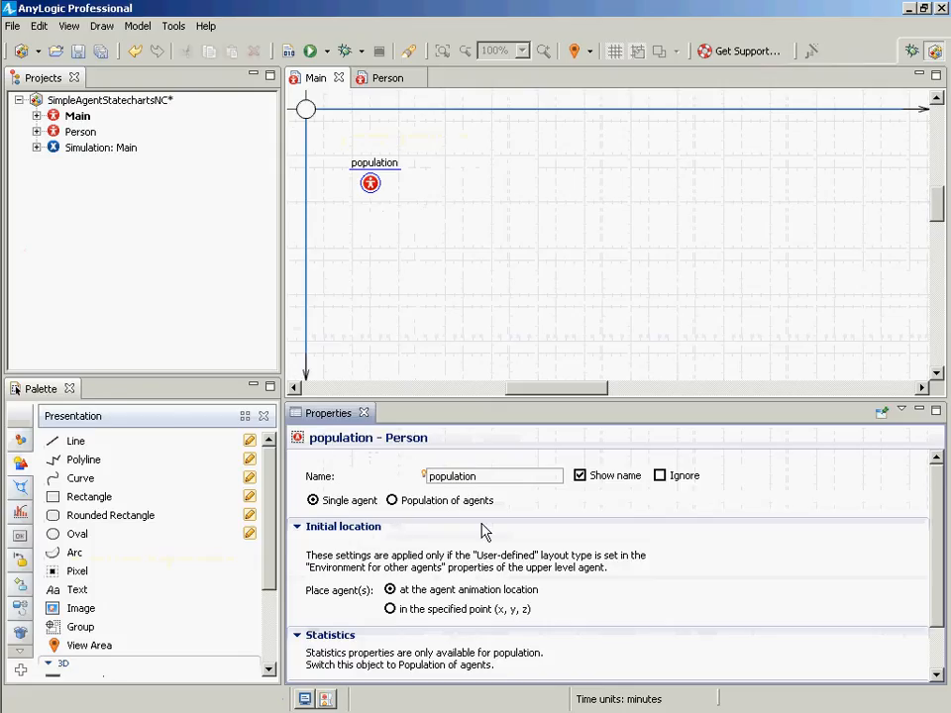
# - Switch population from a single agent to a population of agents
pyautogui.click(421, 505)
pyautogui.doubleClick(463, 530)
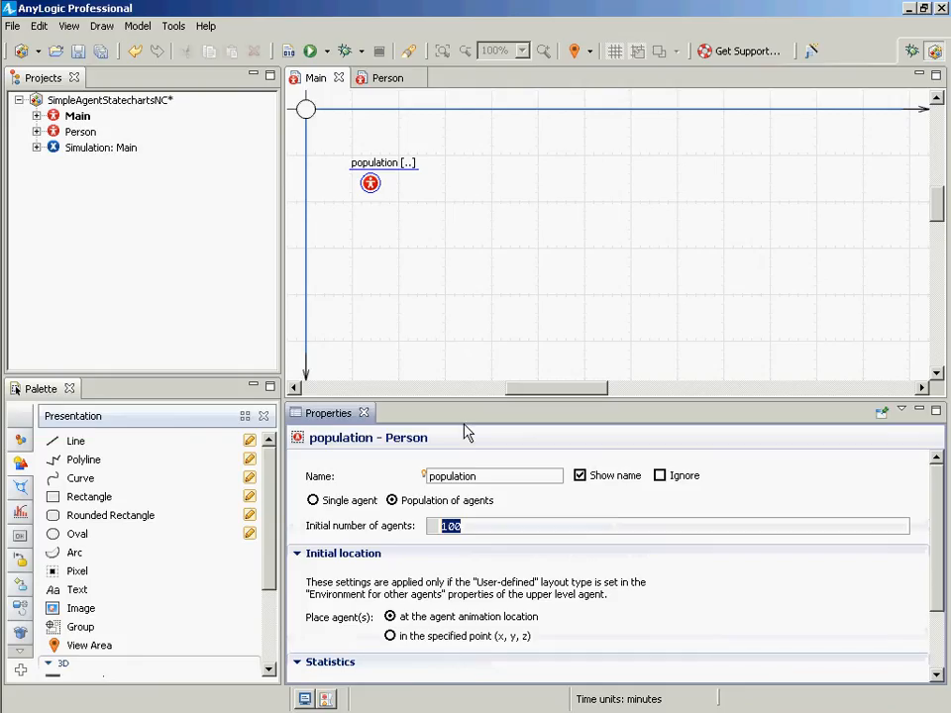
# - Build the model
pyautogui.rightClick(134, 151)
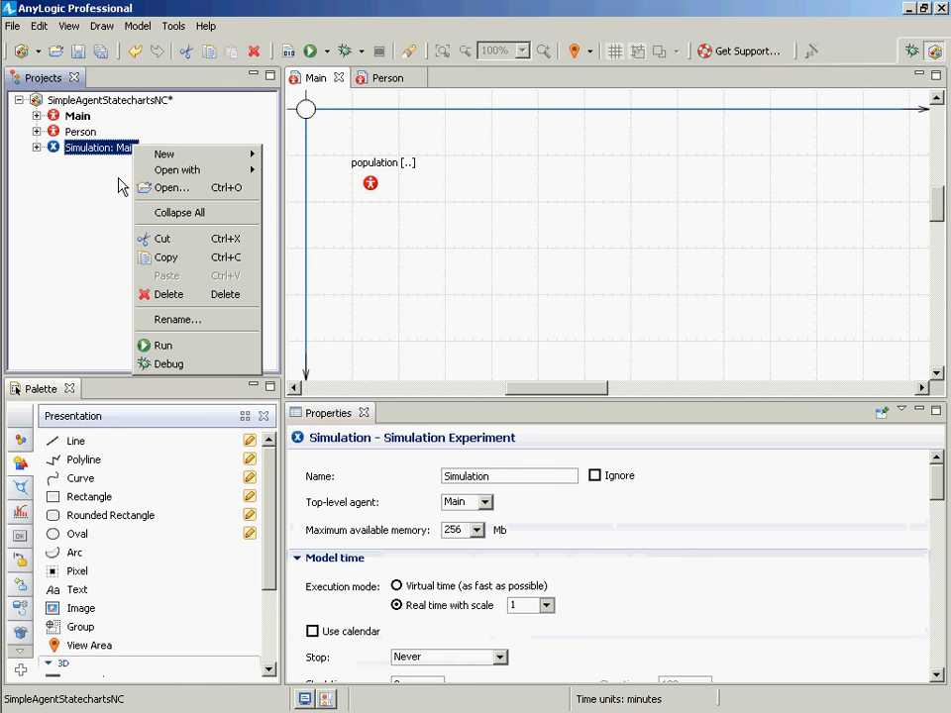
pyautogui.doubleClick(300, 15)
pyautogui.doubleClick(300, 20)
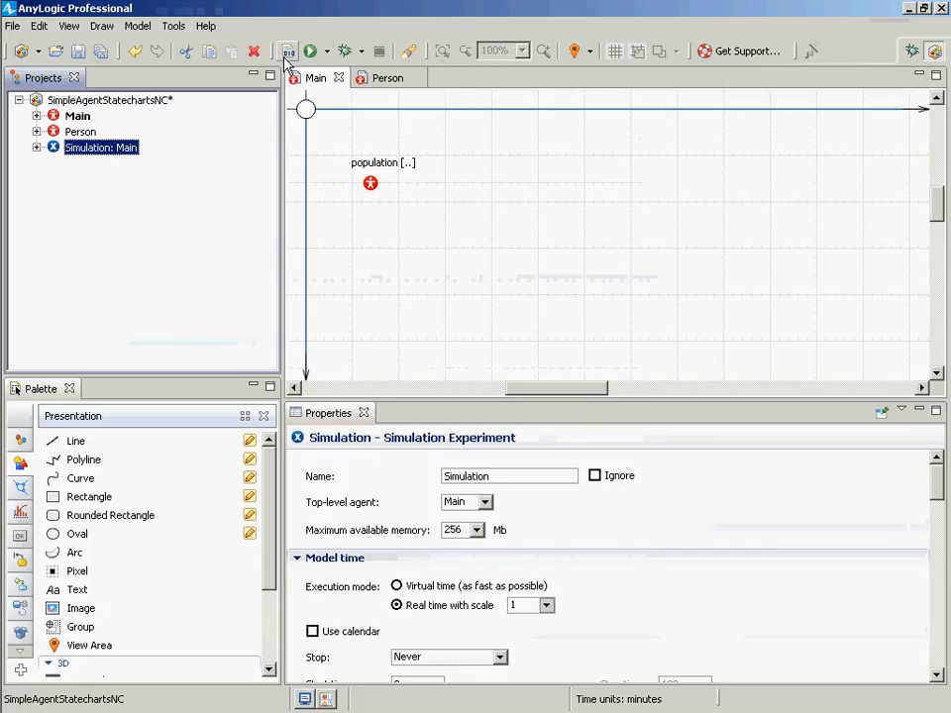
pyautogui.click(285, 55)
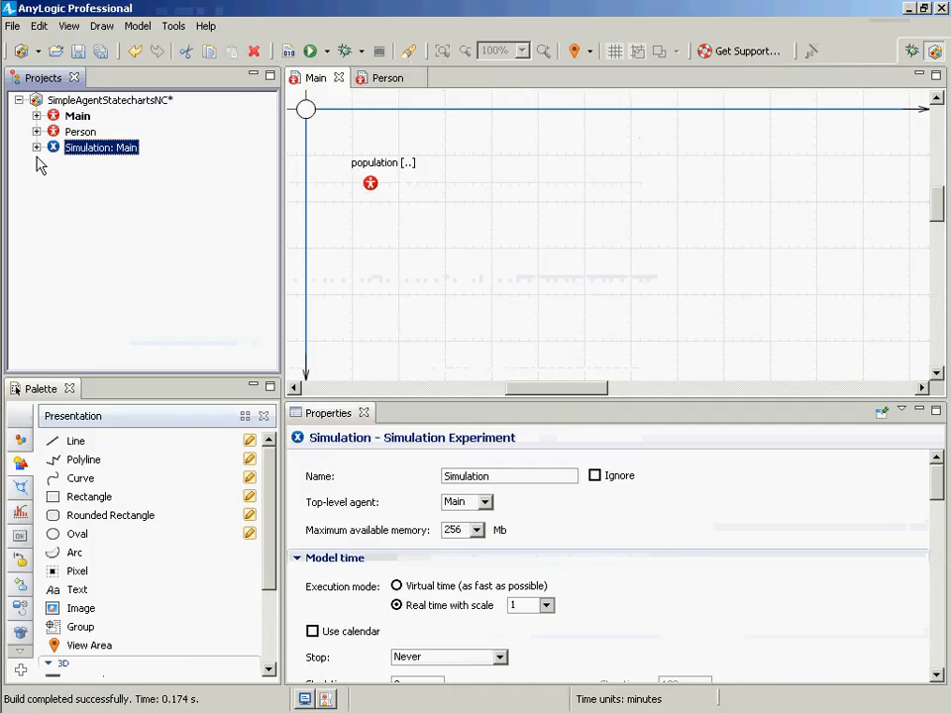
# - Run the Simulation experiment
pyautogui.rightClick(81, 149)
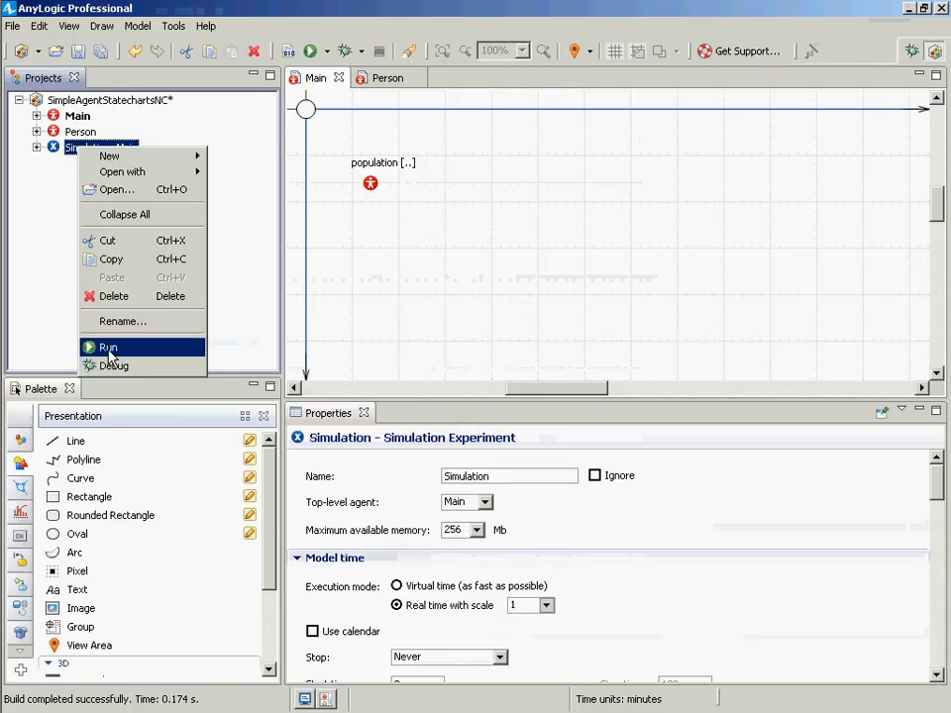
pyautogui.click(108, 349)
pyautogui.click(117, 142)
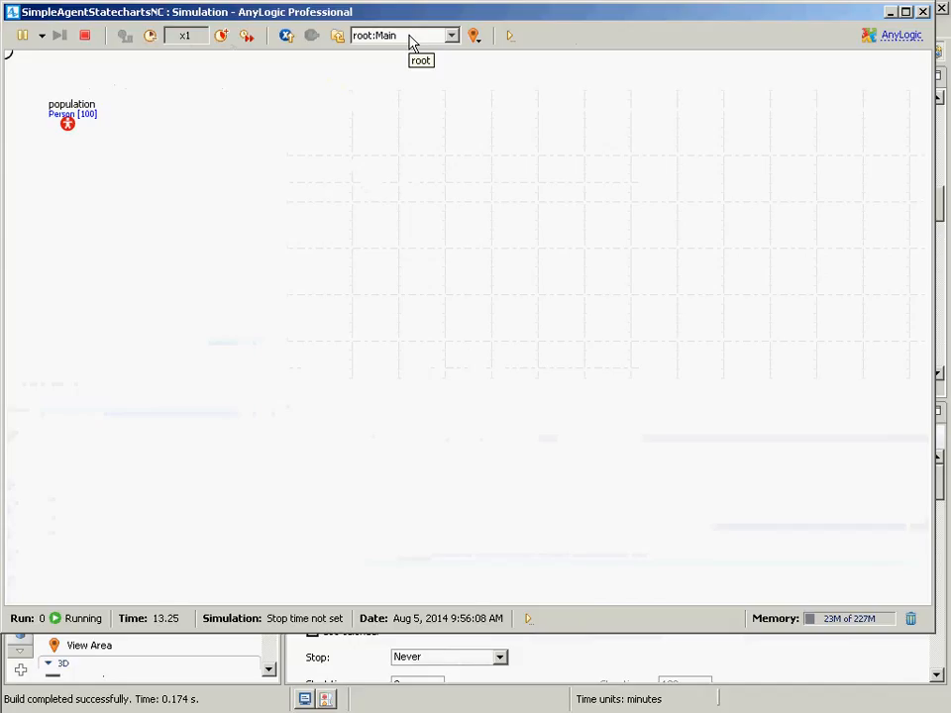
# - Navigate from Main into an individual population agent and back to the top-level Main view
pyautogui.click(412, 40)
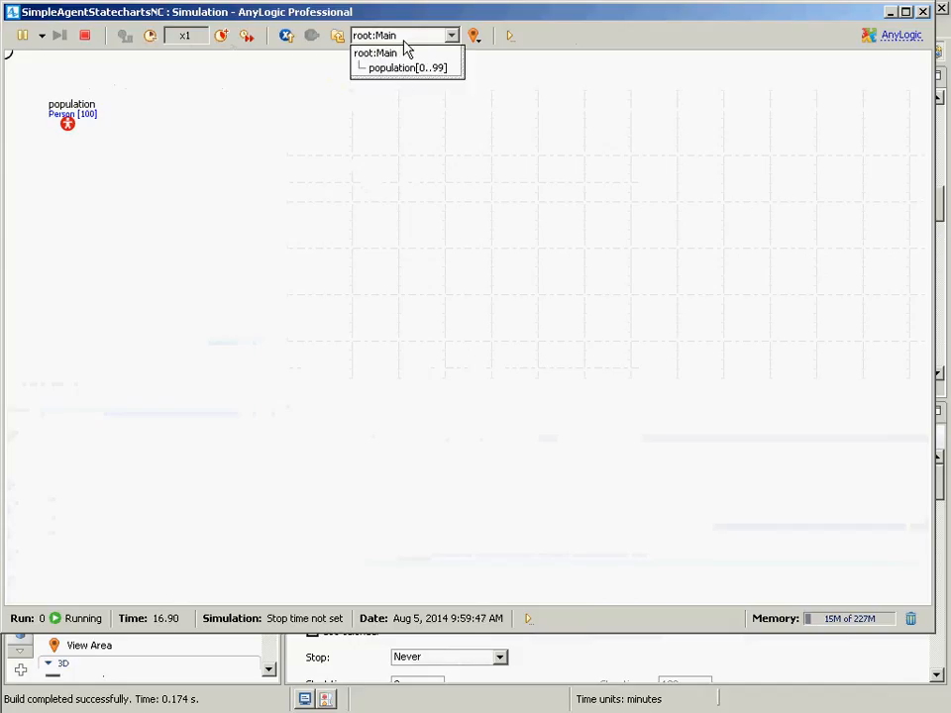
pyautogui.click(406, 69)
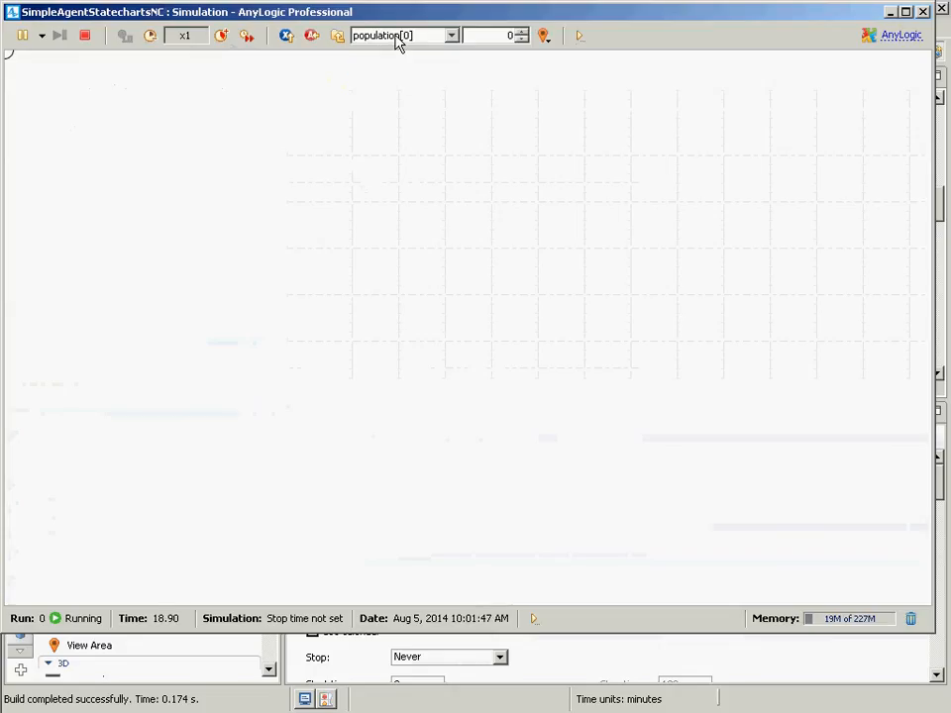
pyautogui.click(579, 36)
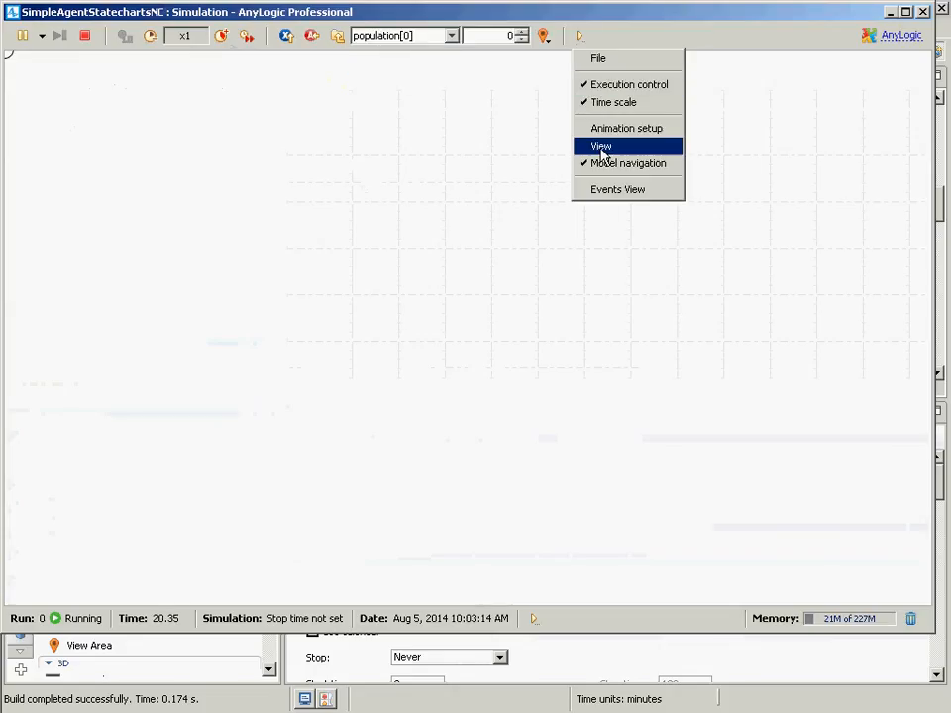
pyautogui.click(529, 142)
pyautogui.click(520, 33)
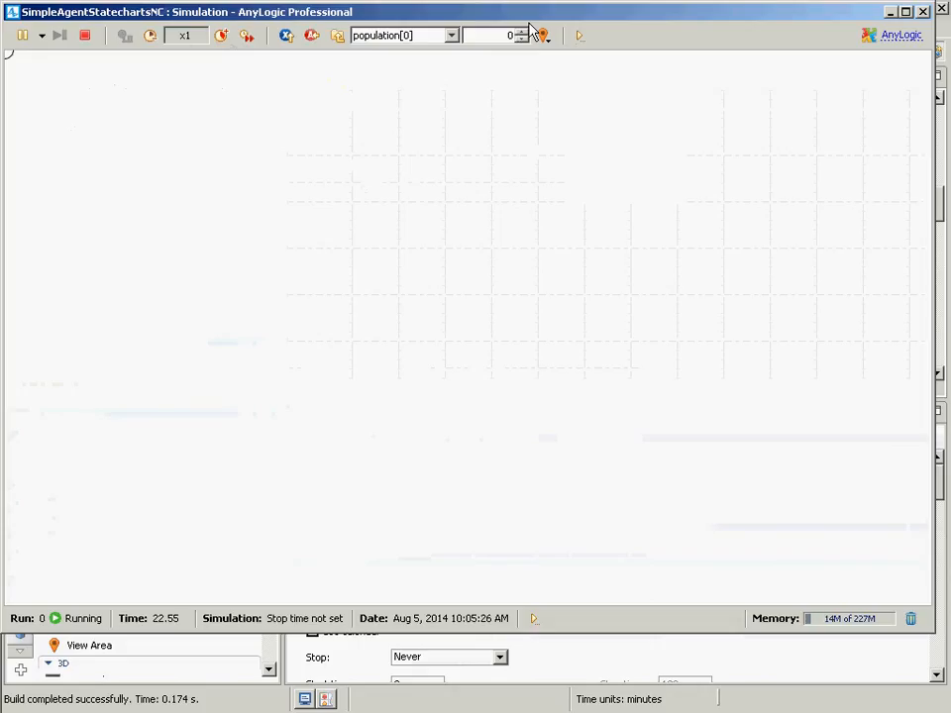
pyautogui.click(527, 33)
pyautogui.click(527, 33)
pyautogui.click(527, 33)
pyautogui.click(338, 36)
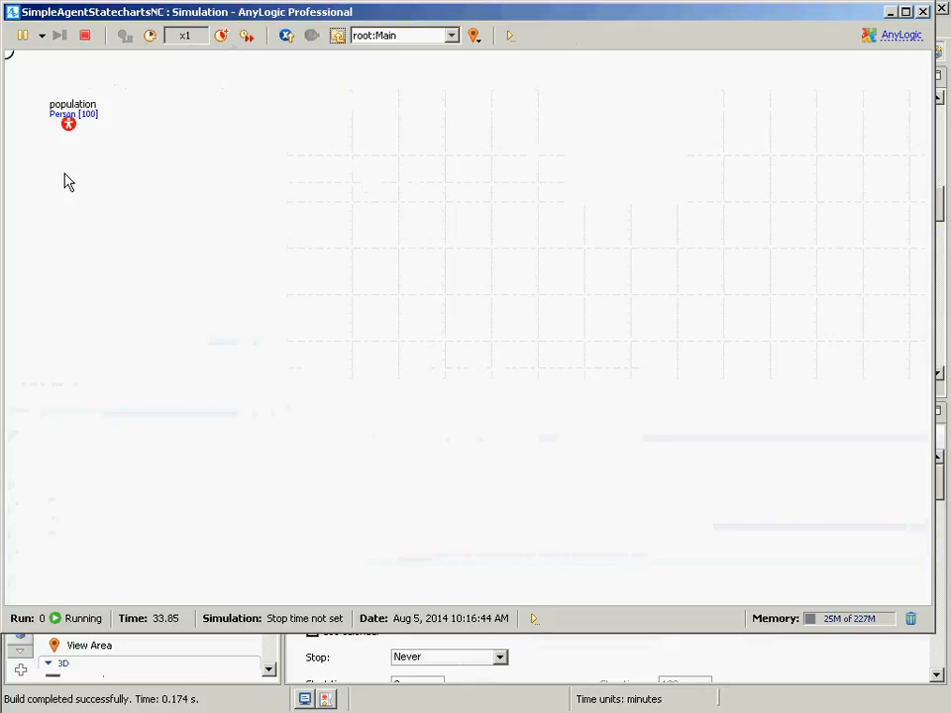
# - Inspect the population's list of agents in the running model, then close the model window
pyautogui.click(69, 122)
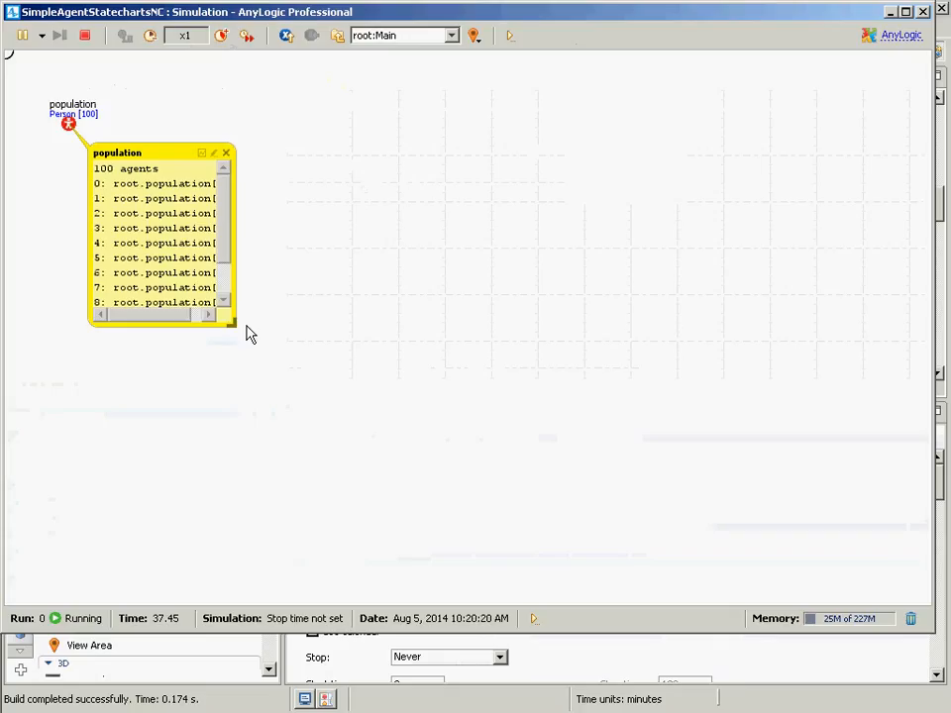
pyautogui.moveTo(232, 323); pyautogui.dragTo(582, 453)
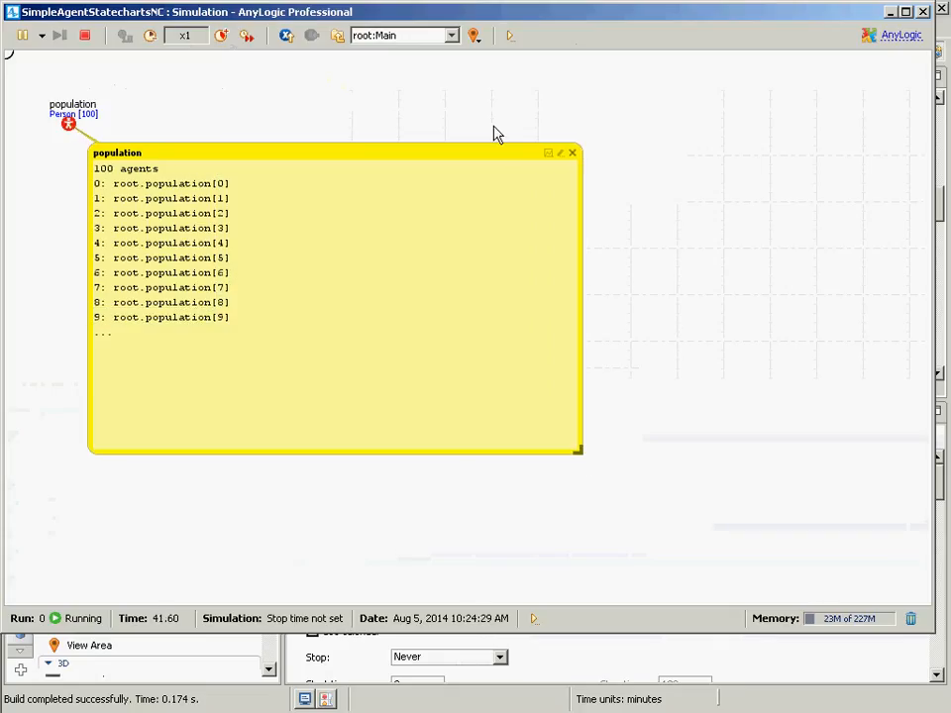
pyautogui.click(572, 154)
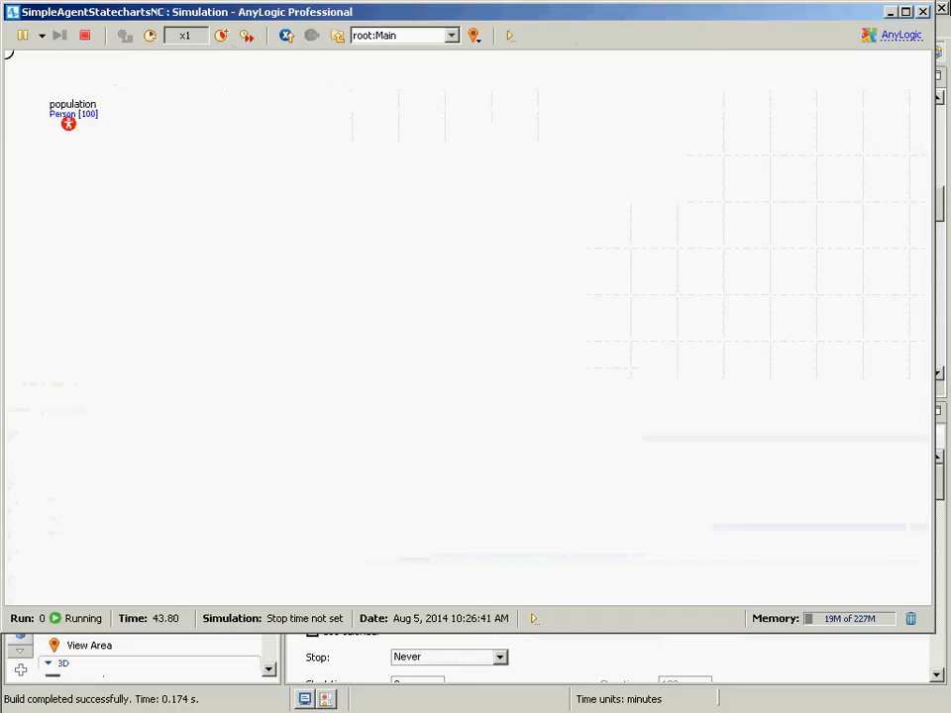
pyautogui.click(922, 12)
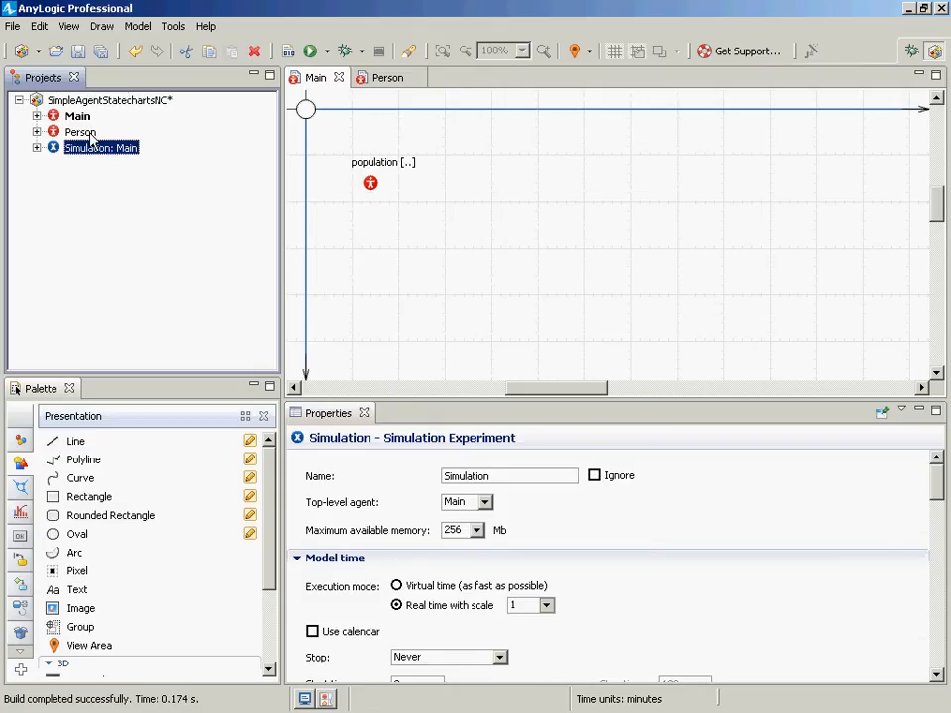
# - Review the Person diagram, the model properties and the population's properties in Main
pyautogui.doubleClick(84, 133)
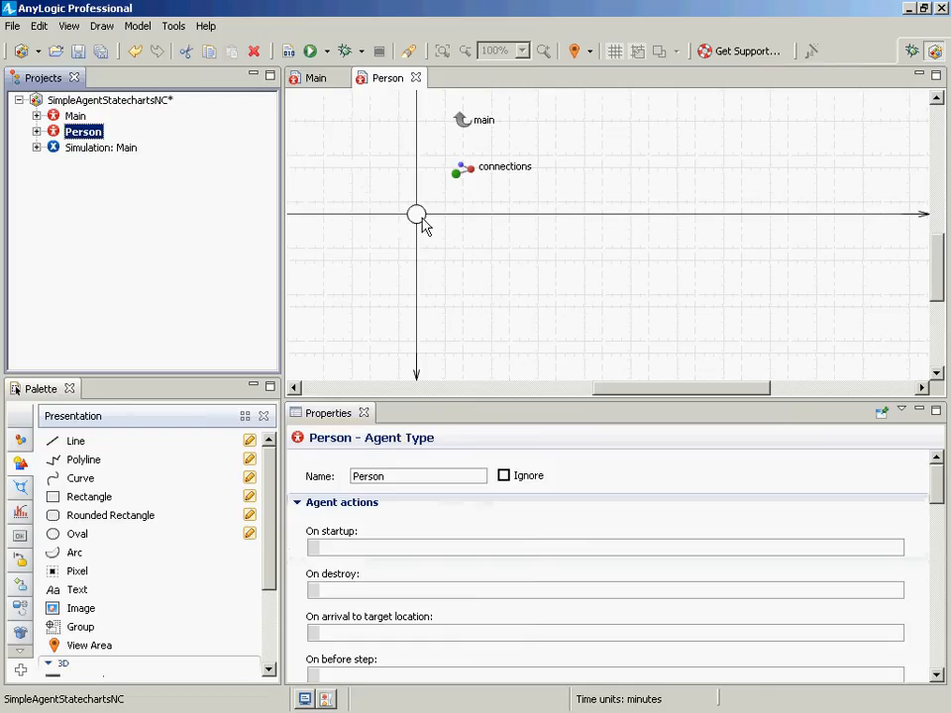
pyautogui.click(76, 100)
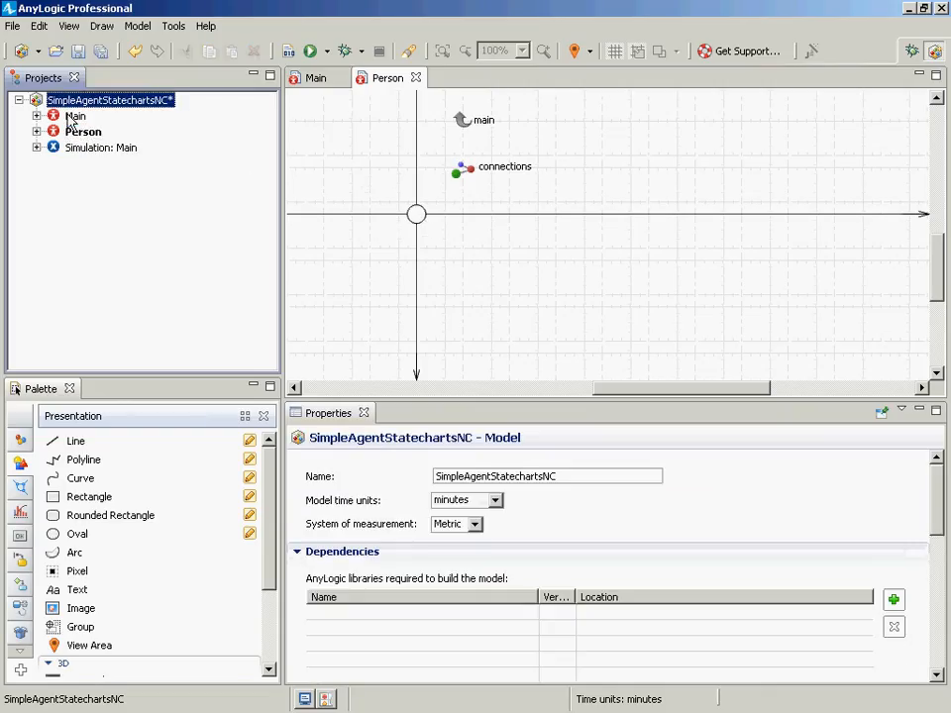
pyautogui.click(73, 117)
pyautogui.doubleClick(74, 117)
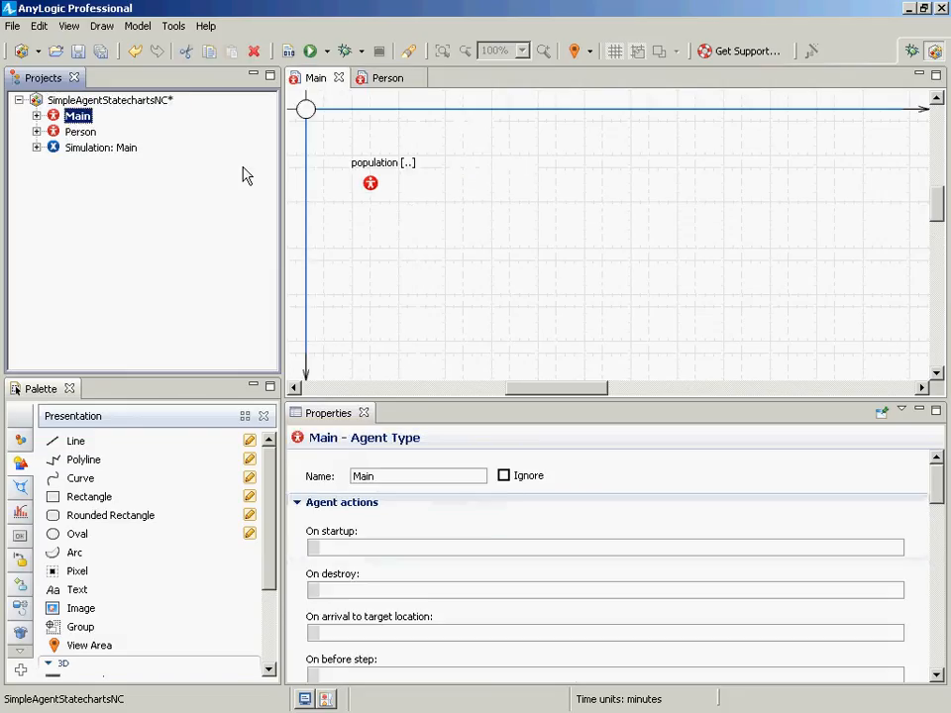
pyautogui.click(371, 184)
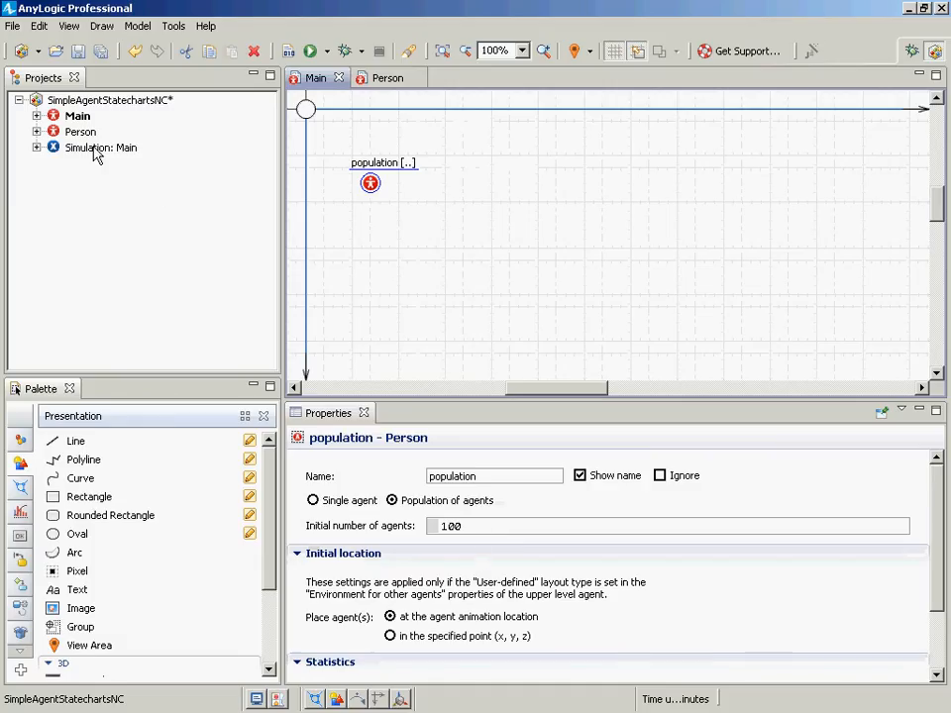
# - Set Main's layout type for the population environment to Random
pyautogui.click(75, 118)
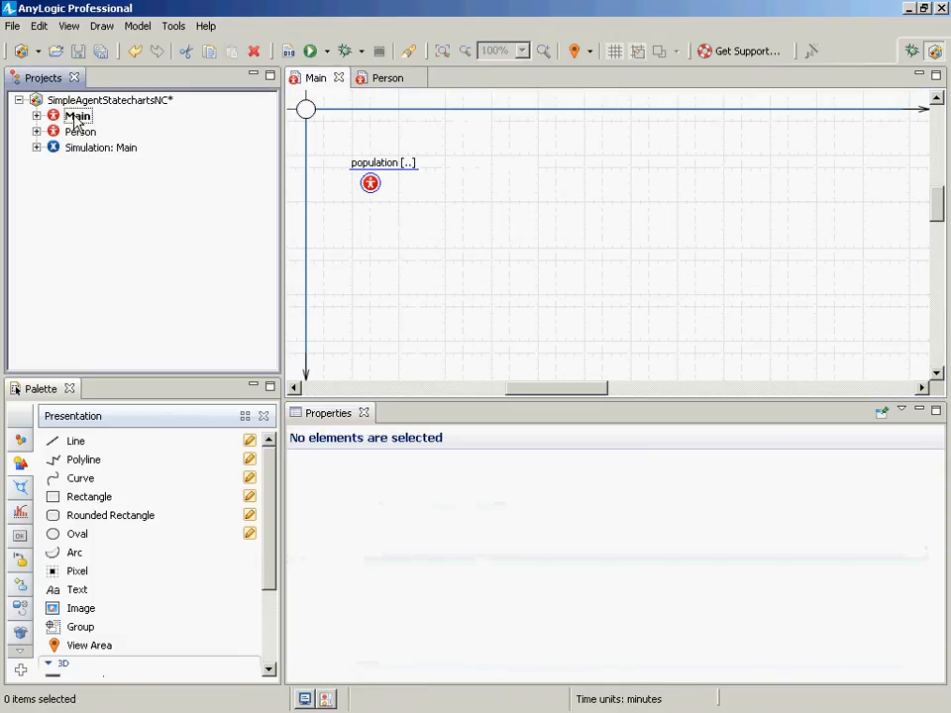
pyautogui.click(76, 118)
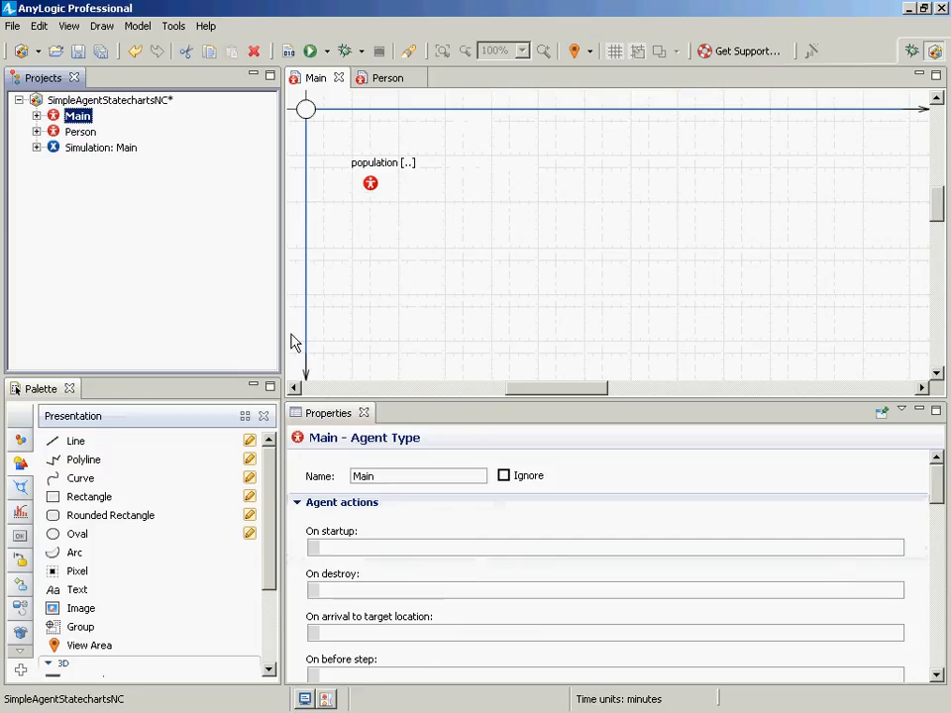
pyautogui.moveTo(937, 483); pyautogui.dragTo(947, 597)
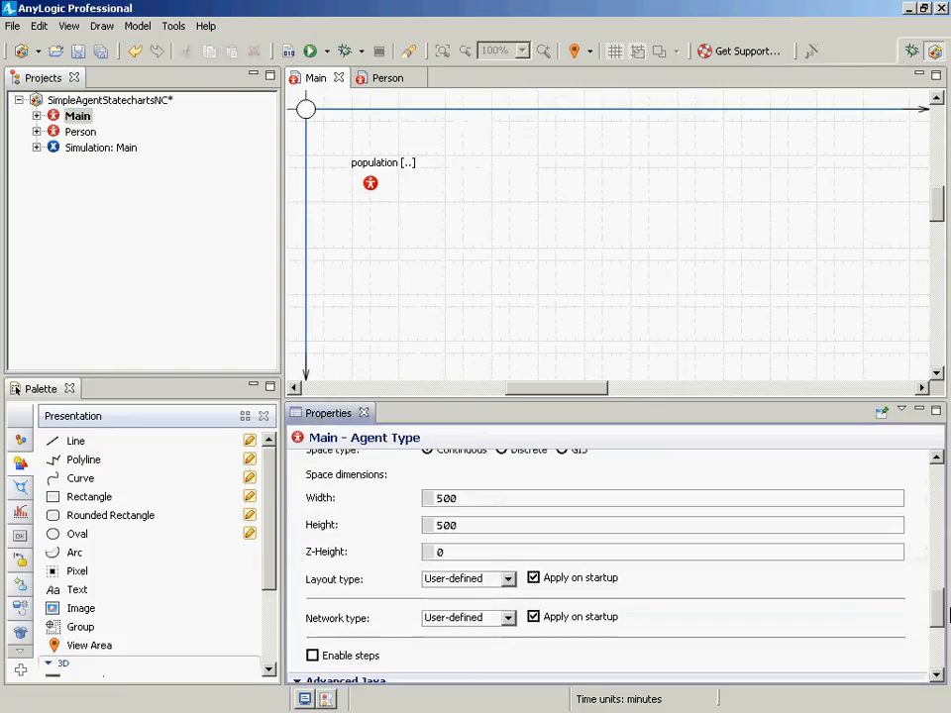
pyautogui.click(507, 580)
pyautogui.click(465, 605)
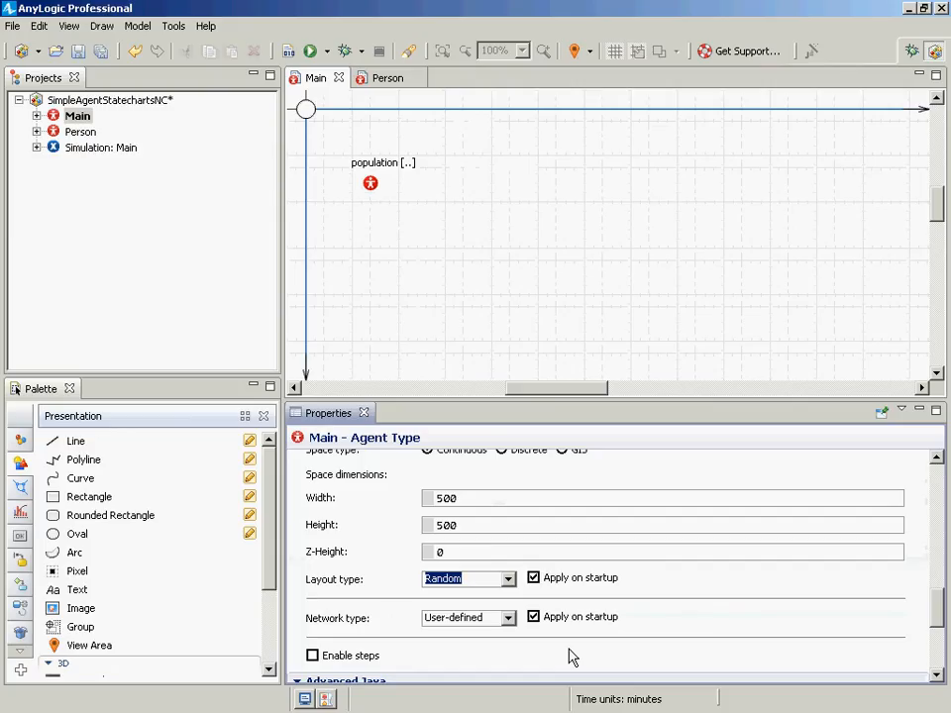
pyautogui.scroll(3, 941, 465)
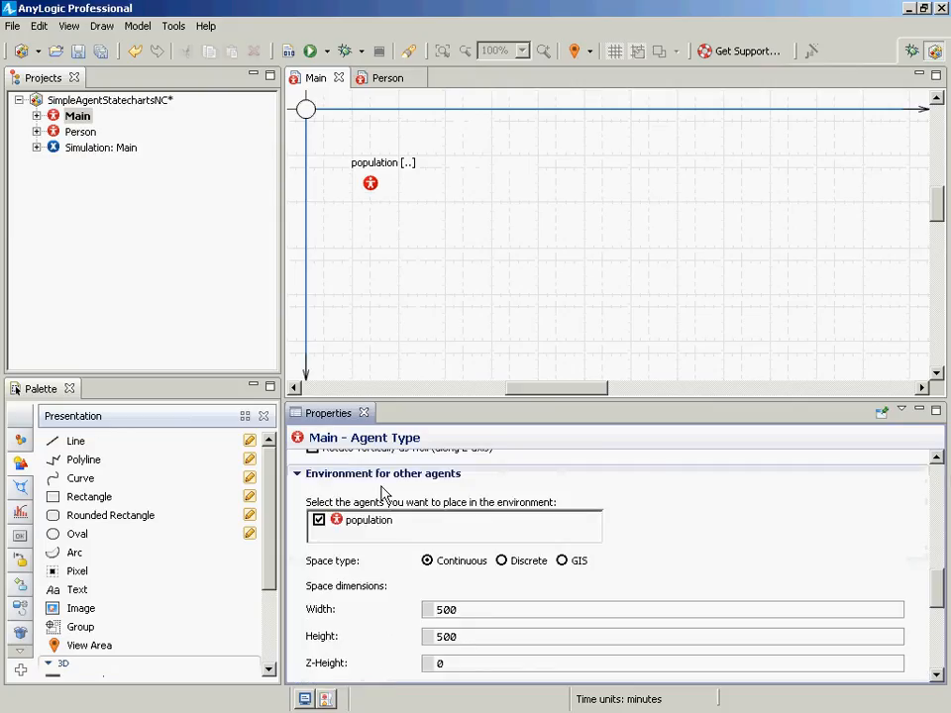
pyautogui.scroll(-2, 425, 570)
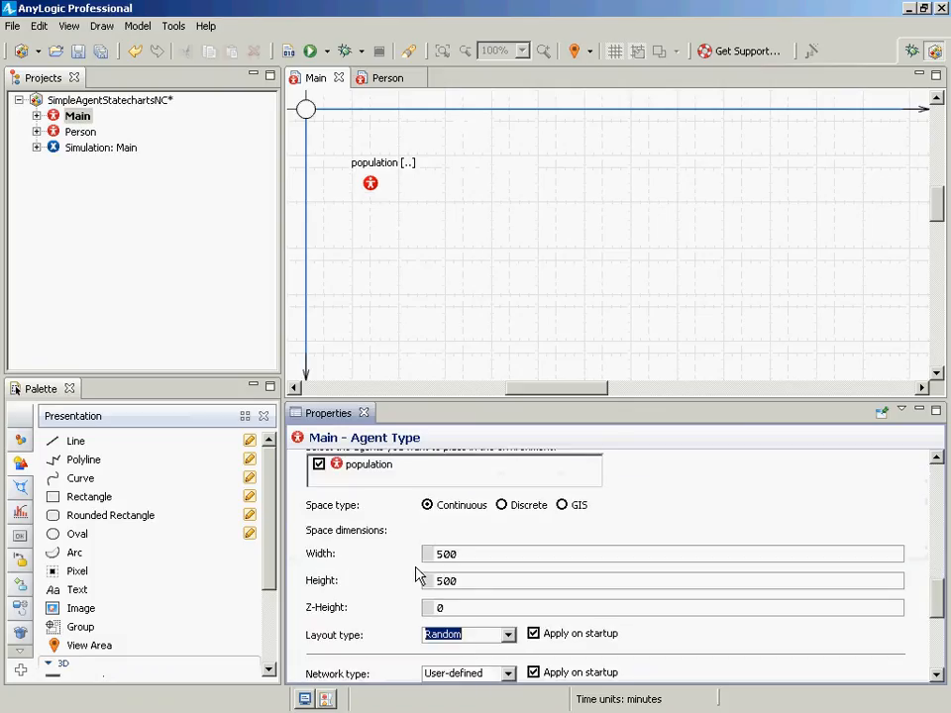
pyautogui.scroll(2, 418, 573)
pyautogui.scroll(-2, 492, 651)
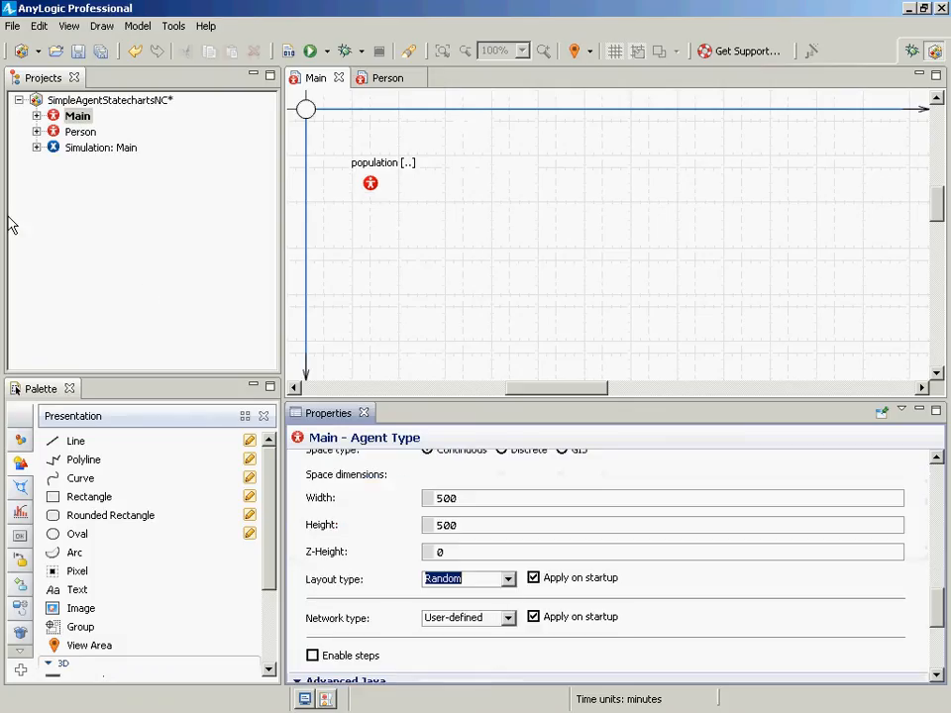
# - Save the model, run the Simulation experiment to view the randomly placed agents, and close the model window
pyautogui.hotkey('ctrl', 's')
pyautogui.rightClick(111, 150)
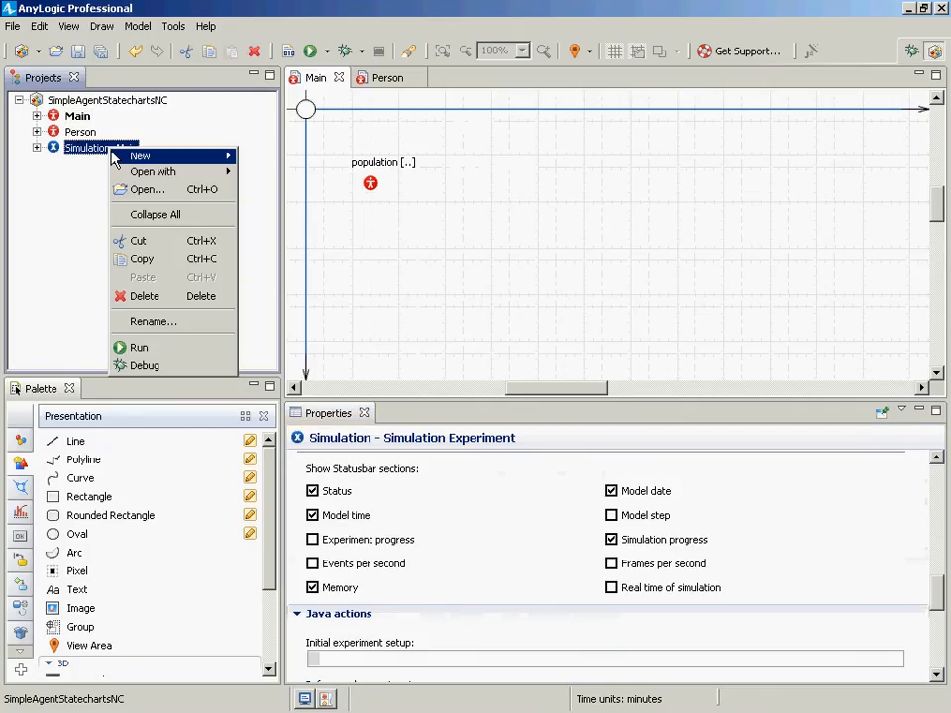
pyautogui.click(163, 347)
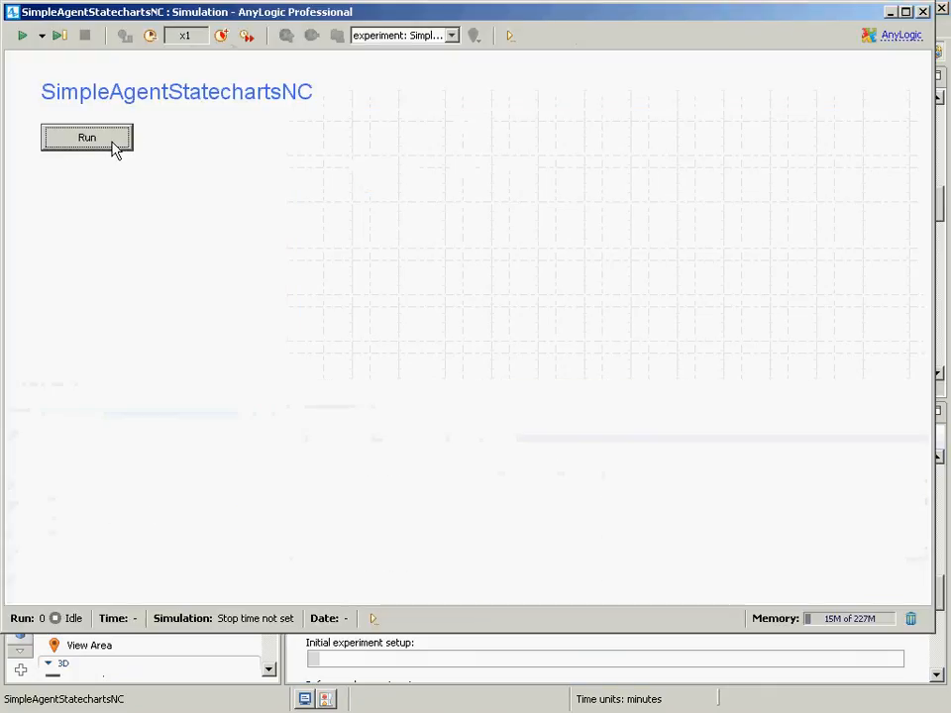
pyautogui.click(113, 149)
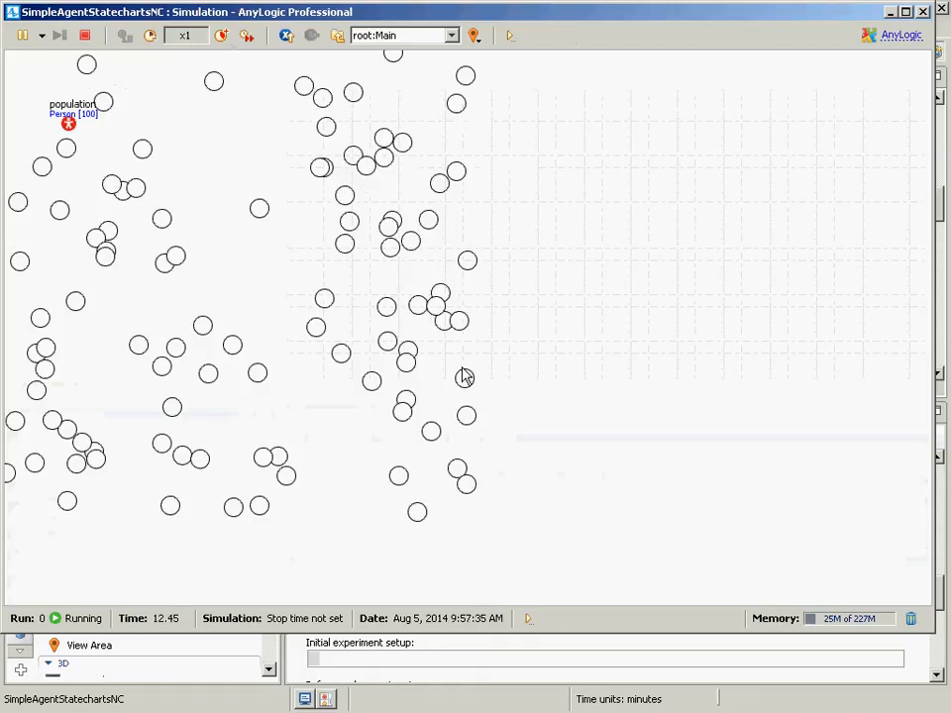
pyautogui.click(923, 13)
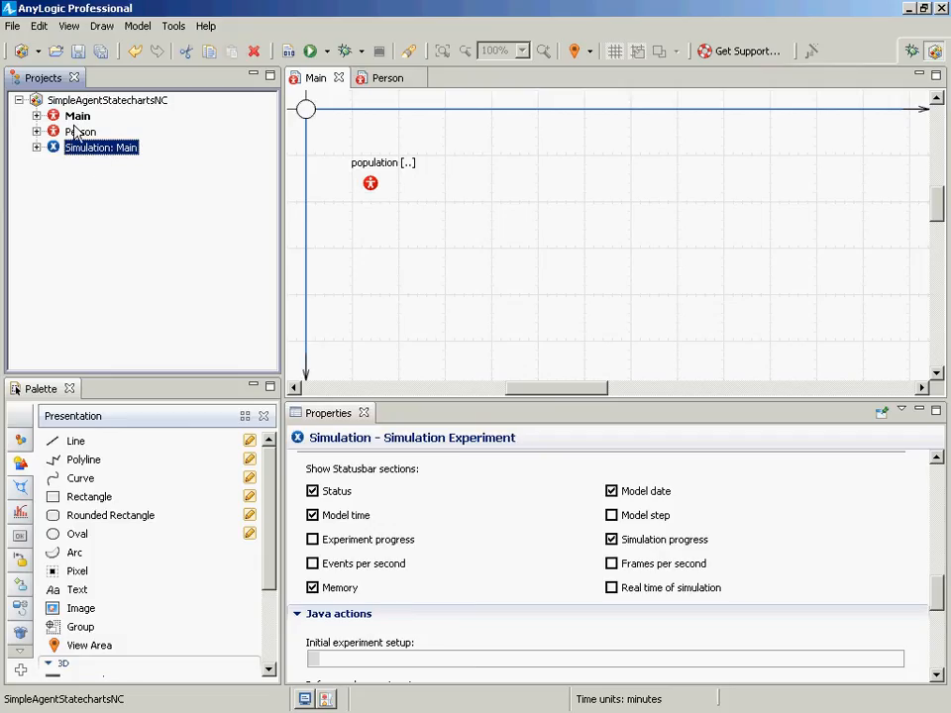
# - Add a parameter named populationSize to Main next to the population
pyautogui.click(70, 131)
pyautogui.click(72, 119)
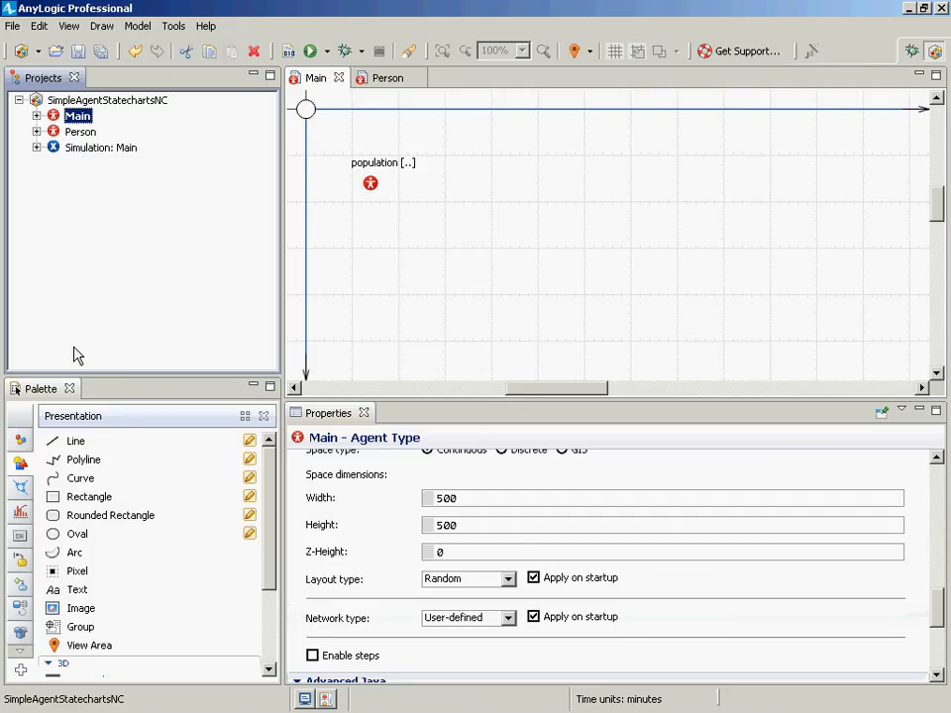
pyautogui.click(20, 440)
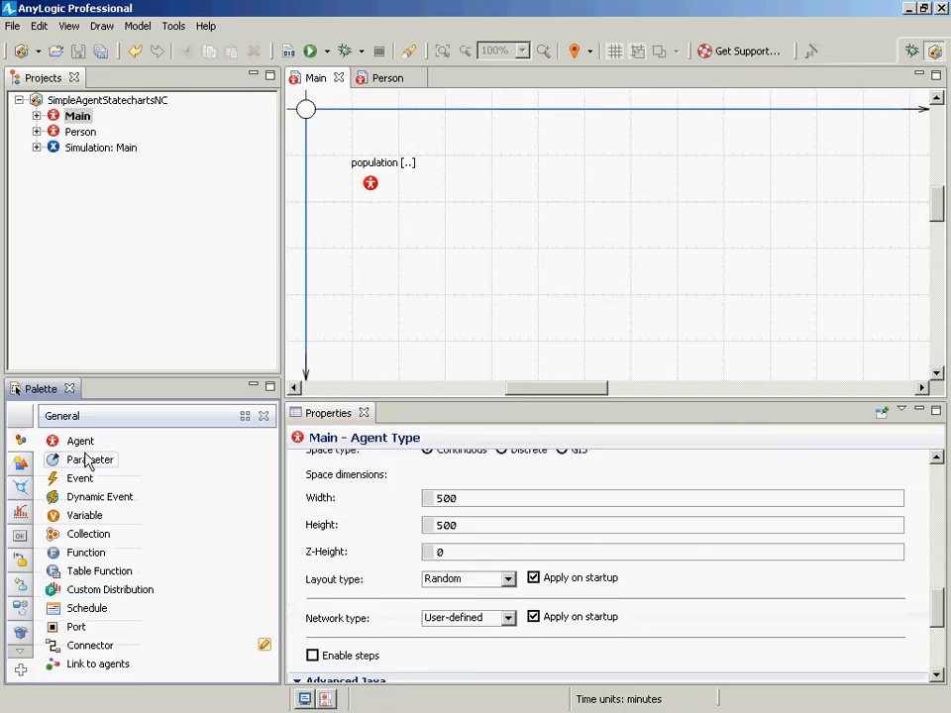
pyautogui.moveTo(87, 453); pyautogui.dragTo(369, 212)
pyautogui.write('p')
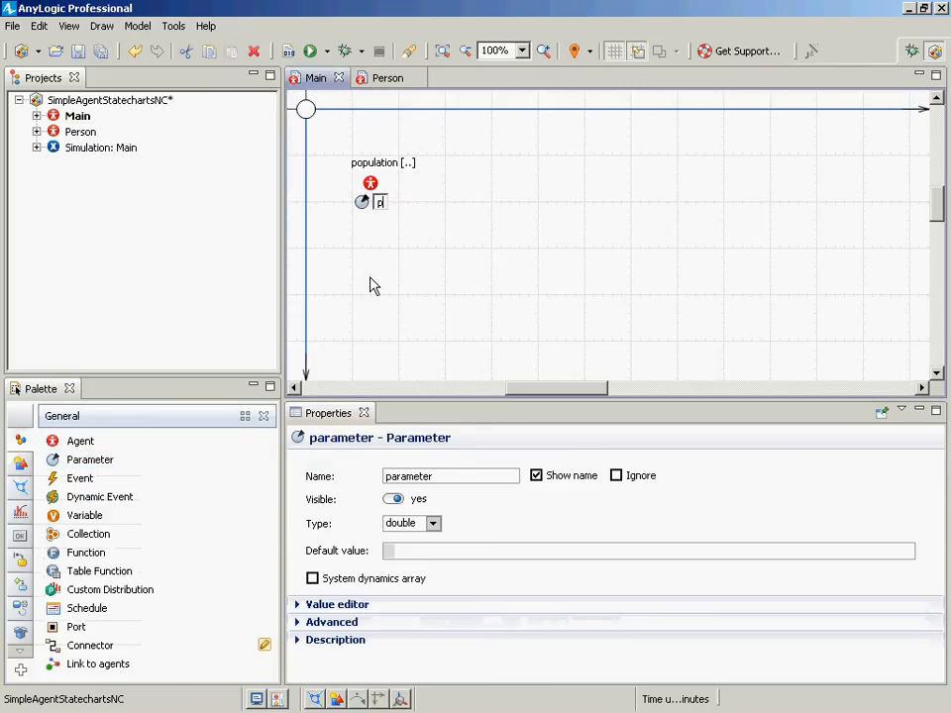
pyautogui.write('opulationSize')
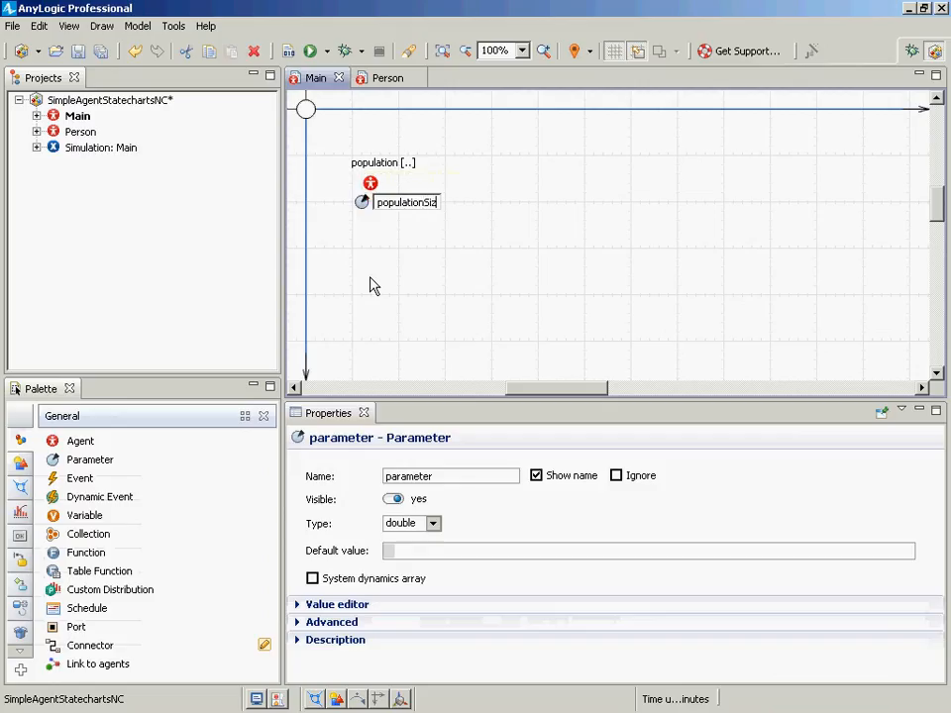
pyautogui.press('Return')
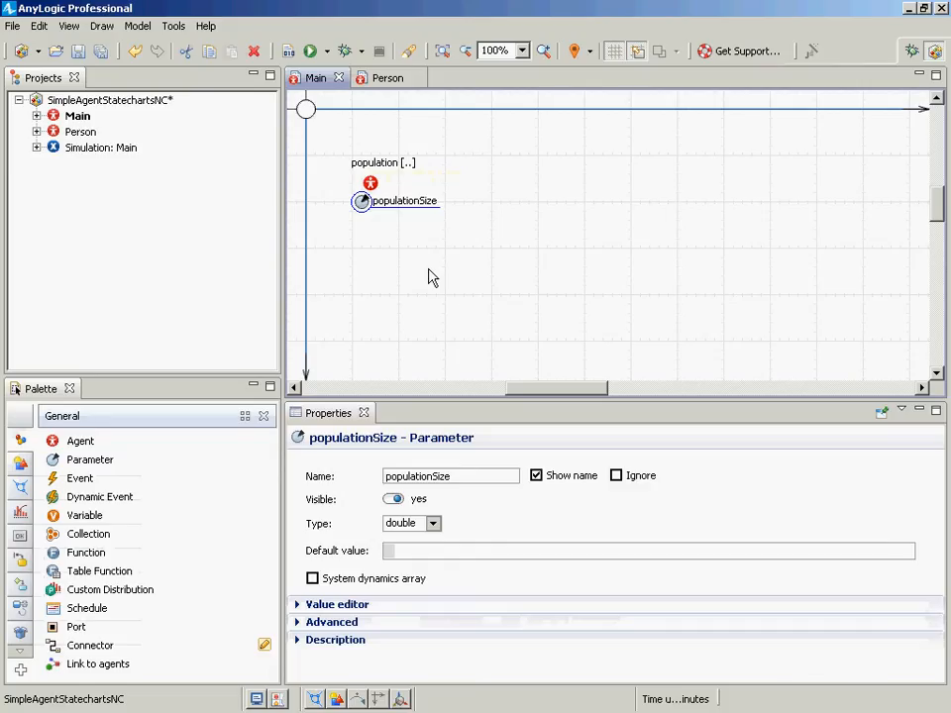
# - Set the populationSize parameter's type to int
pyautogui.click(432, 524)
pyautogui.click(432, 524)
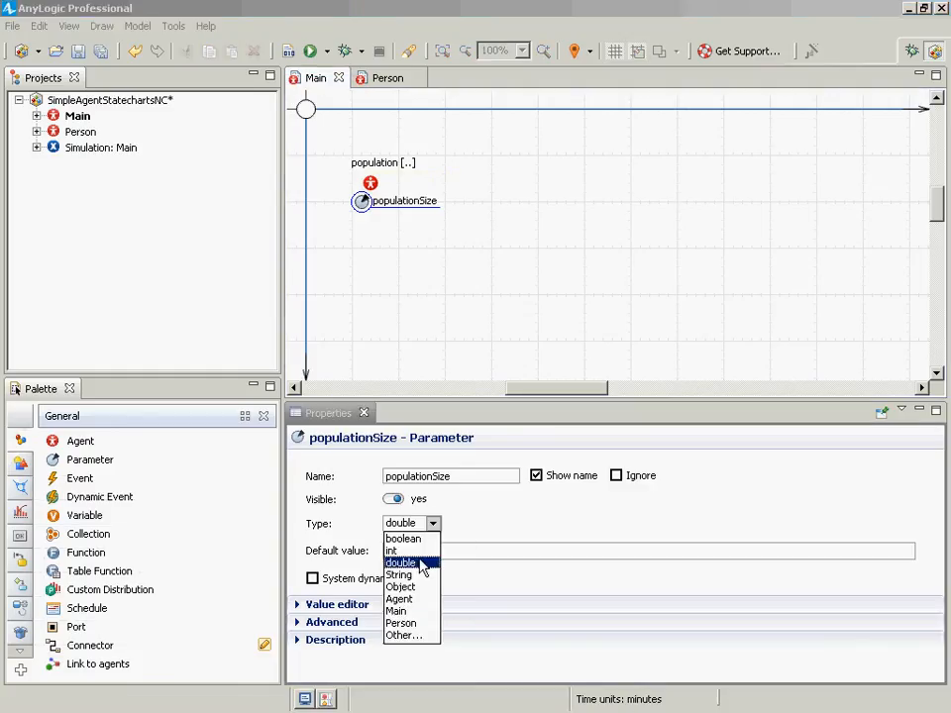
pyautogui.click(405, 550)
pyautogui.click(407, 549)
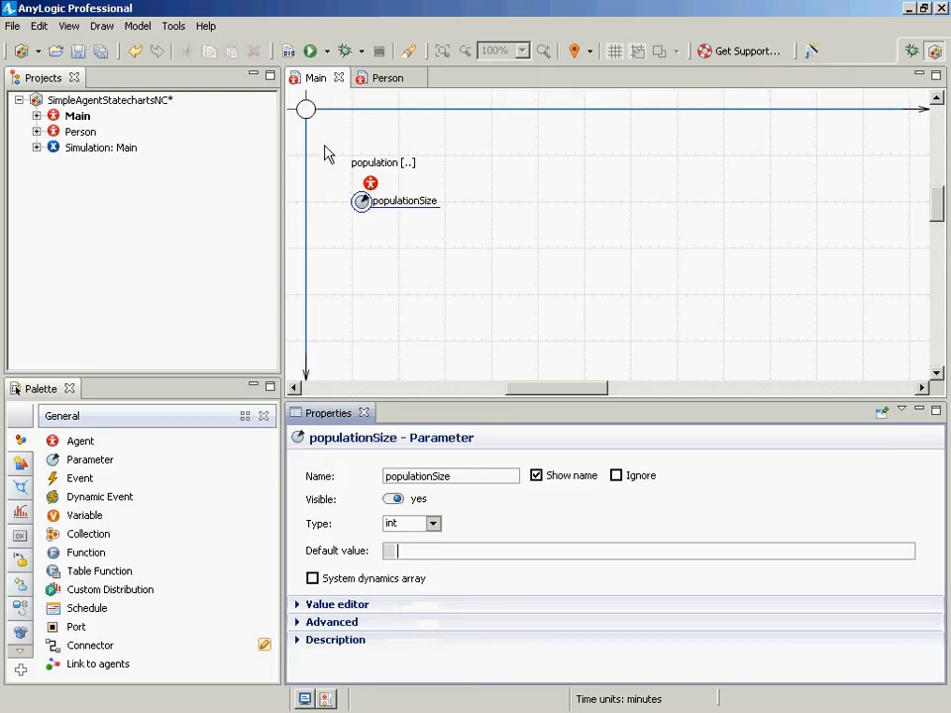
# - Set the population's initial number of agents to populationSize and save the model
pyautogui.click(372, 188)
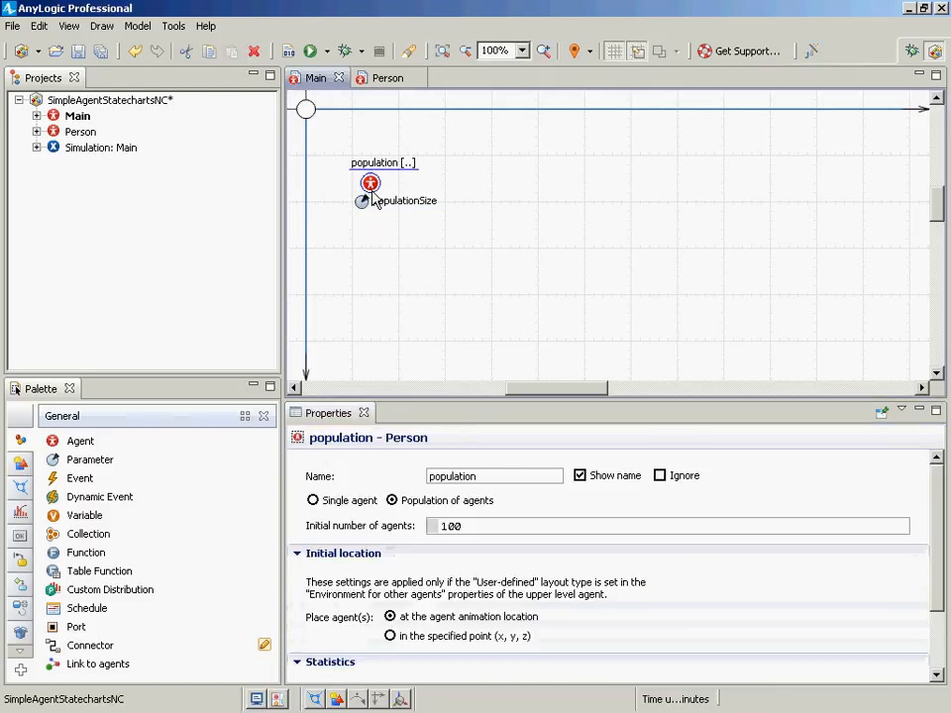
pyautogui.moveTo(371, 191); pyautogui.dragTo(362, 191)
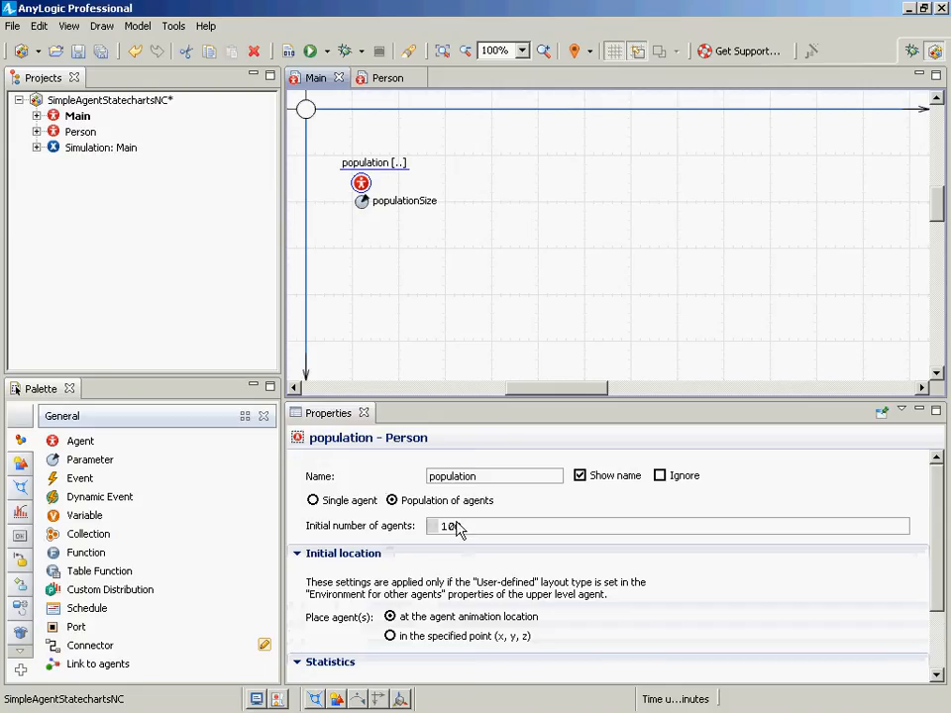
pyautogui.moveTo(464, 533); pyautogui.dragTo(423, 524)
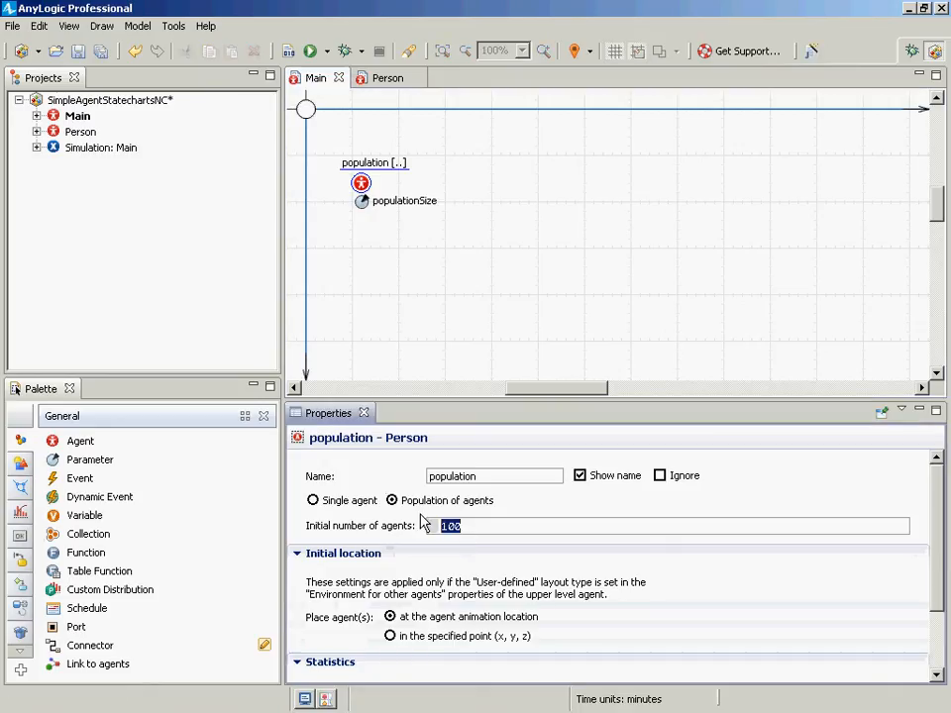
pyautogui.write('populationSize')
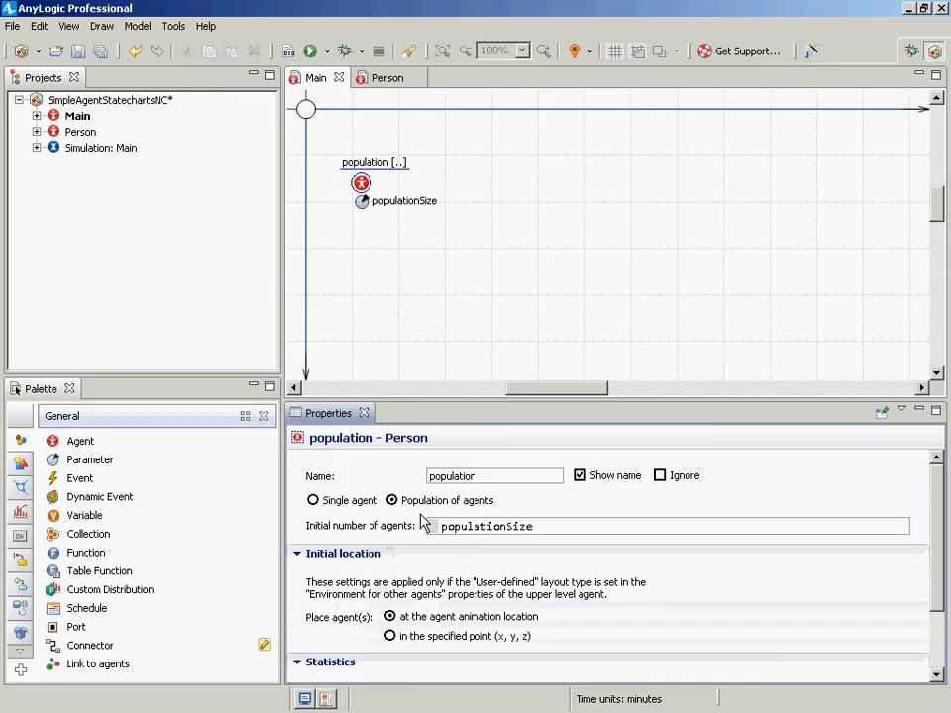
pyautogui.hotkey('ctrl', 's')
# - Set the Simulation experiment's populationSize parameter value to 100 and save the model
pyautogui.click(365, 192)
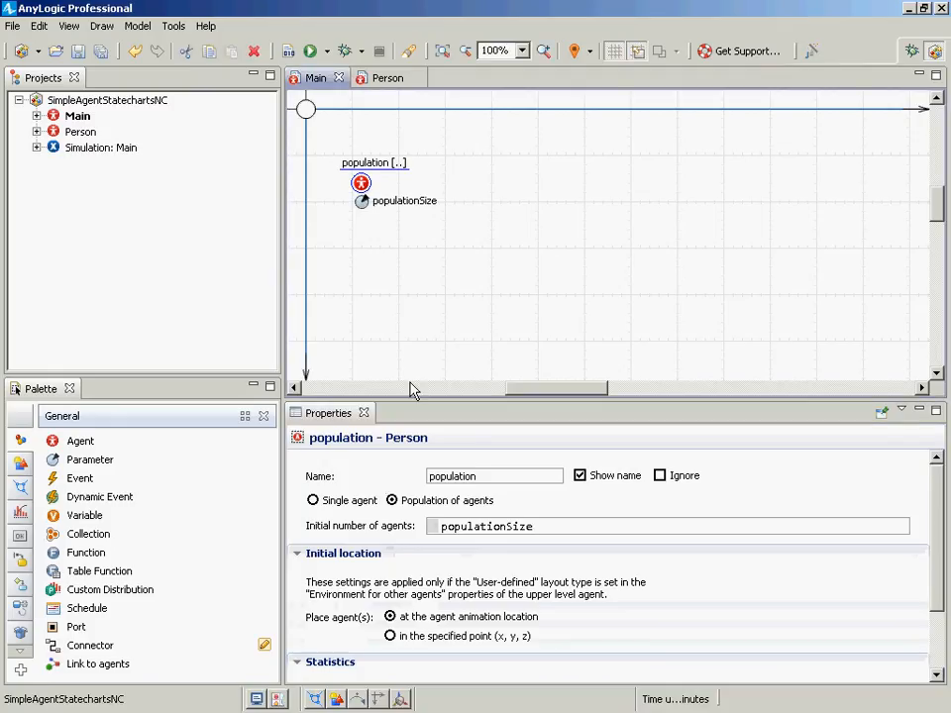
pyautogui.moveTo(526, 526); pyautogui.dragTo(412, 512)
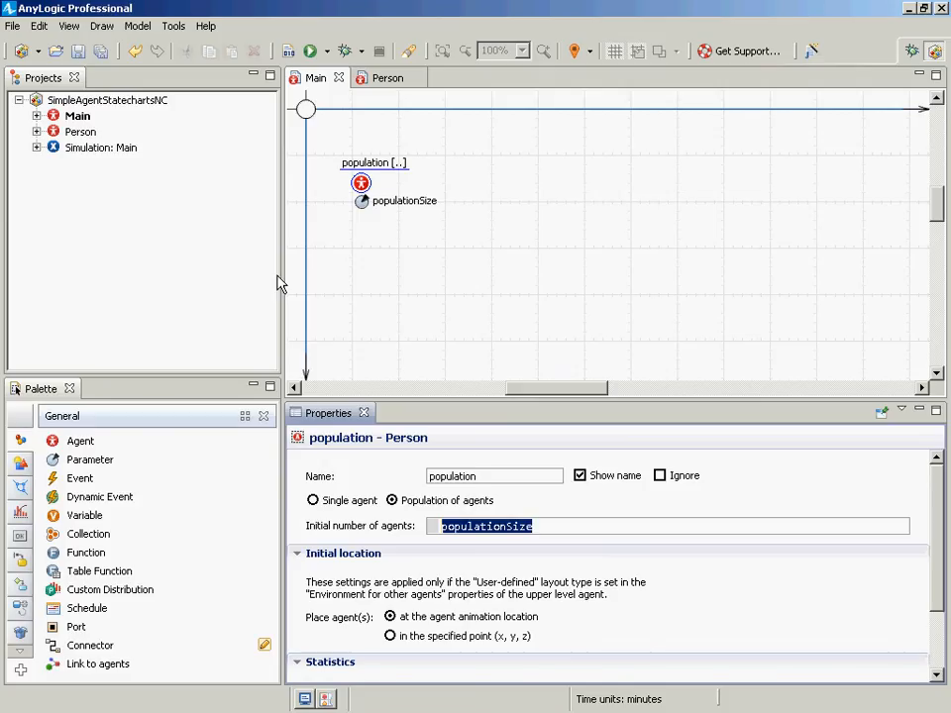
pyautogui.click(66, 150)
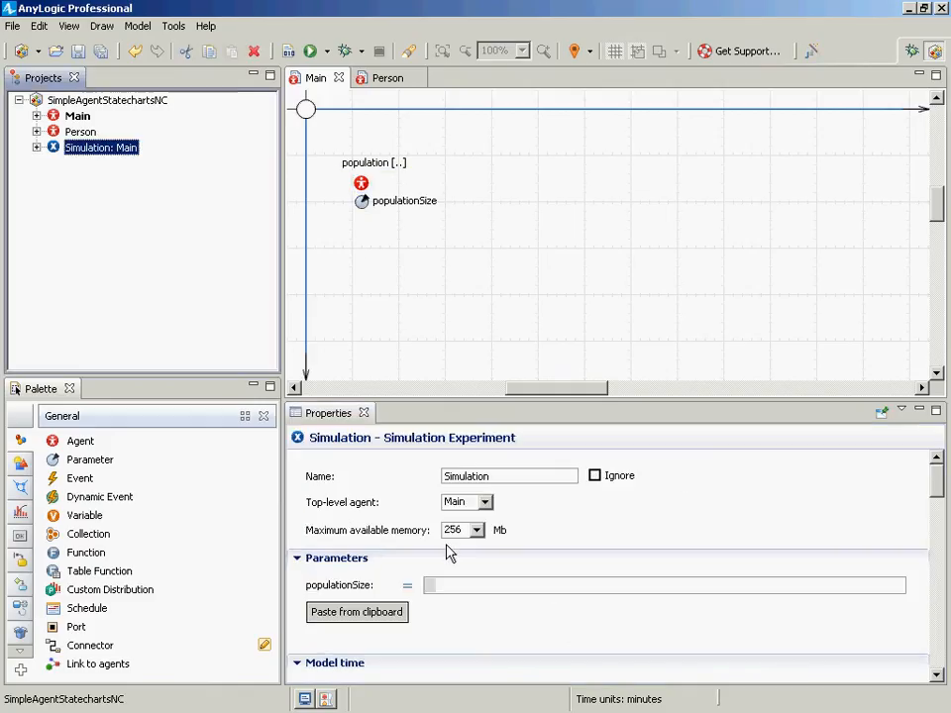
pyautogui.click(437, 585)
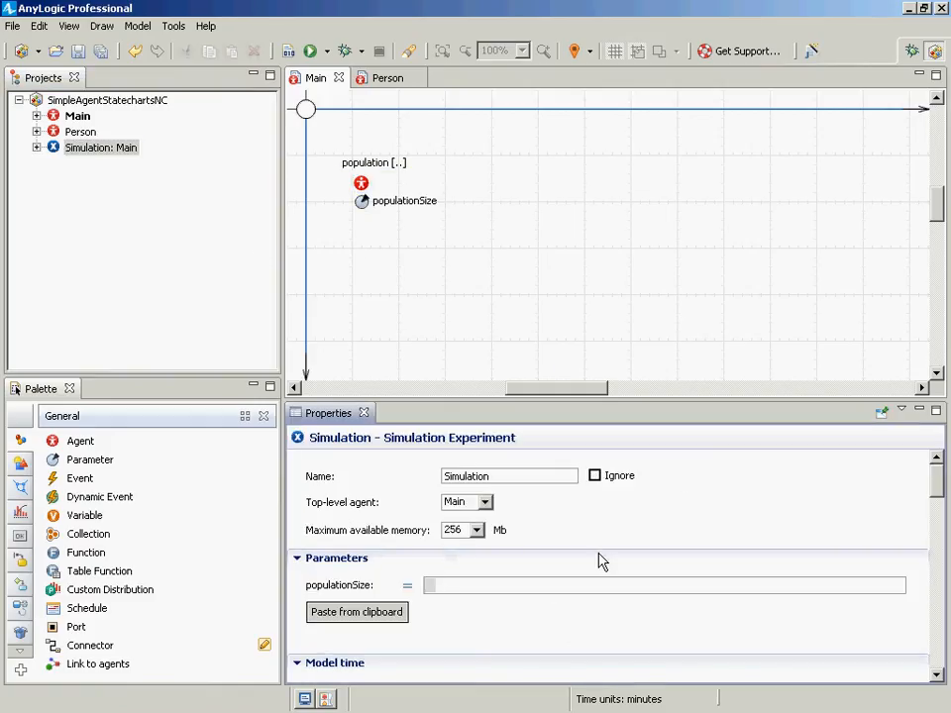
pyautogui.write('100')
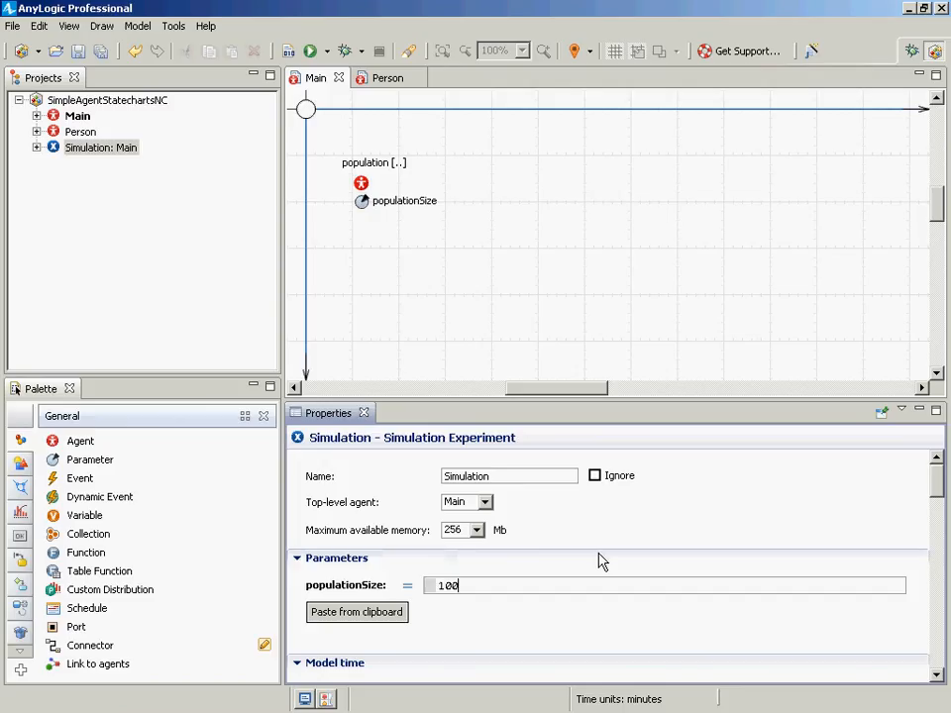
pyautogui.hotkey('ctrl', 's')
# - Review the population, the populationSize parameter and the Simulation experiment's parameter value
pyautogui.click(129, 146)
pyautogui.click(368, 208)
pyautogui.click(360, 183)
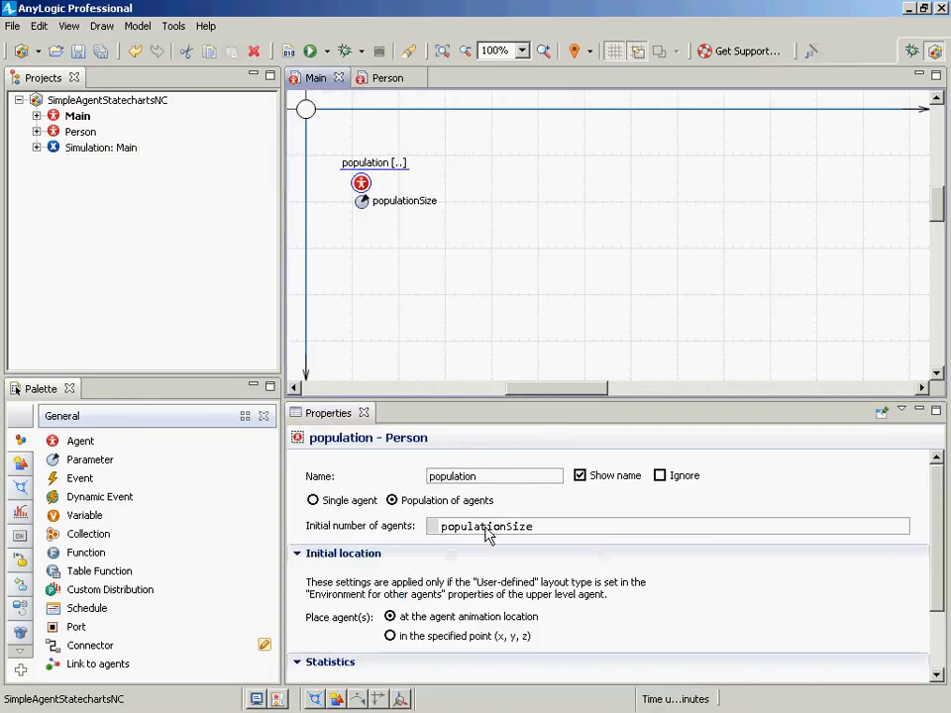
pyautogui.click(364, 206)
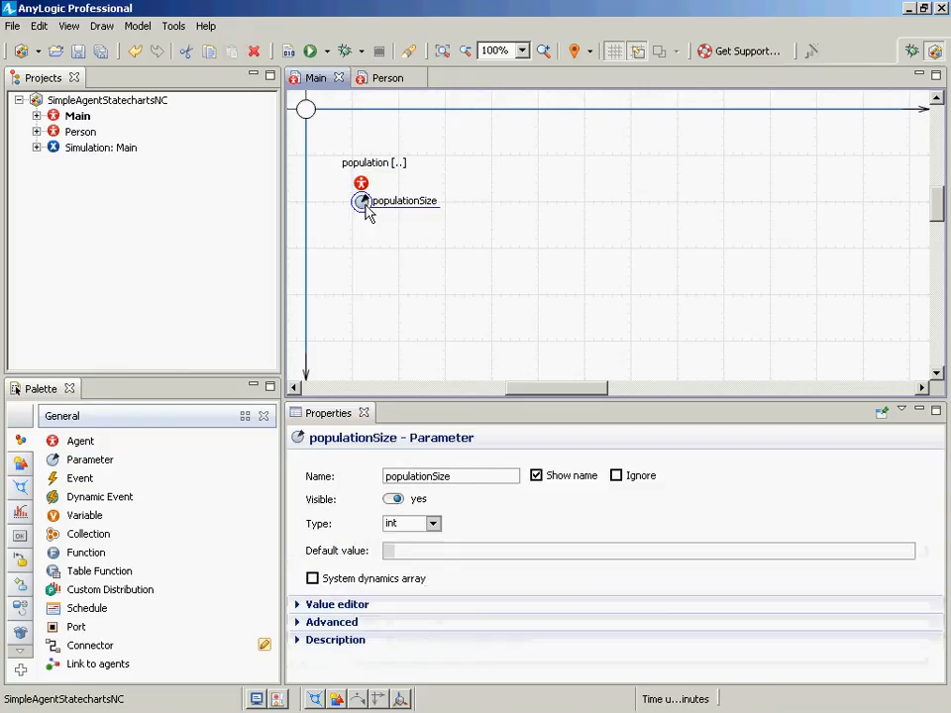
pyautogui.click(80, 148)
pyautogui.click(460, 594)
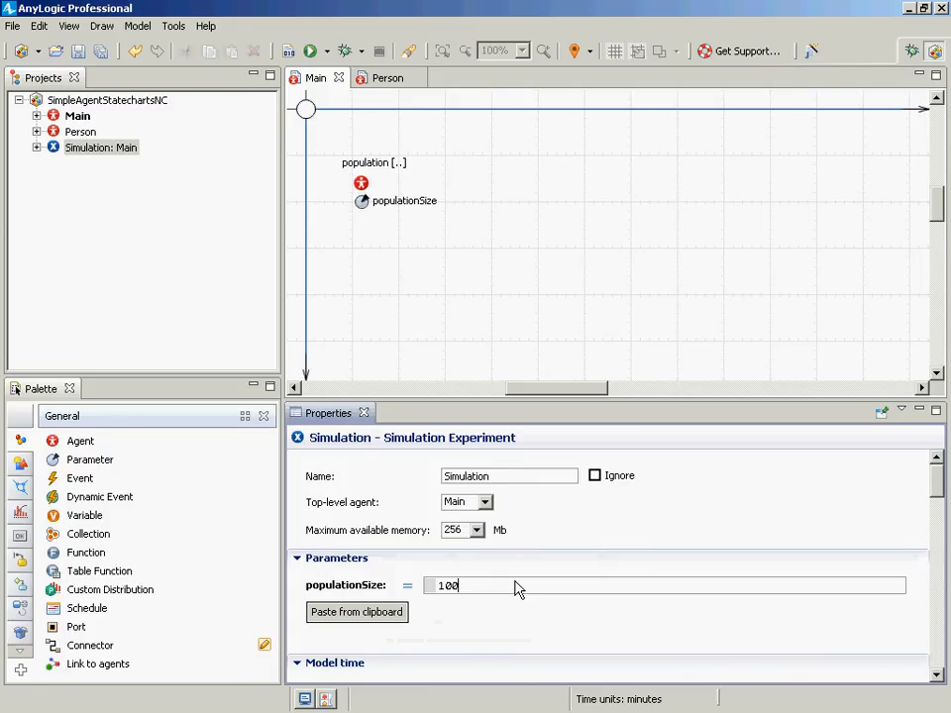
pyautogui.hotkey('ctrl', 's')
# - Build the model, run the Simulation experiment to check the population, and close the model window
pyautogui.rightClick(92, 146)
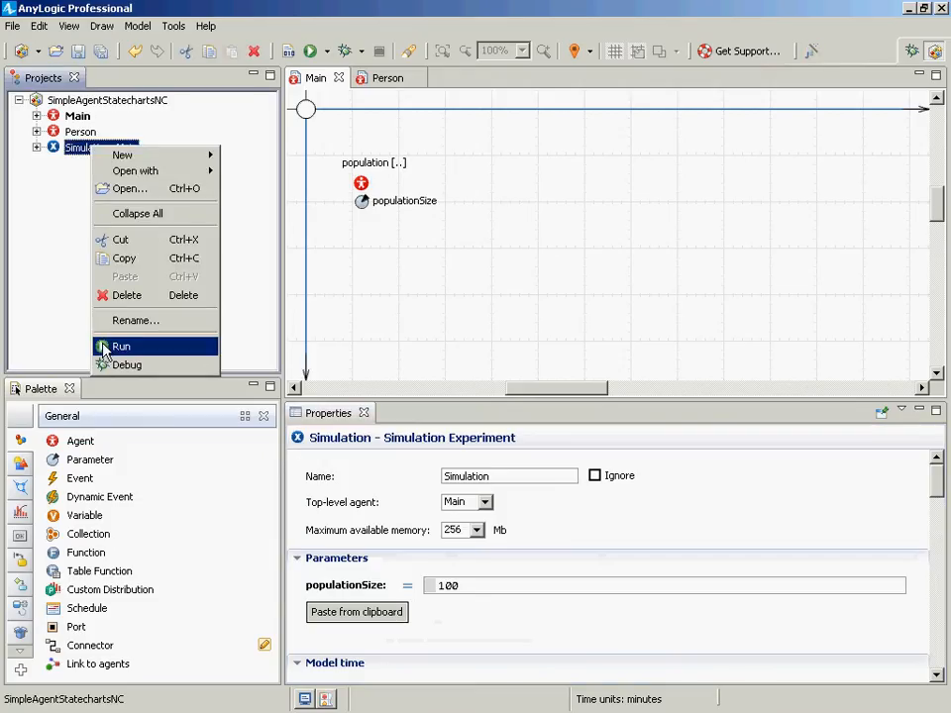
pyautogui.click(266, 14)
pyautogui.click(289, 51)
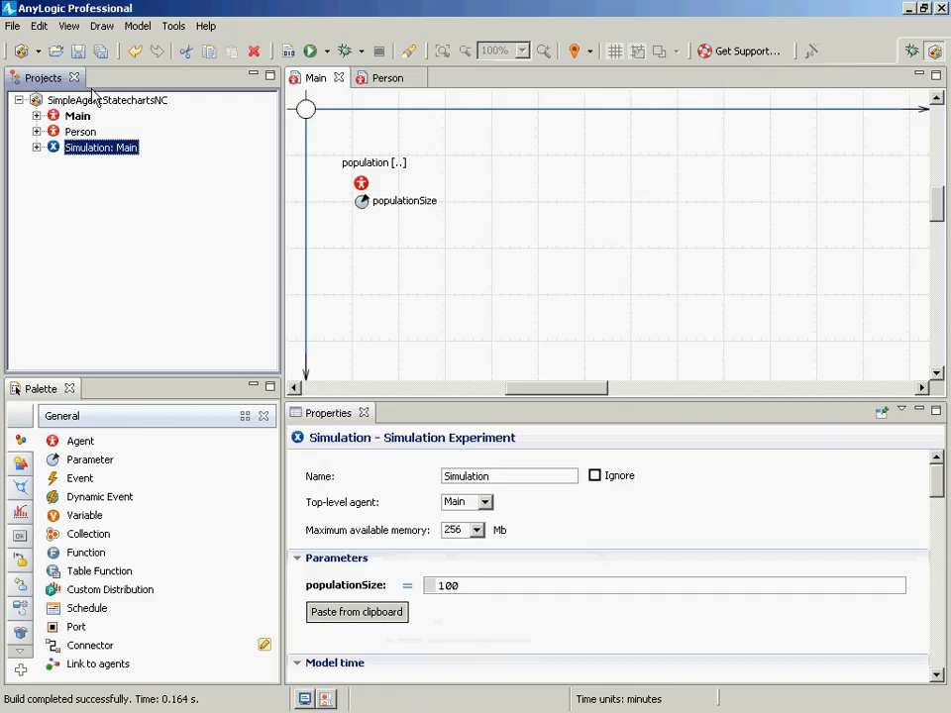
pyautogui.rightClick(78, 152)
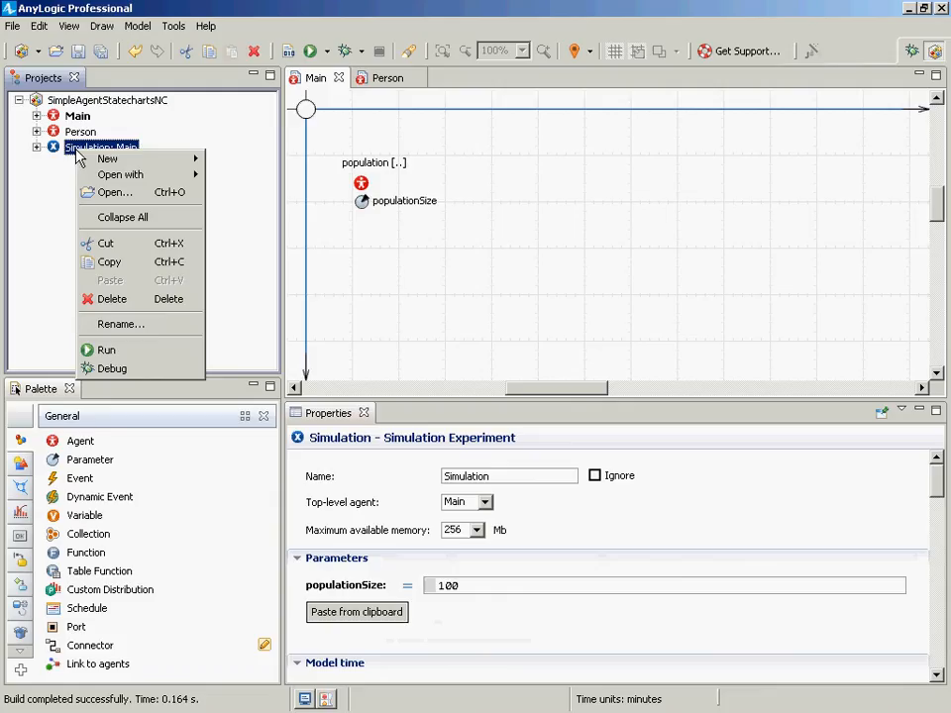
pyautogui.click(149, 350)
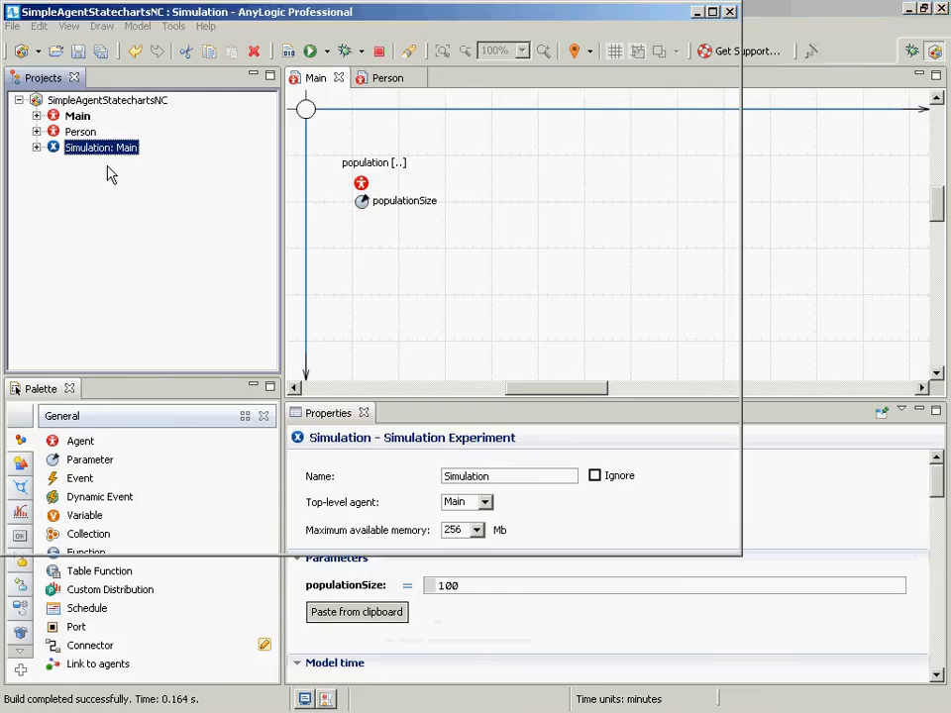
pyautogui.click(94, 140)
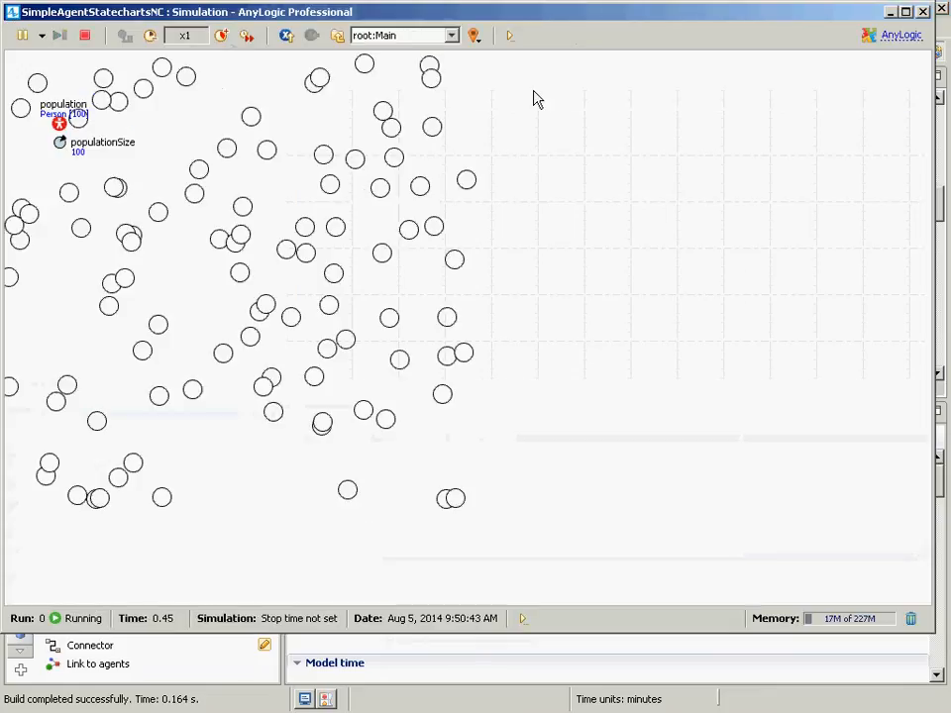
pyautogui.click(924, 12)
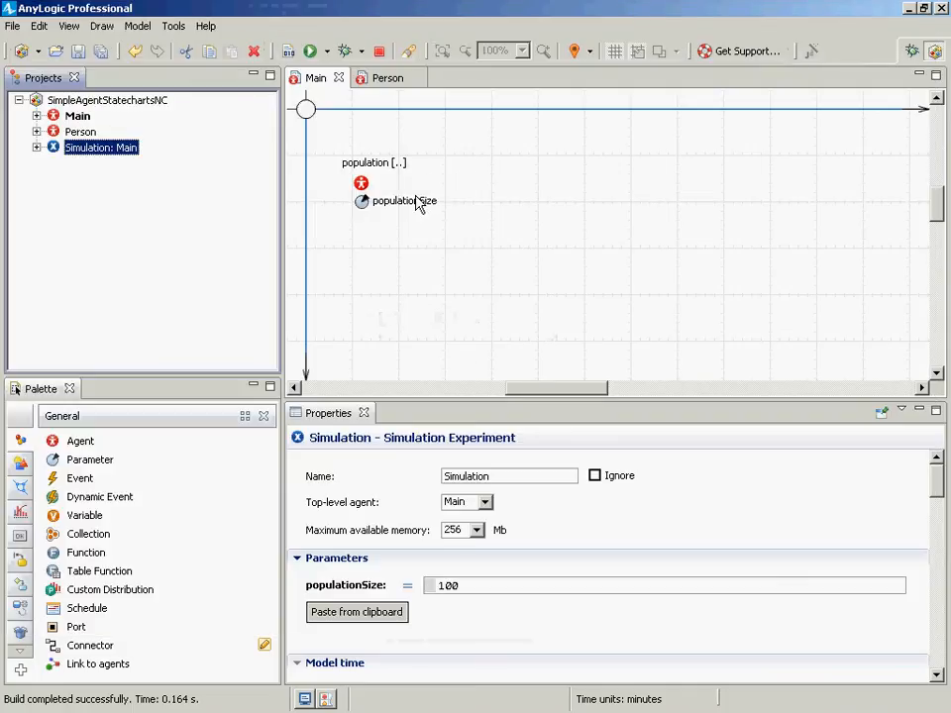
pyautogui.rightClick(101, 109)
pyautogui.moveTo(198, 109)
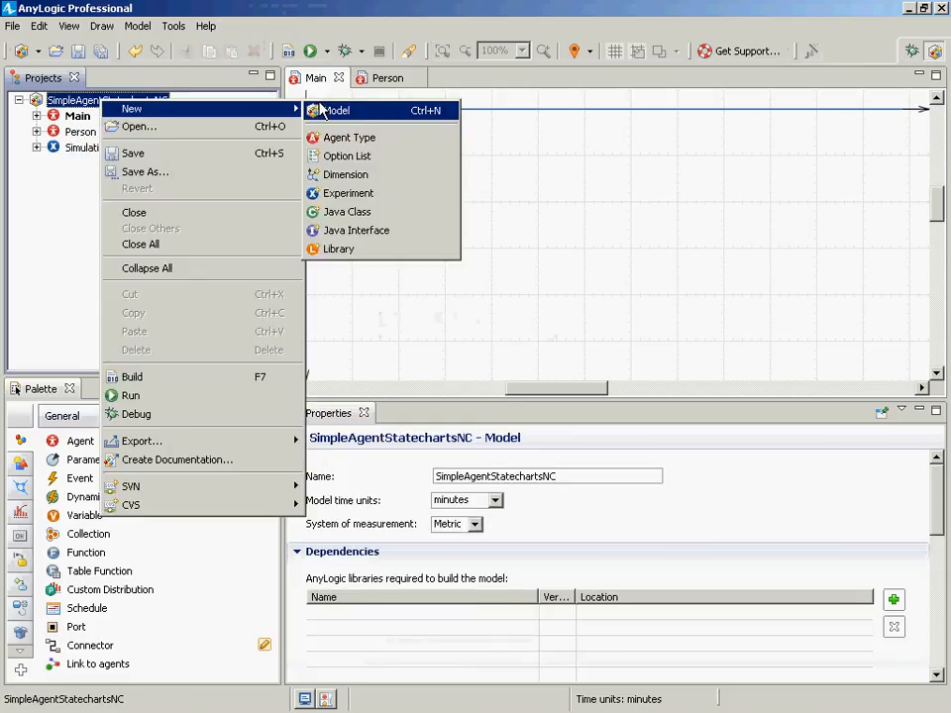
pyautogui.click(106, 11)
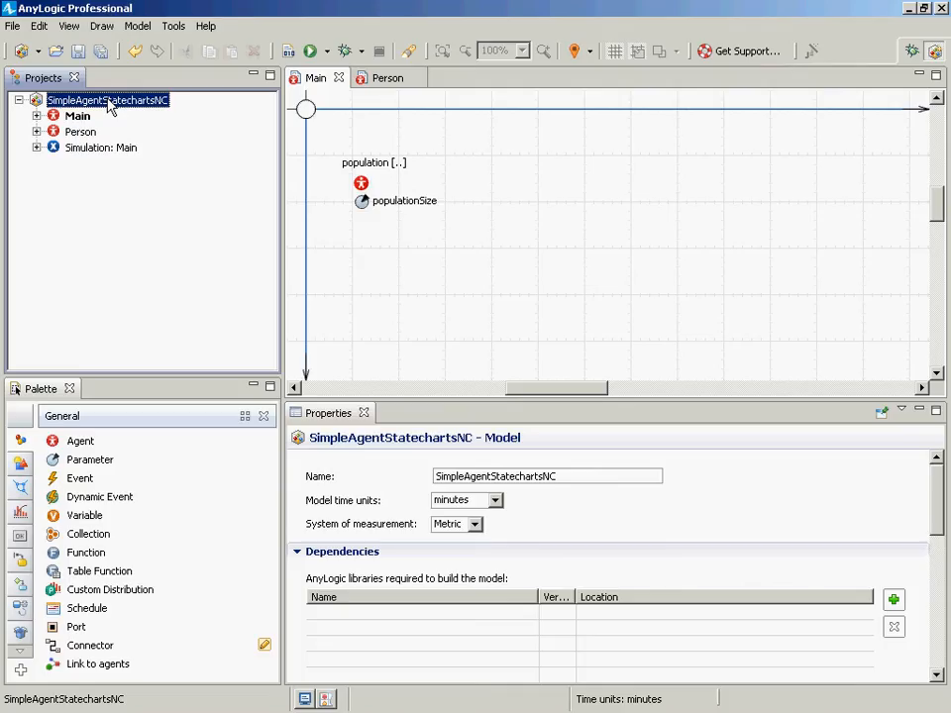
# - Create a new Simulation experiment named LargePopulation for the model
pyautogui.rightClick(109, 107)
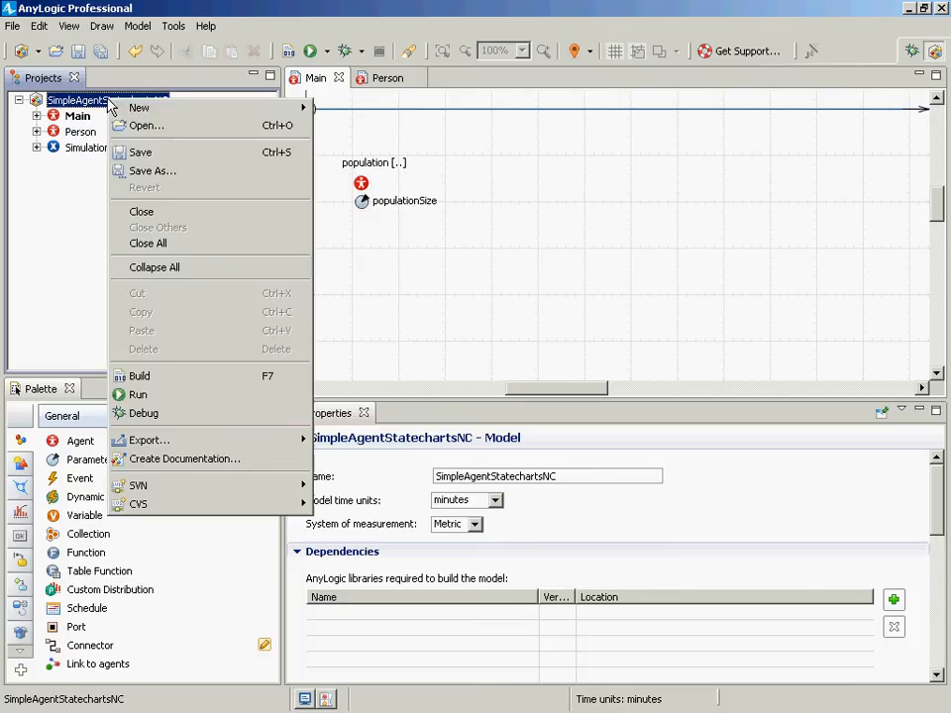
pyautogui.moveTo(142, 112)
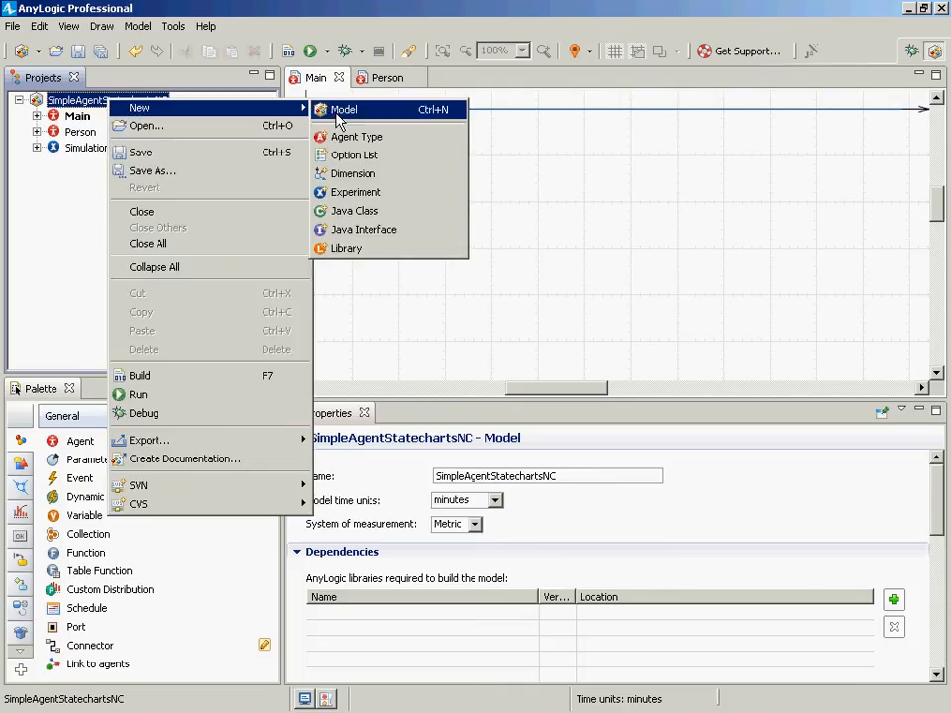
pyautogui.click(349, 193)
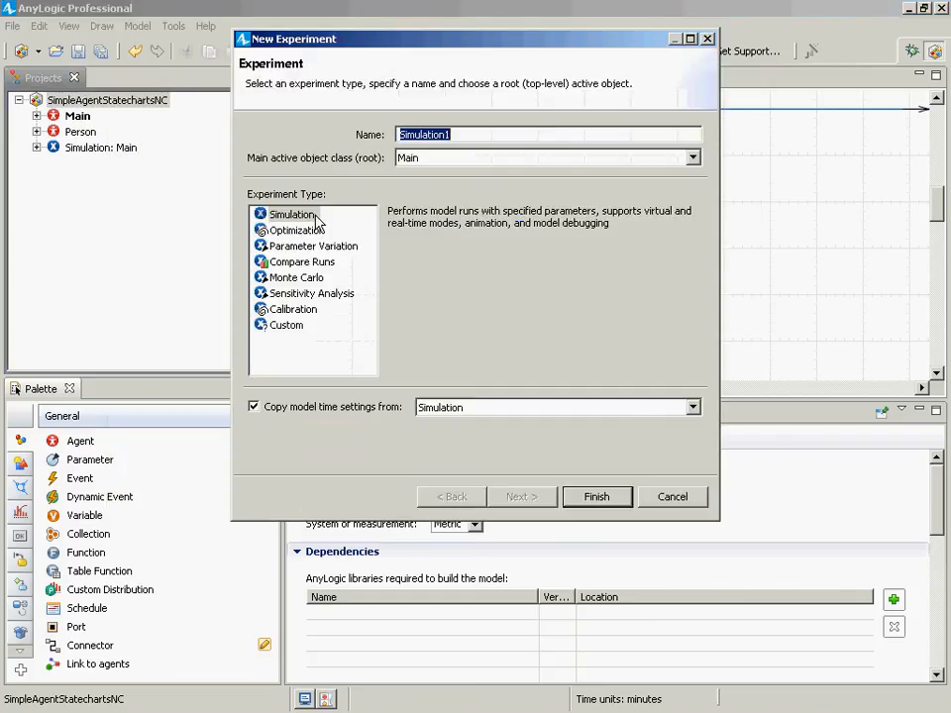
pyautogui.write('LargePopulation')
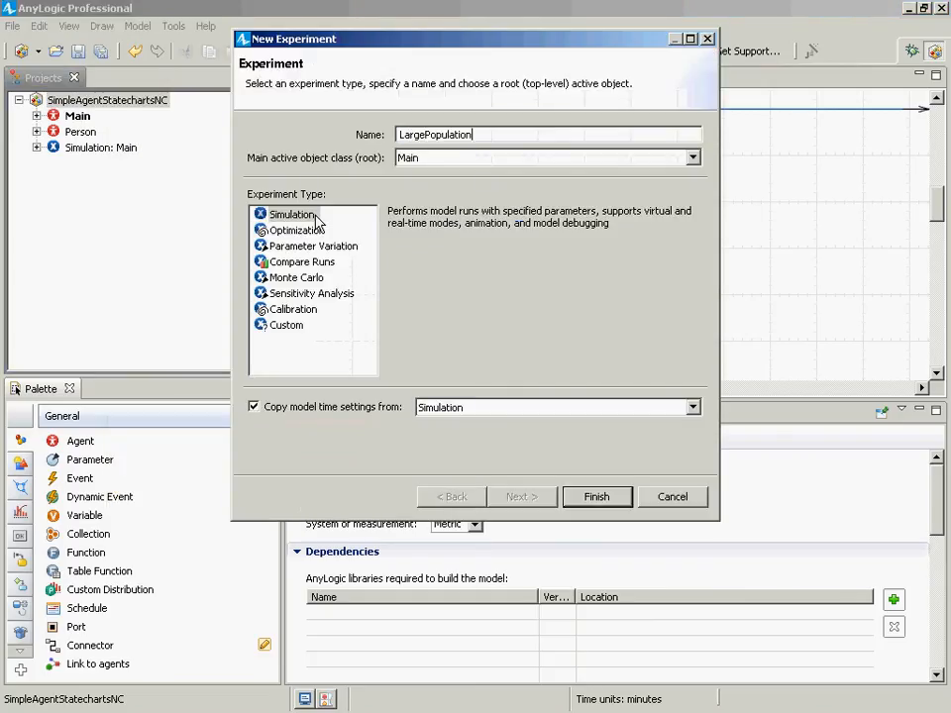
pyautogui.press('Return')
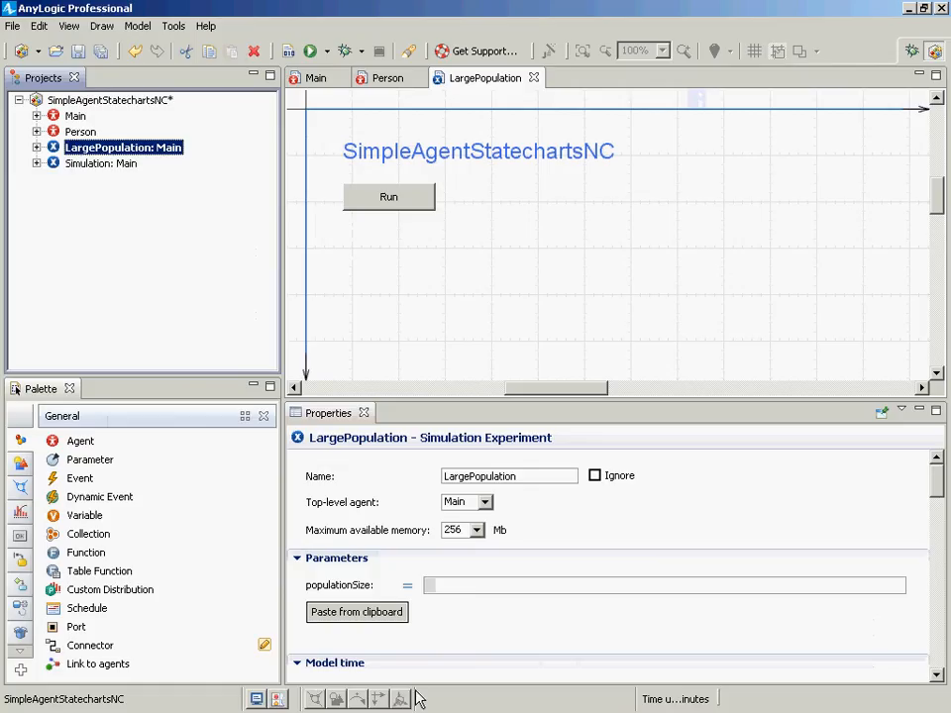
# - Set the LargePopulation experiment's populationSize parameter to 1000 and save the model
pyautogui.click(494, 585)
pyautogui.write('1000')
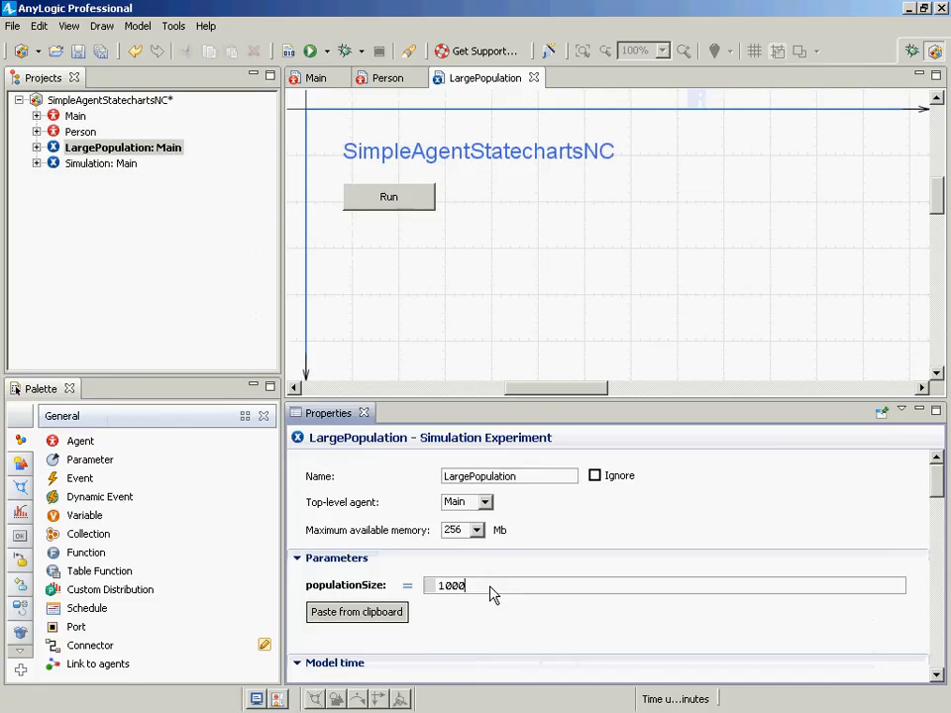
pyautogui.hotkey('ctrl', 's')
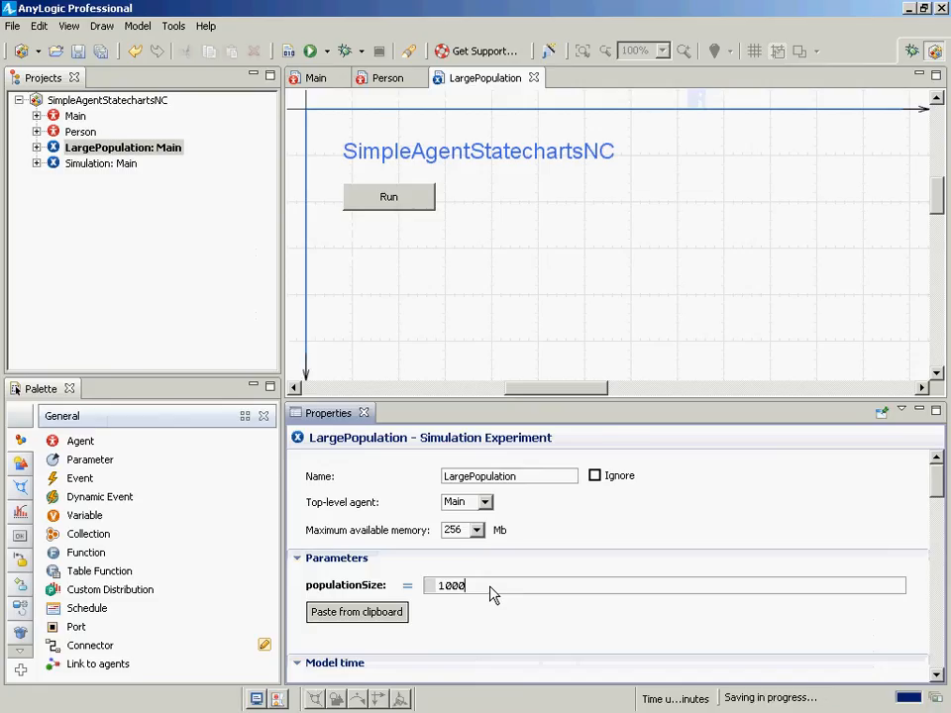
# - Run the LargePopulation experiment to check the population, then close the model window
pyautogui.rightClick(104, 146)
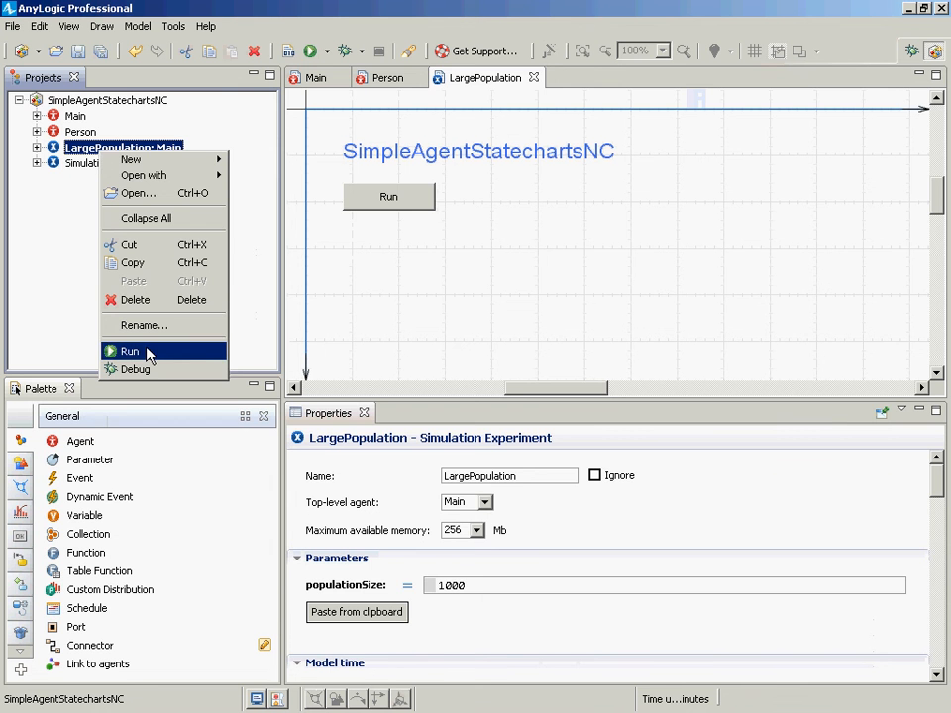
pyautogui.click(145, 353)
pyautogui.click(89, 146)
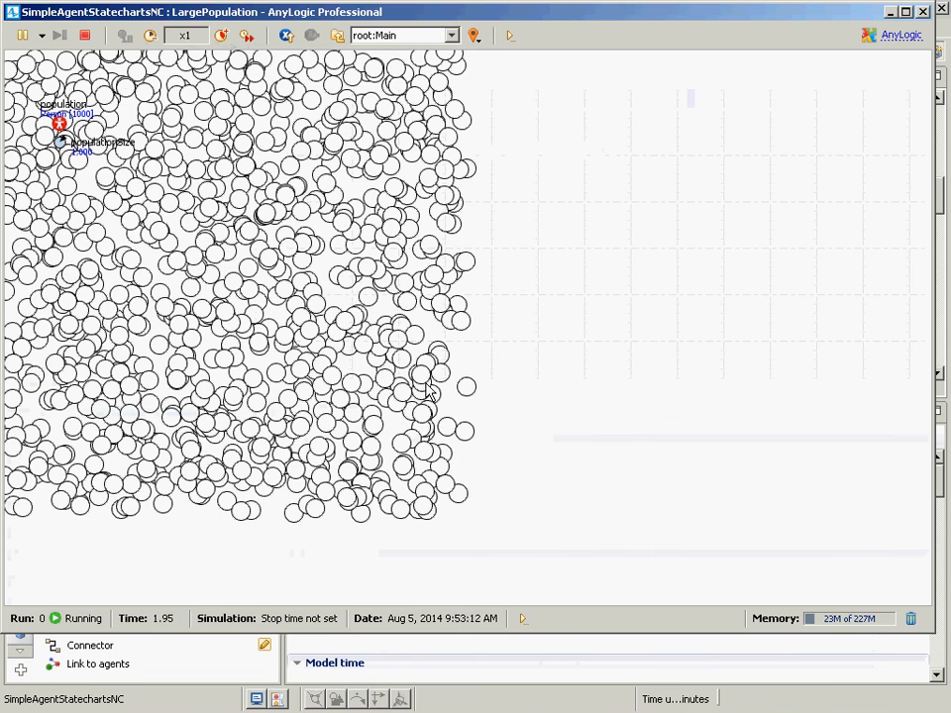
pyautogui.click(922, 12)
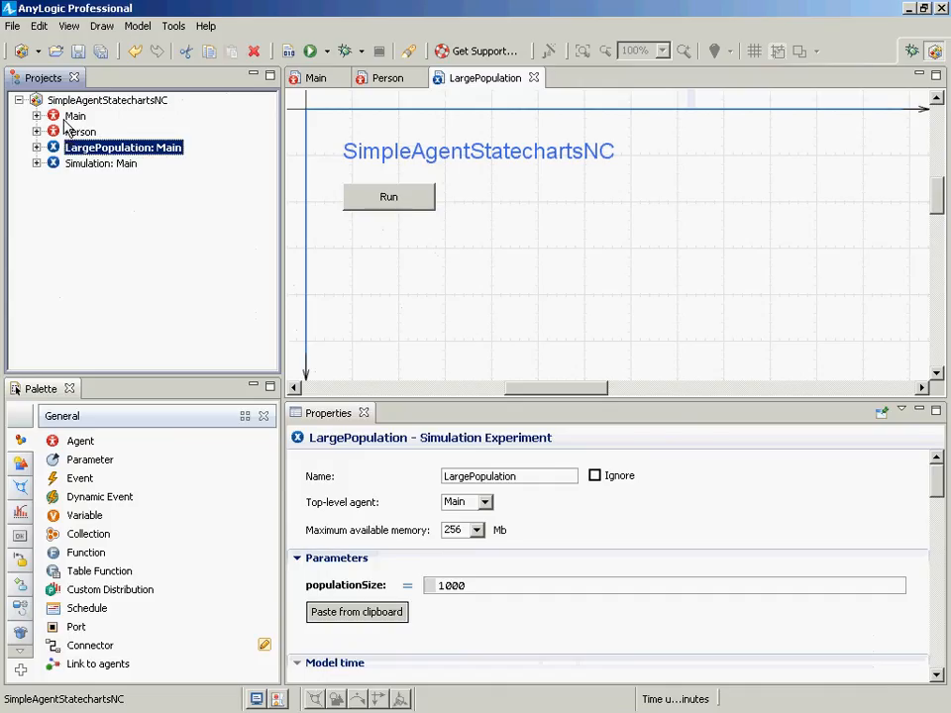
# - Review the Person agent's oval shape and Main's population and random layout type settings
pyautogui.click(65, 134)
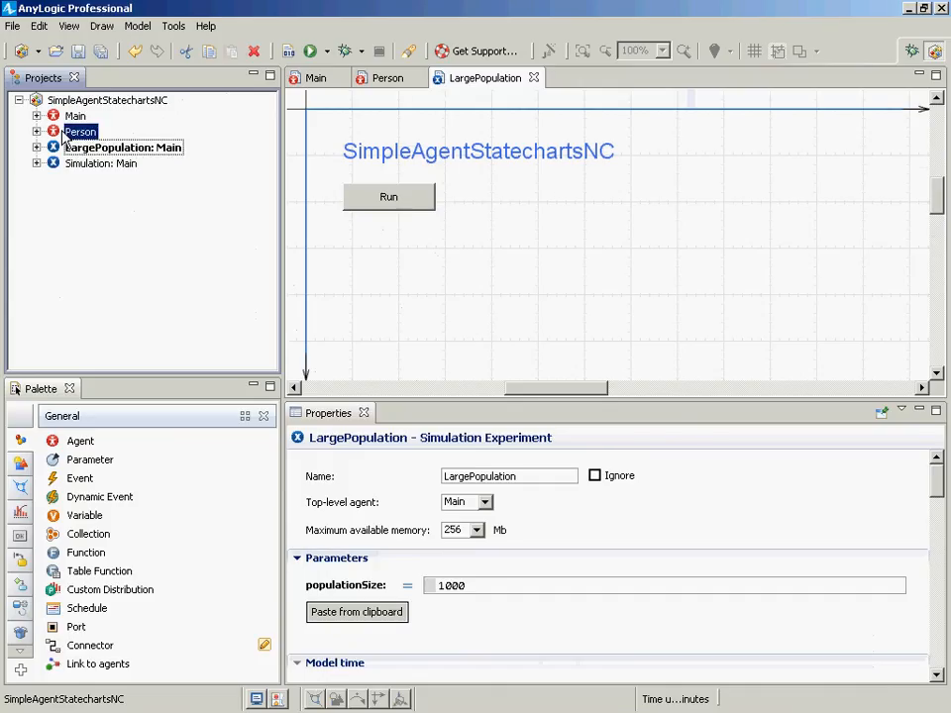
pyautogui.doubleClick(64, 136)
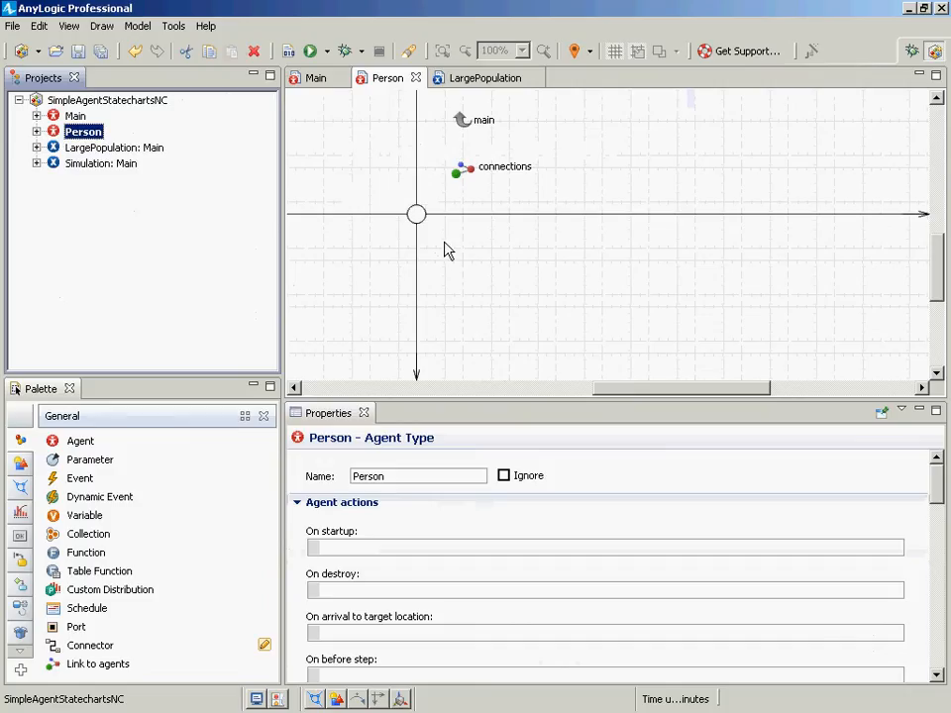
pyautogui.click(416, 218)
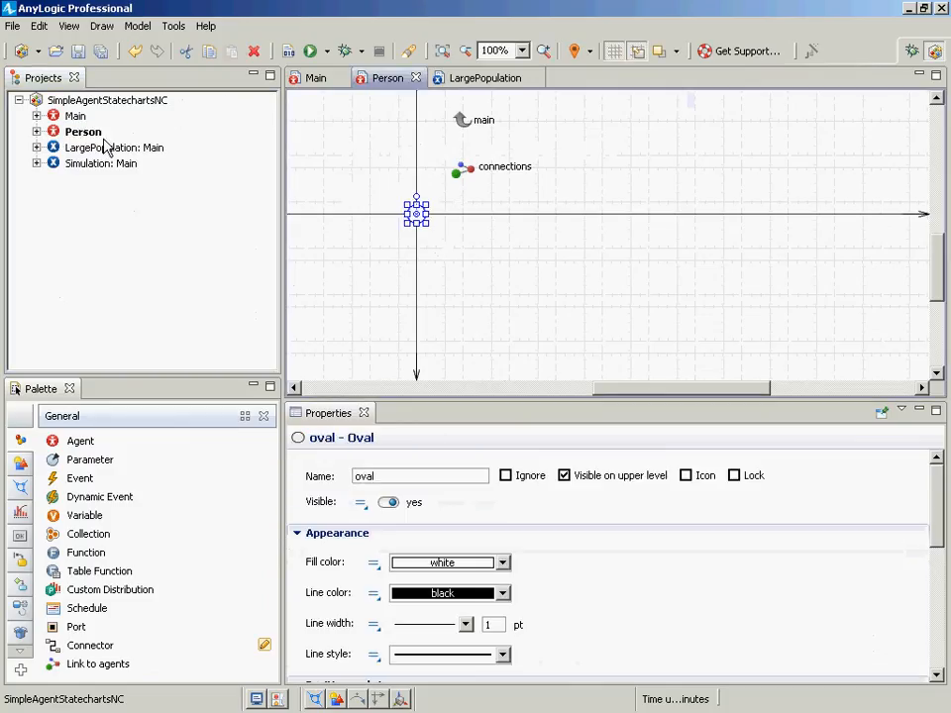
pyautogui.doubleClick(71, 117)
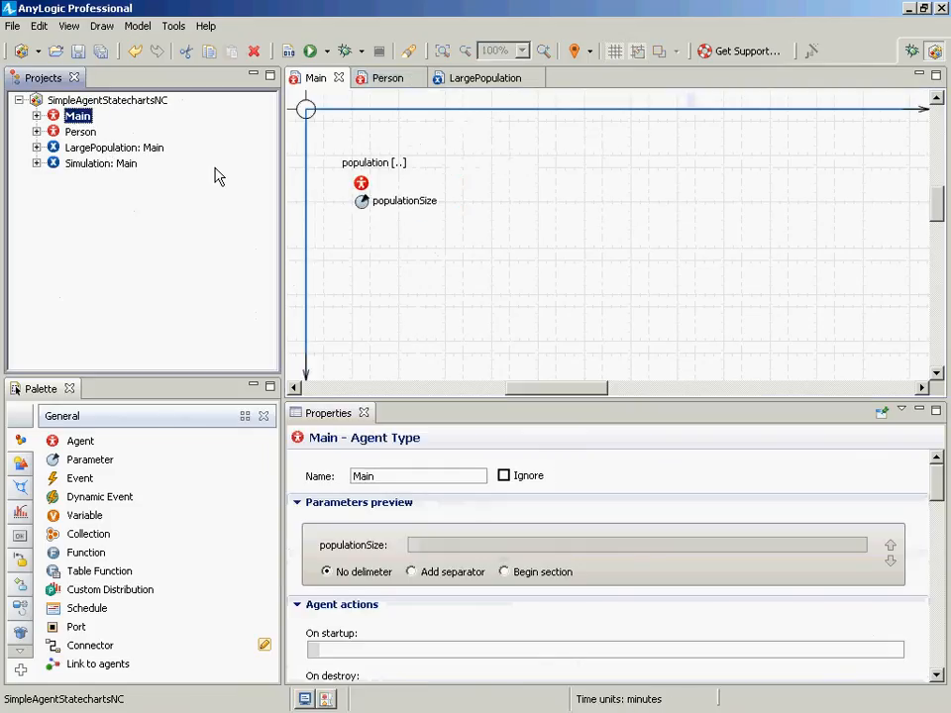
pyautogui.click(363, 193)
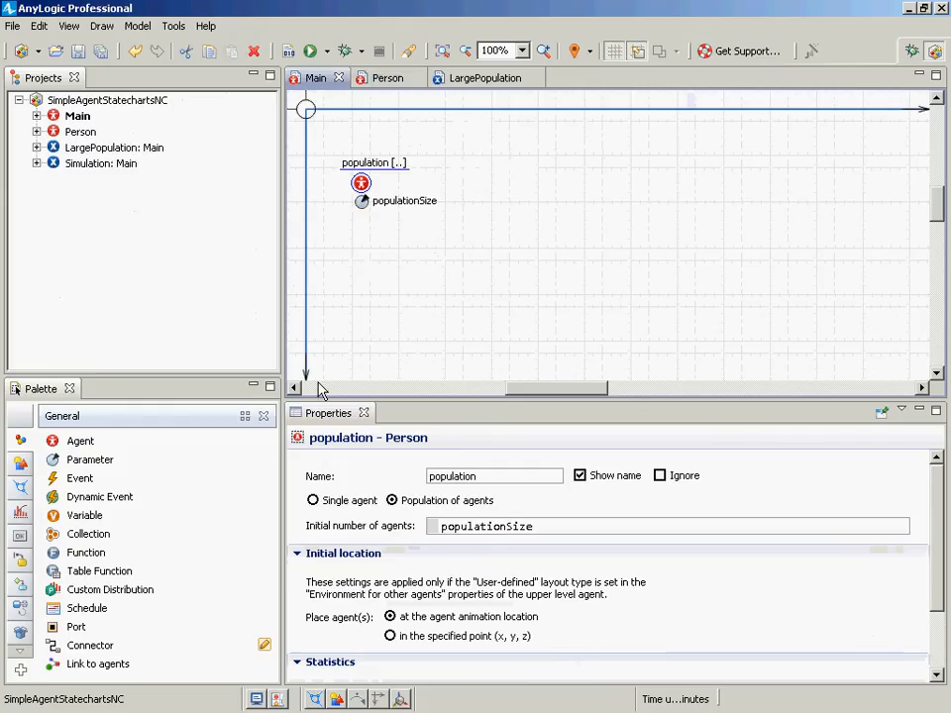
pyautogui.click(70, 117)
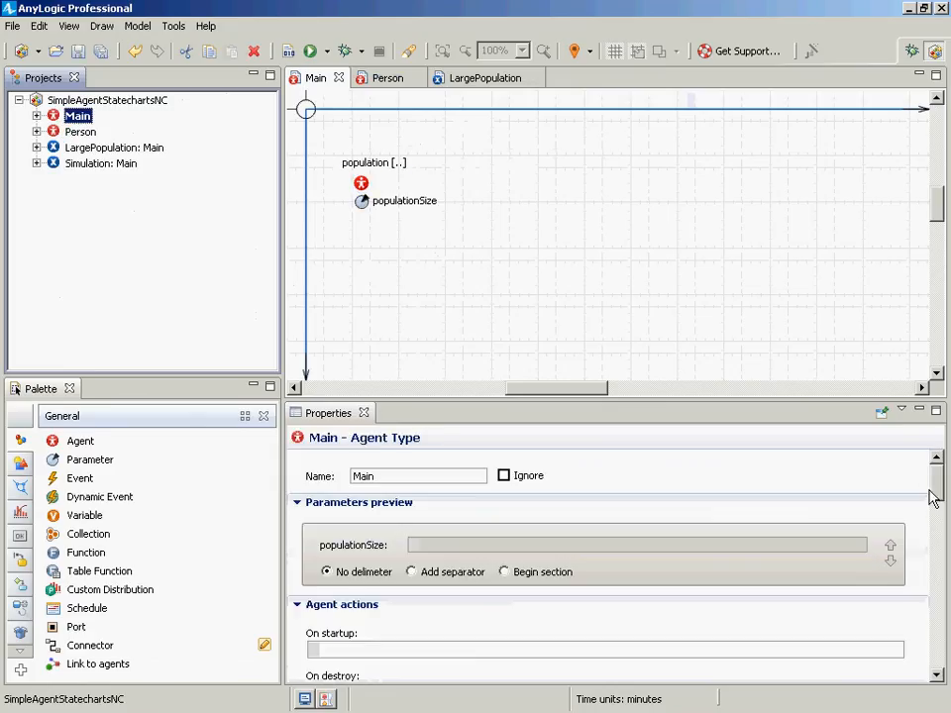
pyautogui.moveTo(931, 492); pyautogui.dragTo(936, 626)
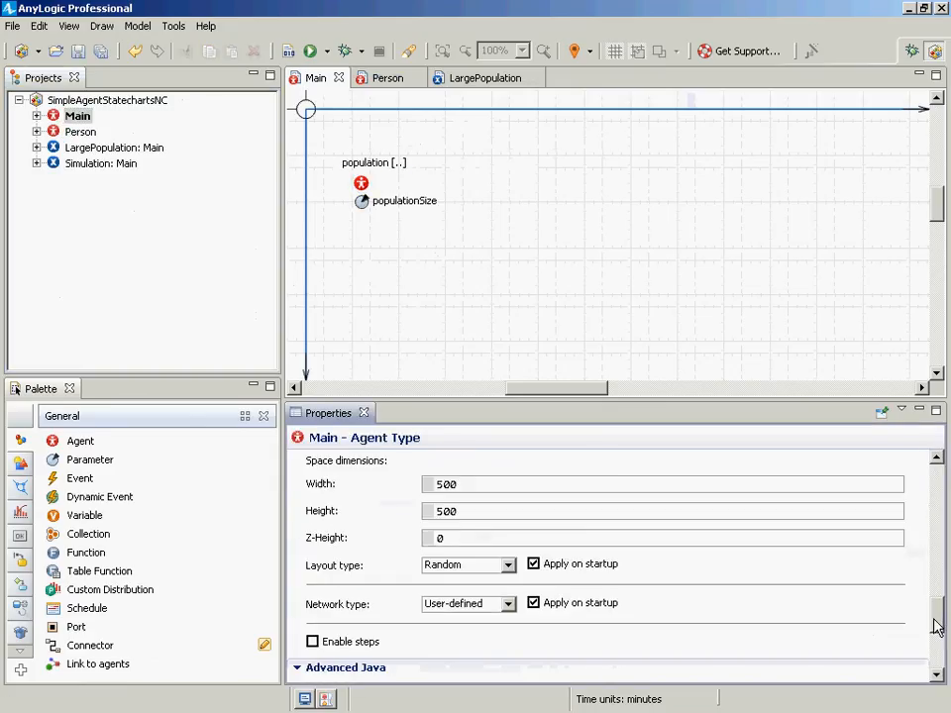
pyautogui.click(509, 571)
pyautogui.click(512, 573)
# - Run the Simulation experiment to check the population, then close the model window
pyautogui.rightClick(119, 148)
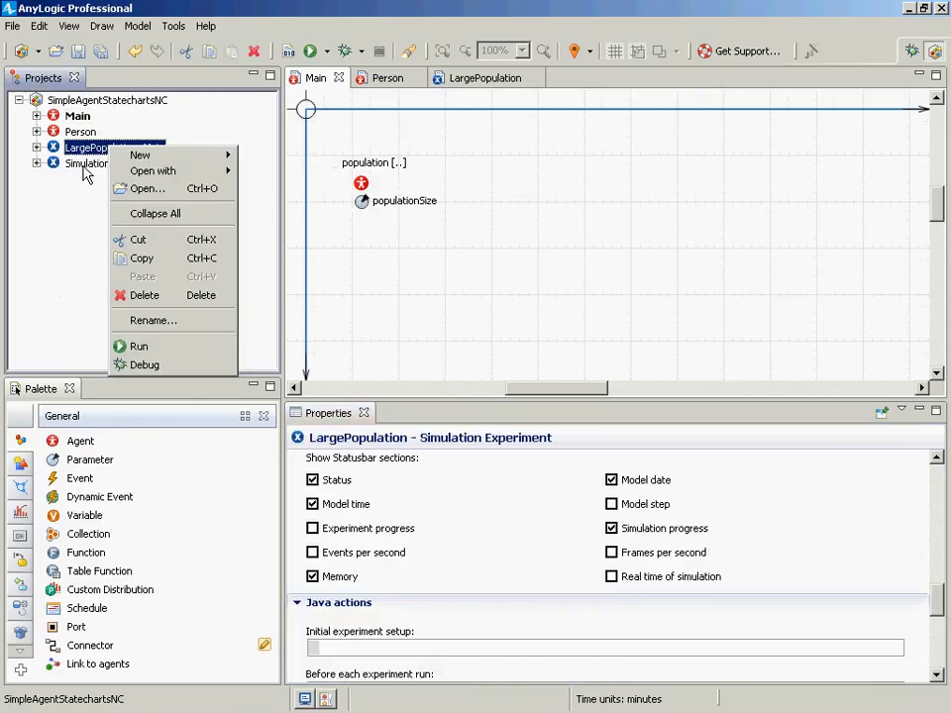
pyautogui.rightClick(85, 164)
pyautogui.click(120, 368)
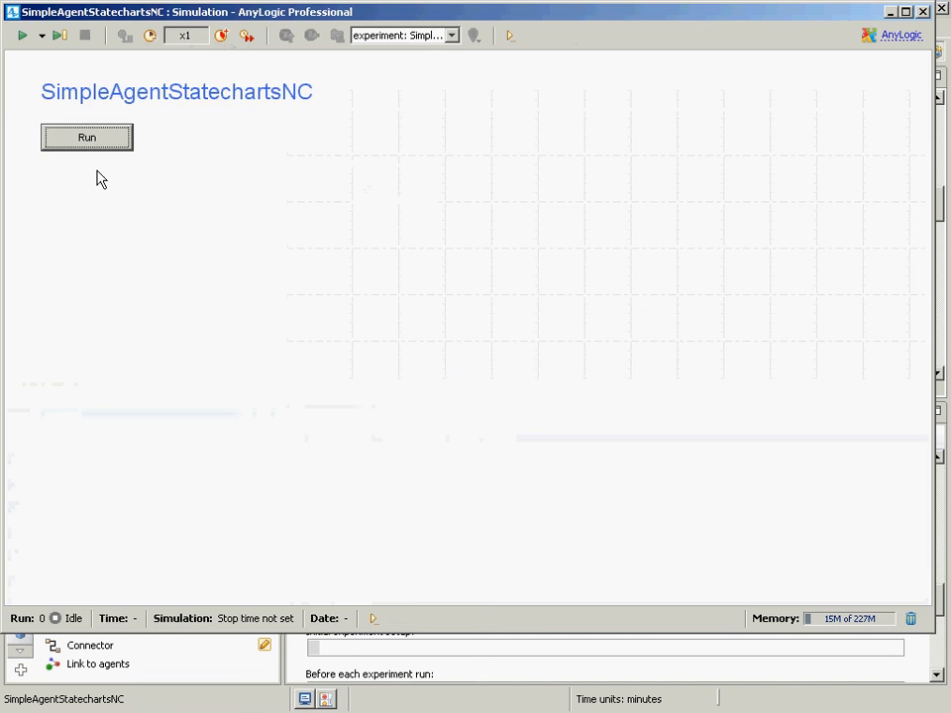
pyautogui.click(96, 142)
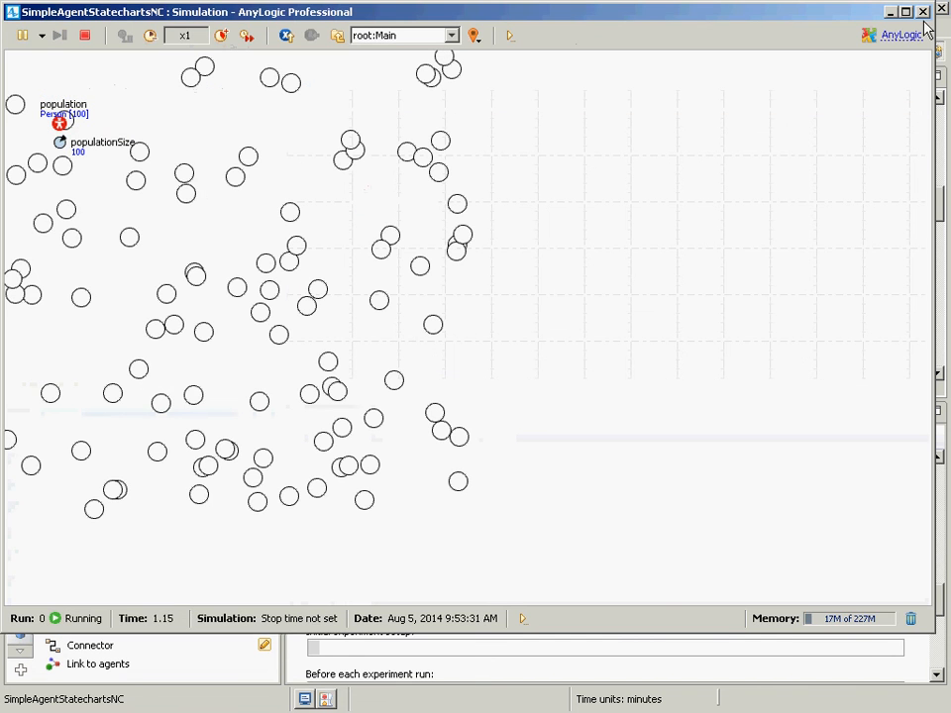
pyautogui.click(923, 13)
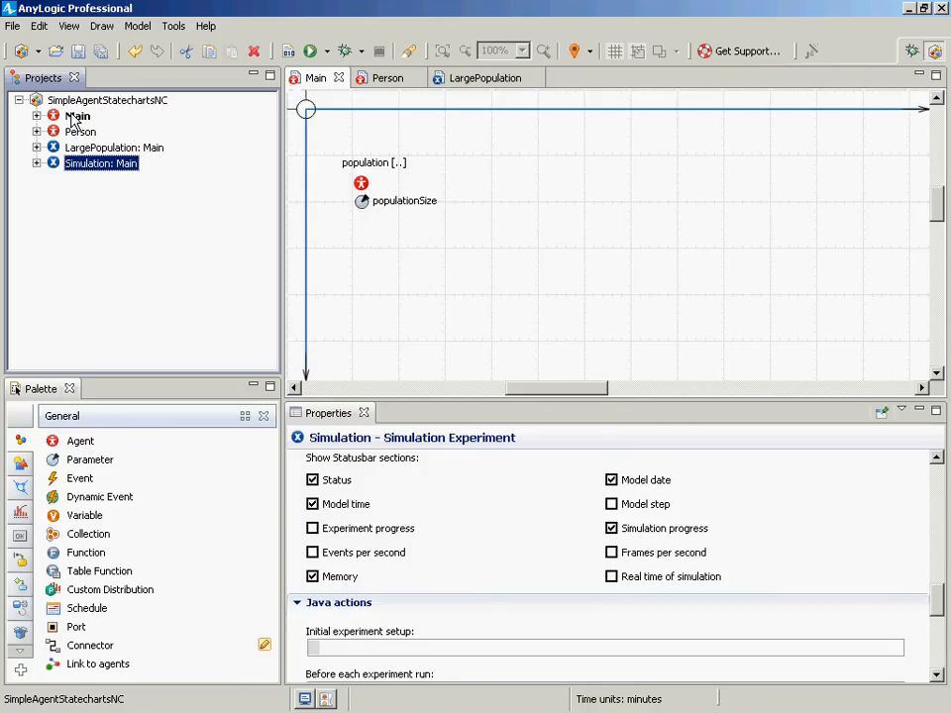
# - Compare the population's initial number of agents with each experiment's populationSize value
pyautogui.click(360, 183)
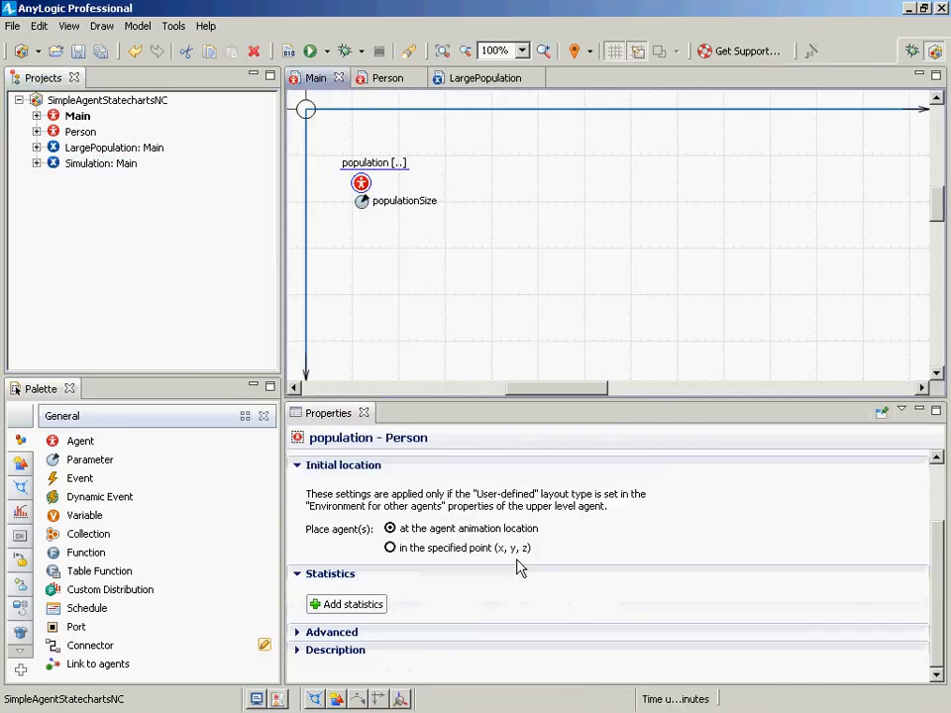
pyautogui.click(938, 499)
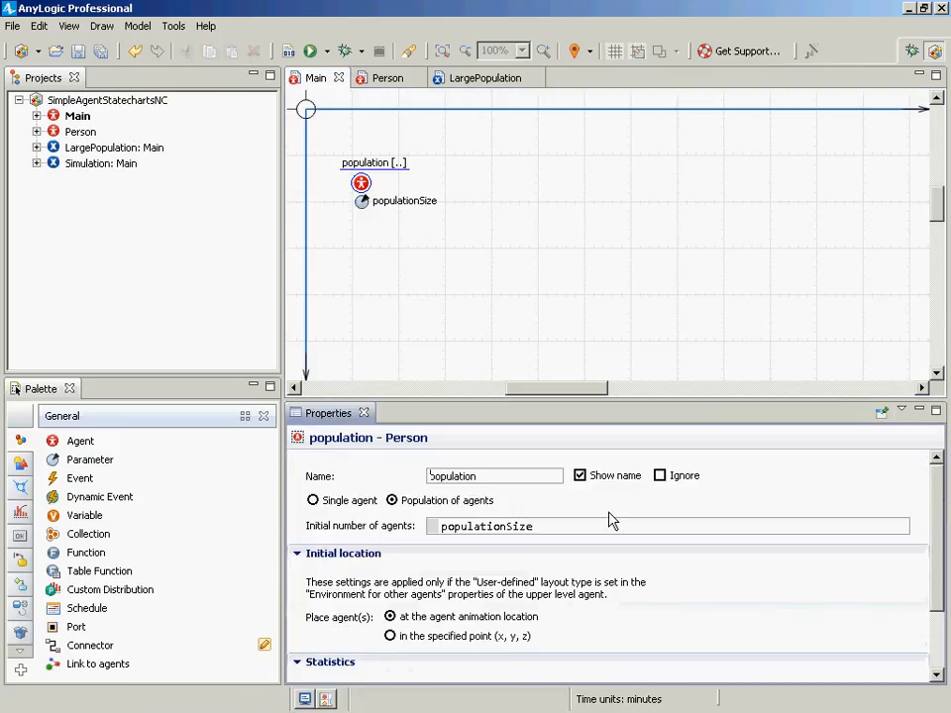
pyautogui.doubleClick(530, 527)
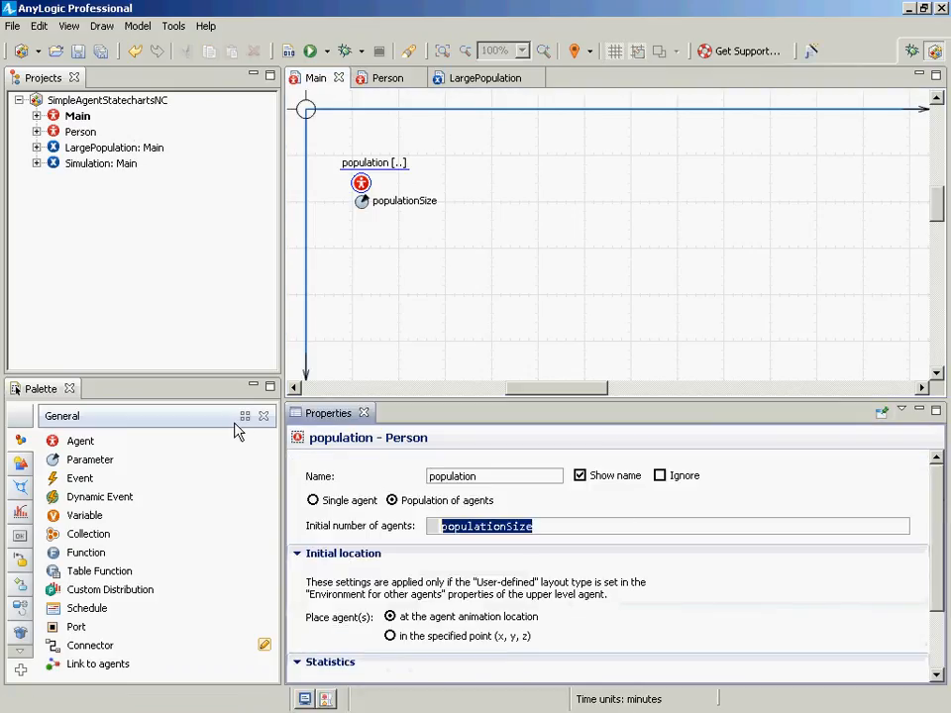
pyautogui.click(87, 149)
pyautogui.rightClick(87, 149)
pyautogui.press('Escape')
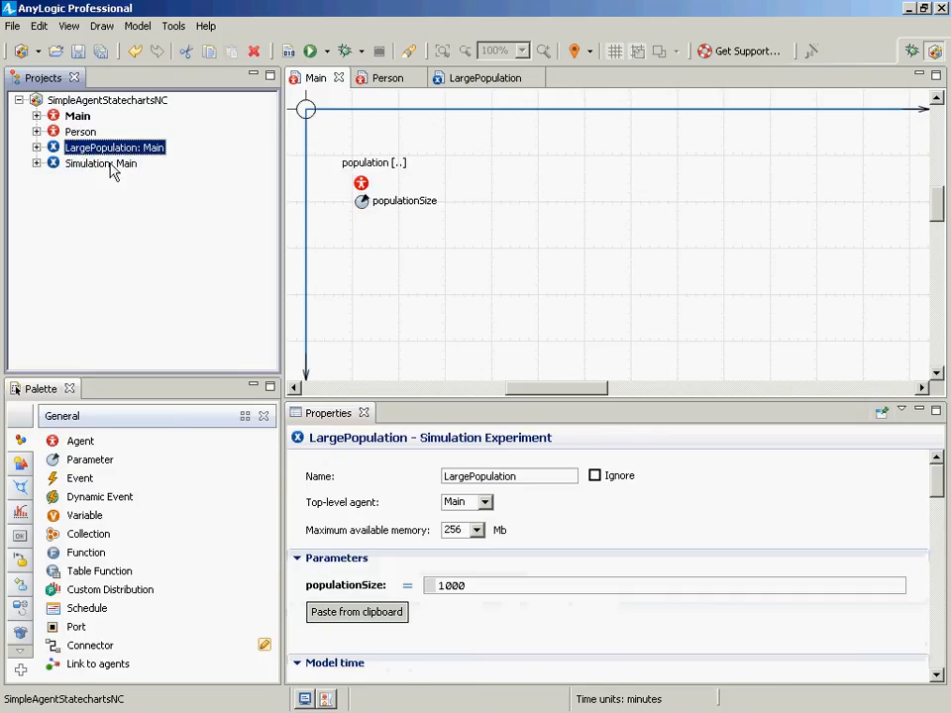
pyautogui.click(112, 169)
pyautogui.doubleClick(451, 586)
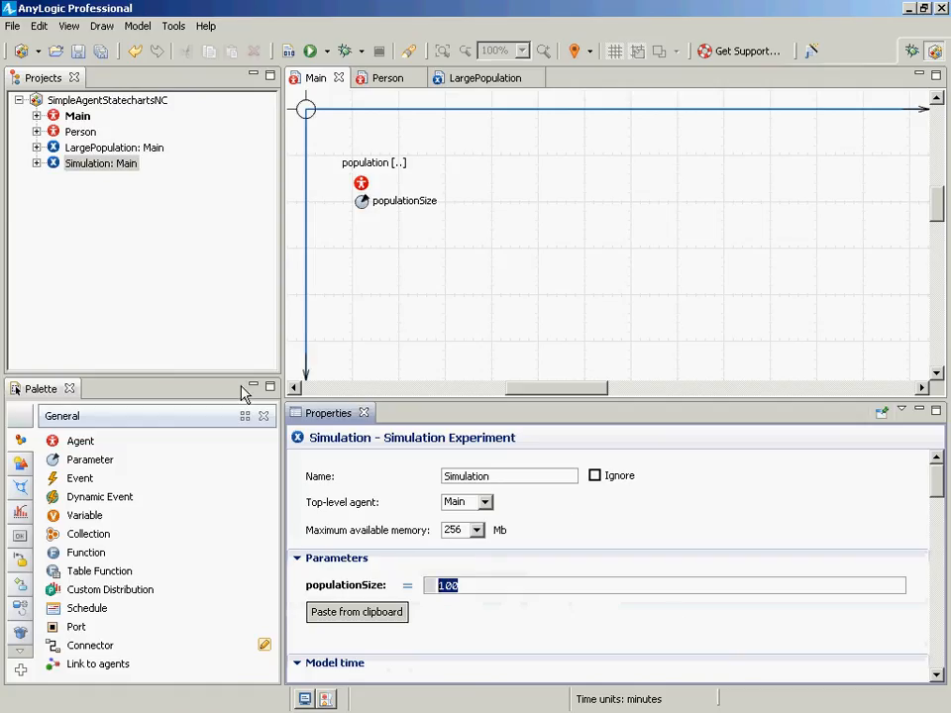
# - Run the LargePopulation experiment twice, closing the model window after each run, and reselect Main
pyautogui.rightClick(77, 153)
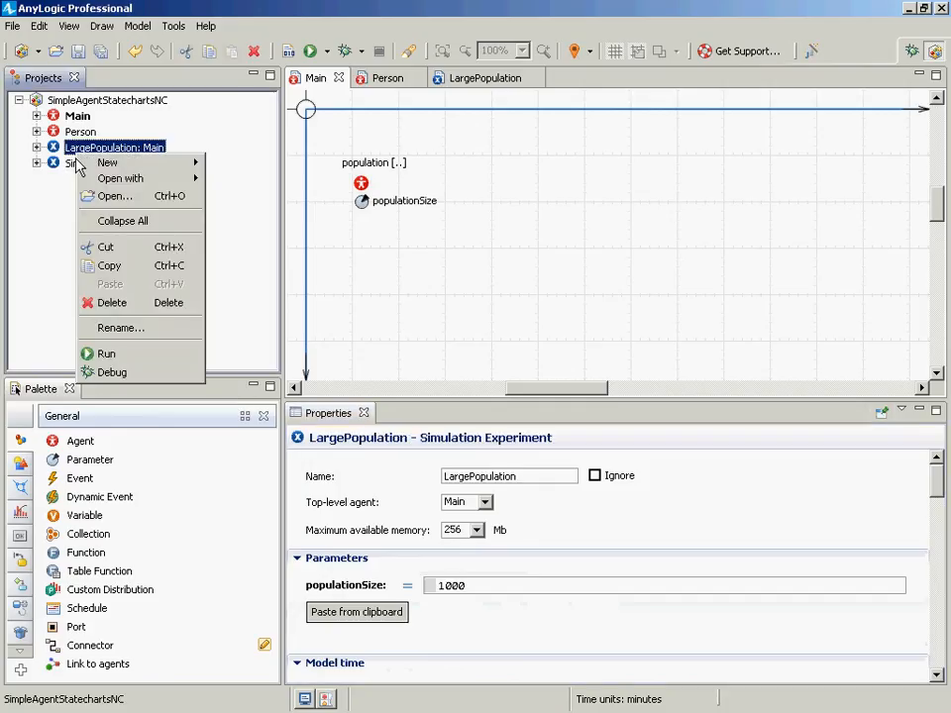
pyautogui.click(65, 194)
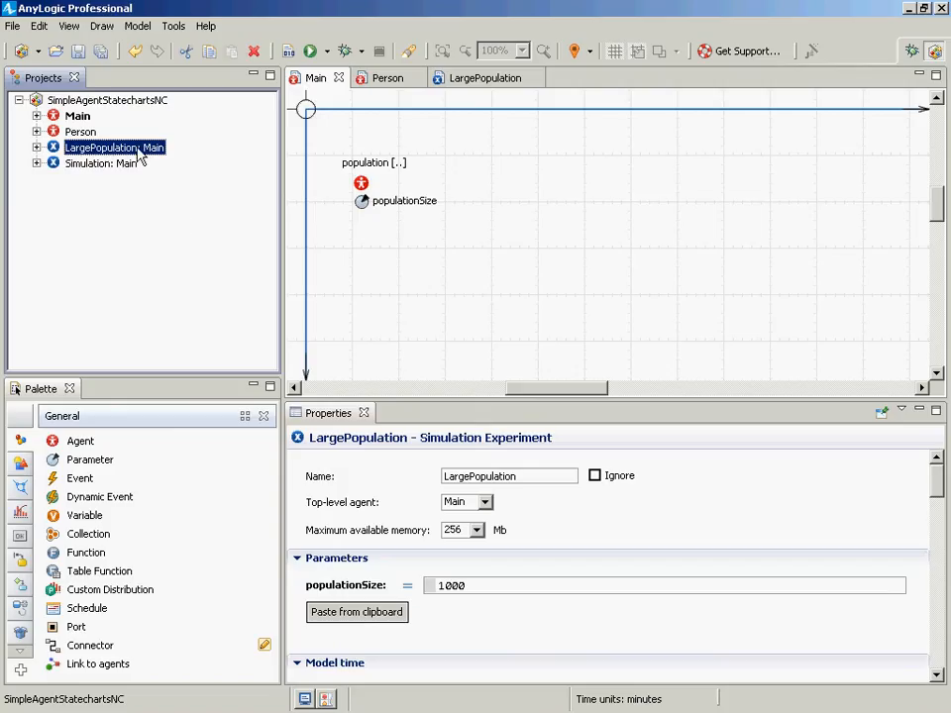
pyautogui.rightClick(85, 156)
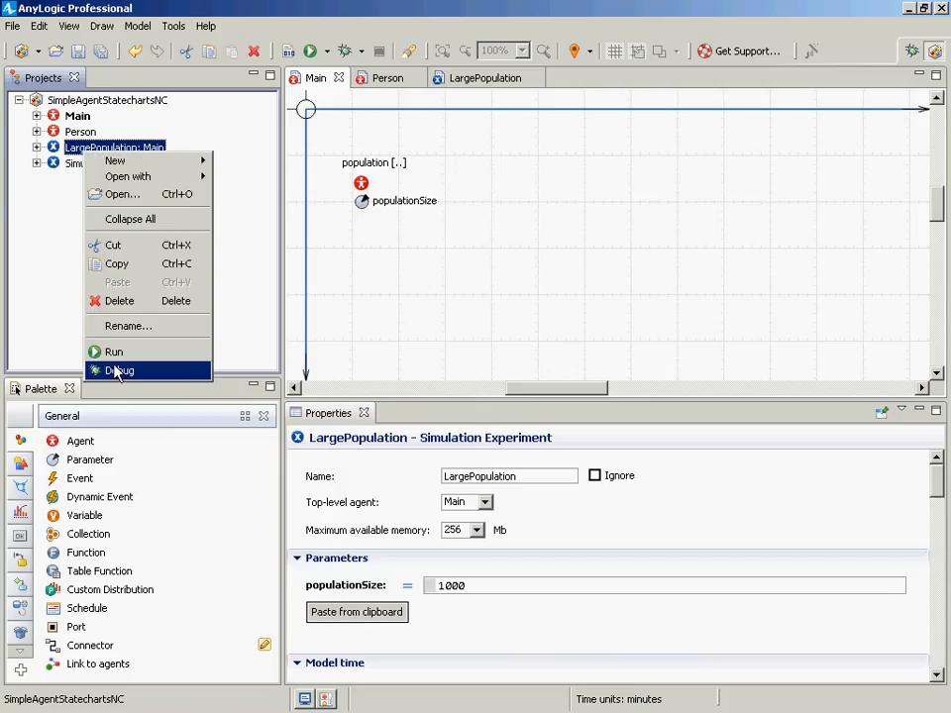
pyautogui.click(111, 352)
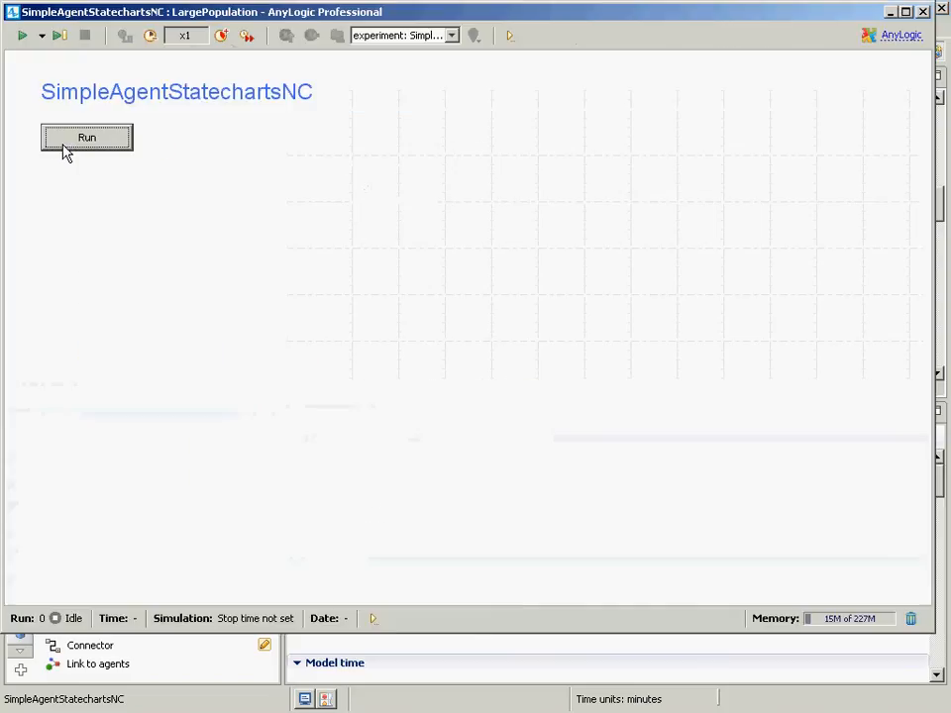
pyautogui.click(66, 152)
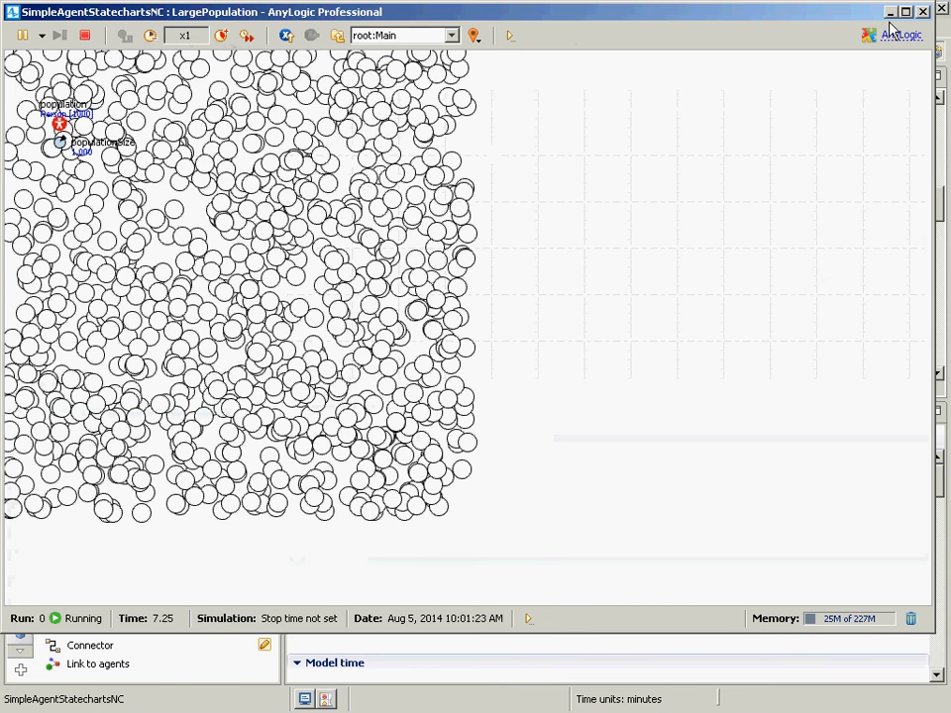
pyautogui.click(922, 12)
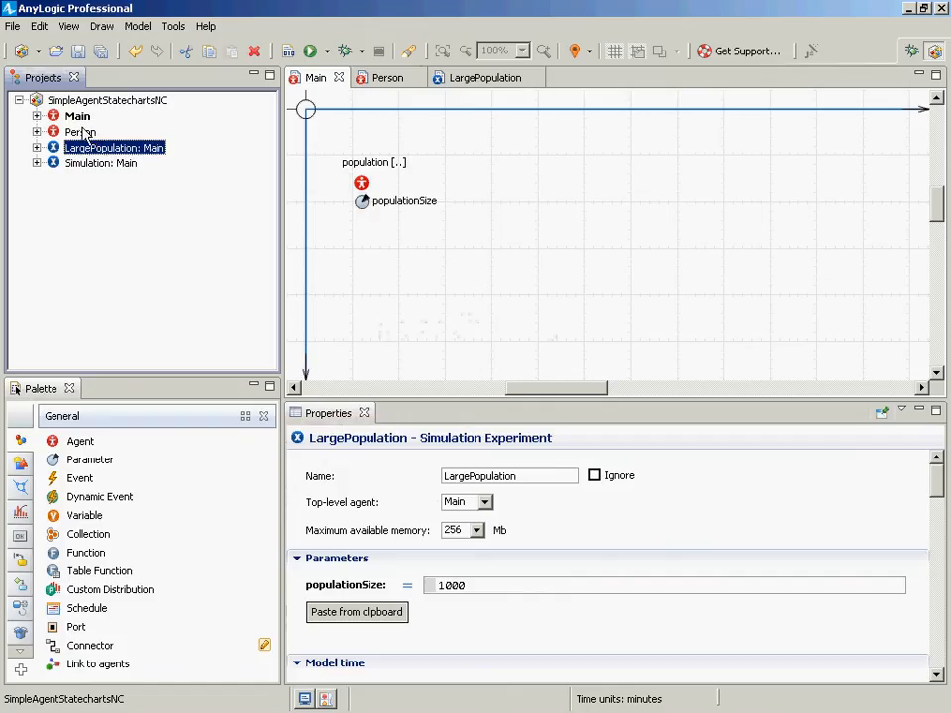
pyautogui.rightClick(132, 154)
pyautogui.click(198, 346)
pyautogui.click(95, 142)
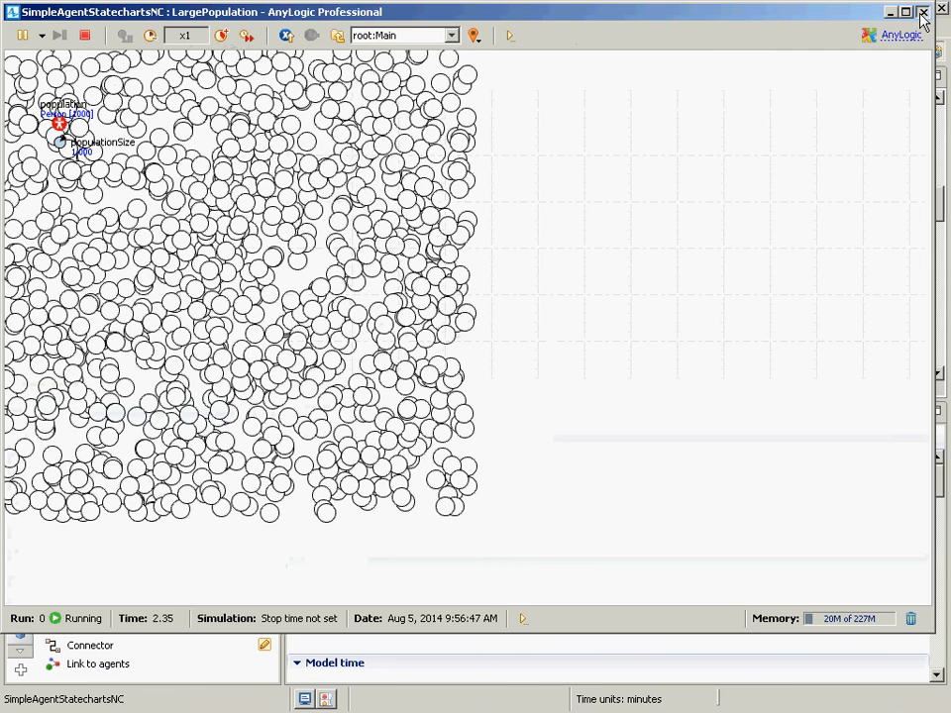
pyautogui.click(922, 13)
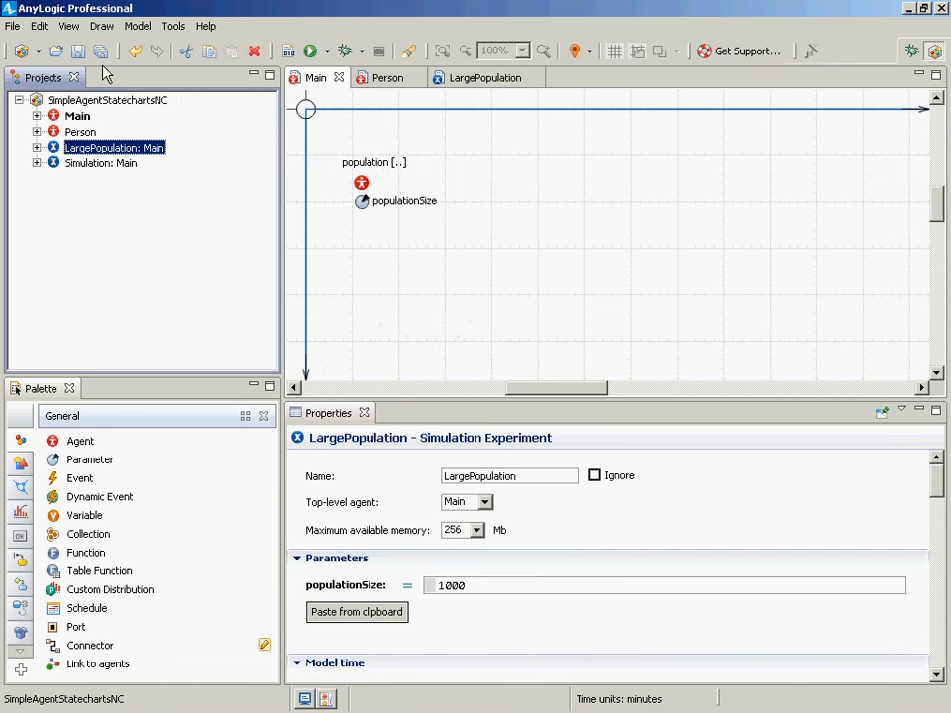
pyautogui.click(87, 117)
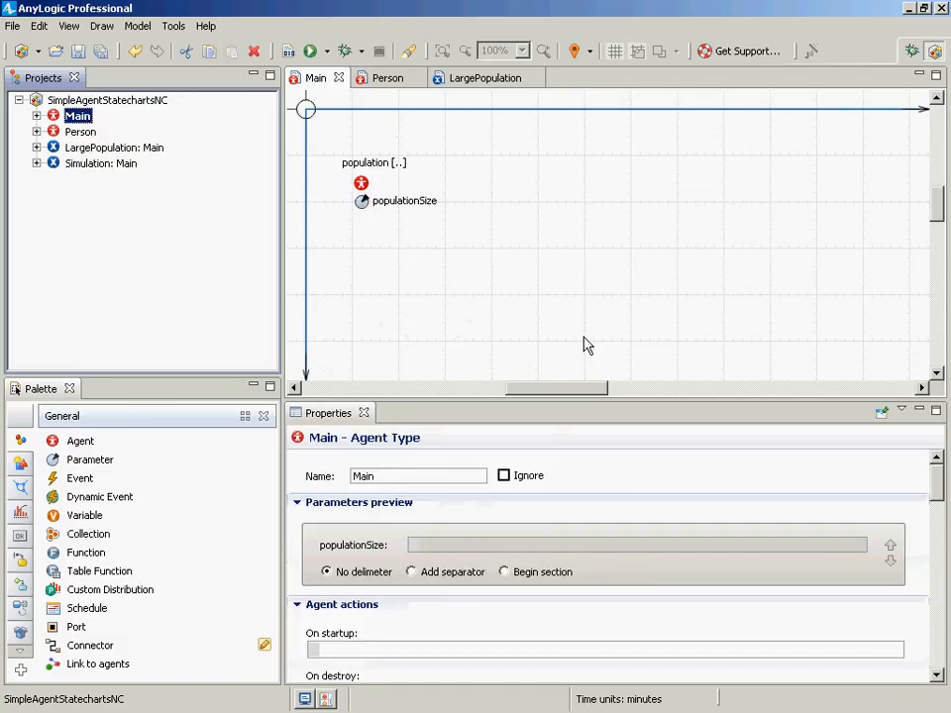
# - Set the height of Main's continuous space to 750
pyautogui.moveTo(934, 485); pyautogui.dragTo(911, 475)
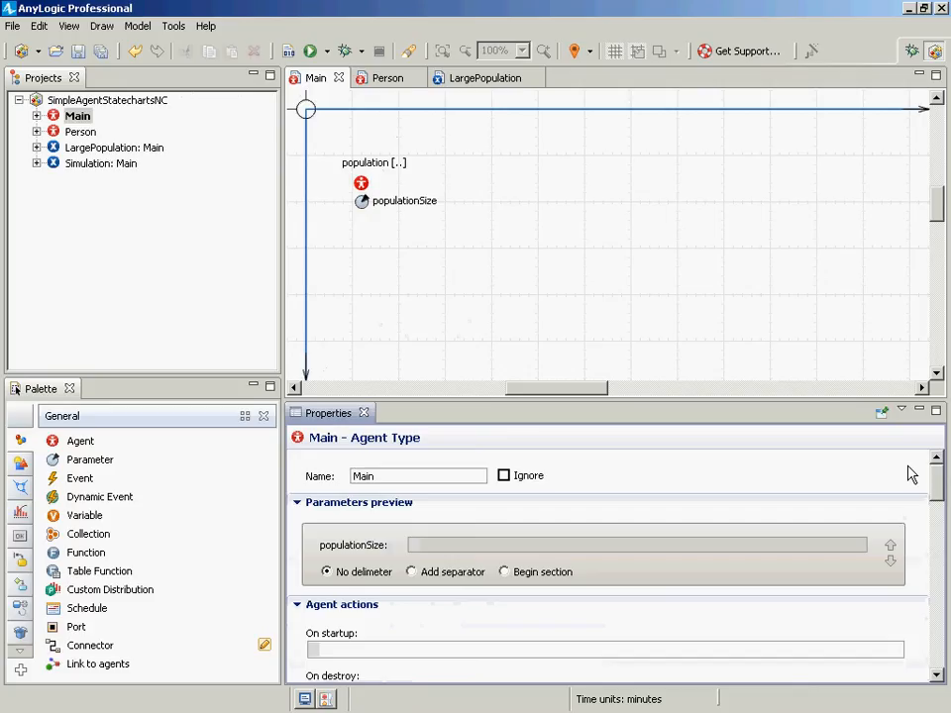
pyautogui.click(77, 116)
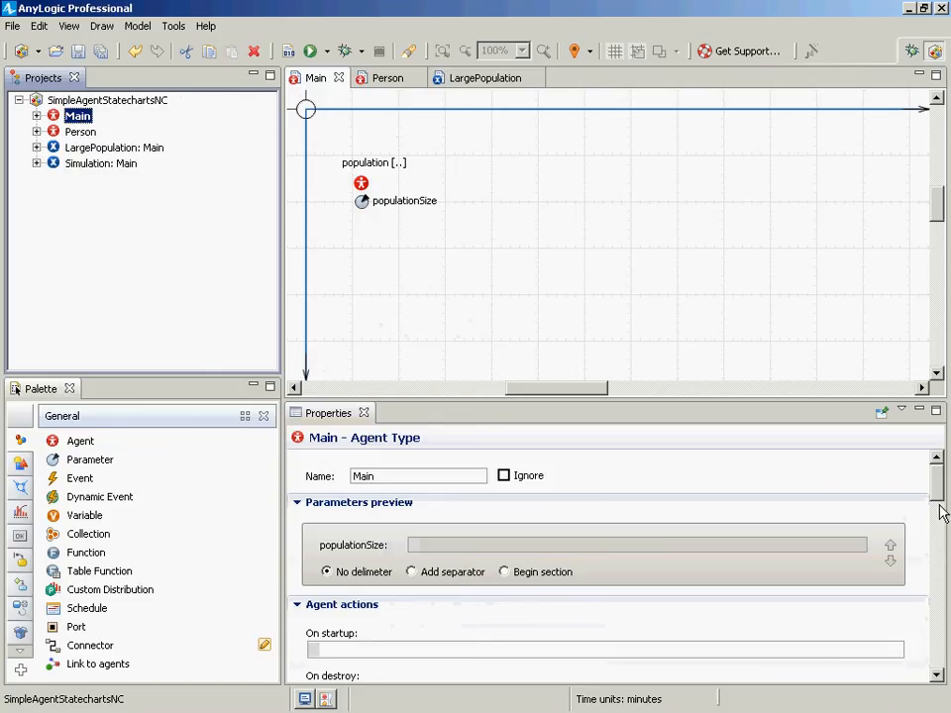
pyautogui.moveTo(939, 484); pyautogui.dragTo(489, 609)
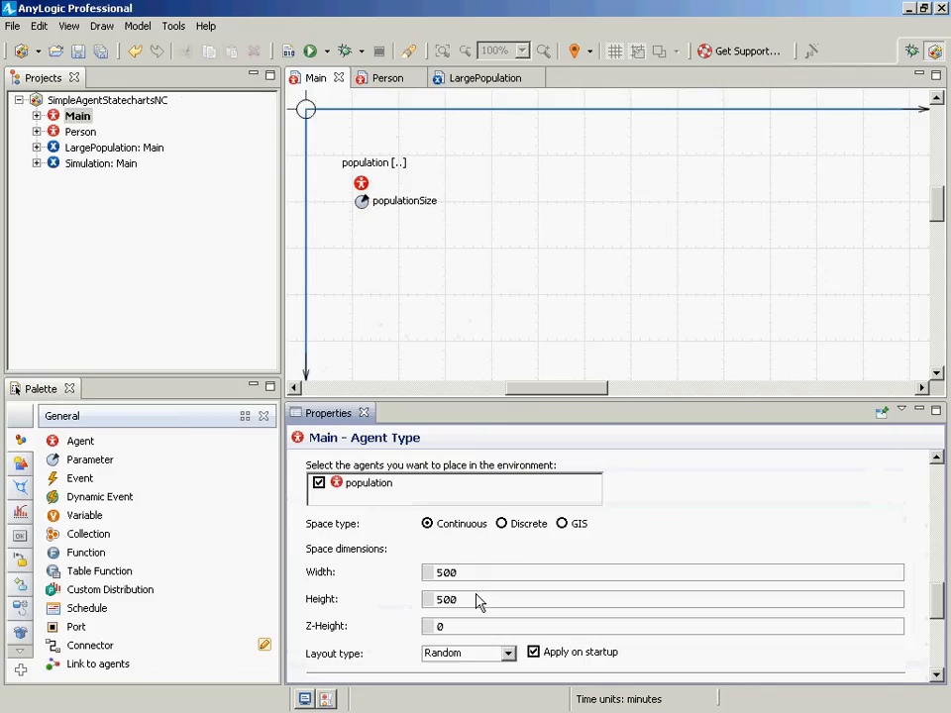
pyautogui.doubleClick(460, 602)
pyautogui.write('750')
# - Run the LargePopulation experiment, start the model, then close the model window
pyautogui.rightClick(87, 151)
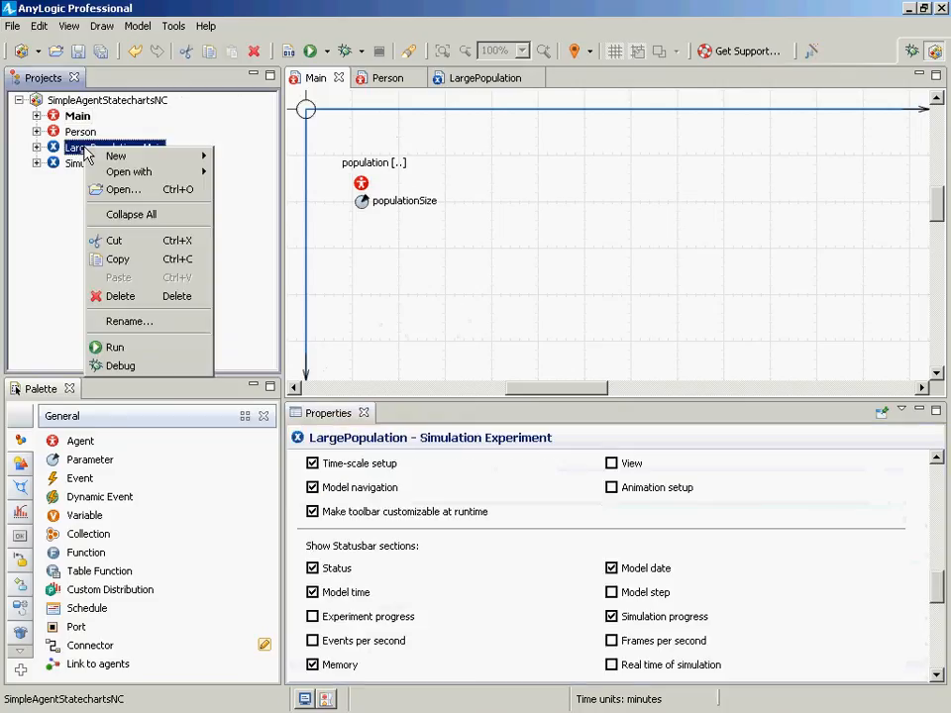
pyautogui.click(99, 349)
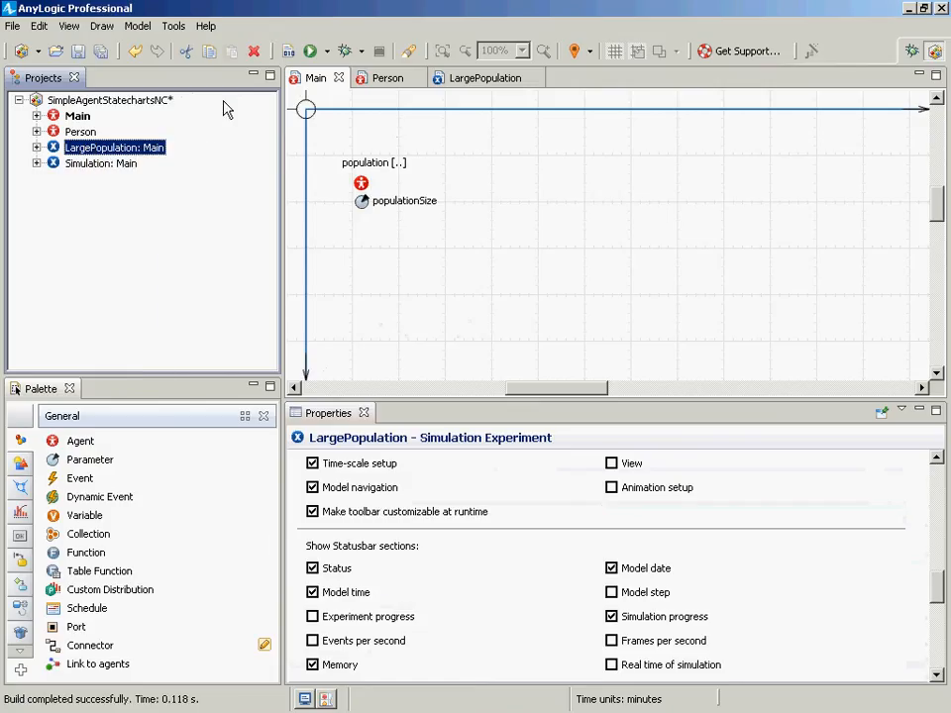
pyautogui.rightClick(117, 149)
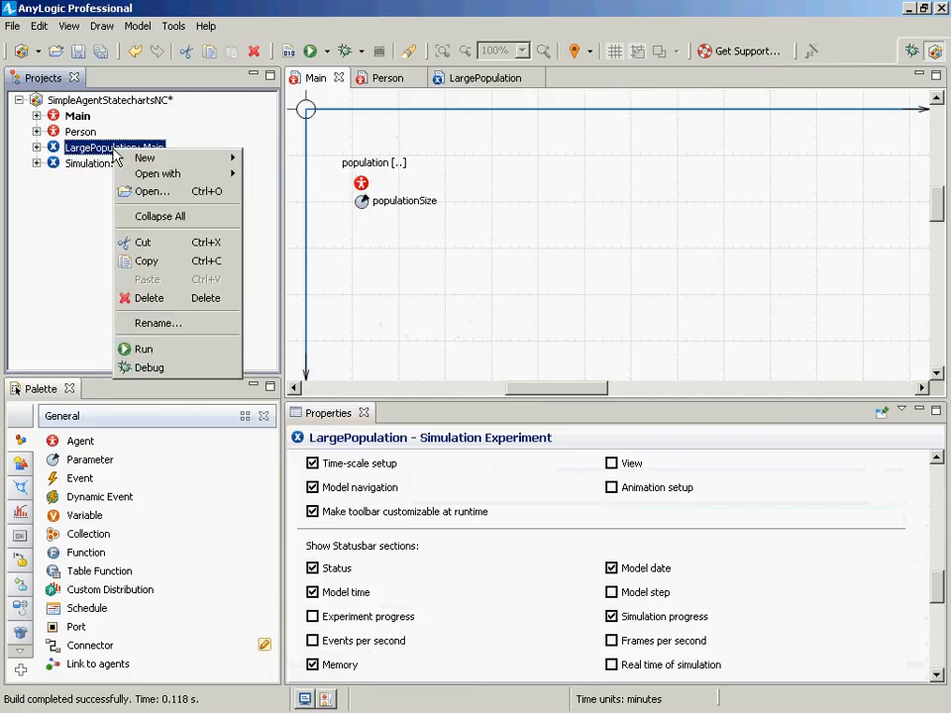
pyautogui.click(159, 347)
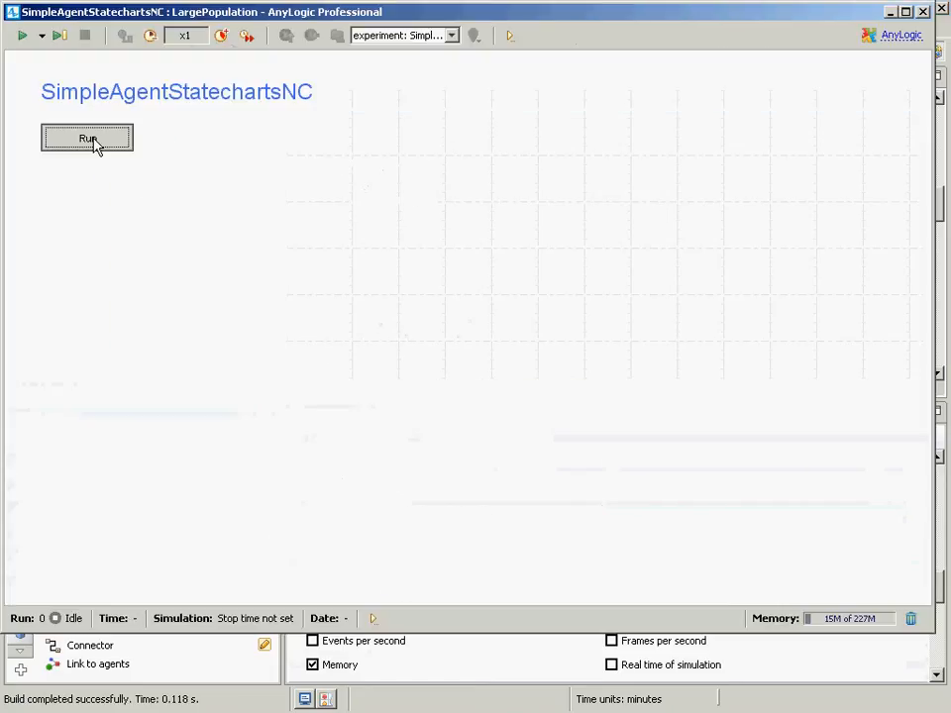
pyautogui.click(96, 143)
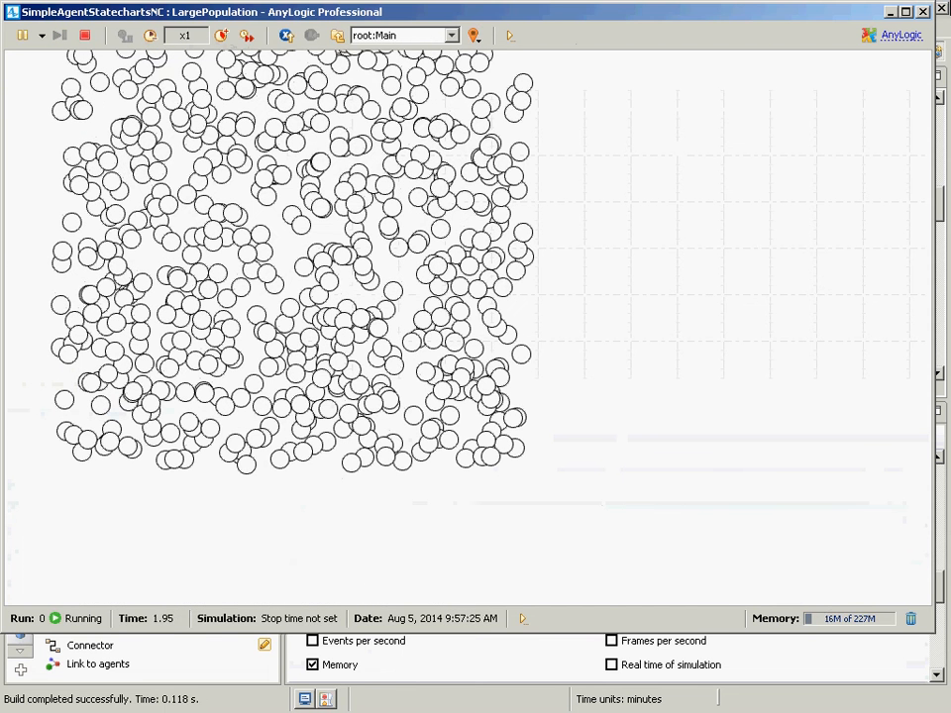
pyautogui.click(938, 25)
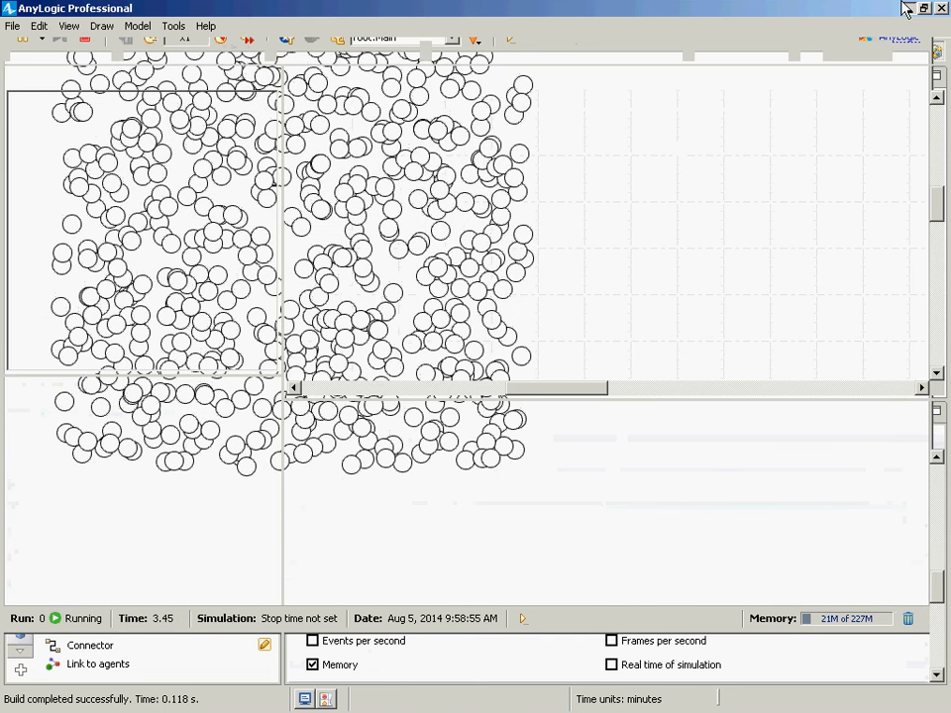
pyautogui.click(908, 9)
pyautogui.click(919, 13)
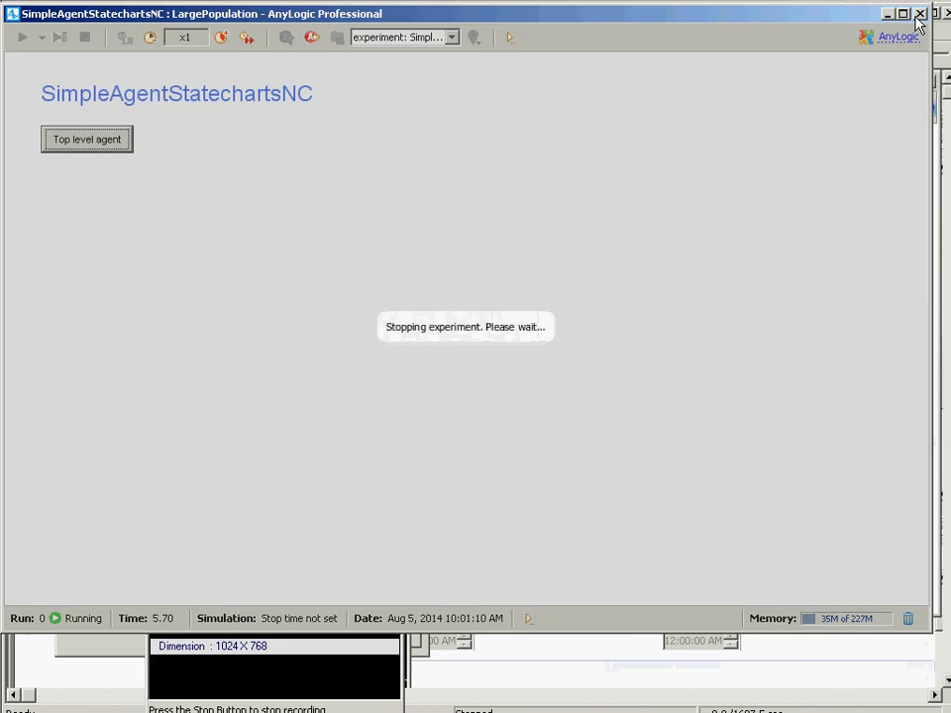
pyautogui.hotkey('alt', 'Tab')
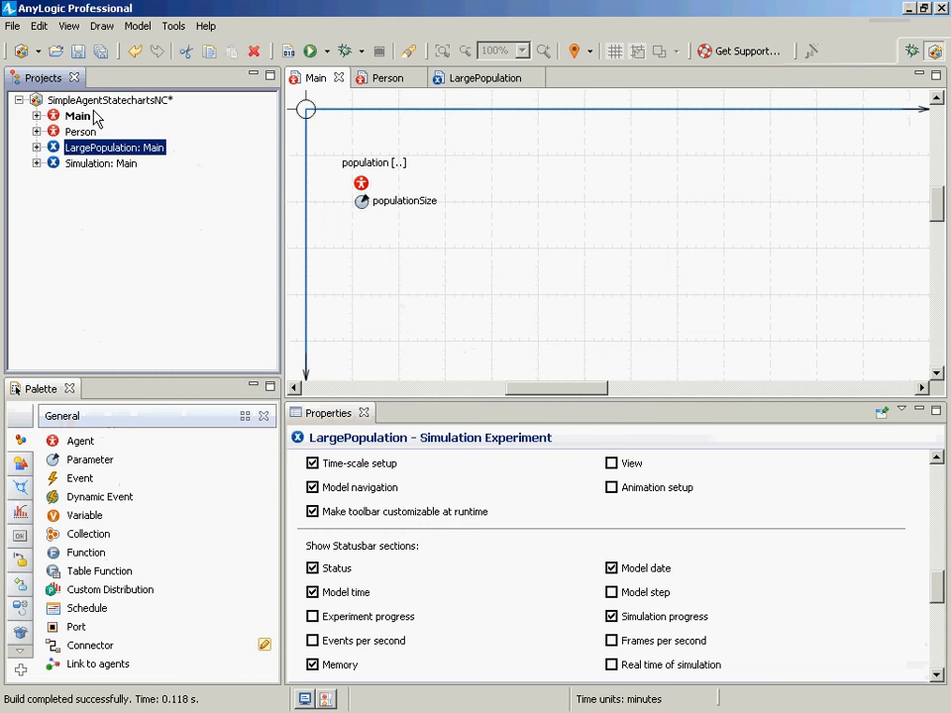
# - Set Main's space dimensions to a width of 750 and a height of 500
pyautogui.click(109, 100)
pyautogui.click(77, 116)
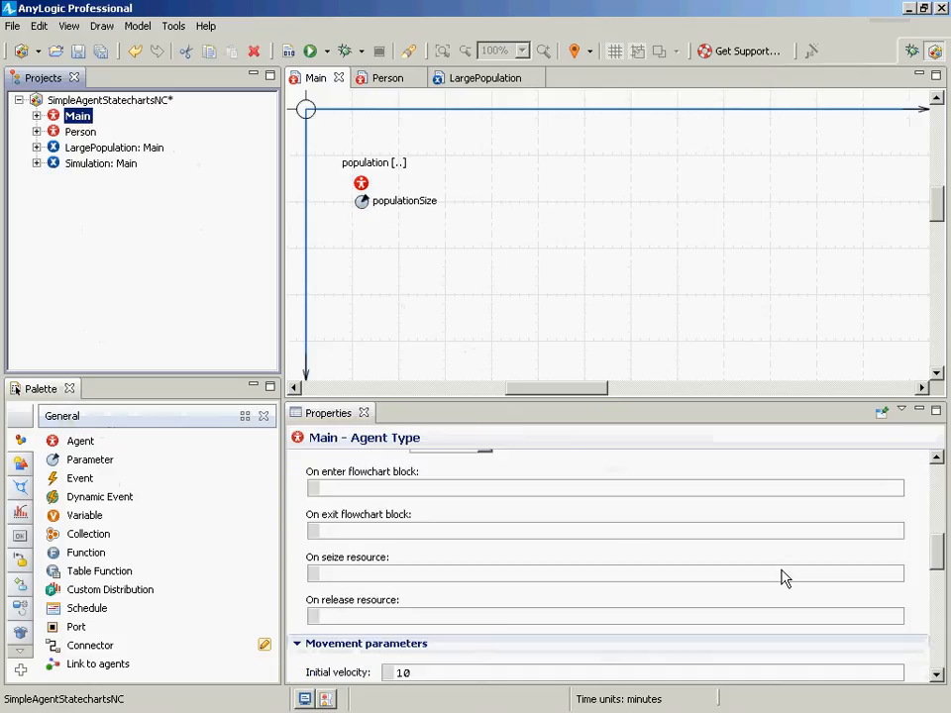
pyautogui.moveTo(940, 561); pyautogui.dragTo(940, 622)
pyautogui.doubleClick(499, 517)
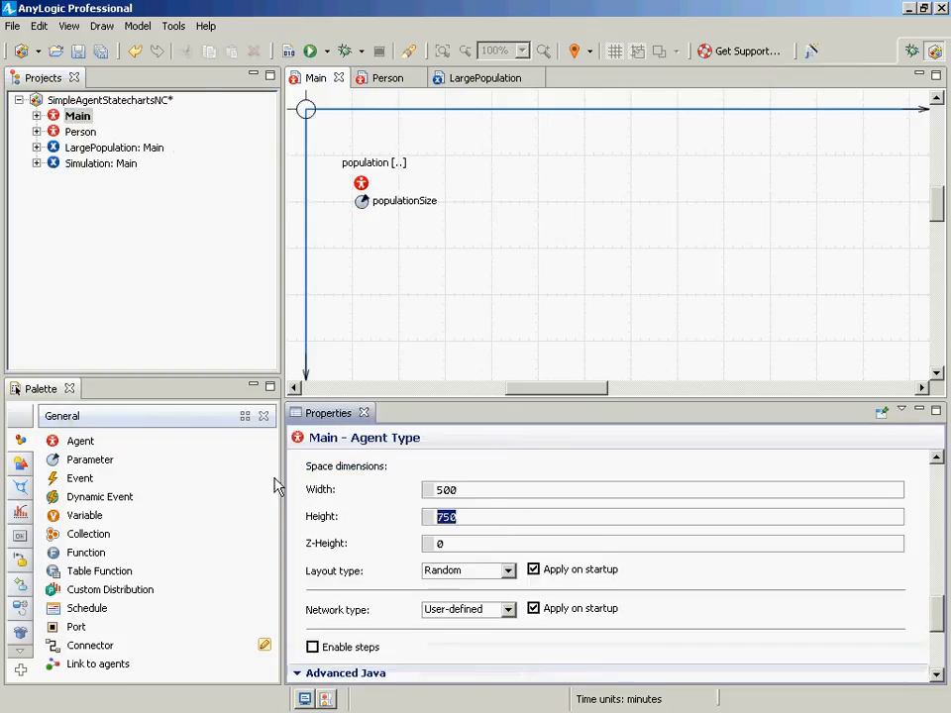
pyautogui.write('500')
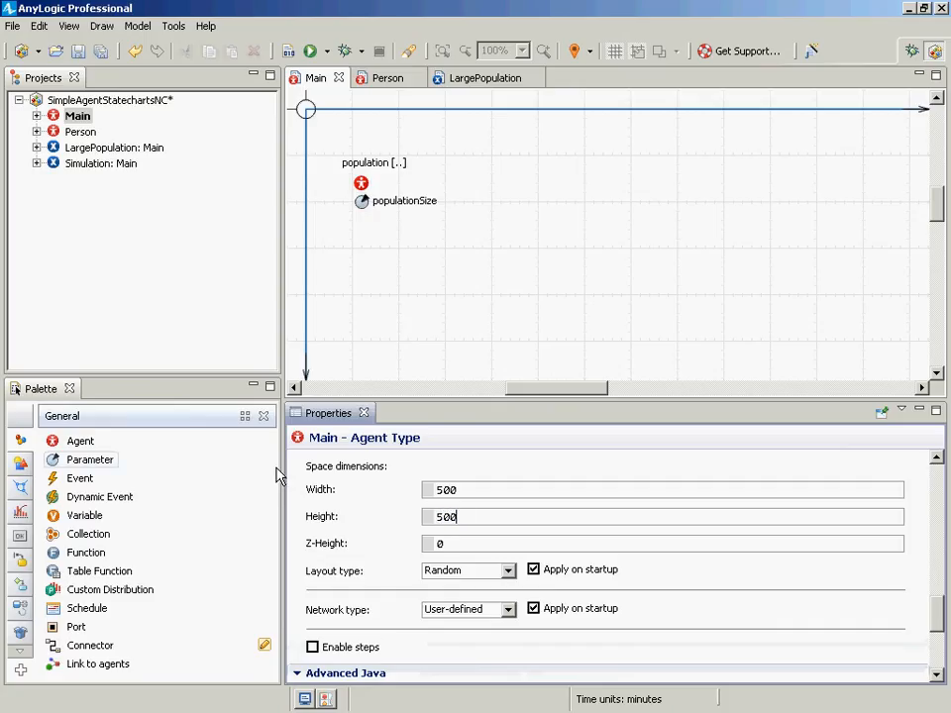
pyautogui.moveTo(478, 494); pyautogui.dragTo(278, 465)
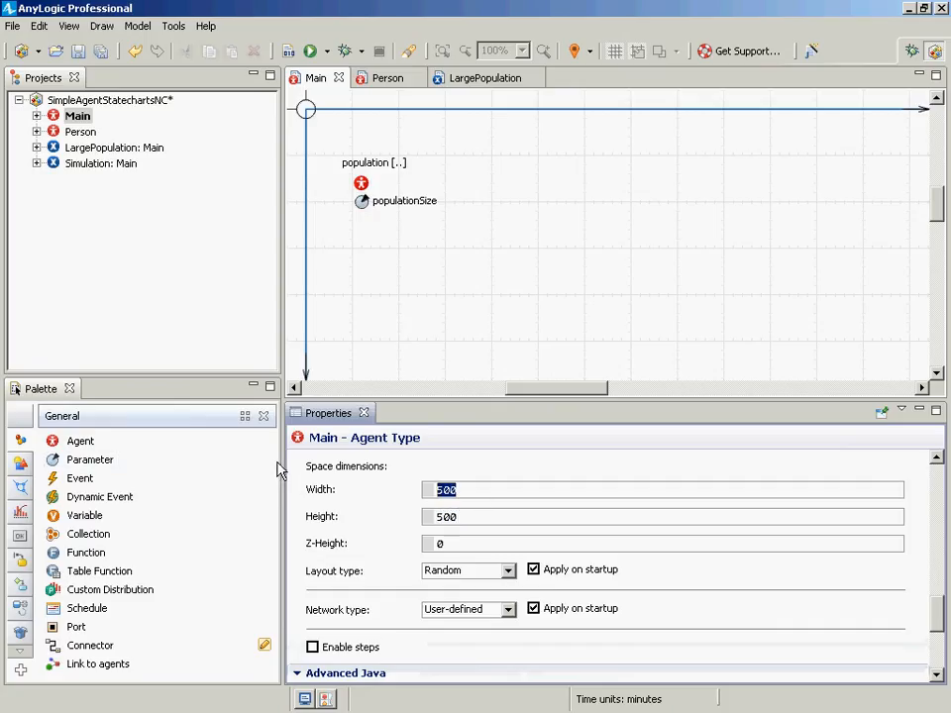
pyautogui.write('750')
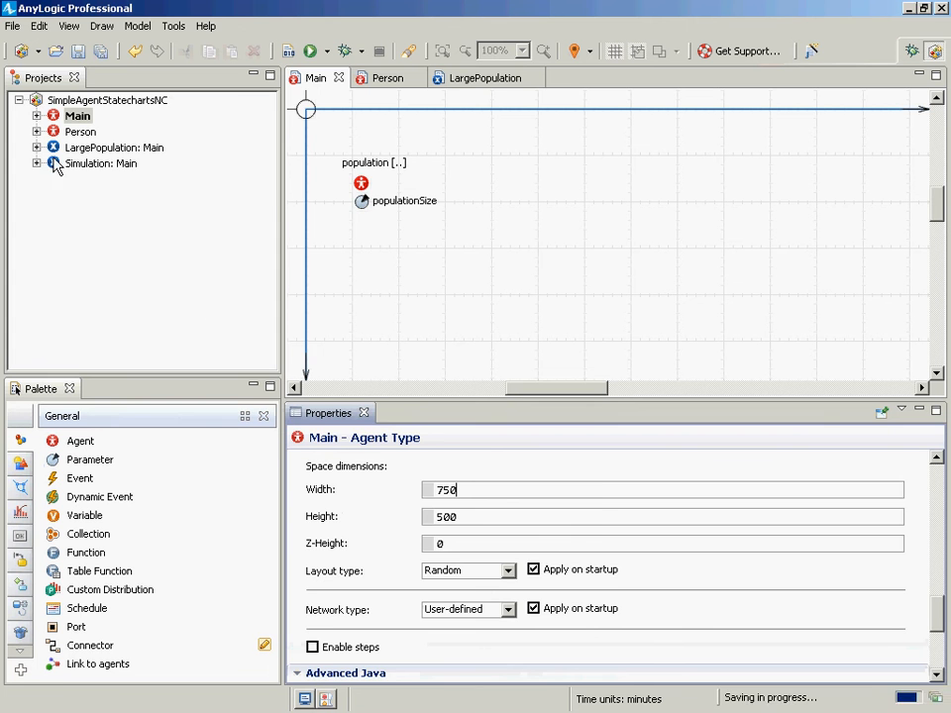
# - Run the LargePopulation experiment again, start the model, and close the model window
pyautogui.click(70, 148)
pyautogui.rightClick(66, 145)
pyautogui.click(102, 362)
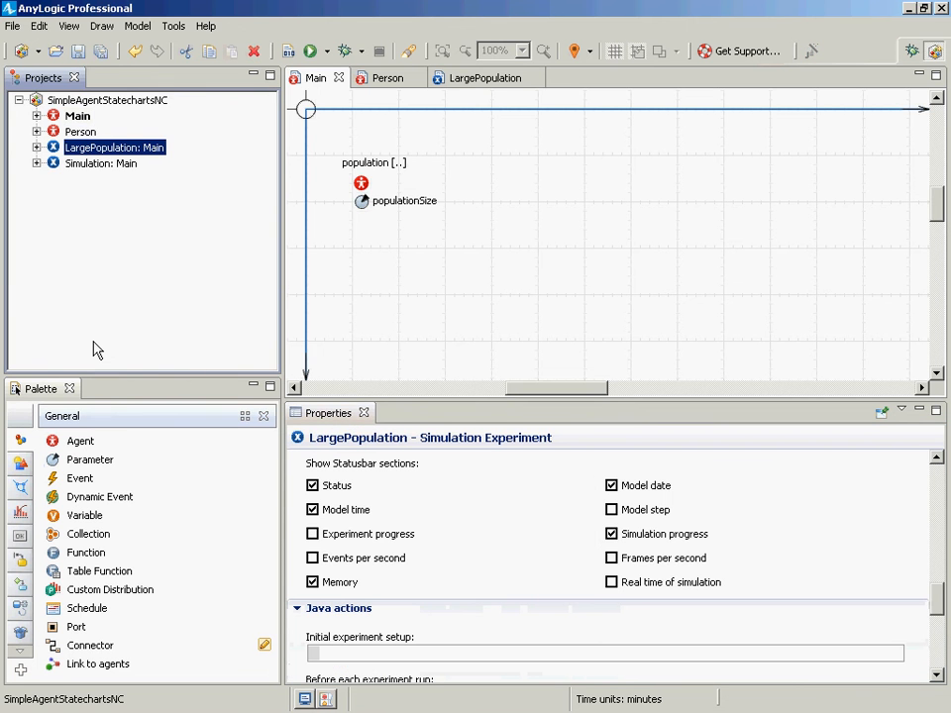
pyautogui.click(86, 138)
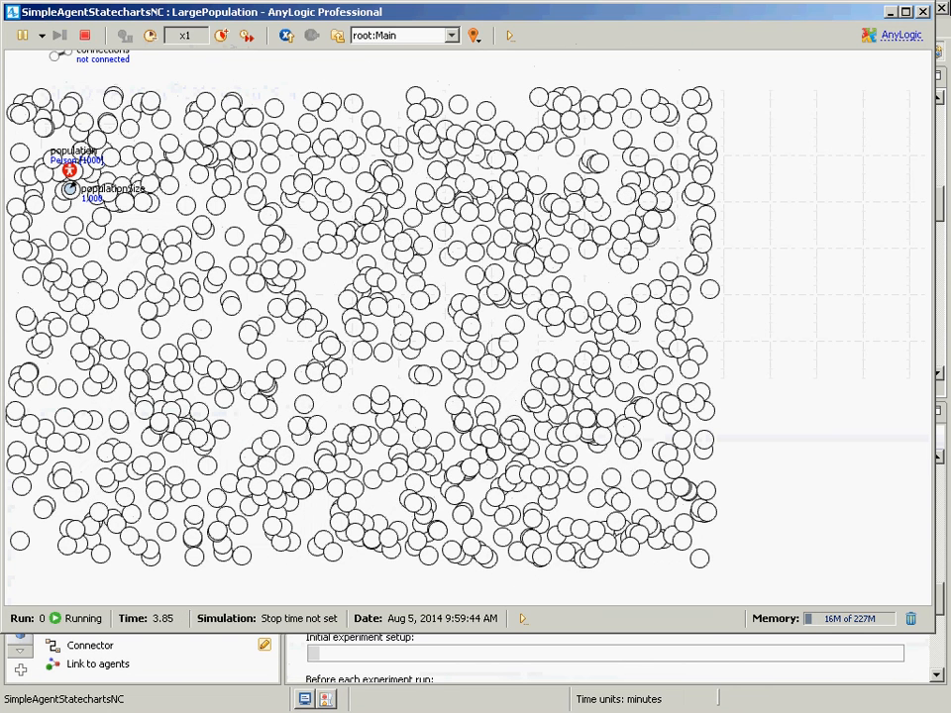
pyautogui.click(922, 12)
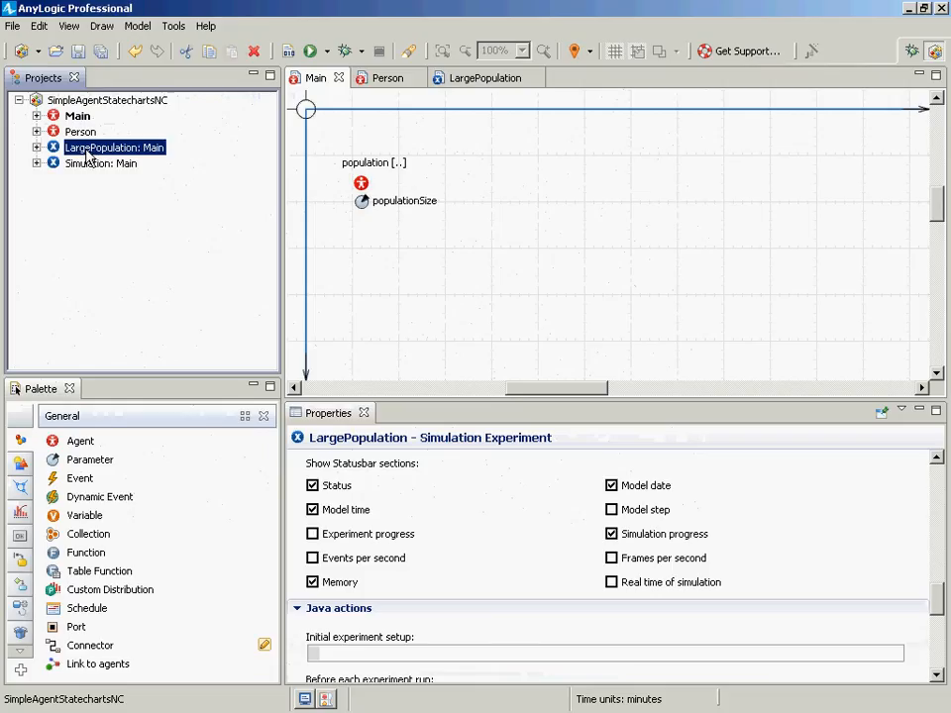
# - Open the LargePopulation experiment and set its populationSize parameter to uniform_discr(1, 1000)
pyautogui.doubleClick(87, 155)
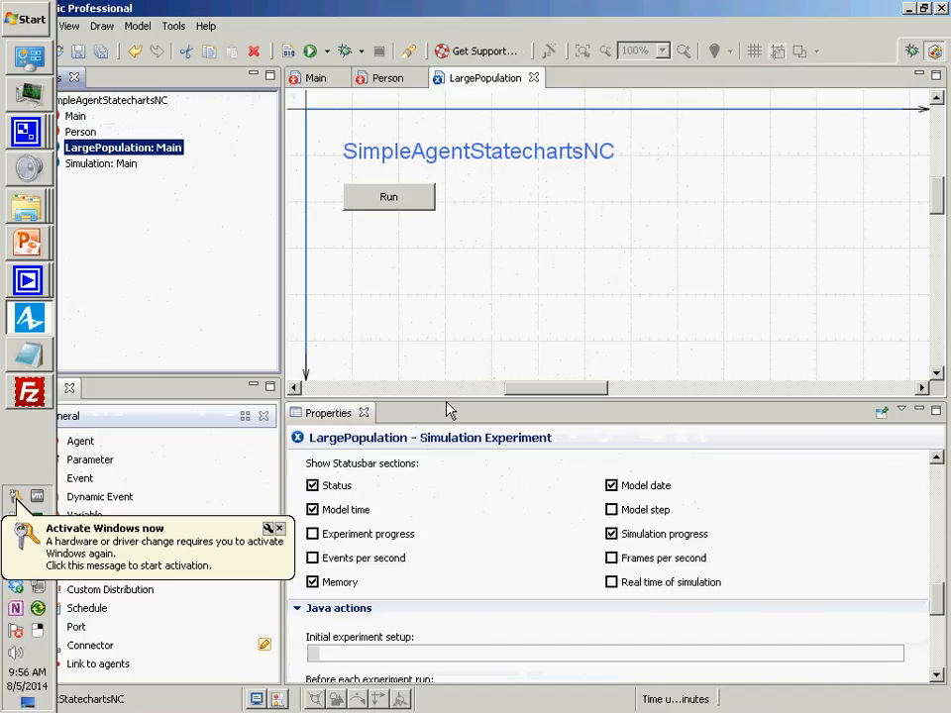
pyautogui.moveTo(444, 406); pyautogui.dragTo(443, 164)
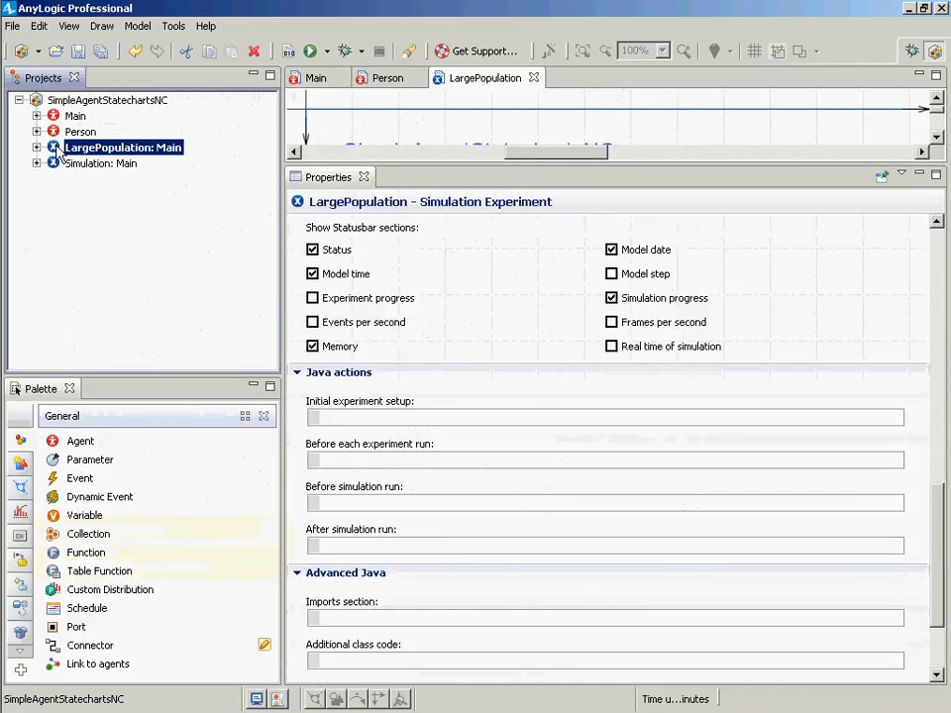
pyautogui.moveTo(929, 503); pyautogui.dragTo(913, 351)
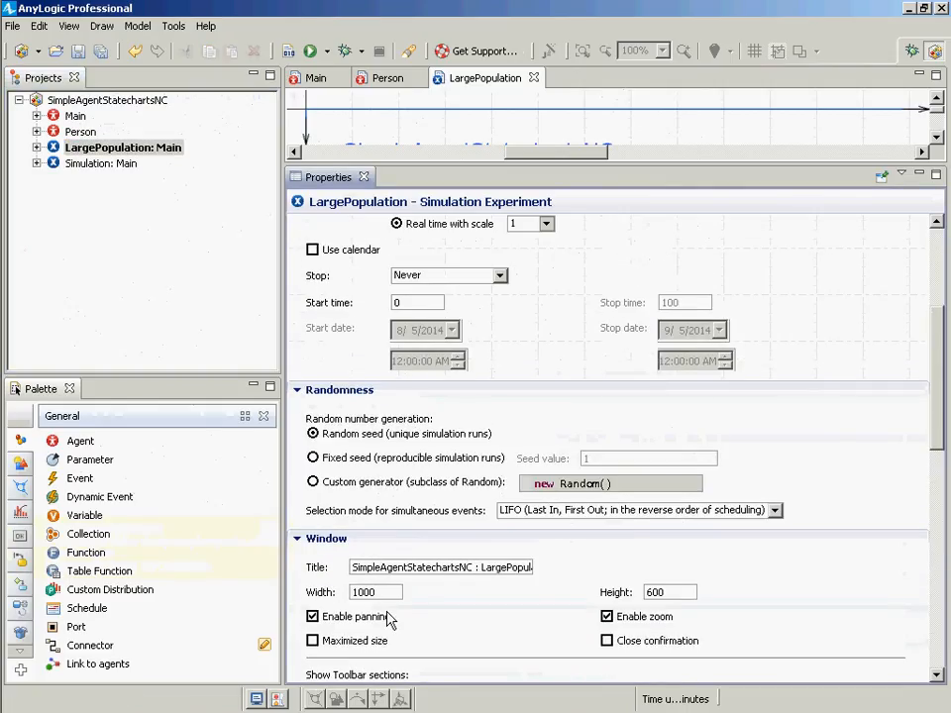
pyautogui.scroll(5, 414, 528)
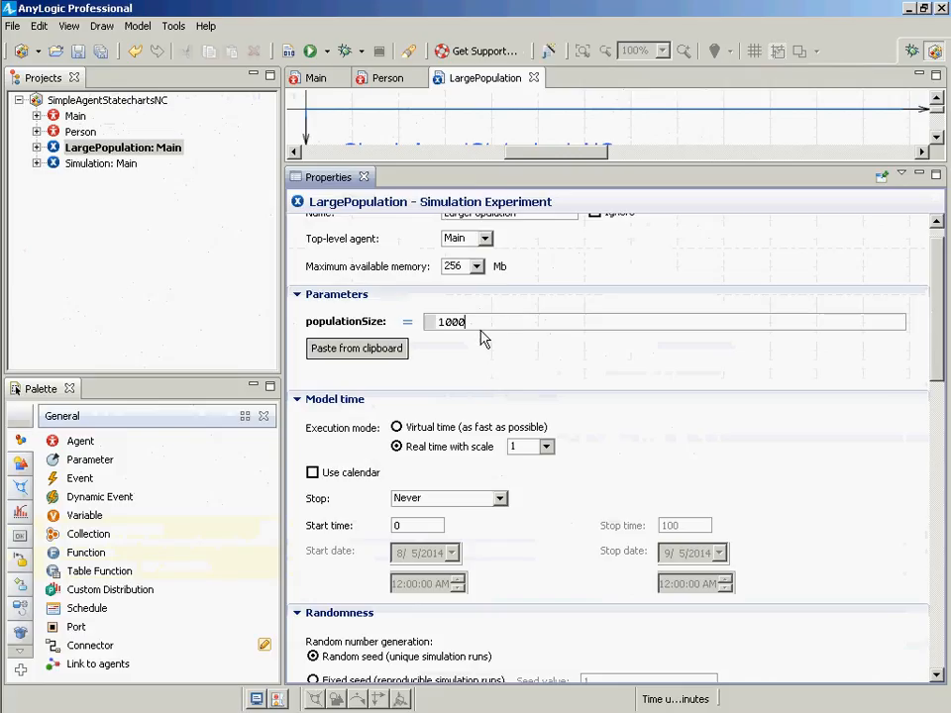
pyautogui.doubleClick(481, 327)
pyautogui.press('BackSpace')
pyautogui.write('unf')
pyautogui.press('BackSpace')
pyautogui.write('iform(')
pyautogui.press('BackSpace')
pyautogui.write('_discr')
pyautogui.press('BackSpace')
pyautogui.hotkey('ctrl', 'space')
pyautogui.write('r')
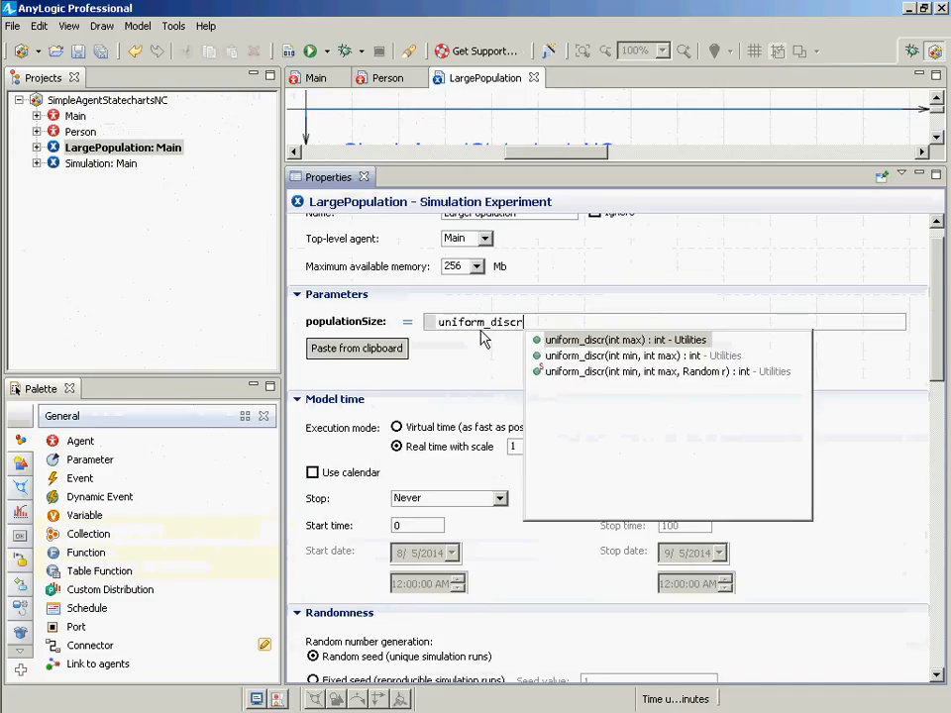
pyautogui.write('(')
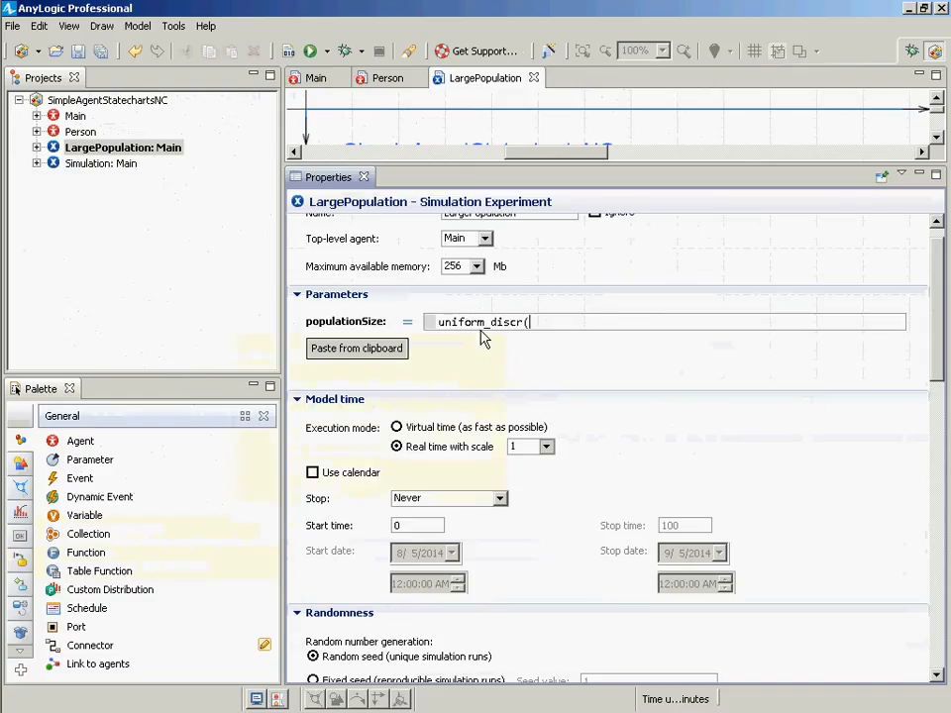
pyautogui.write('1, 1000)')
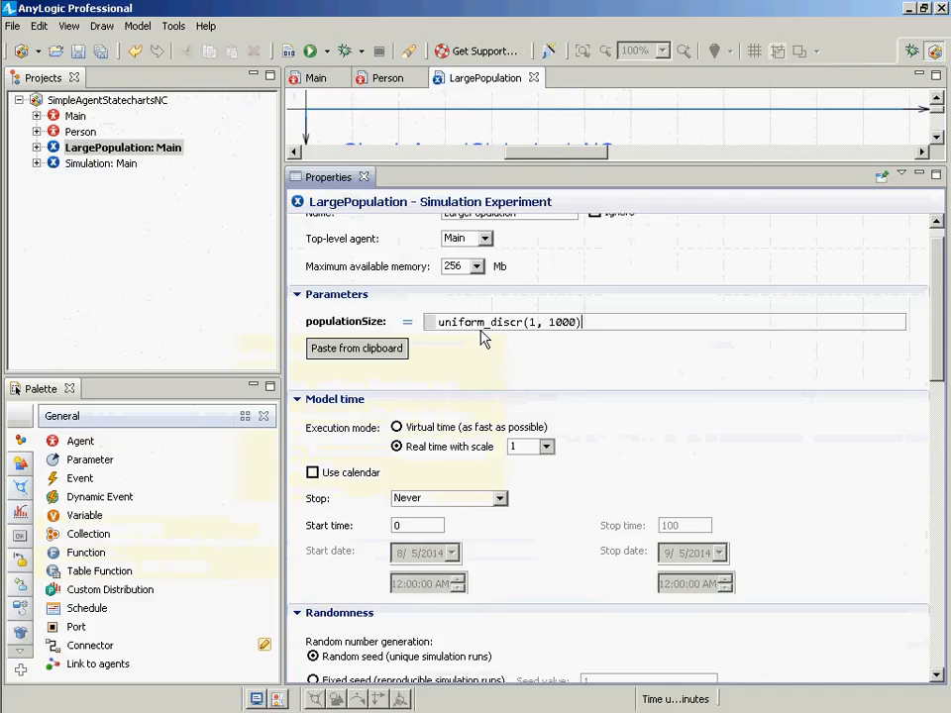
# - Build the model, run the LargePopulation experiment, start it and close the model window
pyautogui.click(288, 51)
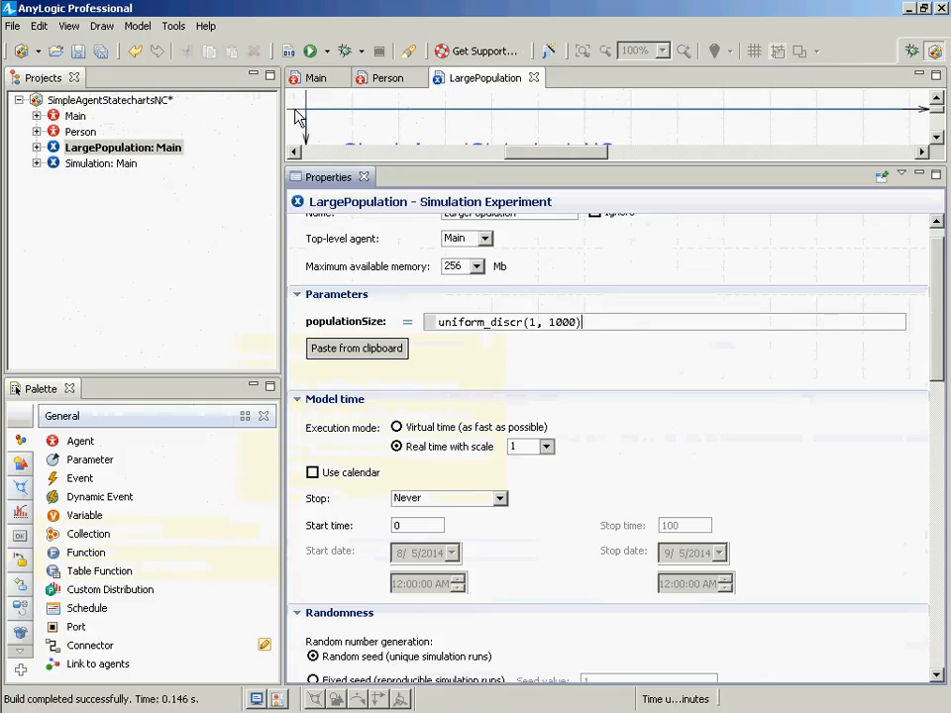
pyautogui.rightClick(116, 148)
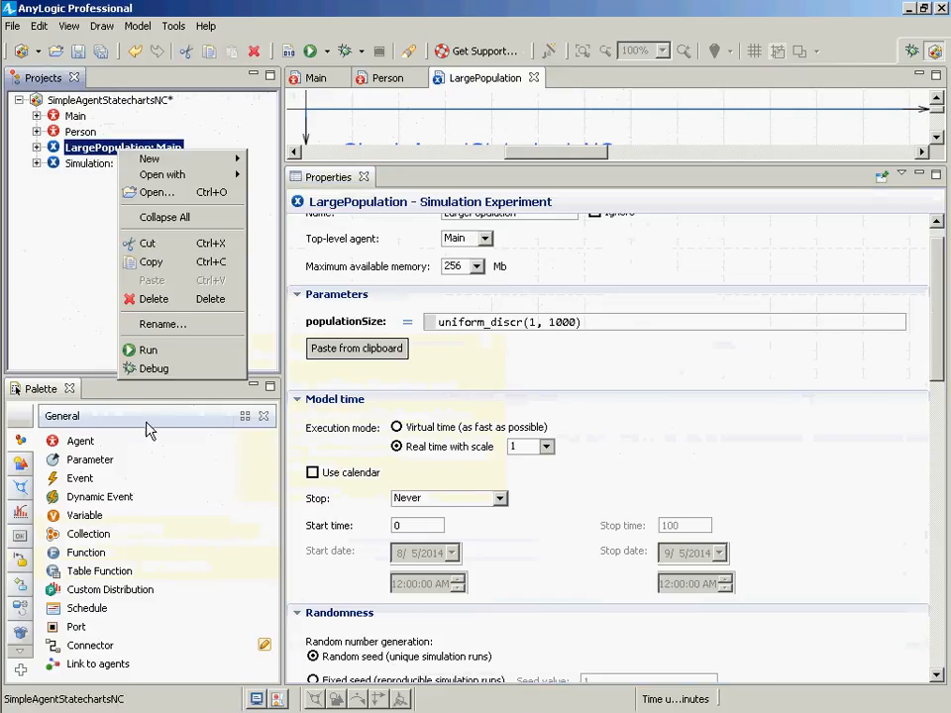
pyautogui.click(144, 353)
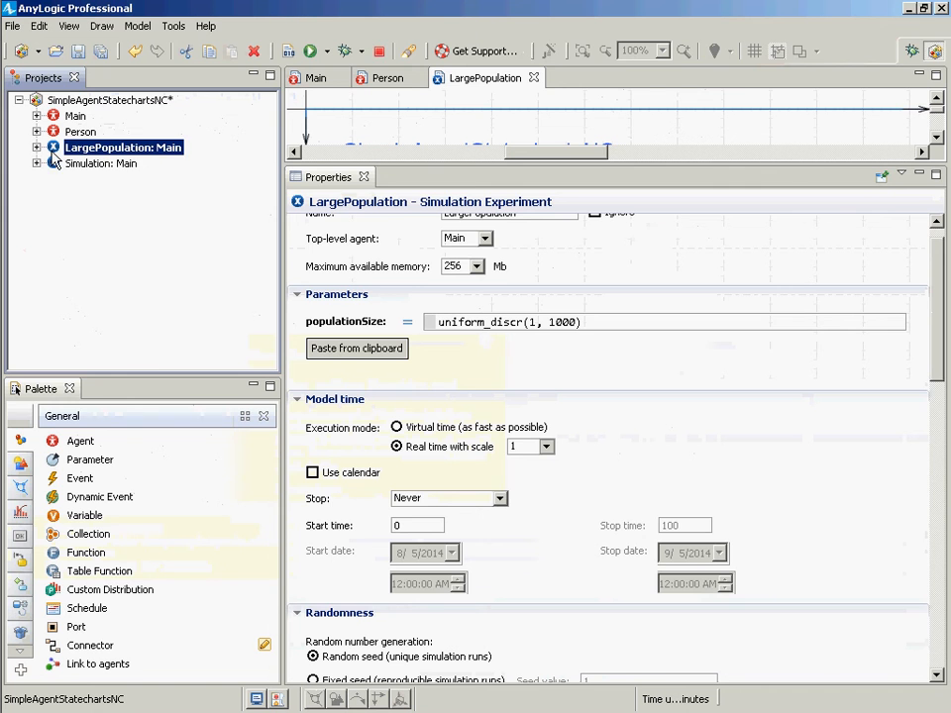
pyautogui.click(67, 140)
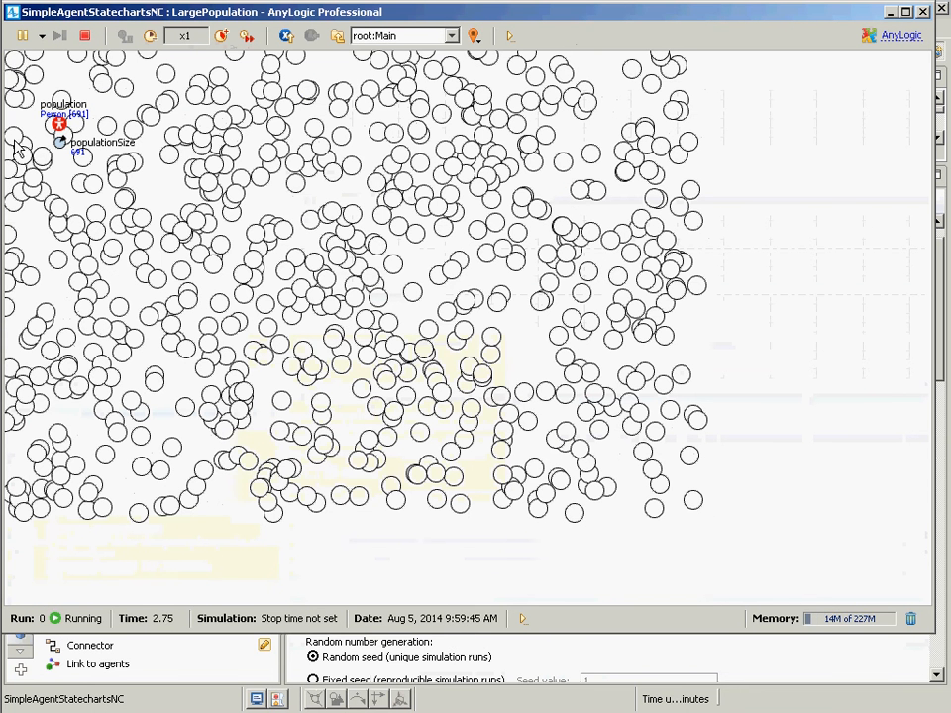
pyautogui.click(922, 12)
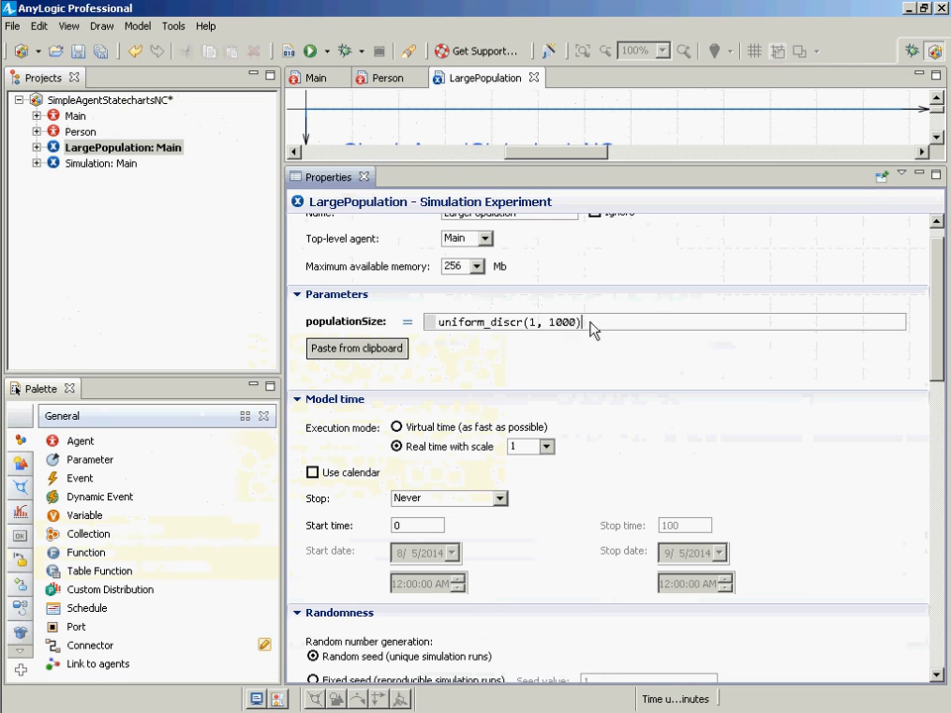
# - Set LargePopulation's populationSize parameter to 1000 and save the model
pyautogui.moveTo(590, 325); pyautogui.dragTo(406, 321)
pyautogui.write('1000')
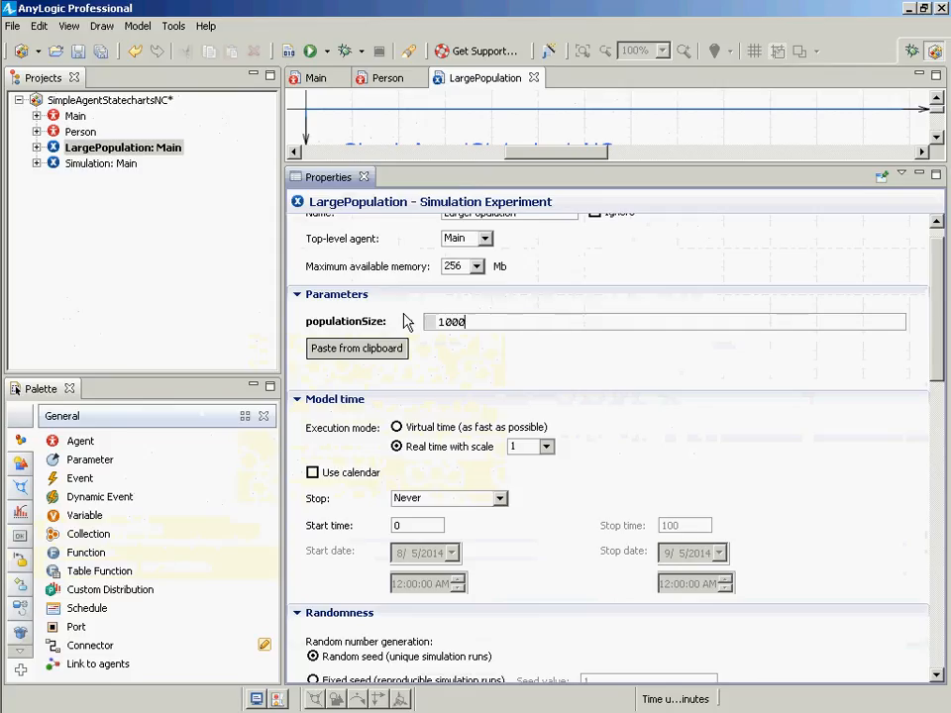
pyautogui.hotkey('ctrl', 's')
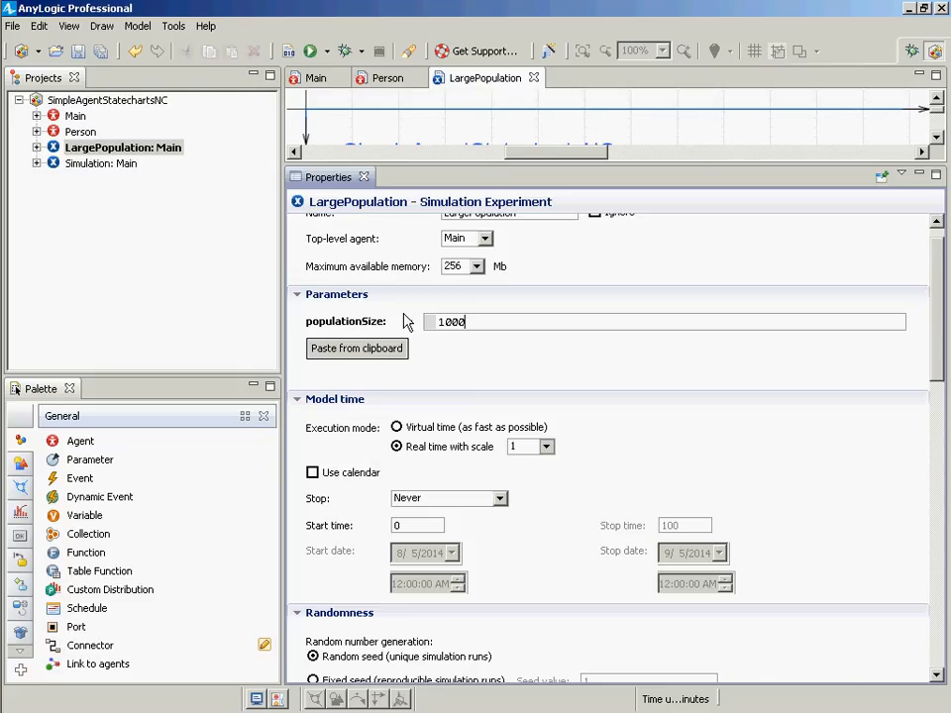
pyautogui.doubleClick(461, 320)
pyautogui.click(13, 26)
pyautogui.moveTo(206, 26)
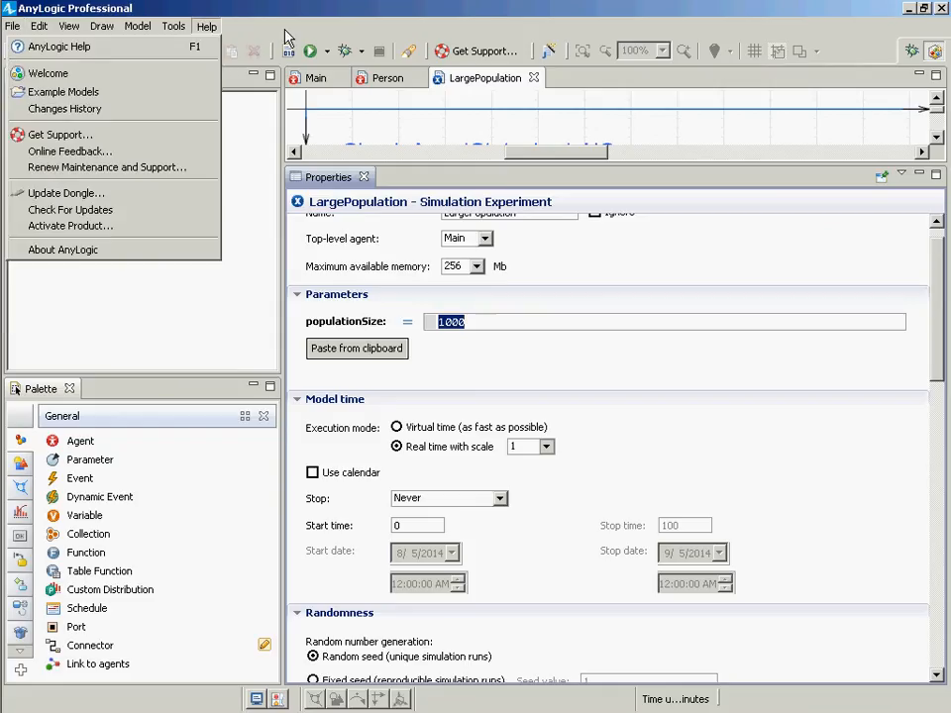
pyautogui.moveTo(12, 26)
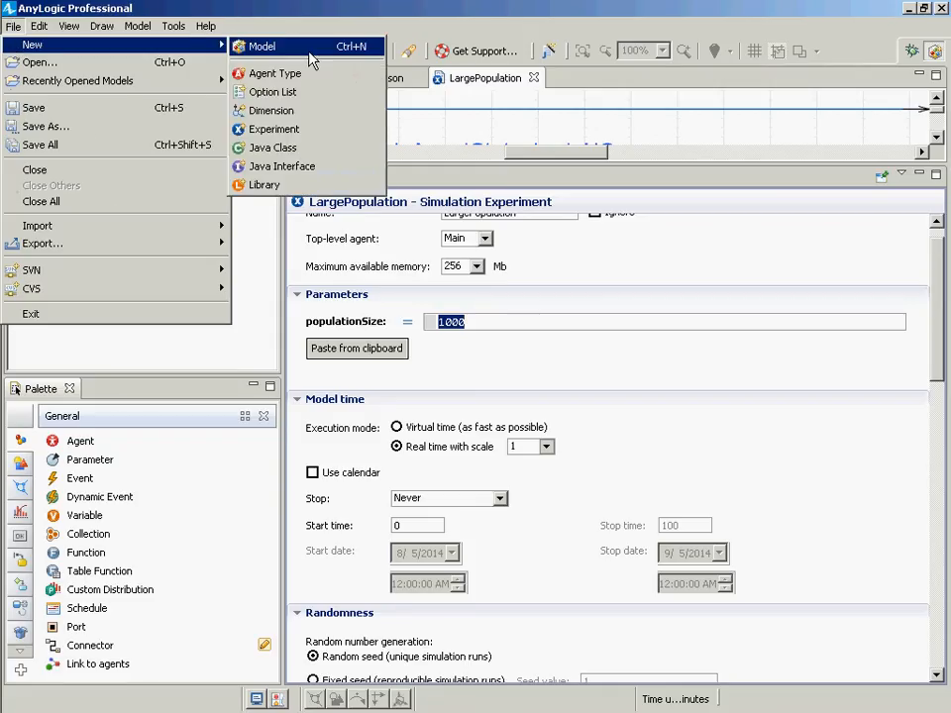
pyautogui.click(332, 130)
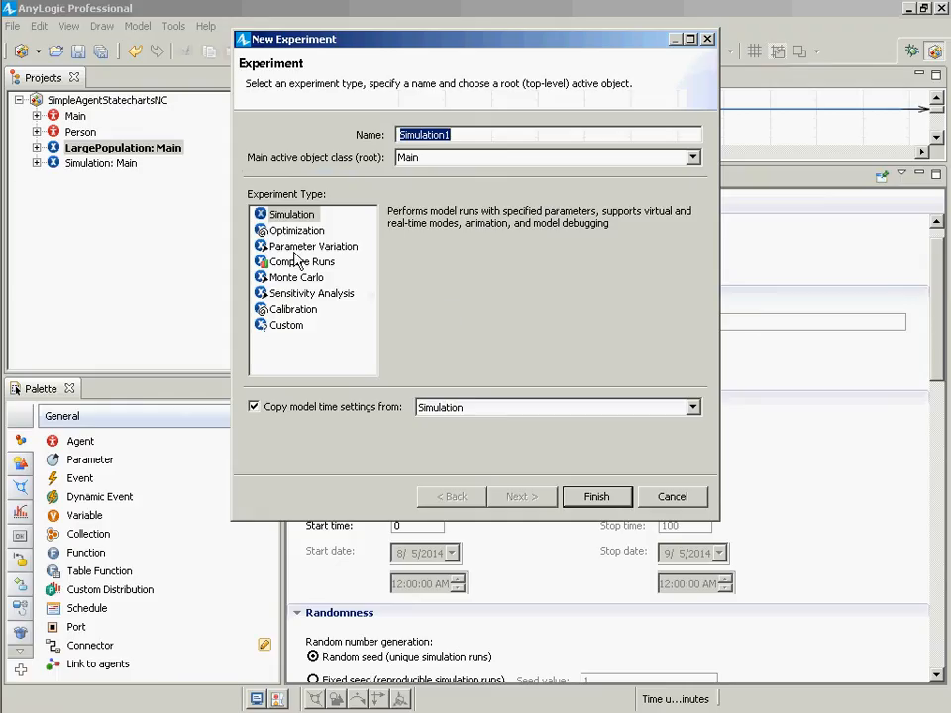
pyautogui.press('Escape')
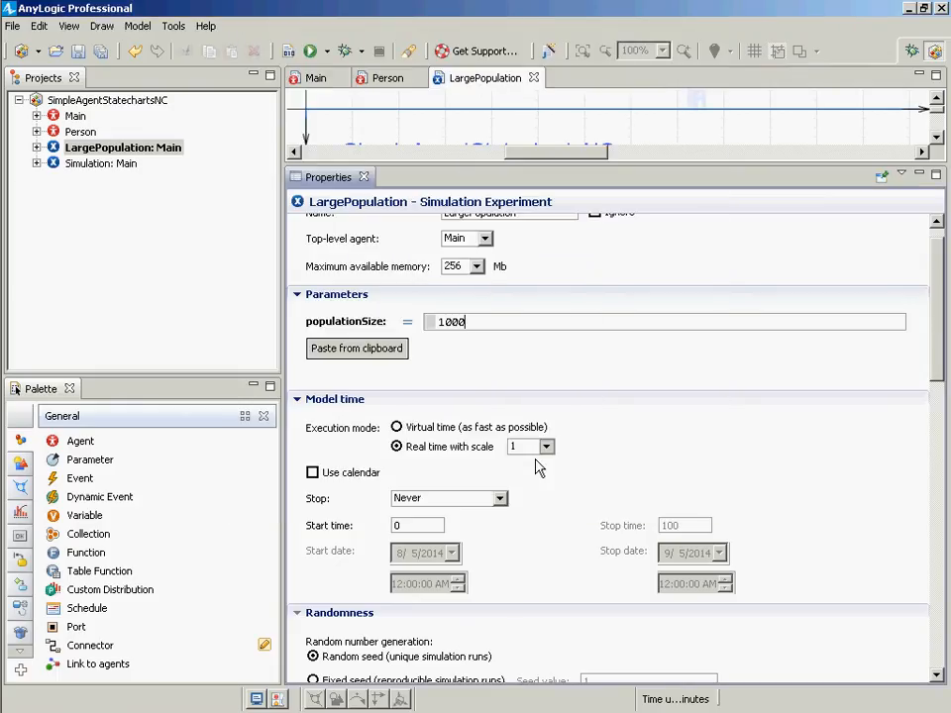
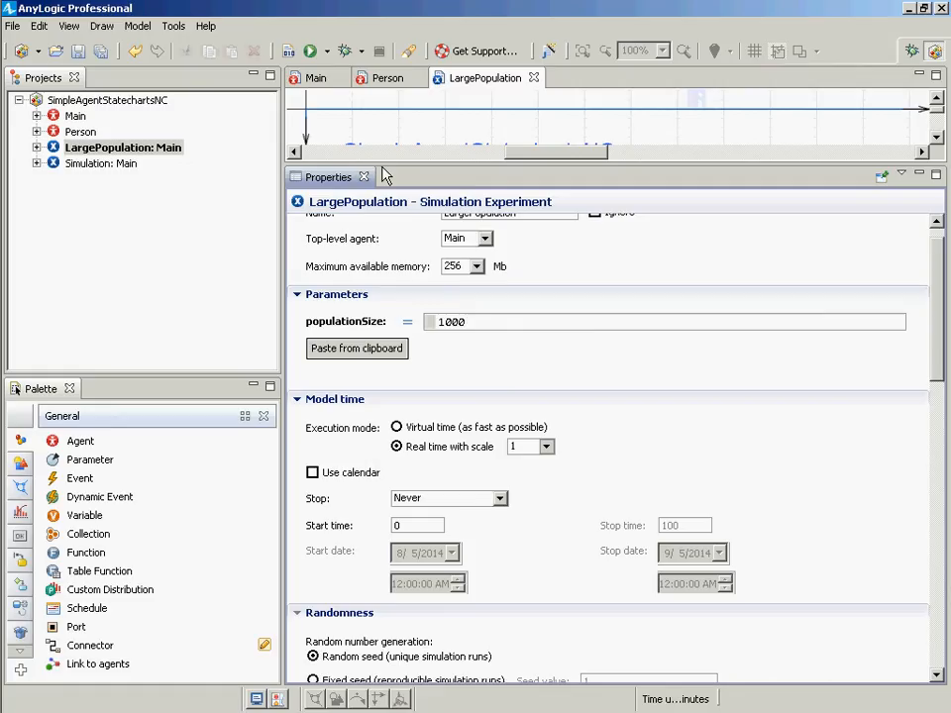
# - Open the Person agent's diagram and add a statechart entry point named weightStatechart
pyautogui.moveTo(385, 167); pyautogui.dragTo(385, 247)
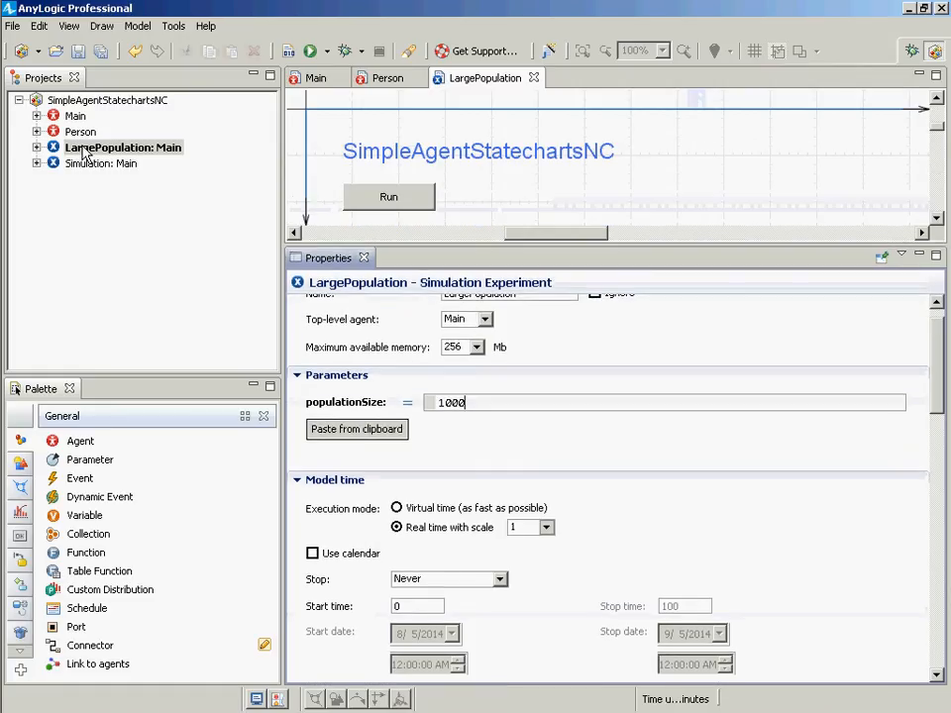
pyautogui.click(75, 117)
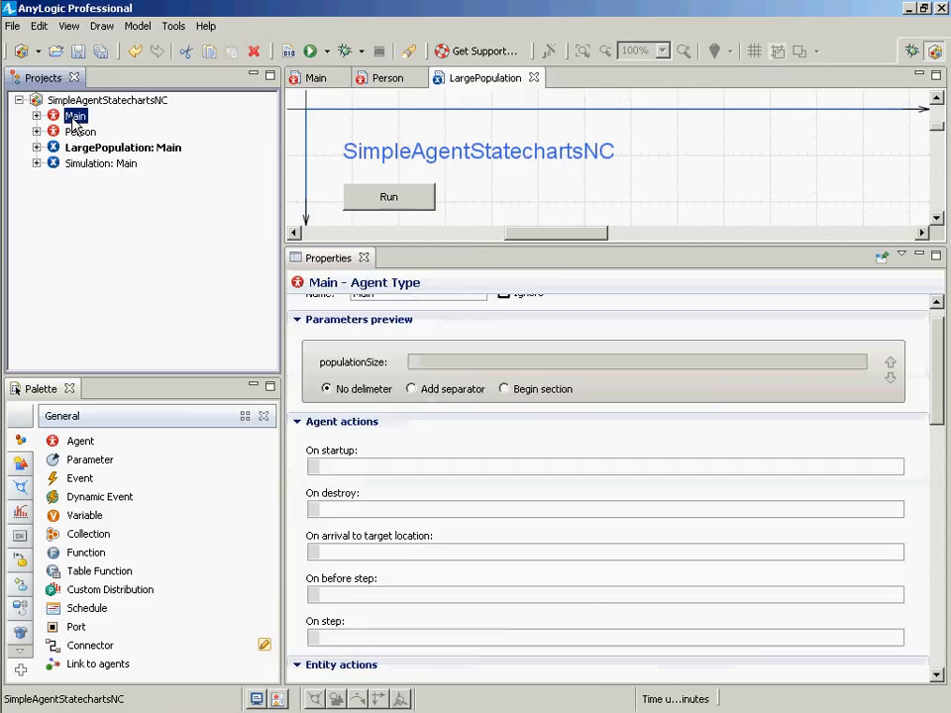
pyautogui.doubleClick(74, 119)
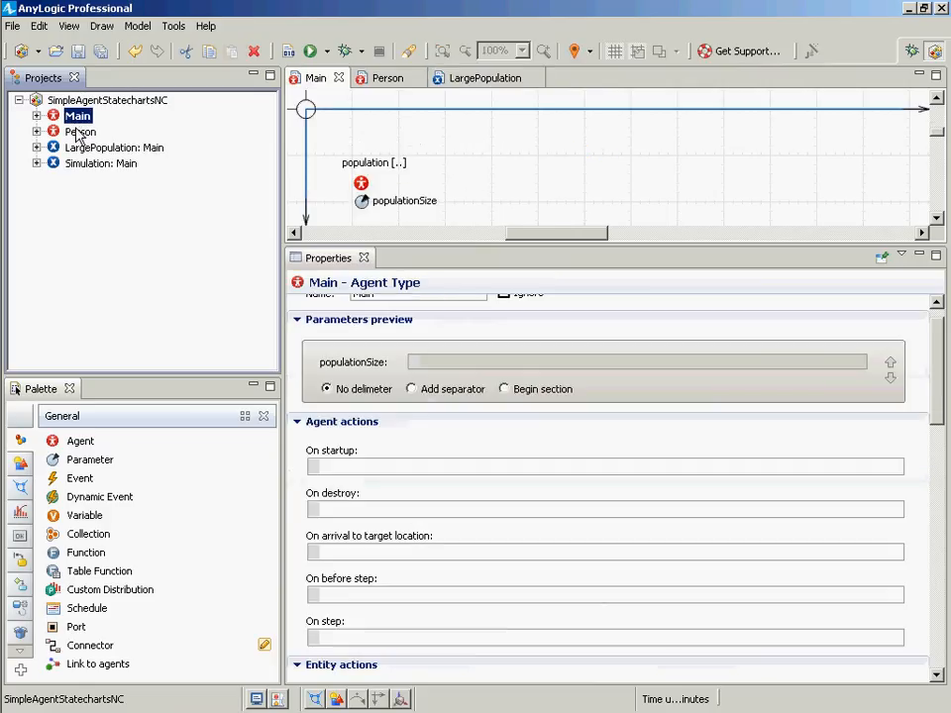
pyautogui.doubleClick(79, 131)
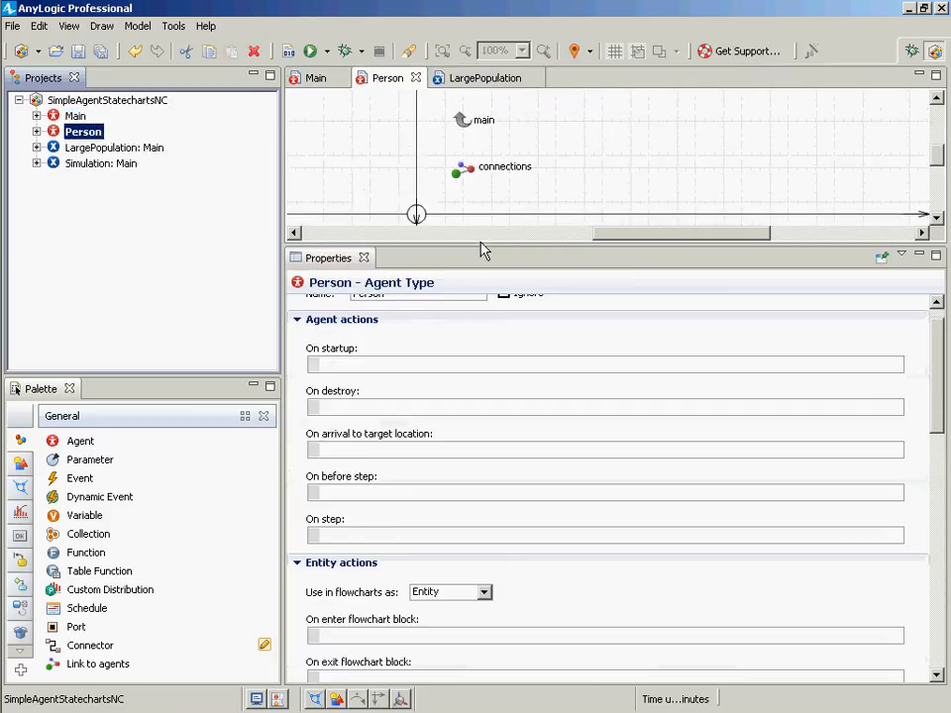
pyautogui.moveTo(482, 249); pyautogui.dragTo(476, 507)
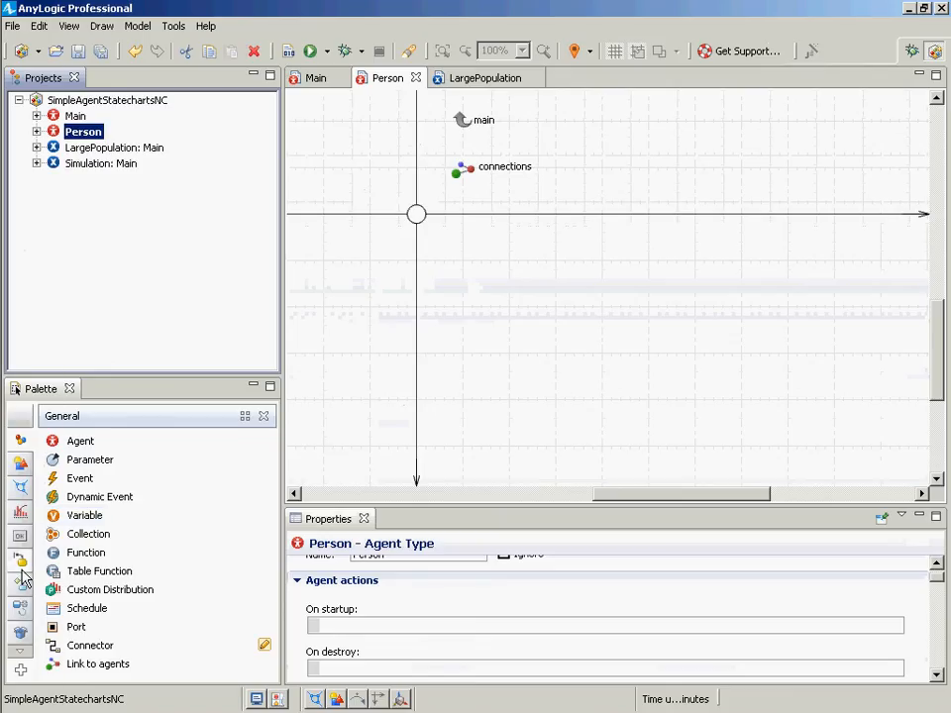
pyautogui.moveTo(21, 573)
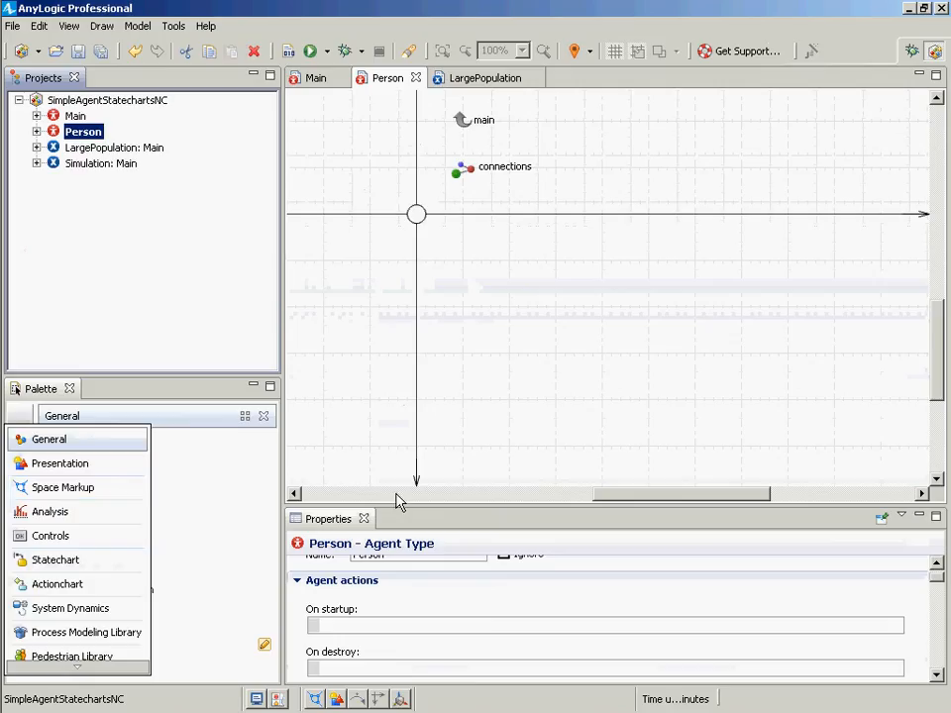
pyautogui.click(21, 560)
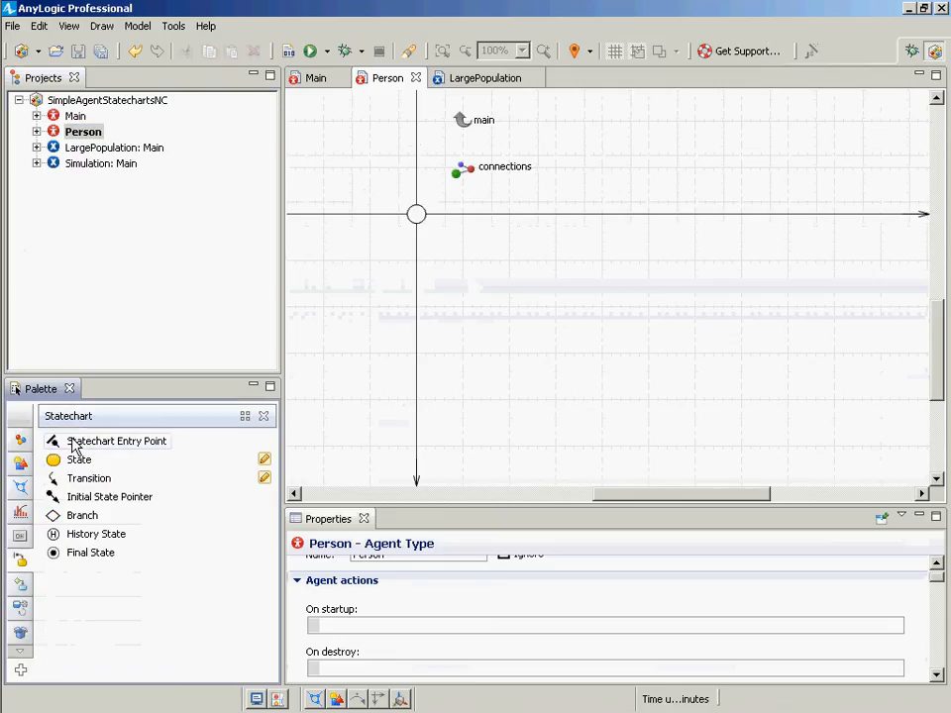
pyautogui.moveTo(73, 445); pyautogui.dragTo(168, 394)
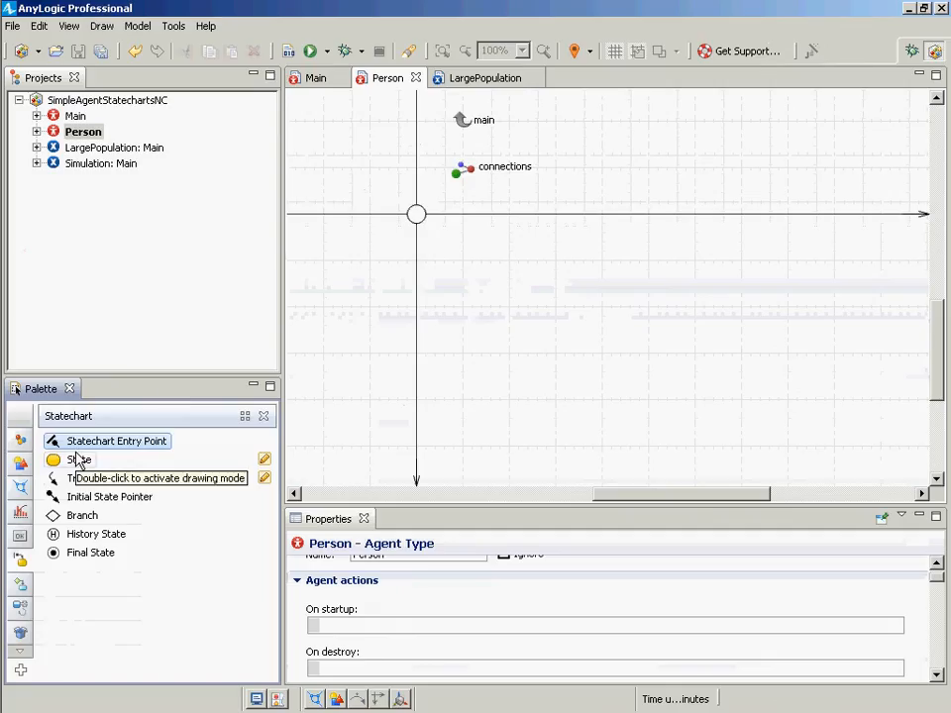
pyautogui.click(90, 135)
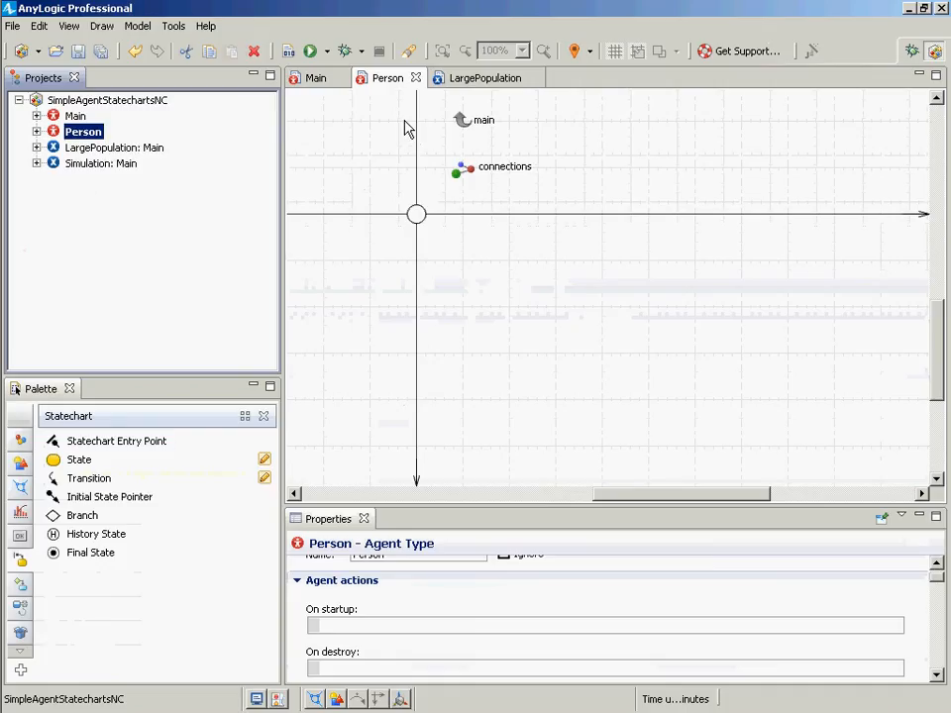
pyautogui.moveTo(119, 445); pyautogui.dragTo(543, 276)
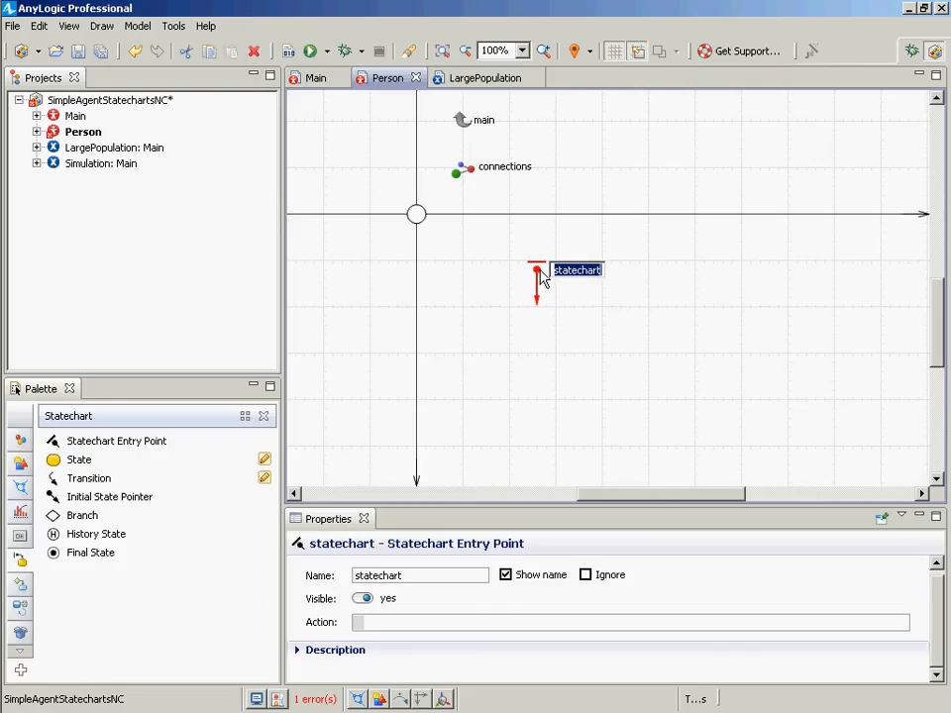
pyautogui.write('weig')
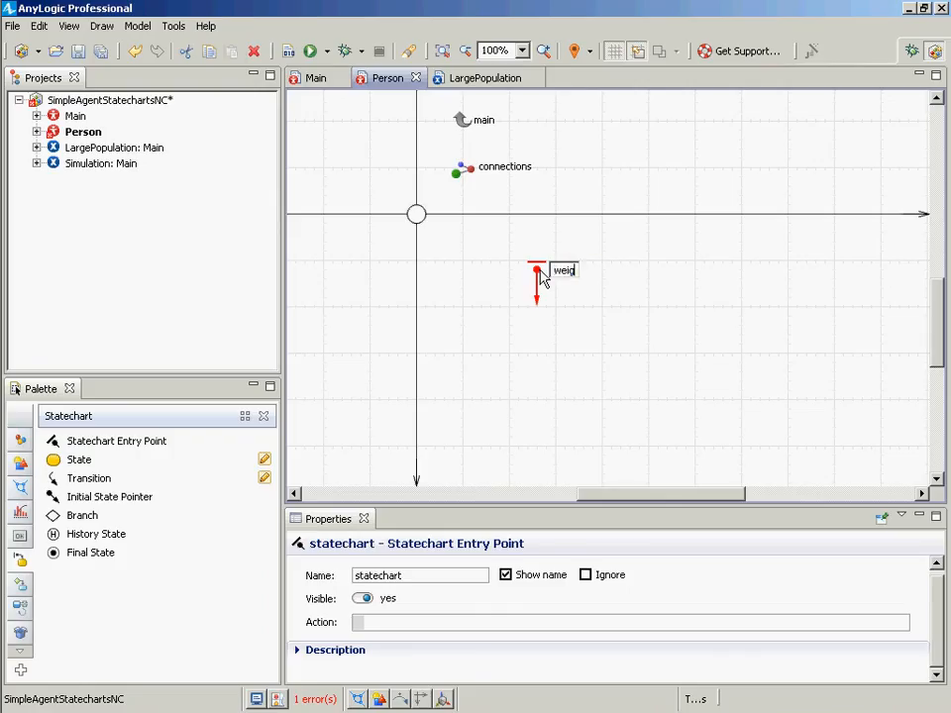
pyautogui.write('htStatechart')
pyautogui.press('Return')
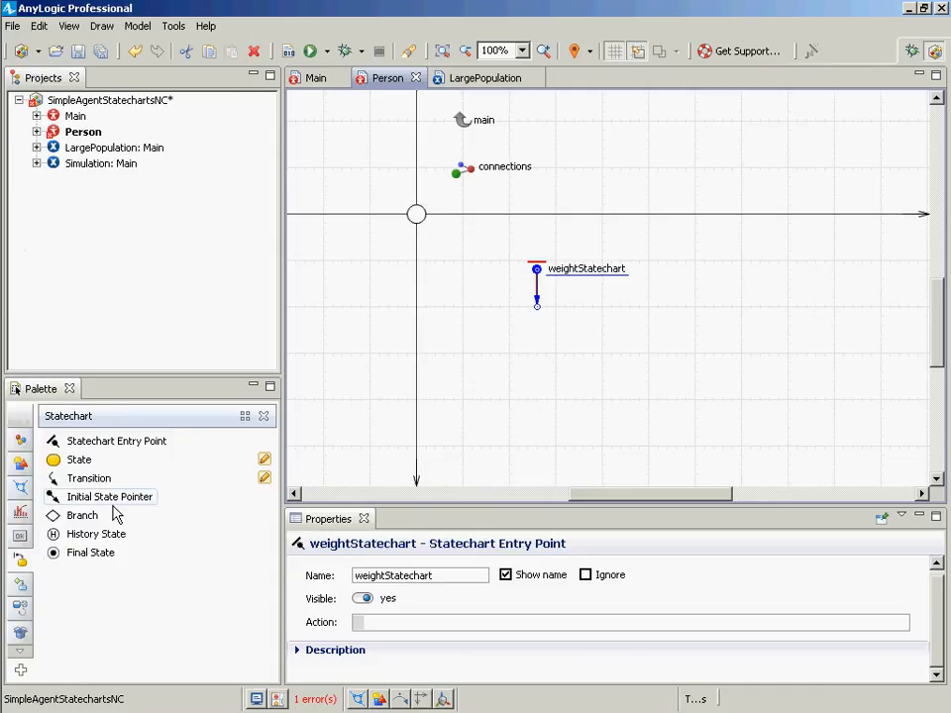
# - Add a state below the entry point and name it NormalAndUnderweight
pyautogui.moveTo(70, 461); pyautogui.dragTo(498, 312)
pyautogui.write('Nor')
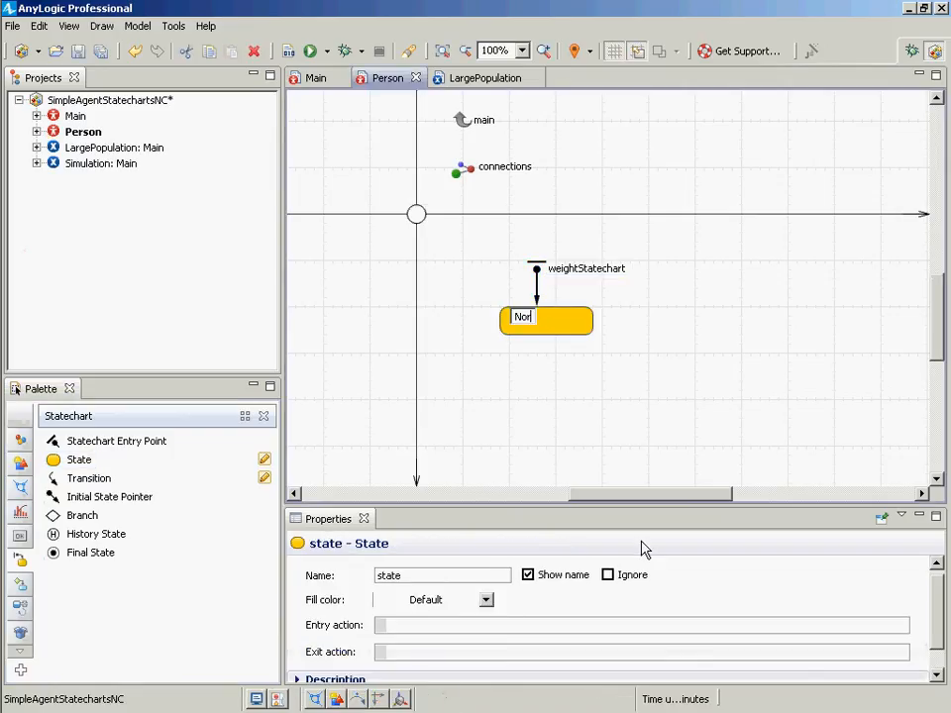
pyautogui.write('malAndUnderweight')
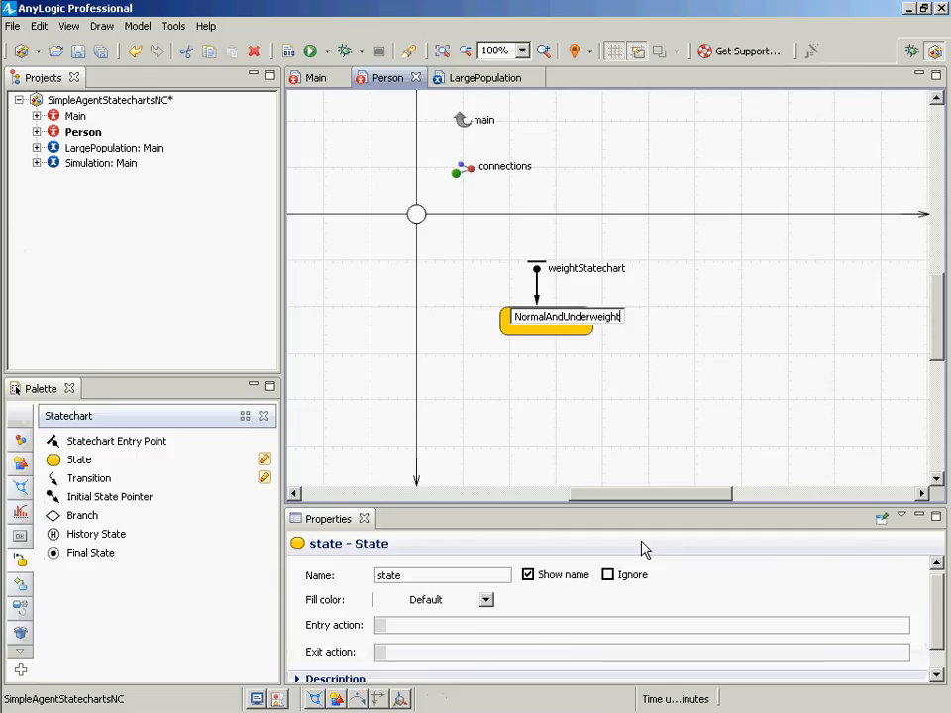
pyautogui.hotkey('ctrl', 'a')
pyautogui.hotkey('ctrl', 'c')
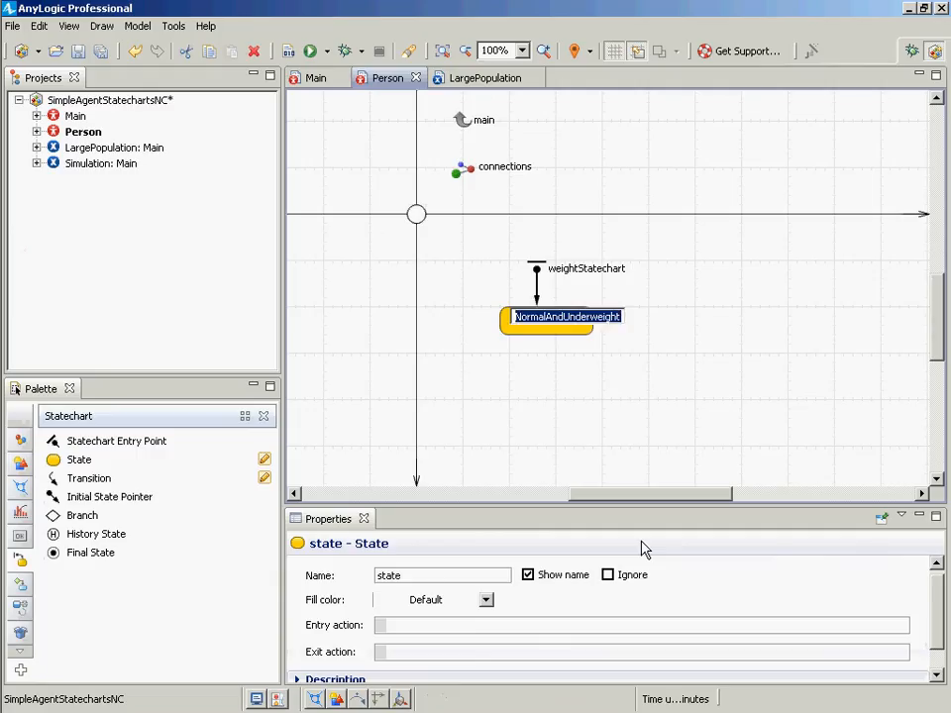
pyautogui.press('Return')
# - Switch to Notepad and paste the name NormalAndUnderweight
pyautogui.hotkey('alt', 'Tab')
pyautogui.hotkey('alt', 'Tab')
pyautogui.hotkey('alt', 'Tab')
pyautogui.hotkey('alt', 'Tab')
pyautogui.hotkey('alt', 'Tab')
pyautogui.hotkey('alt', 'Tab')
pyautogui.hotkey('alt', 'Tab')
pyautogui.hotkey('alt', 'Tab')
pyautogui.hotkey('alt', 'Tab')
pyautogui.hotkey('alt', 'Tab')
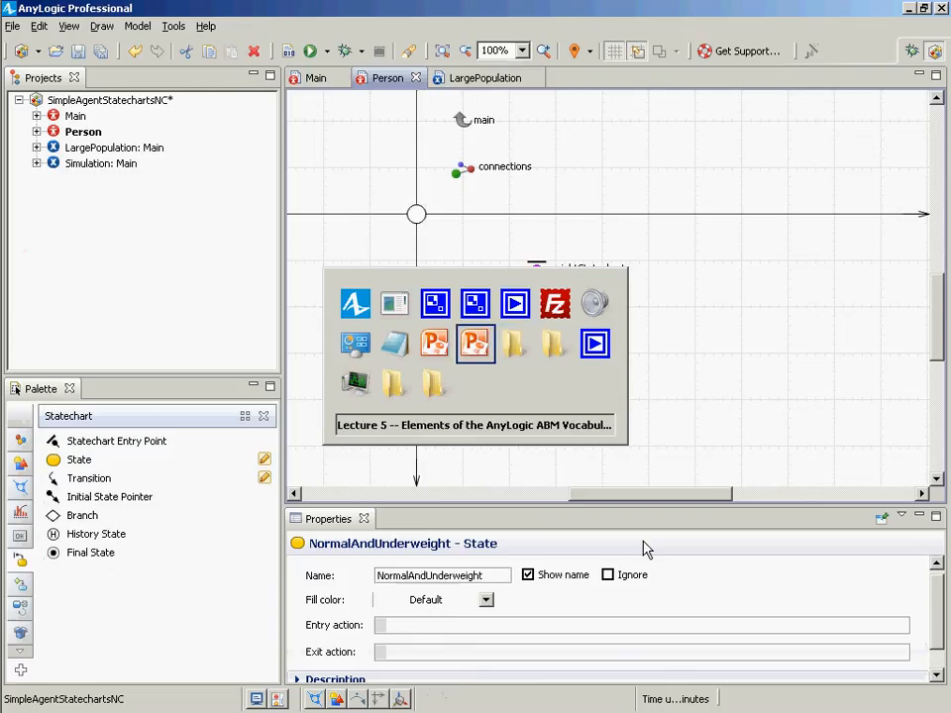
pyautogui.hotkey('alt', 'shift', 'Tab')
pyautogui.hotkey('alt', 'shift', 'Tab')
pyautogui.hotkey('ctrl', 'v')
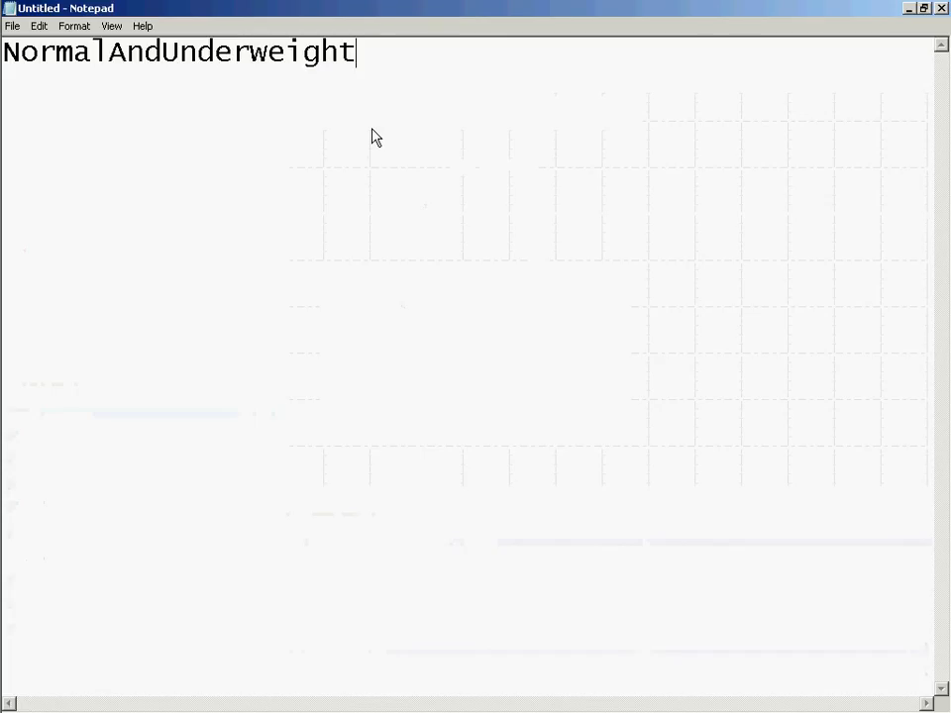
pyautogui.press('Left')
pyautogui.press('Left')
pyautogui.press('Left')
pyautogui.press('Left')
pyautogui.press('Left')
pyautogui.press('Left')
pyautogui.press('Left')
pyautogui.press('Left')
pyautogui.press('Left')
pyautogui.press('Left')
pyautogui.press('Left')
pyautogui.press('Left')
pyautogui.press('Right')
pyautogui.write('_')
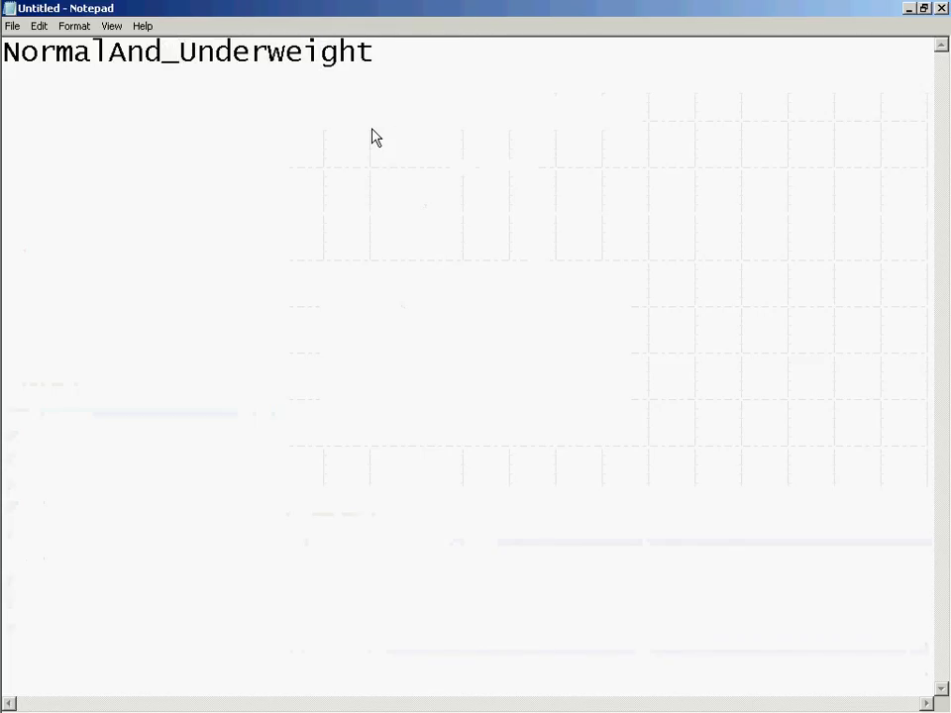
pyautogui.press('BackSpace')
pyautogui.press('Home')
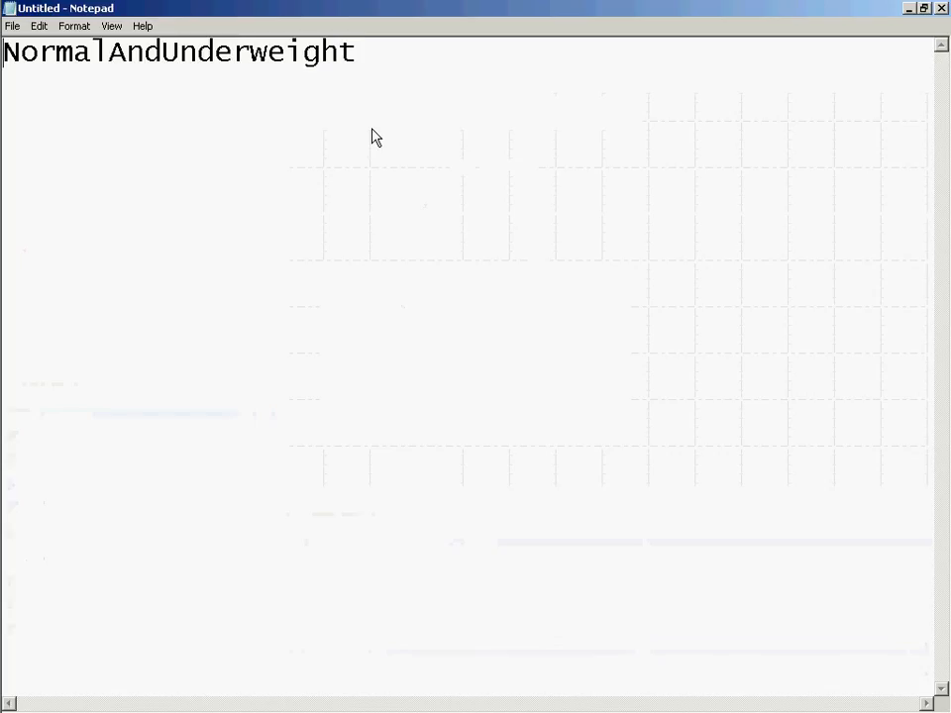
pyautogui.hotkey('shift', 'End')
pyautogui.press('End')
pyautogui.press('Home')
pyautogui.press('Right')
pyautogui.press('Right')
pyautogui.press('Right')
pyautogui.press('Right')
pyautogui.press('Right')
pyautogui.press('Right')
pyautogui.hotkey('shift', 'Right')
pyautogui.press('Right')
pyautogui.press('Right')
pyautogui.press('Right')
pyautogui.hotkey('shift', 'Right')
pyautogui.press('End')
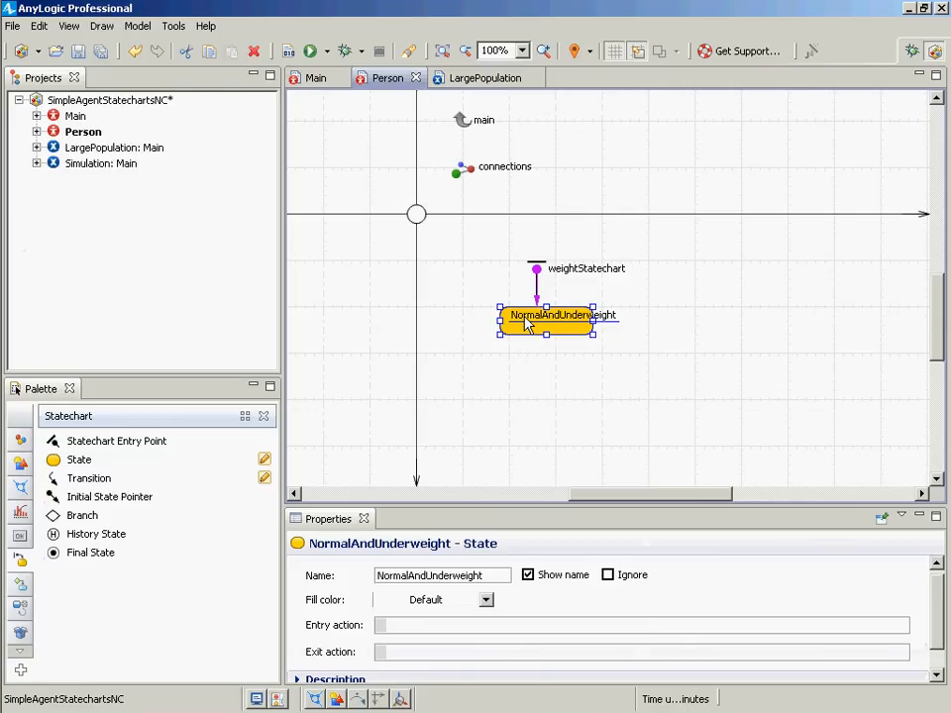
# - Add a state named Overweight below NormalAndUnderweight
pyautogui.moveTo(525, 324)
pyautogui.mouseDown()
pyautogui.moveTo(617, 325)
pyautogui.moveTo(397, 327)
pyautogui.moveTo(614, 315)
pyautogui.moveTo(515, 324)
pyautogui.mouseUp()
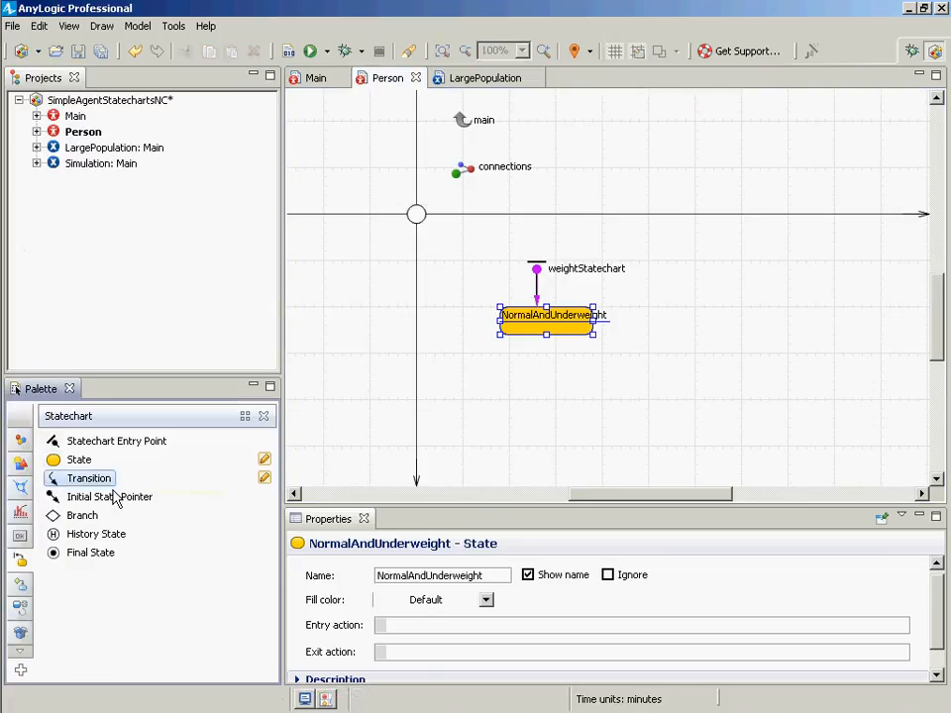
pyautogui.moveTo(79, 460); pyautogui.dragTo(505, 390)
pyautogui.write('O')
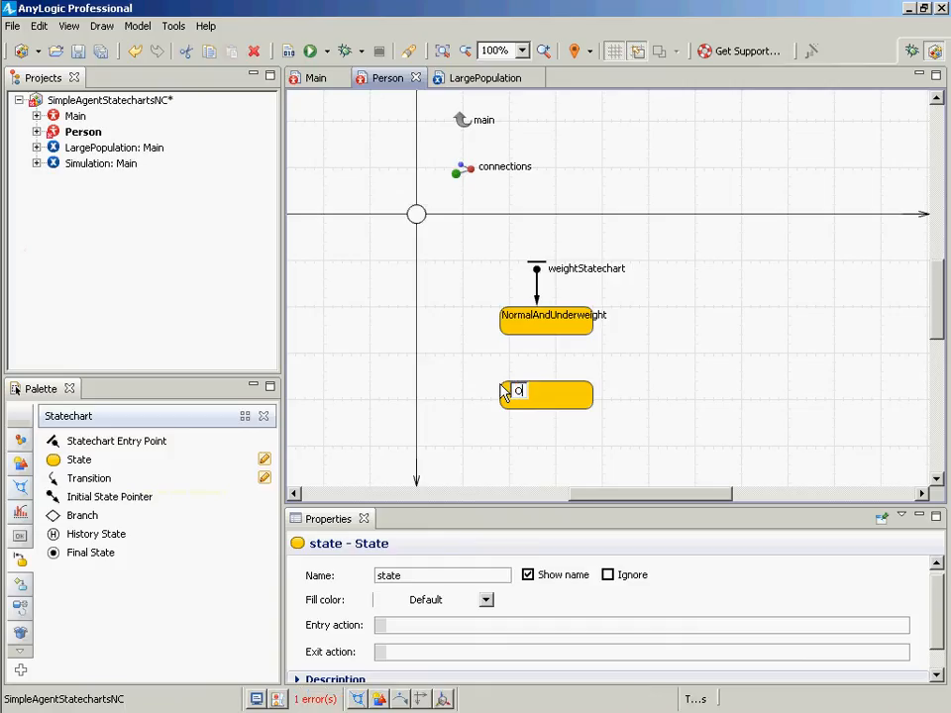
pyautogui.write('verweight')
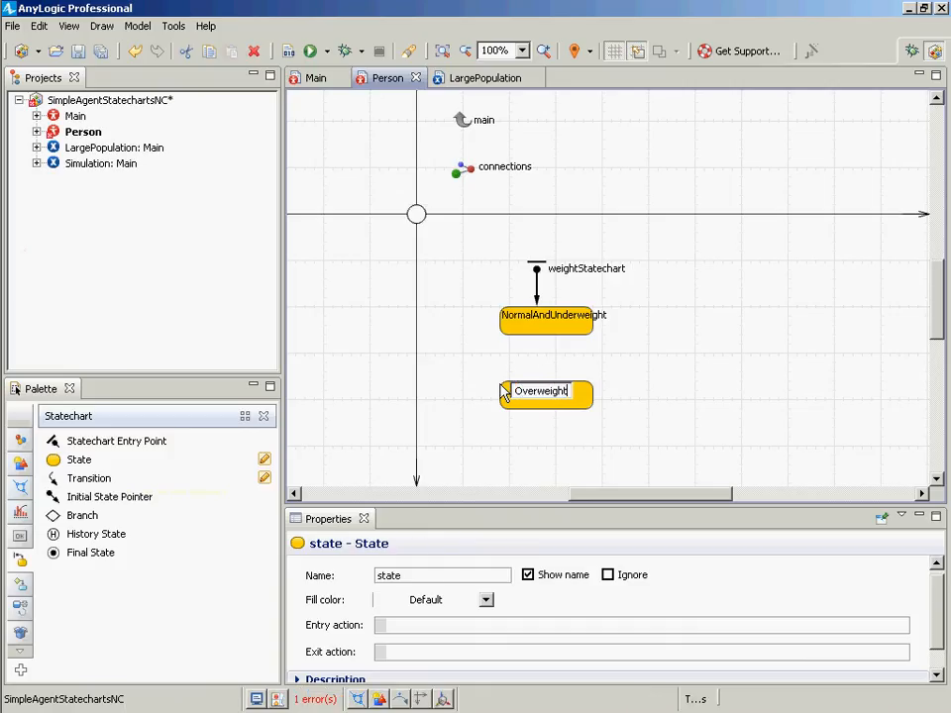
pyautogui.press('Return')
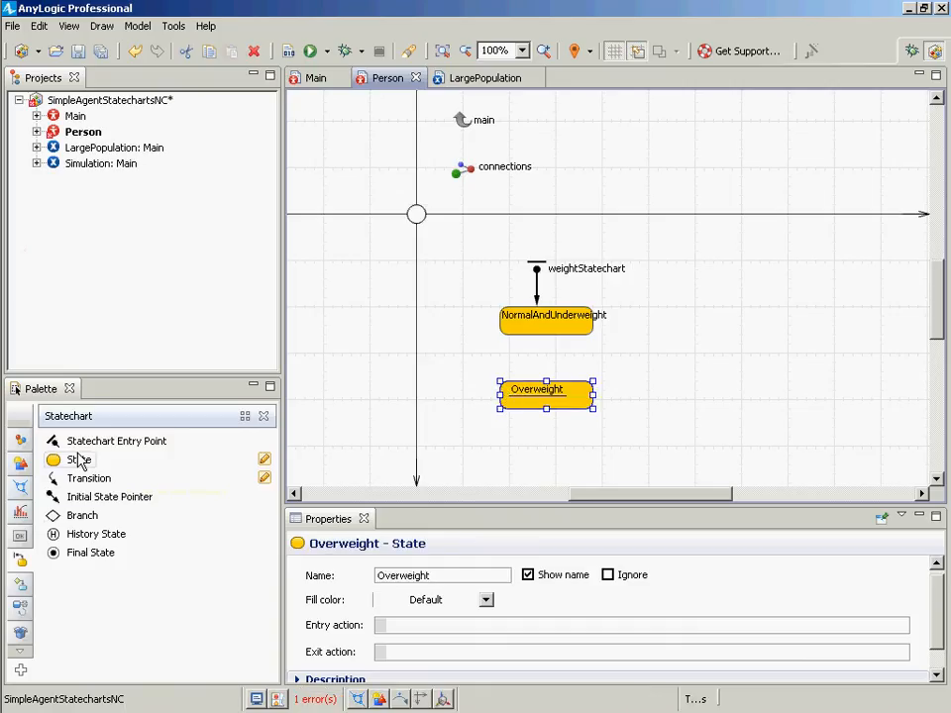
# - Add a state named Obese below Overweight and nudge it into line with the others
pyautogui.moveTo(80, 462); pyautogui.dragTo(502, 474)
pyautogui.write('Ob')
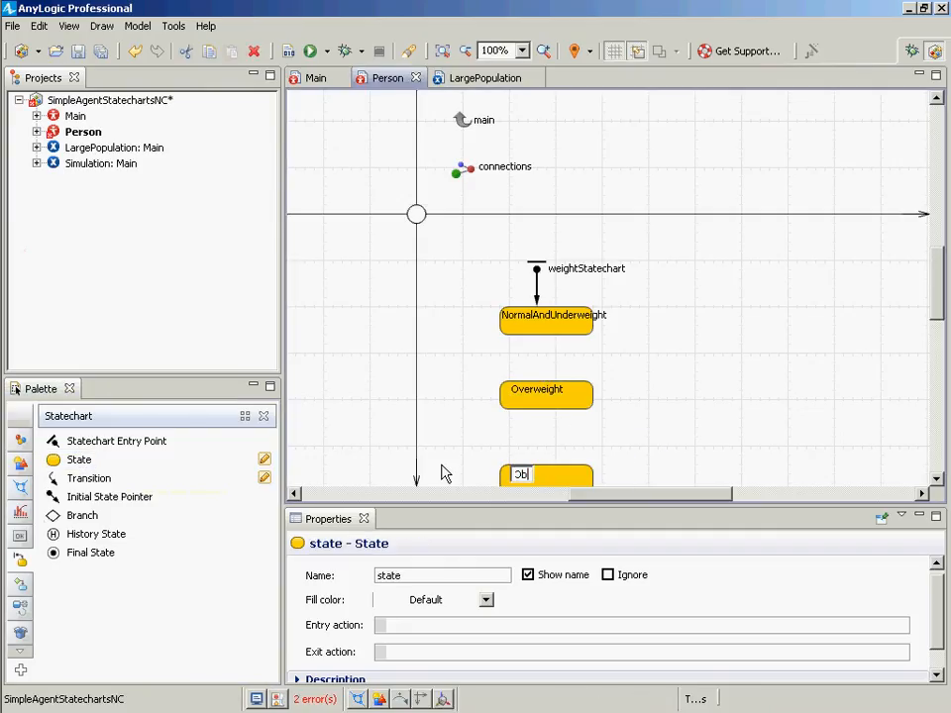
pyautogui.write('ese')
pyautogui.press('Return')
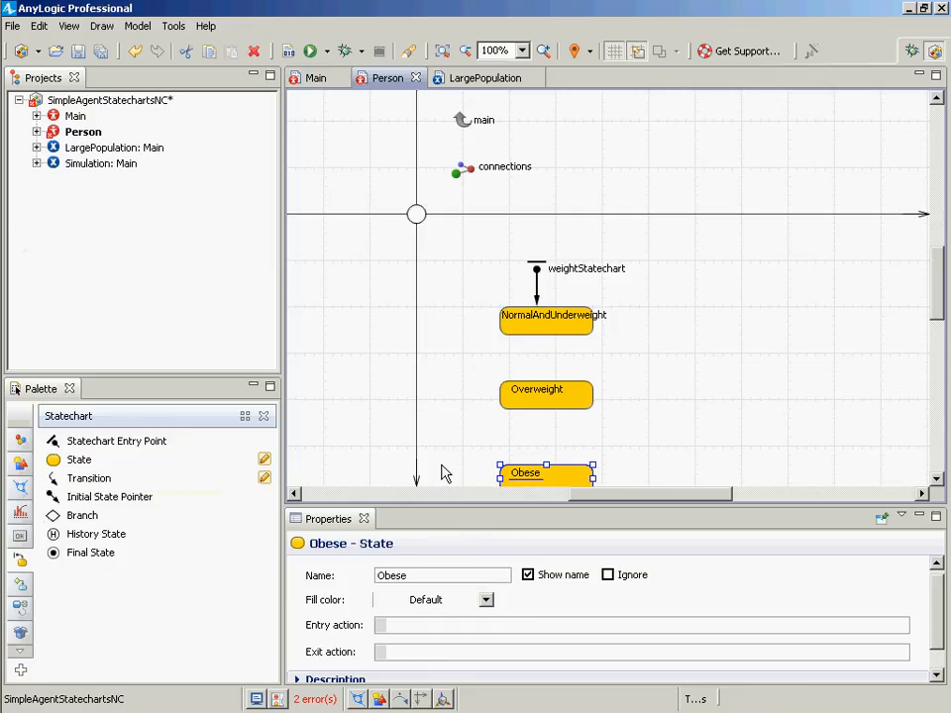
pyautogui.press('Up')
pyautogui.press('Up')
pyautogui.press('Up')
pyautogui.press('Down')
pyautogui.press('Down')
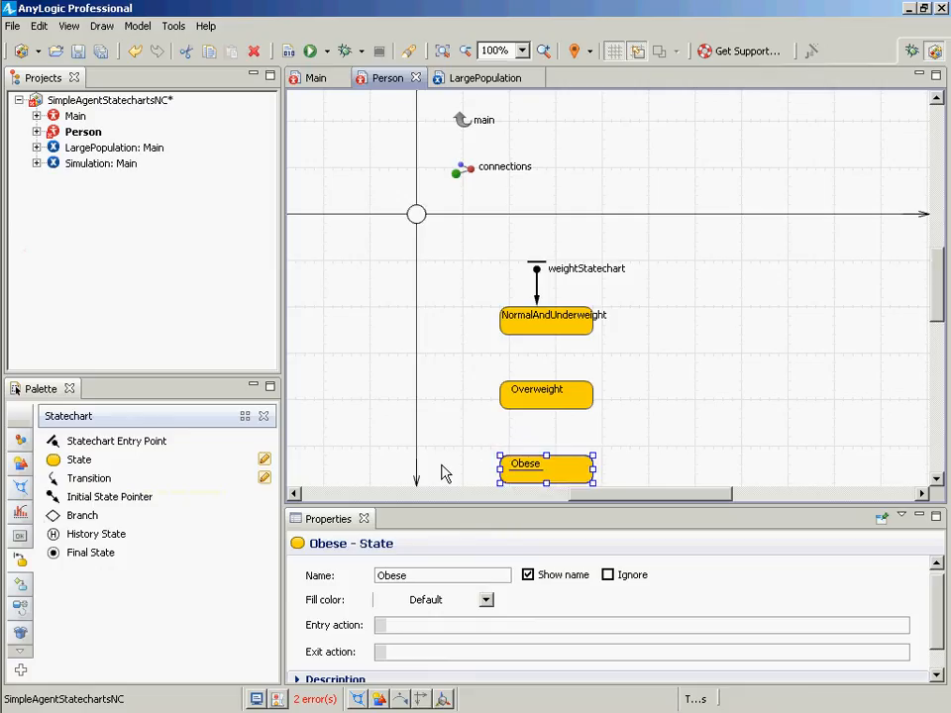
pyautogui.press('Up')
pyautogui.press('Down')
# - Connect NormalAndUnderweight to Overweight and Overweight to Obese with transitions
pyautogui.moveTo(4, 242)
pyautogui.moveTo(58, 478); pyautogui.dragTo(546, 348)
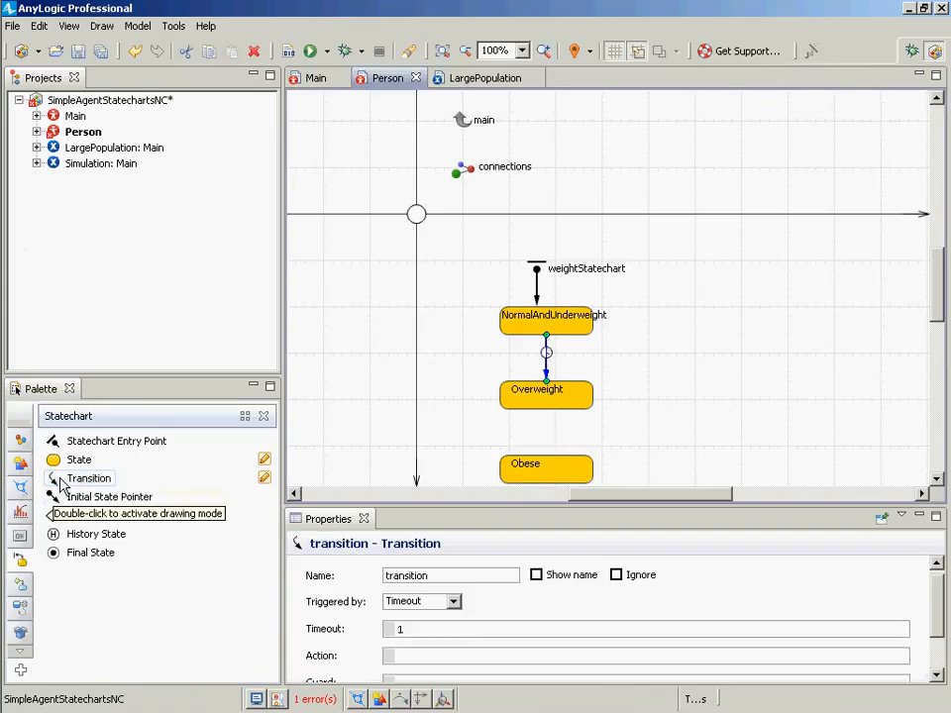
pyautogui.moveTo(60, 480); pyautogui.dragTo(545, 412)
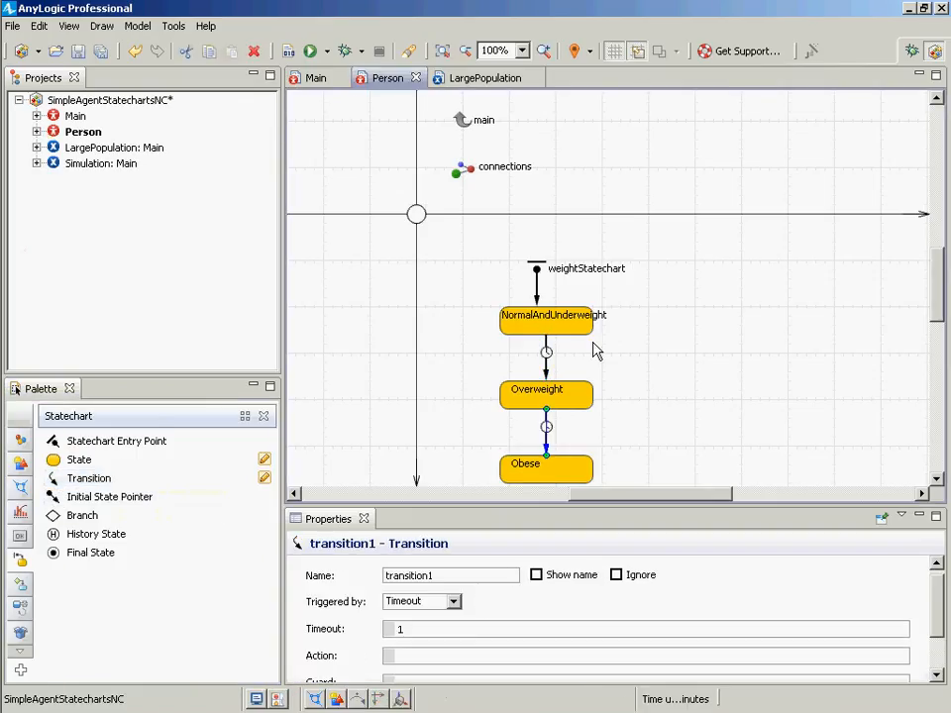
# - Rename the transition from NormalAndUnderweight to Overweight as becomingOverweight
pyautogui.click(547, 366)
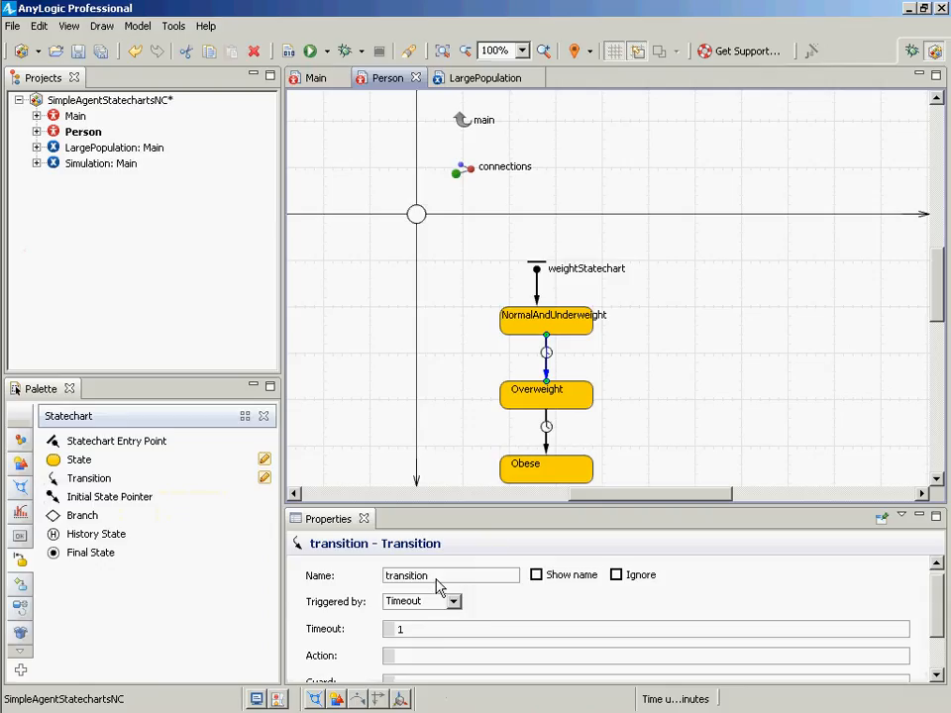
pyautogui.moveTo(439, 585); pyautogui.dragTo(394, 590)
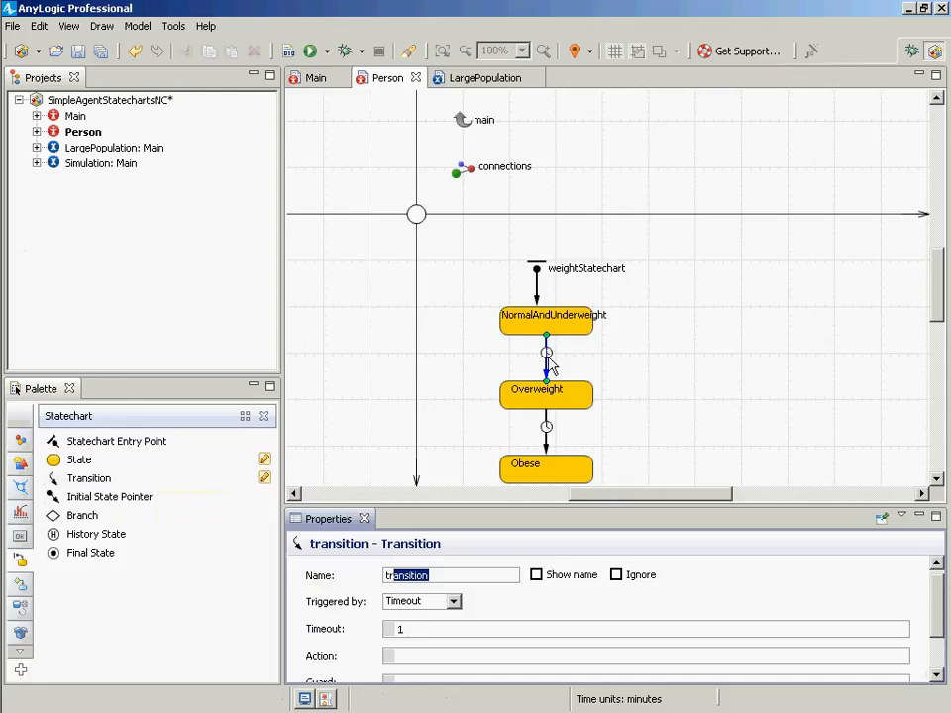
pyautogui.press('BackSpace')
pyautogui.write('becomingOvw')
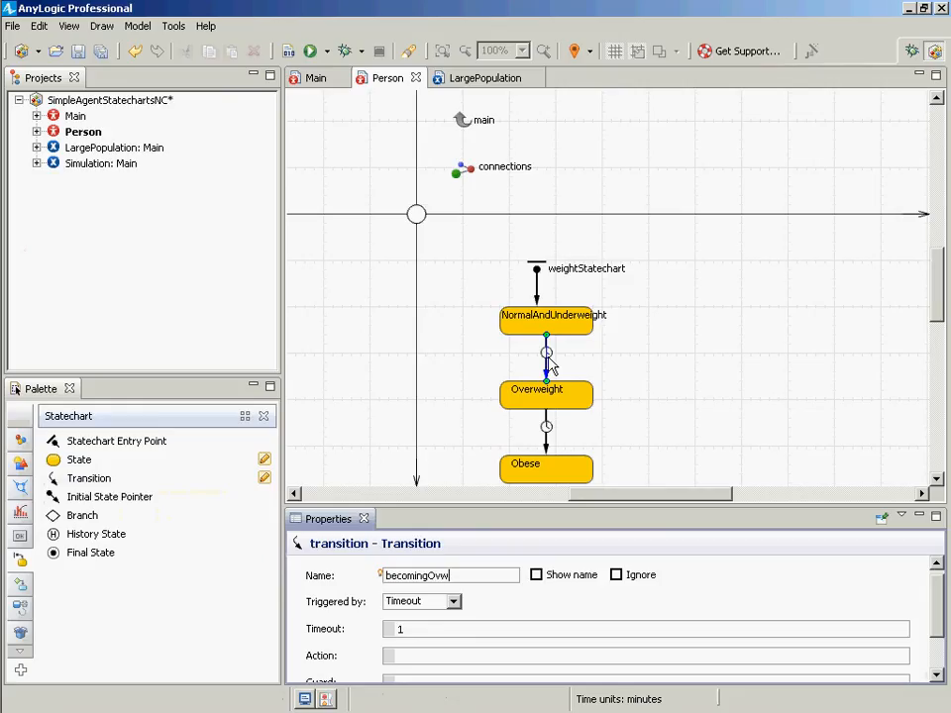
pyautogui.press('BackSpace')
pyautogui.write('erweight')
pyautogui.hotkey('ctrl', 'a')
pyautogui.hotkey('ctrl', 'c')
# - Replace the Notepad text with becomingOverweight and shrink the Notepad window to sit over the editor
pyautogui.hotkey('alt', 'Tab')
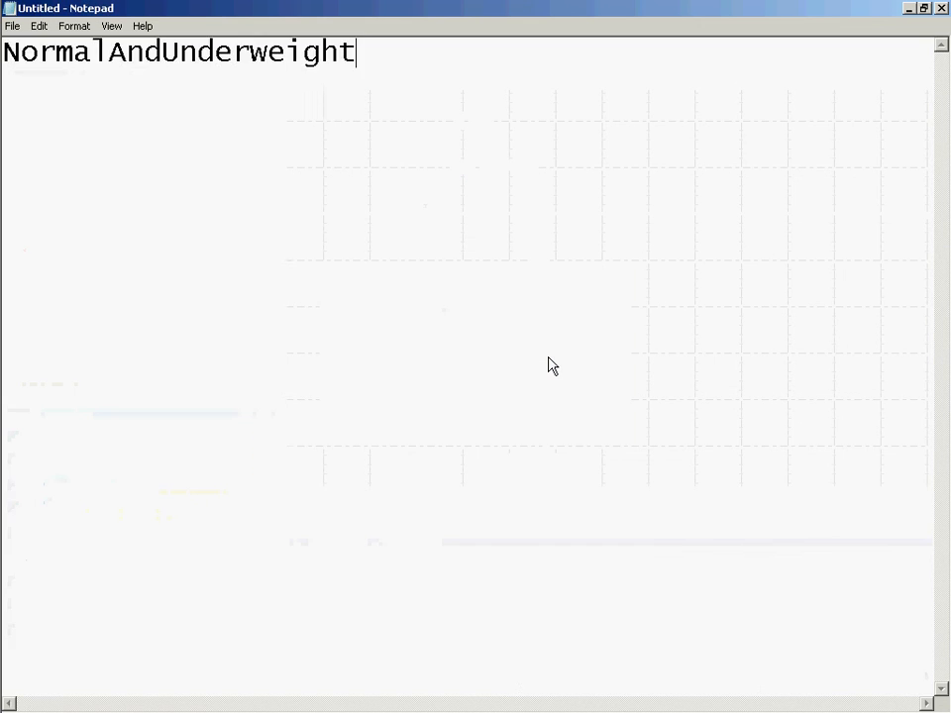
pyautogui.hotkey('ctrl', 'a')
pyautogui.hotkey('ctrl', 'v')
pyautogui.hotkey('alt', 'Tab')
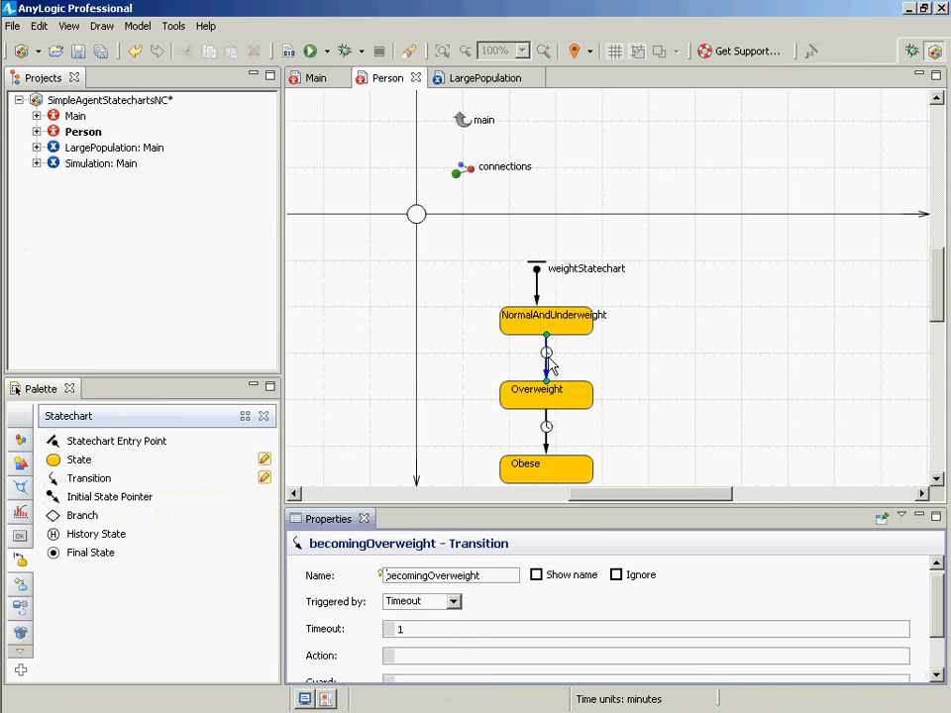
pyautogui.hotkey('alt', 'Tab')
pyautogui.doubleClick(297, 16)
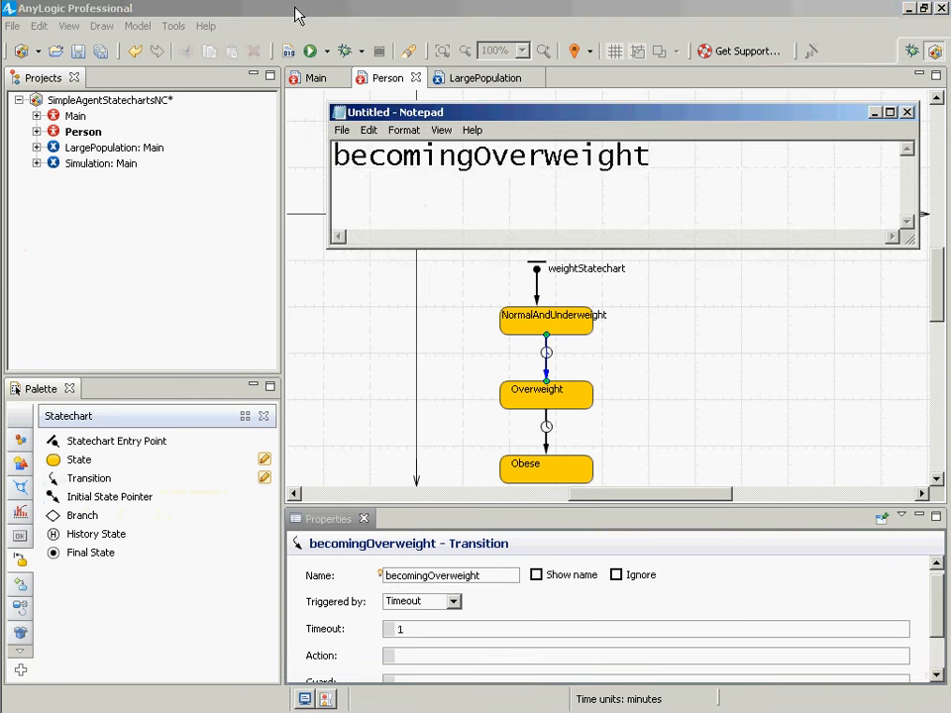
pyautogui.hotkey('alt', 'Tab')
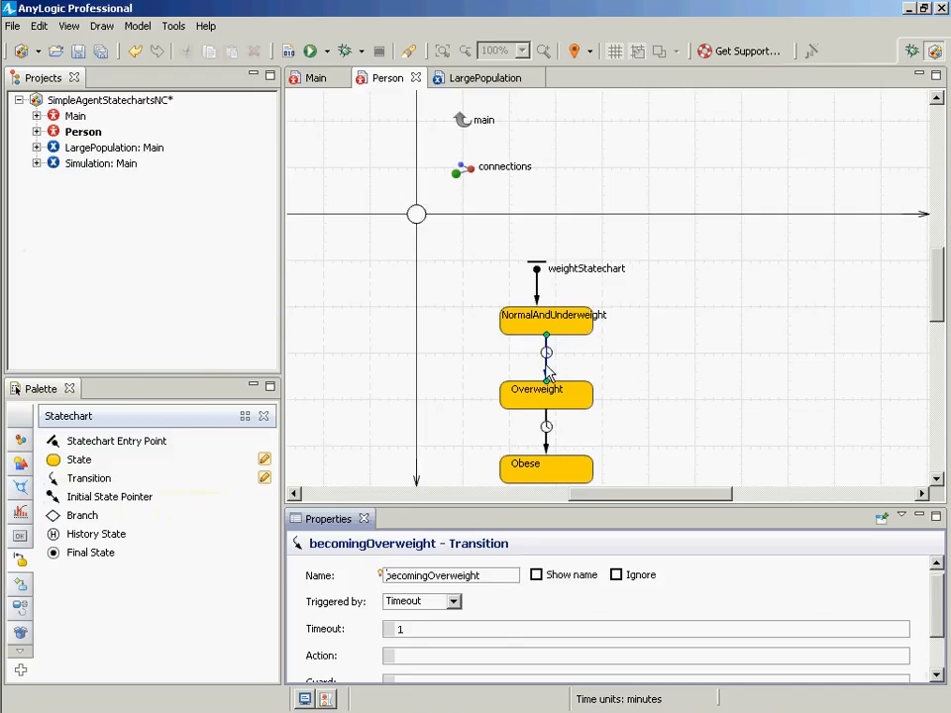
# - Set the becomingOverweight transition to be triggered by Rate with a rate of 0.05
pyautogui.click(453, 601)
pyautogui.click(454, 603)
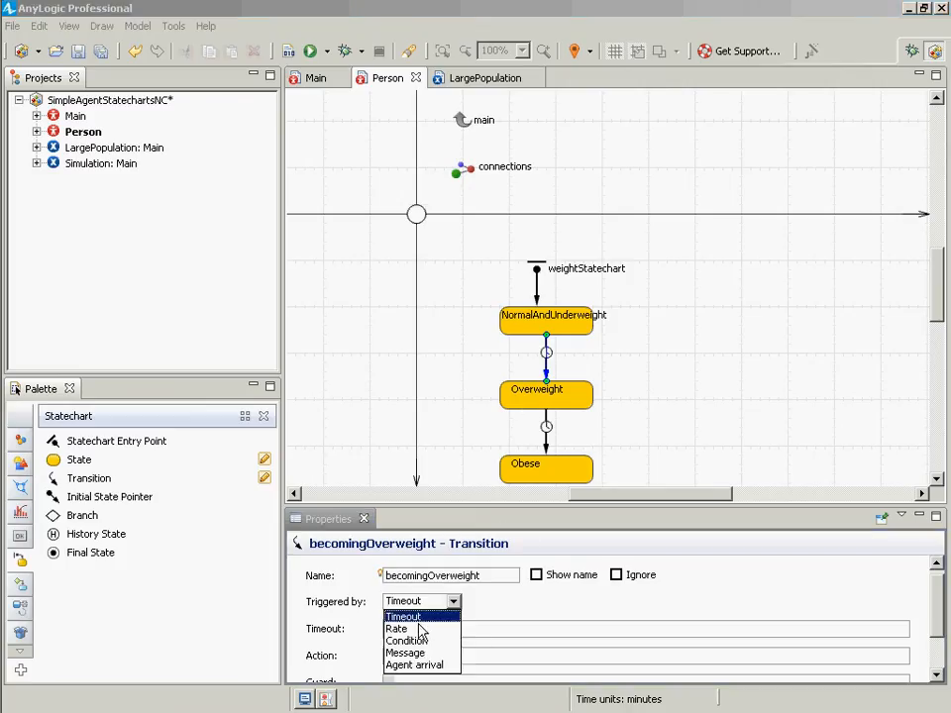
pyautogui.click(414, 630)
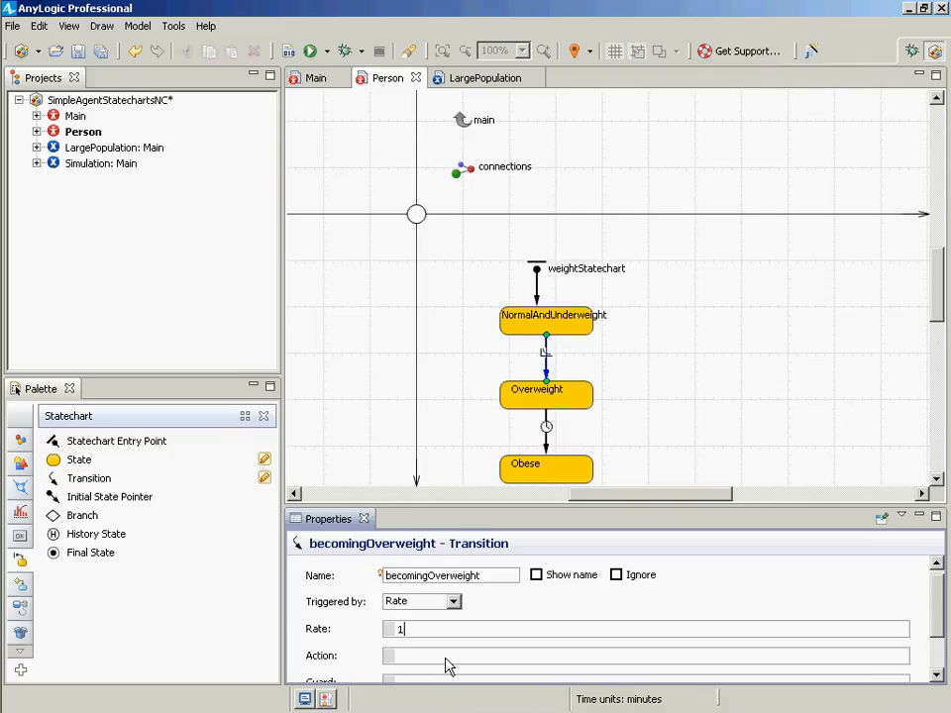
pyautogui.press('BackSpace')
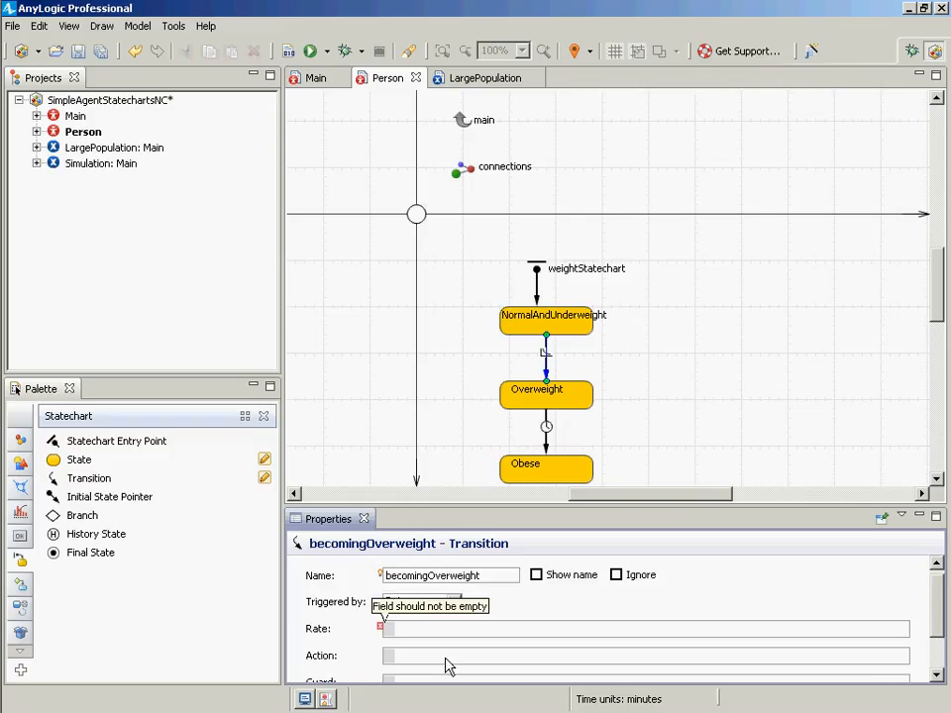
pyautogui.write('0')
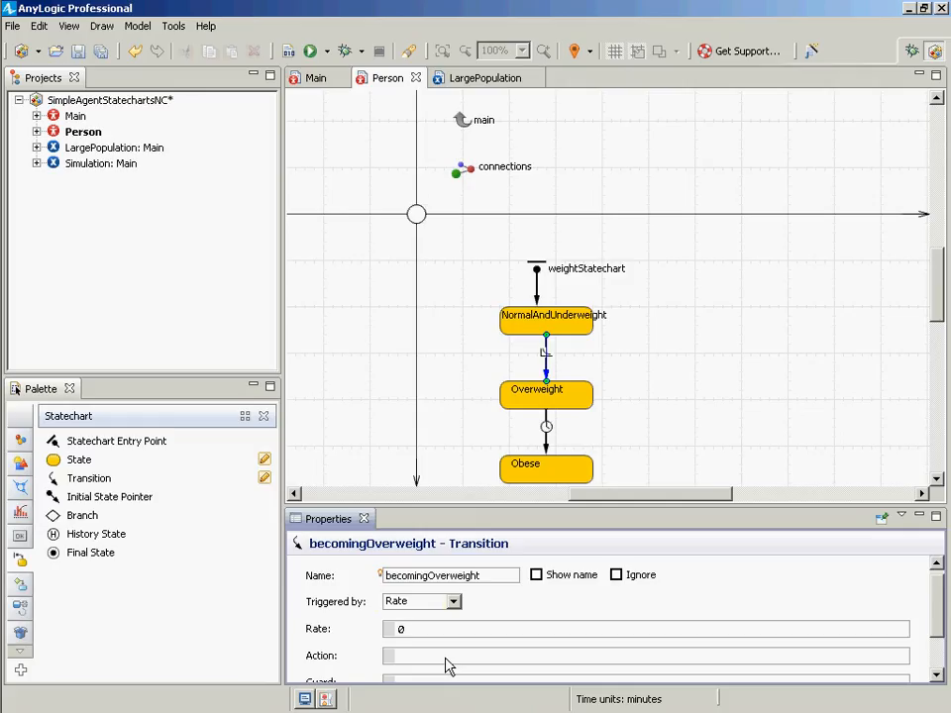
pyautogui.write('.05')
# - Rename the transition from Overweight to Obese as becomingObese
pyautogui.click(547, 427)
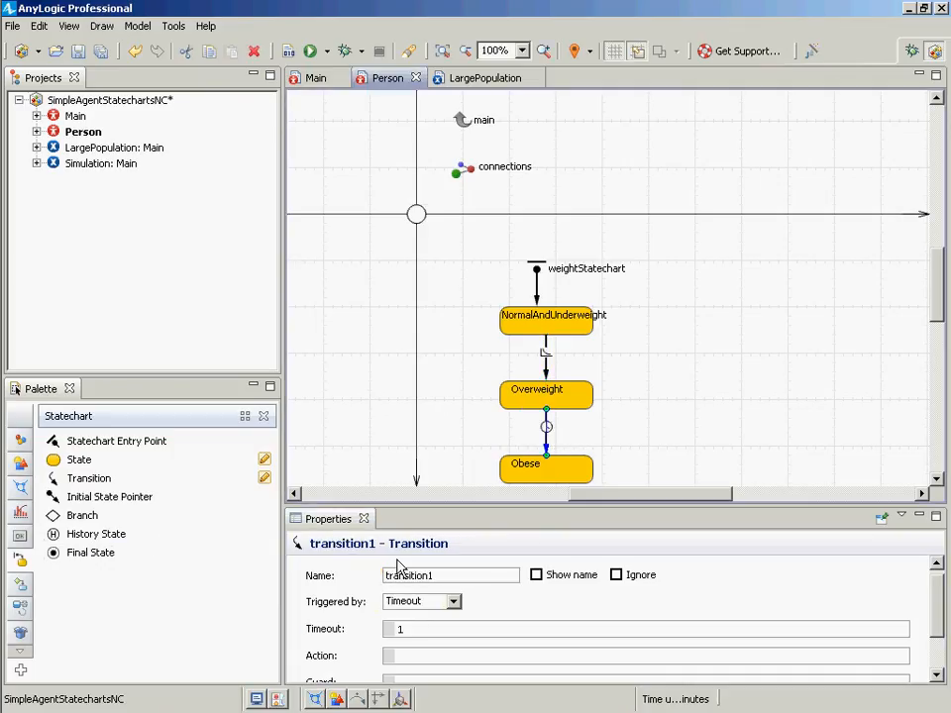
pyautogui.click(453, 602)
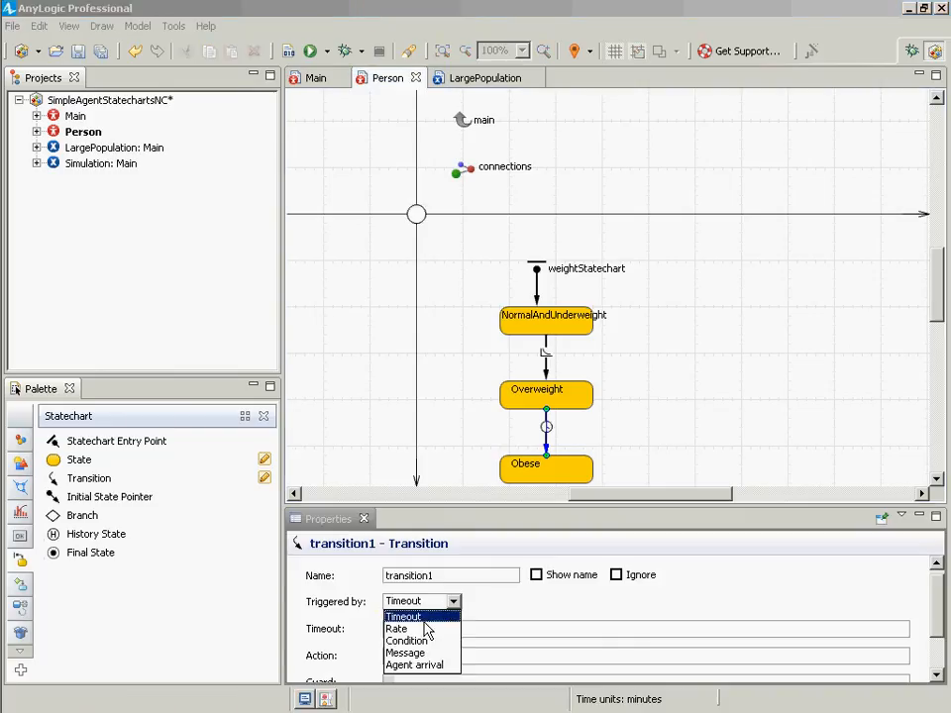
pyautogui.click(443, 576)
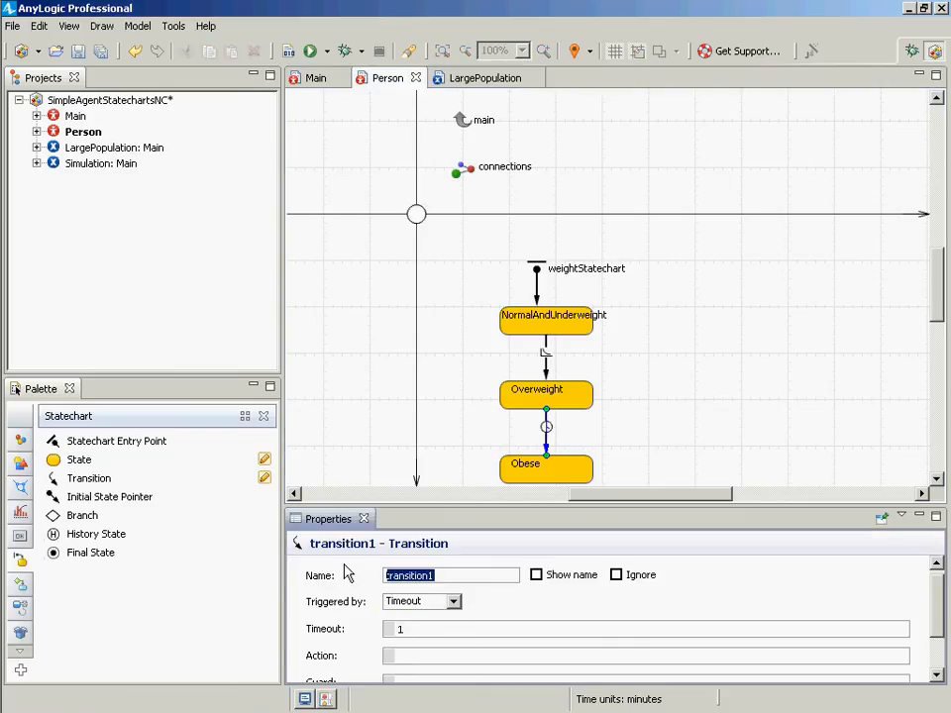
pyautogui.write('becomingObesit')
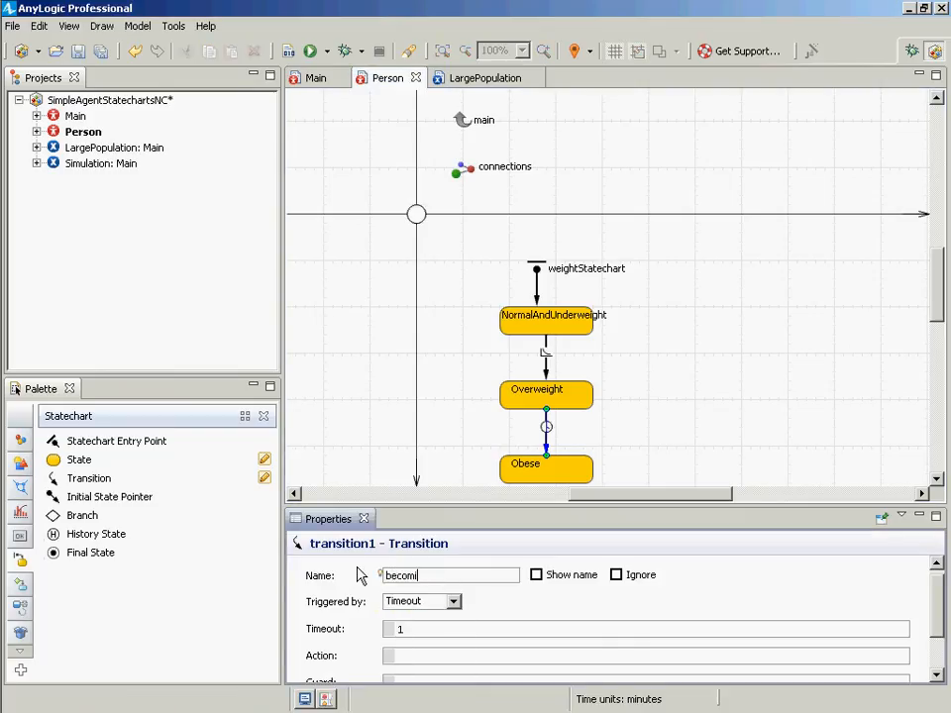
pyautogui.press('BackSpace')
pyautogui.press('BackSpace')
pyautogui.write('e')
pyautogui.press('Return')
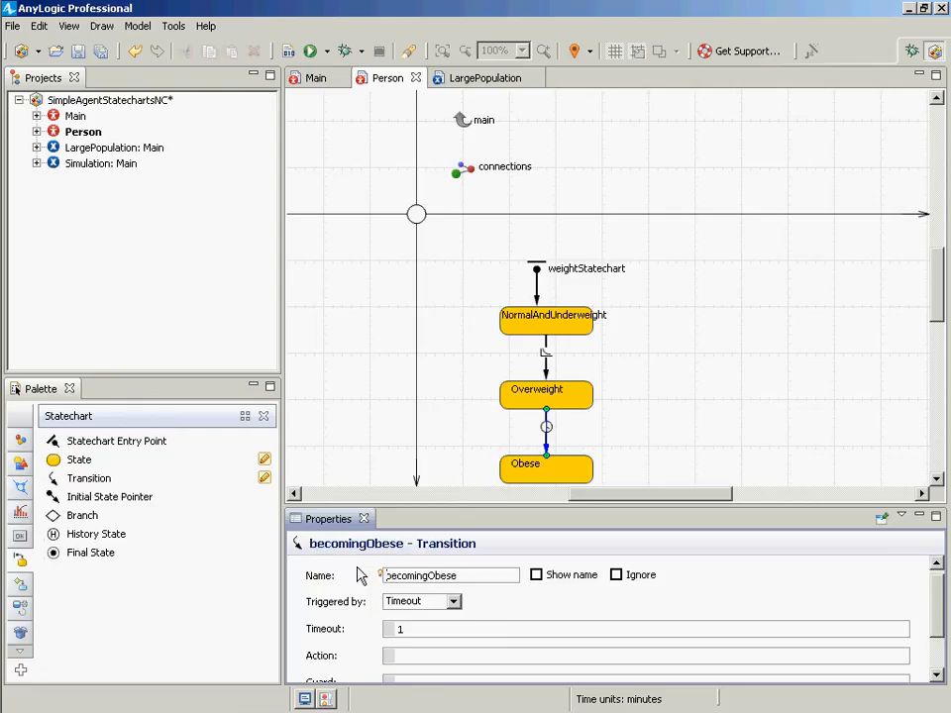
# - Set the becomingObese transition to be triggered by Rate with a rate of 0.1
pyautogui.click(457, 603)
pyautogui.click(431, 630)
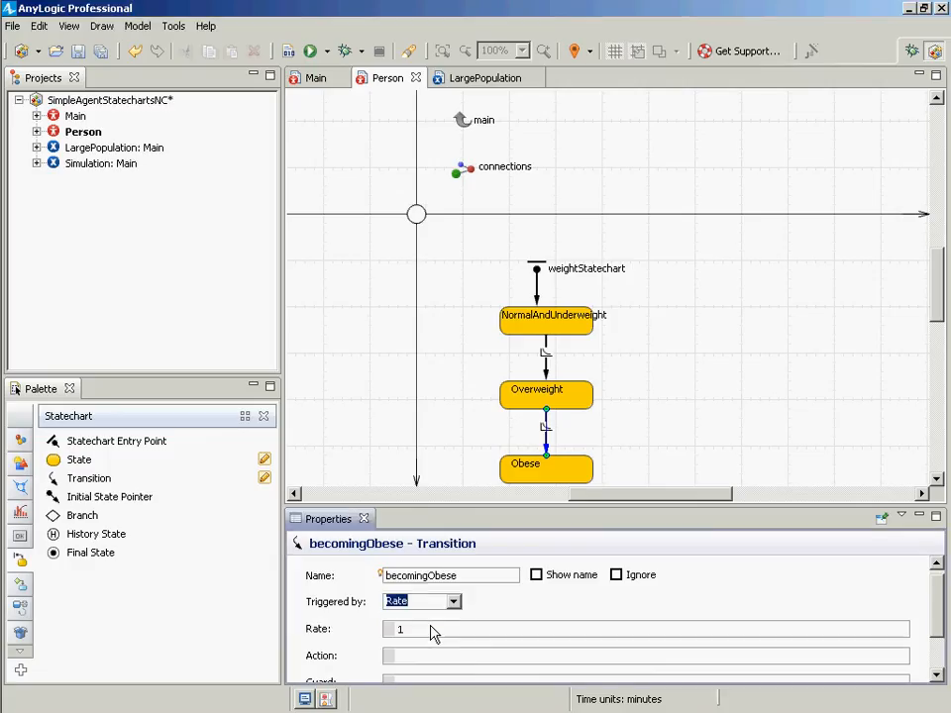
pyautogui.click(430, 630)
pyautogui.press('BackSpace')
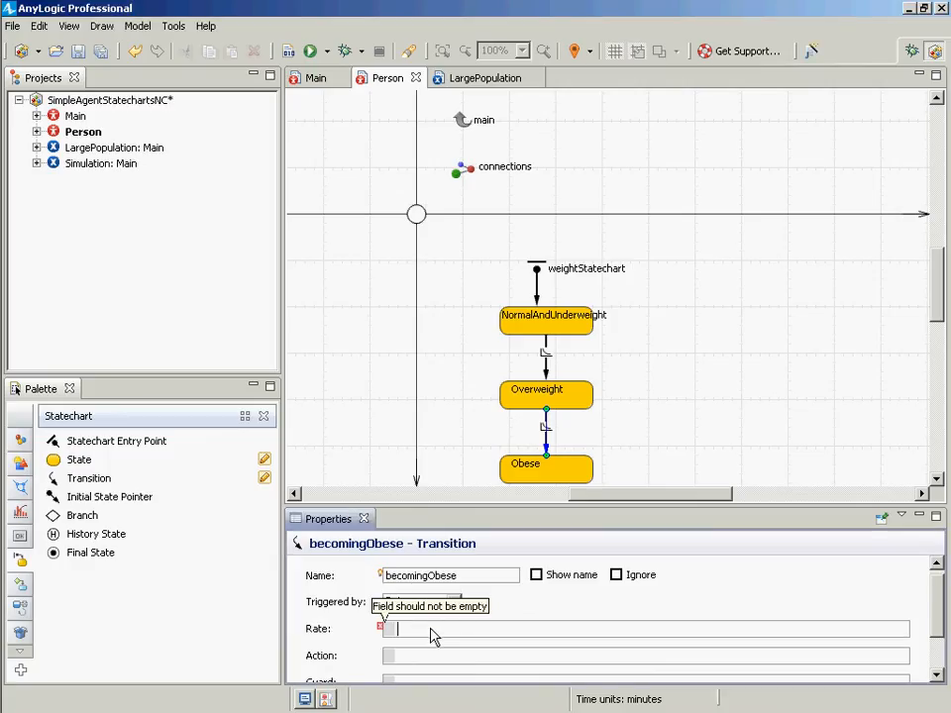
pyautogui.write('0')
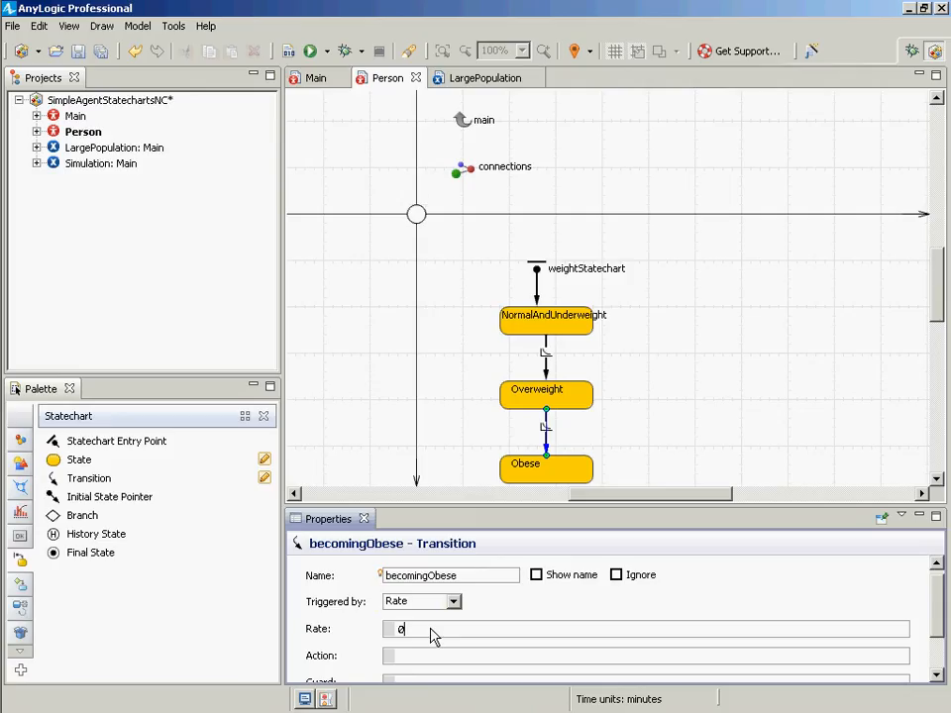
pyautogui.write('.1')
pyautogui.click(641, 420)
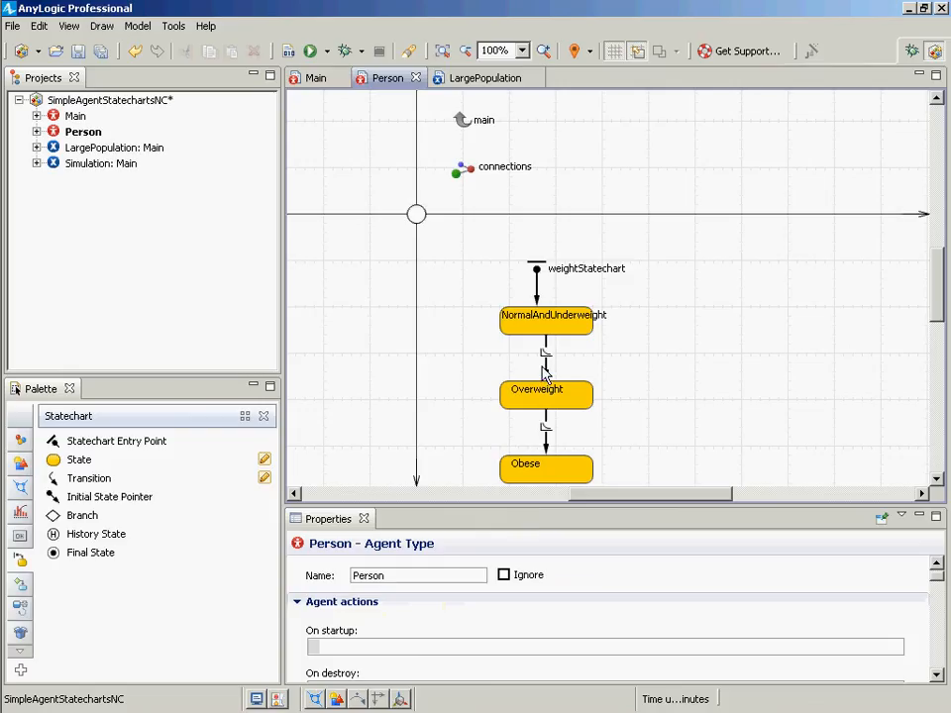
# - Check the rate values of the becomingOverweight and becomingObese transitions
pyautogui.click(546, 363)
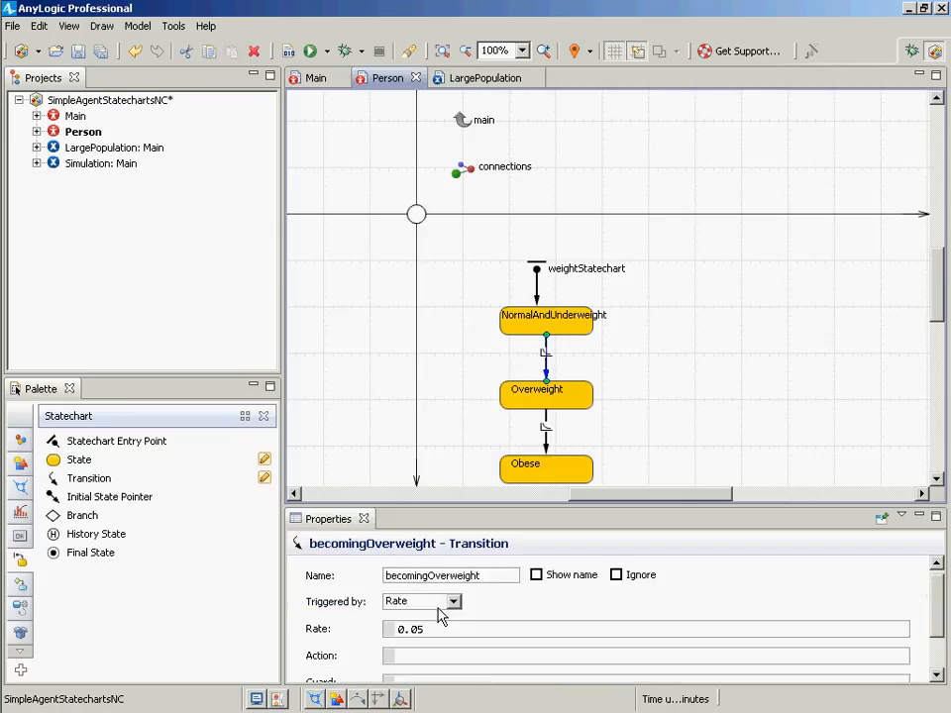
pyautogui.moveTo(435, 634); pyautogui.dragTo(386, 626)
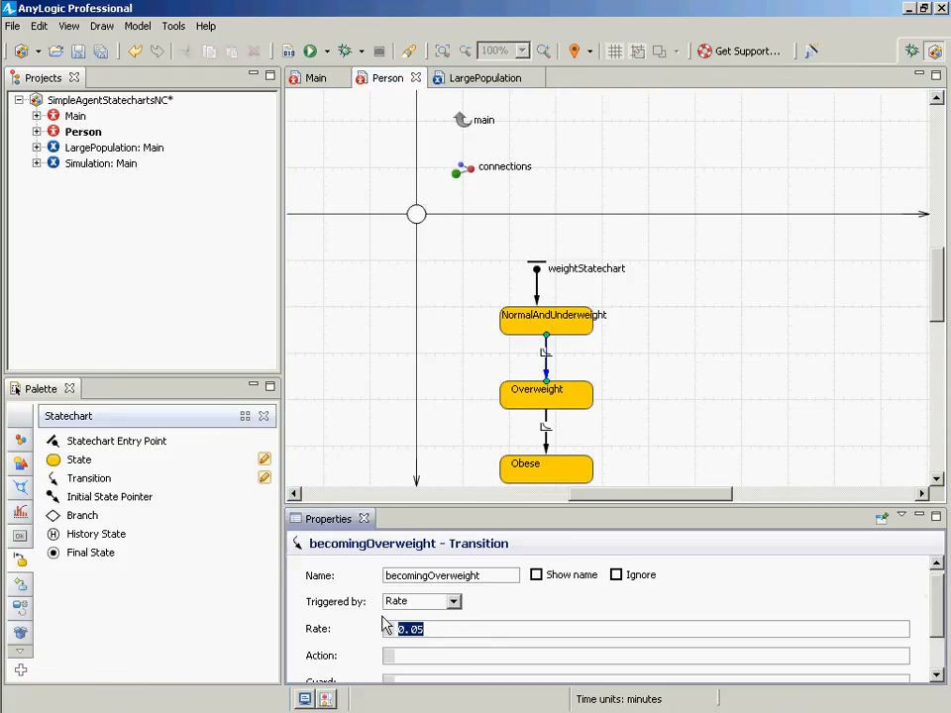
pyautogui.click(545, 431)
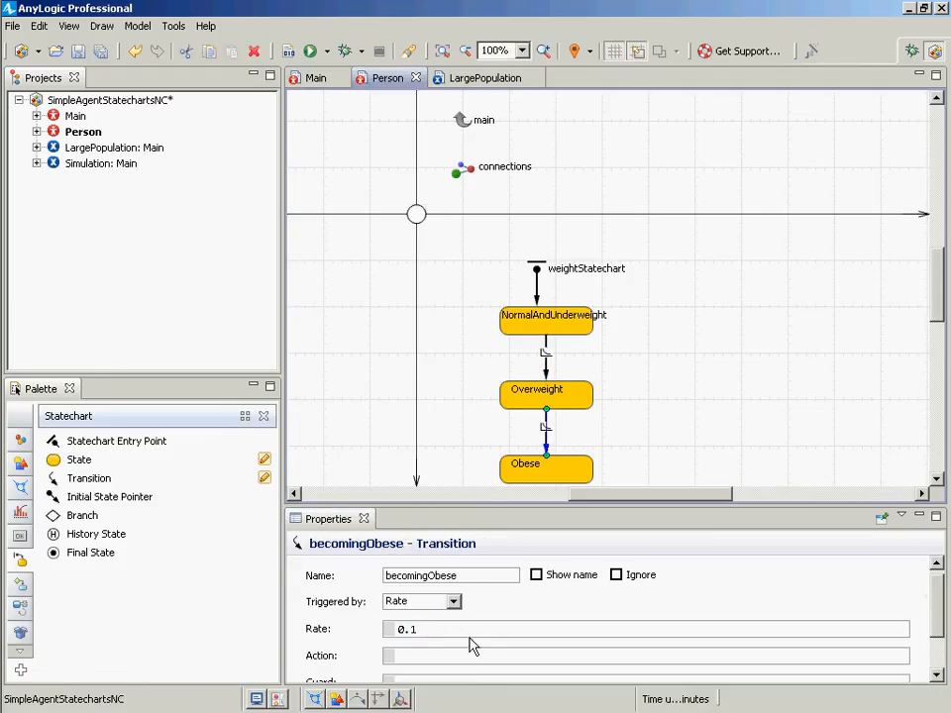
pyautogui.moveTo(439, 629); pyautogui.dragTo(403, 628)
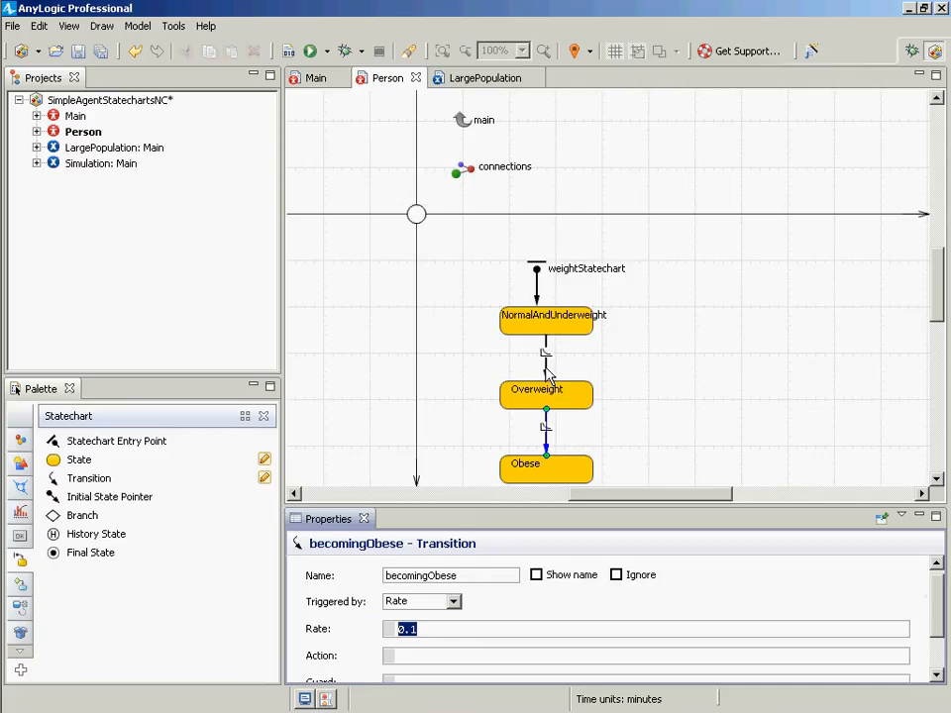
# - Shift both transitions slightly sideways so they line up vertically between the states
pyautogui.moveTo(547, 374); pyautogui.dragTo(527, 360)
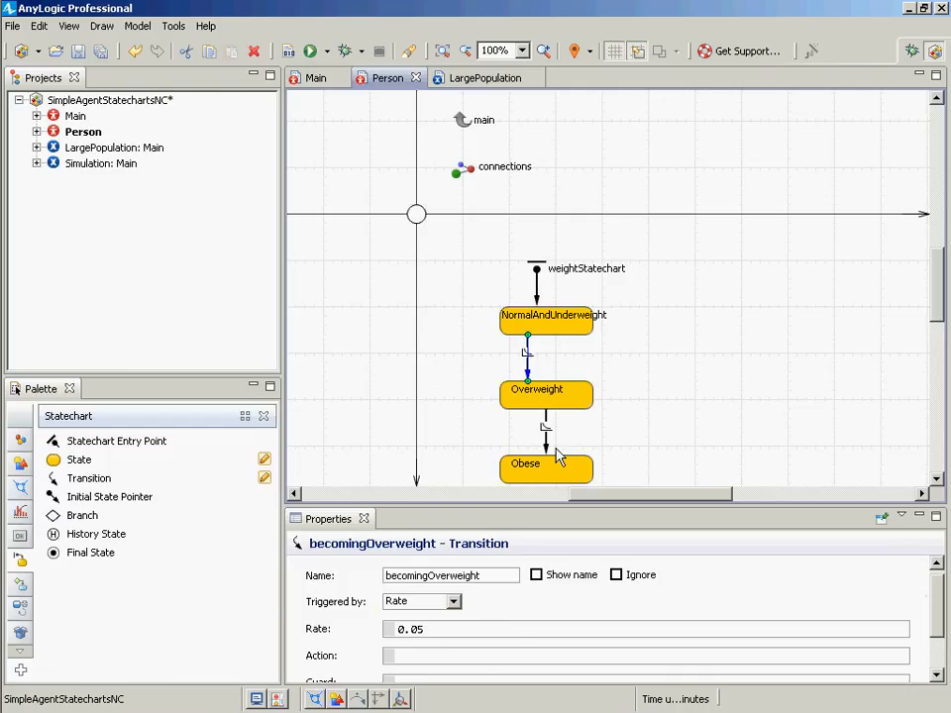
pyautogui.moveTo(546, 428)
pyautogui.mouseDown()
pyautogui.moveTo(520, 423)
pyautogui.moveTo(536, 426)
pyautogui.moveTo(530, 443)
pyautogui.moveTo(532, 427)
pyautogui.mouseUp()
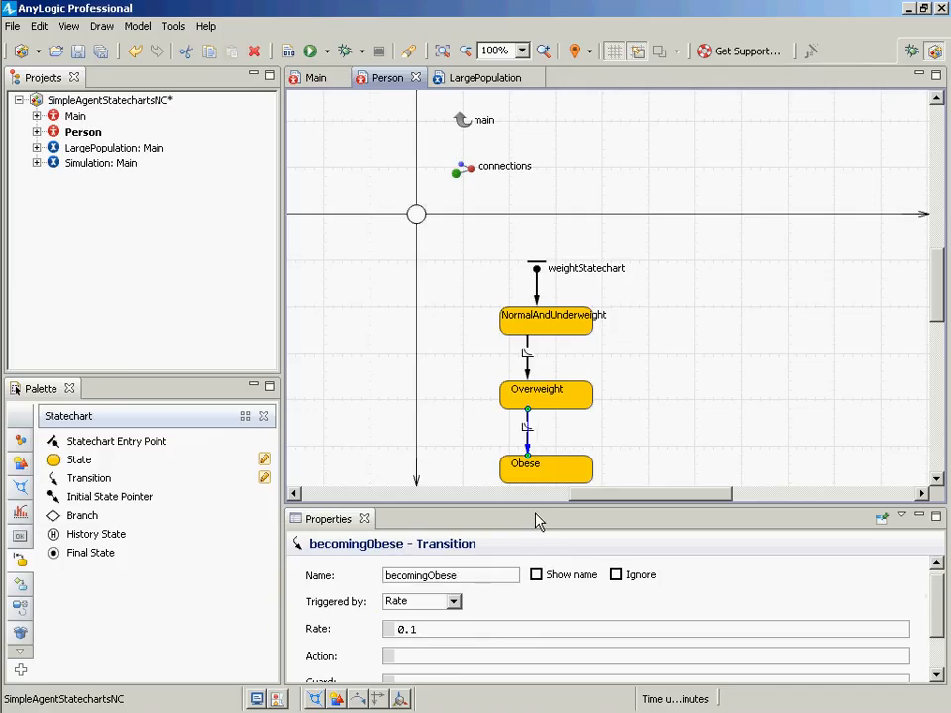
# - Show the names of becomingObese and becomingOverweight and move each label beside its transition arrow
pyautogui.click(536, 575)
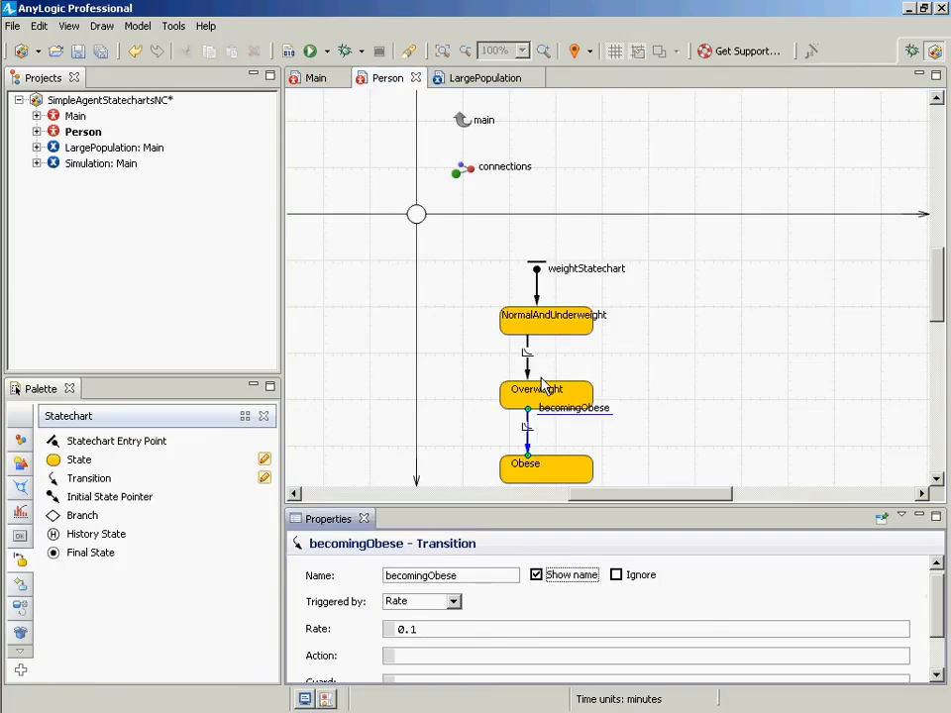
pyautogui.moveTo(569, 414); pyautogui.dragTo(479, 422)
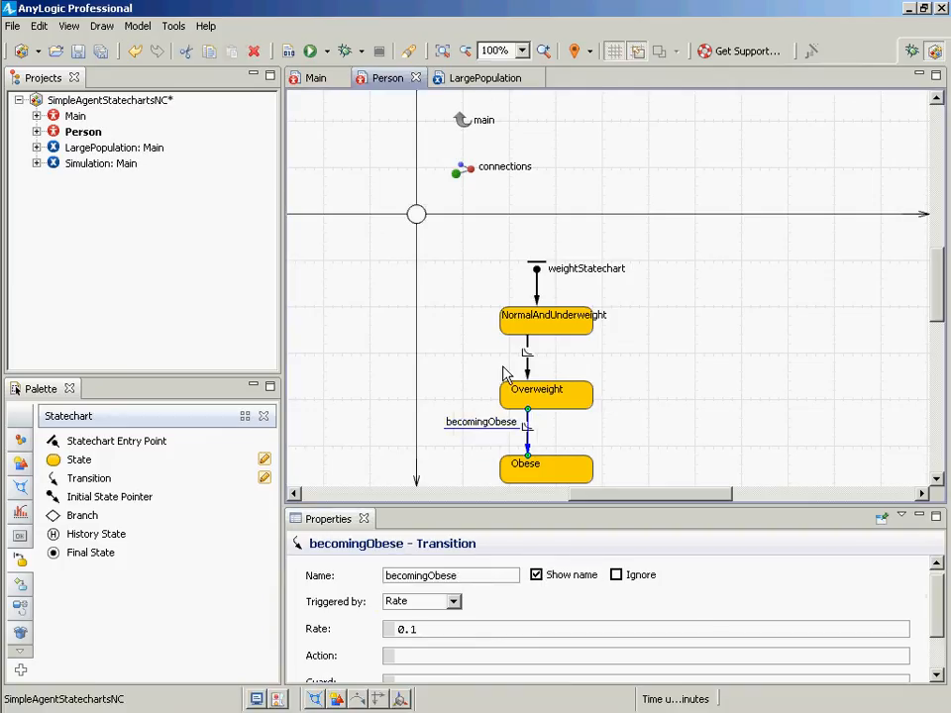
pyautogui.click(528, 351)
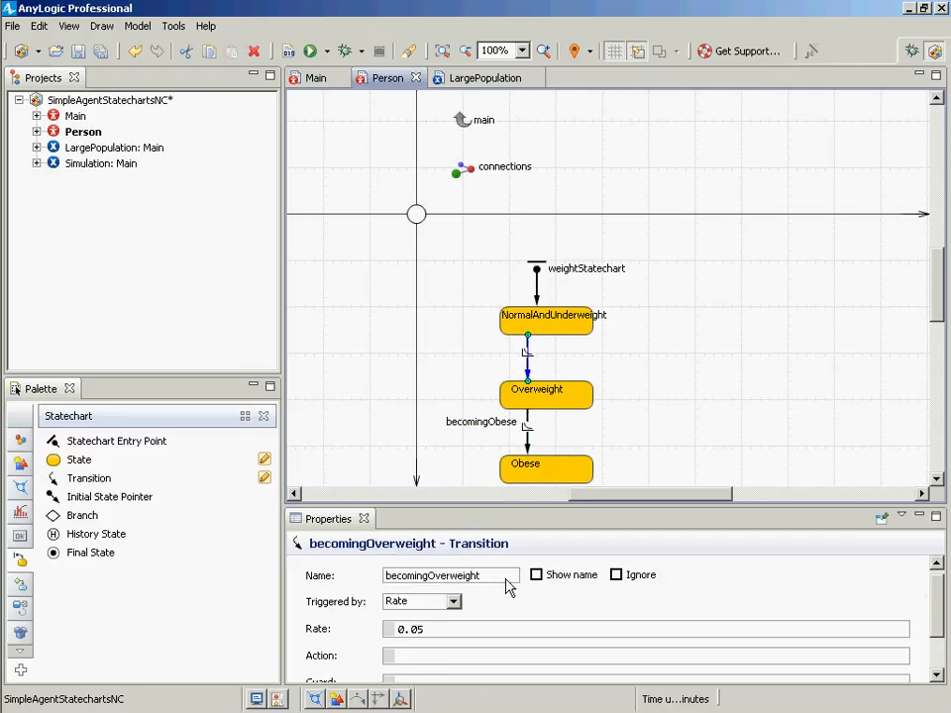
pyautogui.click(536, 574)
pyautogui.moveTo(554, 337); pyautogui.dragTo(445, 362)
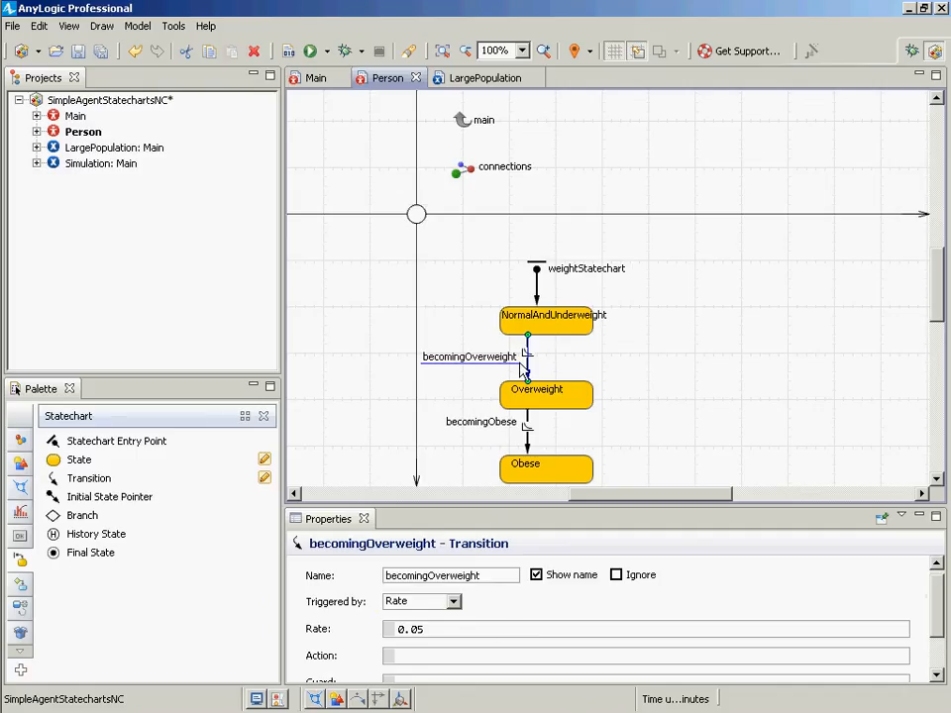
# - Save the model and build it
pyautogui.click(527, 452)
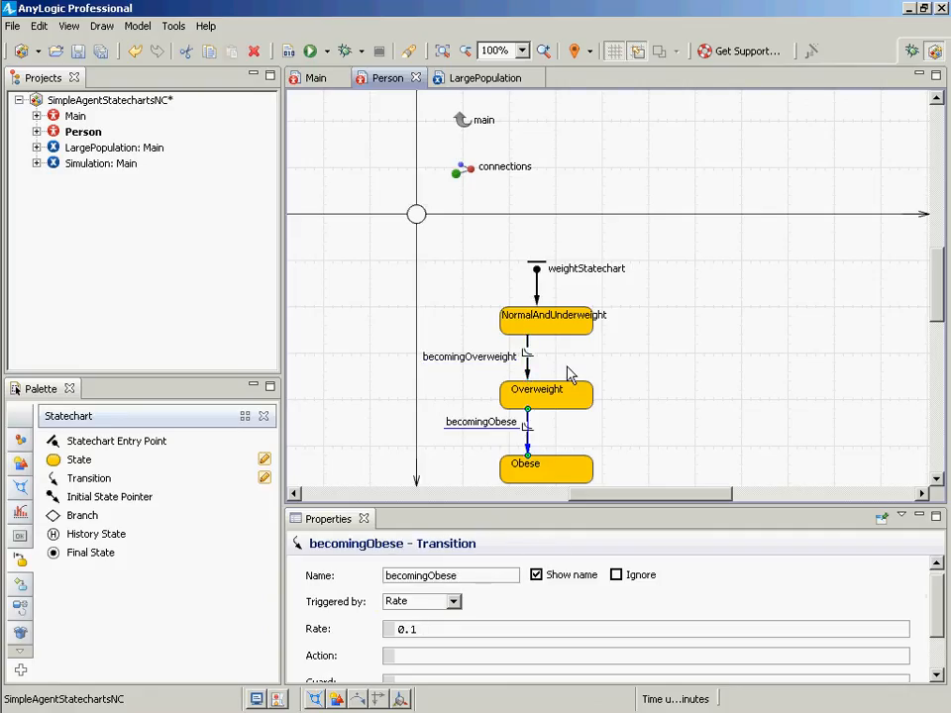
pyautogui.click(569, 399)
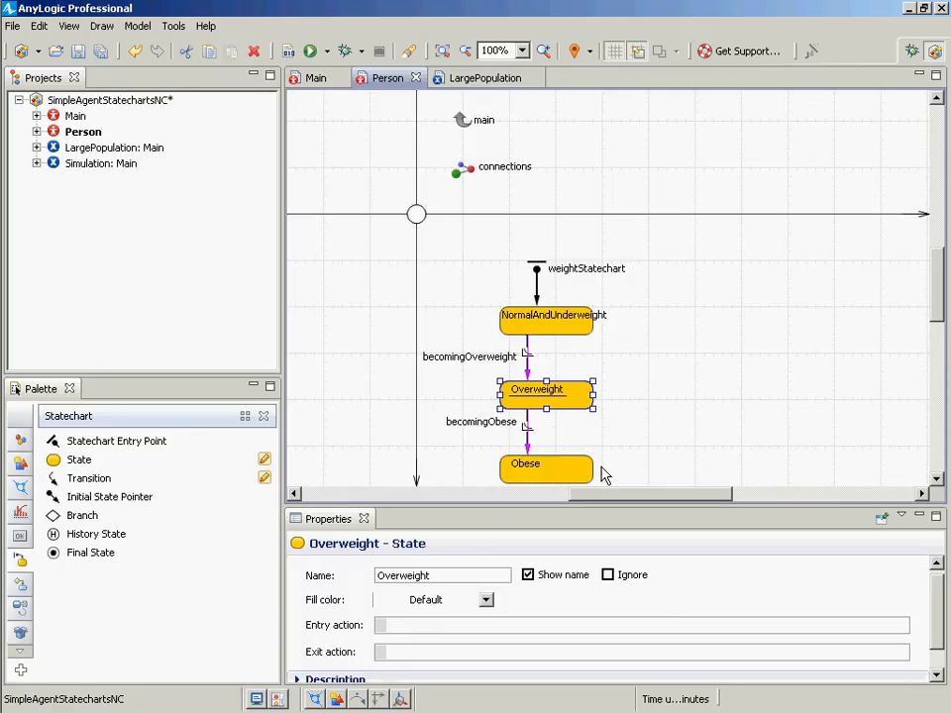
pyautogui.hotkey('ctrl', 's')
pyautogui.click(291, 56)
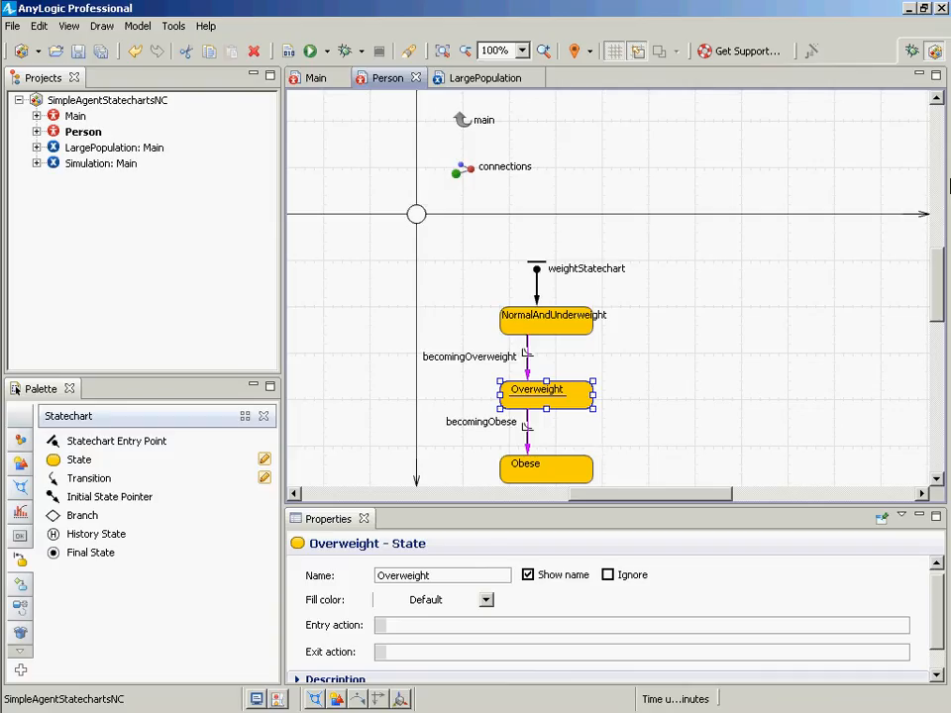
pyautogui.click(287, 52)
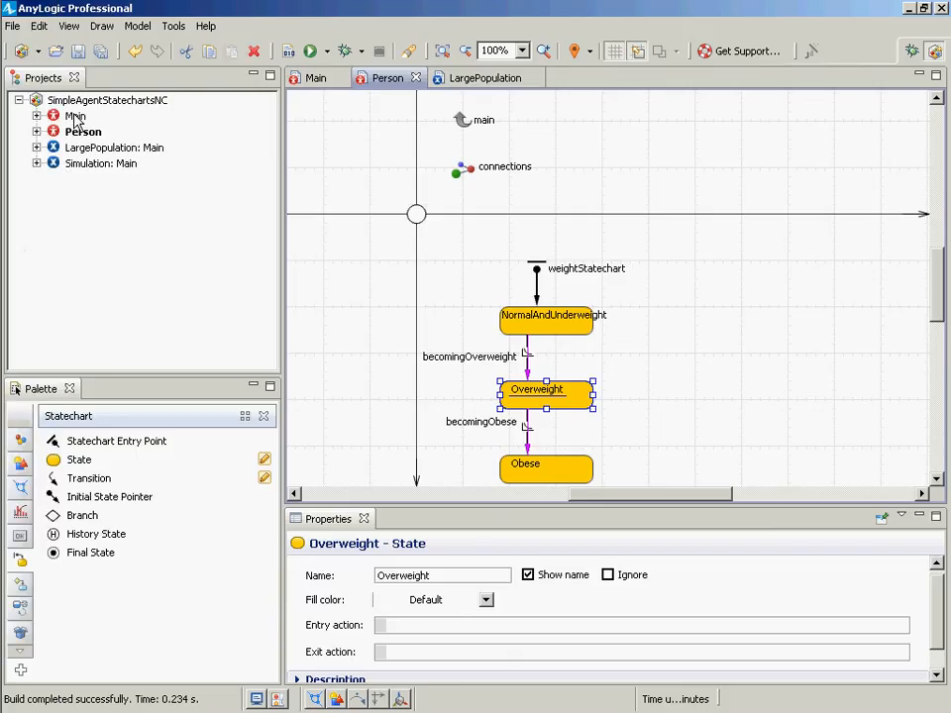
# - Set the model time units to years and save the model
pyautogui.click(49, 99)
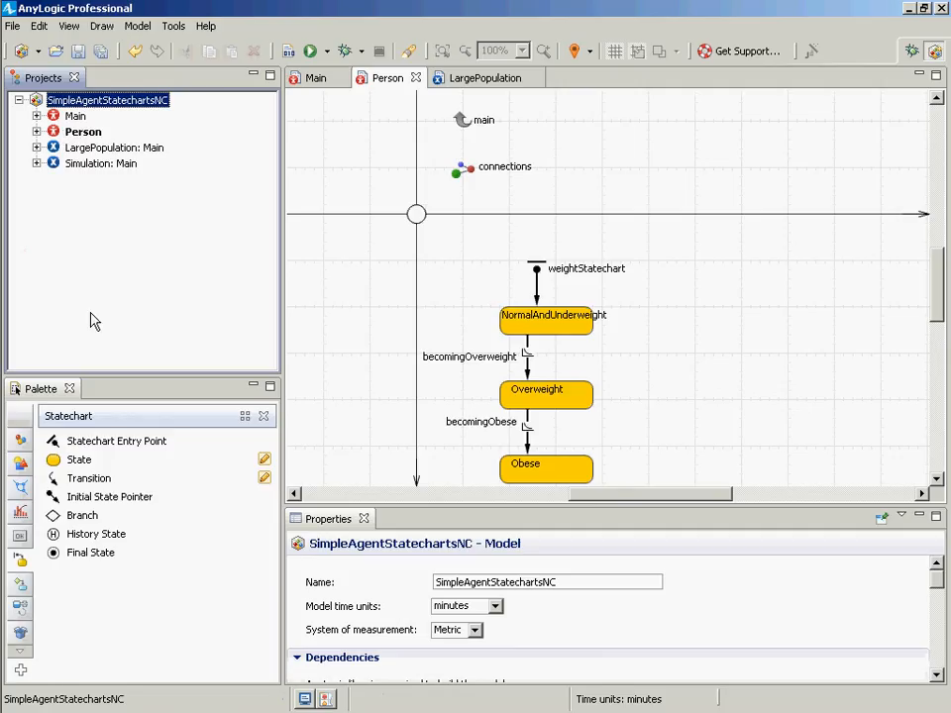
pyautogui.click(495, 608)
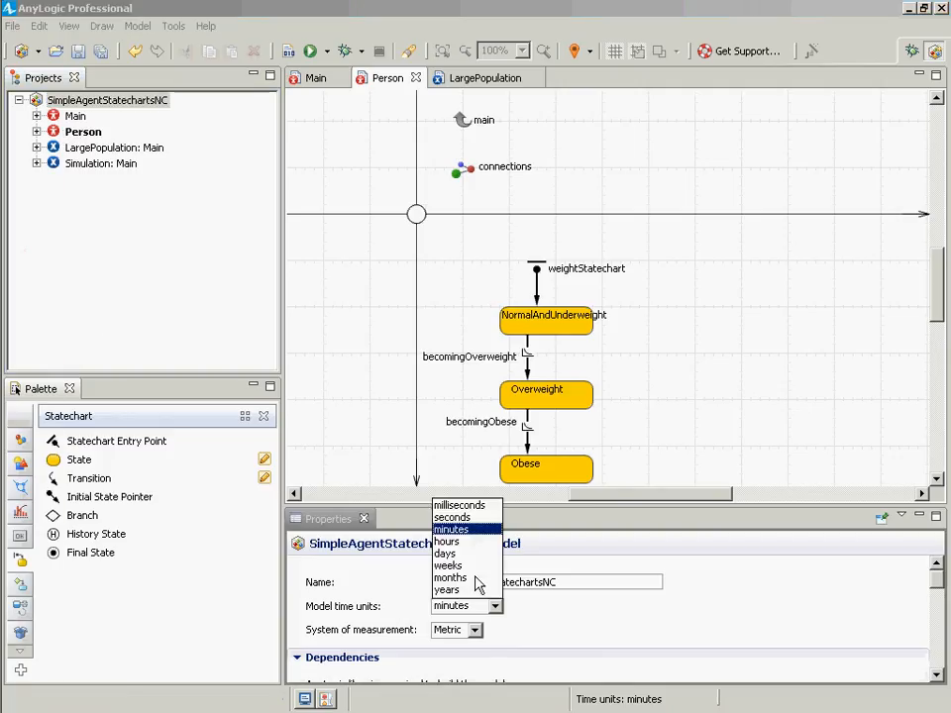
pyautogui.click(478, 591)
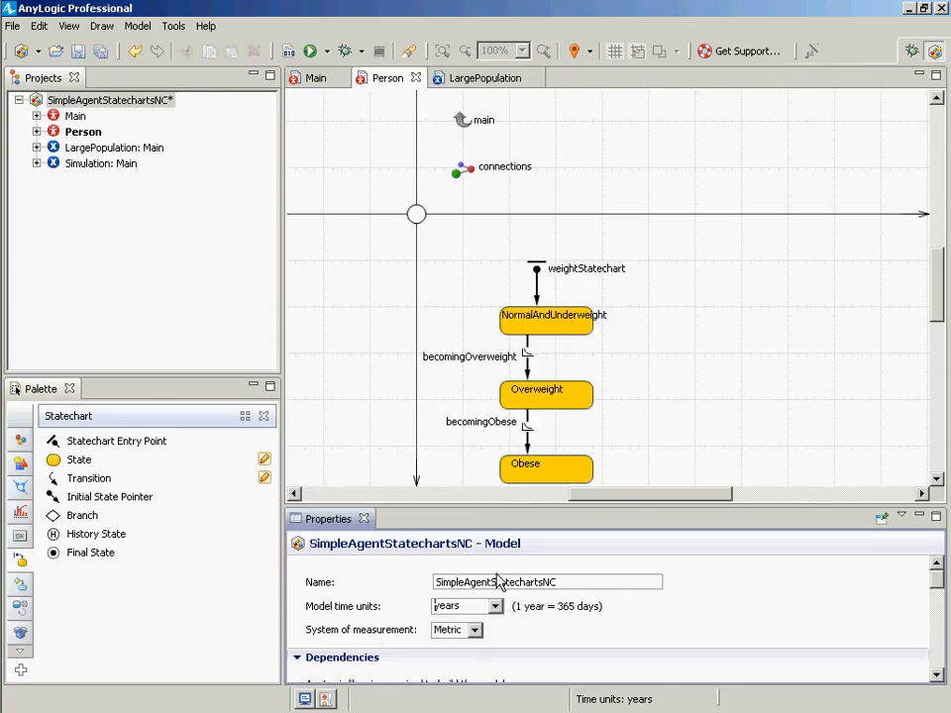
pyautogui.hotkey('ctrl', 's')
# - Run the Simulation experiment
pyautogui.click(117, 148)
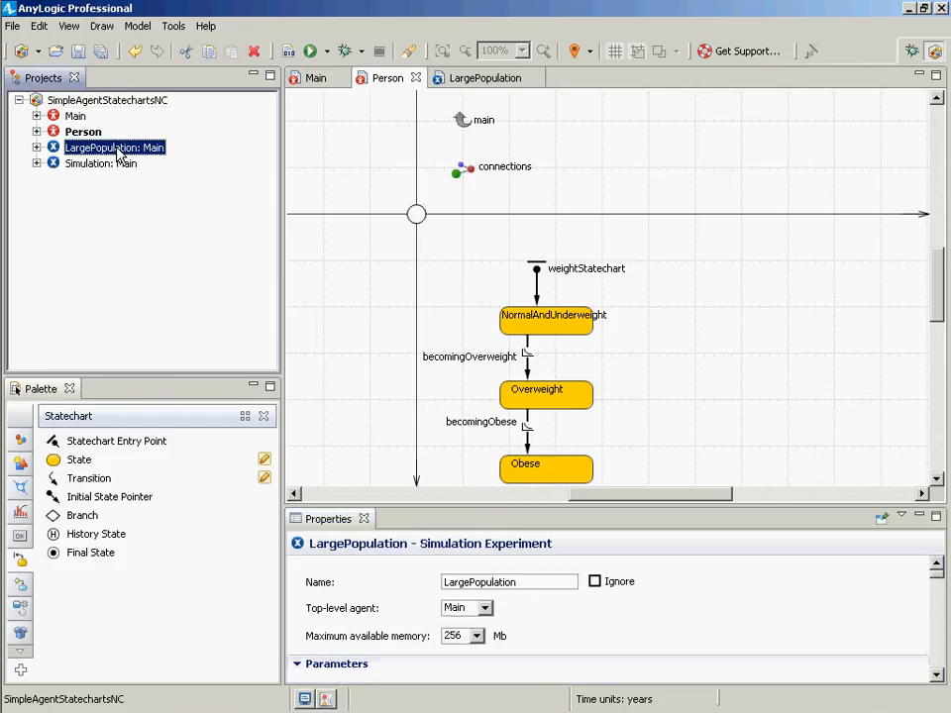
pyautogui.rightClick(121, 147)
pyautogui.rightClick(91, 161)
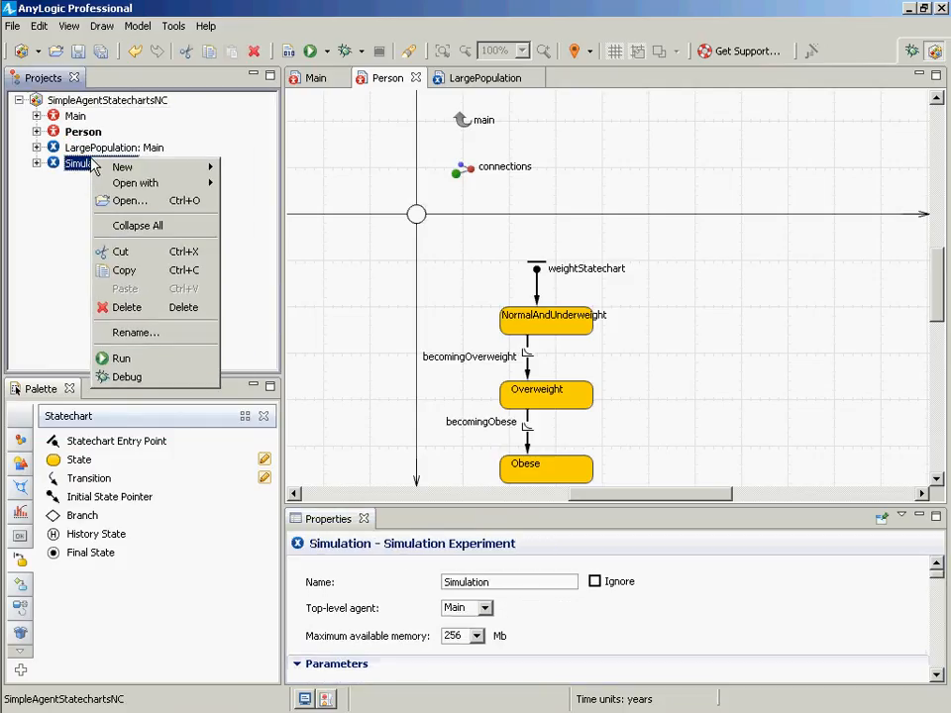
pyautogui.click(119, 358)
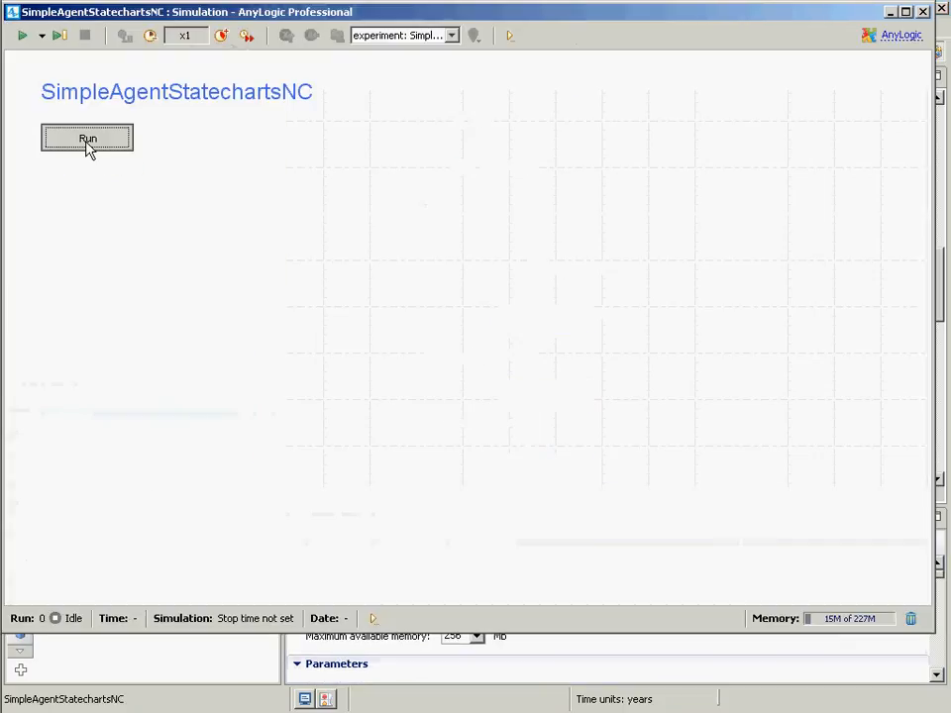
# - Start the simulation run and open the statechart view of the population agents
pyautogui.click(87, 144)
pyautogui.click(409, 38)
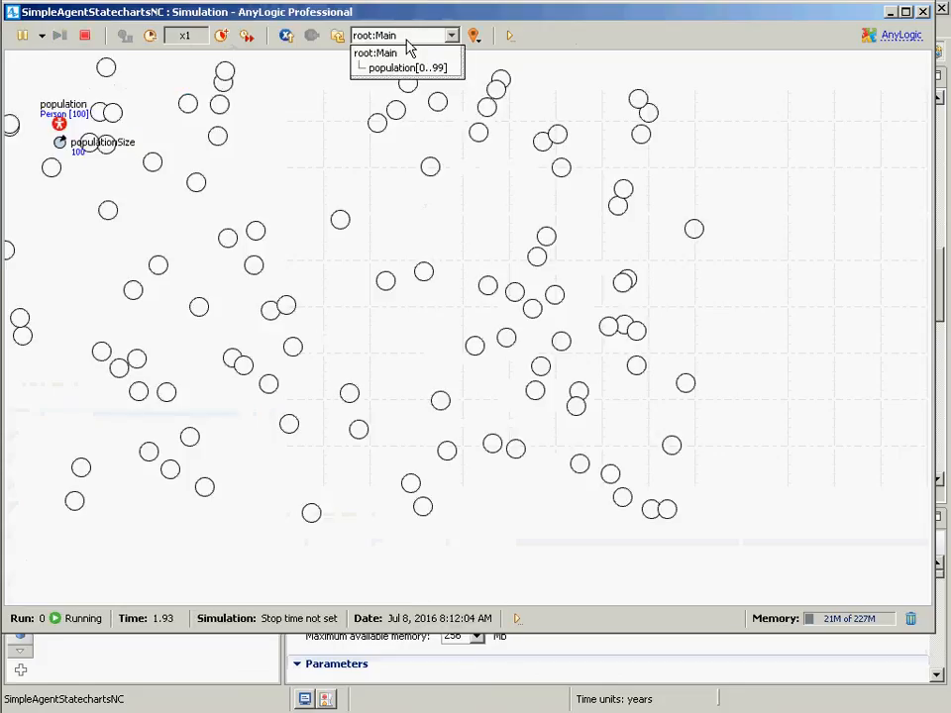
pyautogui.click(409, 68)
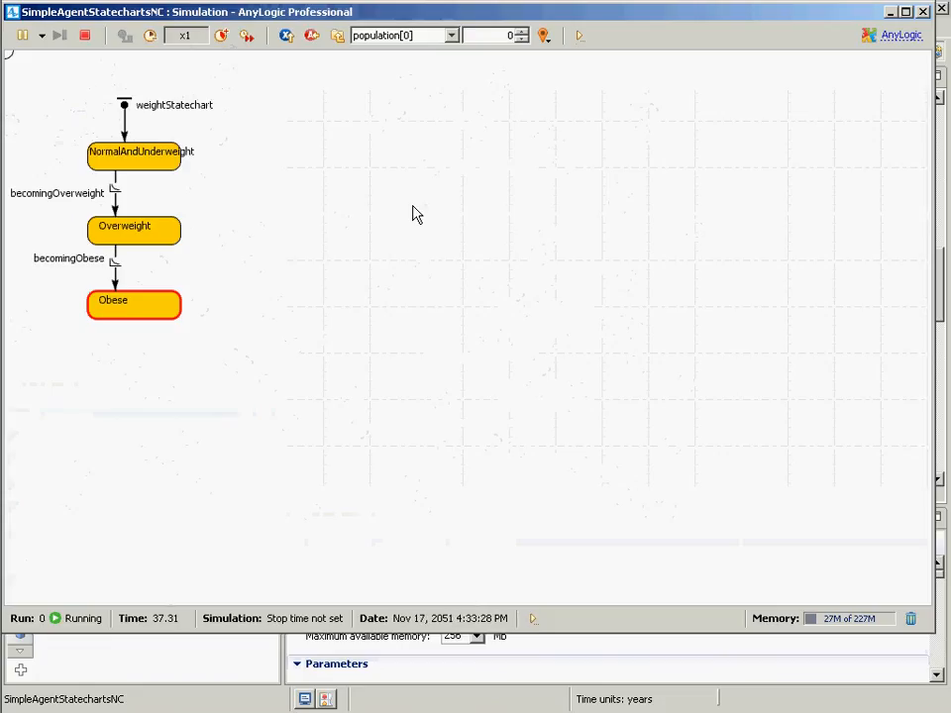
# - Step through individual agents population[0] to population[11] to examine their current weight states
pyautogui.click(522, 32)
pyautogui.click(522, 32)
pyautogui.click(521, 32)
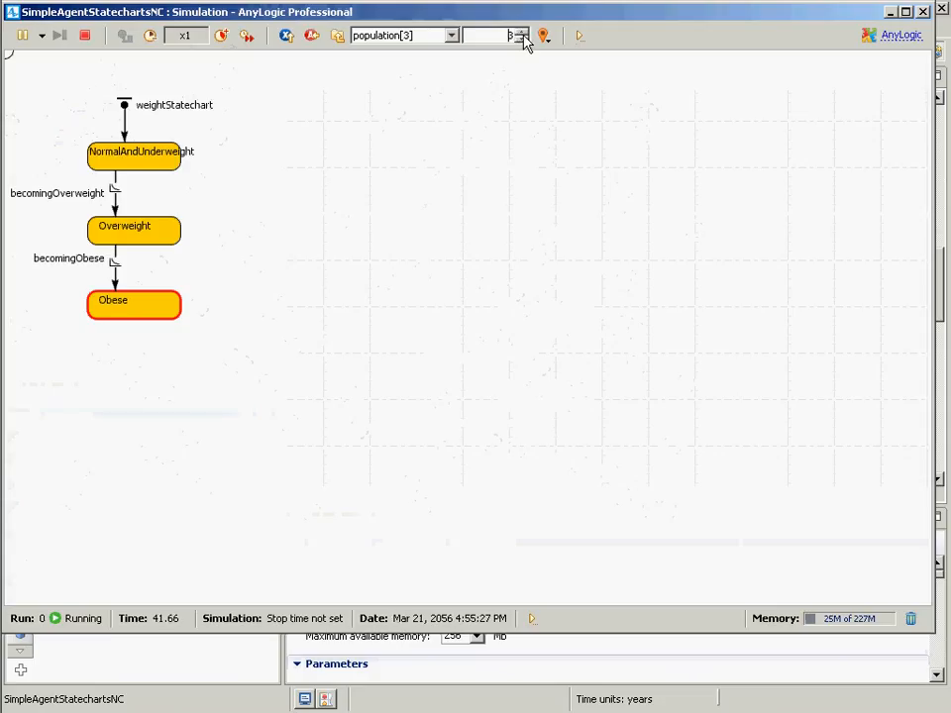
pyautogui.click(522, 33)
pyautogui.click(522, 33)
pyautogui.click(522, 33)
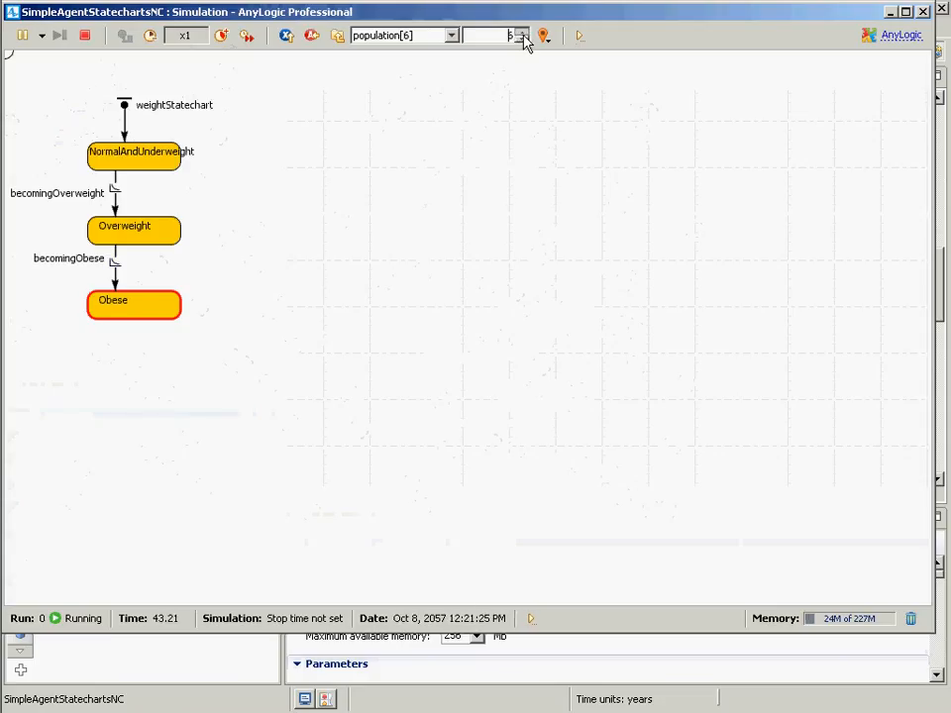
pyautogui.click(522, 33)
pyautogui.click(522, 33)
pyautogui.click(522, 40)
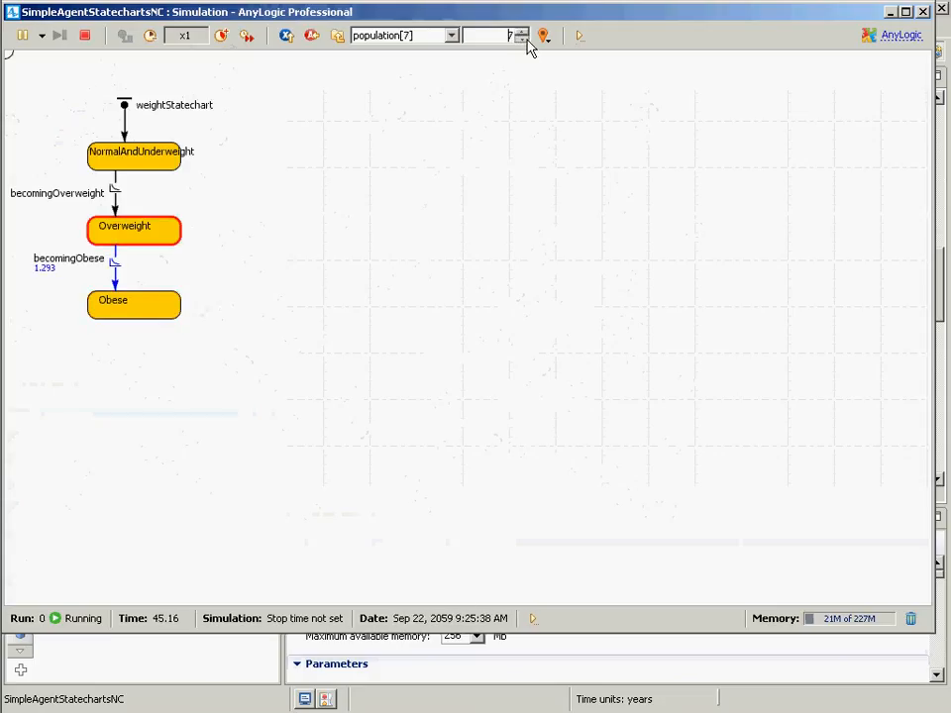
pyautogui.click(522, 40)
pyautogui.click(522, 33)
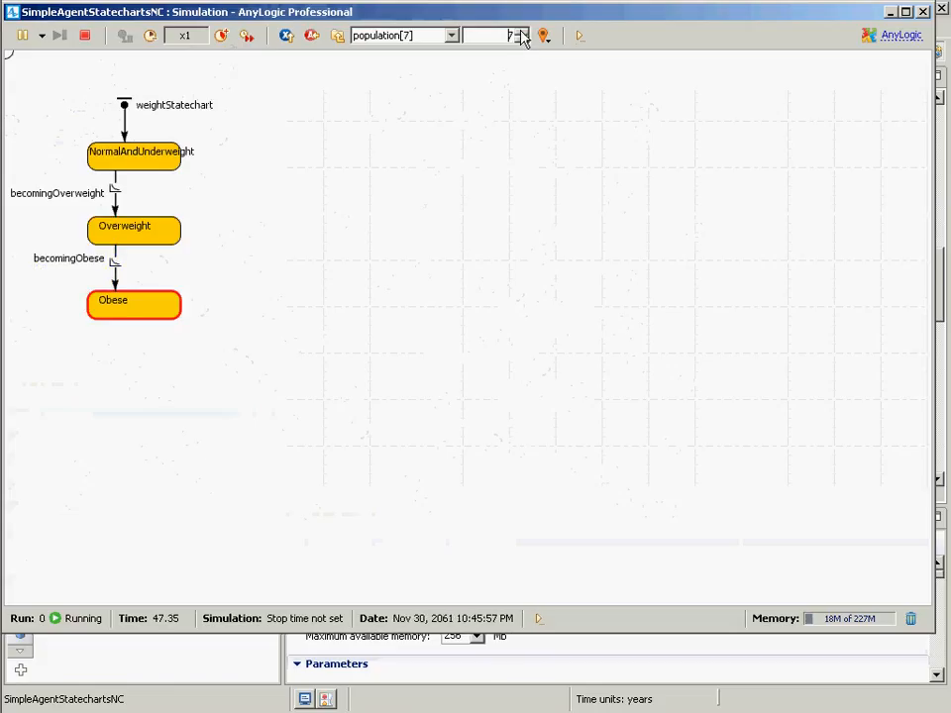
pyautogui.click(522, 33)
pyautogui.click(521, 33)
pyautogui.click(522, 33)
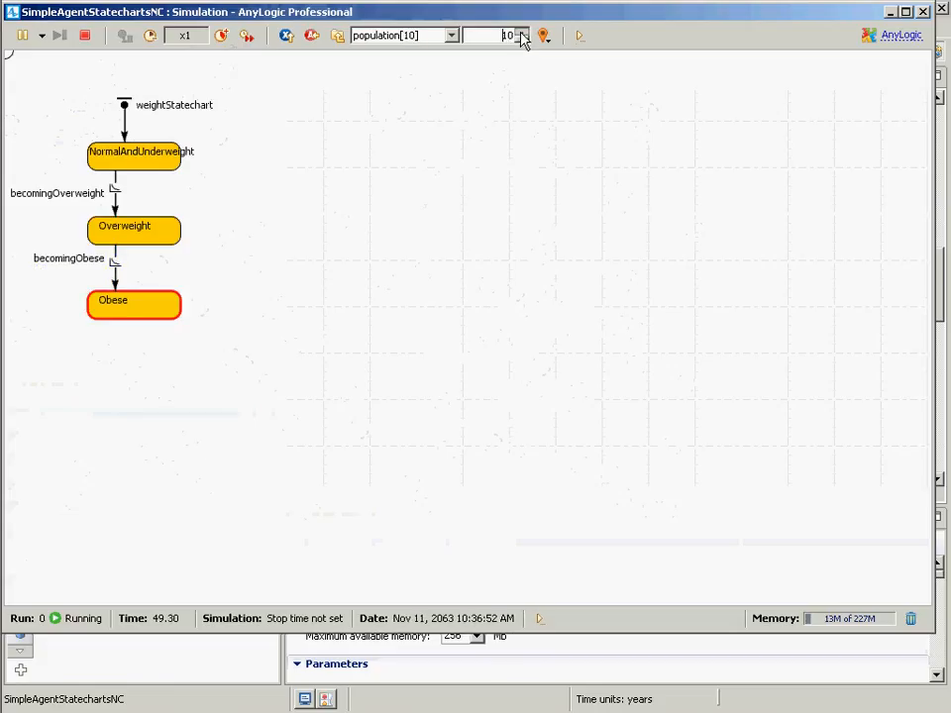
pyautogui.click(522, 33)
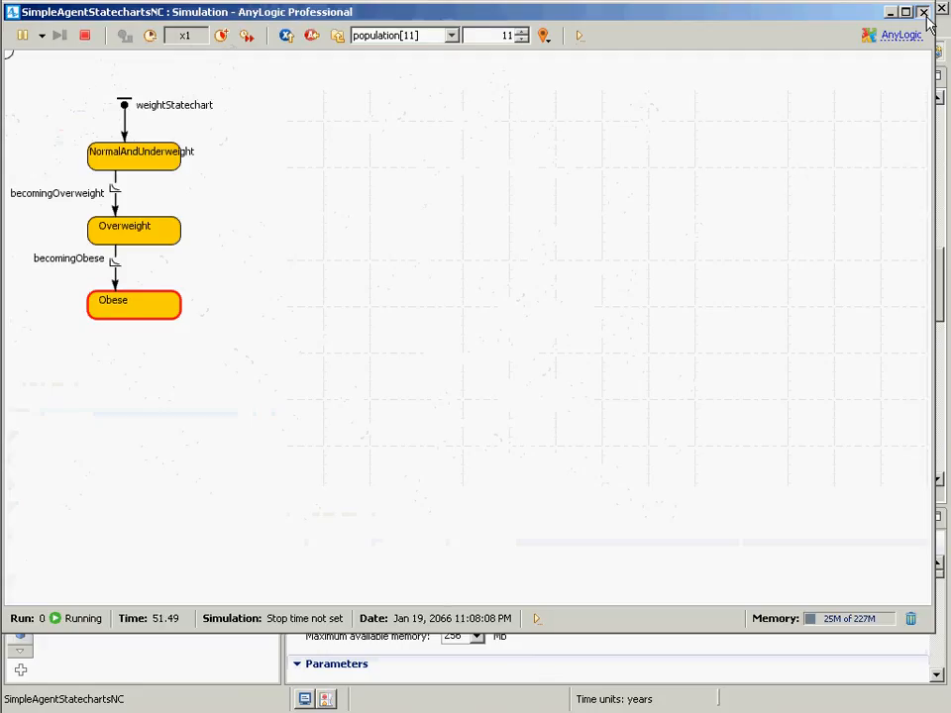
# - Return to Main, reopen the population agents and step to population[3]
pyautogui.click(338, 36)
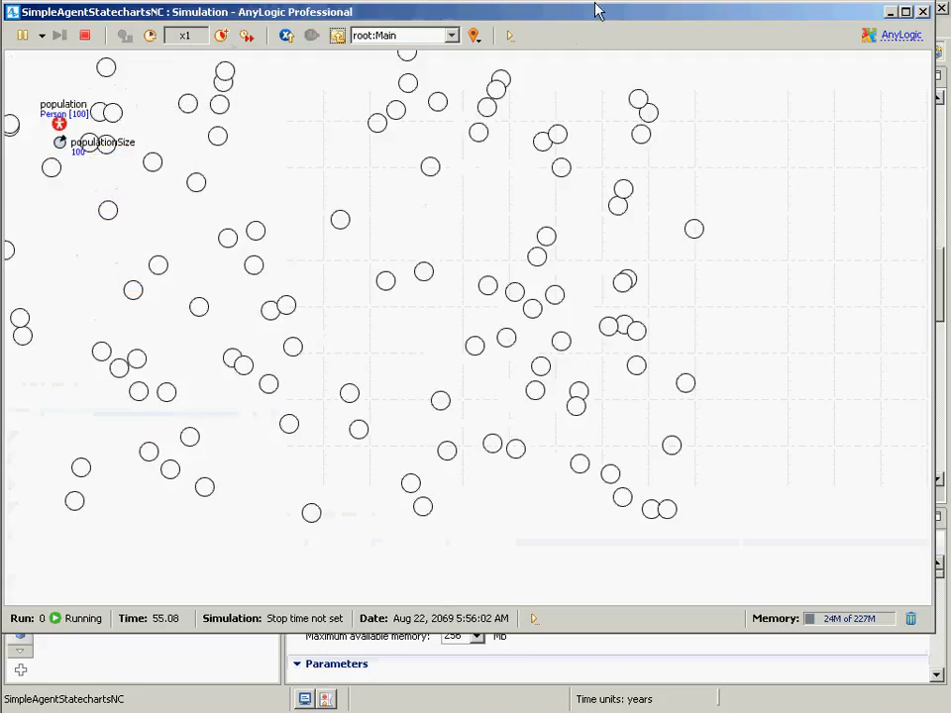
pyautogui.click(396, 36)
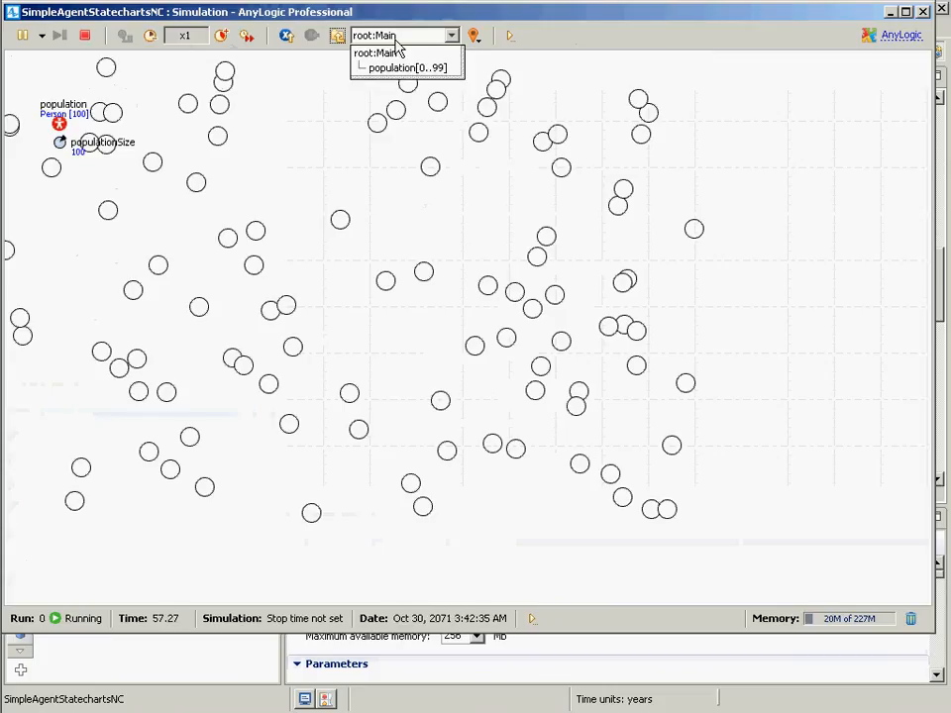
pyautogui.click(396, 69)
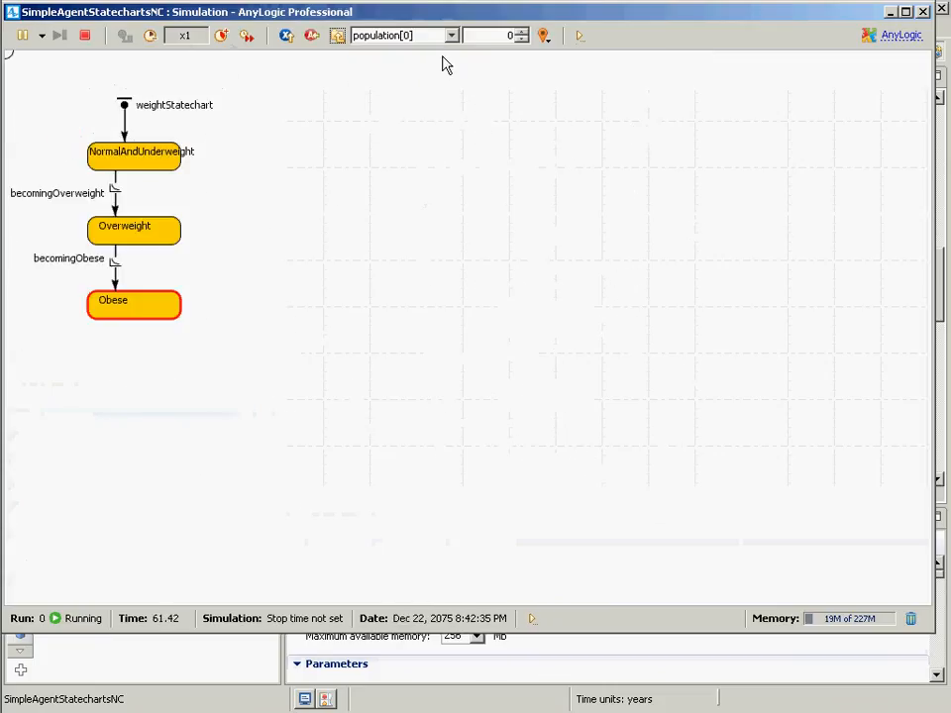
pyautogui.click(525, 32)
pyautogui.click(525, 33)
pyautogui.click(525, 33)
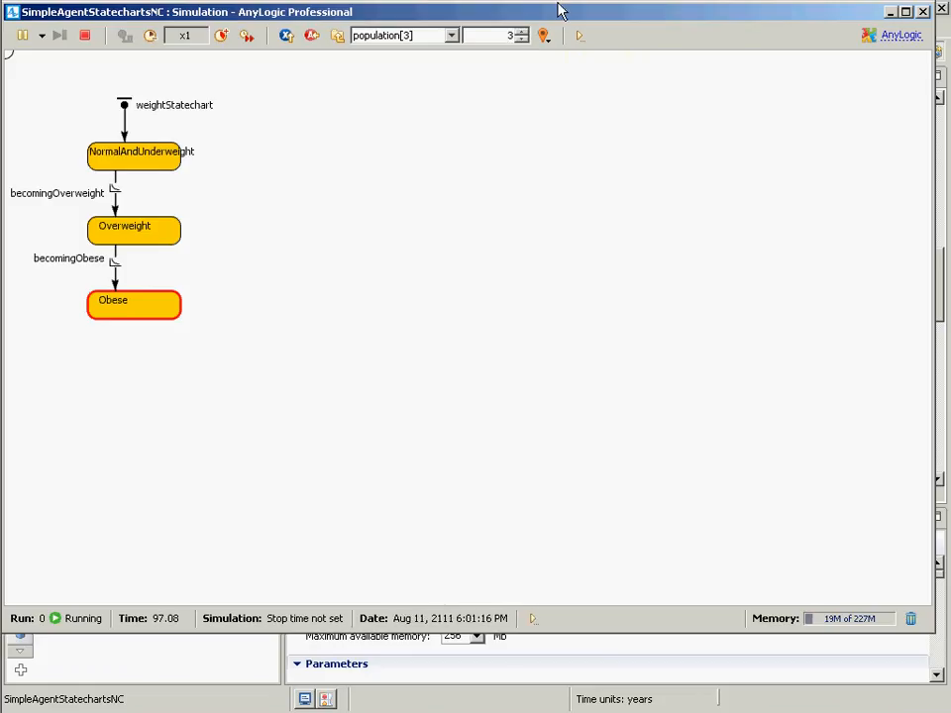
# - Stop the run, start a new run and open the statechart of population[0]
pyautogui.click(85, 35)
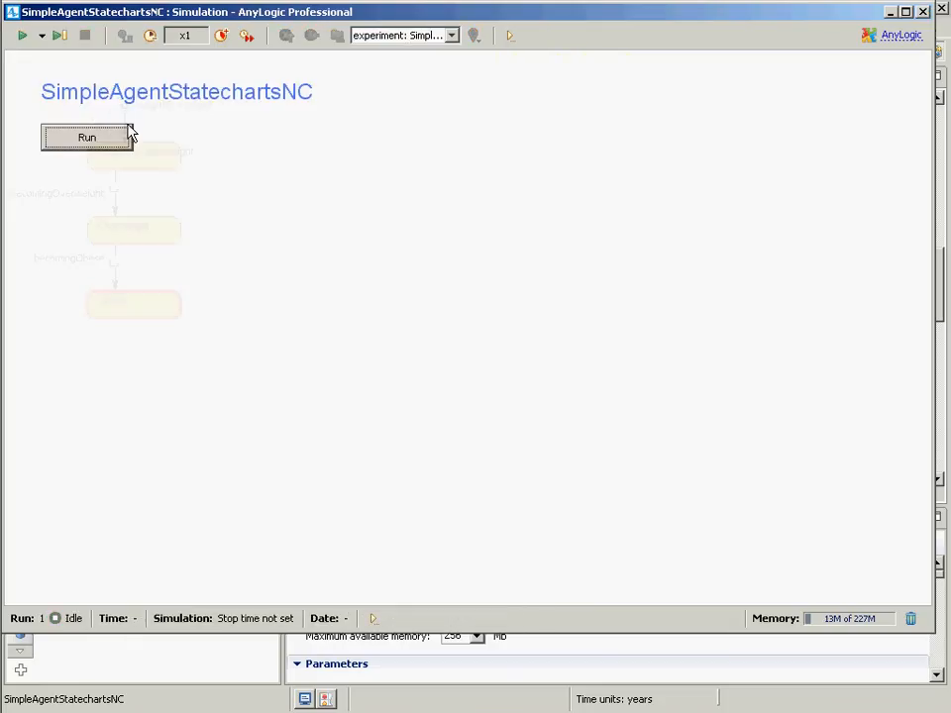
pyautogui.click(107, 141)
pyautogui.click(436, 35)
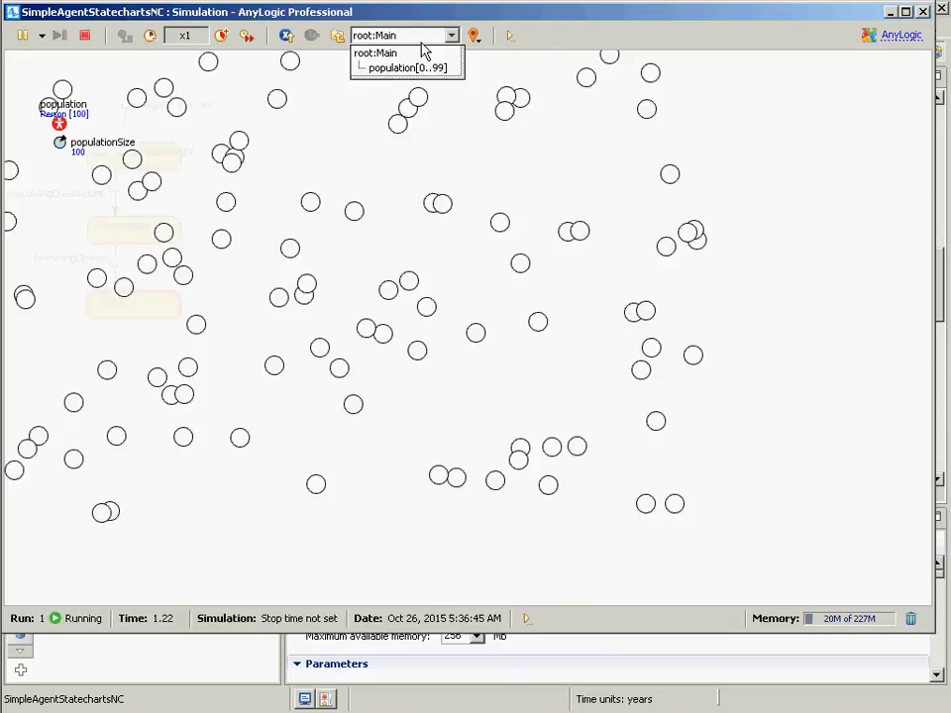
pyautogui.click(406, 68)
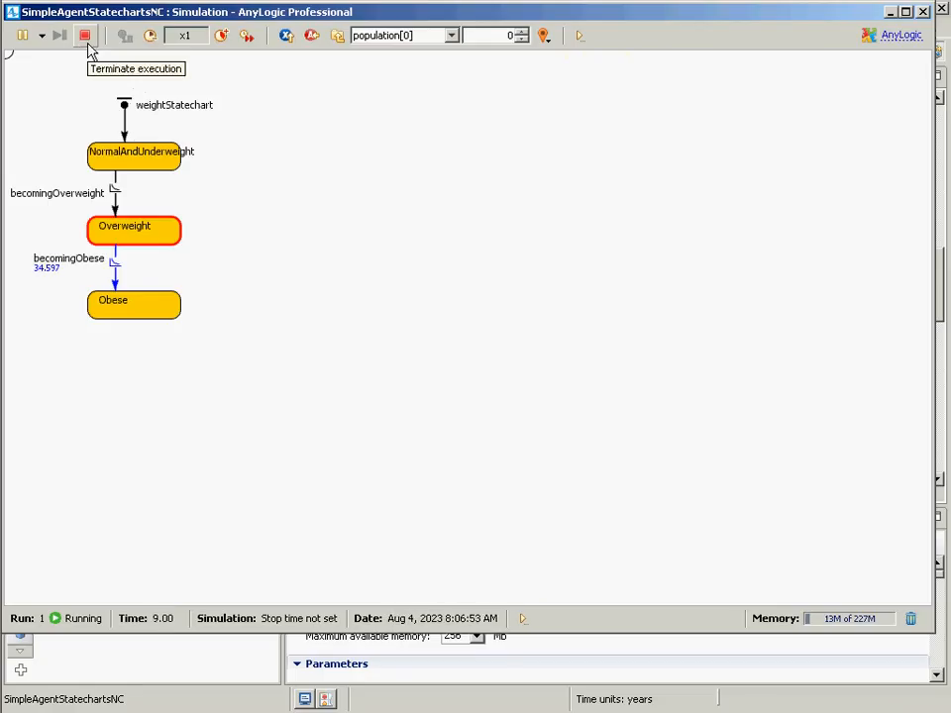
# - Restart the simulation, step through agents population[0] to population[5], and close the simulation window
pyautogui.click(87, 43)
pyautogui.click(87, 136)
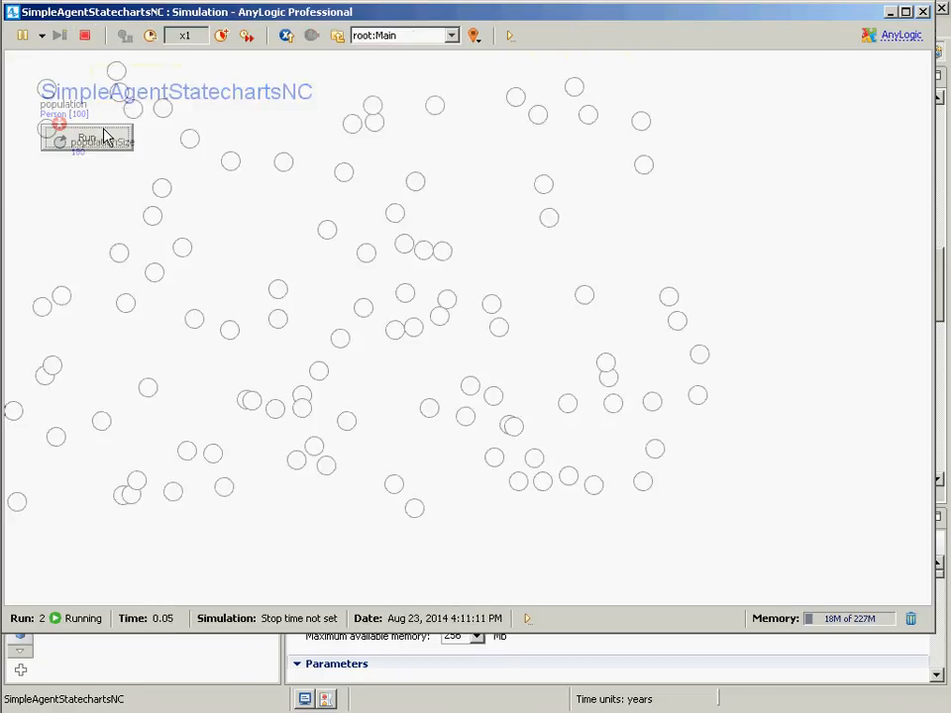
pyautogui.click(404, 37)
pyautogui.click(386, 68)
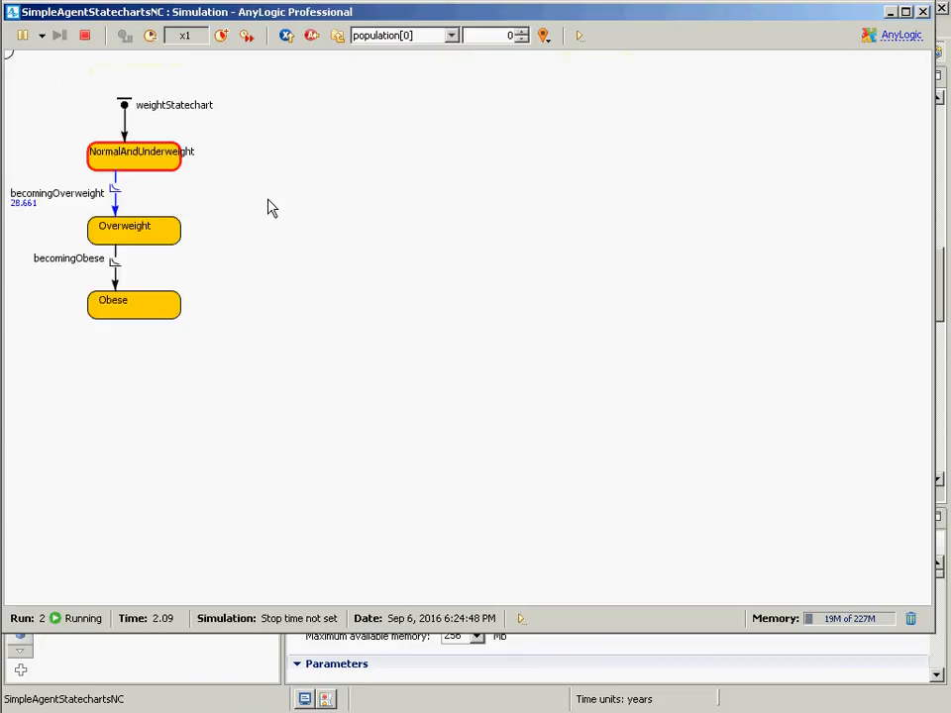
pyautogui.click(522, 31)
pyautogui.click(522, 31)
pyautogui.click(522, 32)
pyautogui.click(522, 32)
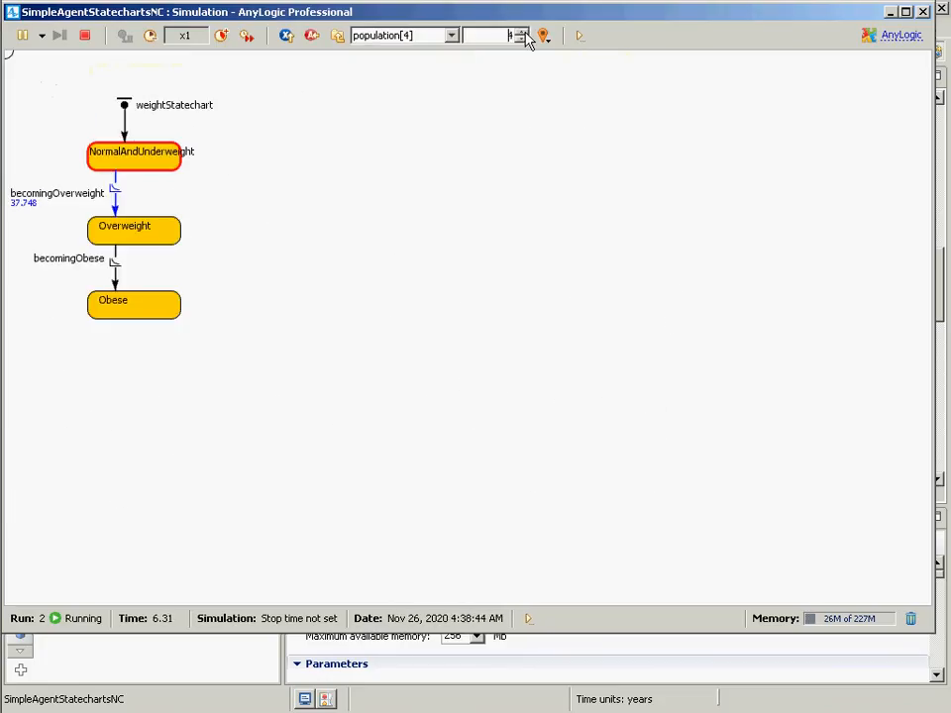
pyautogui.click(522, 32)
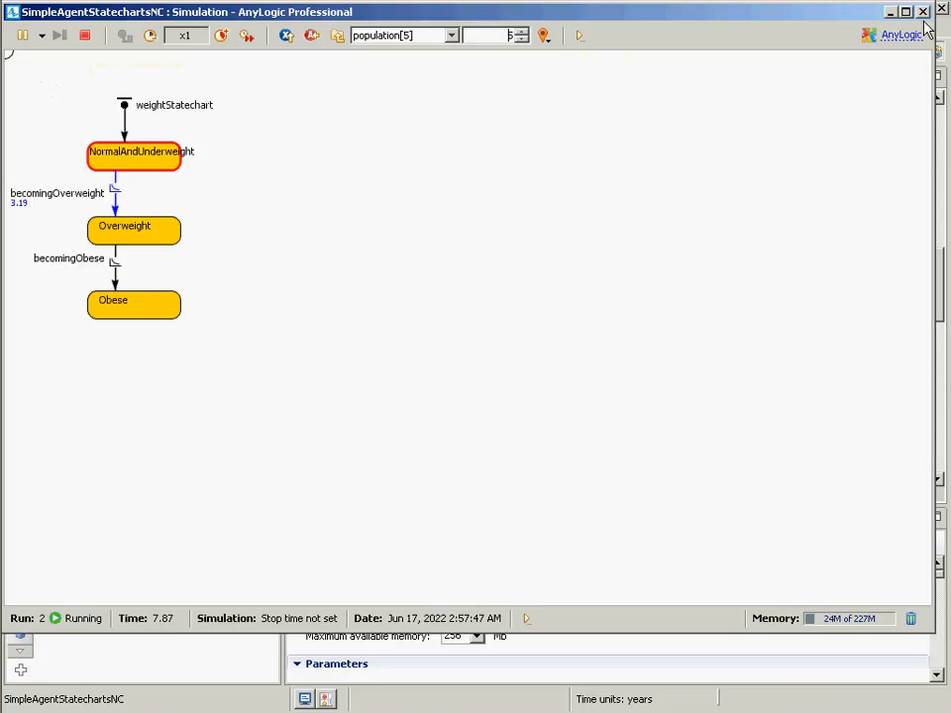
pyautogui.click(923, 13)
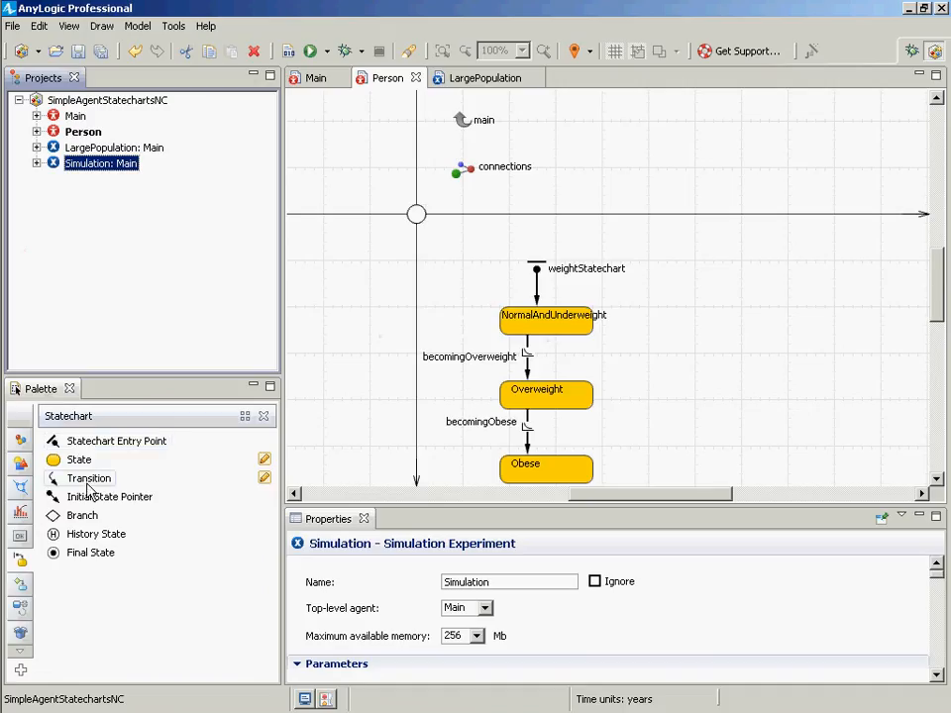
# - Add a transition in Person's statechart from Overweight back up to NormalAndUnderweight
pyautogui.click(99, 51)
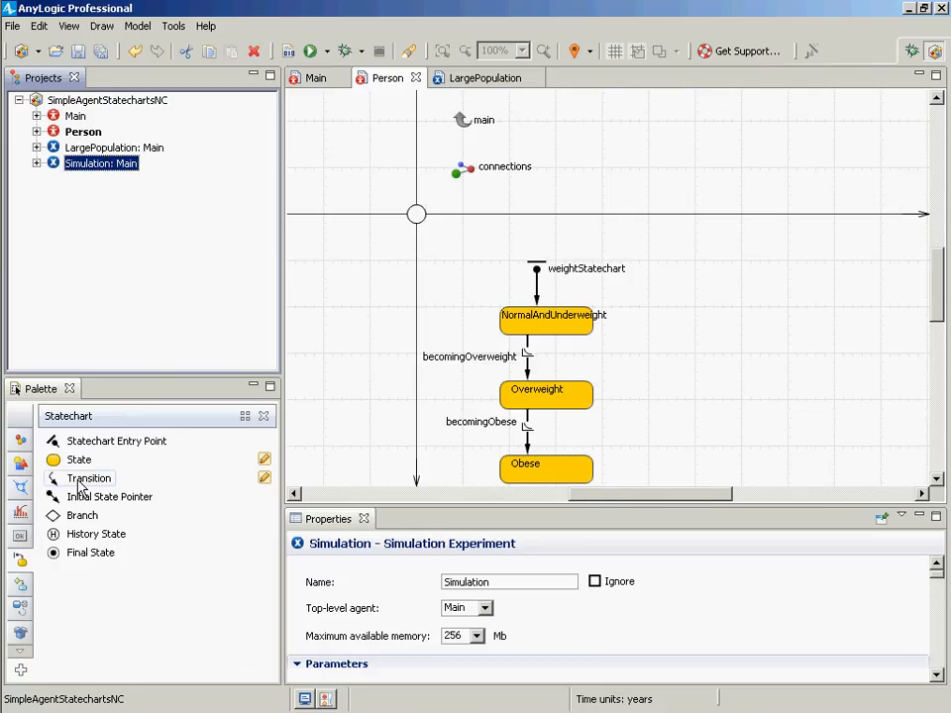
pyautogui.moveTo(84, 478); pyautogui.dragTo(563, 329)
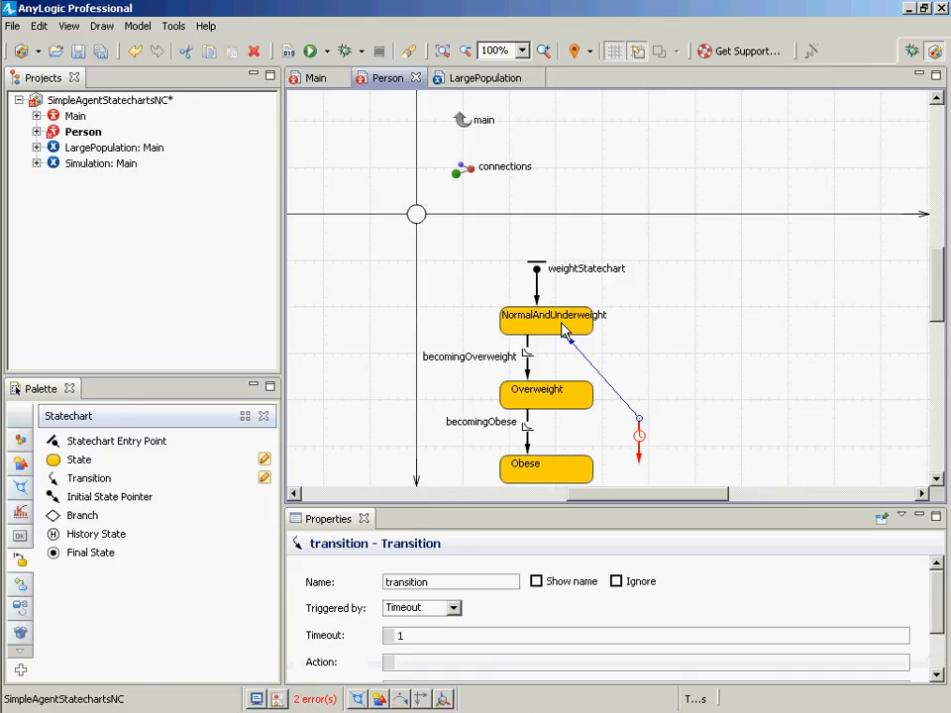
pyautogui.moveTo(641, 421); pyautogui.dragTo(564, 394)
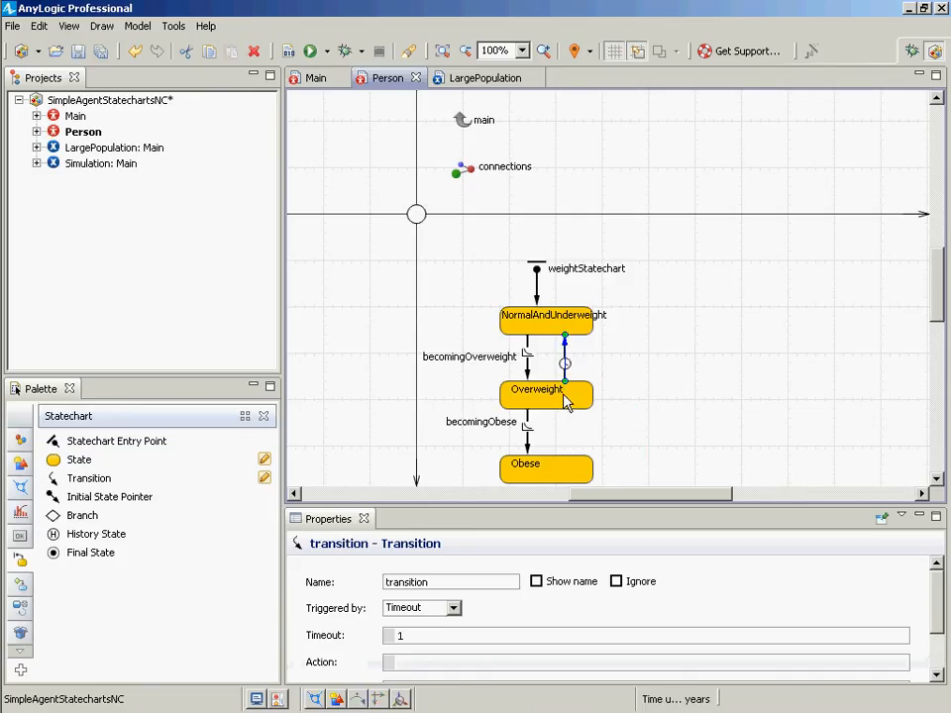
# - Name the new transition lostOverweight
pyautogui.click(441, 583)
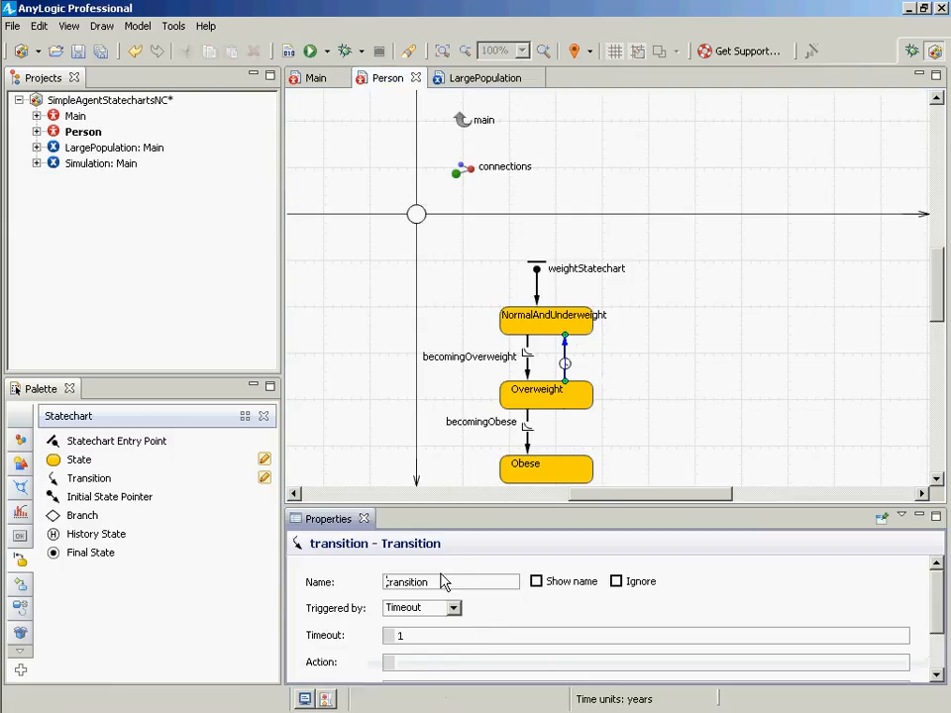
pyautogui.moveTo(441, 583); pyautogui.dragTo(386, 582)
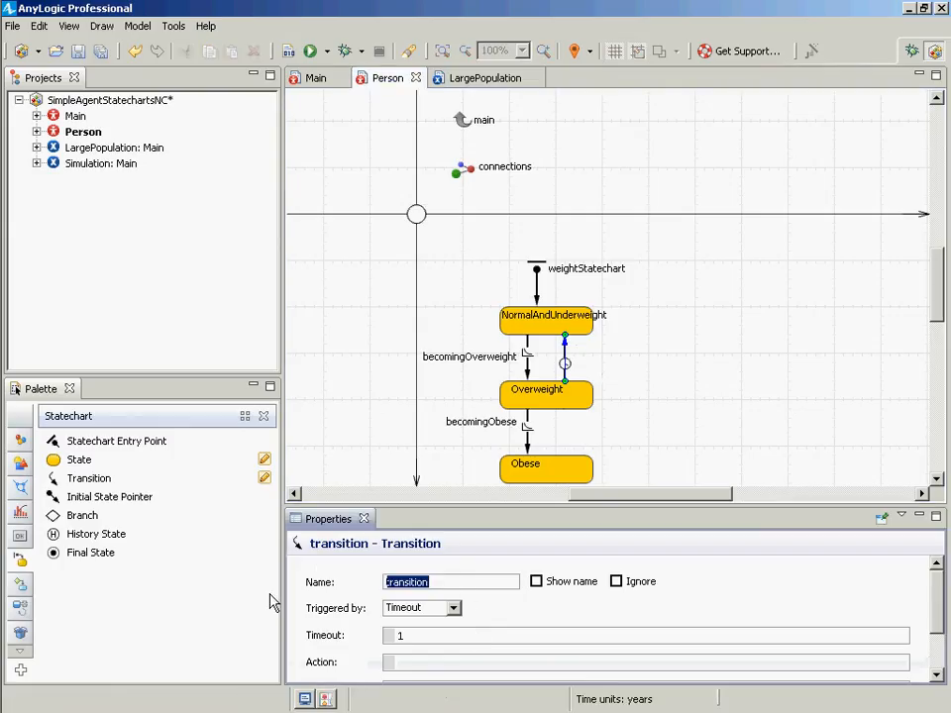
pyautogui.write('lost')
pyautogui.press('BackSpace')
pyautogui.write('tW')
pyautogui.press('BackSpace')
pyautogui.write('O')
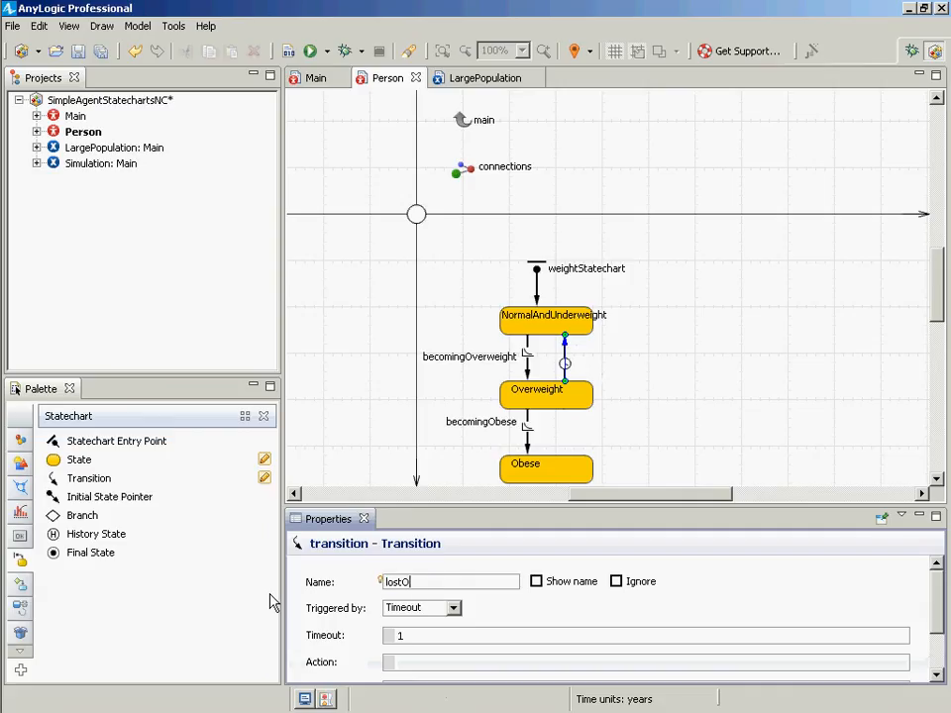
pyautogui.write('verweight')
# - Set lostOverweight to be triggered by Rate with a rate of 0.025
pyautogui.click(452, 608)
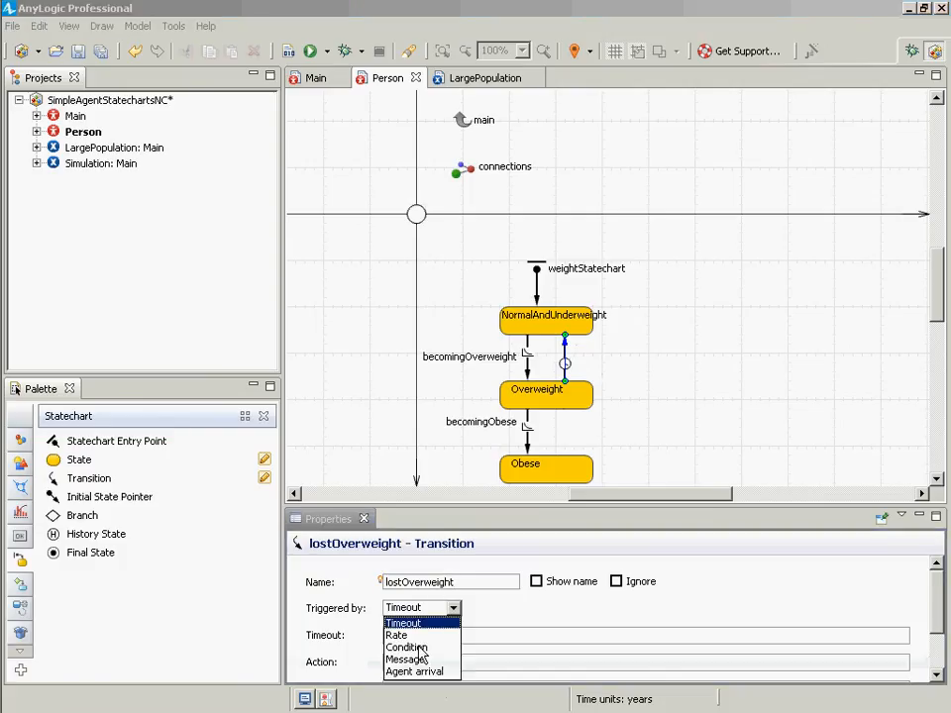
pyautogui.click(415, 636)
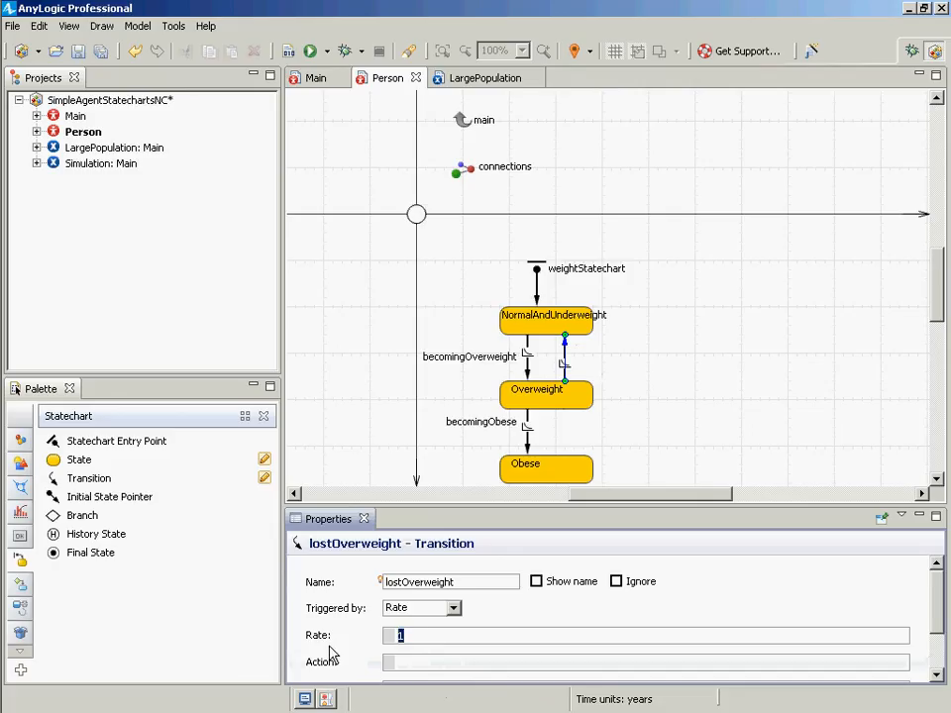
pyautogui.write('0.0')
pyautogui.press('BackSpace')
pyautogui.write('025')
# - Reposition the lostOverweight arrow beside becomingOverweight and save the model
pyautogui.moveTo(566, 356); pyautogui.dragTo(548, 368)
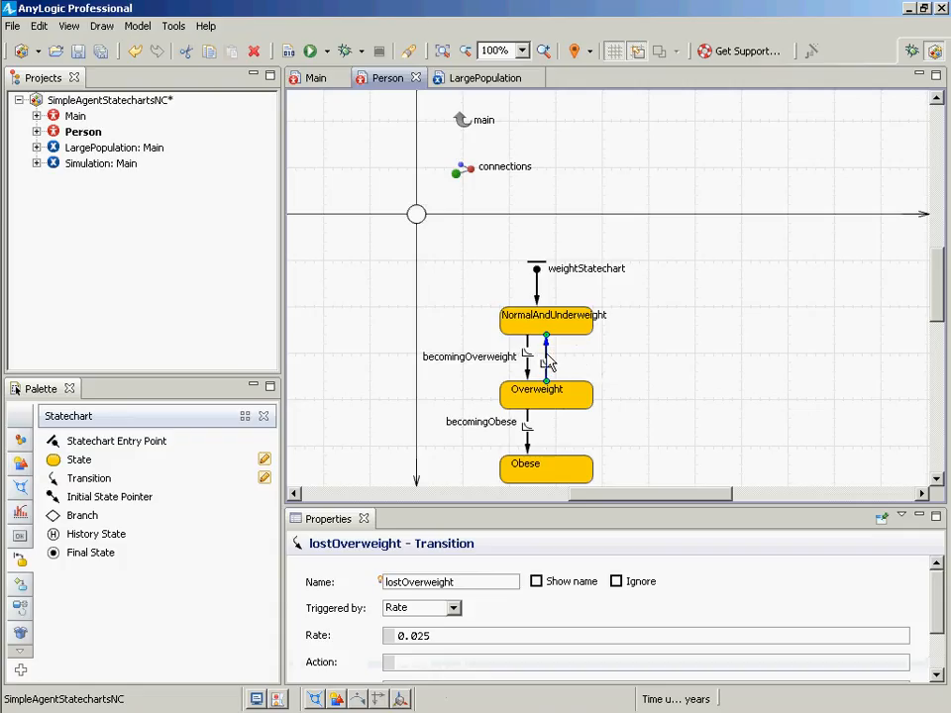
pyautogui.moveTo(546, 360); pyautogui.dragTo(567, 365)
pyautogui.rightClick(567, 364)
pyautogui.click(598, 421)
pyautogui.click(618, 325)
pyautogui.hotkey('ctrl', 's')
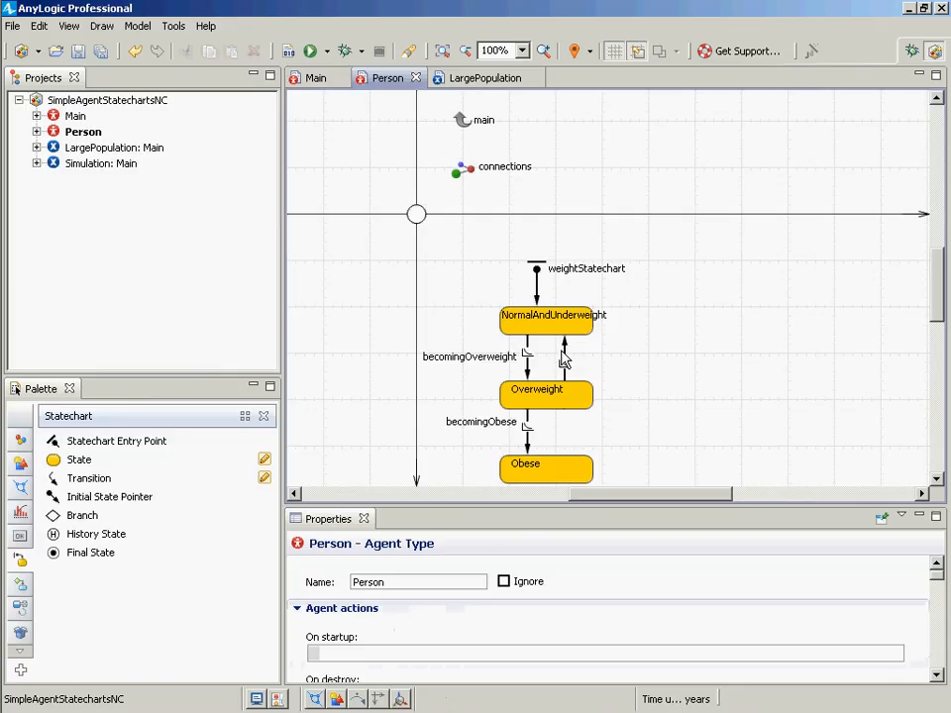
pyautogui.moveTo(566, 344); pyautogui.dragTo(547, 342)
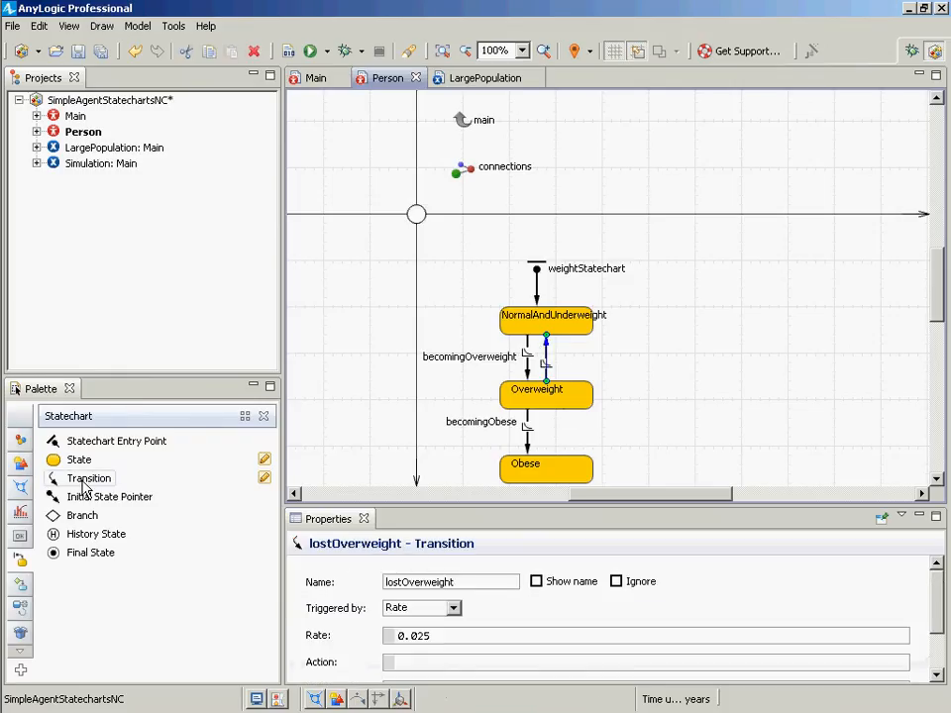
# - Add a second transition from Overweight up to NormalAndUnderweight and name it weightIntervention
pyautogui.moveTo(57, 476); pyautogui.dragTo(561, 367)
pyautogui.click(586, 363)
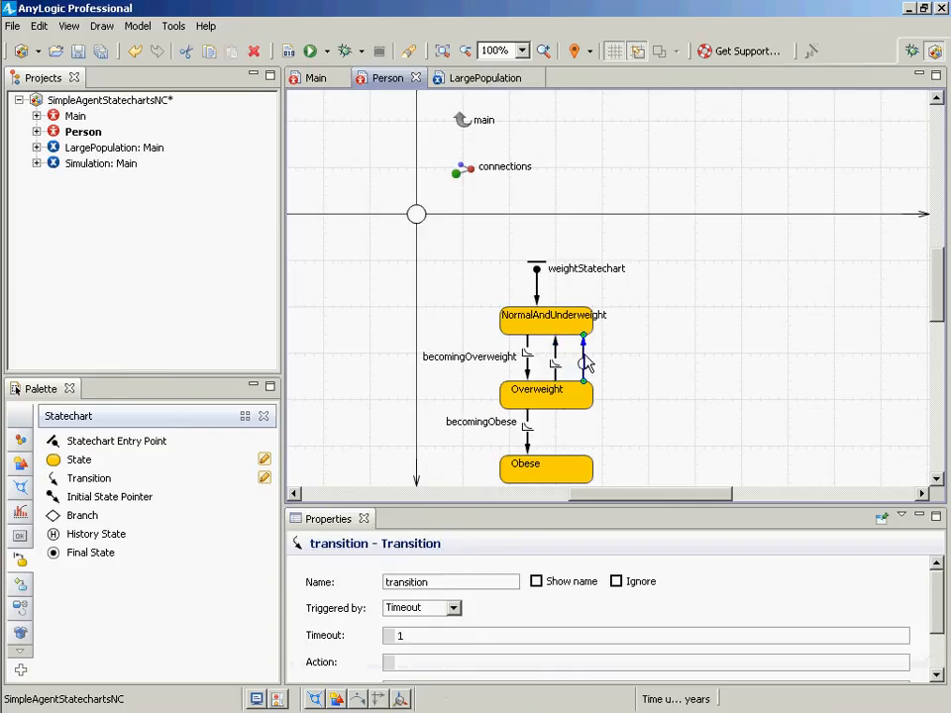
pyautogui.click(458, 584)
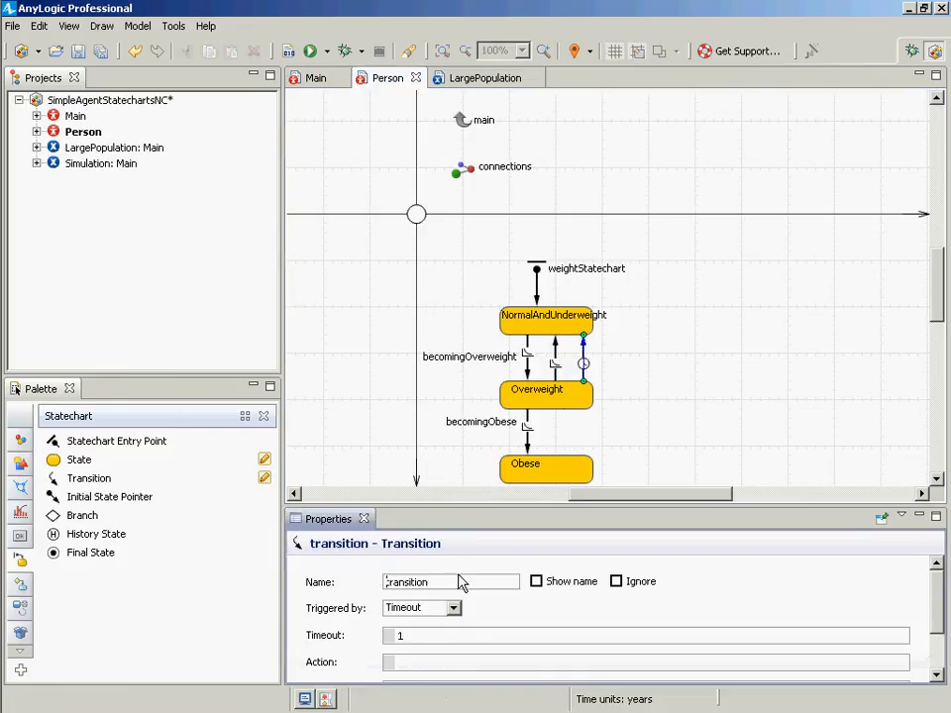
pyautogui.doubleClick(458, 584)
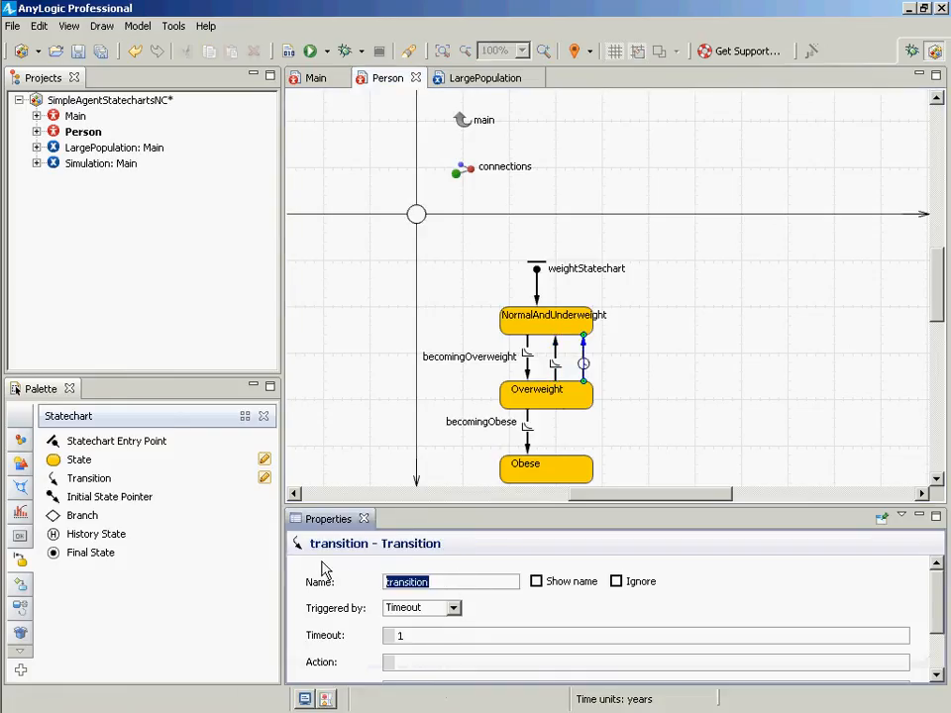
pyautogui.write('weightInter')
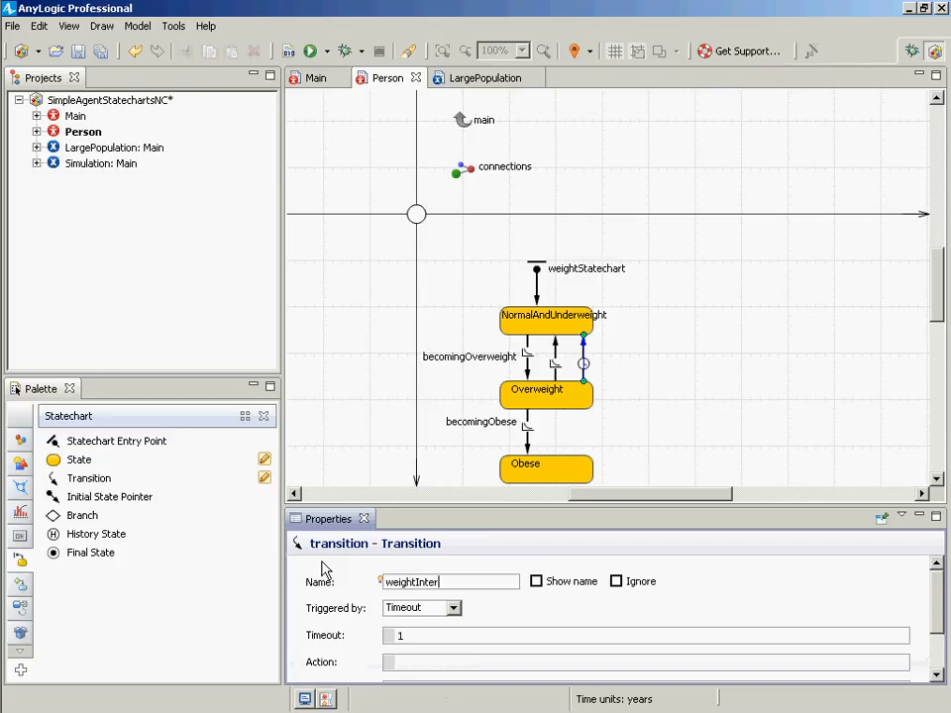
pyautogui.write('vention')
# - Set weightIntervention to be triggered by Message and save the model
pyautogui.click(454, 608)
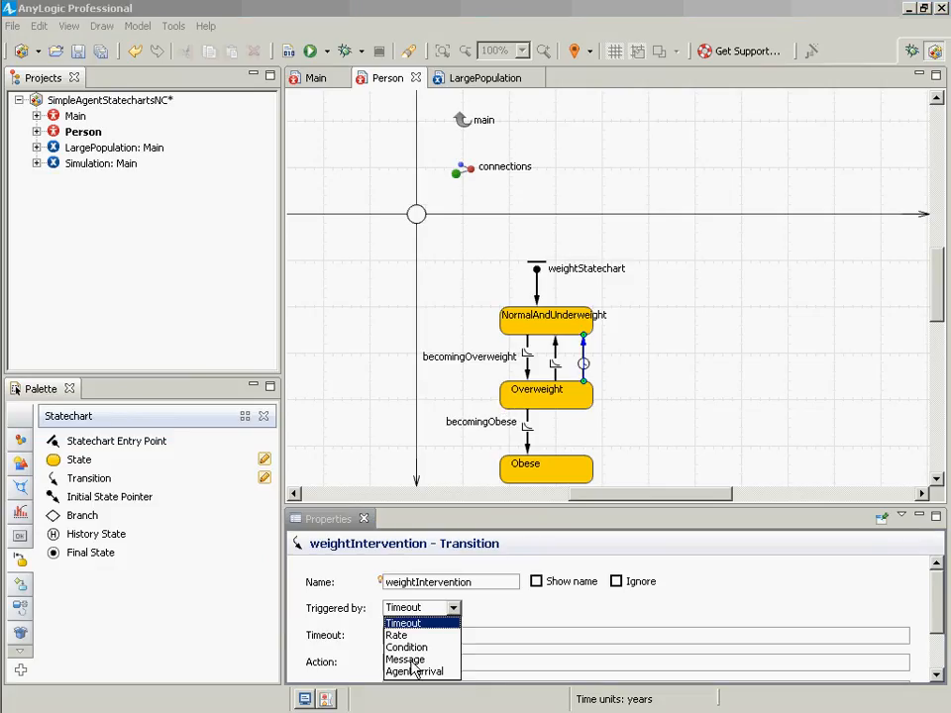
pyautogui.click(421, 658)
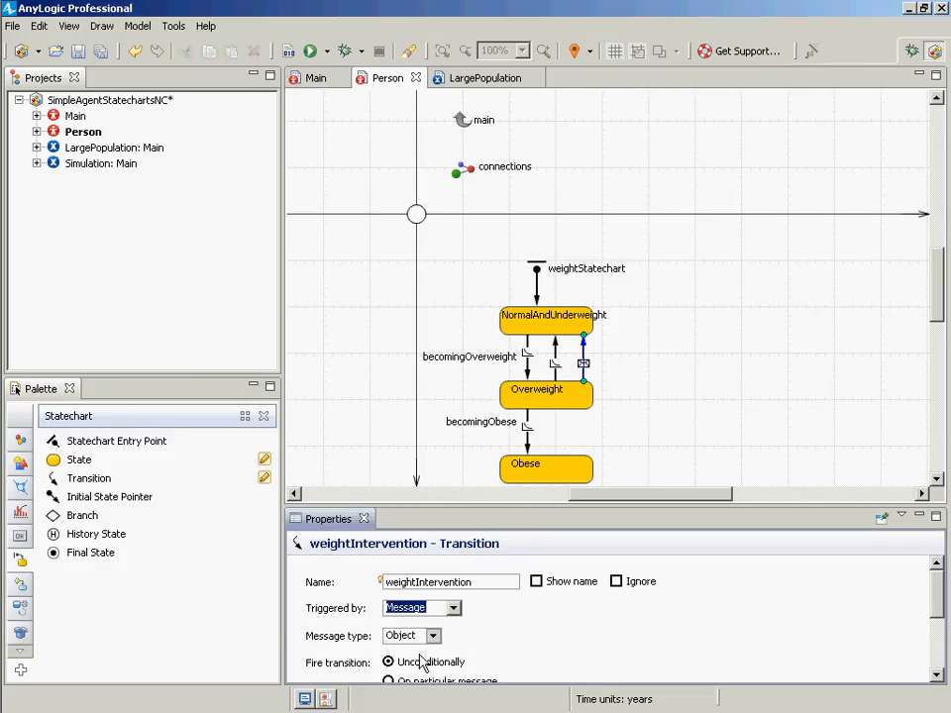
pyautogui.click(626, 593)
pyautogui.scroll(3, 622, 599)
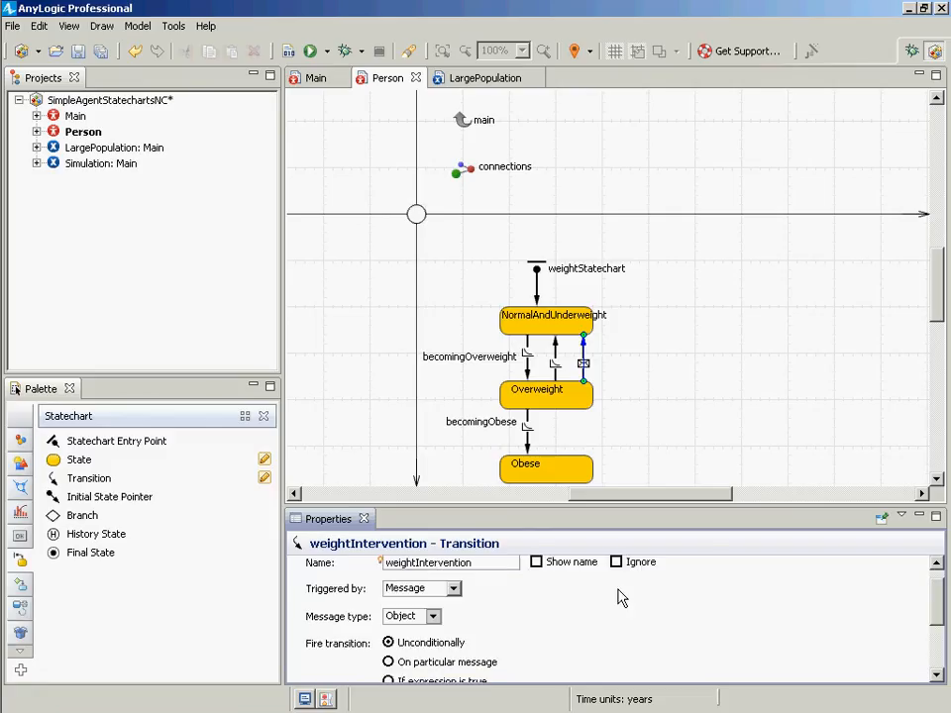
pyautogui.scroll(-2, 614, 606)
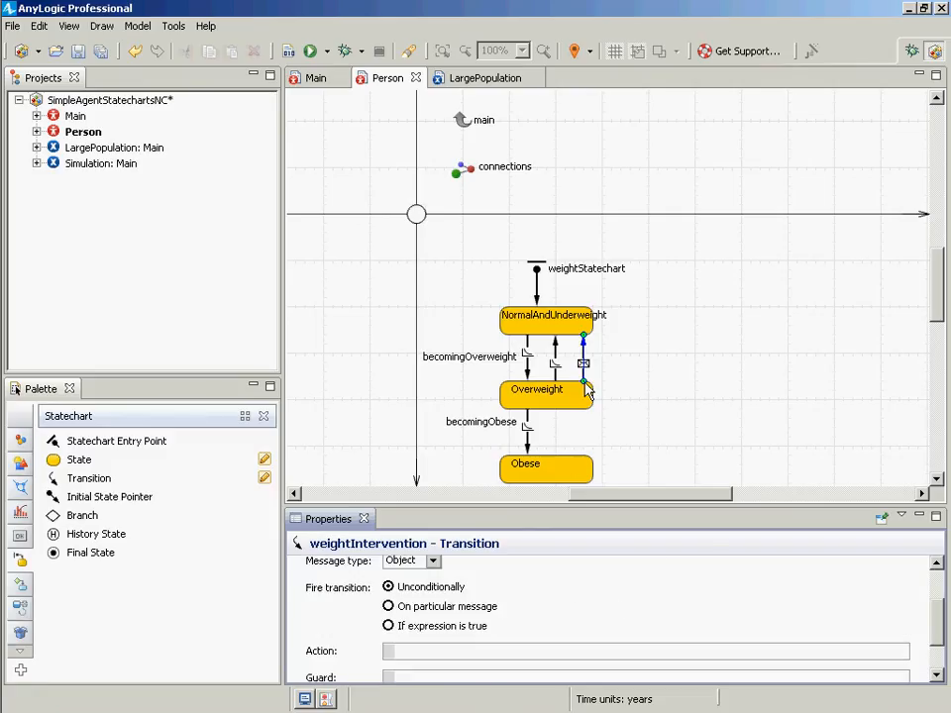
pyautogui.moveTo(584, 373); pyautogui.dragTo(585, 374)
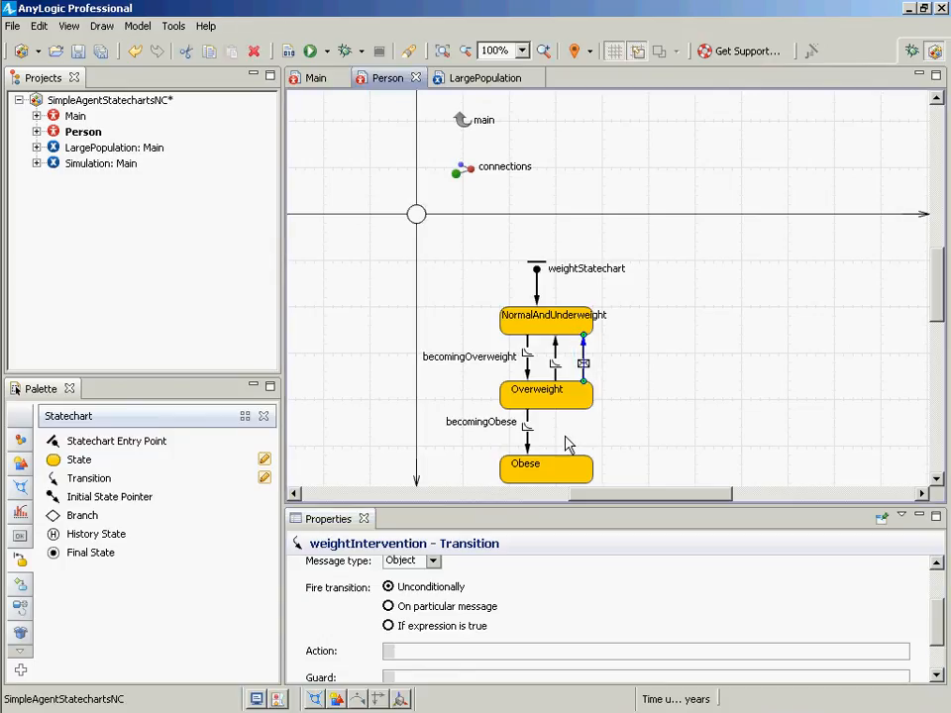
pyautogui.hotkey('ctrl', 's')
pyautogui.scroll(2, 651, 577)
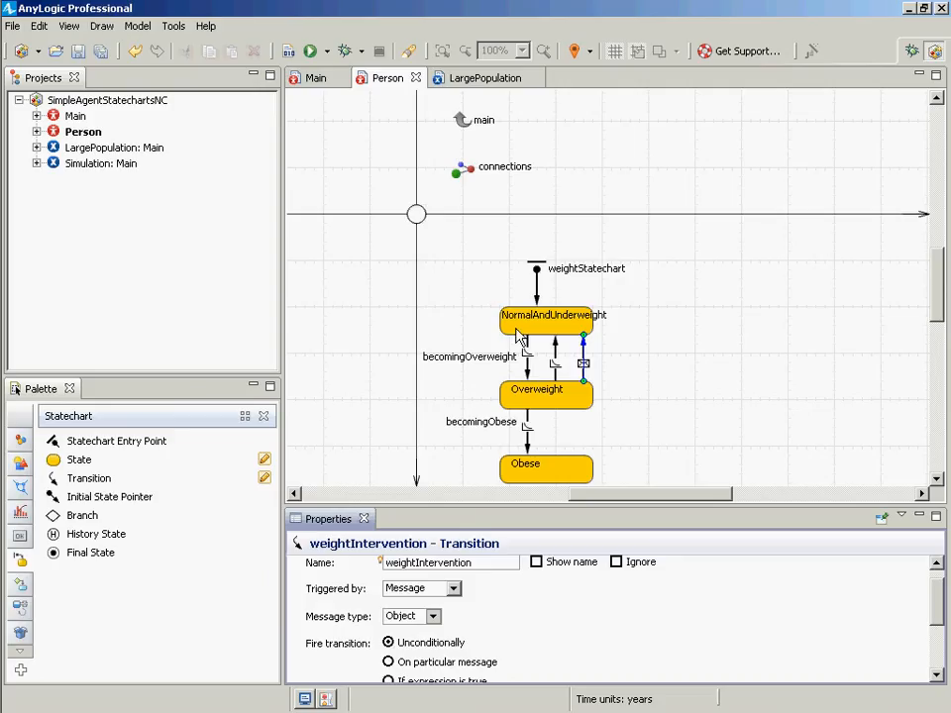
pyautogui.hotkey('ctrl', 's')
# - Run the Simulation experiment and navigate to the first Person agent in the population
pyautogui.rightClick(90, 165)
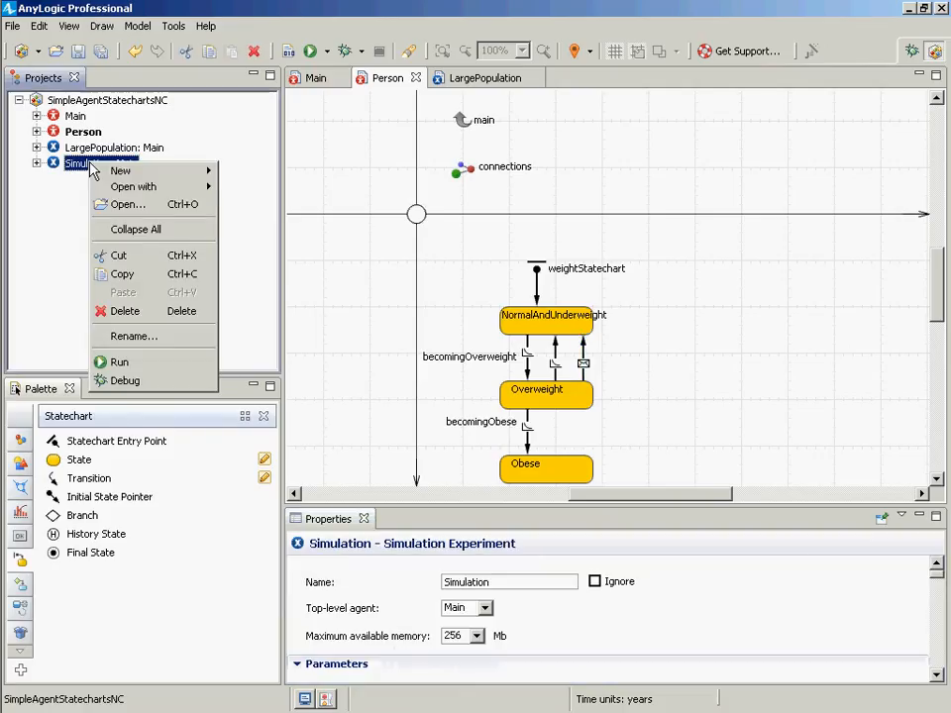
pyautogui.click(119, 361)
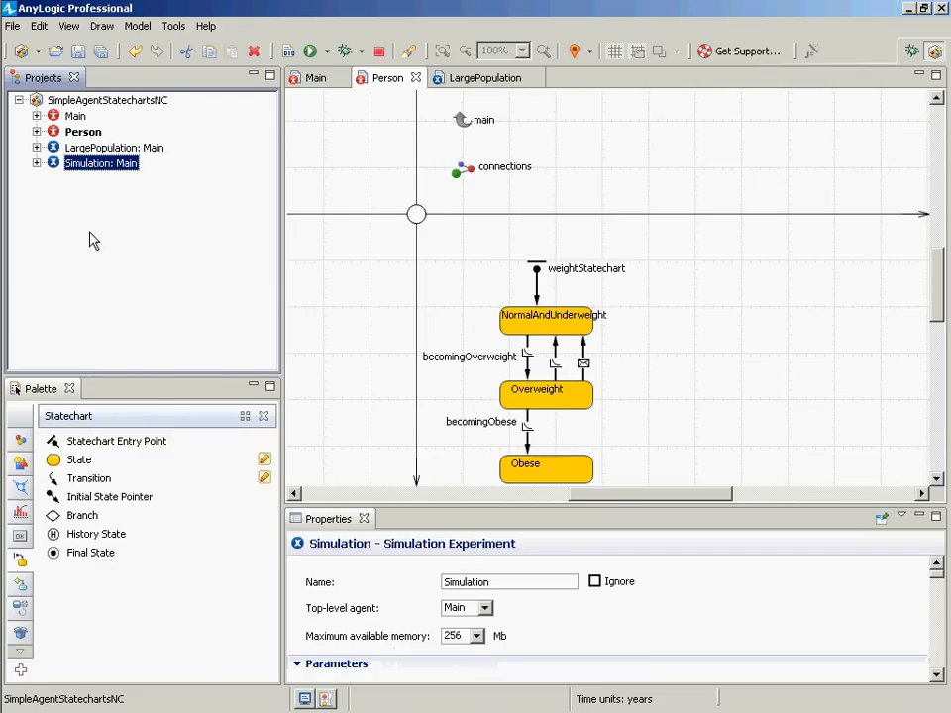
pyautogui.click(79, 137)
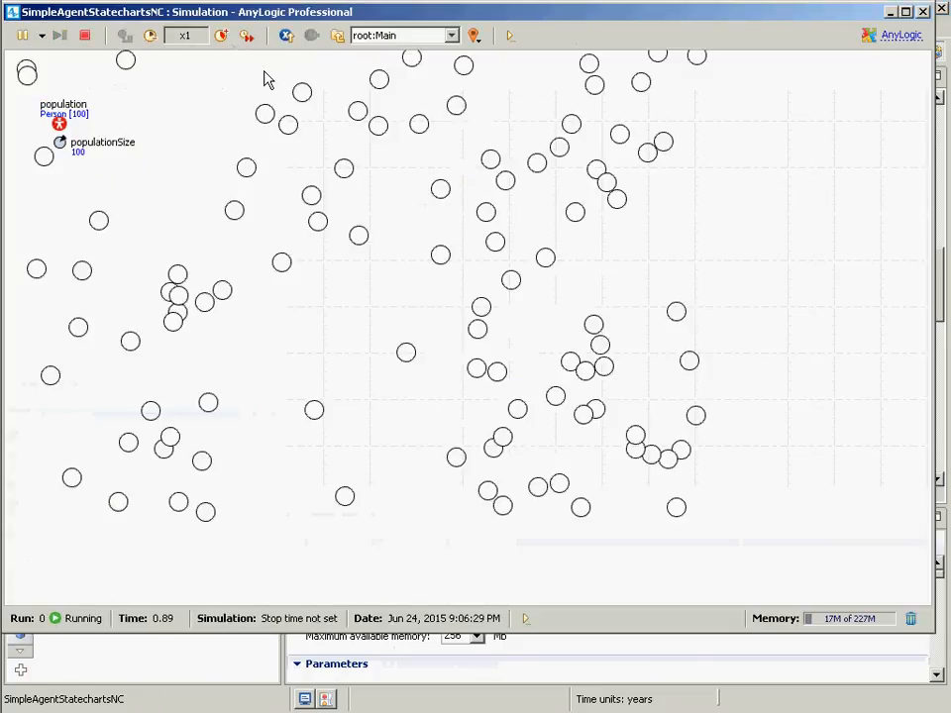
pyautogui.click(394, 35)
pyautogui.click(396, 68)
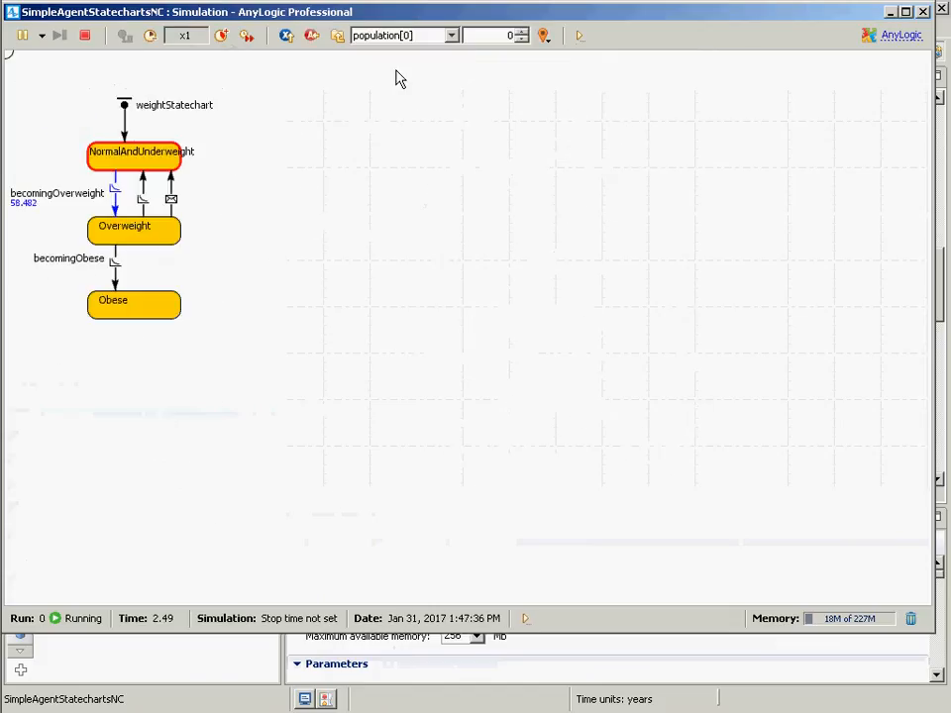
# - Step through Person agents up to index 12 to inspect their current states, and close the simulation window
pyautogui.click(523, 32)
pyautogui.click(524, 31)
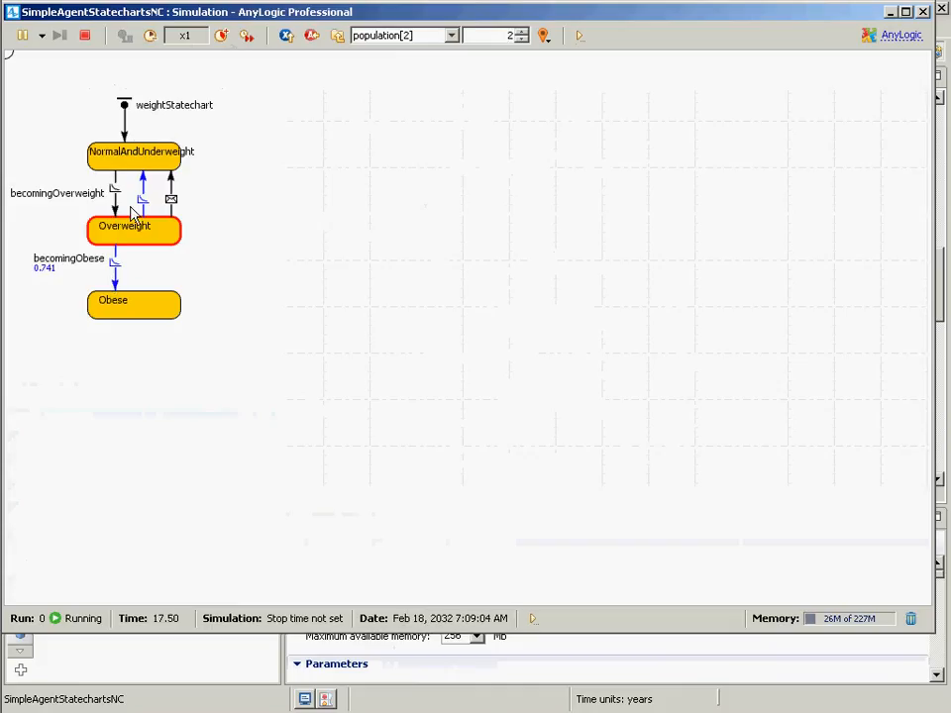
pyautogui.click(521, 30)
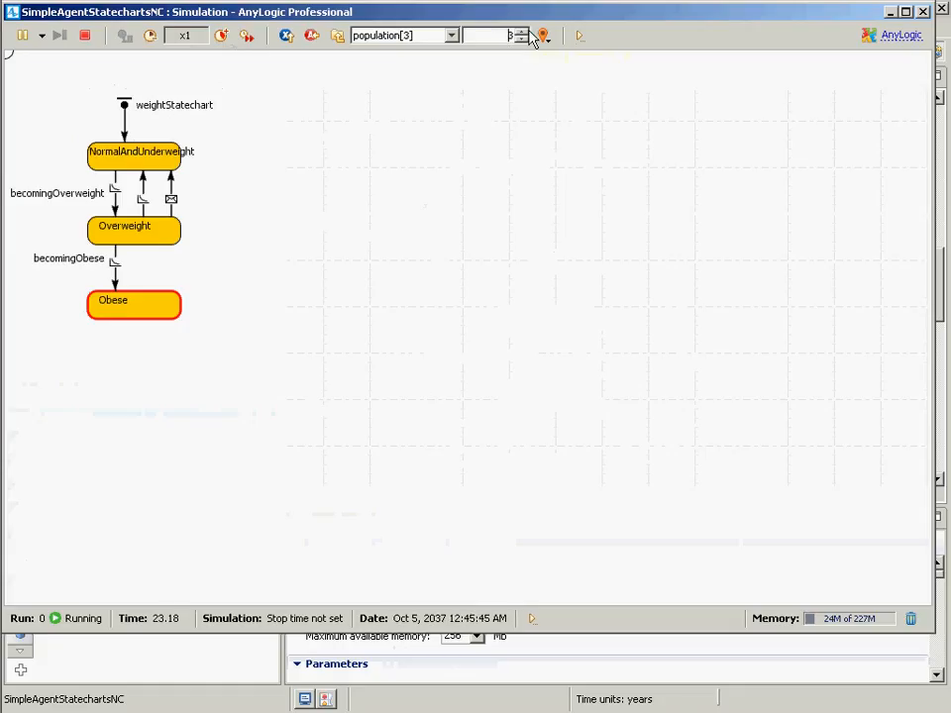
pyautogui.click(521, 31)
pyautogui.click(520, 31)
pyautogui.click(521, 31)
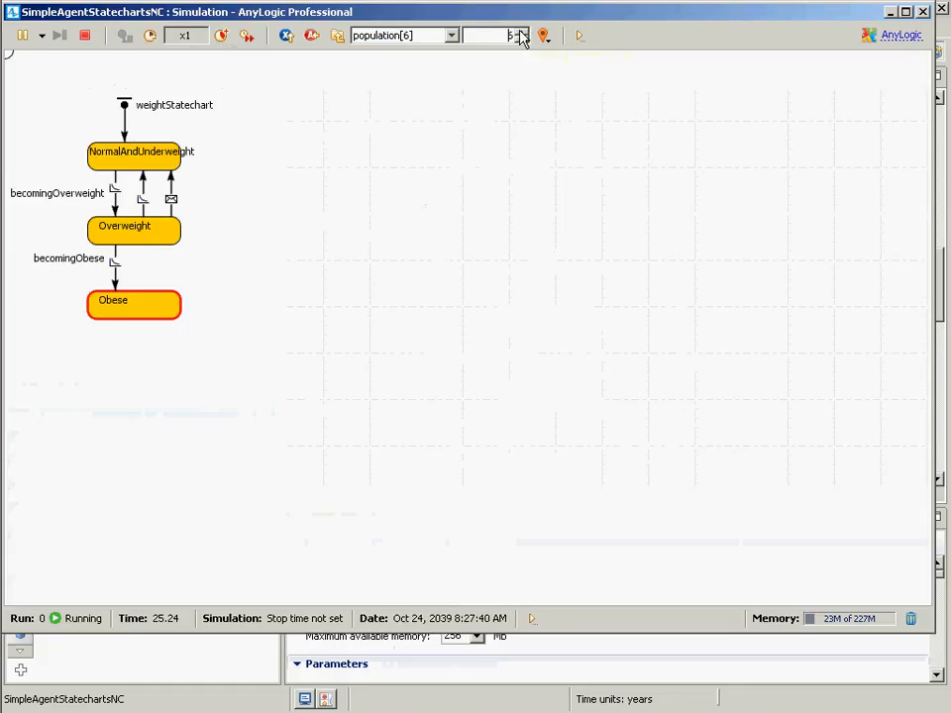
pyautogui.click(521, 30)
pyautogui.click(521, 31)
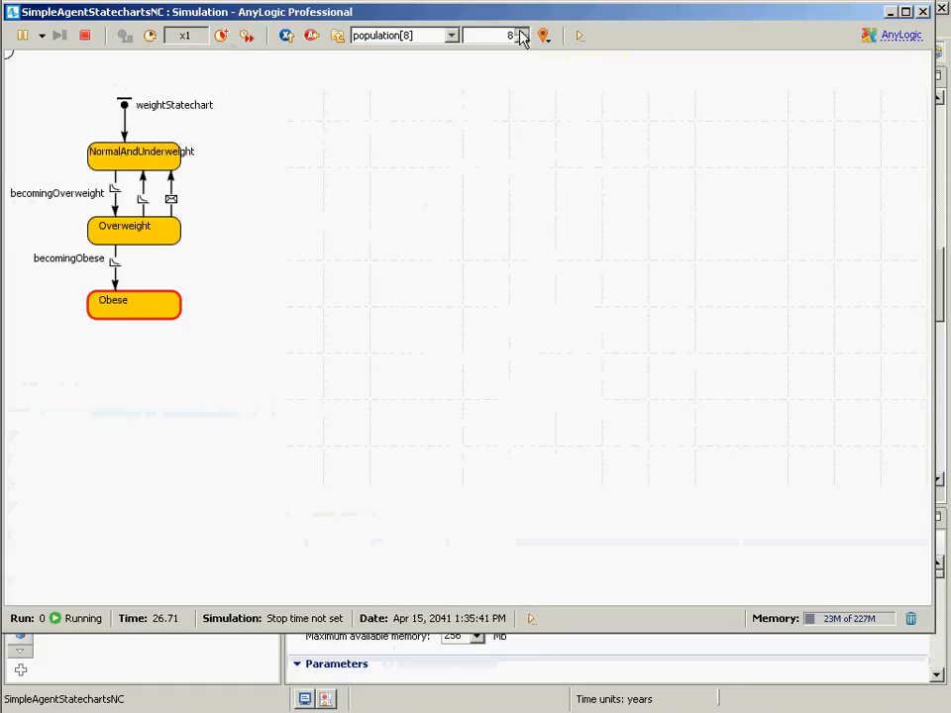
pyautogui.click(521, 31)
pyautogui.click(521, 31)
pyautogui.click(521, 30)
pyautogui.click(521, 30)
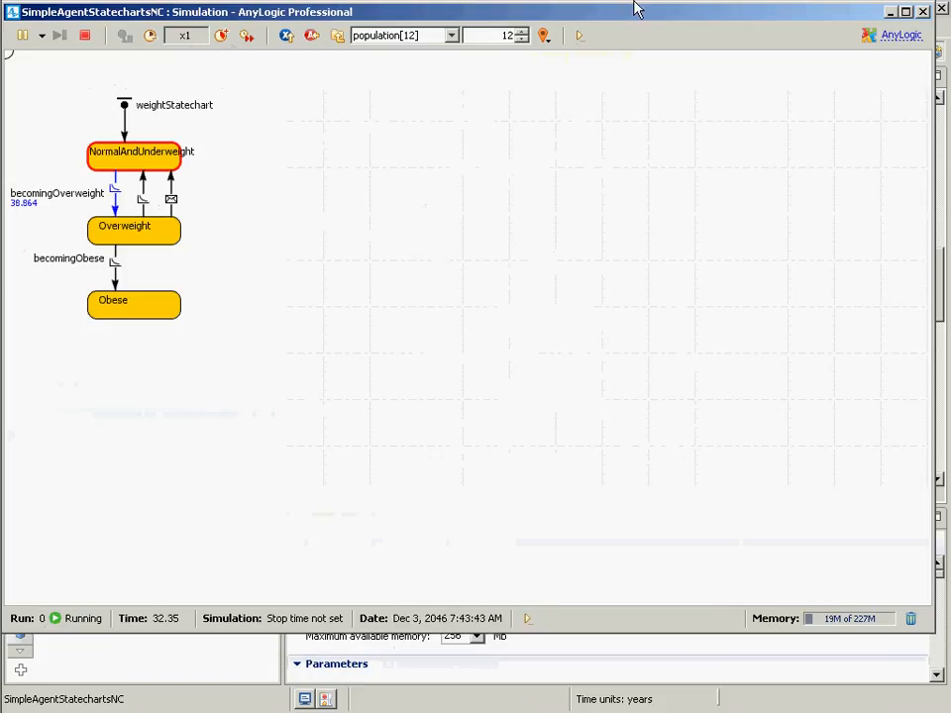
pyautogui.click(921, 12)
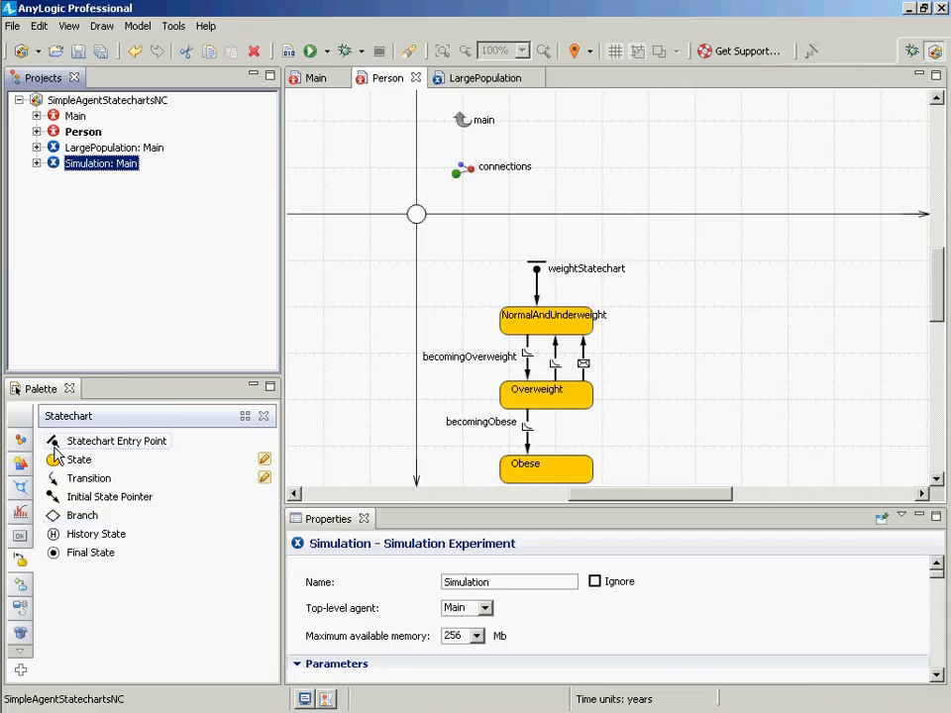
# - Add a Variable to the Person agent near the statechart and name it color
pyautogui.click(21, 442)
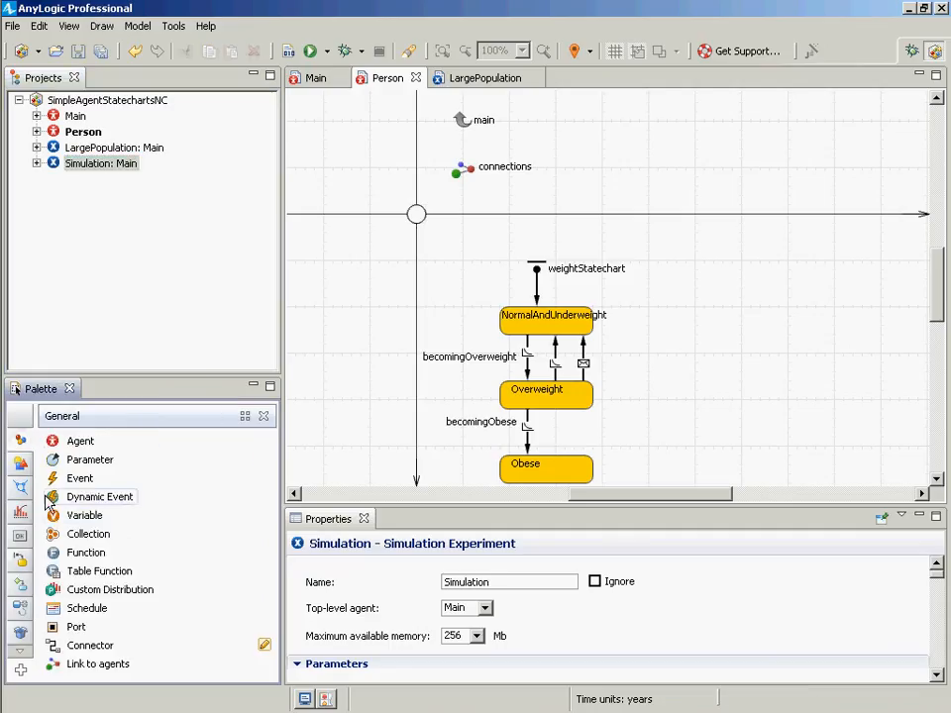
pyautogui.moveTo(59, 521); pyautogui.dragTo(452, 253)
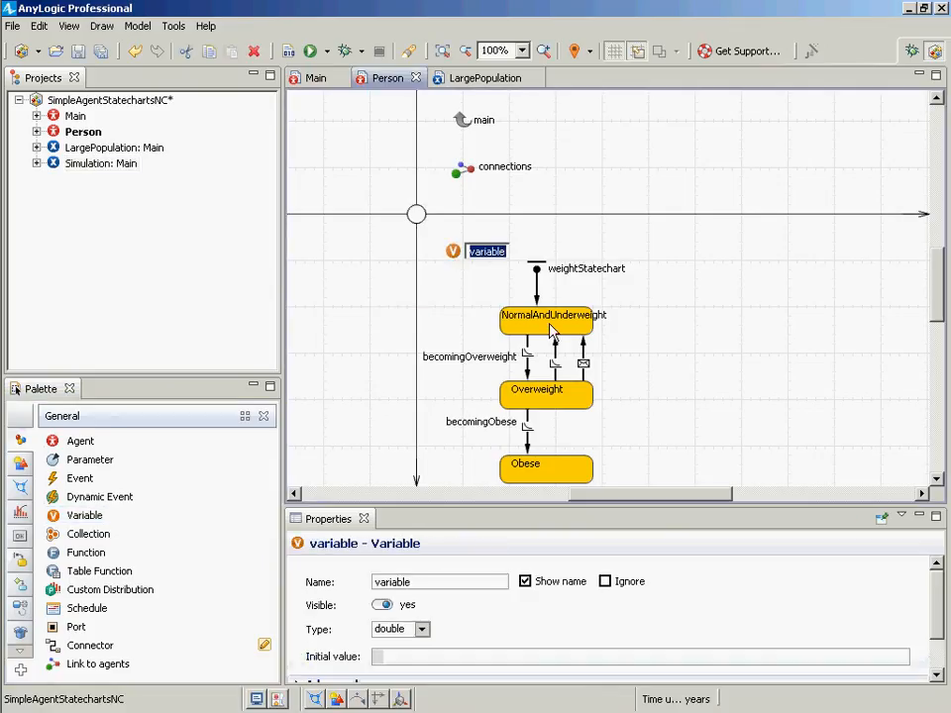
pyautogui.write('color')
pyautogui.press('Return')
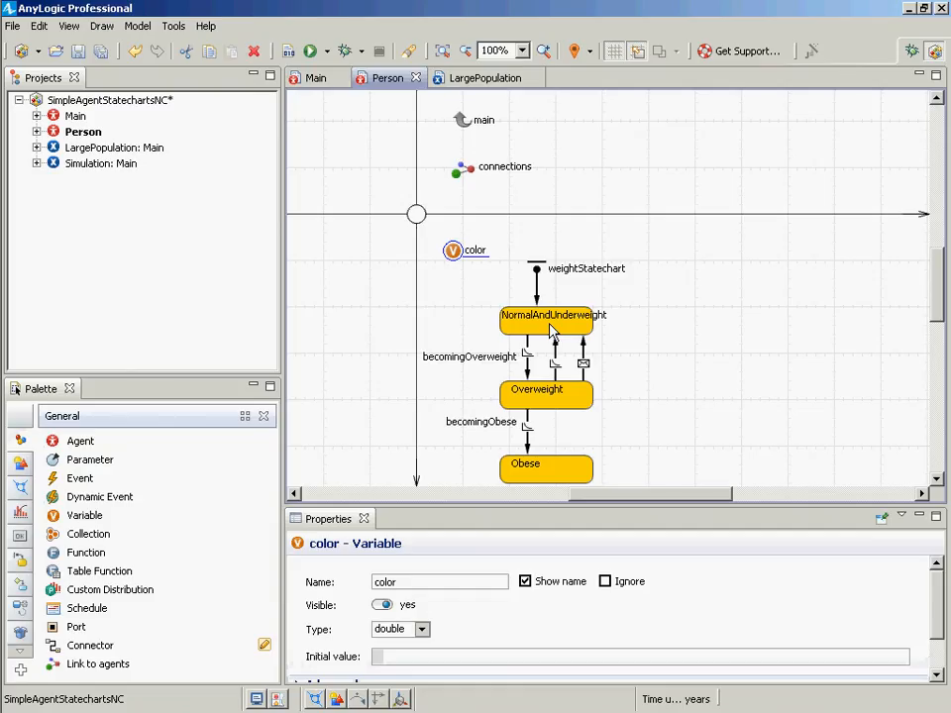
# - Reposition the color variable and set its type to Other with the class Color
pyautogui.rightClick(452, 251)
pyautogui.click(424, 242)
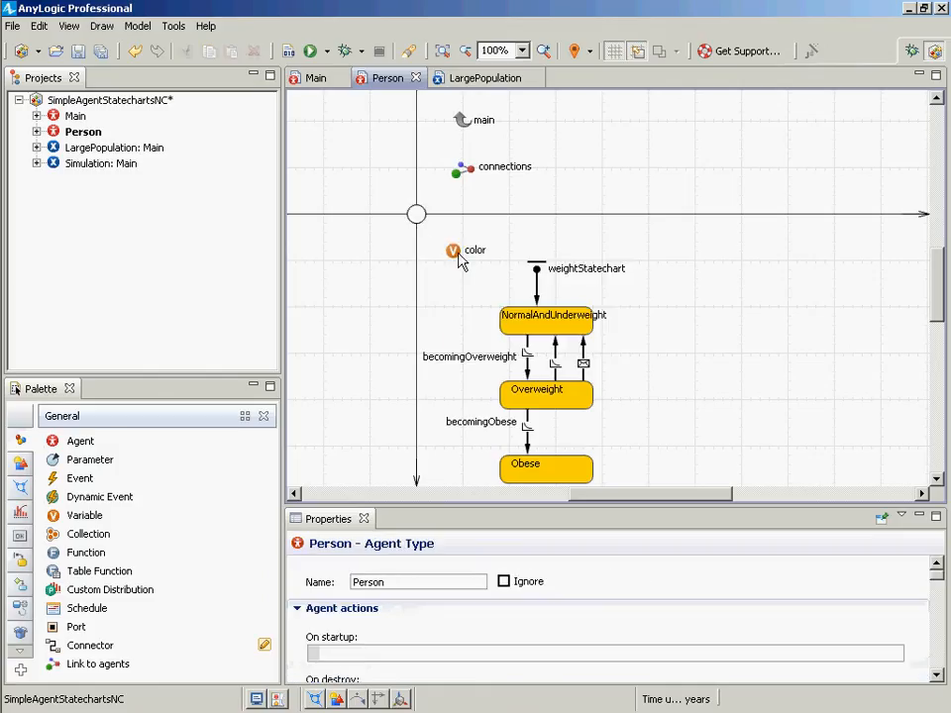
pyautogui.moveTo(458, 259)
pyautogui.mouseDown()
pyautogui.moveTo(286, 270)
pyautogui.moveTo(371, 261)
pyautogui.moveTo(291, 258)
pyautogui.moveTo(481, 253)
pyautogui.moveTo(452, 250)
pyautogui.moveTo(454, 261)
pyautogui.moveTo(444, 252)
pyautogui.mouseUp()
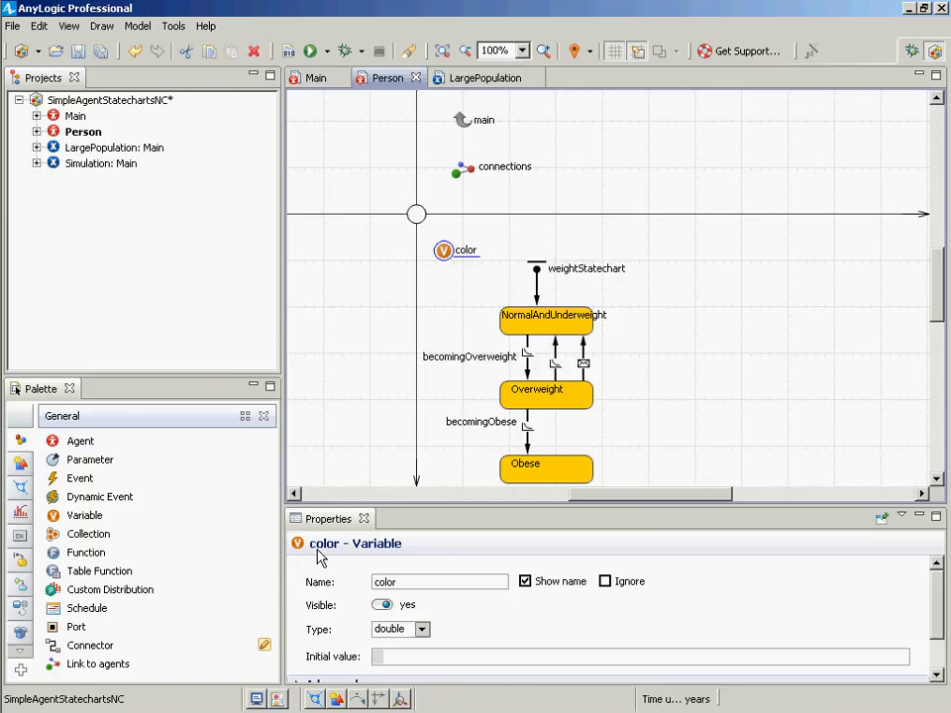
pyautogui.click(421, 628)
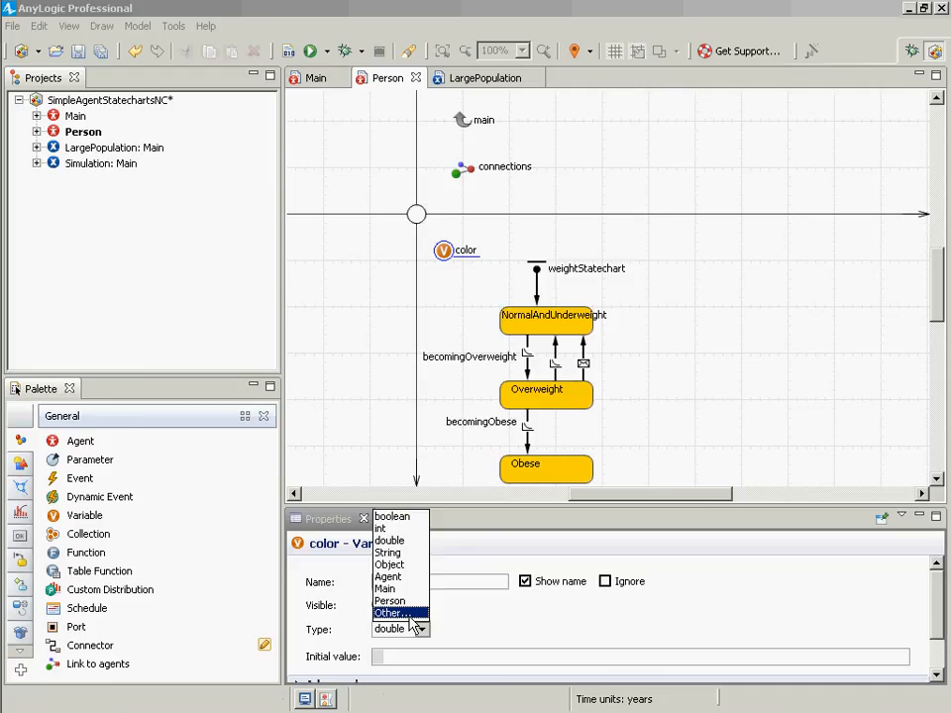
pyautogui.click(400, 613)
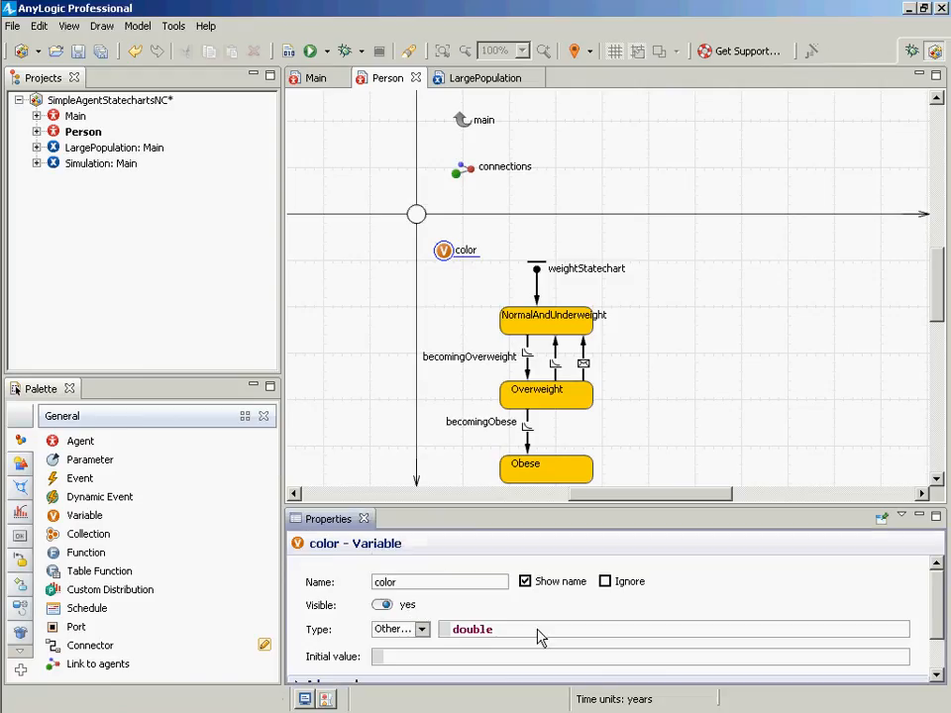
pyautogui.click(488, 629)
pyautogui.doubleClick(489, 629)
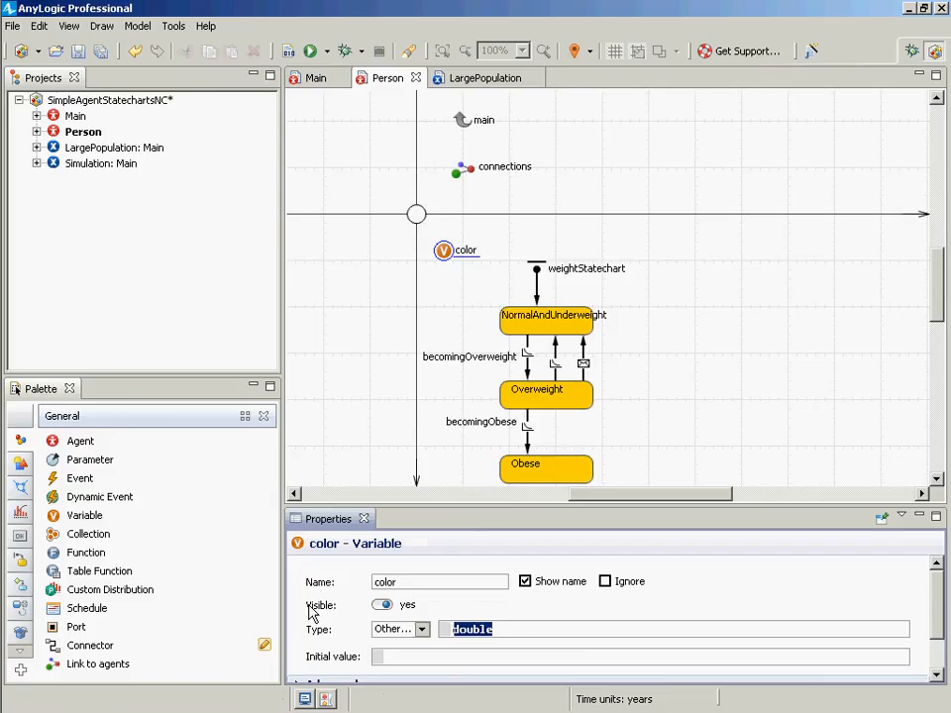
pyautogui.write('Colro')
pyautogui.press('BackSpace')
pyautogui.press('BackSpace')
pyautogui.write('or')
# - Set the color variable's initial value to BLACK
pyautogui.click(403, 656)
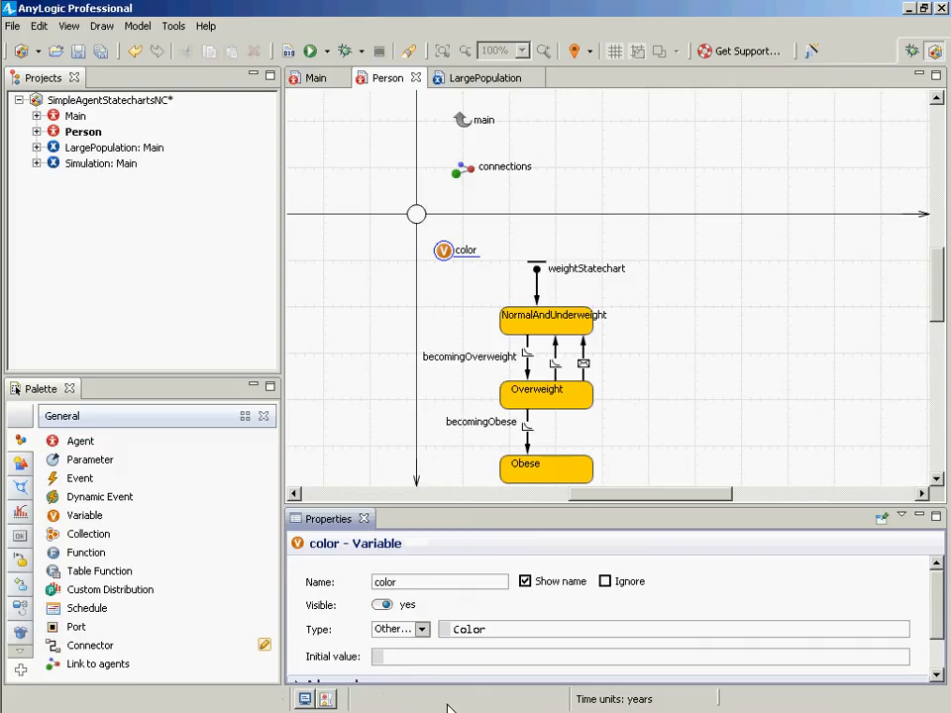
pyautogui.write('BLACK')
pyautogui.moveTo(424, 657); pyautogui.dragTo(384, 658)
# - Make the Person oval's fill color a dynamic value set to color
pyautogui.click(416, 213)
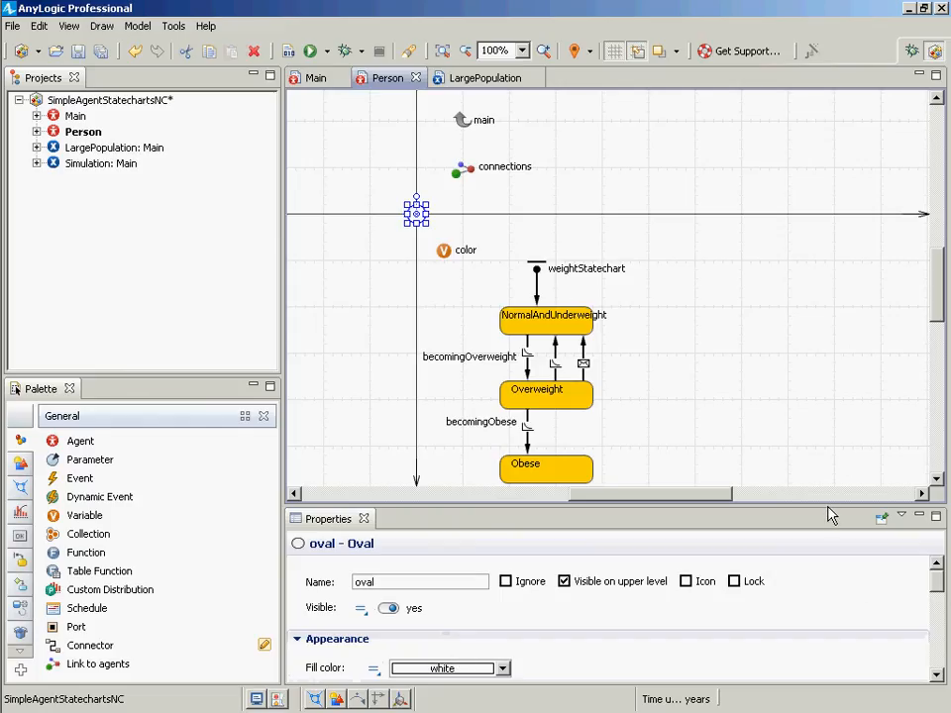
pyautogui.moveTo(830, 515); pyautogui.dragTo(862, 337)
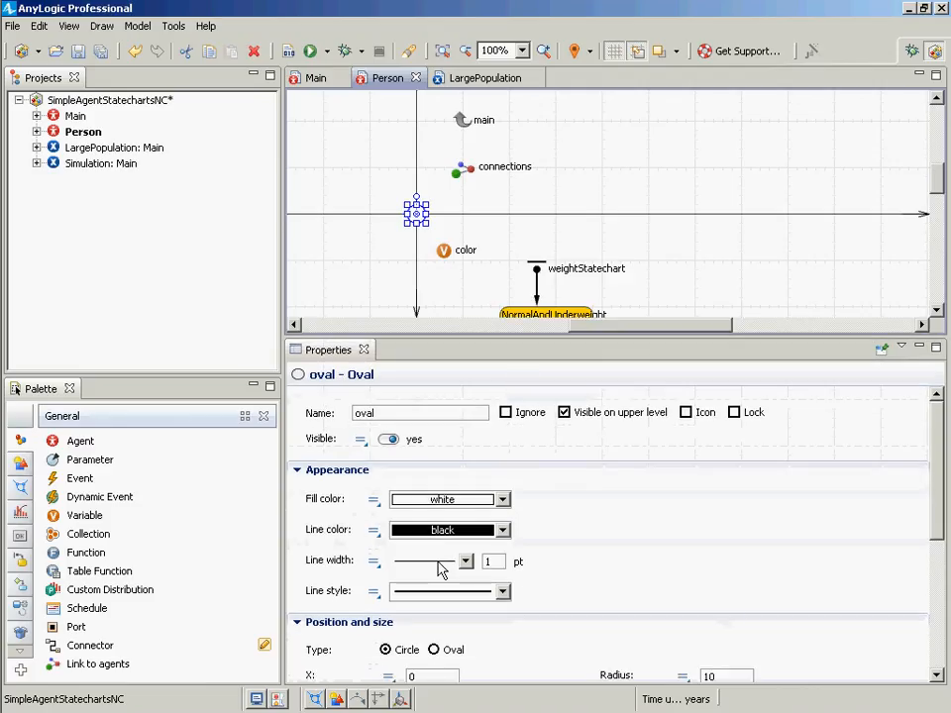
pyautogui.click(373, 502)
pyautogui.click(372, 503)
pyautogui.click(374, 503)
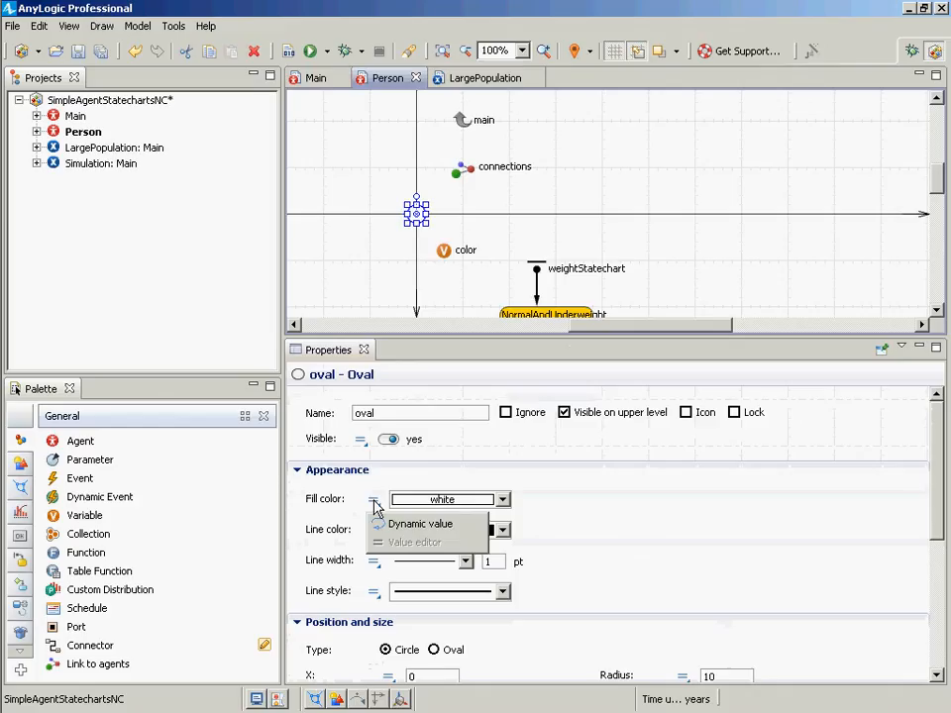
pyautogui.click(398, 529)
pyautogui.click(373, 498)
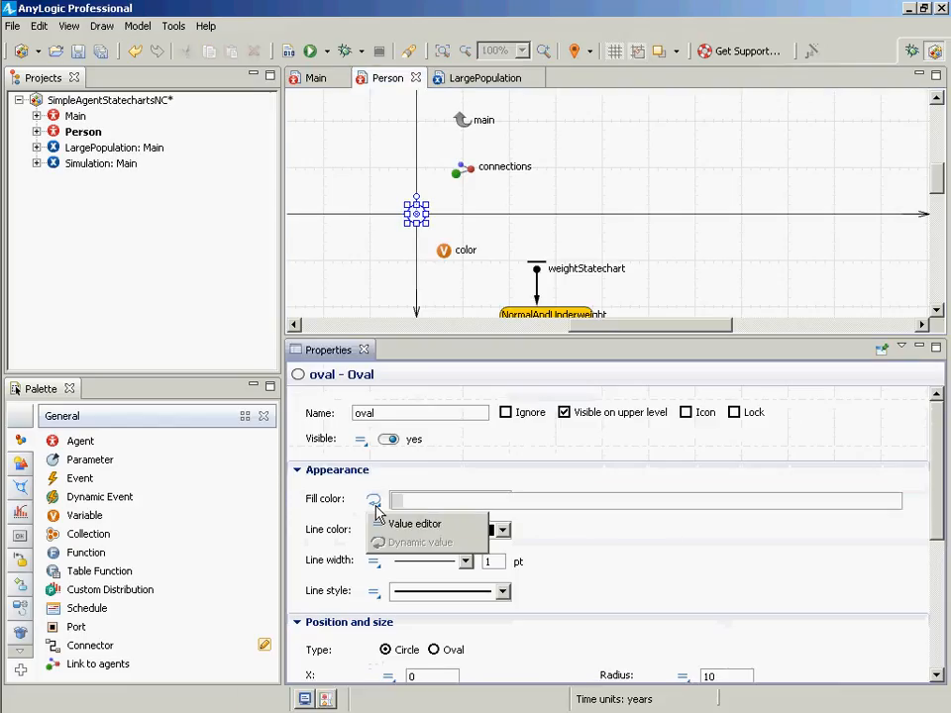
pyautogui.click(418, 509)
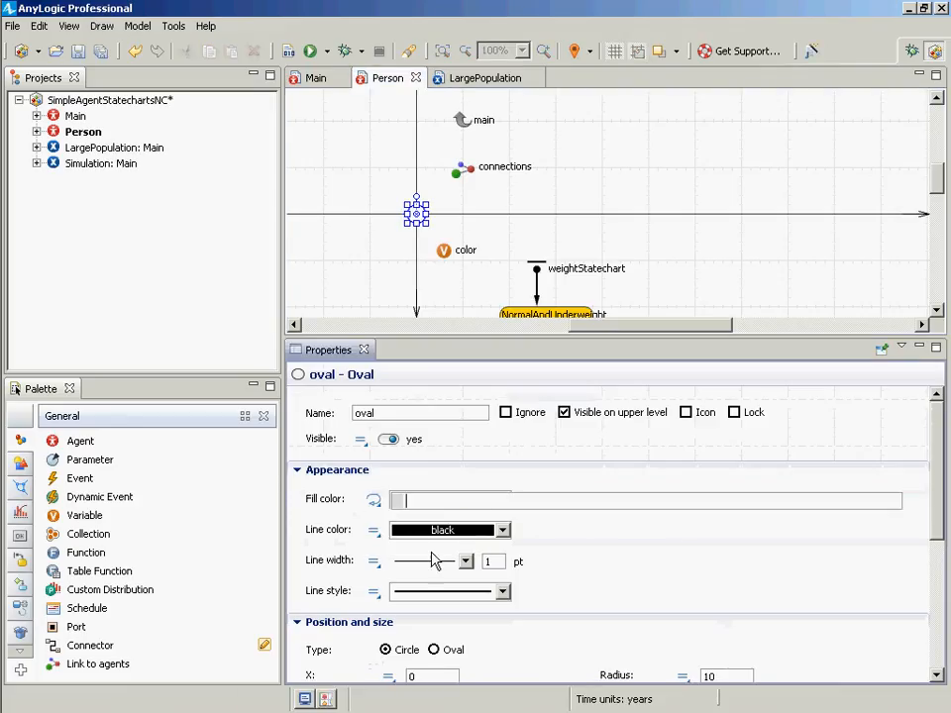
pyautogui.write('color')
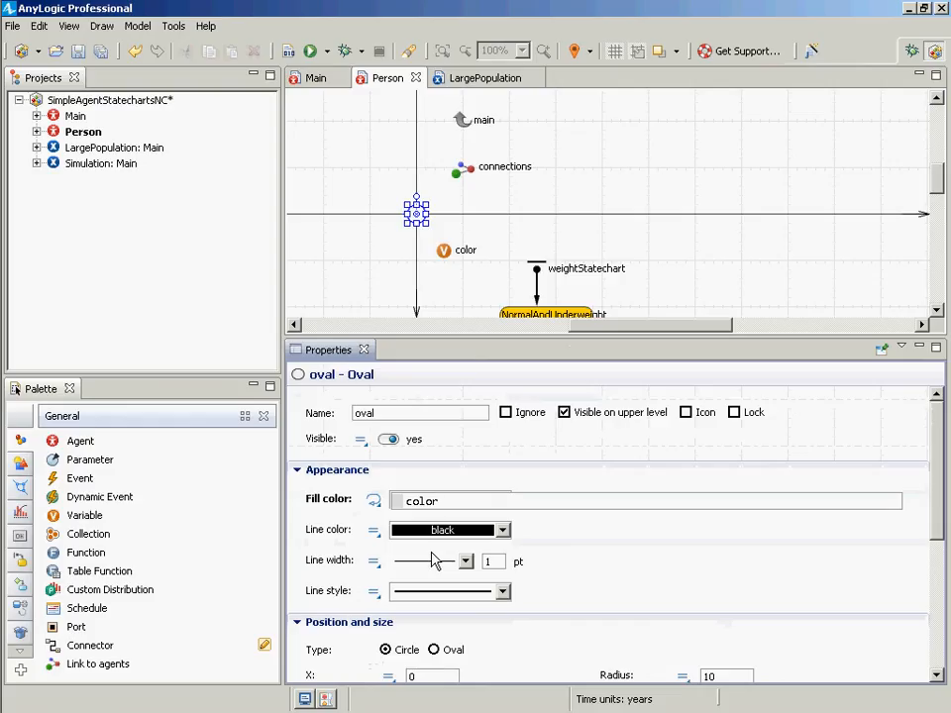
# - Build and save the model, run the Simulation experiment, and close the simulation window
pyautogui.click(289, 57)
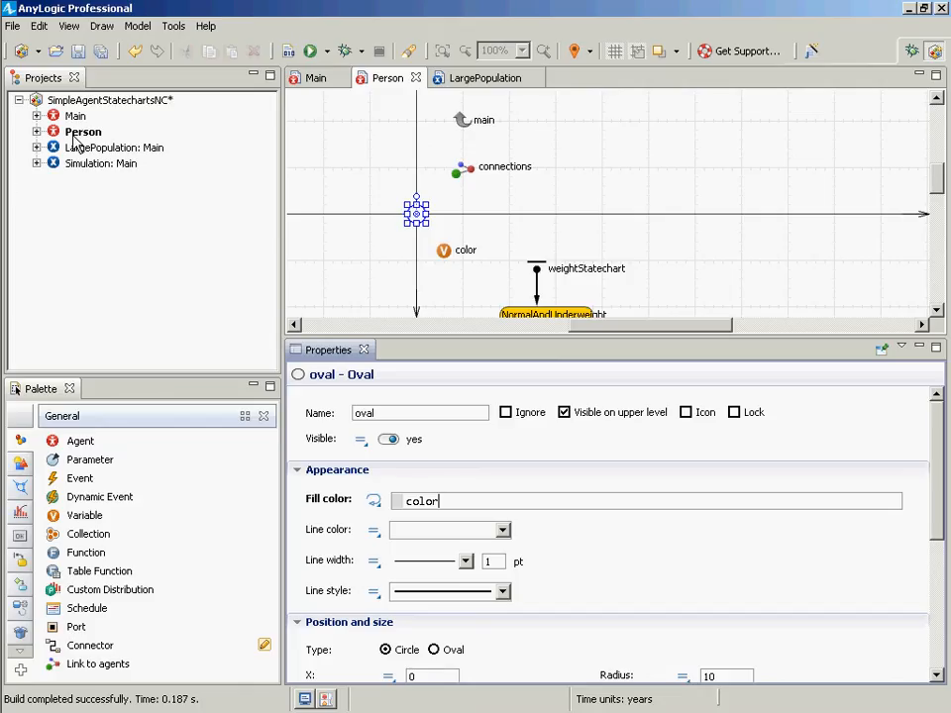
pyautogui.hotkey('ctrl', 's')
pyautogui.rightClick(78, 164)
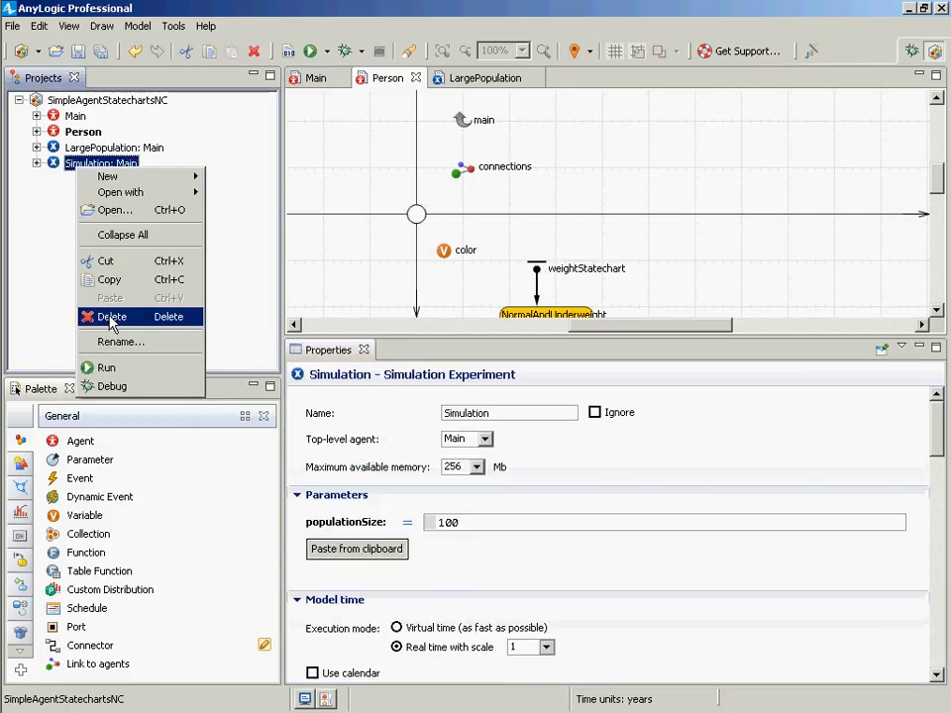
pyautogui.click(108, 368)
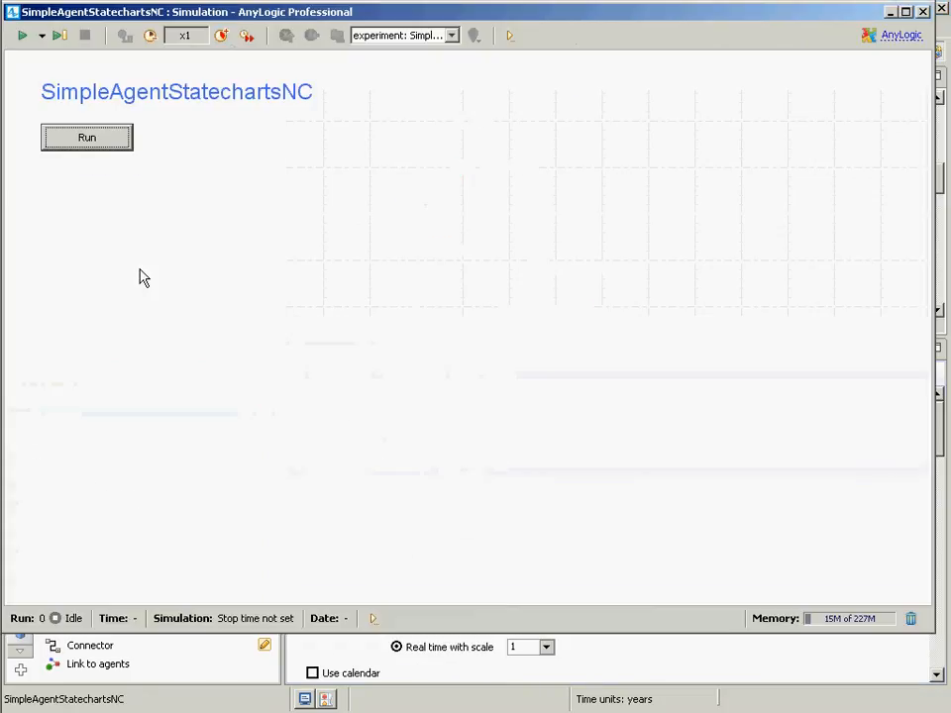
pyautogui.click(112, 148)
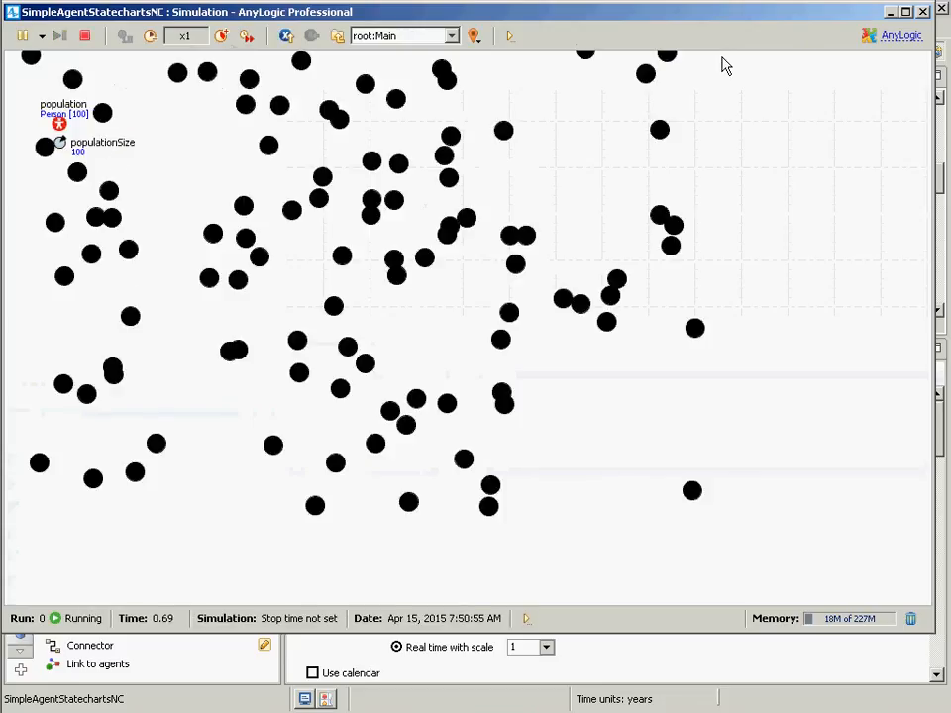
pyautogui.click(921, 12)
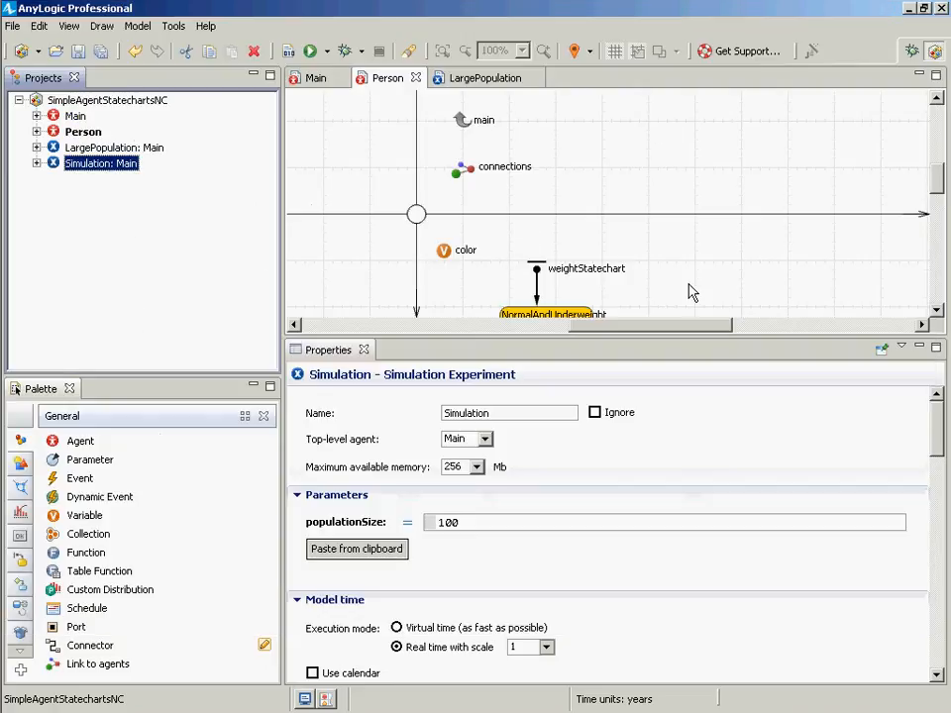
# - Set the NormalAndUnderweight state's fill color to lime
pyautogui.click(938, 310)
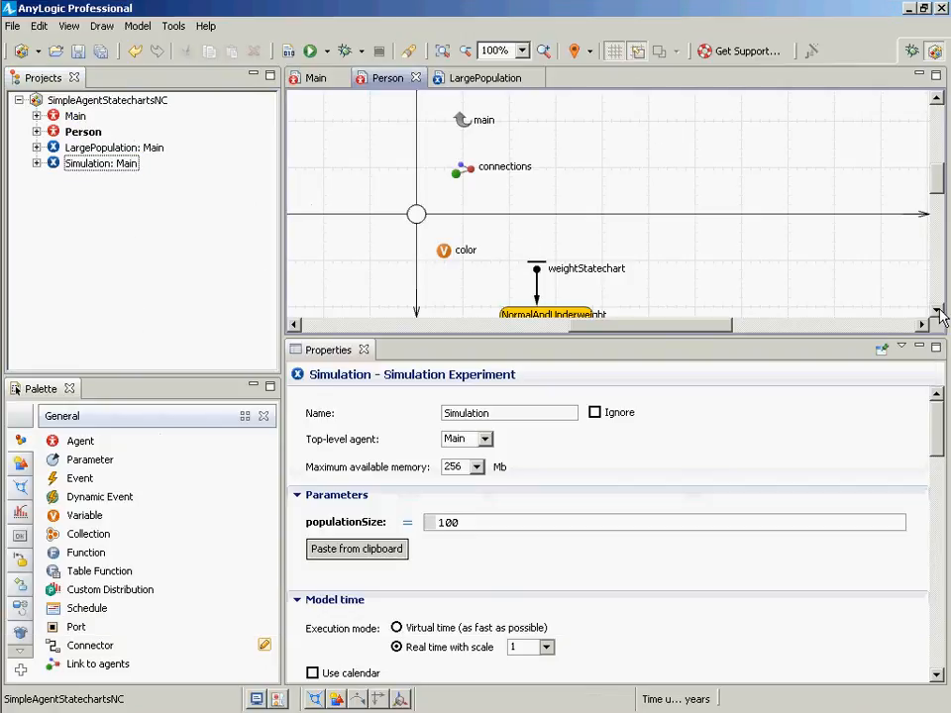
pyautogui.click(939, 310)
pyautogui.click(939, 310)
pyautogui.click(938, 309)
pyautogui.click(939, 310)
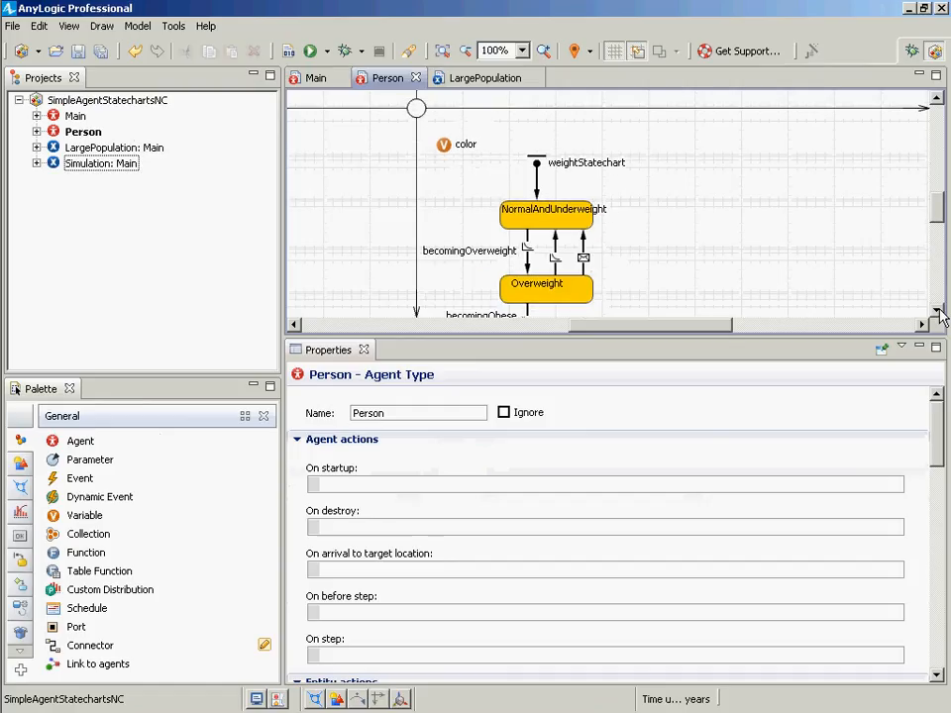
pyautogui.click(939, 310)
pyautogui.click(939, 310)
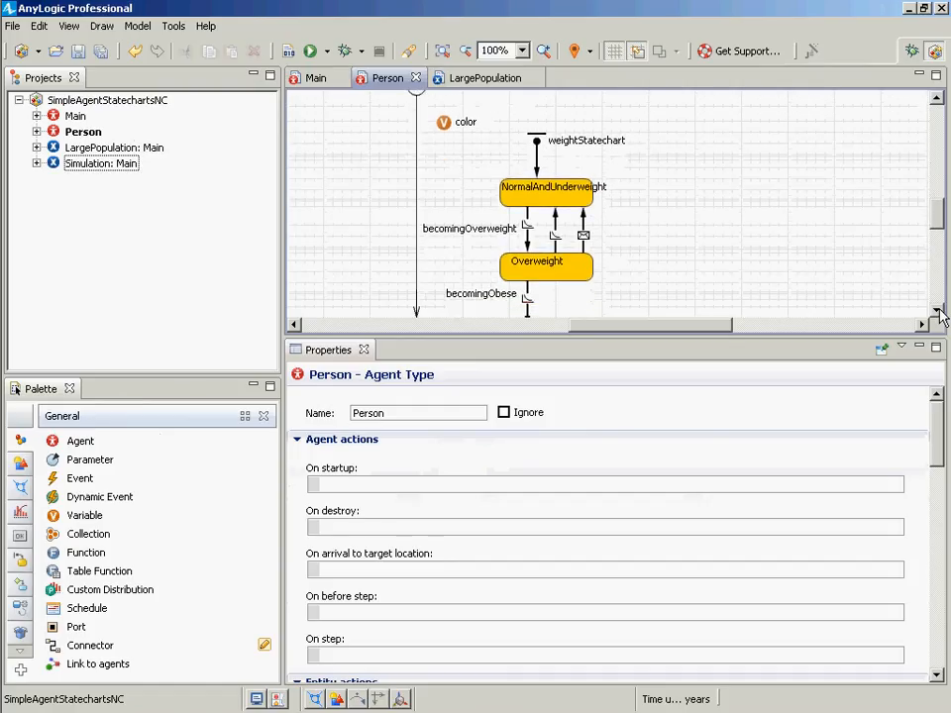
pyautogui.click(939, 310)
pyautogui.click(939, 310)
pyautogui.click(939, 310)
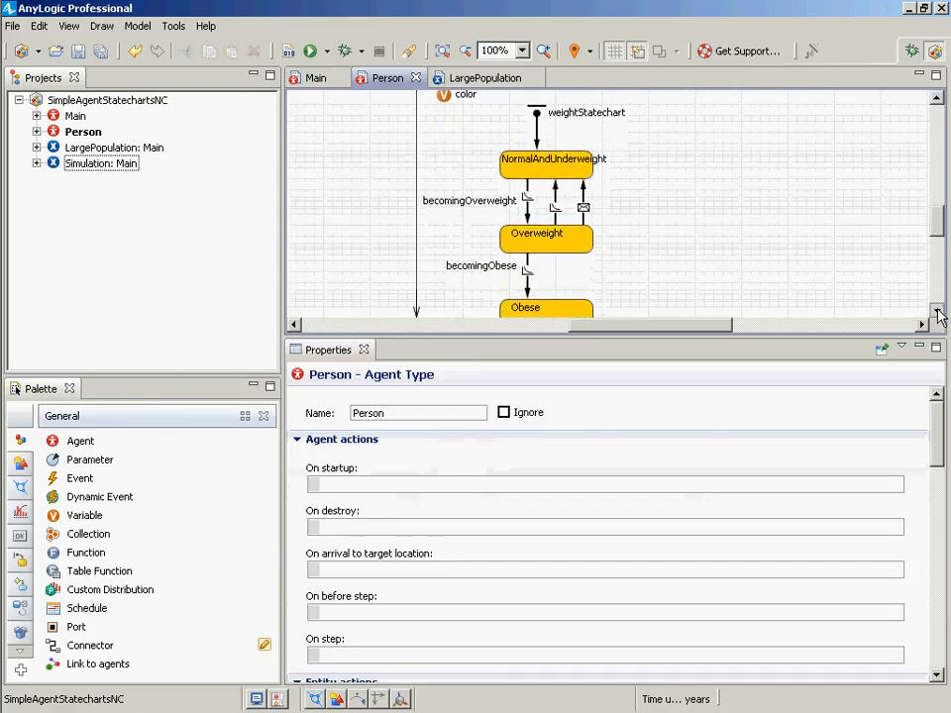
pyautogui.click(546, 170)
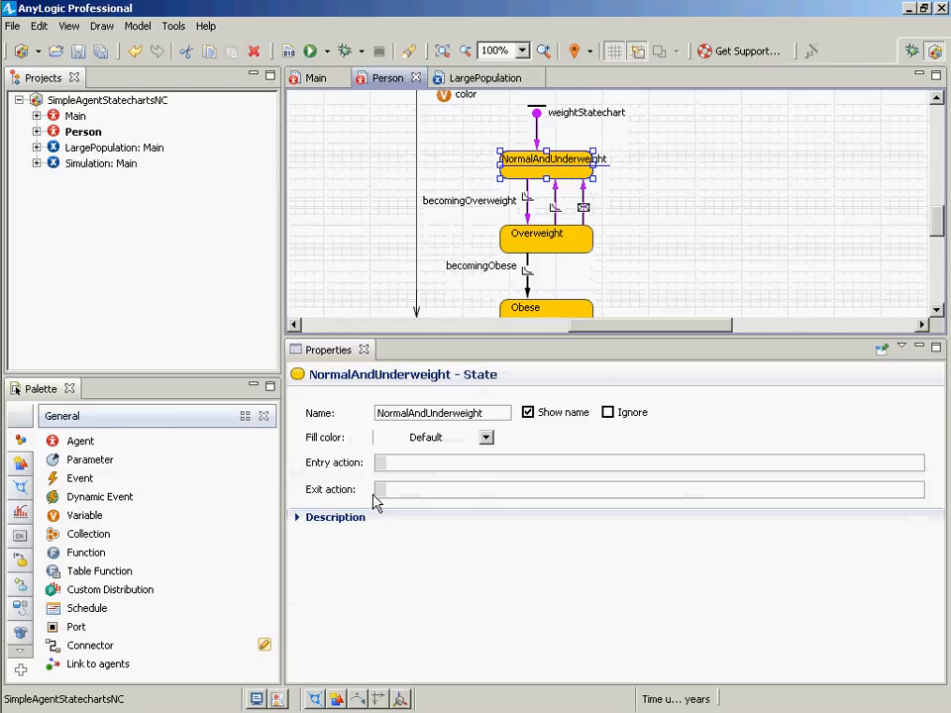
pyautogui.click(412, 467)
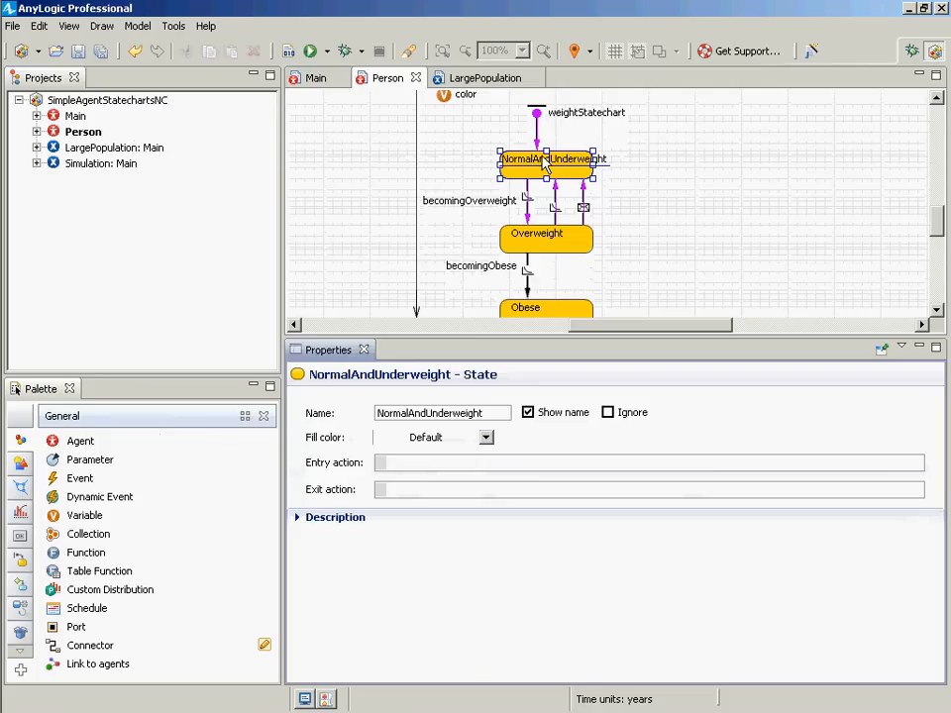
pyautogui.click(486, 437)
pyautogui.click(401, 494)
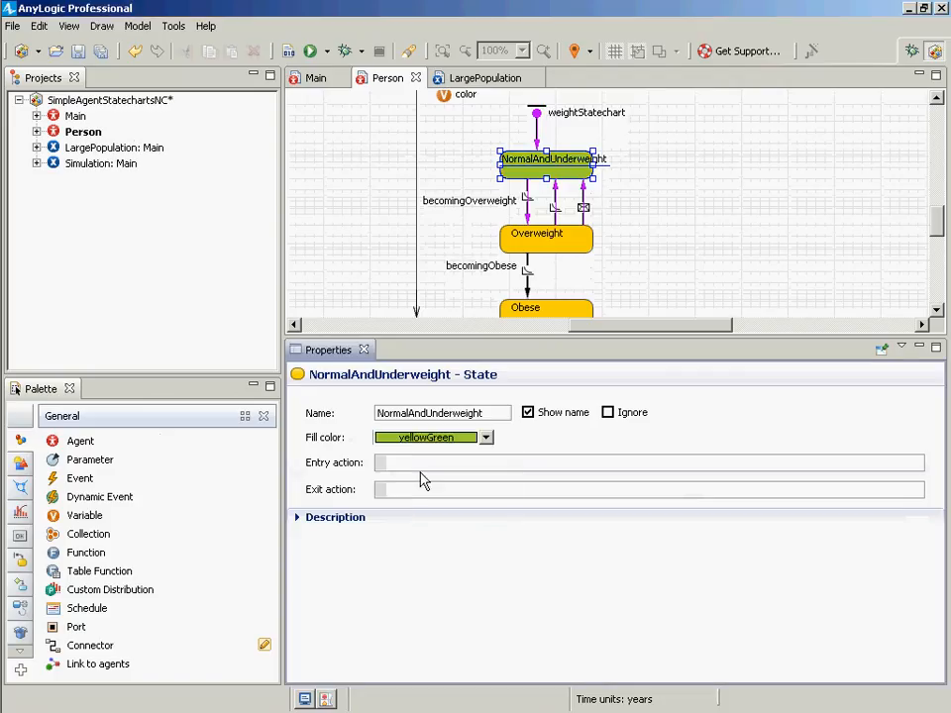
pyautogui.click(451, 439)
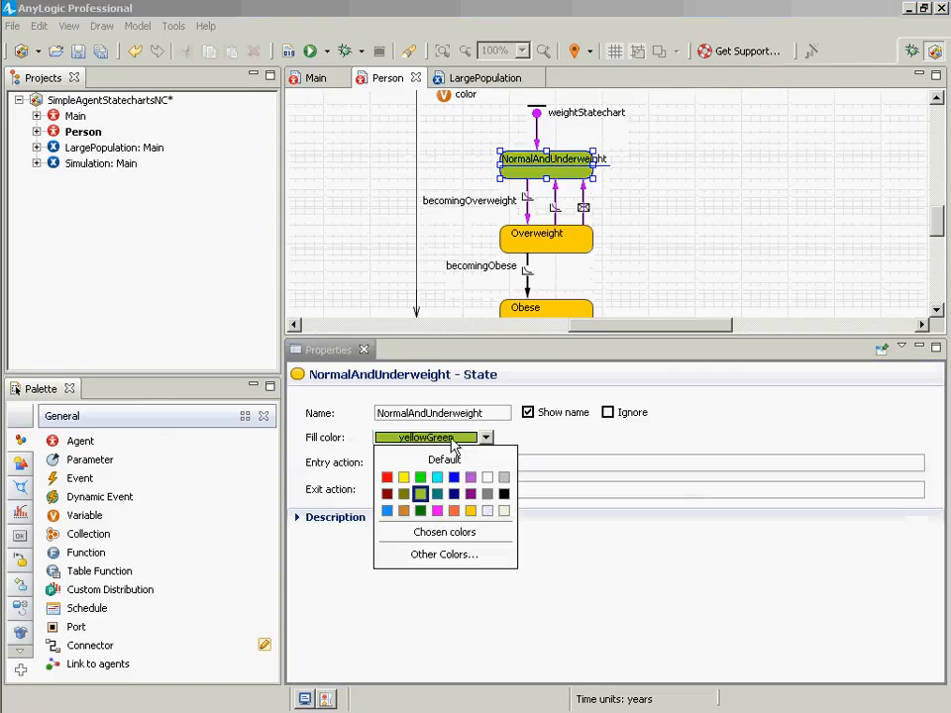
pyautogui.click(420, 478)
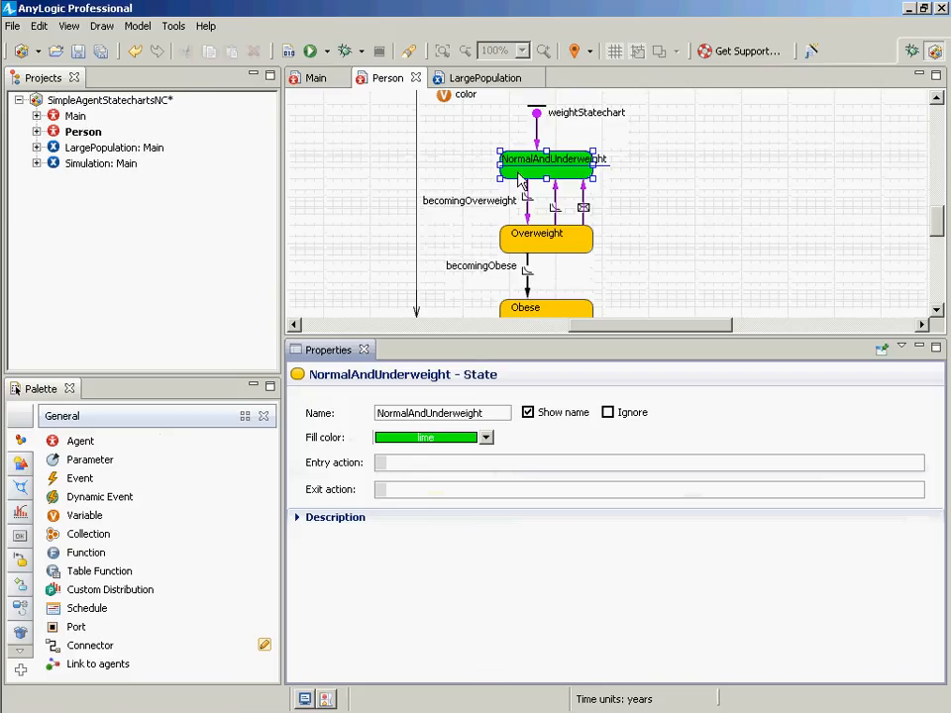
# - Set the NormalAndUnderweight state's entry action to color = lime;
pyautogui.click(936, 97)
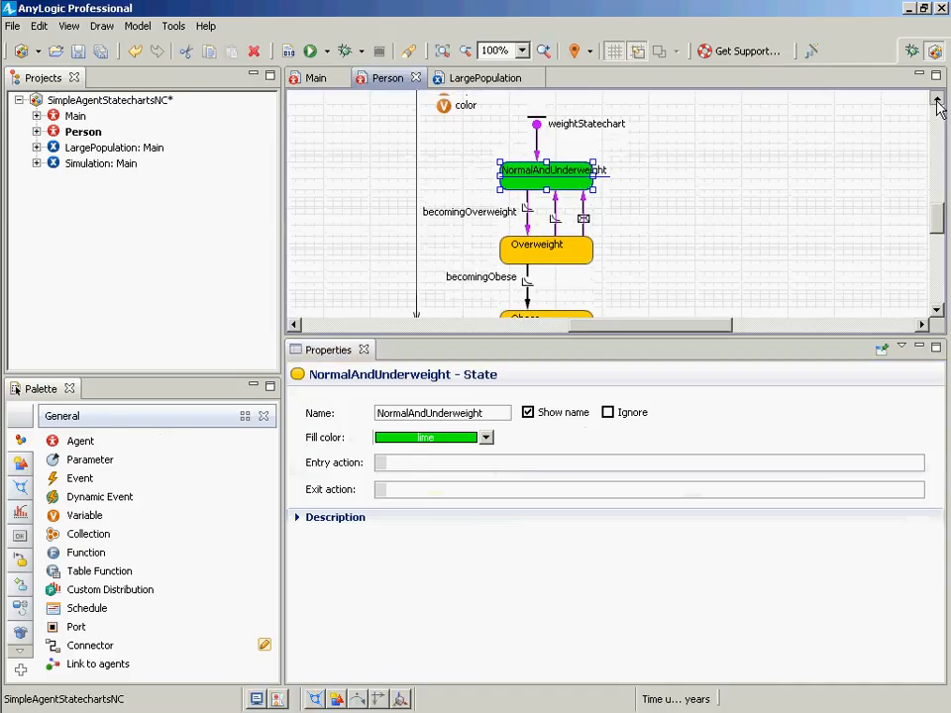
pyautogui.click(467, 461)
pyautogui.write('co')
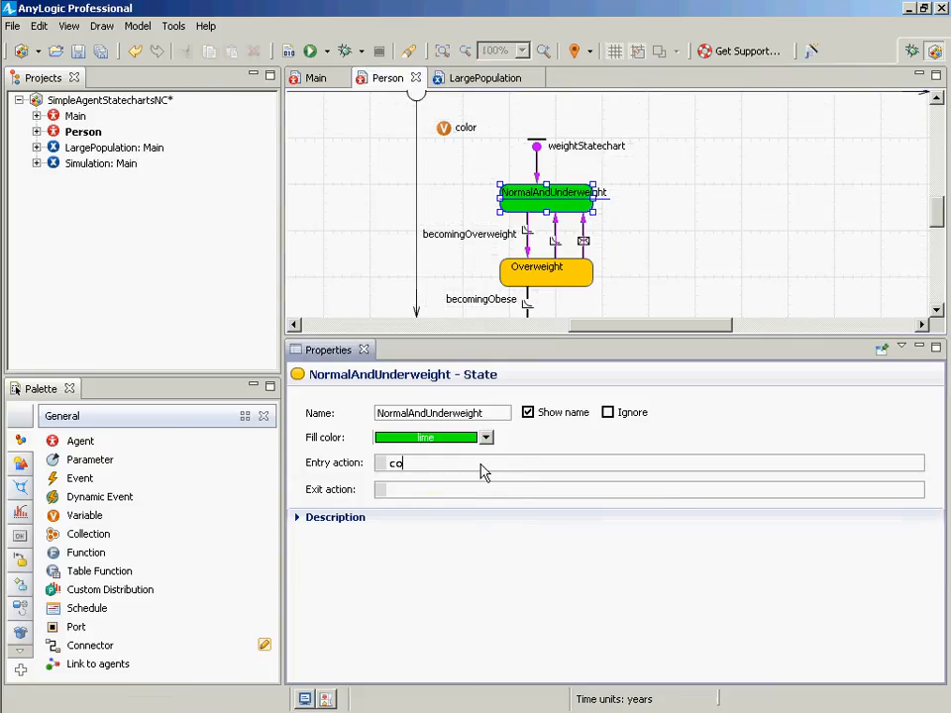
pyautogui.press('BackSpace')
pyautogui.press('BackSpace')
pyautogui.write('color = lime;')
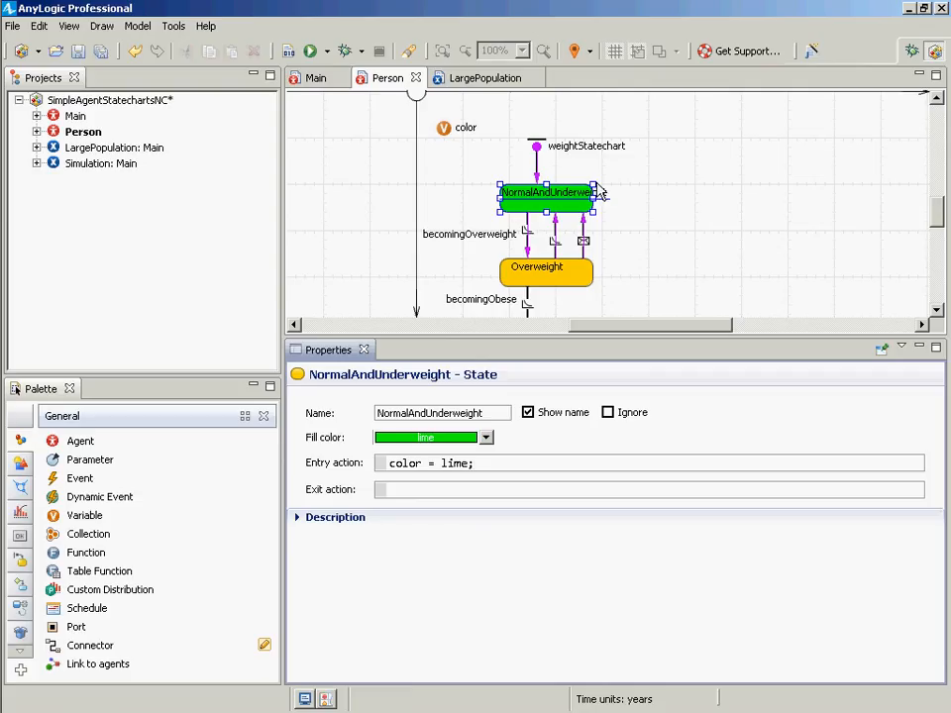
# - Set the Overweight state's fill color to yellow
pyautogui.click(577, 281)
pyautogui.click(459, 462)
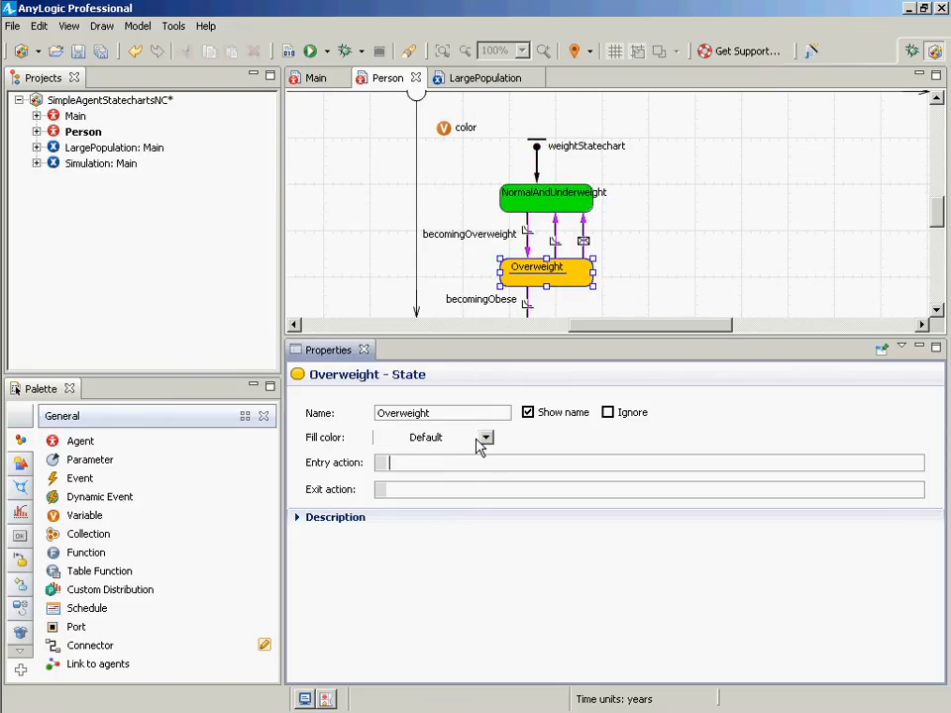
pyautogui.click(486, 438)
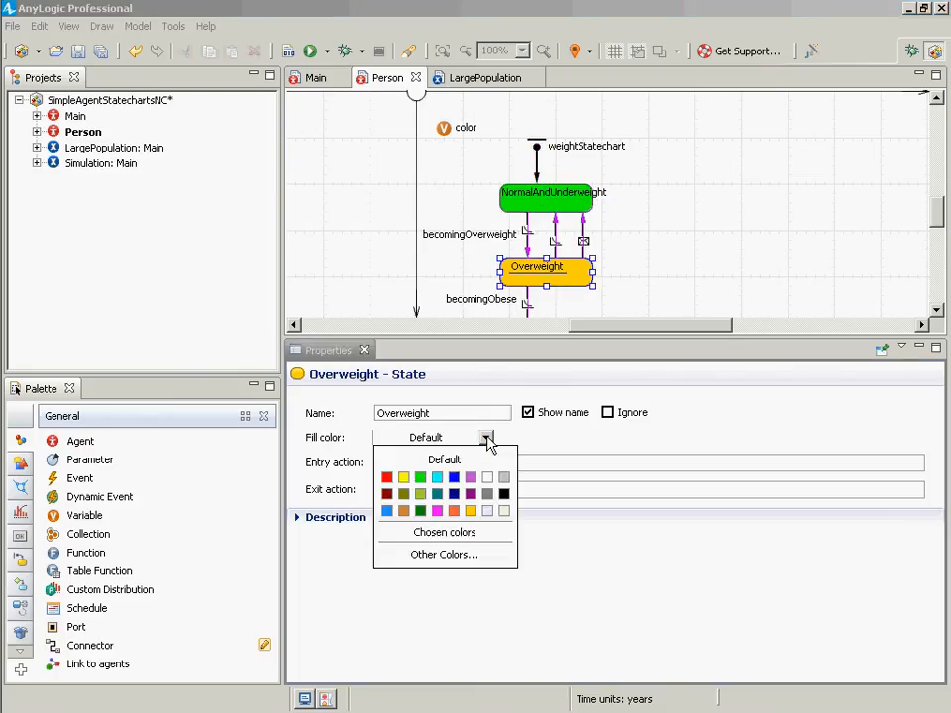
pyautogui.click(387, 477)
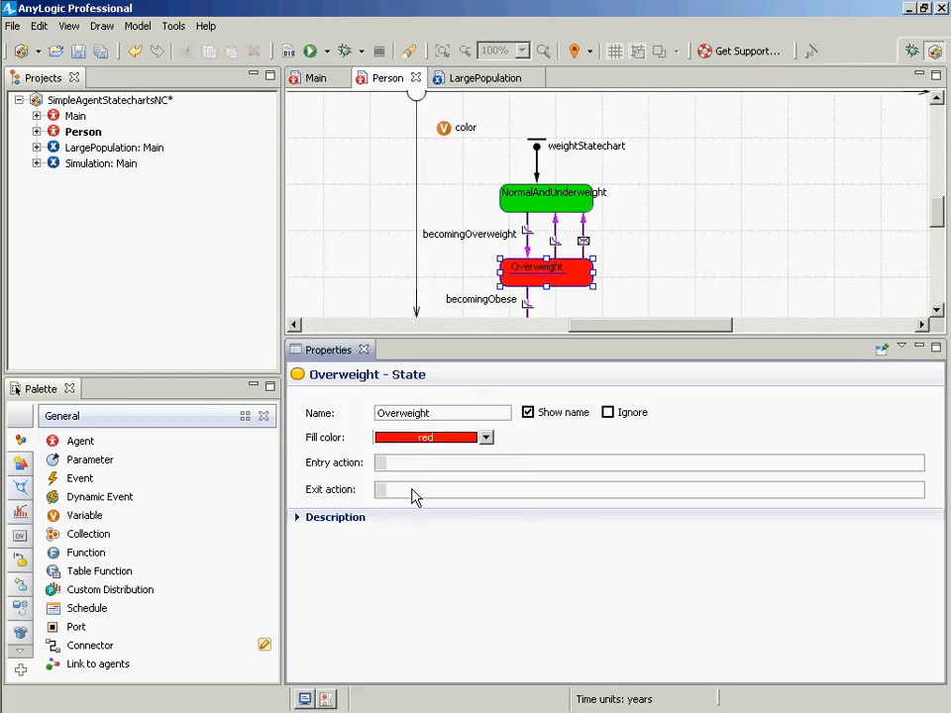
pyautogui.click(422, 439)
pyautogui.click(405, 477)
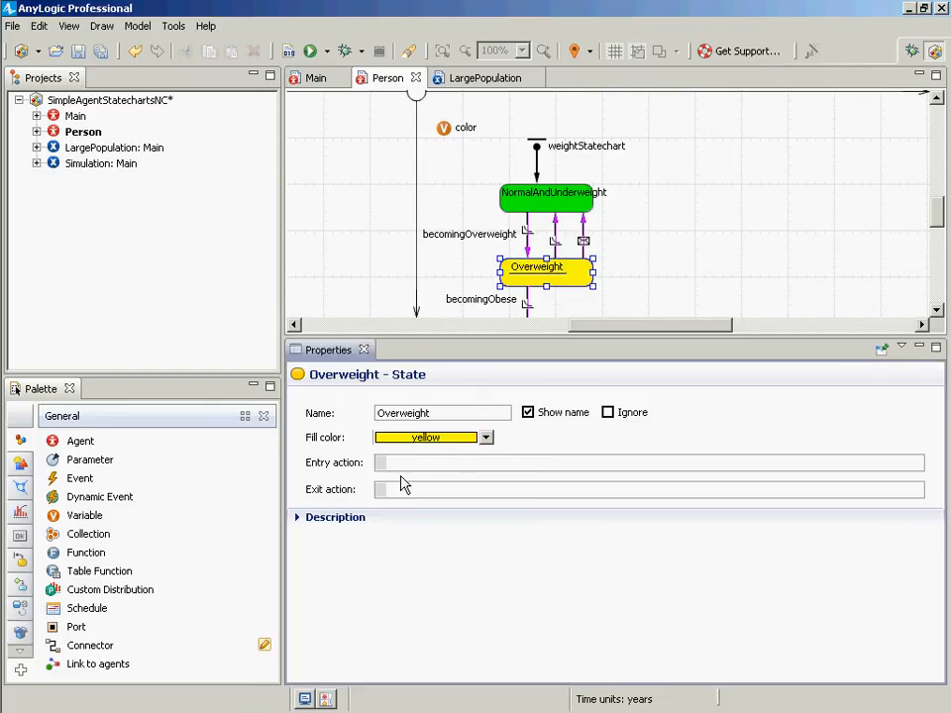
# - Set the Overweight state's entry action to color = YELLOW;
pyautogui.click(416, 465)
pyautogui.write('color = YELLOW;')
pyautogui.hotkey('ctrl', 'shift', 'Left')
pyautogui.hotkey('ctrl', 'shift', 'Left')
pyautogui.hotkey('ctrl', 'shift', 'Left')
pyautogui.hotkey('ctrl', 'shift', 'Left')
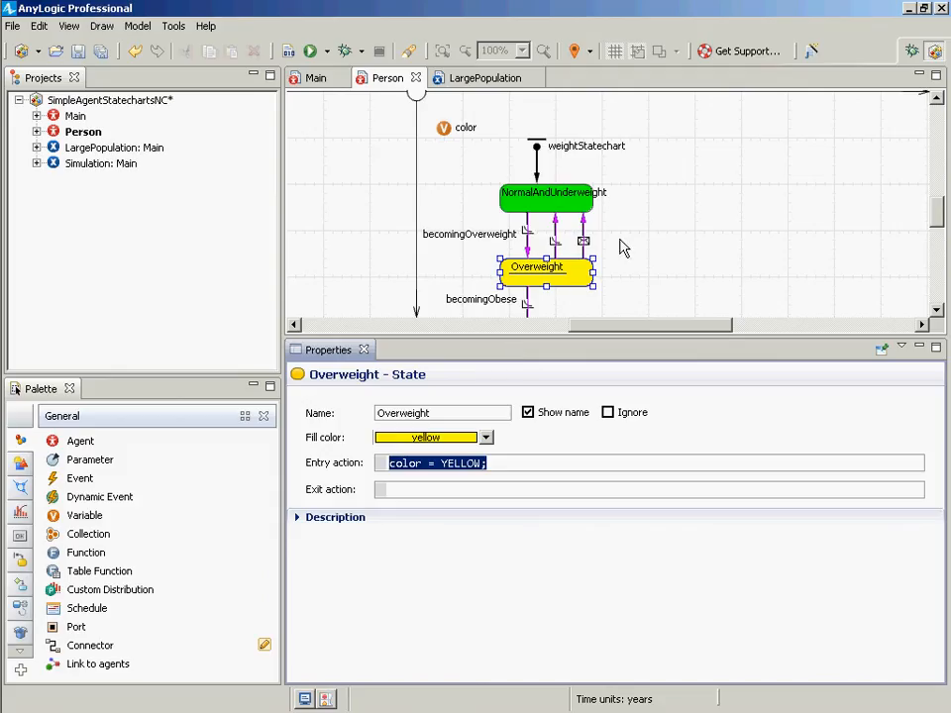
# - Set the Obese state's fill color to red
pyautogui.click(936, 310)
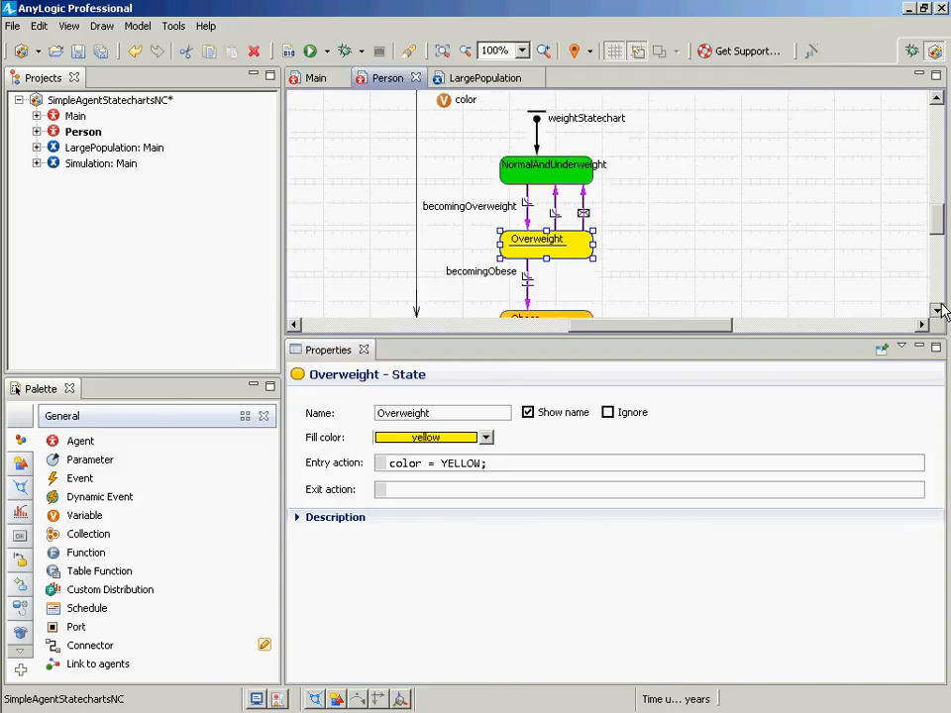
pyautogui.click(525, 303)
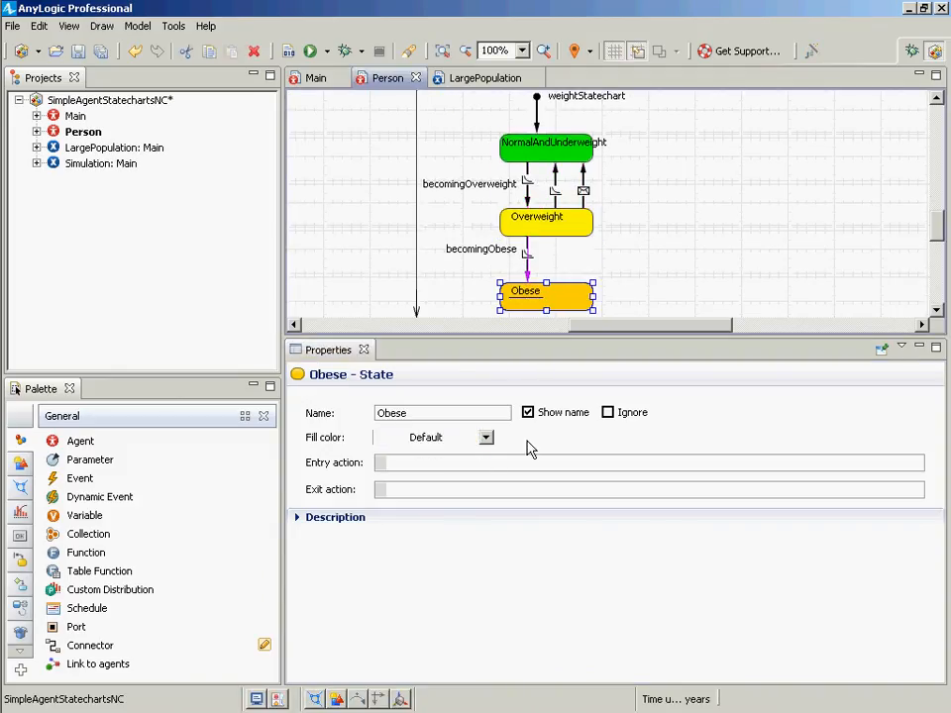
pyautogui.click(485, 440)
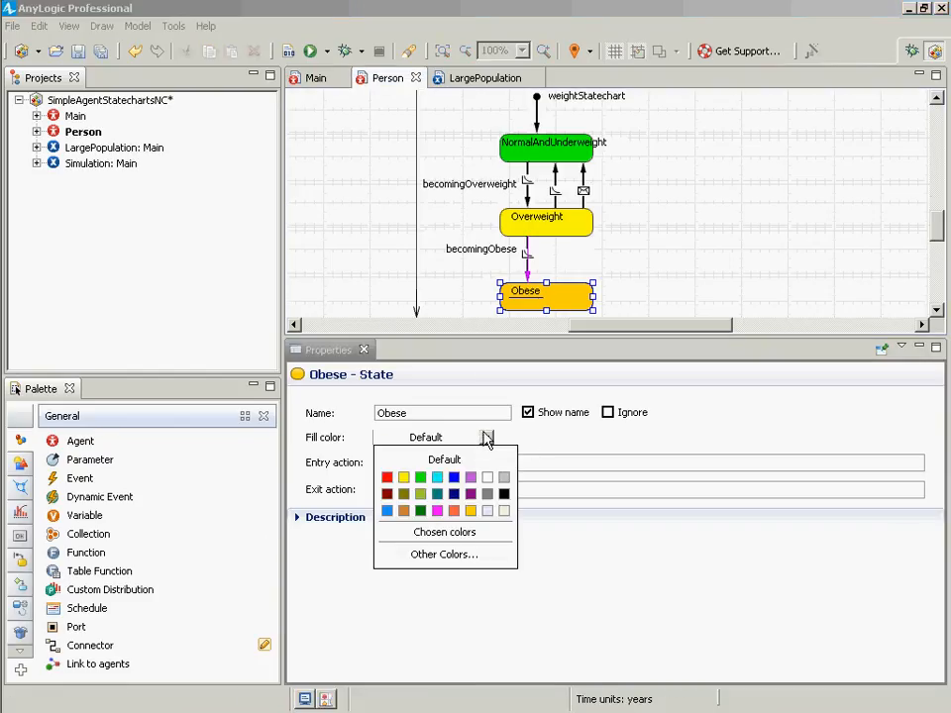
pyautogui.click(382, 474)
pyautogui.click(399, 439)
pyautogui.click(390, 478)
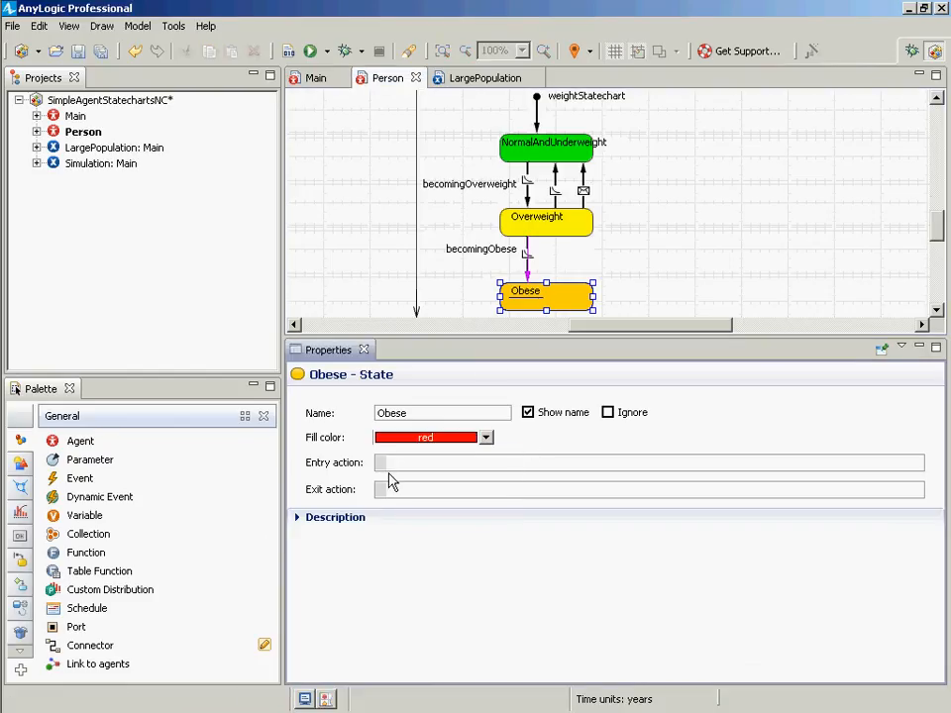
# - Set the Obese state's entry action to color = RED; and save the model
pyautogui.write('color=')
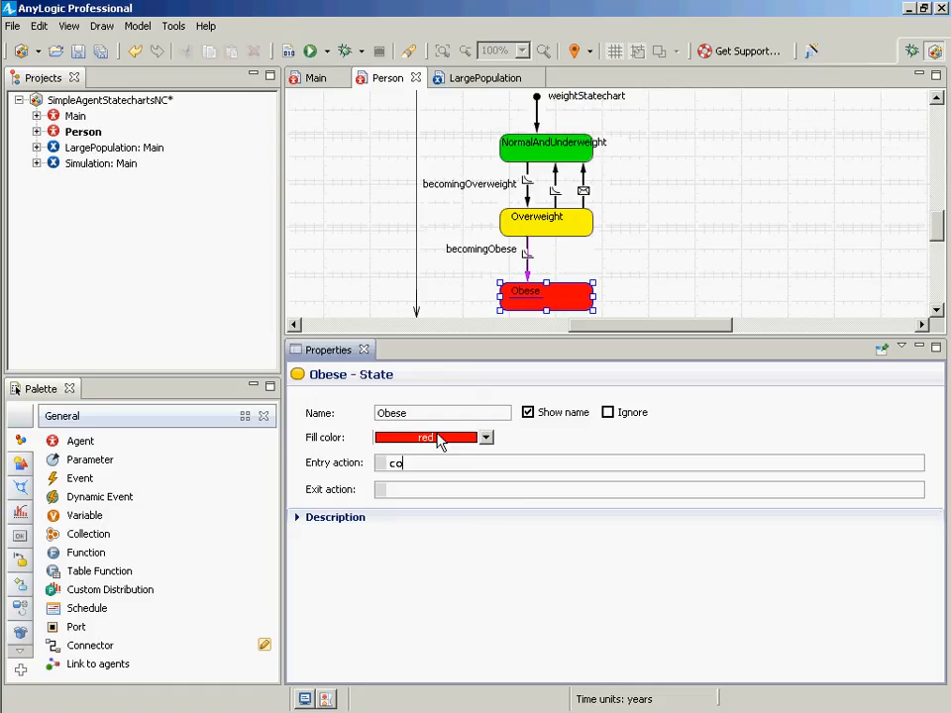
pyautogui.press('BackSpace')
pyautogui.press('BackSpace')
pyautogui.write('= RED;')
pyautogui.hotkey('ctrl', 'shift', 'Left')
pyautogui.hotkey('ctrl', 'shift', 'Left')
pyautogui.hotkey('ctrl', 'shift', 'Left')
pyautogui.hotkey('ctrl', 'shift', 'Right')
pyautogui.hotkey('ctrl', 'Left')
pyautogui.hotkey('ctrl', 'Left')
pyautogui.hotkey('ctrl', 'shift', 'Right')
pyautogui.hotkey('ctrl', 'Right')
pyautogui.hotkey('ctrl', 'Right')
pyautogui.hotkey('ctrl', 'shift', 'Right')
pyautogui.press('Left')
pyautogui.press('Left')
pyautogui.press('BackSpace')
pyautogui.press('Left')
pyautogui.press('Left')
pyautogui.press('Left')
pyautogui.press('Left')
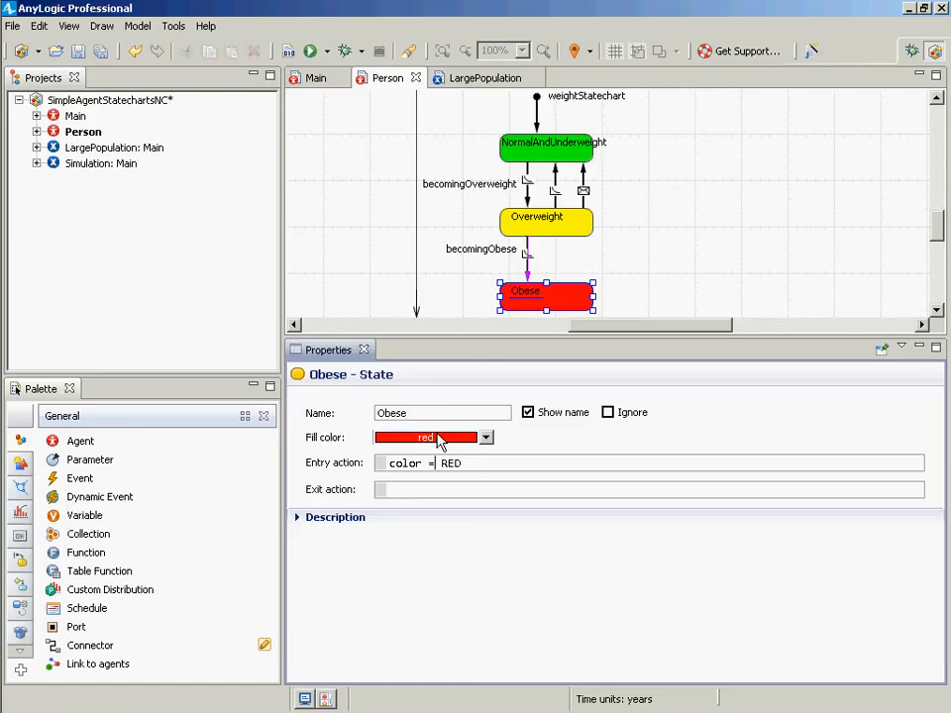
pyautogui.write('-')
pyautogui.press('BackSpace')
pyautogui.write('=')
pyautogui.hotkey('ctrl', 'z')
pyautogui.hotkey('ctrl', 'z')
pyautogui.hotkey('ctrl', 'z')
pyautogui.hotkey('ctrl', 'z')
pyautogui.hotkey('ctrl', 'z')
pyautogui.hotkey('ctrl', 's')
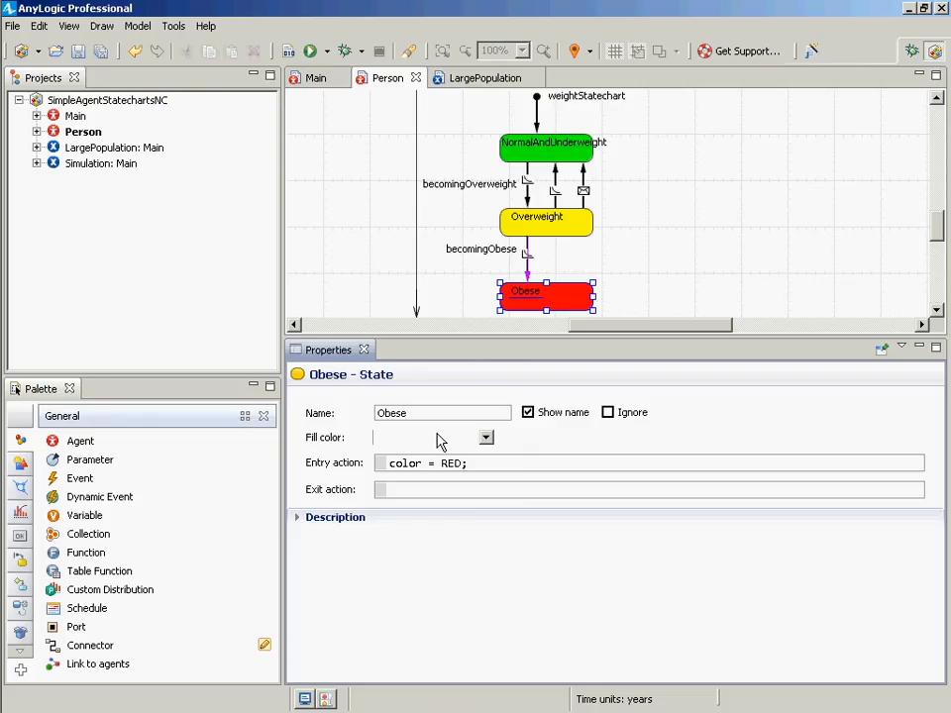
# - Rebuild and save the model and run the Simulation experiment again
pyautogui.click(285, 52)
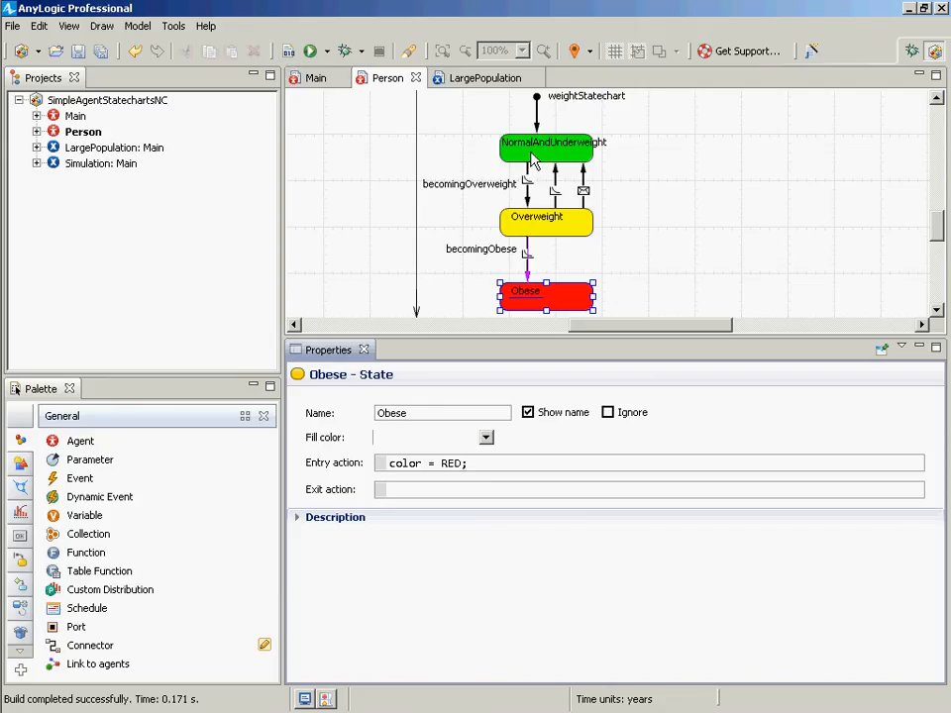
pyautogui.click(285, 52)
pyautogui.hotkey('ctrl', 's')
pyautogui.rightClick(74, 164)
pyautogui.click(123, 369)
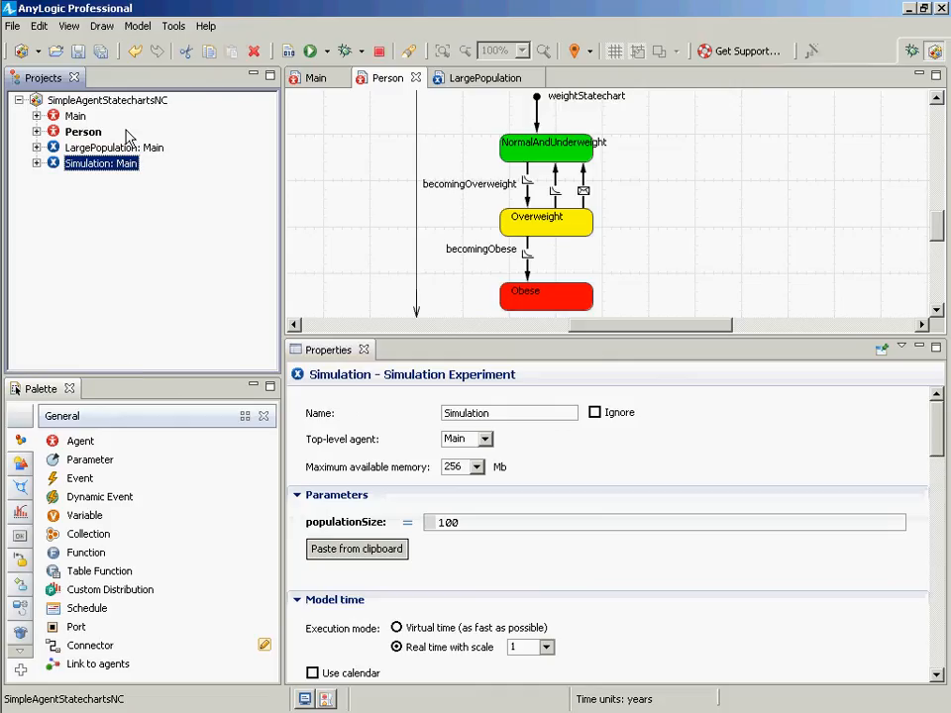
pyautogui.click(122, 134)
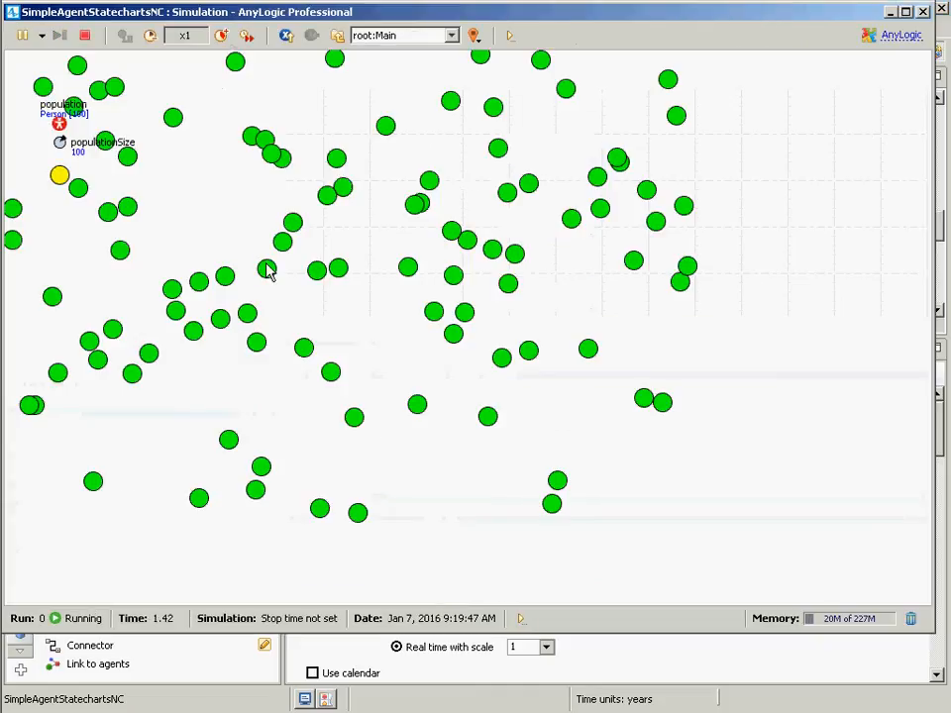
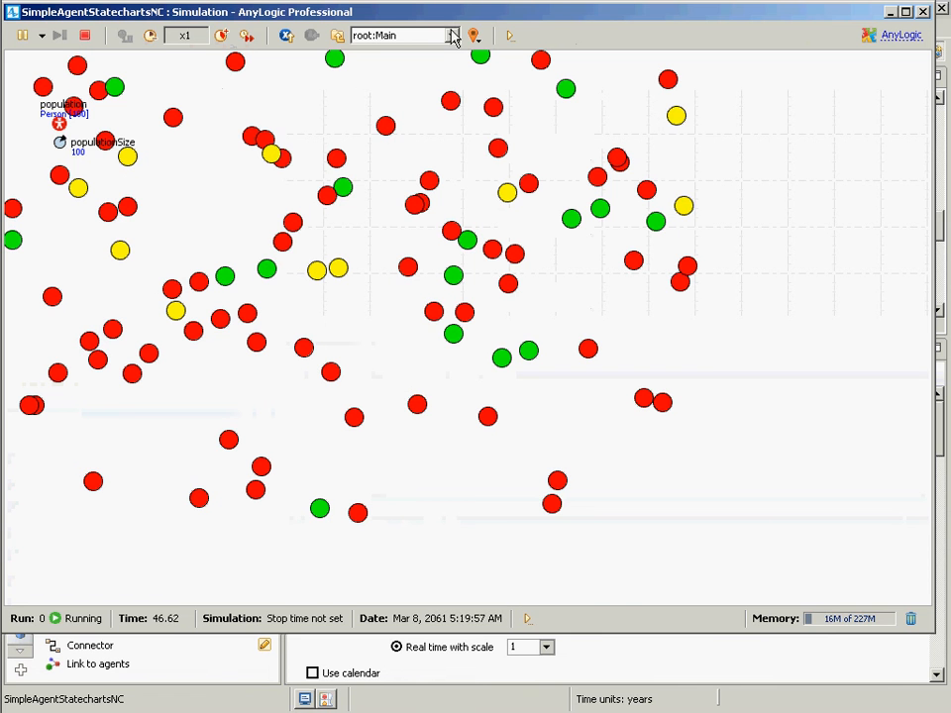
# - Close the simulation and draw a new transition from the Obese state up to the Overweight state
pyautogui.click(923, 12)
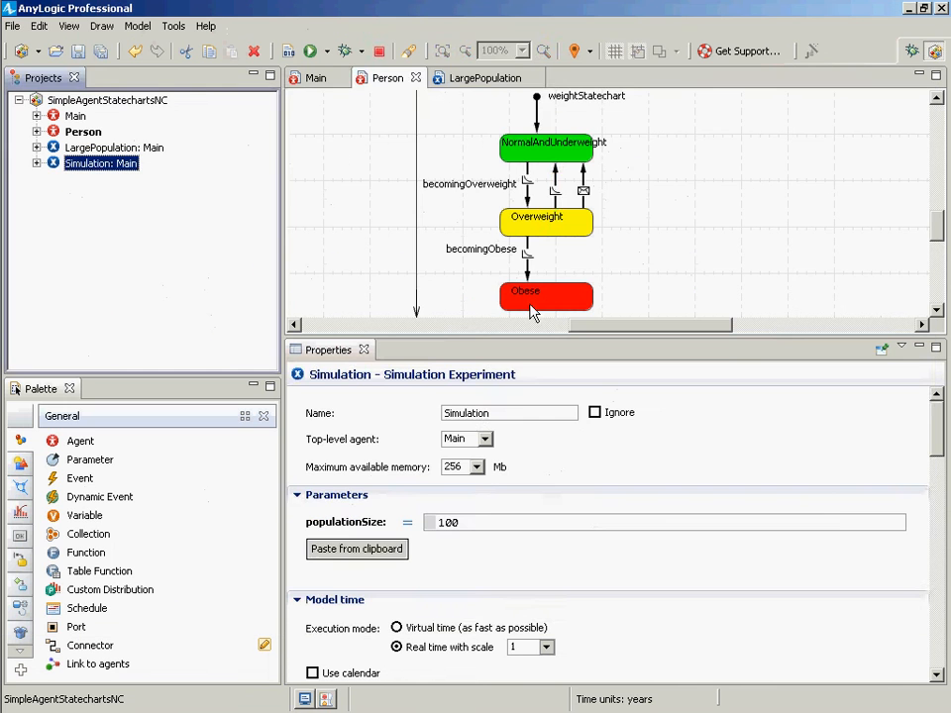
pyautogui.click(551, 194)
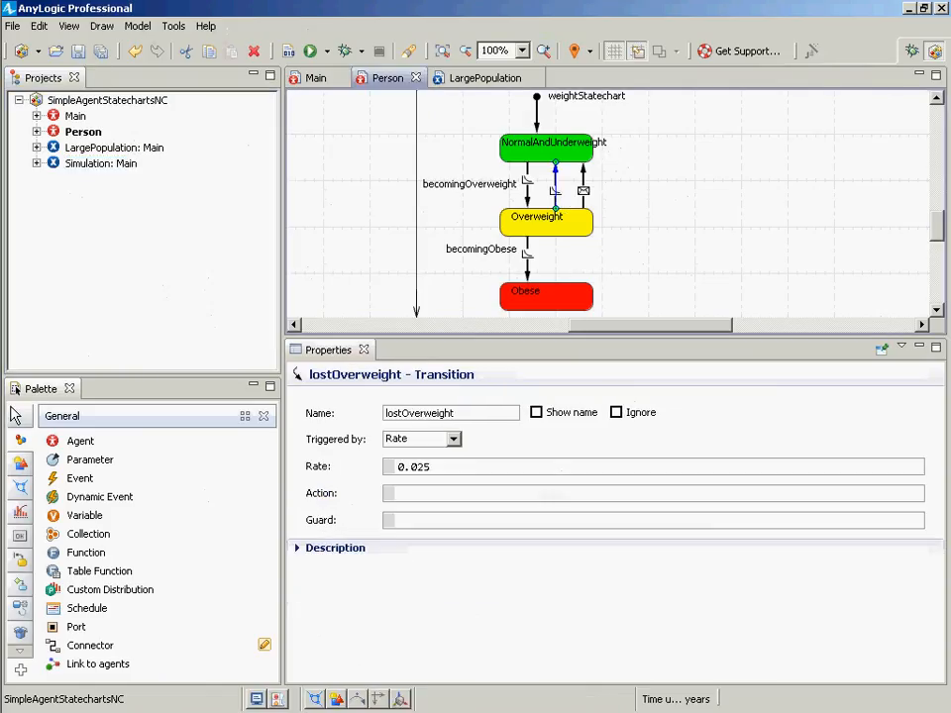
pyautogui.click(21, 443)
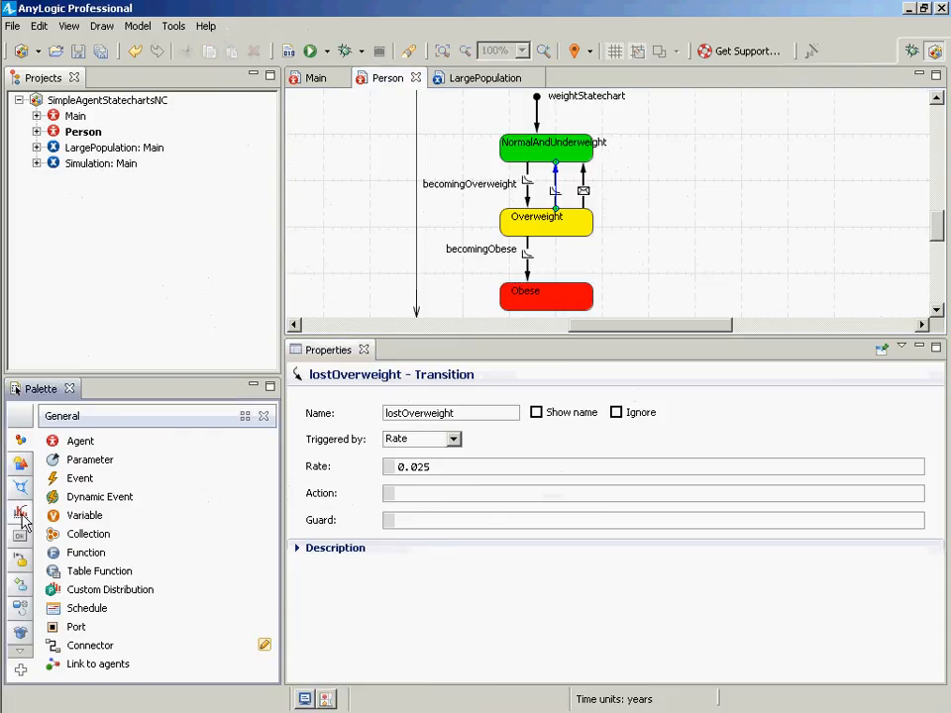
pyautogui.click(20, 486)
pyautogui.click(79, 479)
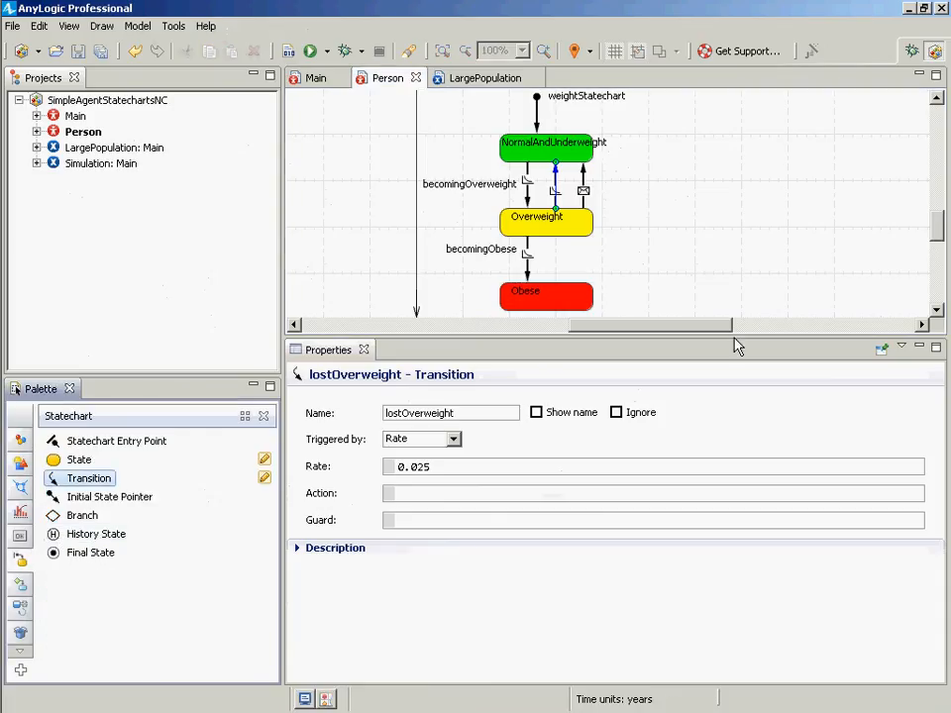
pyautogui.click(572, 313)
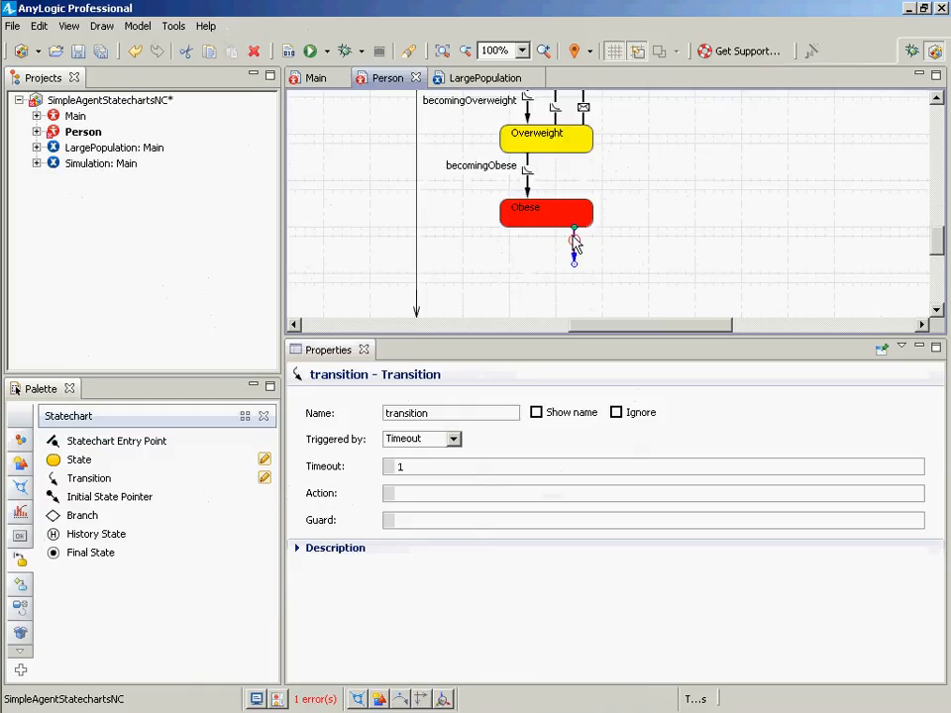
pyautogui.moveTo(574, 262); pyautogui.dragTo(576, 154)
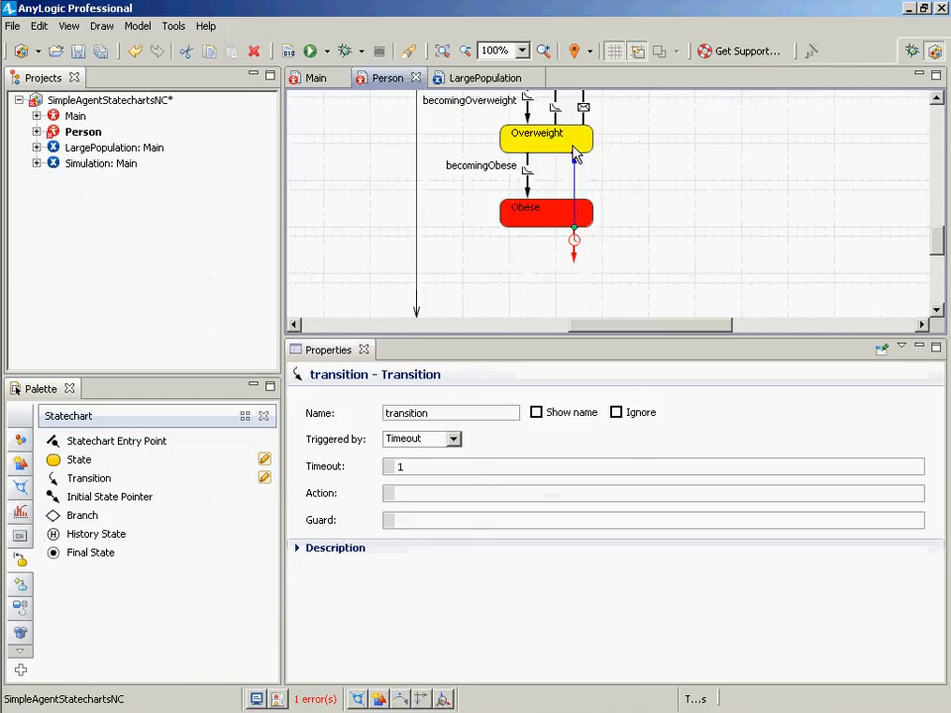
# - Set the new transition to trigger by Rate with a rate of 0.05 and save the model
pyautogui.click(452, 439)
pyautogui.click(443, 464)
pyautogui.click(442, 467)
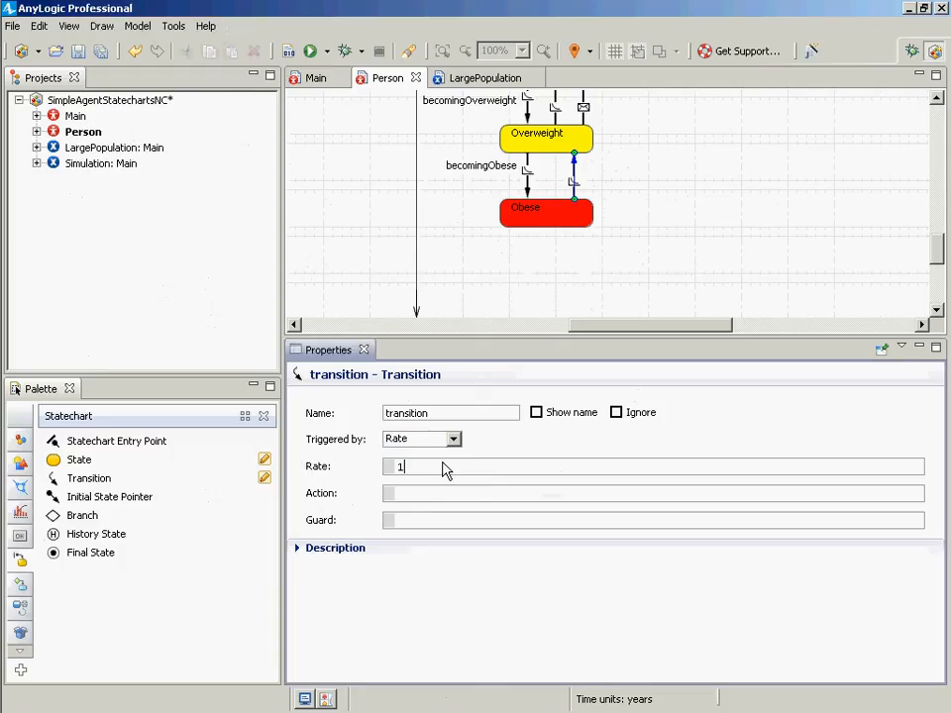
pyautogui.press('BackSpace')
pyautogui.write('0.05')
pyautogui.hotkey('ctrl', 's')
# - Rename the new transition losingObesity, show its name, and place the label beside the transition
pyautogui.click(935, 99)
pyautogui.click(935, 99)
pyautogui.click(936, 99)
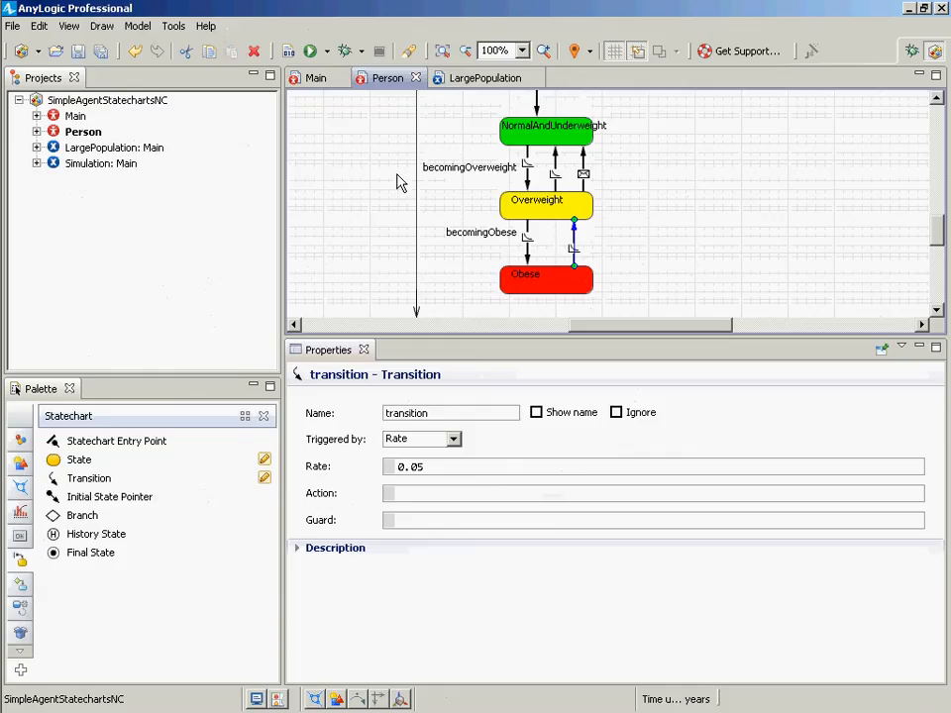
pyautogui.doubleClick(479, 414)
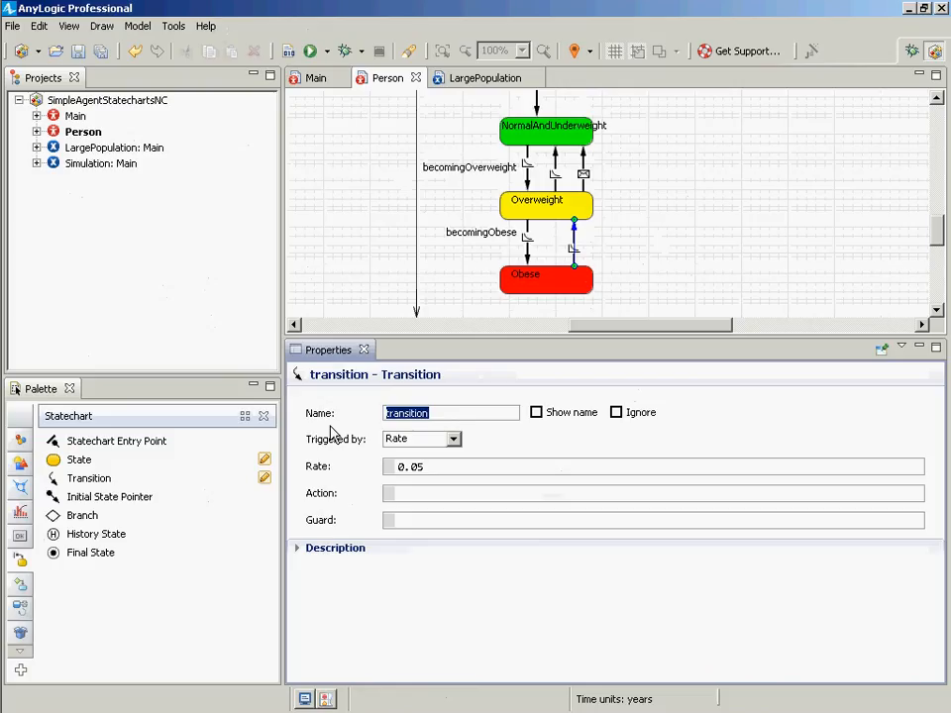
pyautogui.write('losingObesity')
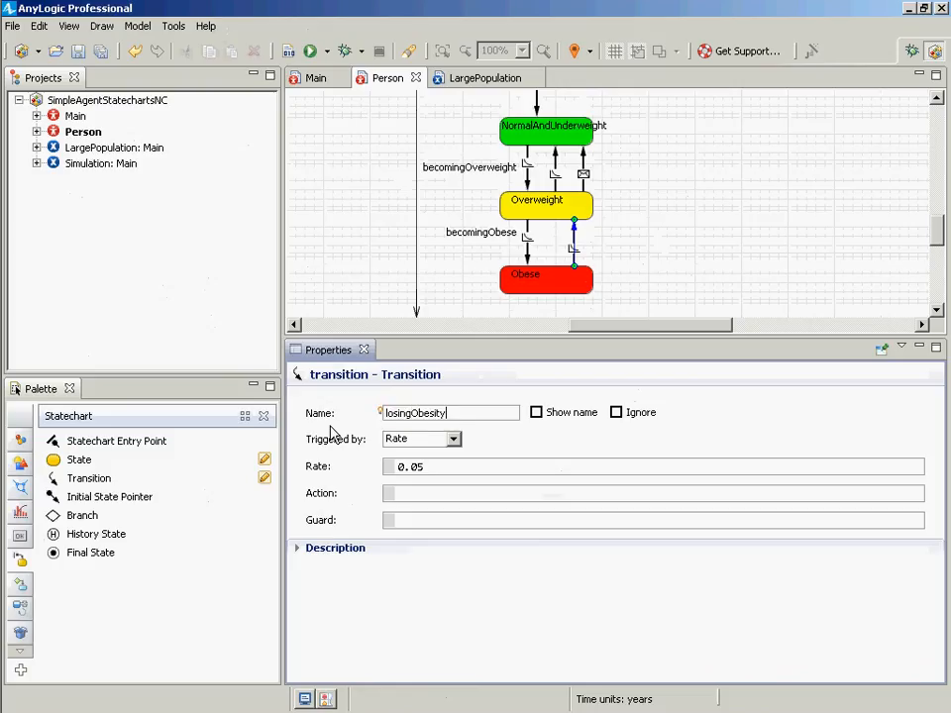
pyautogui.click(537, 412)
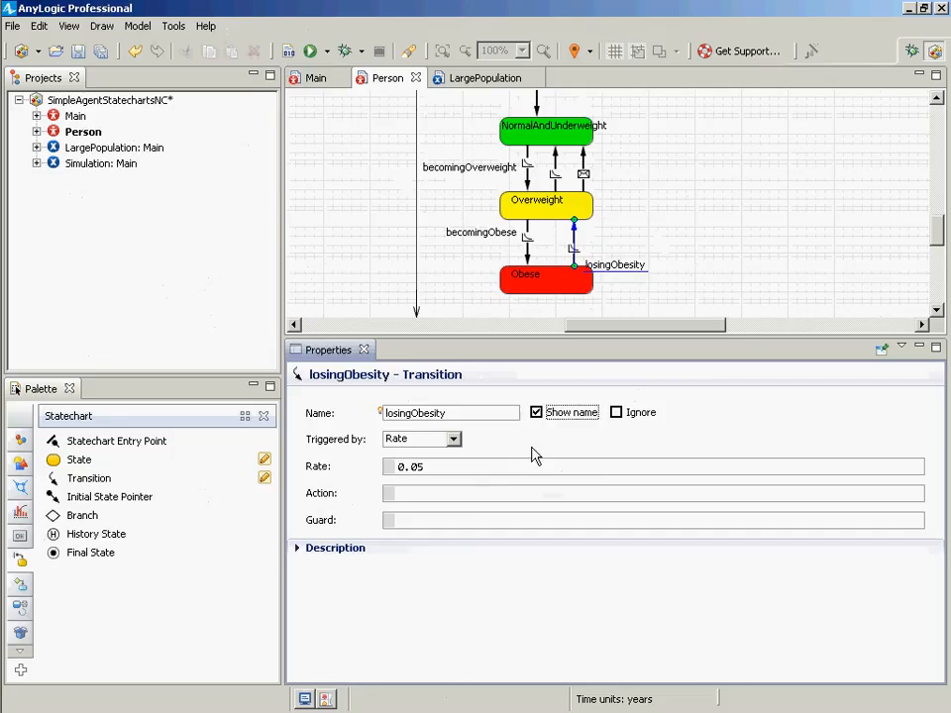
pyautogui.moveTo(614, 266); pyautogui.dragTo(604, 246)
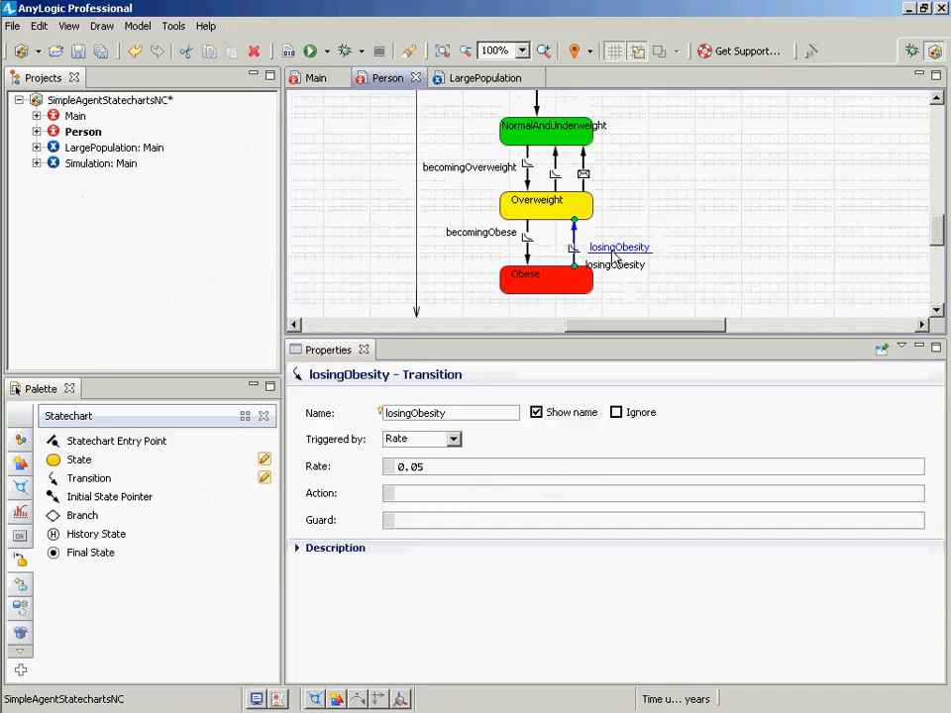
# - Show the lostOverweight transition's name and move its label next to the transition
pyautogui.click(564, 180)
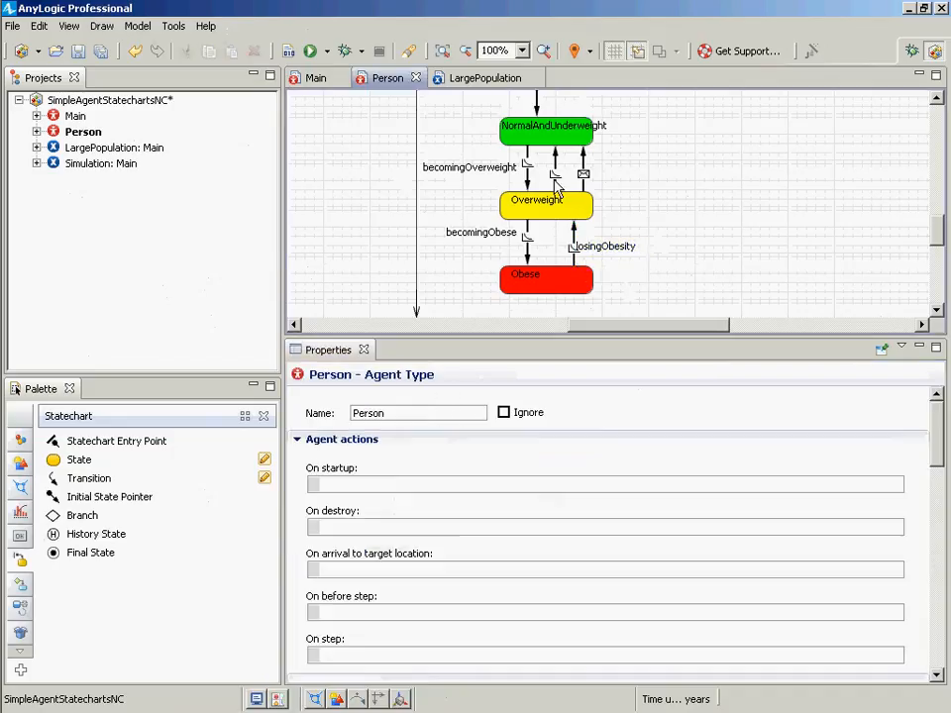
pyautogui.click(556, 179)
pyautogui.click(535, 412)
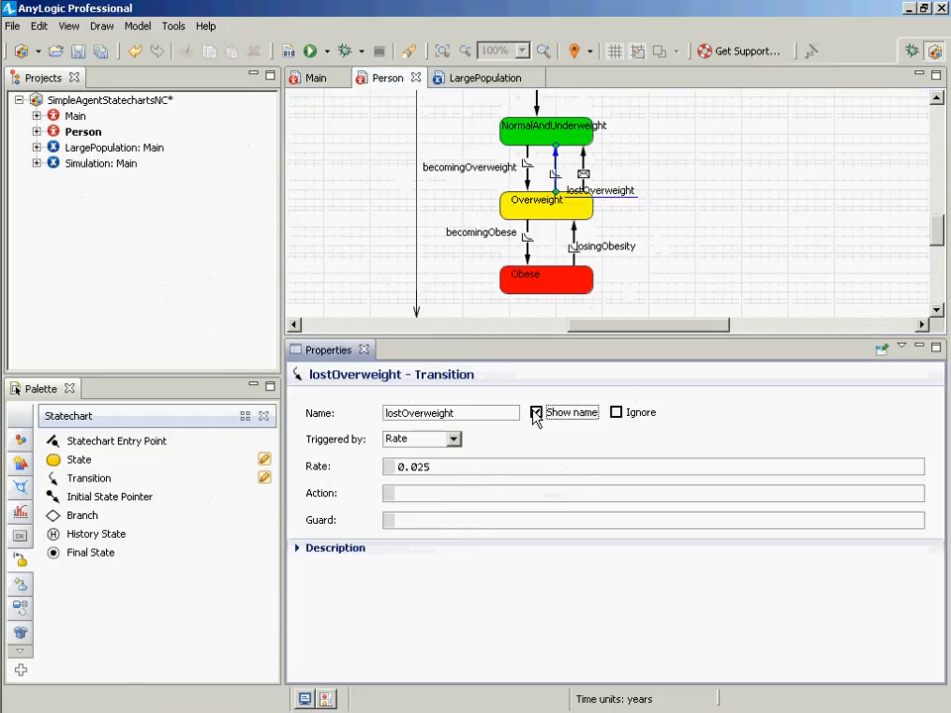
pyautogui.moveTo(603, 201); pyautogui.dragTo(593, 164)
# - Show the weightIntervention transition's name and move its label beside the transition
pyautogui.click(583, 179)
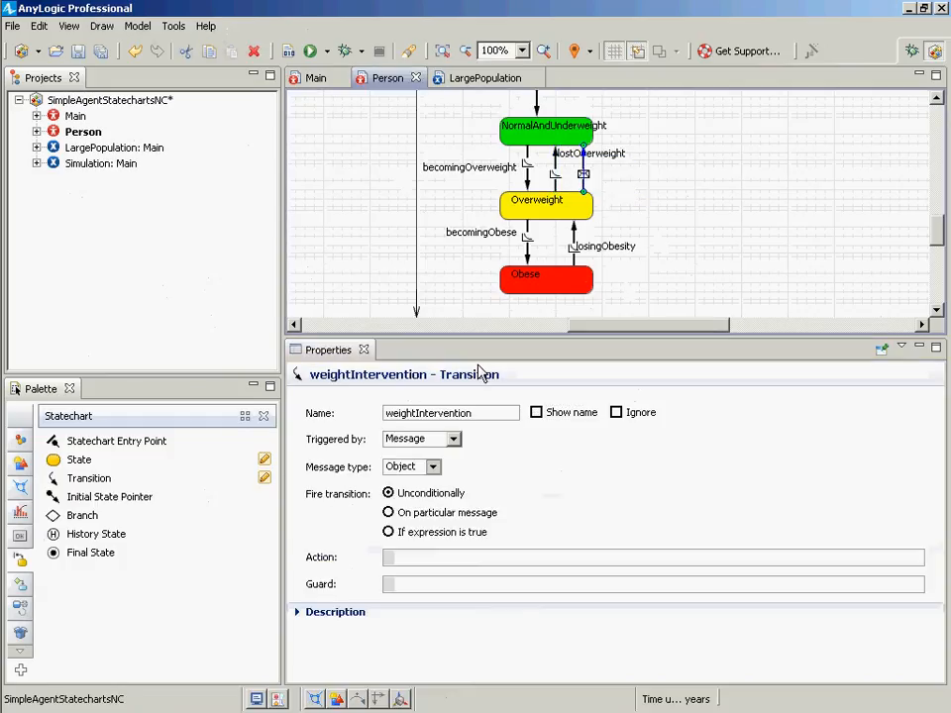
pyautogui.click(536, 412)
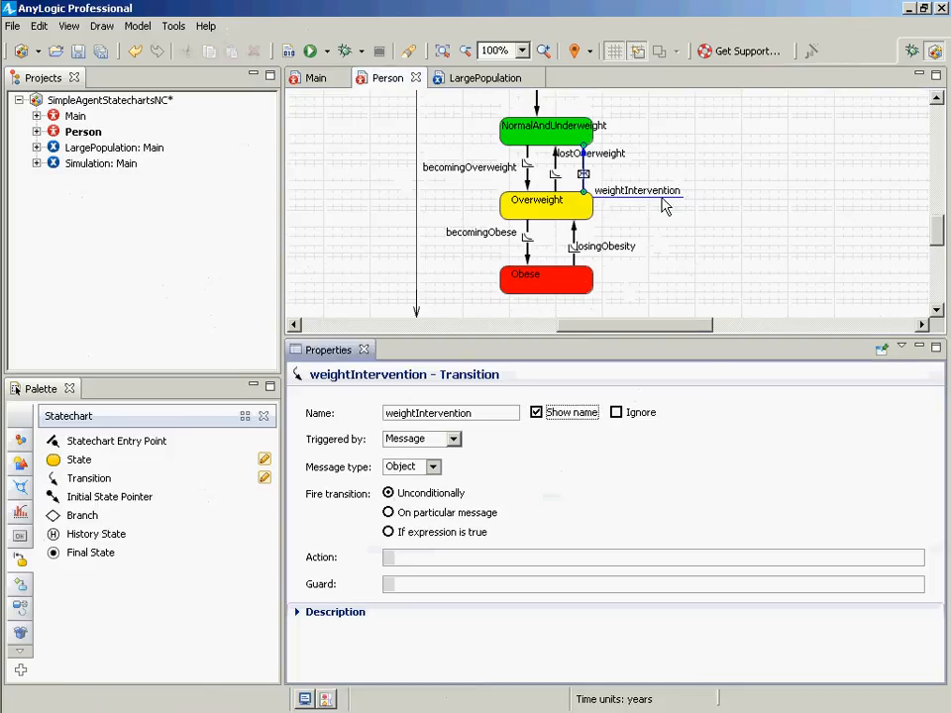
pyautogui.moveTo(662, 196); pyautogui.dragTo(661, 174)
pyautogui.click(611, 154)
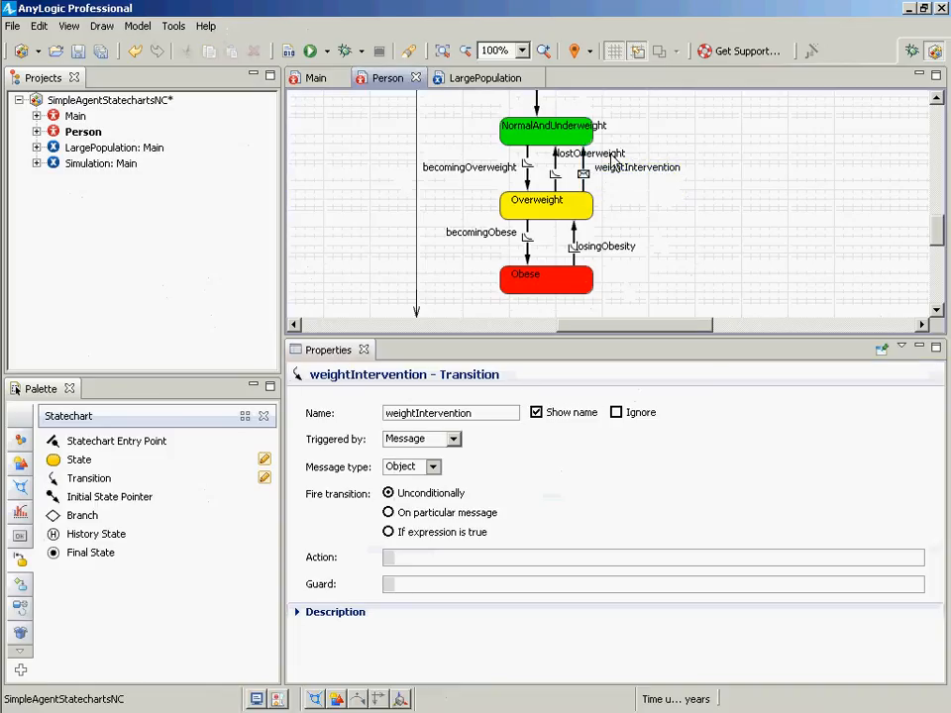
pyautogui.click(617, 178)
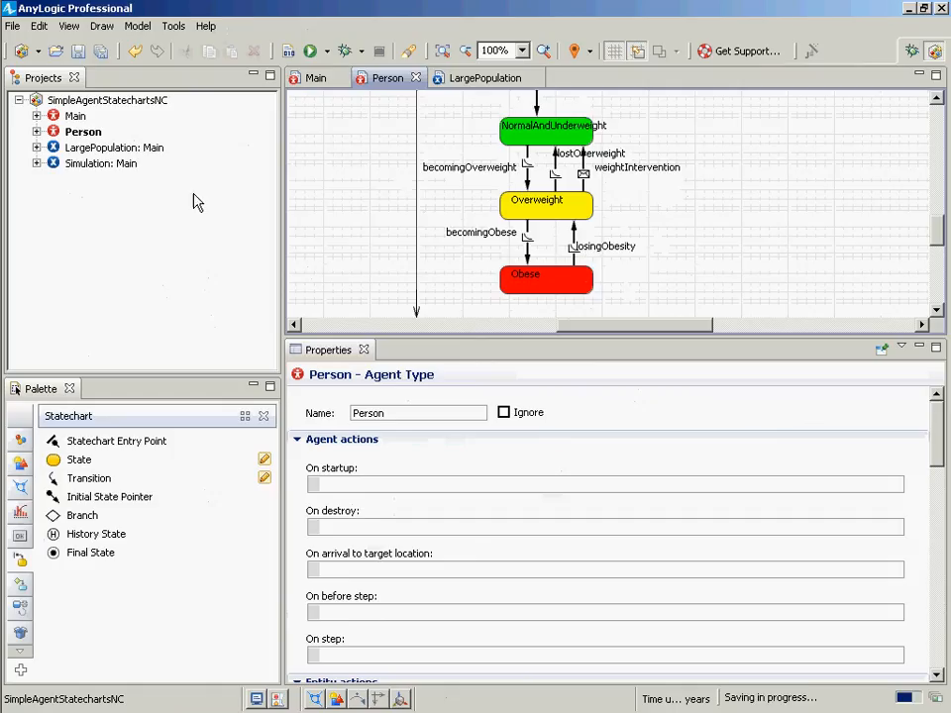
# - Run the Simulation experiment and raise the simulation speed to x10
pyautogui.click(133, 165)
pyautogui.rightClick(135, 170)
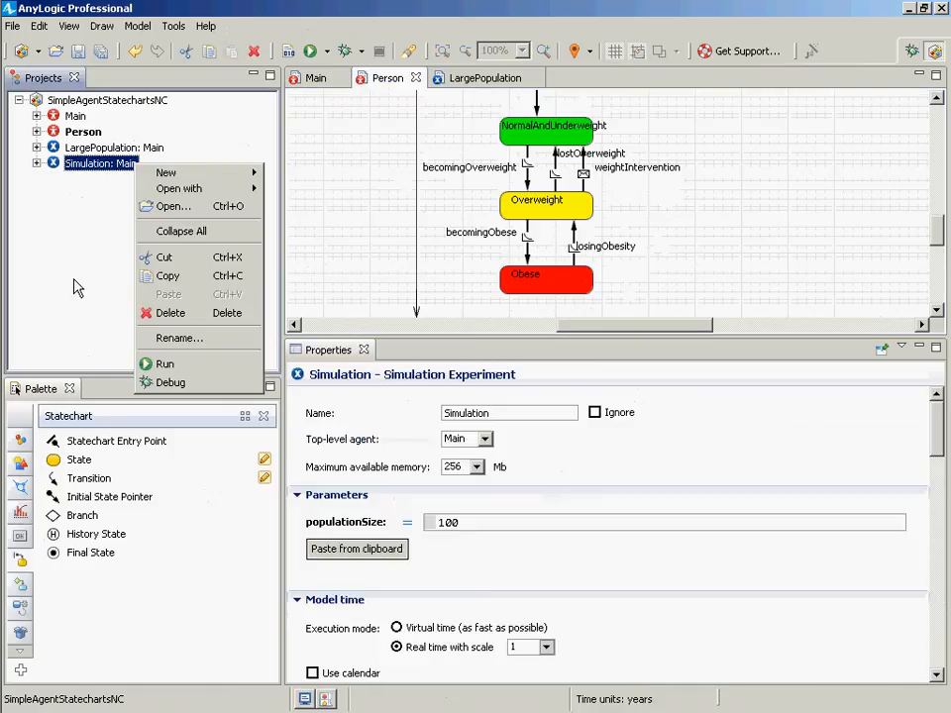
pyautogui.click(143, 366)
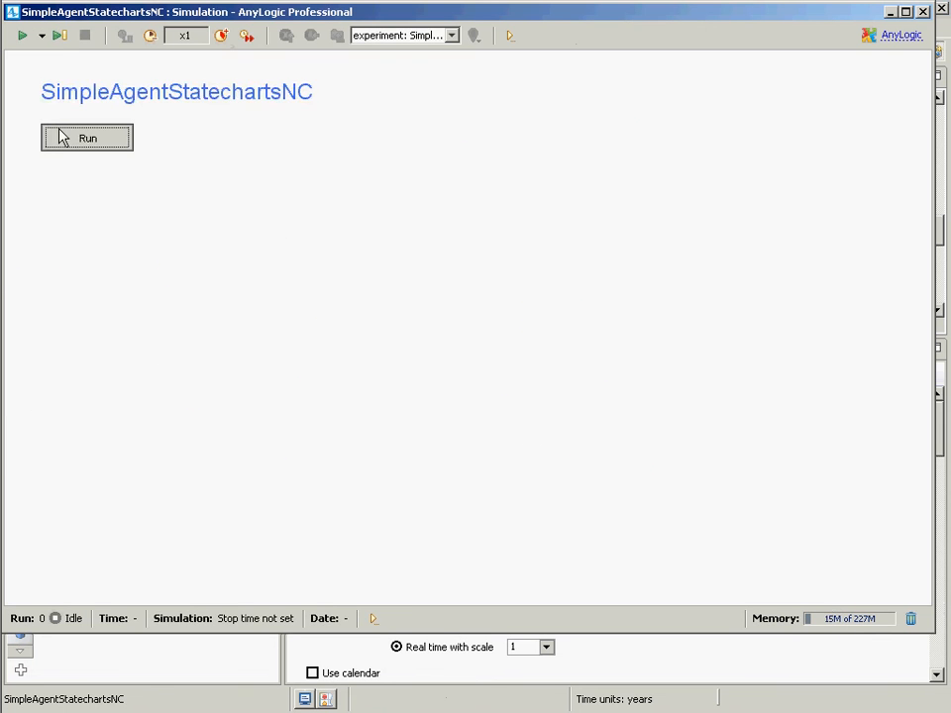
pyautogui.click(65, 136)
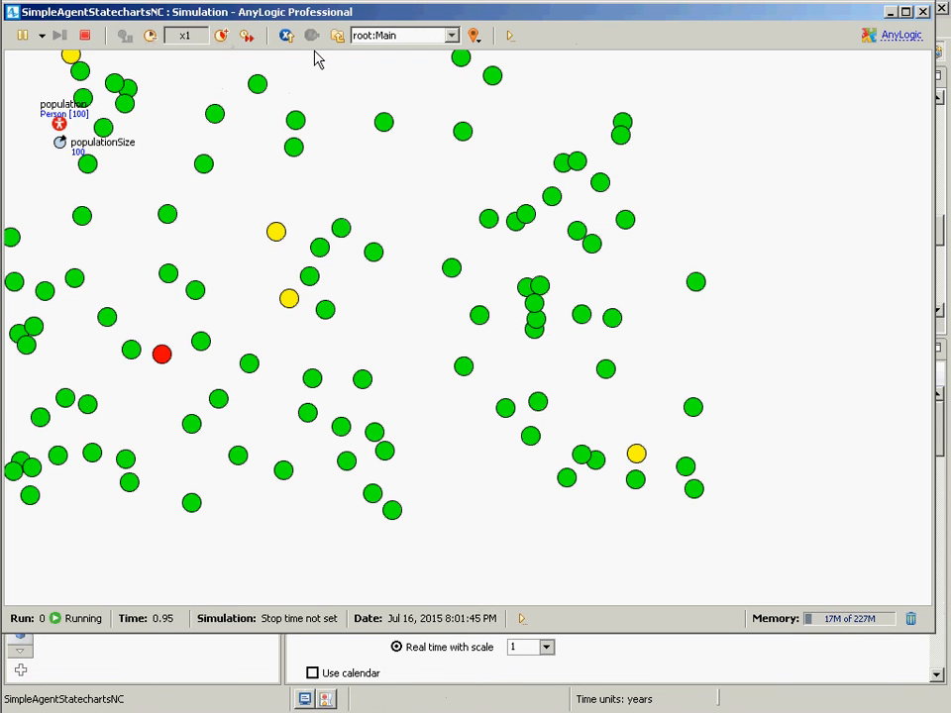
pyautogui.click(221, 35)
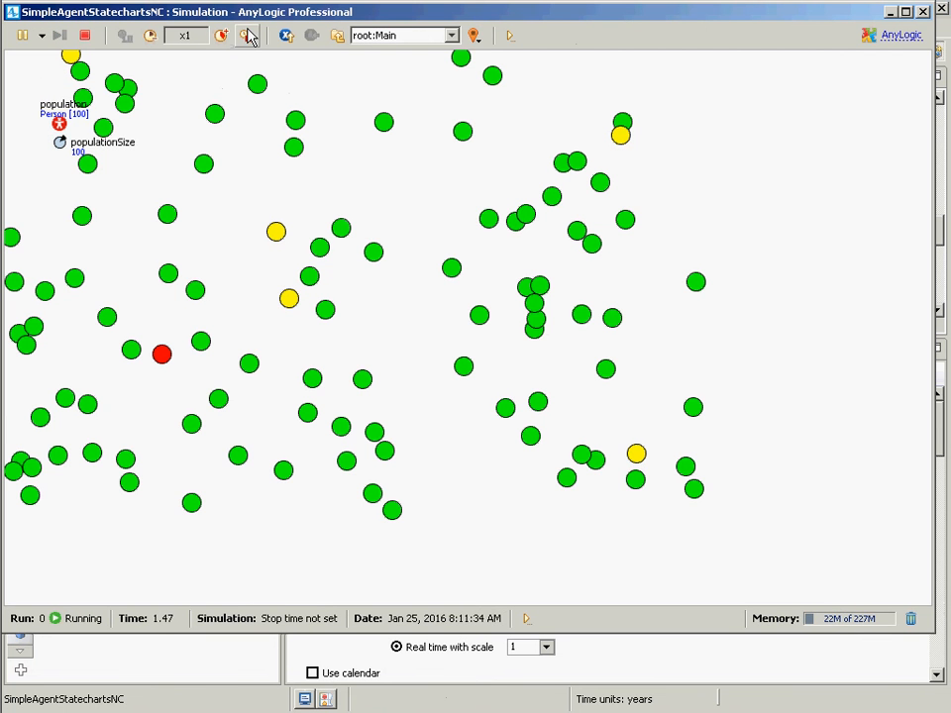
pyautogui.click(221, 36)
pyautogui.click(221, 36)
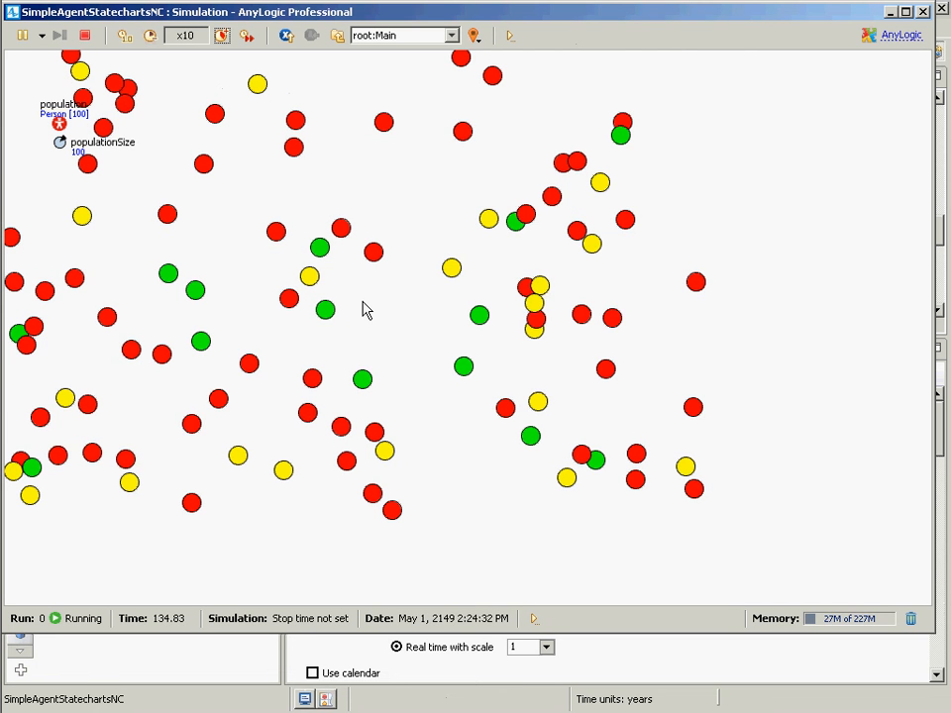
# - Close the simulation and launch the Simulation experiment again
pyautogui.click(923, 12)
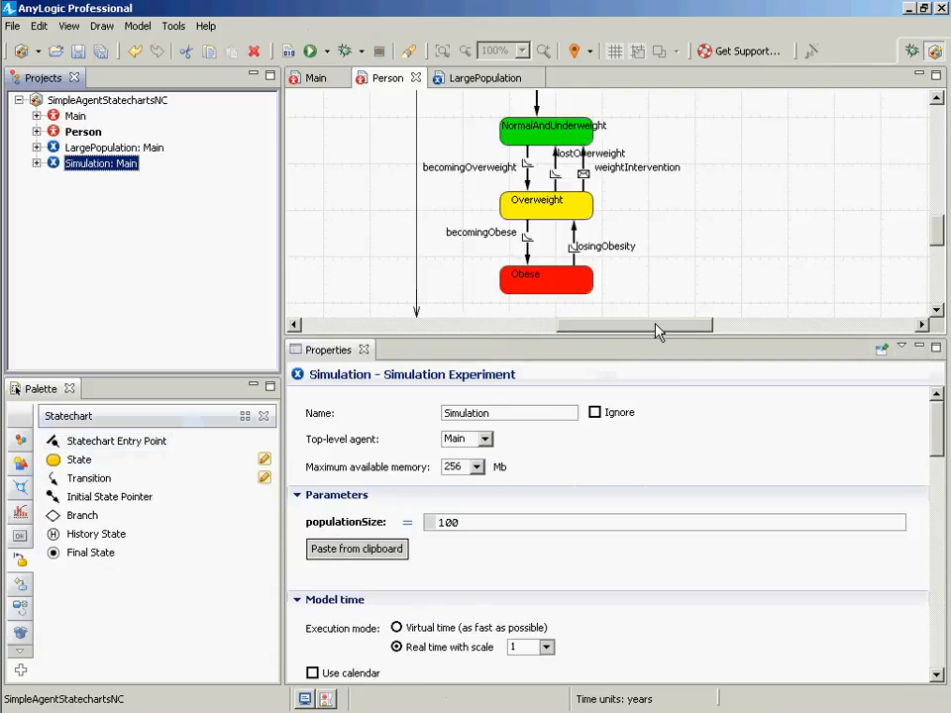
pyautogui.moveTo(656, 332); pyautogui.dragTo(619, 320)
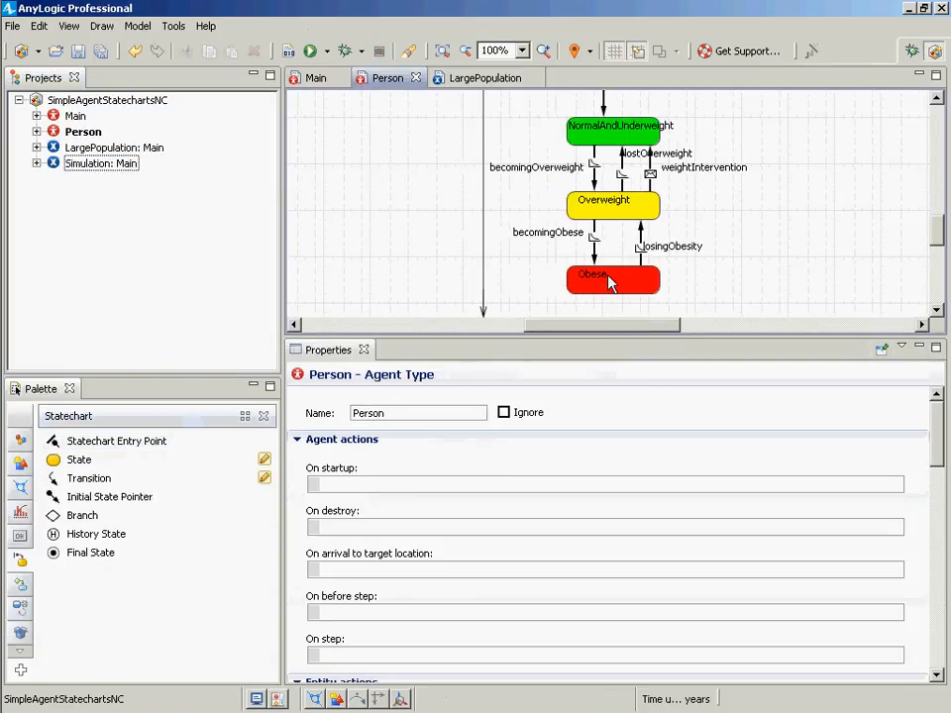
pyautogui.moveTo(936, 235); pyautogui.dragTo(934, 220)
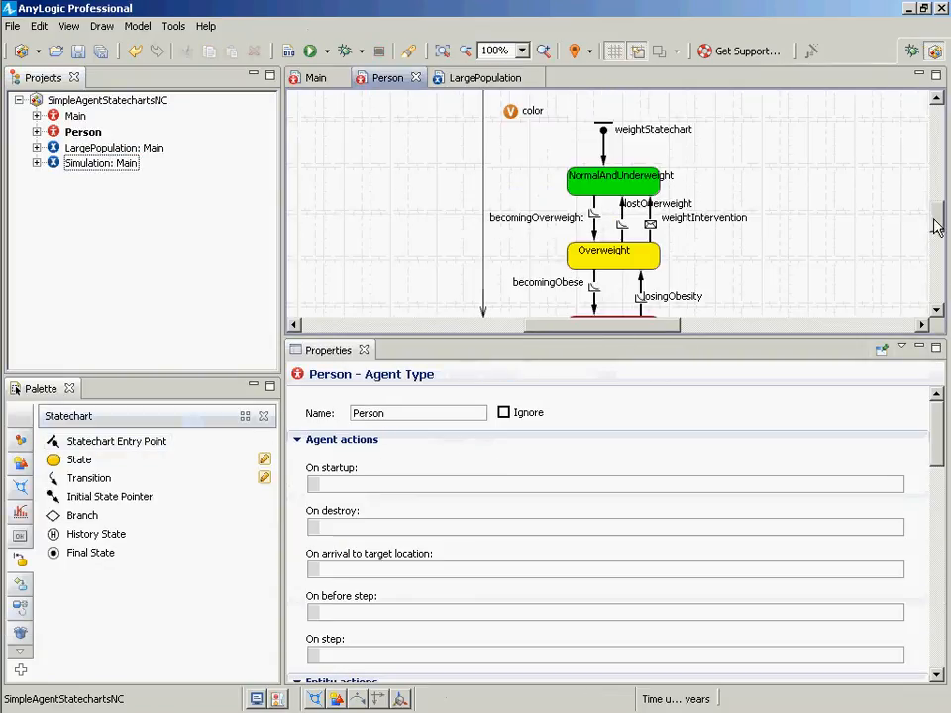
pyautogui.rightClick(92, 162)
pyautogui.click(174, 364)
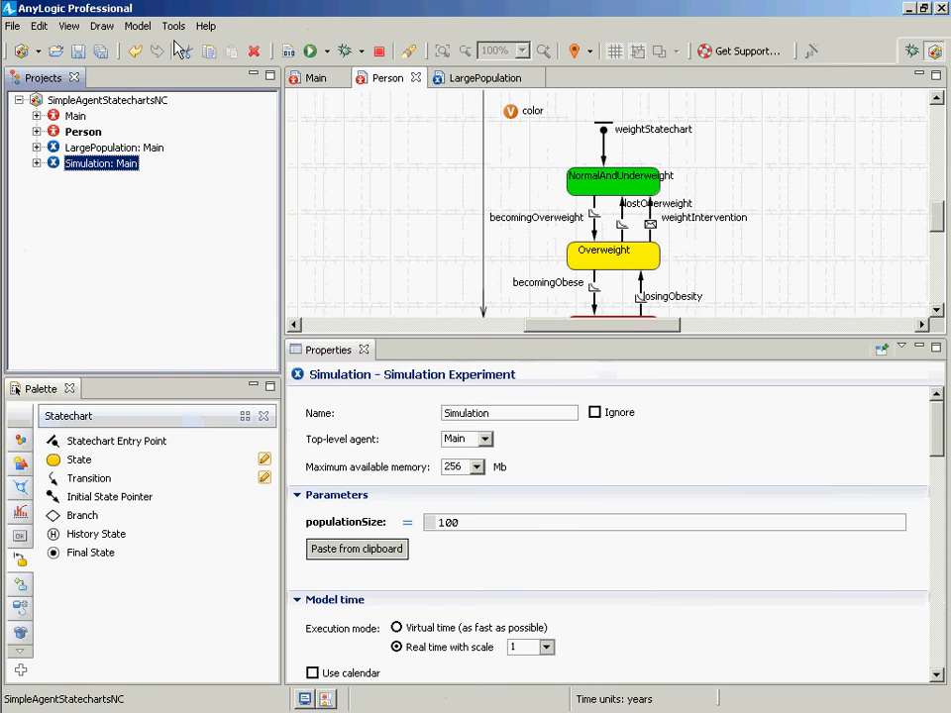
# - Start the model at maximum speed, pausing and resuming the run a few times
pyautogui.click(85, 136)
pyautogui.click(247, 37)
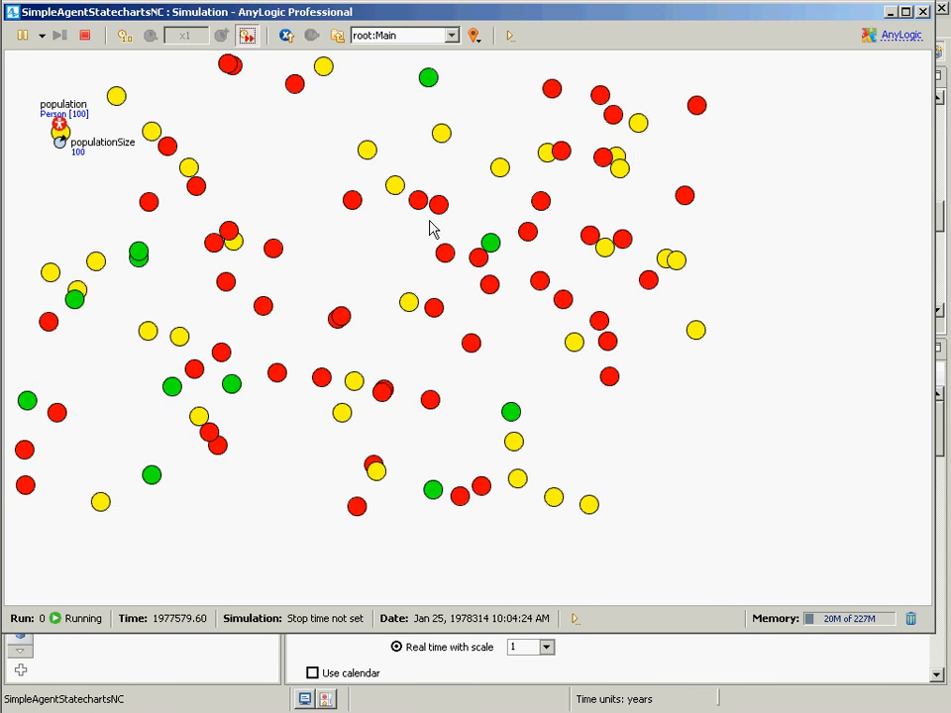
pyautogui.click(25, 39)
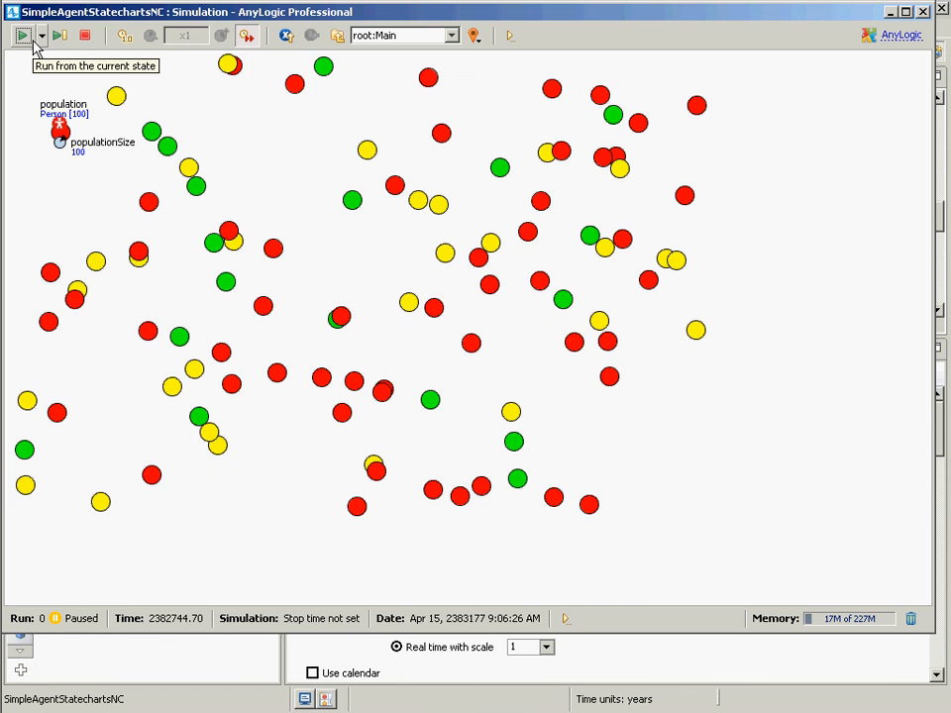
pyautogui.click(24, 37)
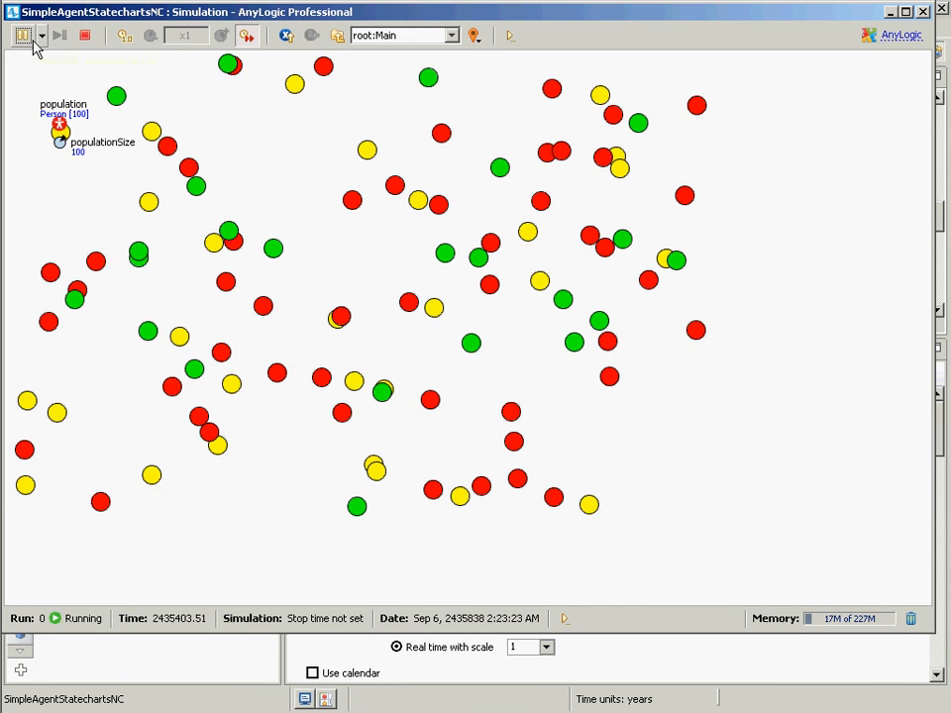
pyautogui.click(23, 37)
pyautogui.click(24, 36)
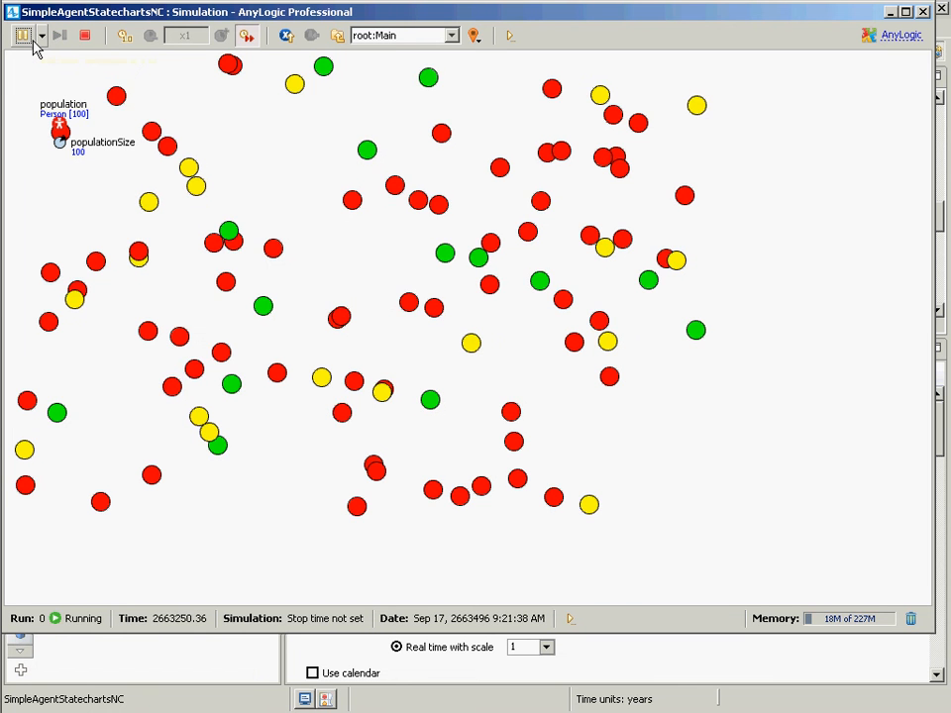
pyautogui.click(24, 37)
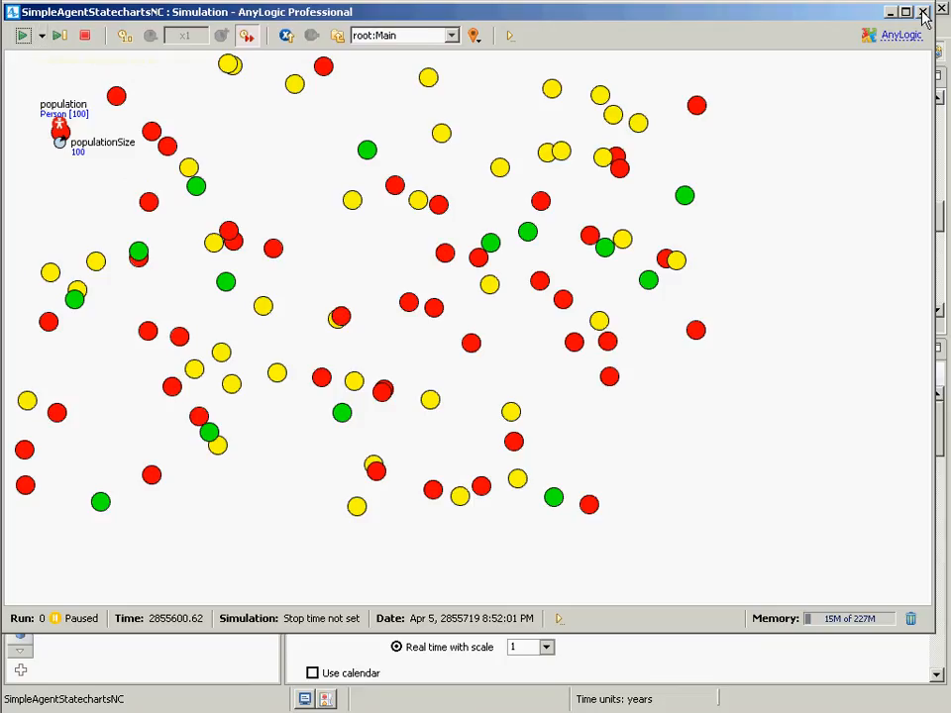
# - Close the simulation and inspect the lostOverweight transition's trigger options
pyautogui.click(923, 12)
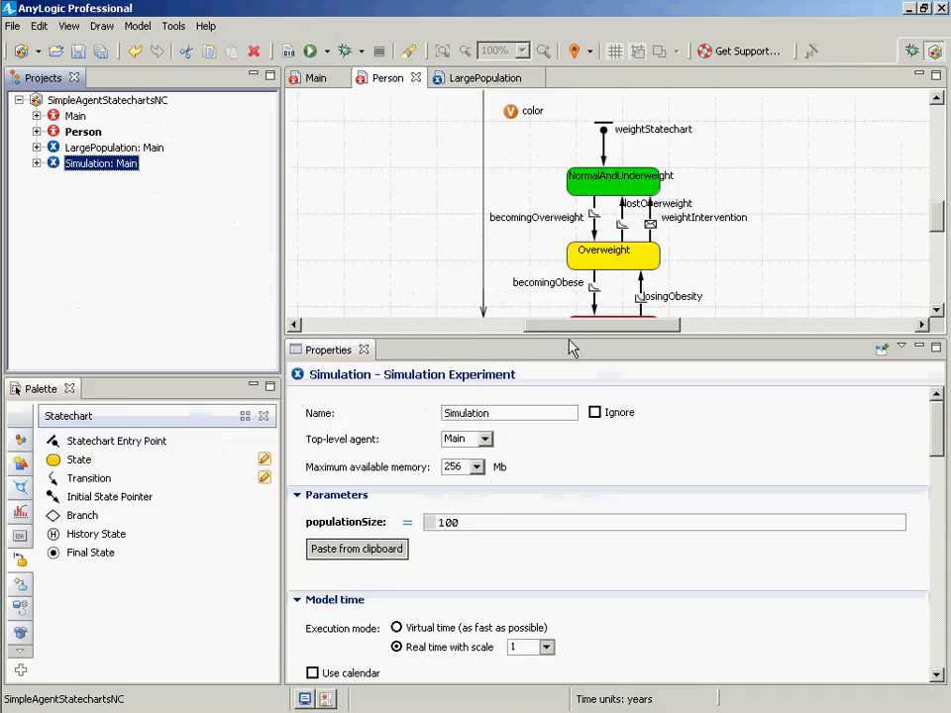
pyautogui.click(650, 235)
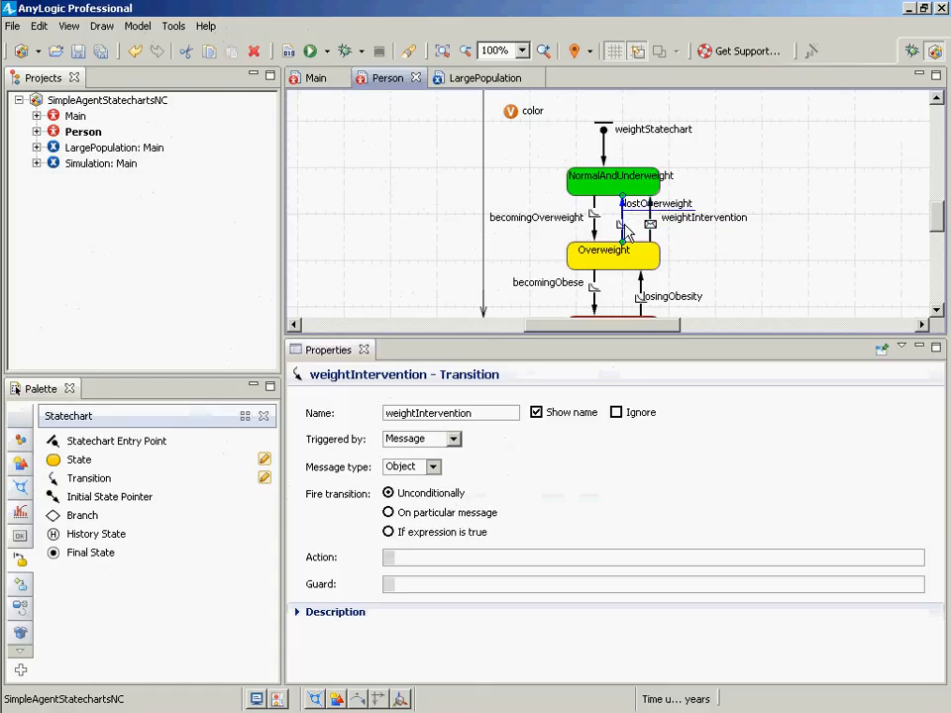
pyautogui.click(622, 226)
pyautogui.click(451, 438)
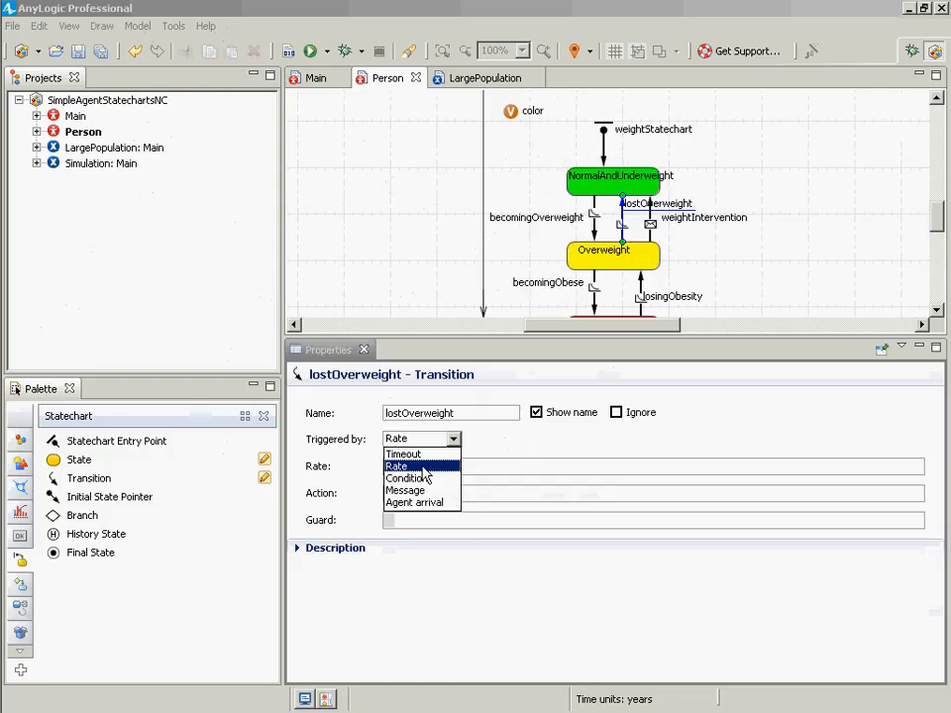
pyautogui.click(424, 467)
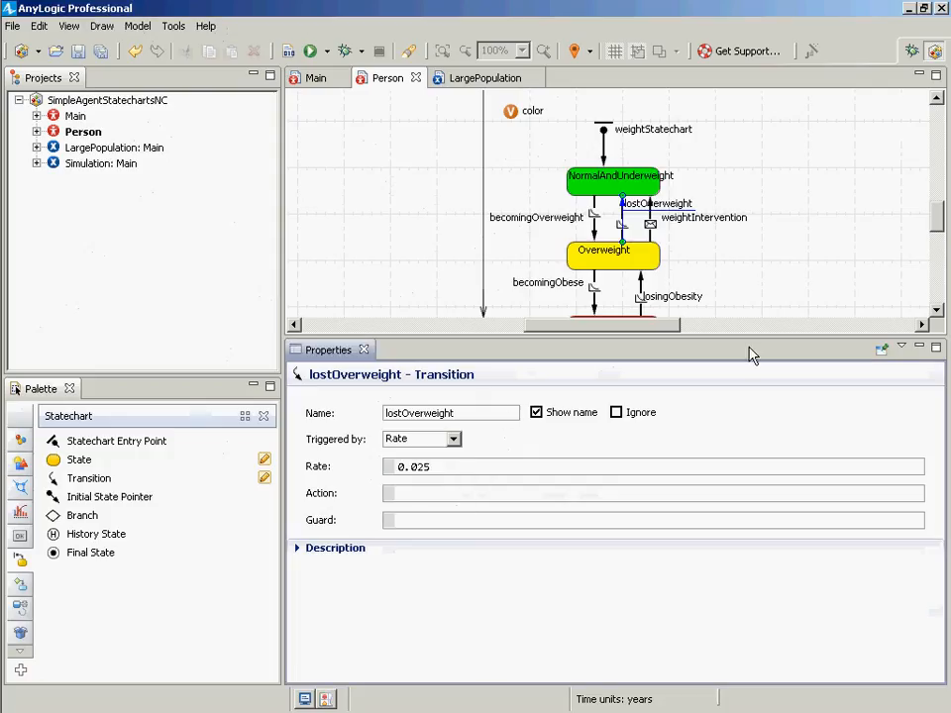
# - Save the model, review the lostOverweight transition's trigger options, and select the weightIntervention transition
pyautogui.hotkey('ctrl', 's')
pyautogui.click(451, 438)
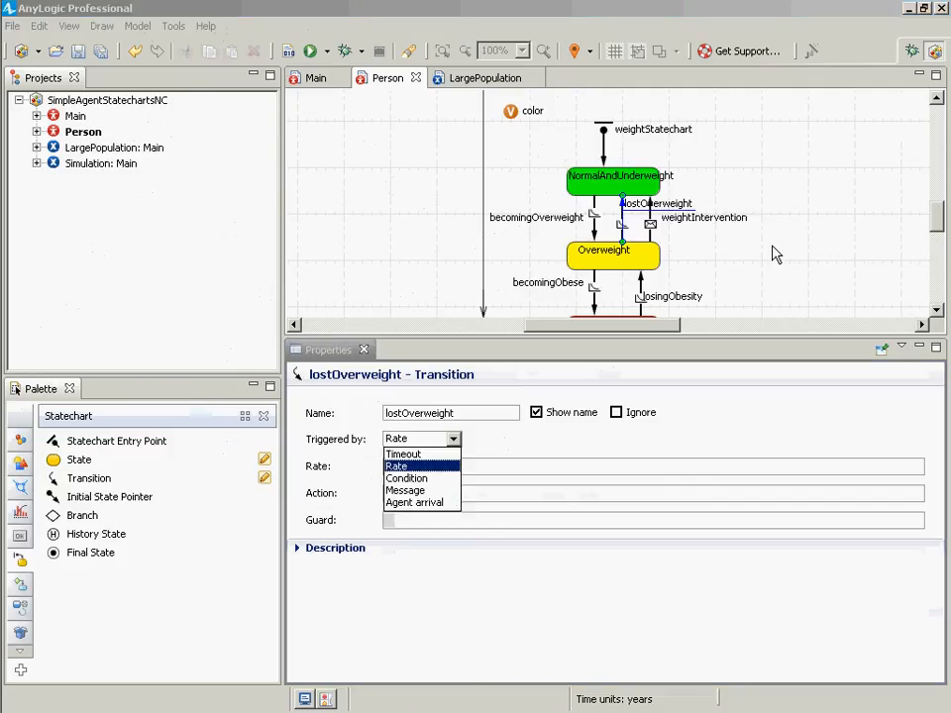
pyautogui.click(734, 259)
pyautogui.click(673, 238)
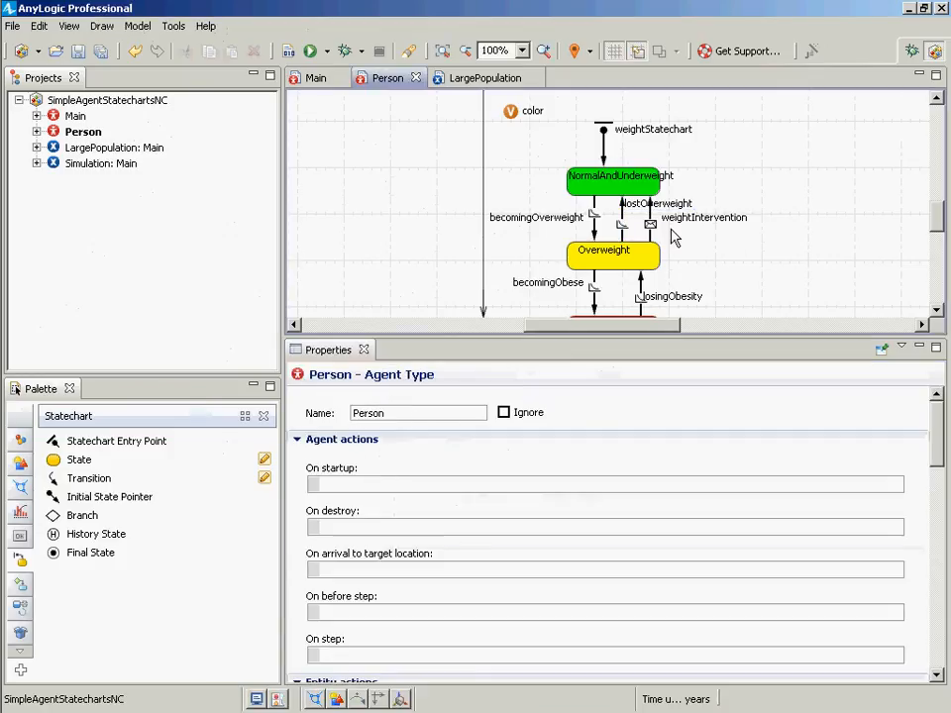
pyautogui.click(651, 226)
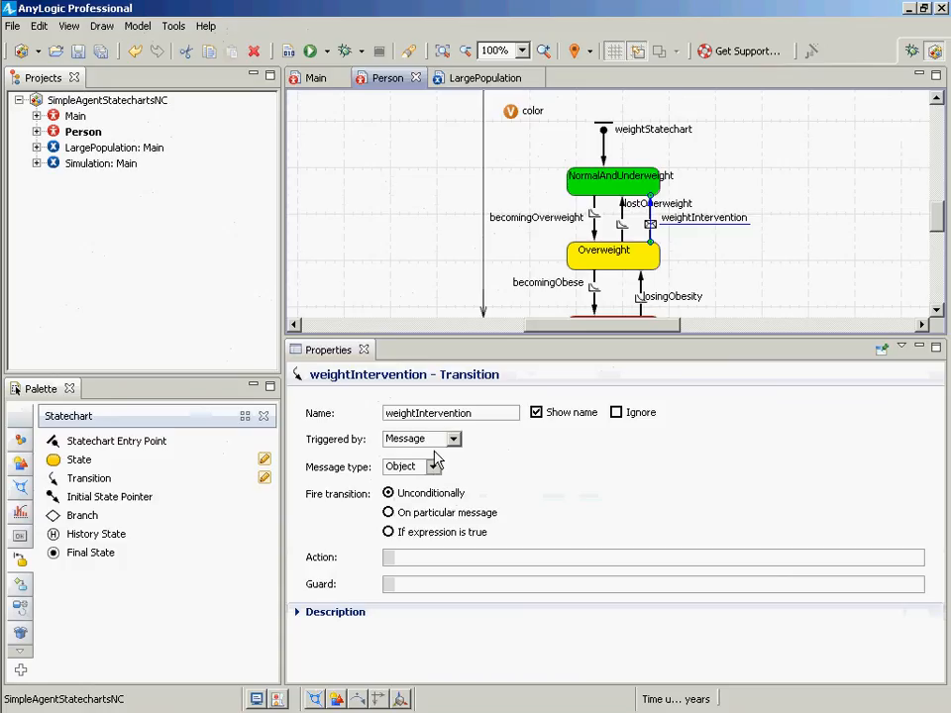
# - Save the model and review the properties of the statechart's states and transitions, including their rates and actions
pyautogui.hotkey('ctrl', 's')
pyautogui.click(622, 223)
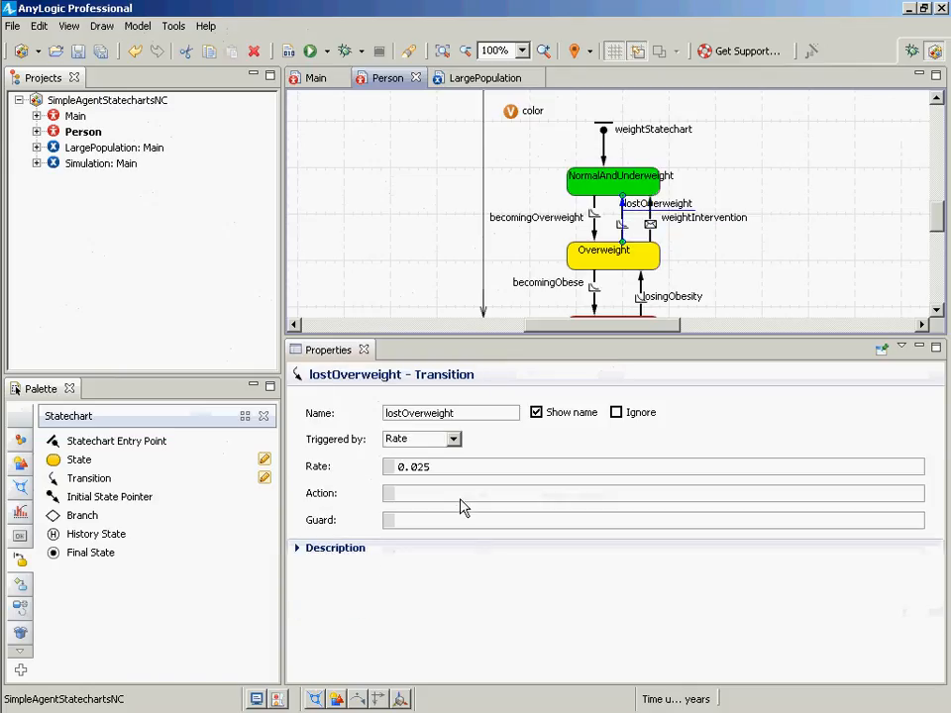
pyautogui.click(594, 232)
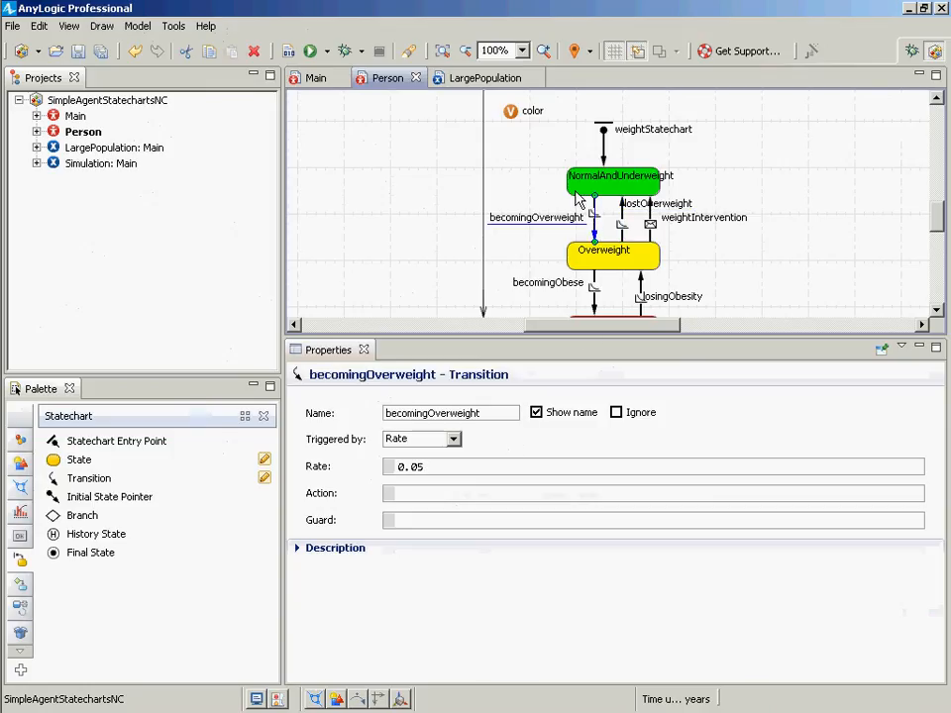
pyautogui.click(612, 184)
pyautogui.click(410, 495)
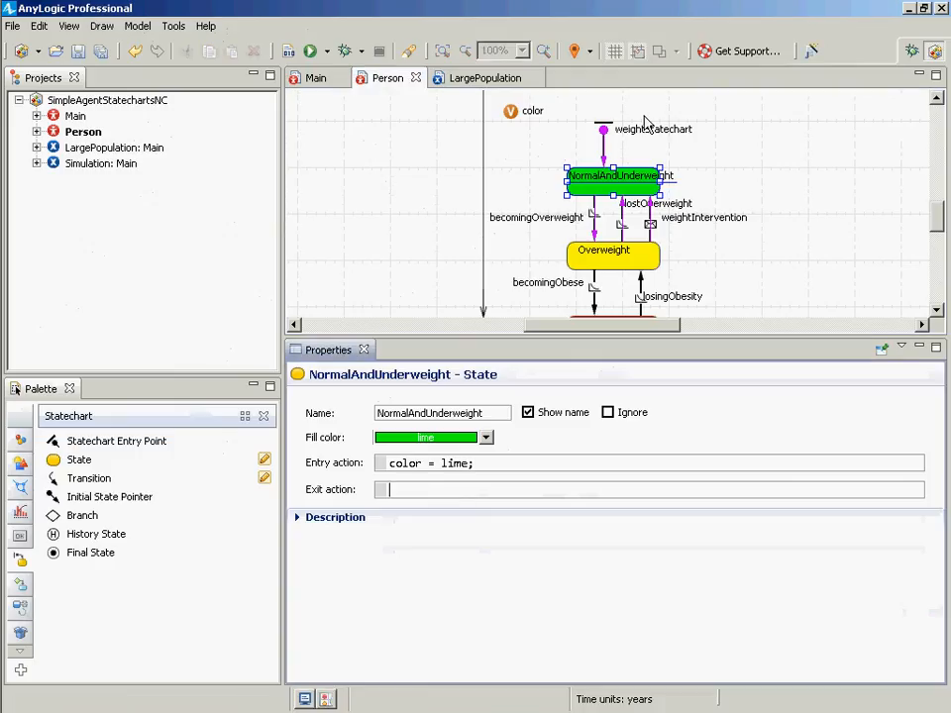
pyautogui.click(595, 234)
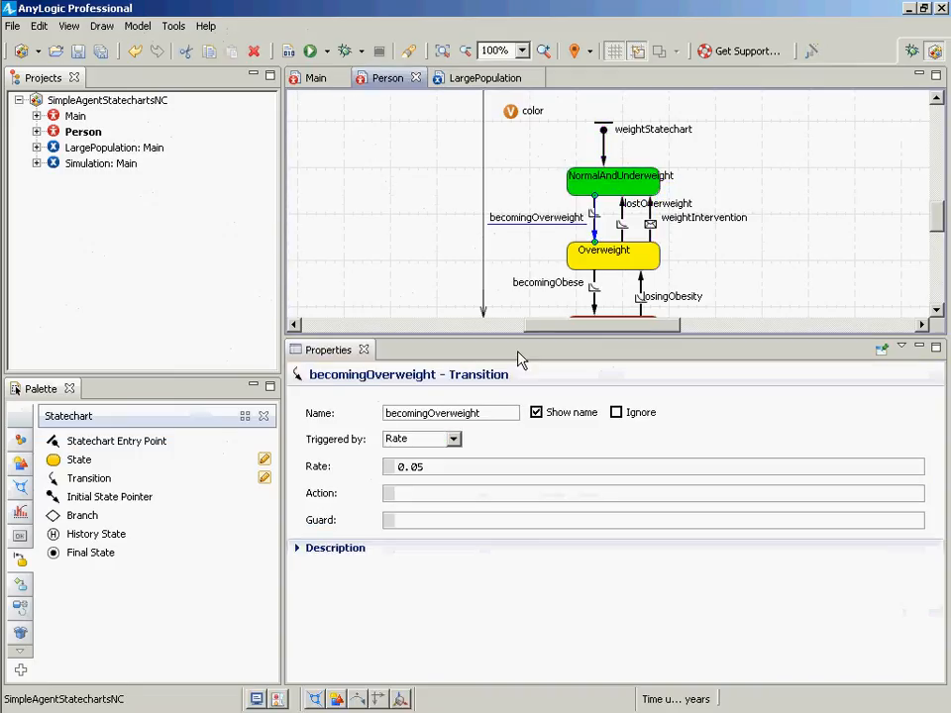
pyautogui.click(413, 498)
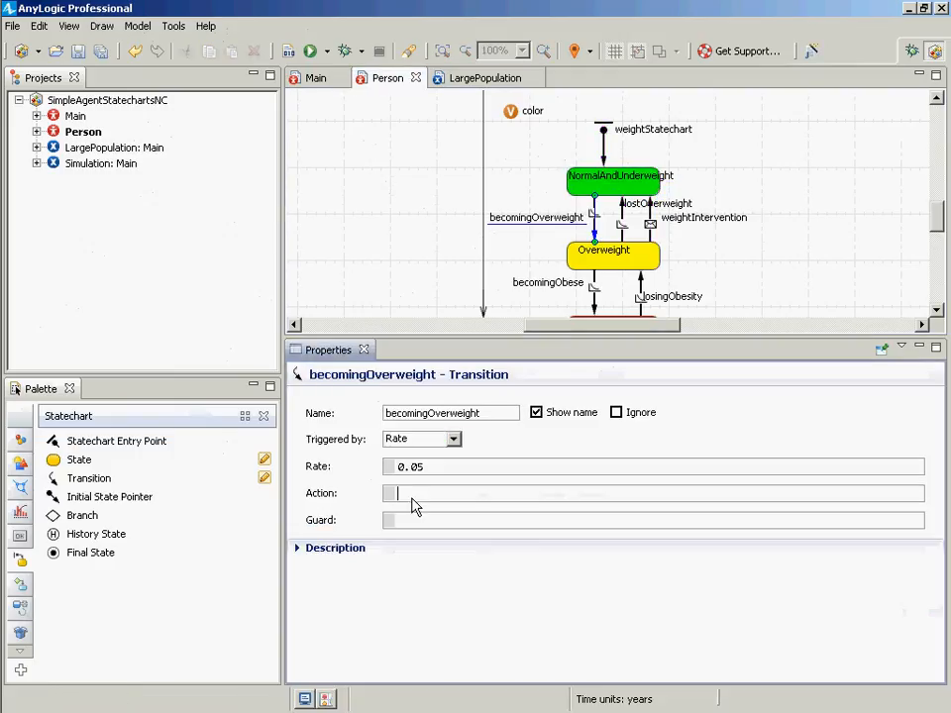
pyautogui.click(606, 184)
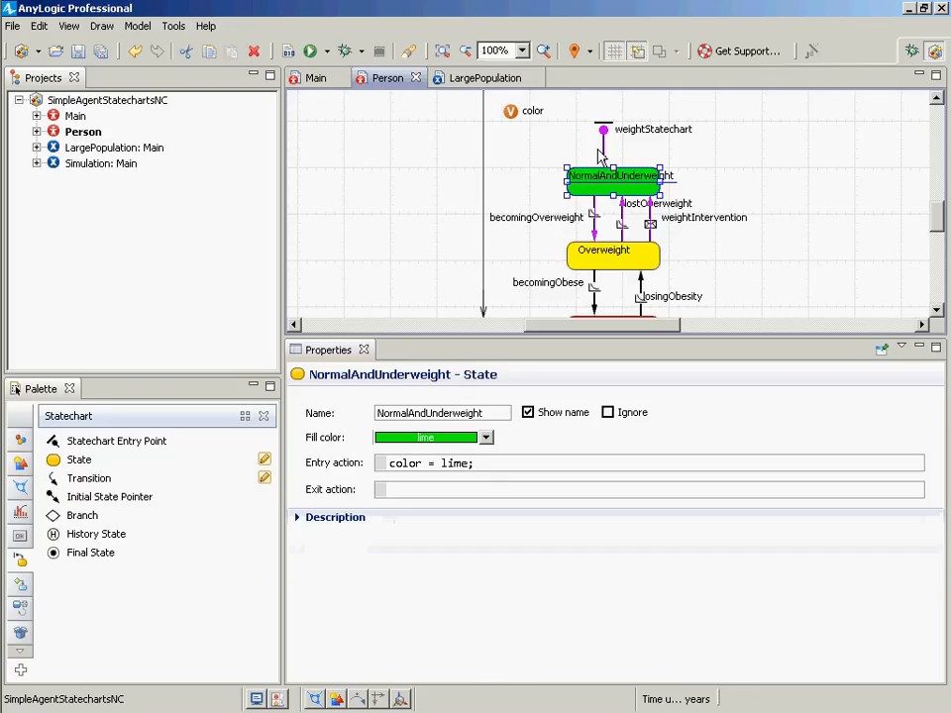
pyautogui.rightClick(627, 233)
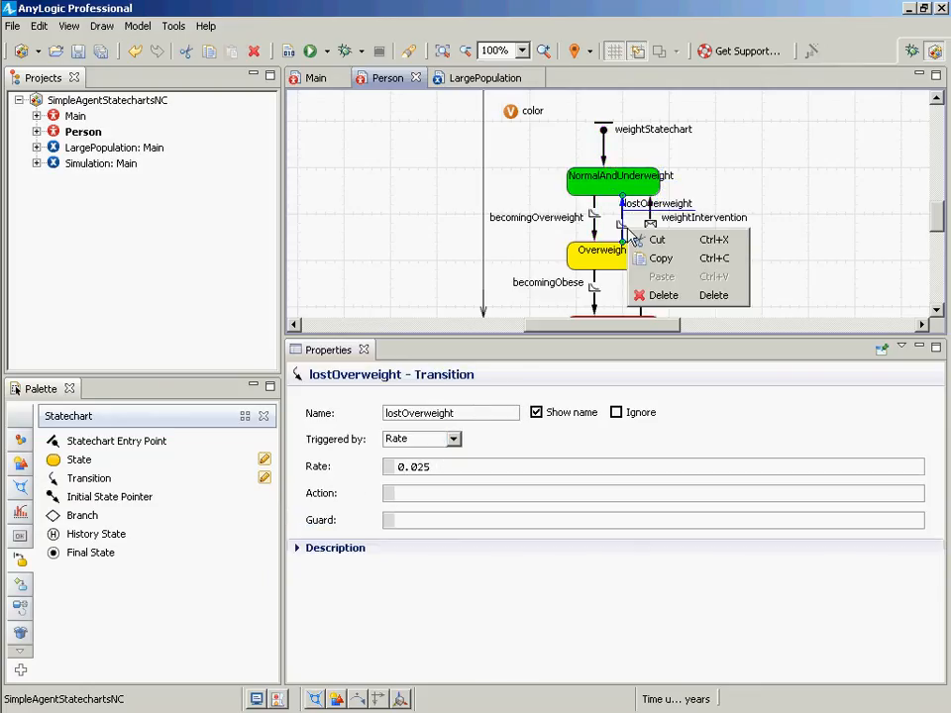
pyautogui.click(424, 496)
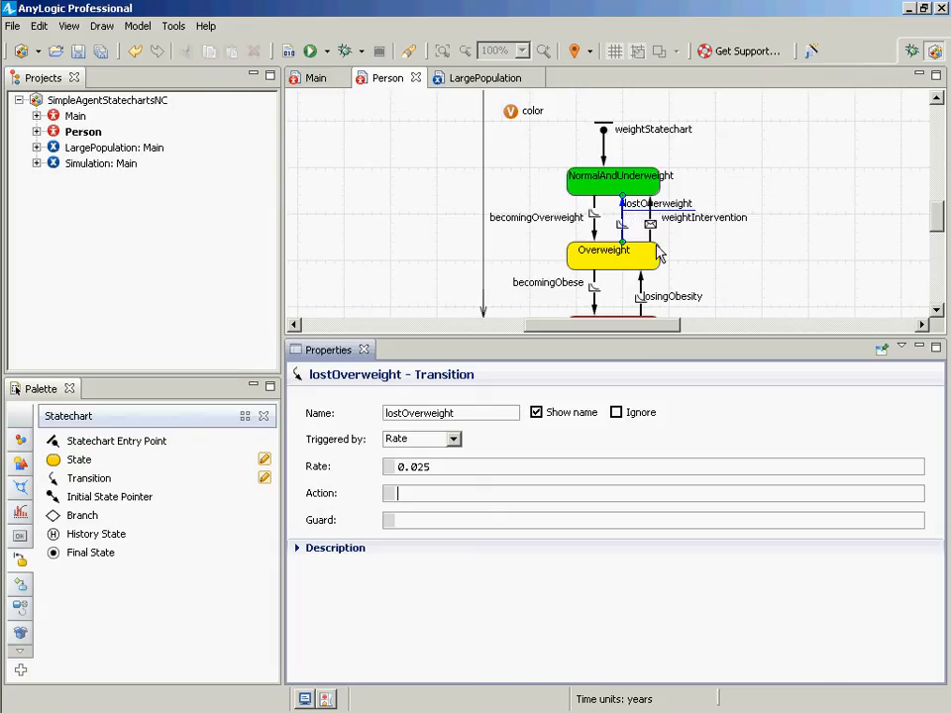
pyautogui.click(609, 255)
pyautogui.click(418, 492)
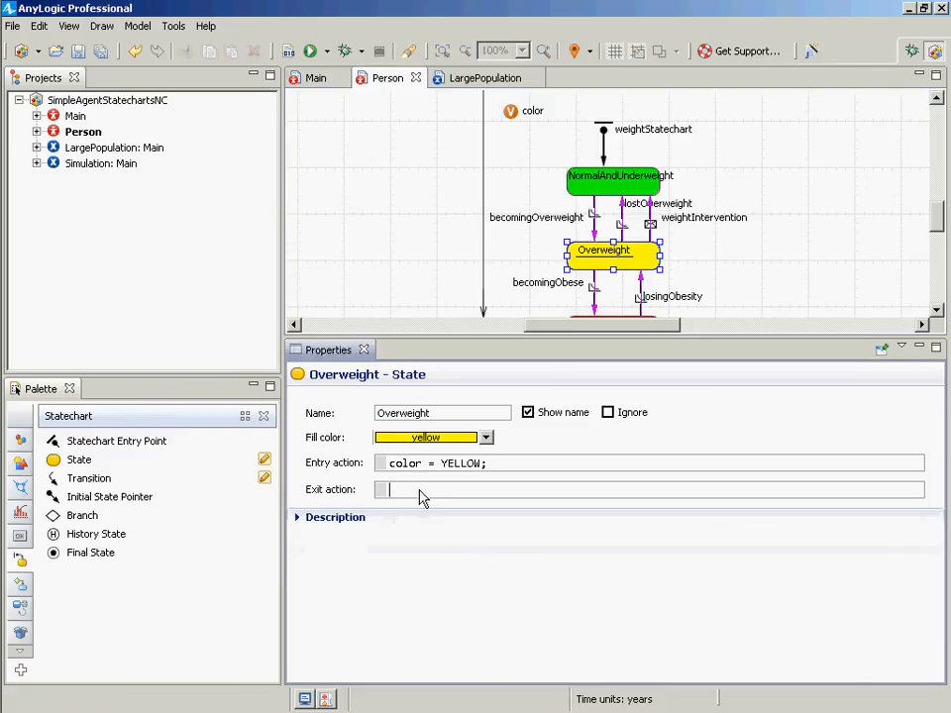
pyautogui.click(622, 228)
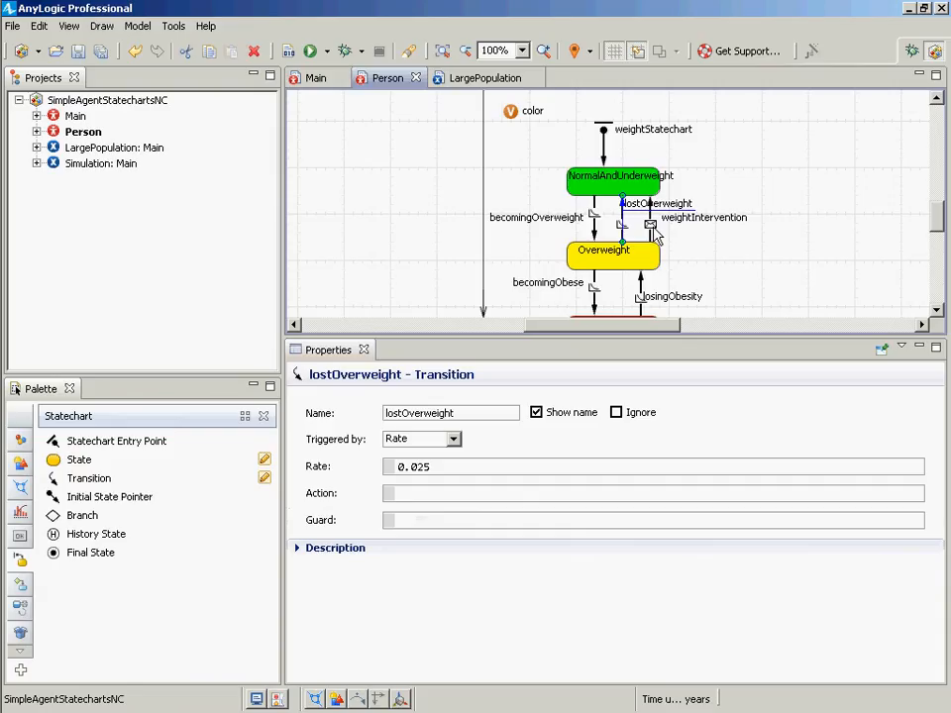
pyautogui.click(650, 222)
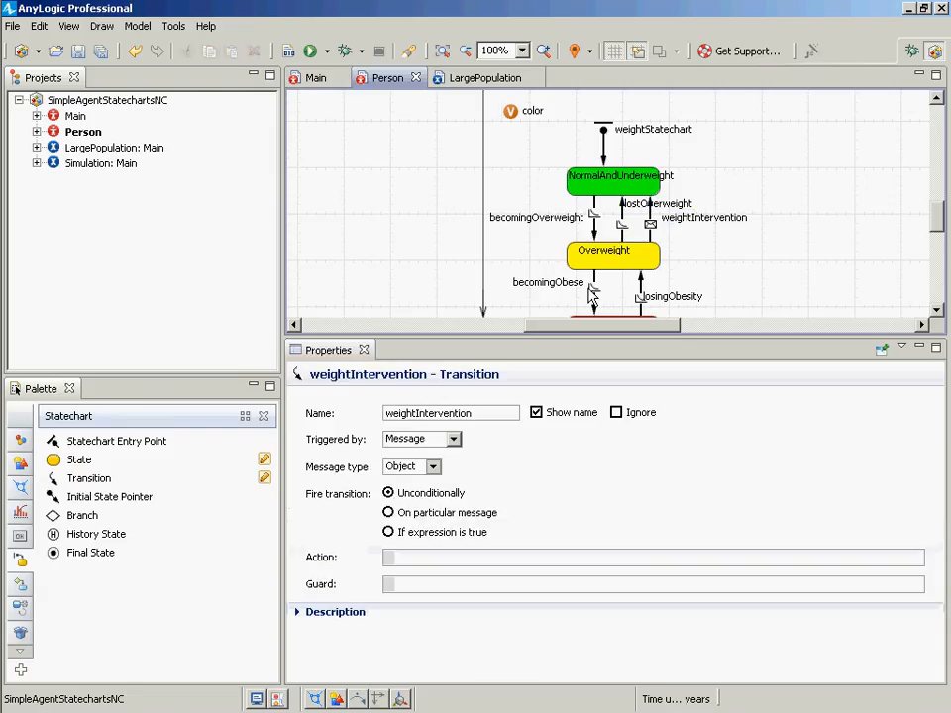
pyautogui.click(604, 299)
pyautogui.click(595, 302)
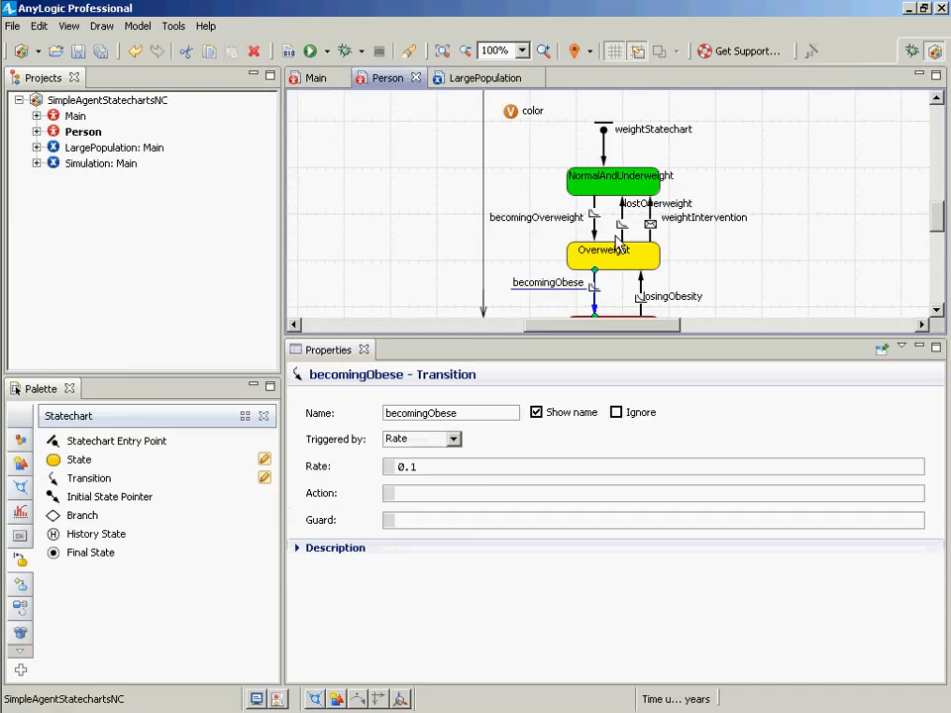
pyautogui.click(623, 228)
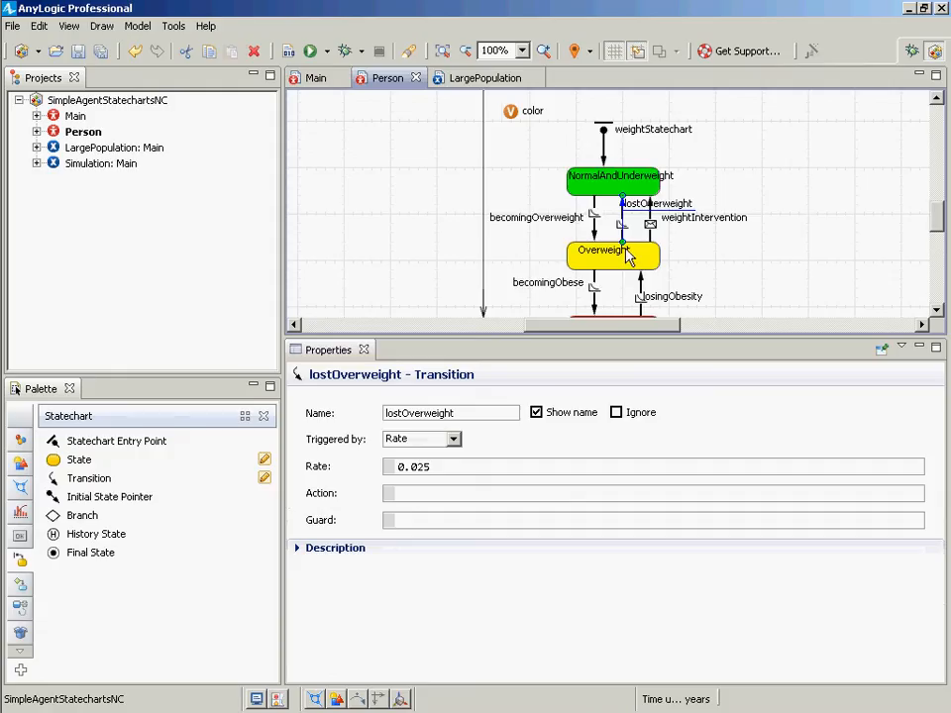
pyautogui.scroll(-1, 623, 277)
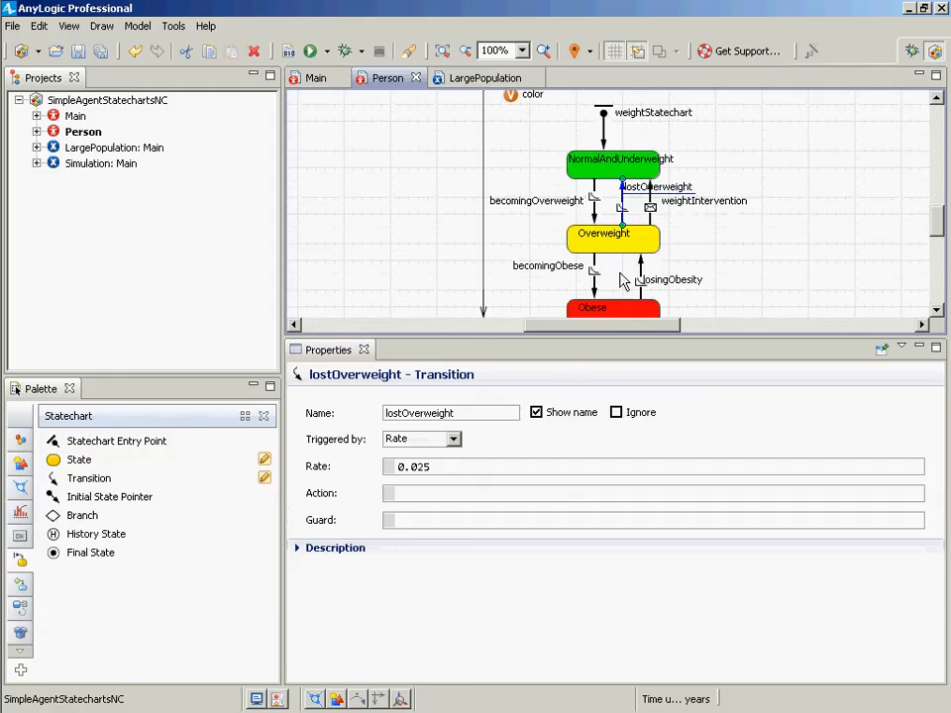
pyautogui.scroll(-1, 623, 279)
# - Set the losingObesity transition's action to traceln(this + " lost obesity"); and save the model
pyautogui.click(639, 263)
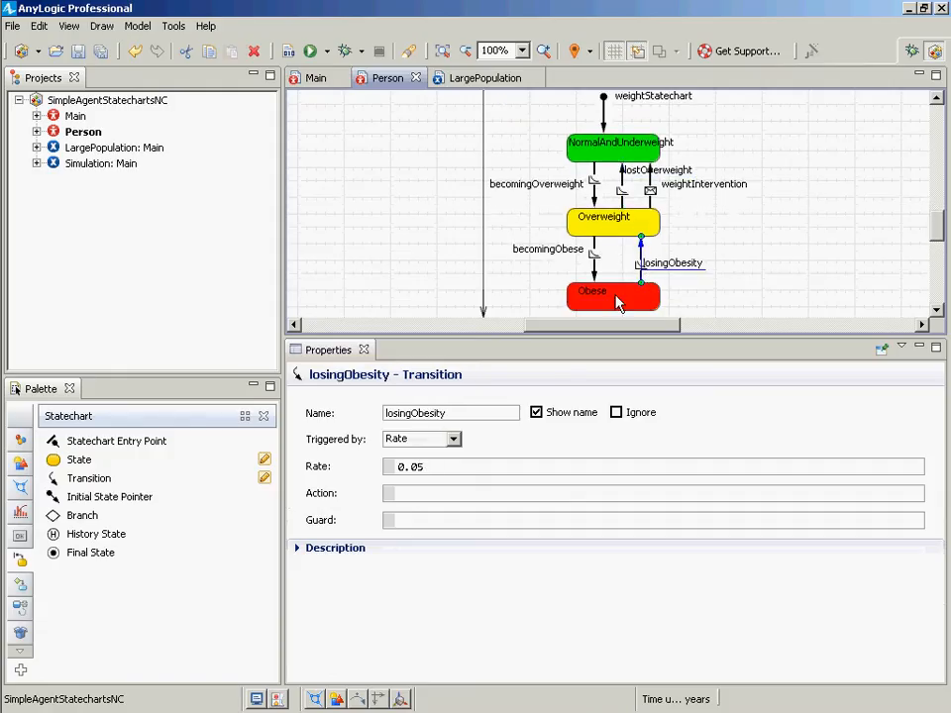
pyautogui.click(440, 495)
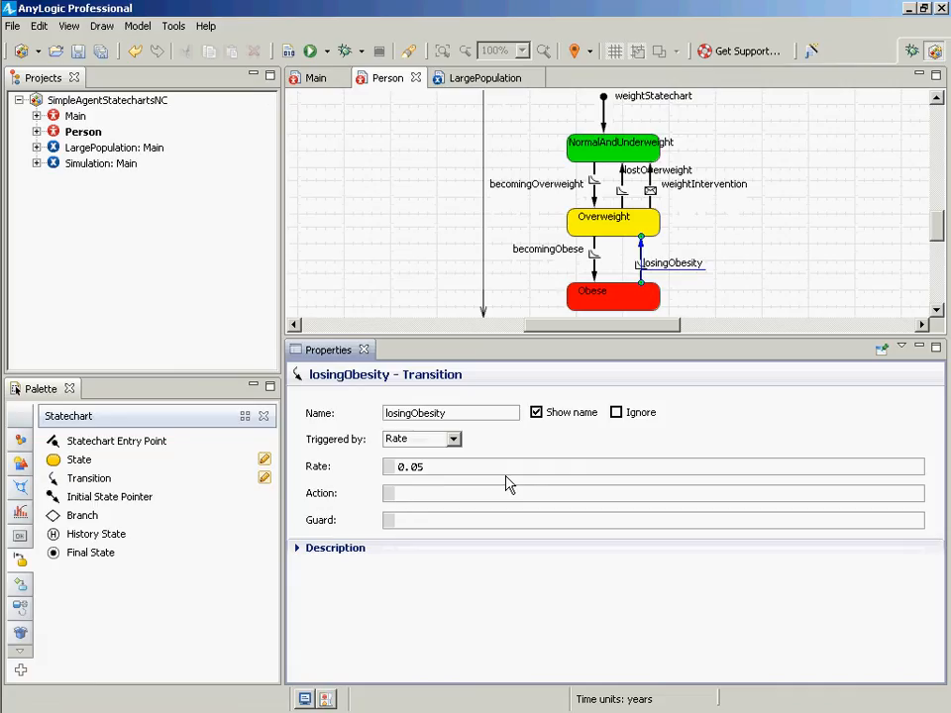
pyautogui.write('traceln(this + " lost obesity")')
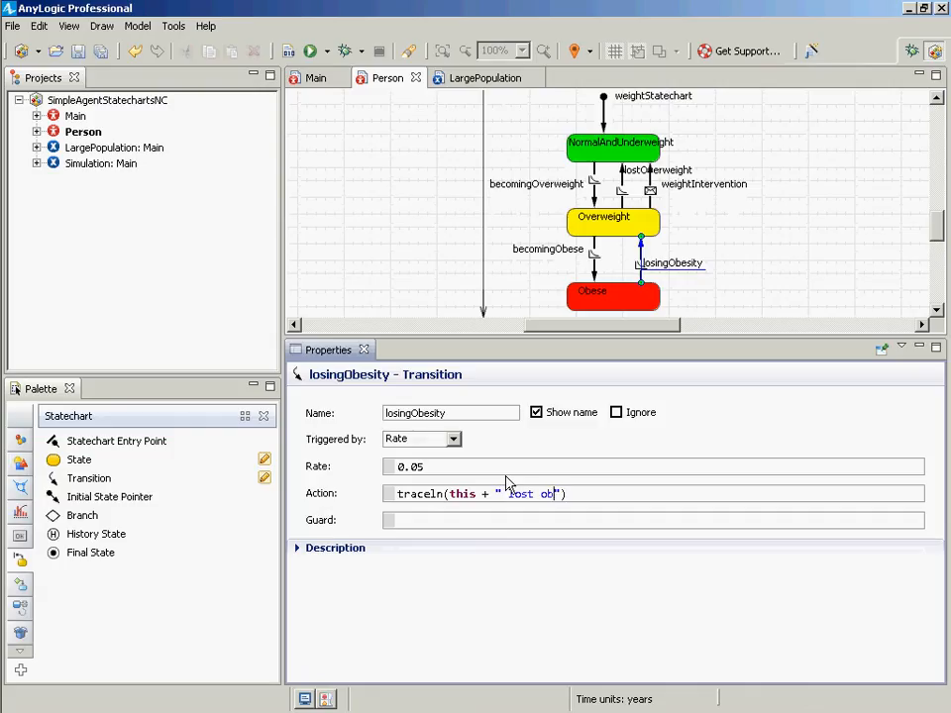
pyautogui.write(';')
pyautogui.hotkey('ctrl', 's')
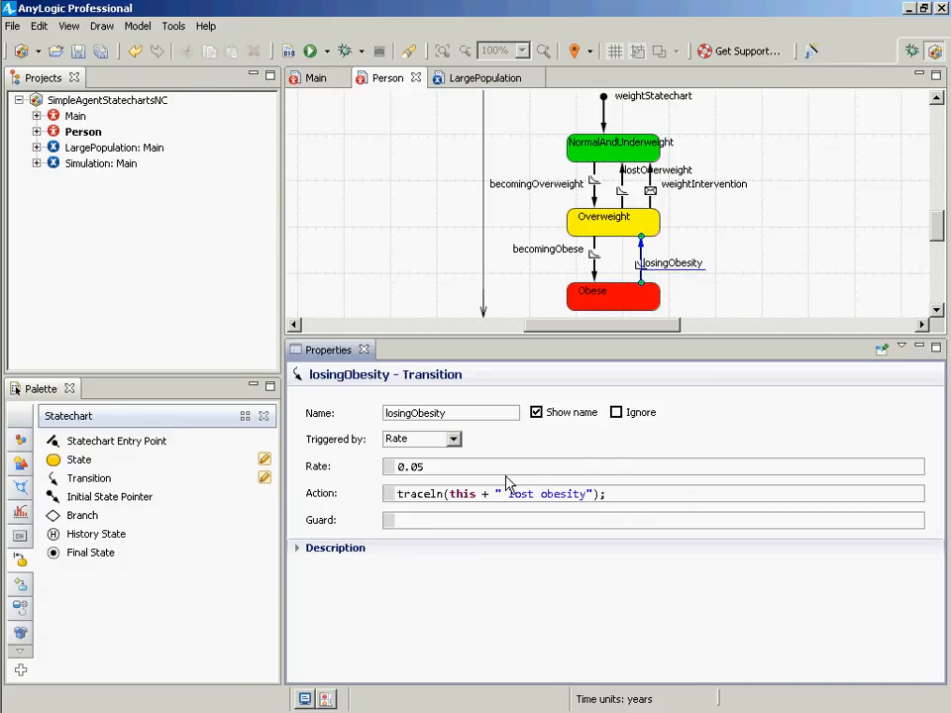
# - Copy the losingObesity action code into Notepad, replacing its previous text
pyautogui.hotkey('ctrl', 'a')
pyautogui.hotkey('ctrl', 'c')
pyautogui.hotkey('alt', 'Tab')
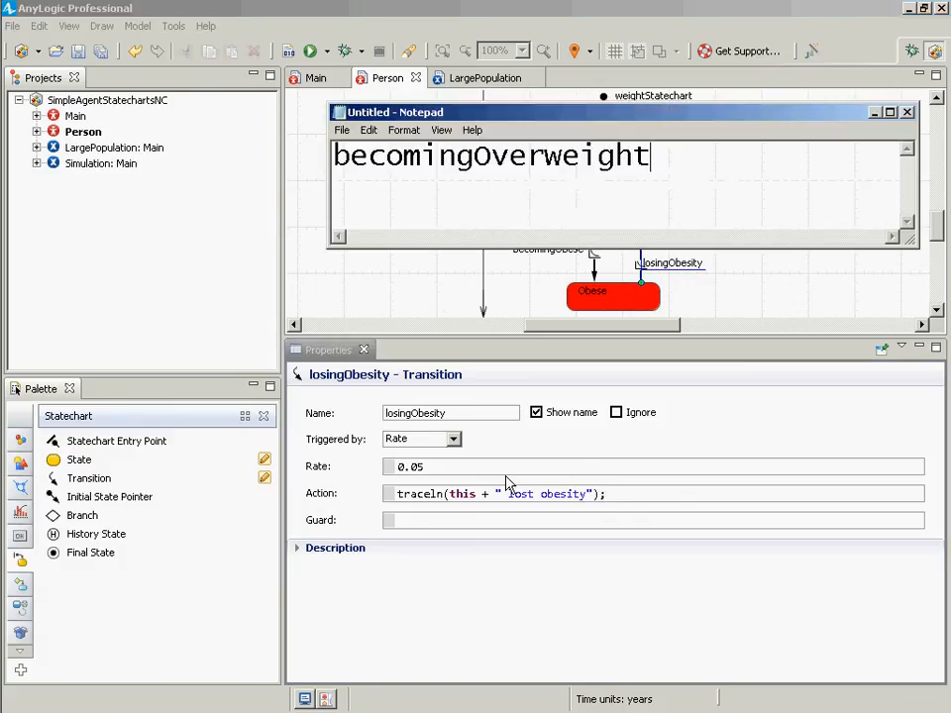
pyautogui.hotkey('ctrl', 'a')
pyautogui.hotkey('ctrl', 'v')
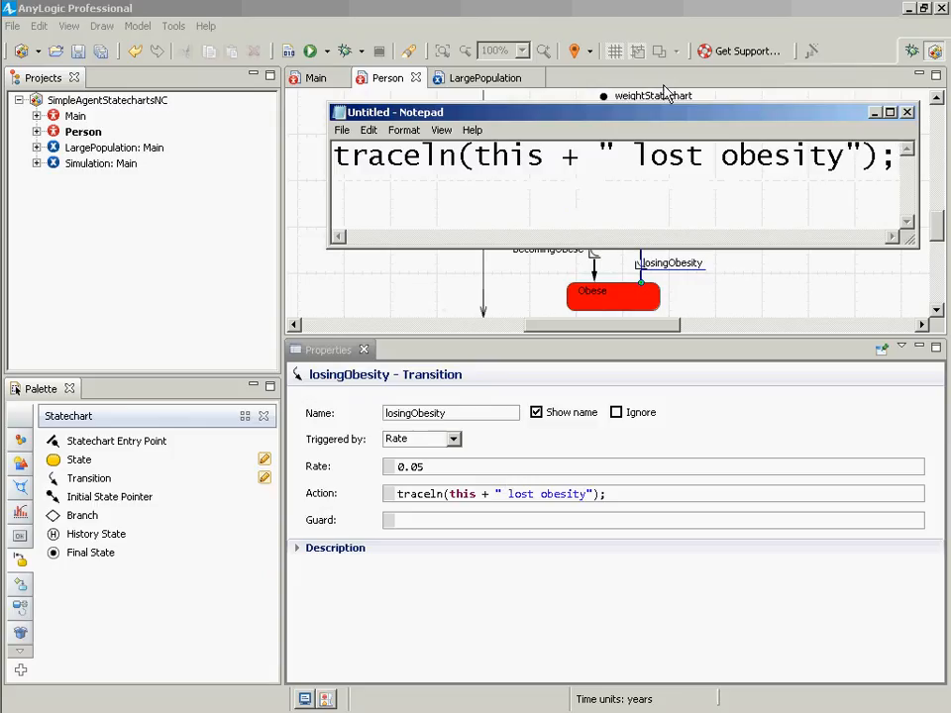
# - In Notepad, extend the code to traceln(this + " lost obesity at time " + time());
pyautogui.moveTo(581, 168); pyautogui.dragTo(588, 169)
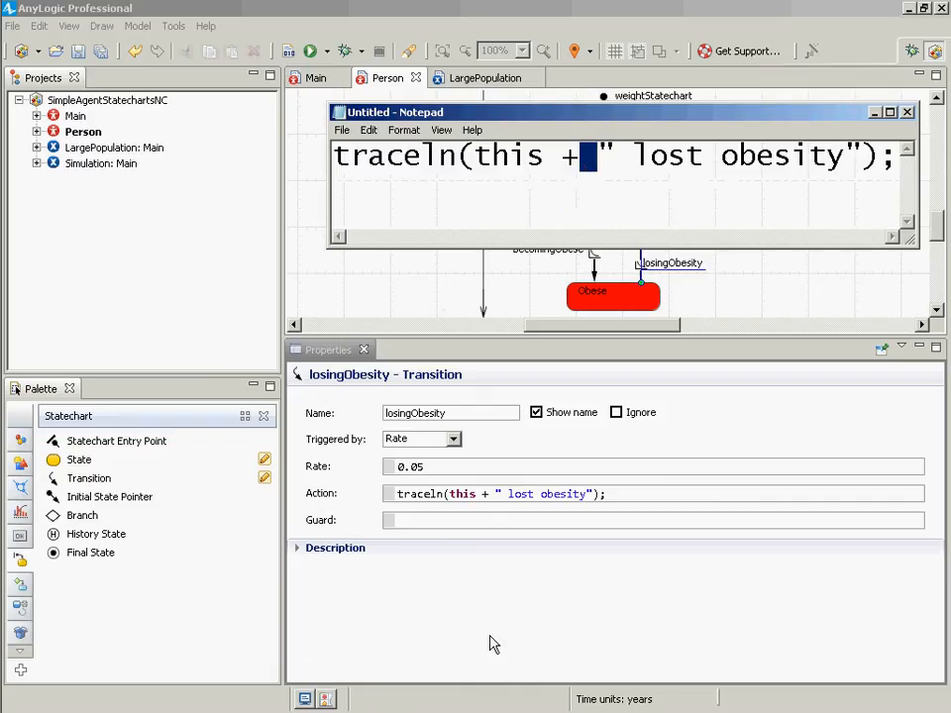
pyautogui.click(458, 515)
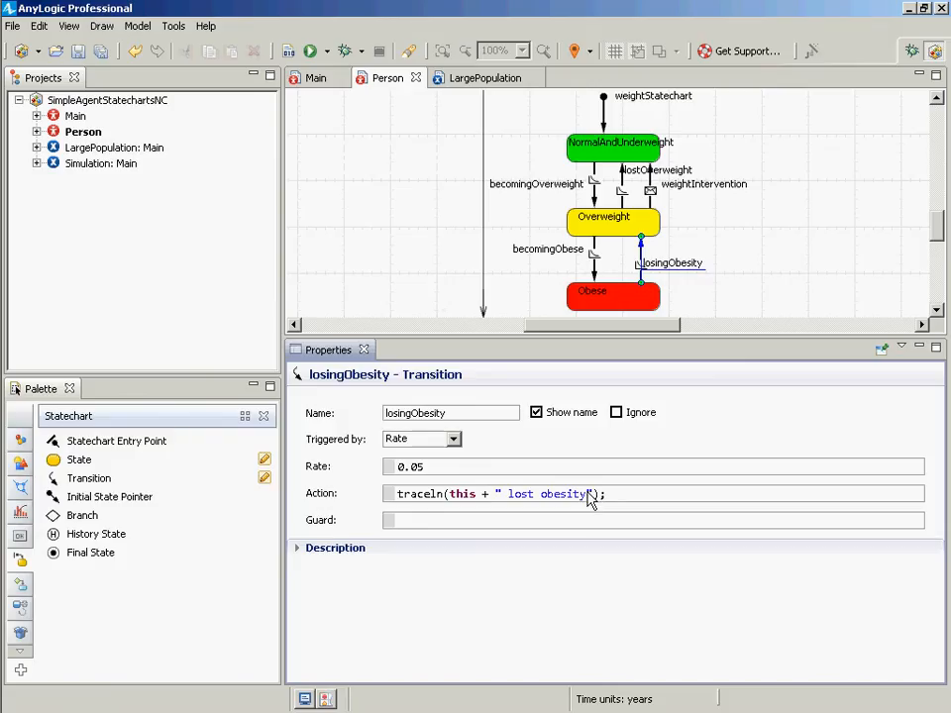
pyautogui.hotkey('alt', 'Tab')
pyautogui.click(626, 505)
pyautogui.hotkey('alt', 'Tab')
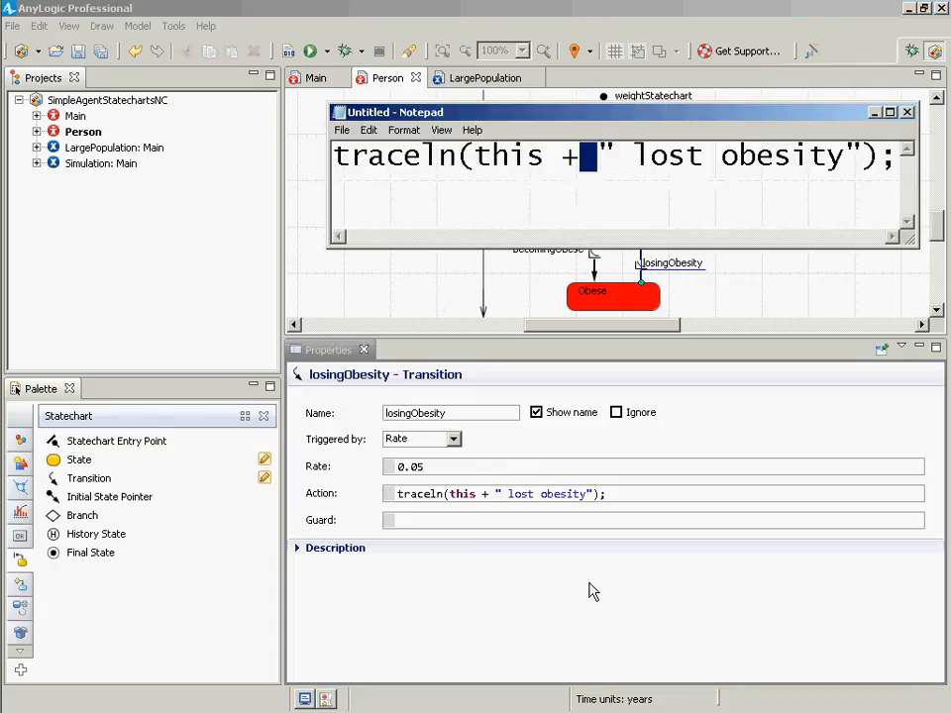
pyautogui.press('Right')
pyautogui.press('Right')
pyautogui.press('Right')
pyautogui.press('Right')
pyautogui.press('Right')
pyautogui.press('Right')
pyautogui.press('Right')
pyautogui.press('Right')
pyautogui.press('Right')
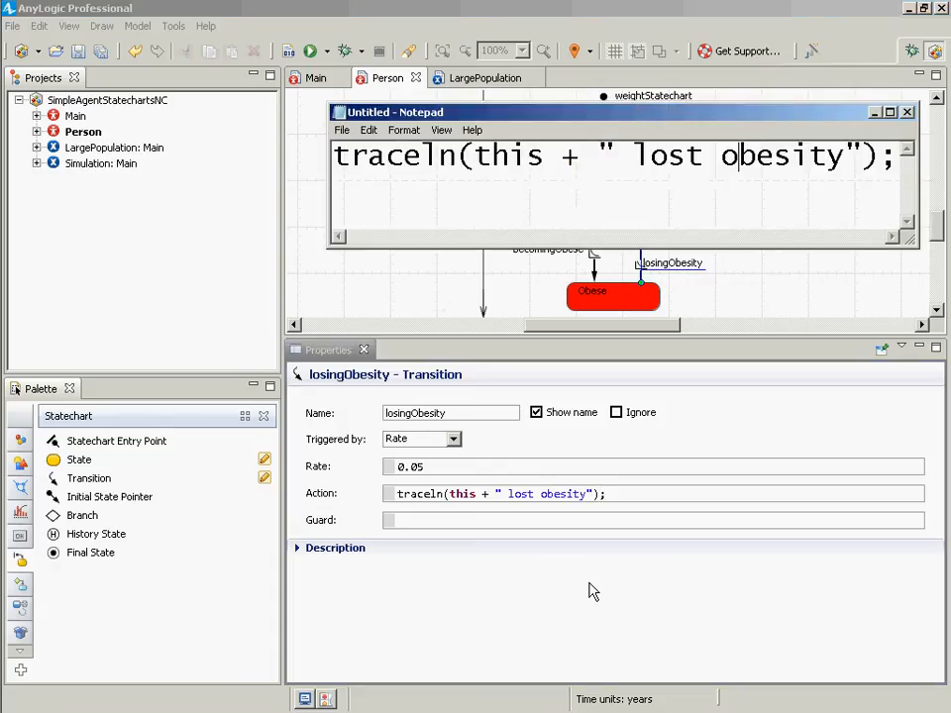
pyautogui.press('Right')
pyautogui.press('Right')
pyautogui.press('Right')
pyautogui.press('Right')
pyautogui.press('Right')
pyautogui.press('Right')
pyautogui.write('a')
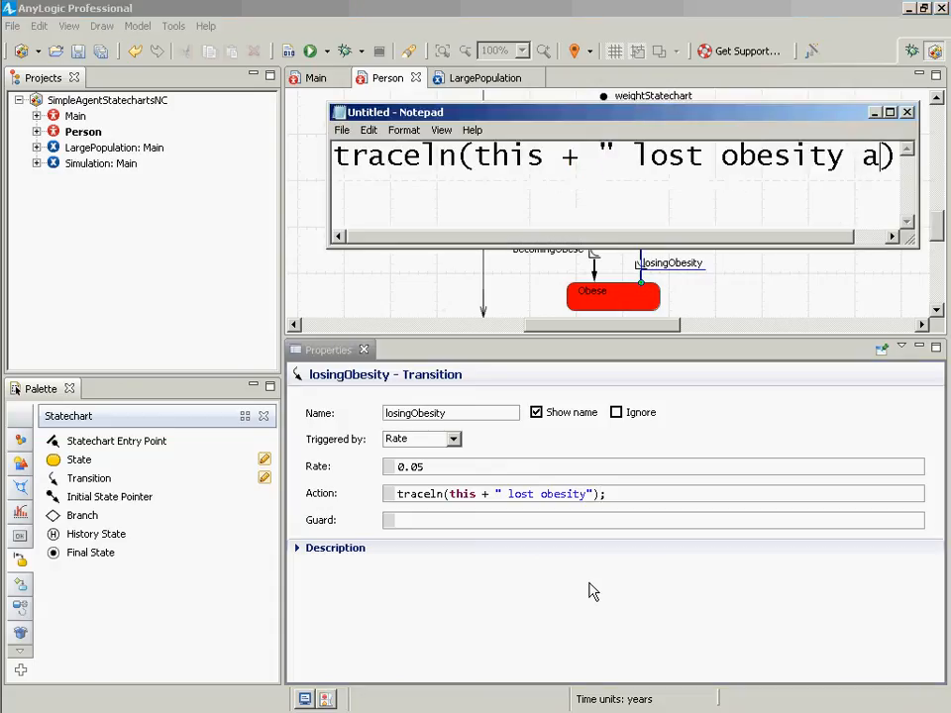
pyautogui.write('t time')
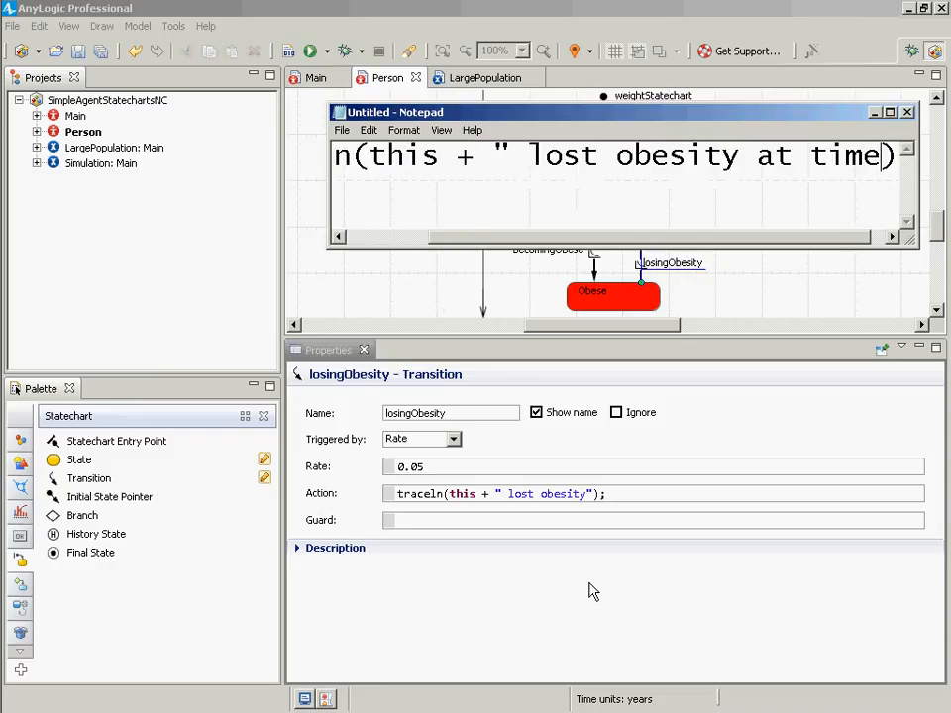
pyautogui.write(' " + time()')
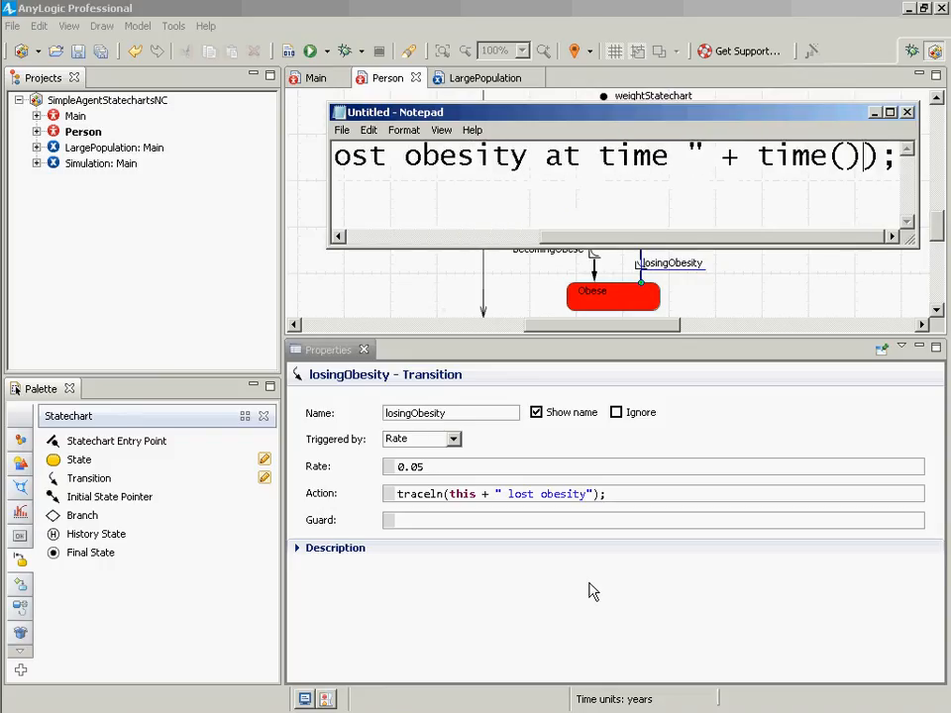
# - Reduce the Notepad font size to 18 and move the Notepad window so the whole code line shows
pyautogui.hotkey('ctrl', 'a')
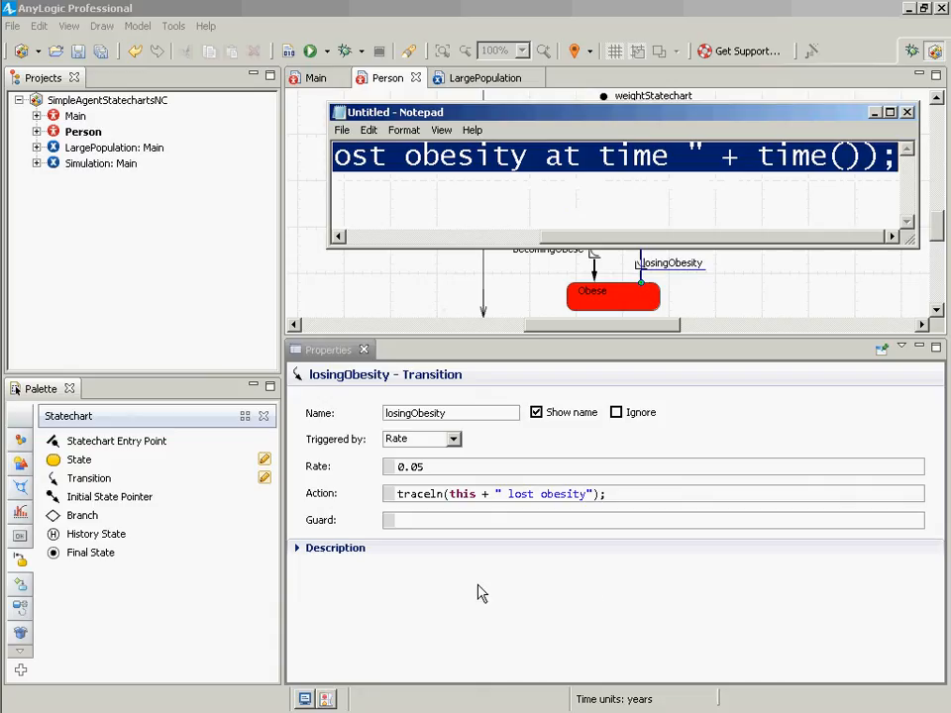
pyautogui.click(492, 155)
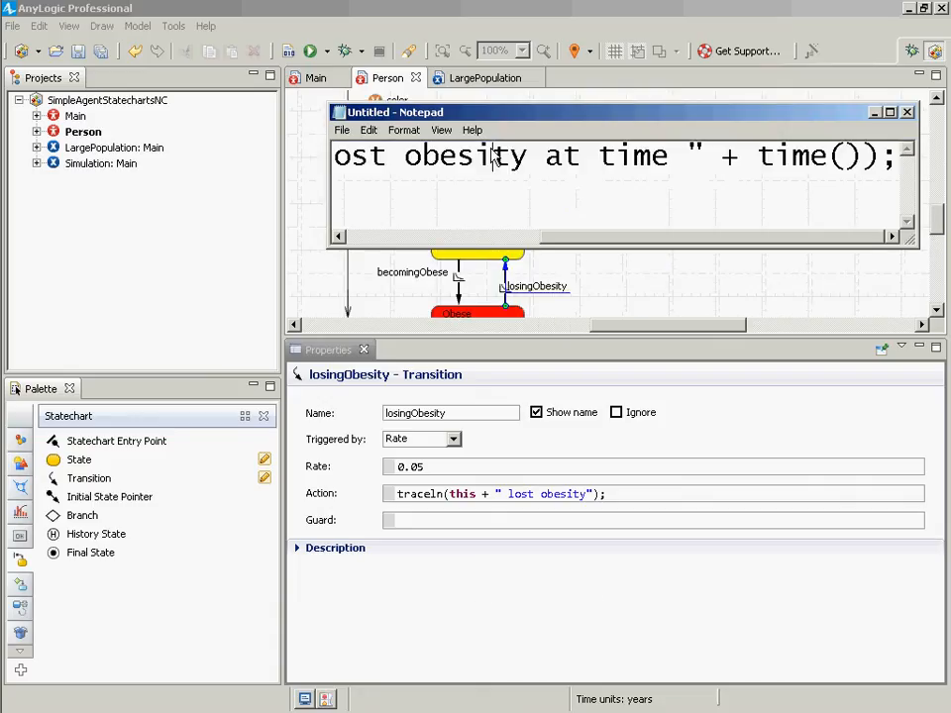
pyautogui.click(467, 130)
pyautogui.moveTo(410, 137)
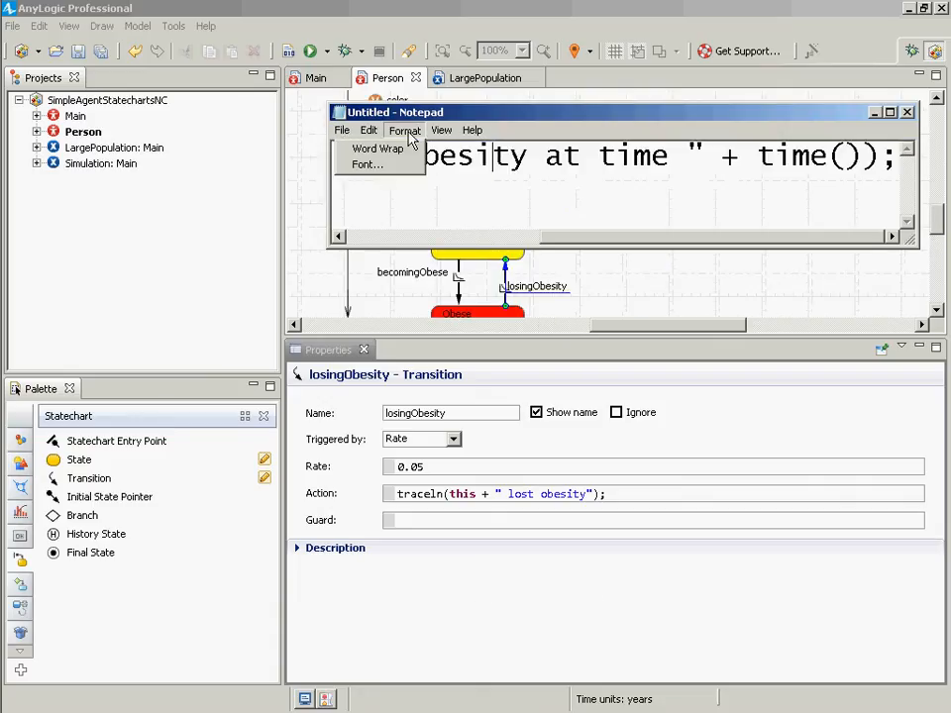
pyautogui.click(390, 164)
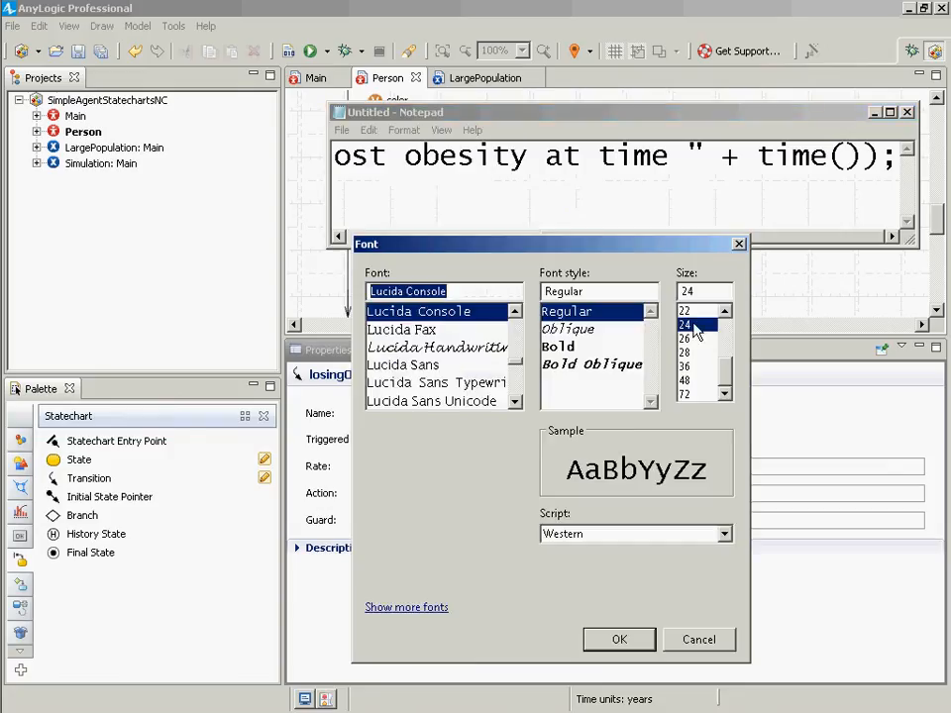
pyautogui.scroll(2, 695, 323)
pyautogui.doubleClick(724, 311)
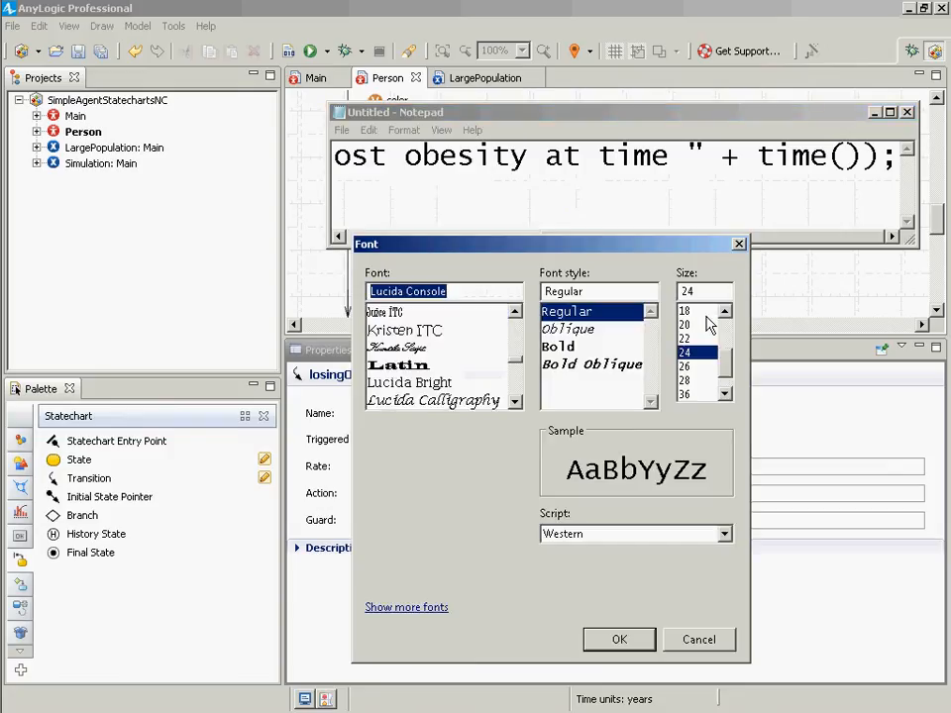
pyautogui.click(699, 312)
pyautogui.click(616, 639)
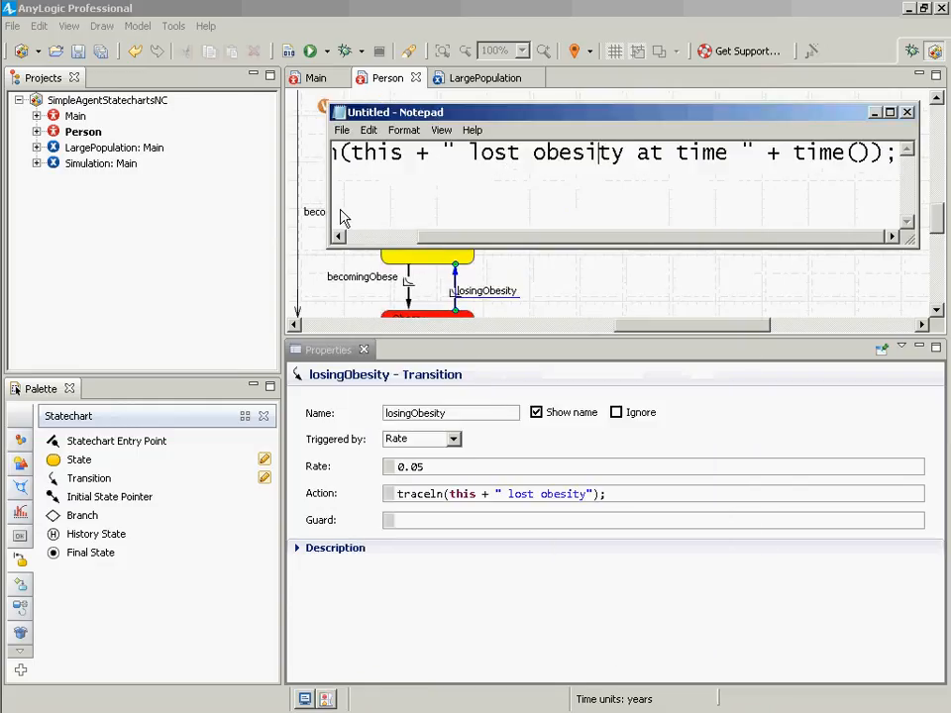
pyautogui.moveTo(331, 208); pyautogui.dragTo(2, 186)
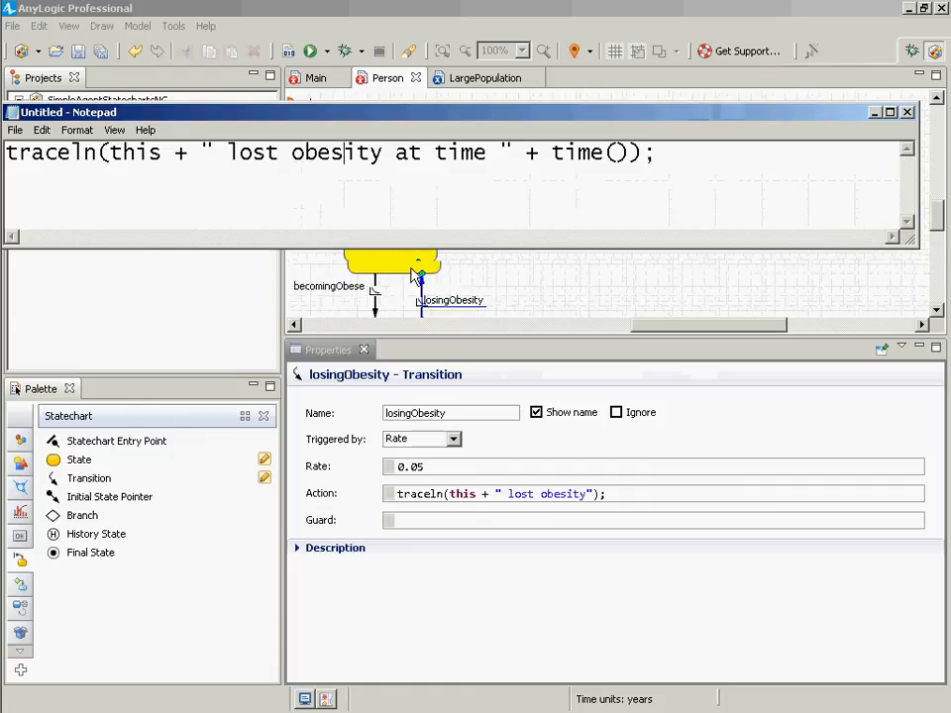
# - Copy the extended code from Notepad into the losingObesity transition's Action field, replacing its previous text
pyautogui.click(428, 274)
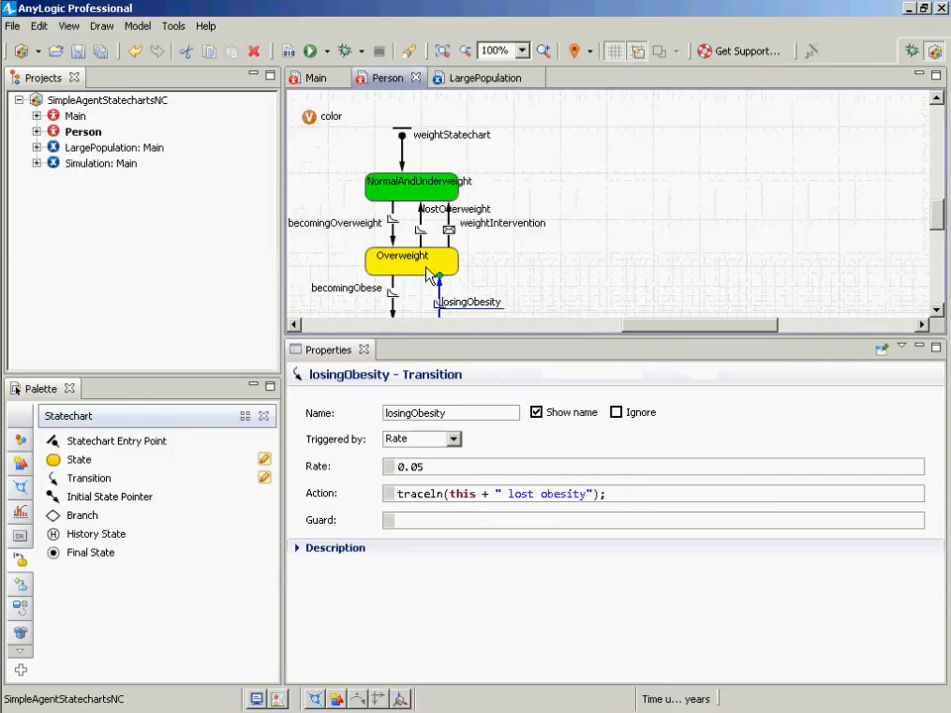
pyautogui.hotkey('alt', 'Tab')
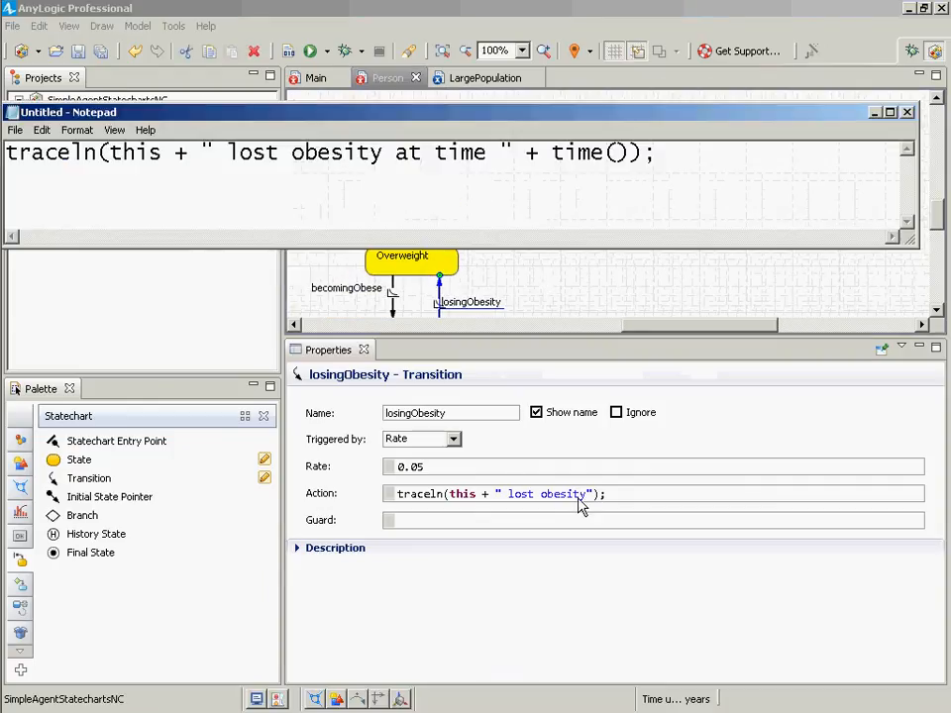
pyautogui.hotkey('ctrl', 'a')
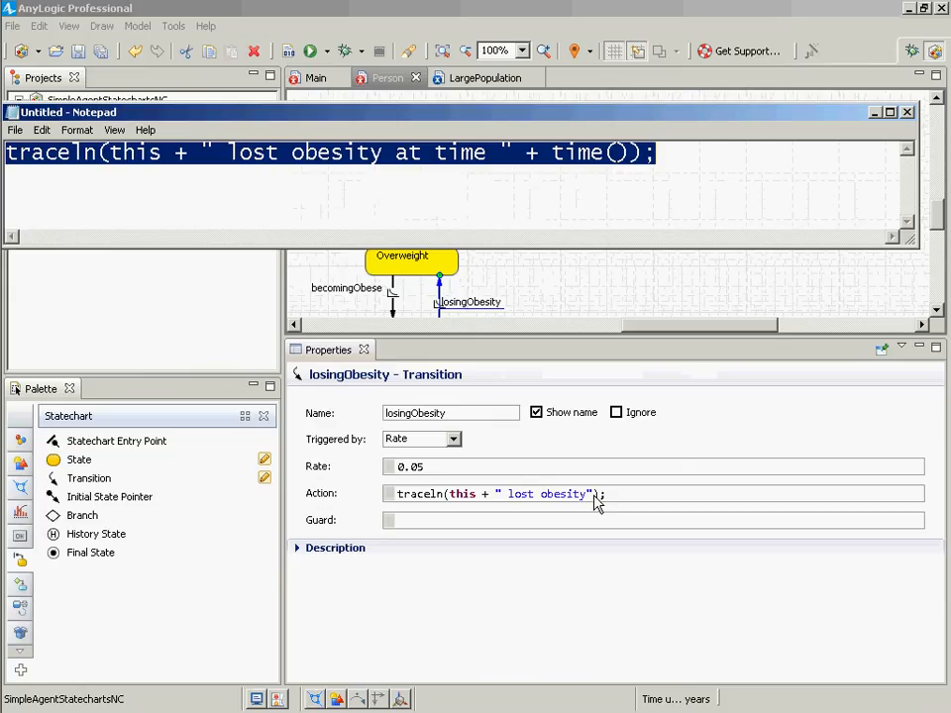
pyautogui.hotkey('ctrl', 'c')
pyautogui.hotkey('alt', 'Tab')
pyautogui.hotkey('ctrl', 'v')
pyautogui.hotkey('alt', 'Tab')
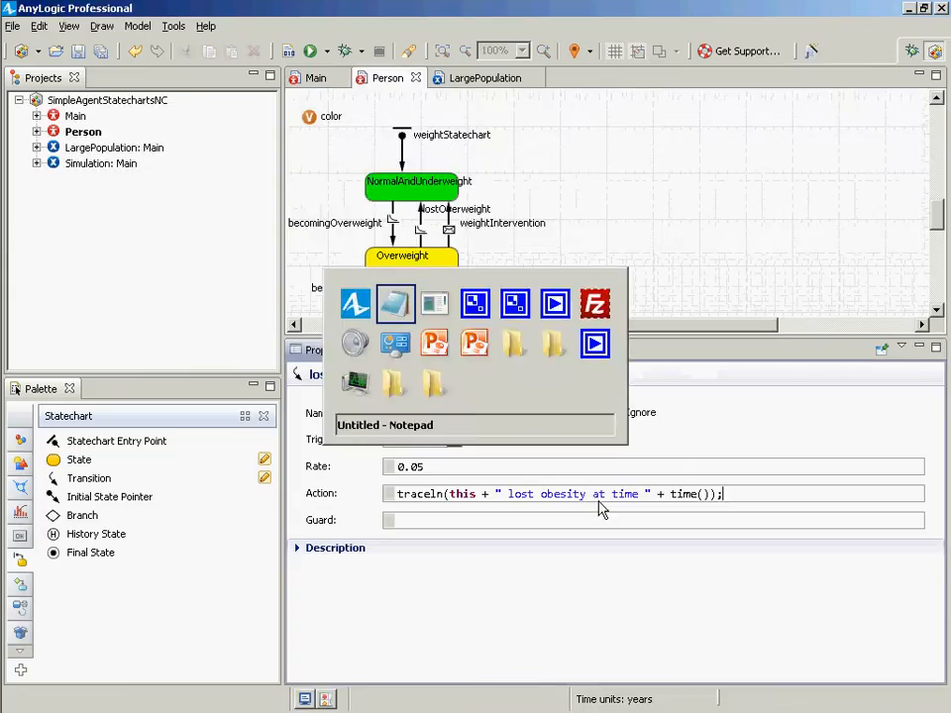
# - Examine the parentheses of time() in the Notepad code
pyautogui.click(366, 188)
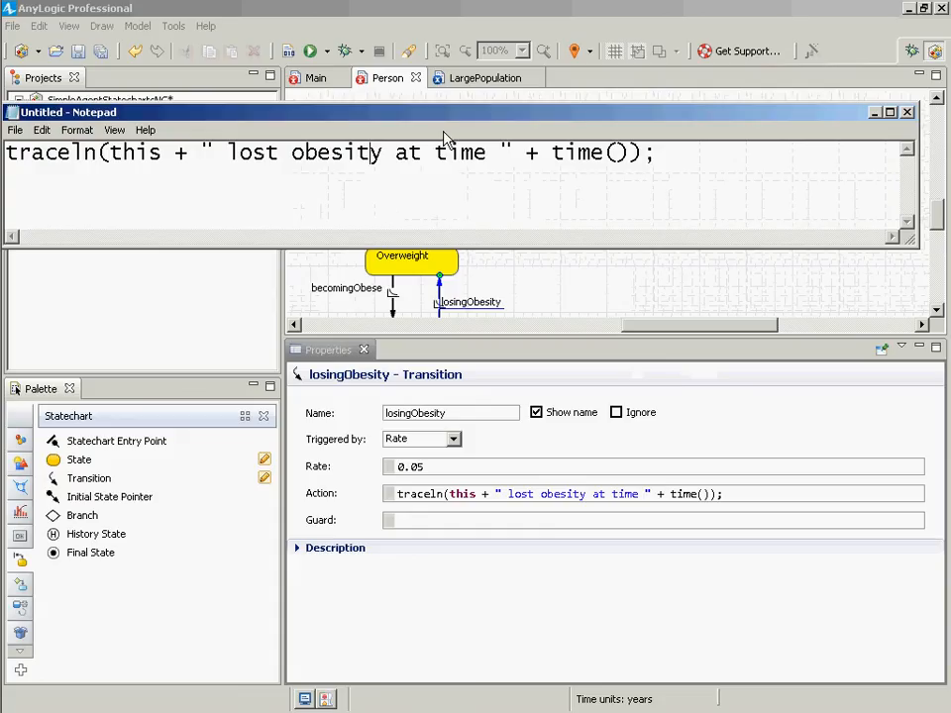
pyautogui.click(617, 152)
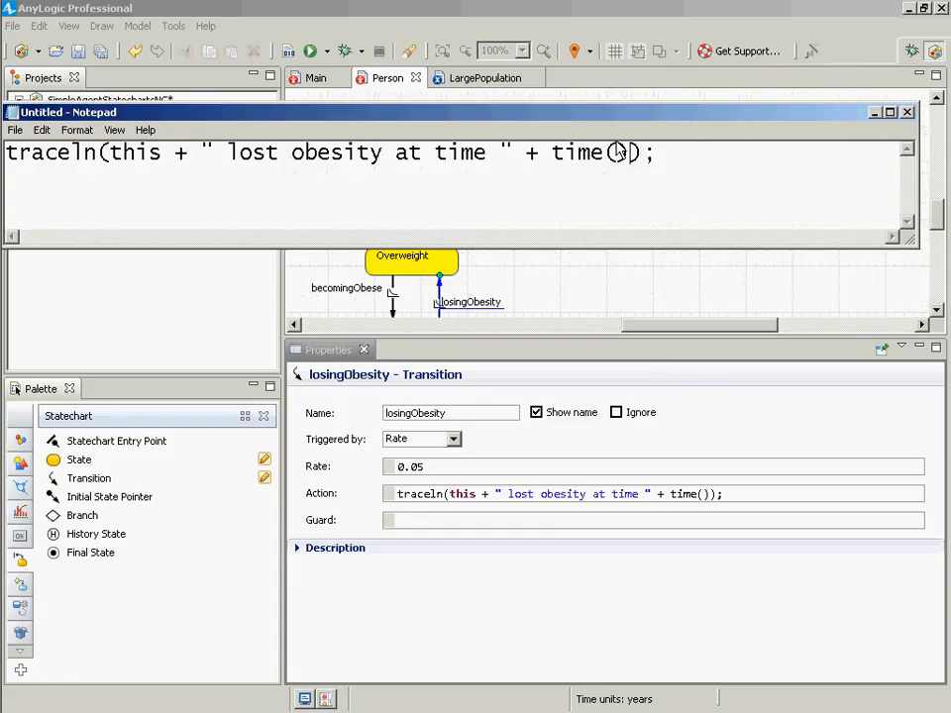
pyautogui.doubleClick(617, 152)
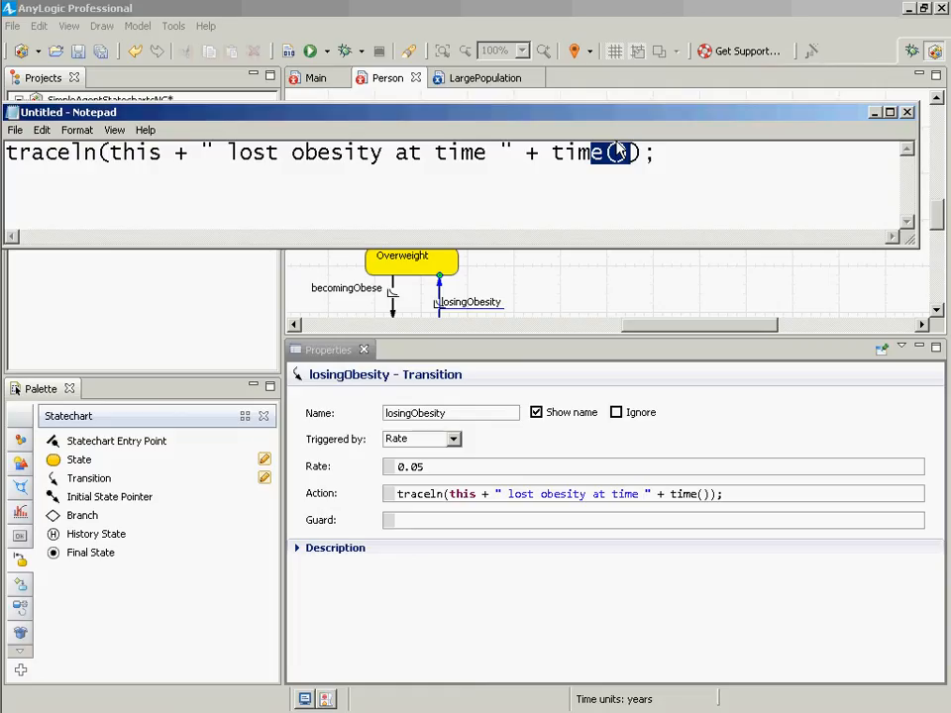
pyautogui.press('Left')
pyautogui.press('Left')
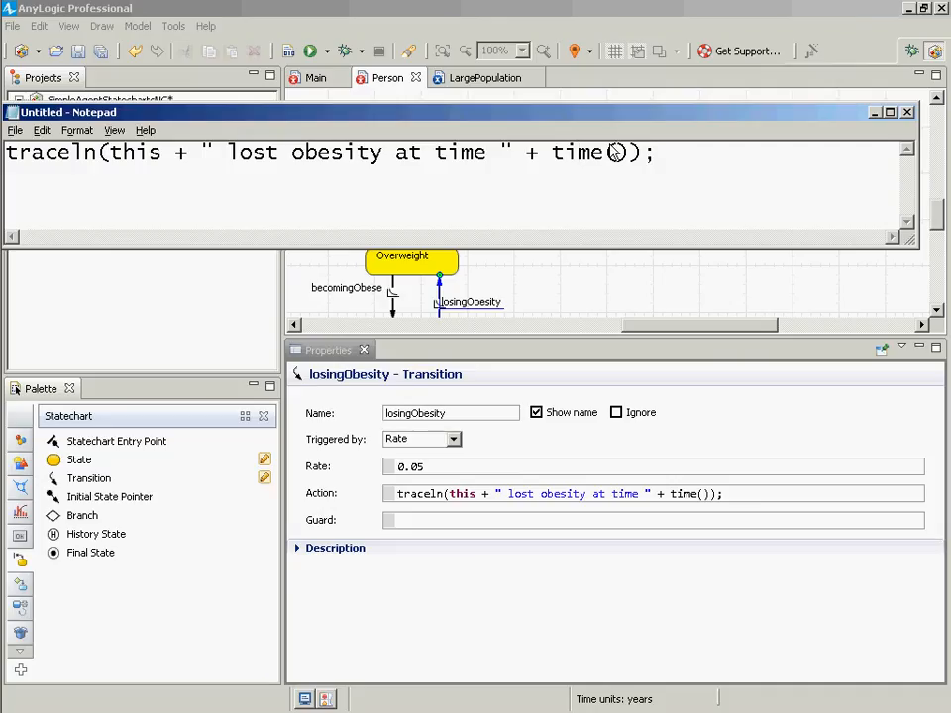
pyautogui.hotkey('alt', 'Tab')
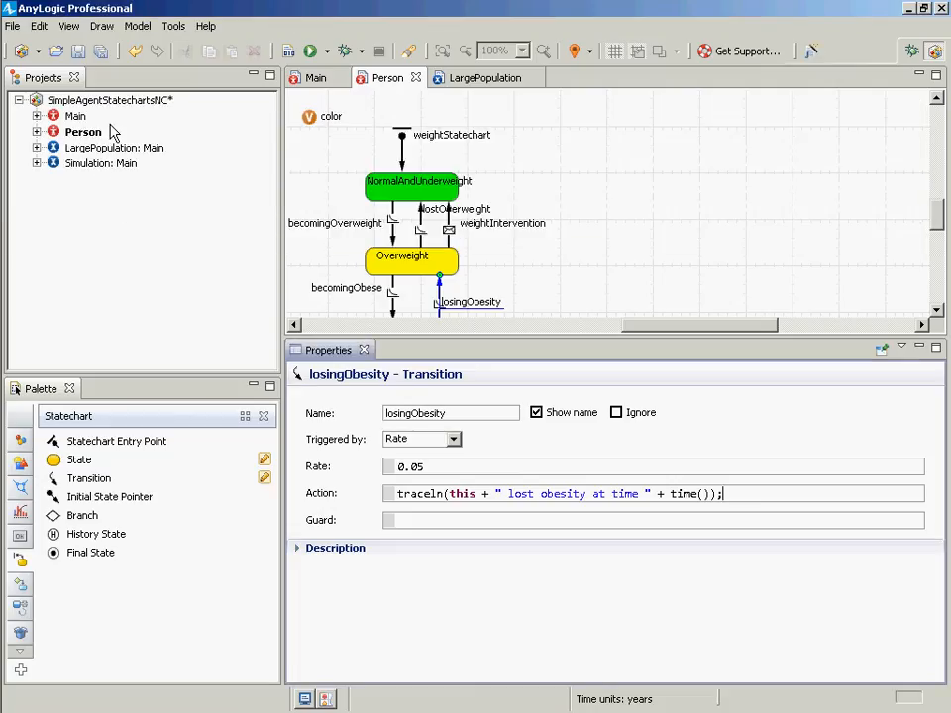
pyautogui.click(102, 151)
pyautogui.rightClick(100, 154)
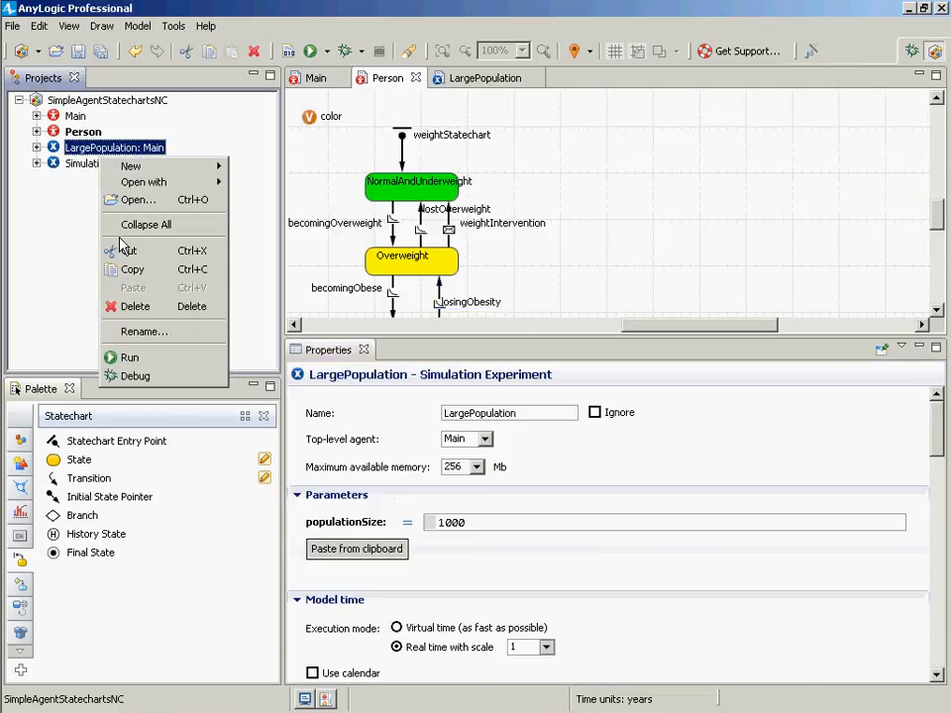
pyautogui.click(122, 375)
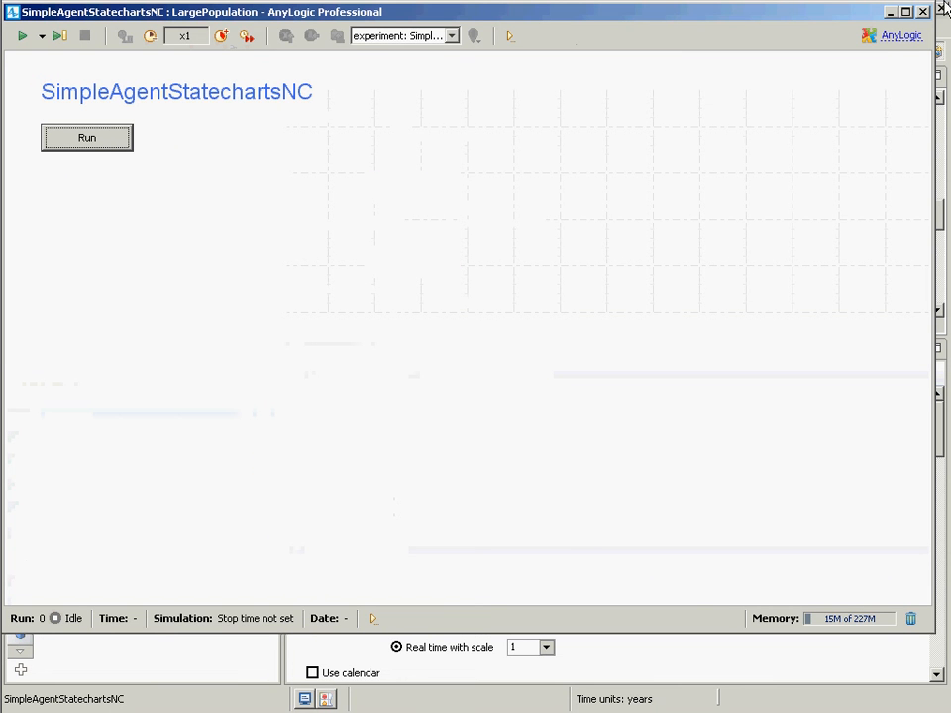
pyautogui.click(922, 13)
# - Run the Simulation experiment and start the model
pyautogui.rightClick(80, 164)
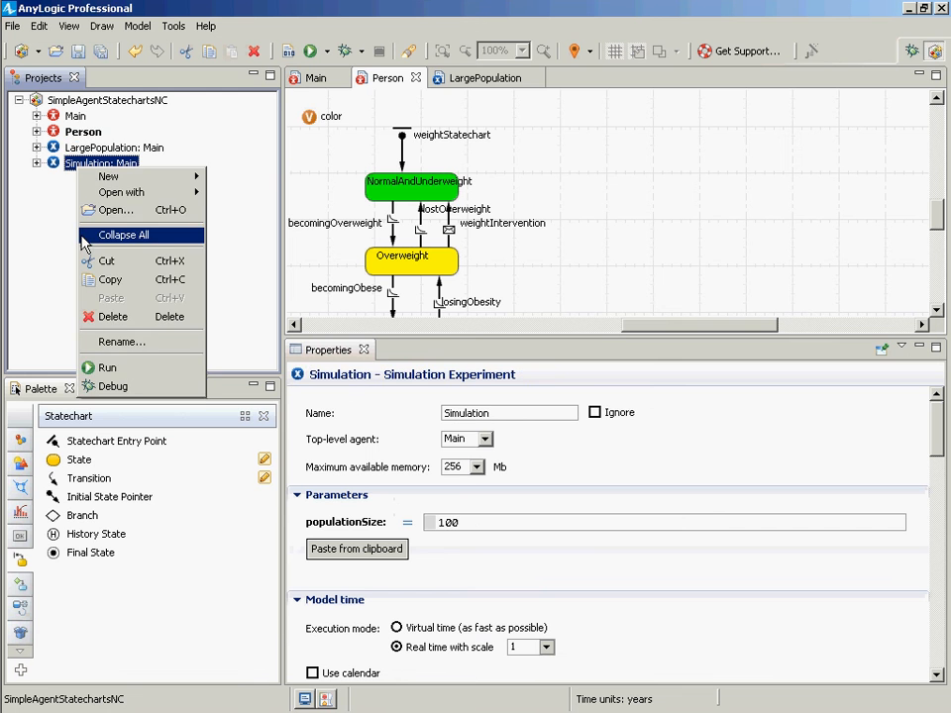
pyautogui.click(107, 368)
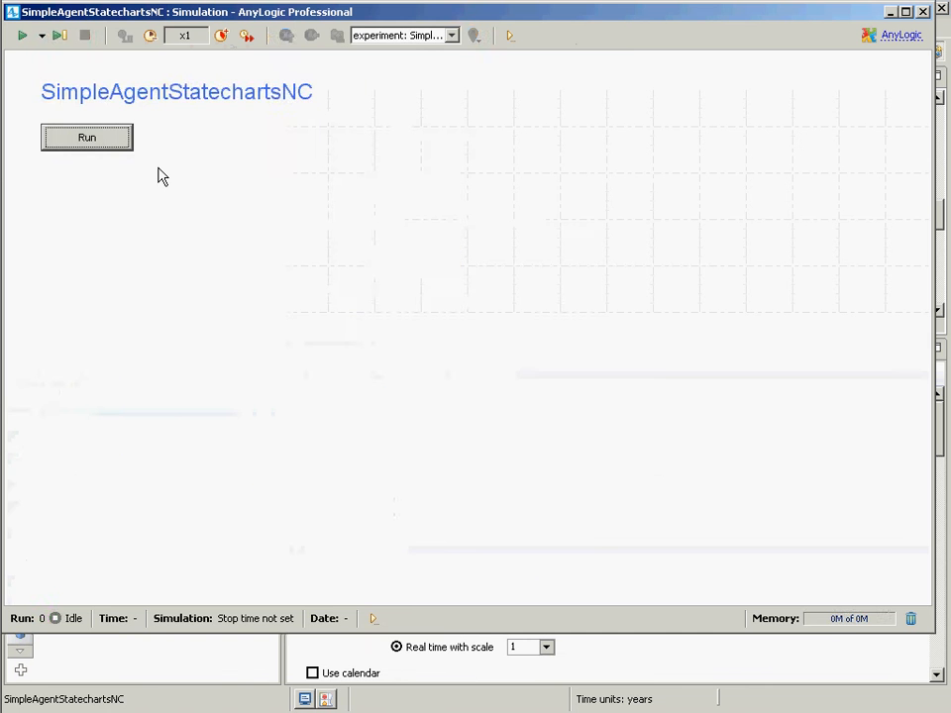
pyautogui.click(98, 144)
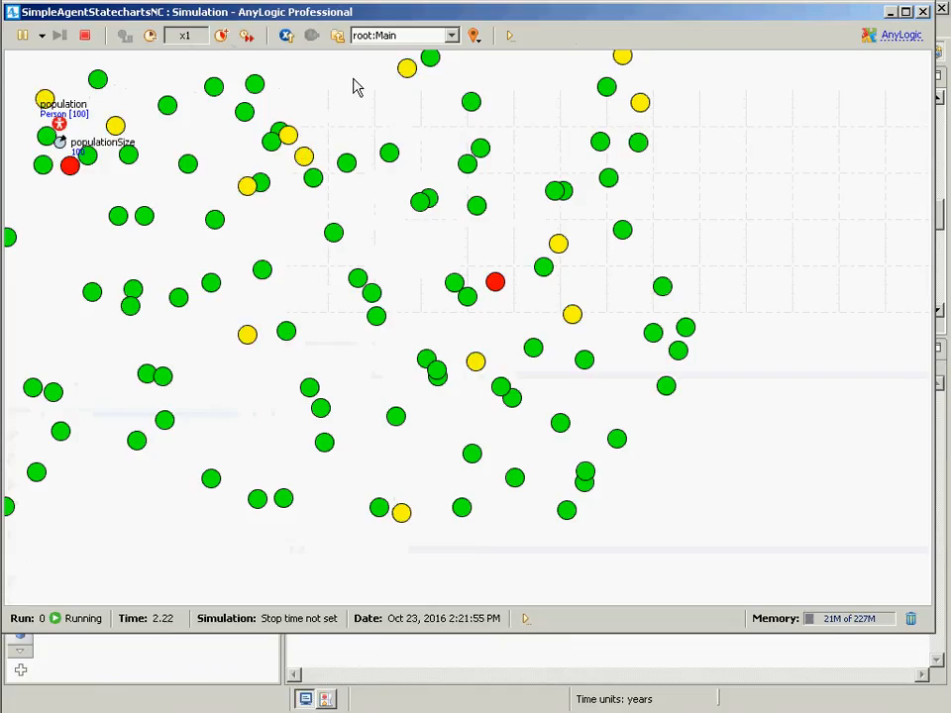
# - Switch between the running model and the console to watch the lost obesity trace messages
pyautogui.hotkey('alt', 'Tab')
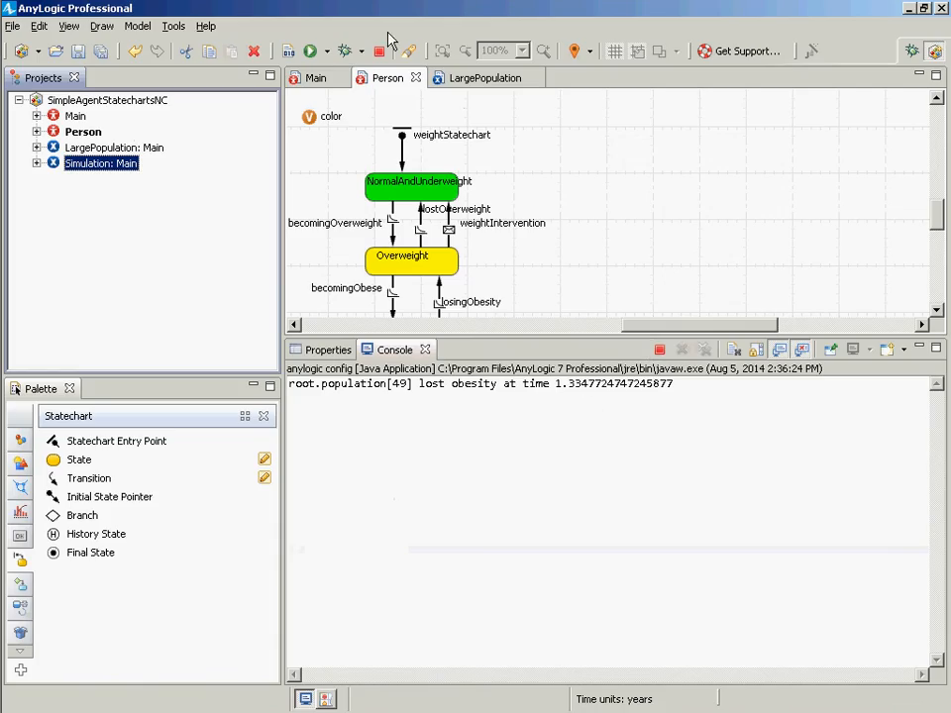
pyautogui.hotkey('alt', 'Tab')
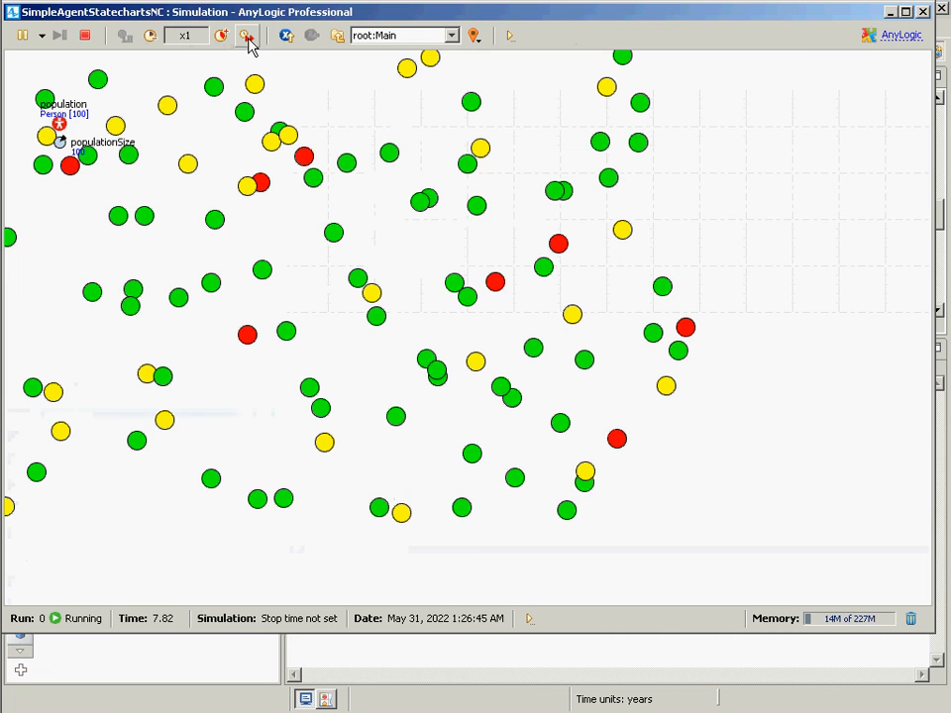
pyautogui.hotkey('alt', 'Tab')
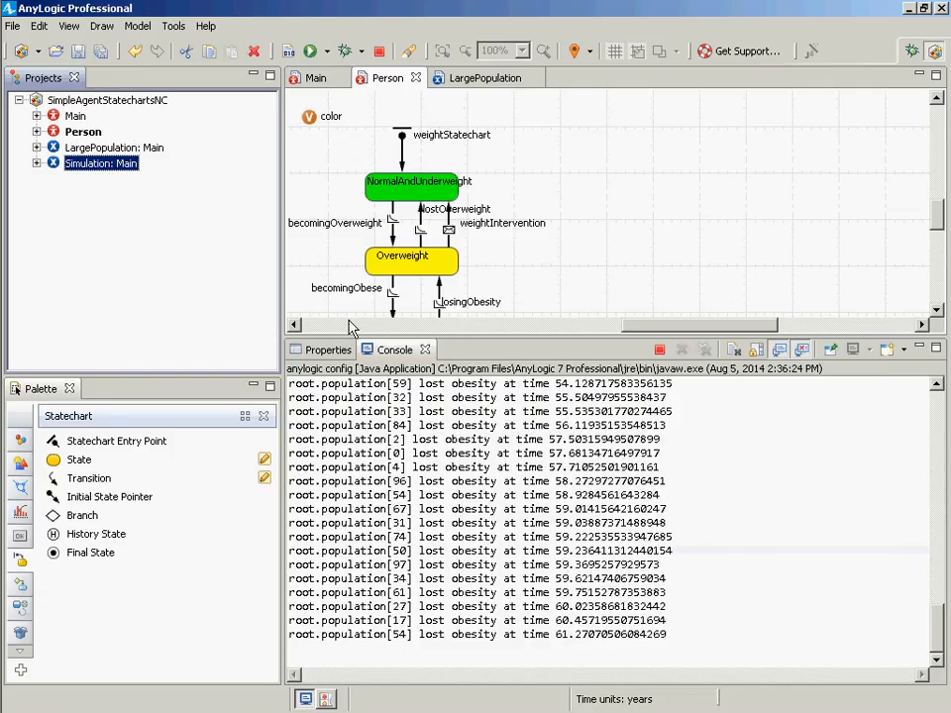
pyautogui.hotkey('alt', 'Tab')
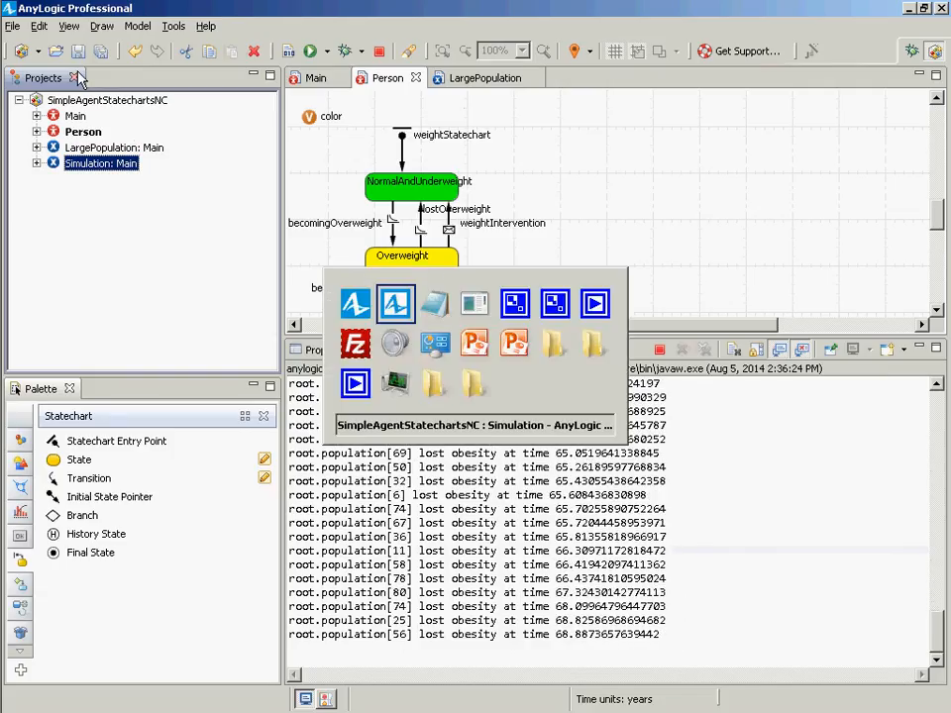
# - Pause the simulation and terminate the running model from the console
pyautogui.click(22, 36)
pyautogui.hotkey('alt', 'Tab')
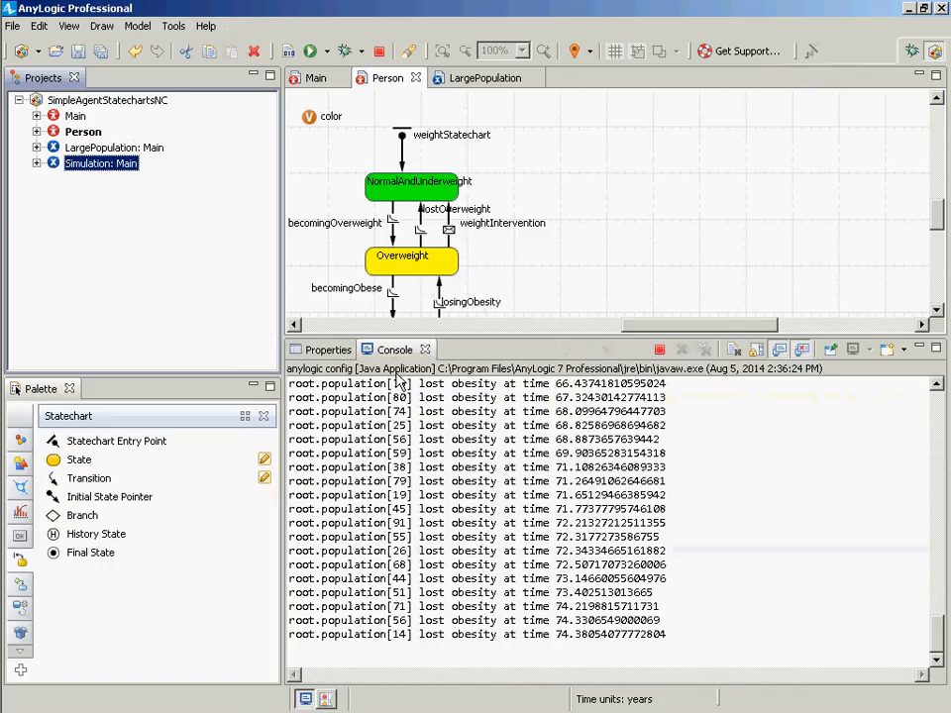
pyautogui.click(659, 364)
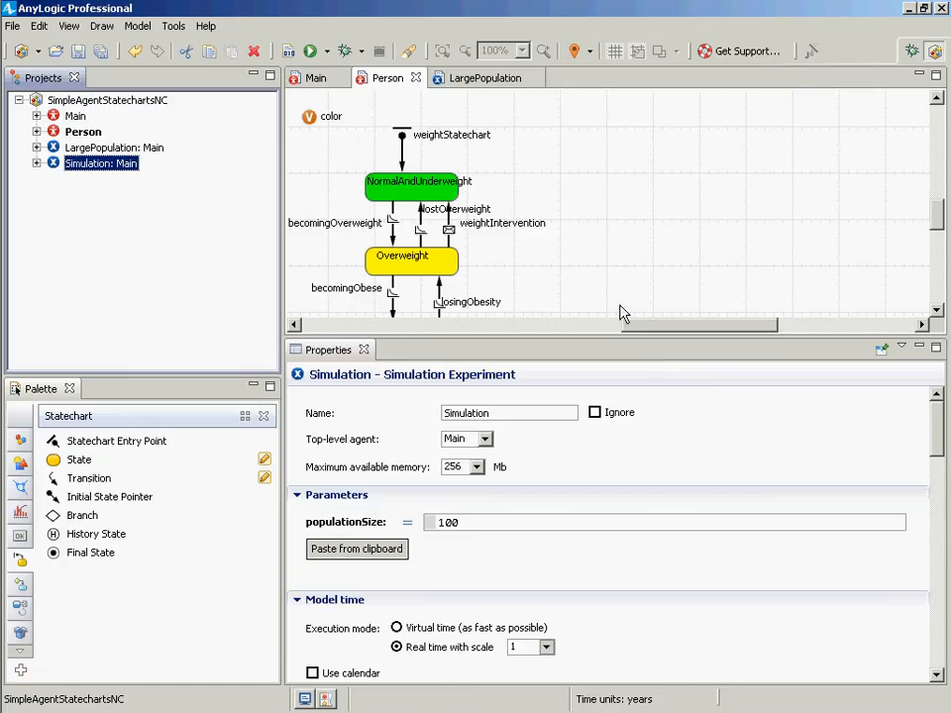
# - Add an int variable named countOfOccurencesOfOverweight to the Person agent beside the statechart
pyautogui.moveTo(648, 327); pyautogui.dragTo(580, 317)
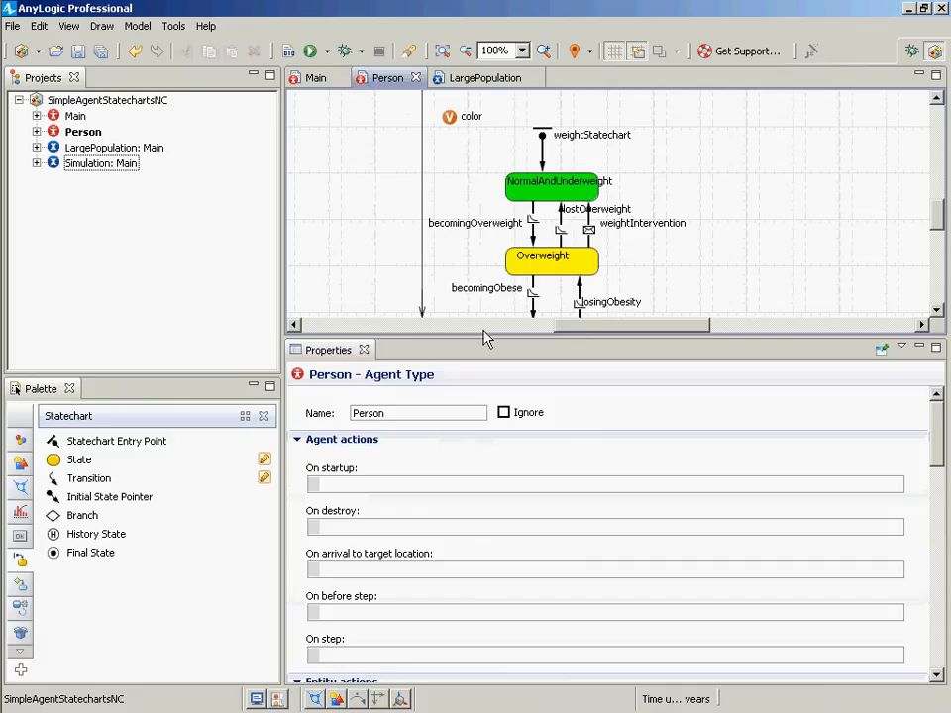
pyautogui.moveTo(481, 341); pyautogui.dragTo(489, 515)
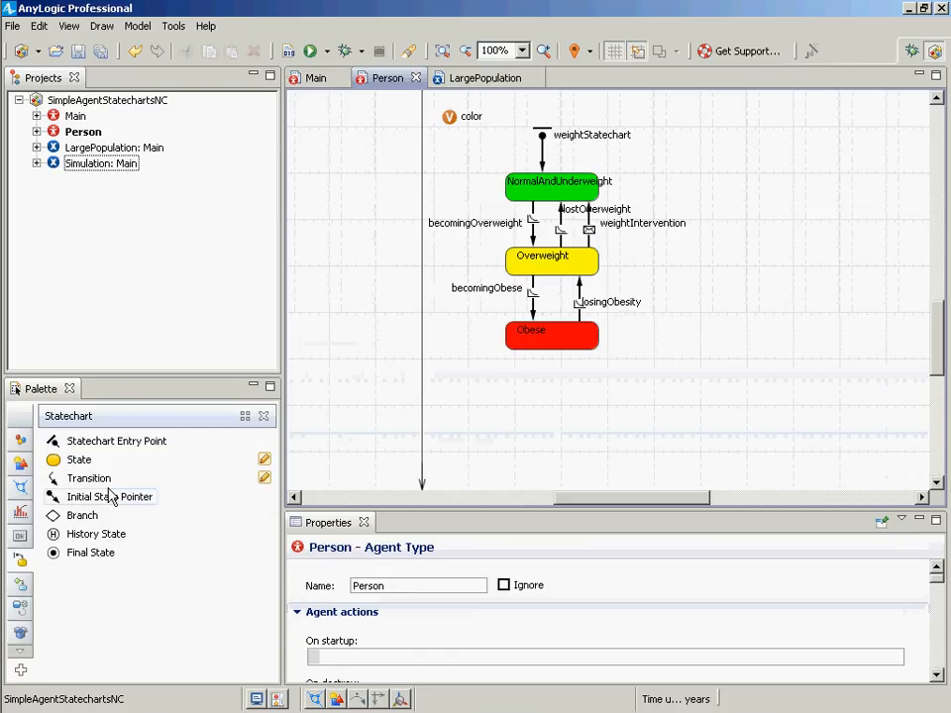
pyautogui.click(21, 447)
pyautogui.click(21, 441)
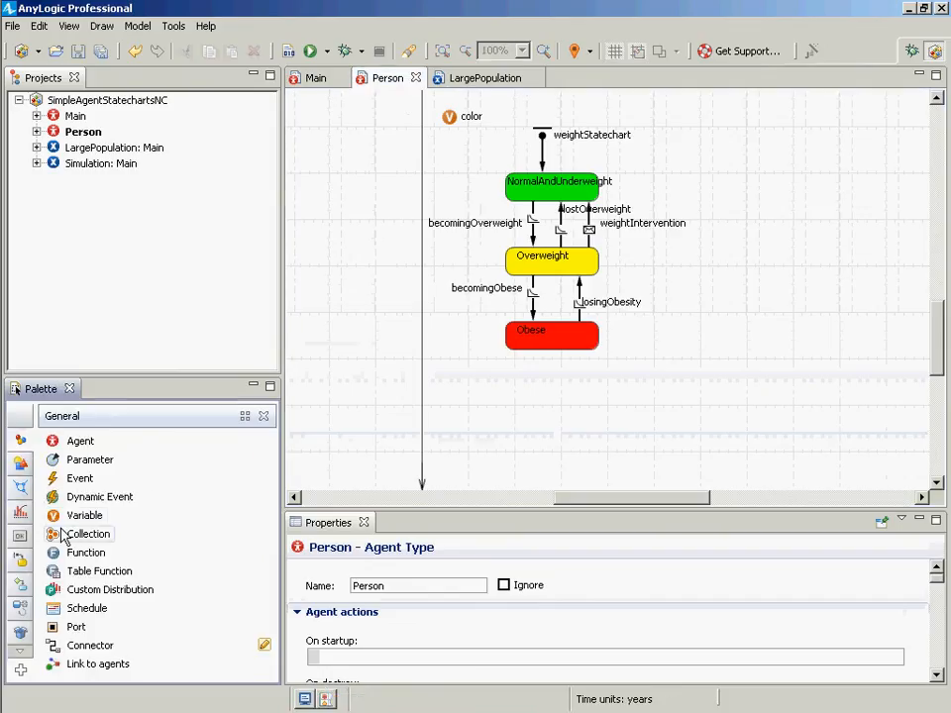
pyautogui.moveTo(79, 516); pyautogui.dragTo(448, 145)
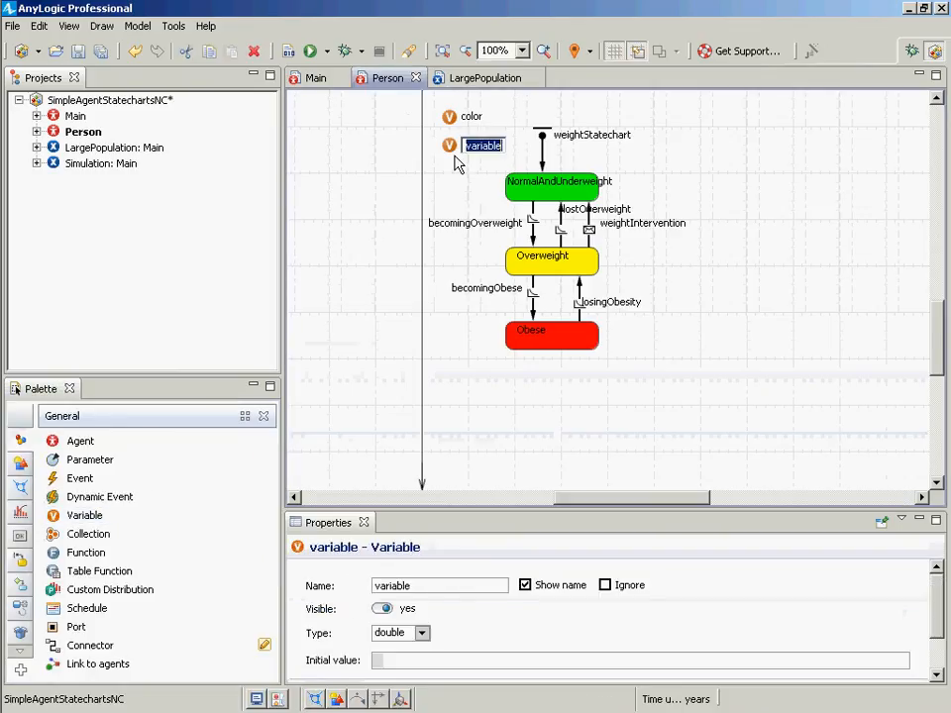
pyautogui.write('count')
pyautogui.write('Of')
pyautogui.write('T')
pyautogui.write('imes')
pyautogui.press('BackSpace')
pyautogui.press('BackSpace')
pyautogui.press('BackSpace')
pyautogui.press('BackSpace')
pyautogui.press('BackSpace')
pyautogui.write('Over')
pyautogui.press('BackSpace')
pyautogui.press('BackSpace')
pyautogui.press('BackSpace')
pyautogui.write('ccurencesOfOverw')
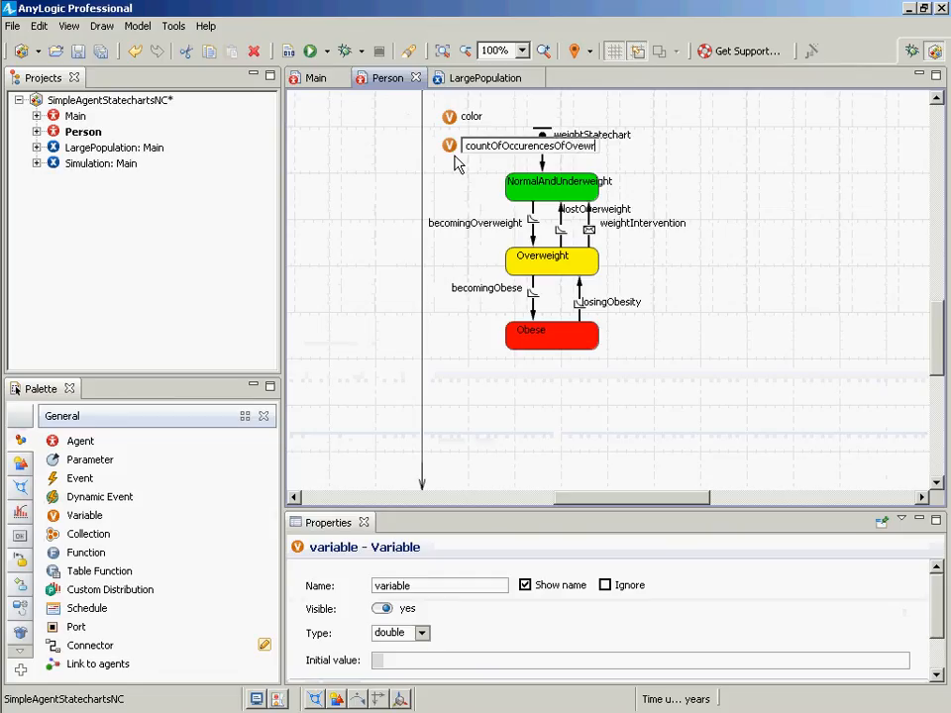
pyautogui.write('eight')
pyautogui.press('Return')
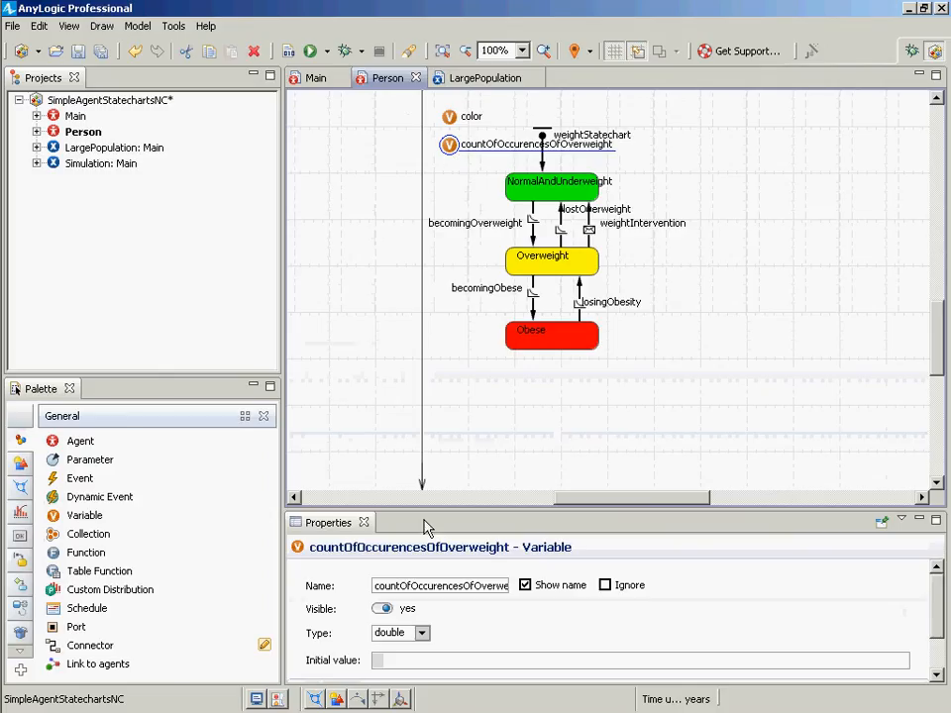
pyautogui.click(420, 633)
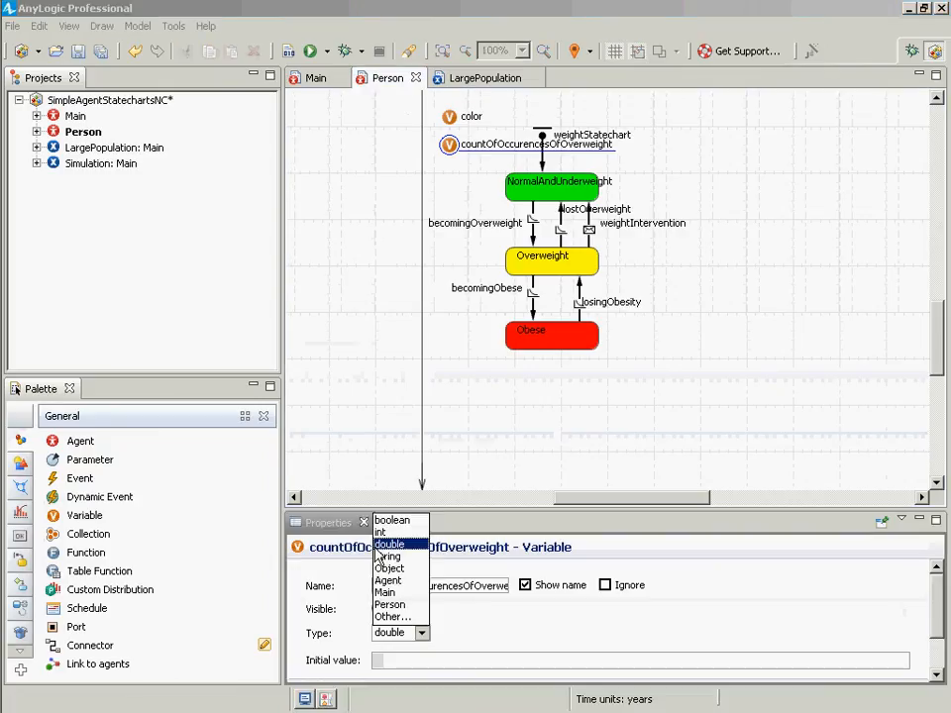
pyautogui.click(384, 532)
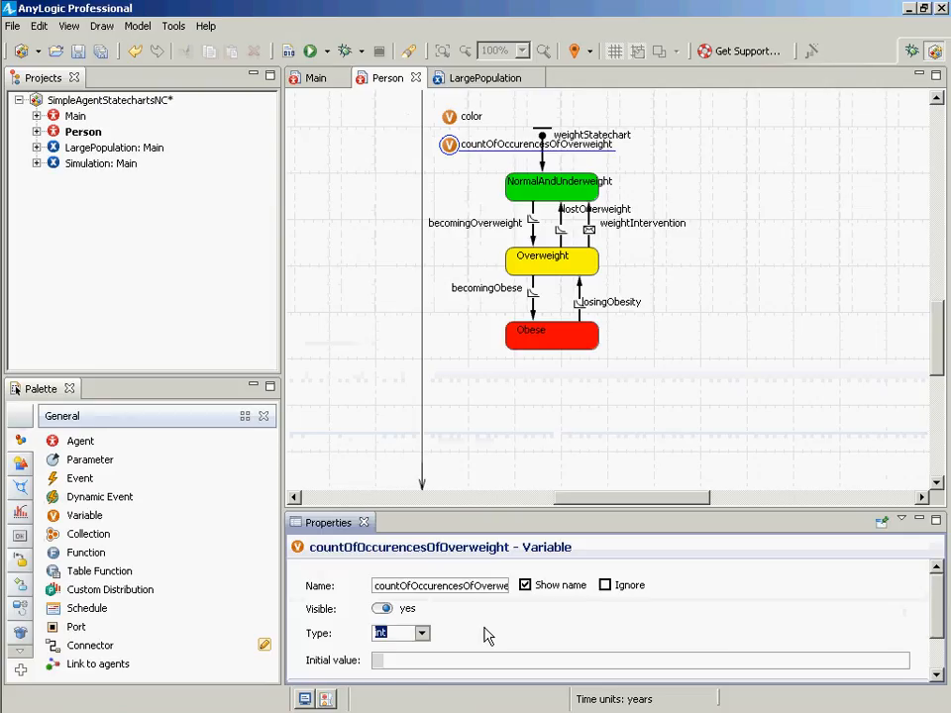
# - Set the countOfOccurencesOfOverweight variable's initial value to 0
pyautogui.click(484, 662)
pyautogui.write('0')
pyautogui.click(650, 276)
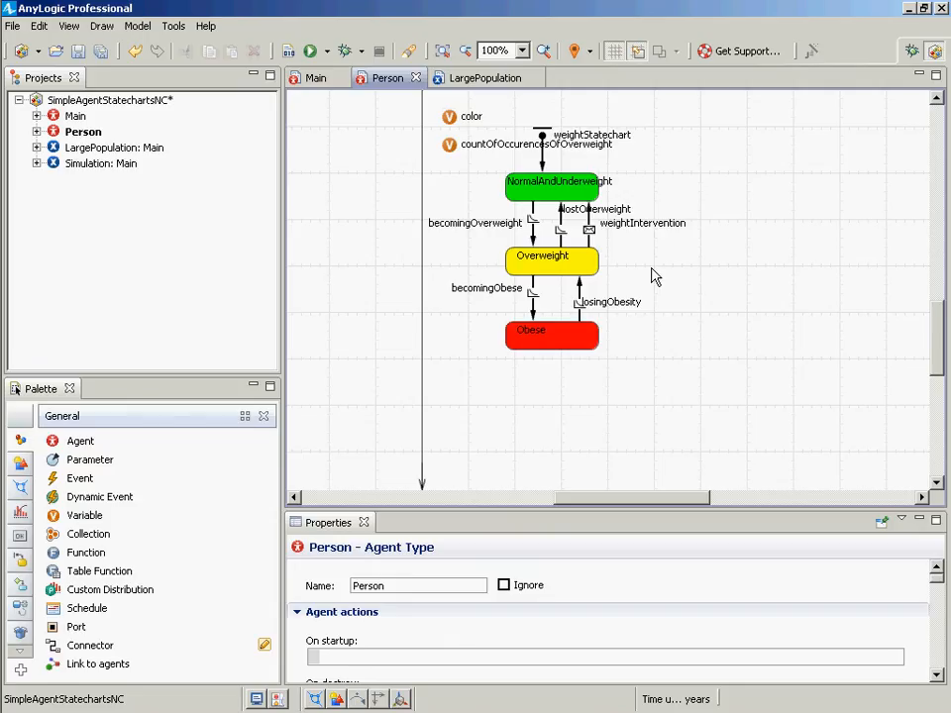
# - In the Overweight state's entry action, add a new line starting with countOfOccurencesOfOverweight
pyautogui.click(552, 271)
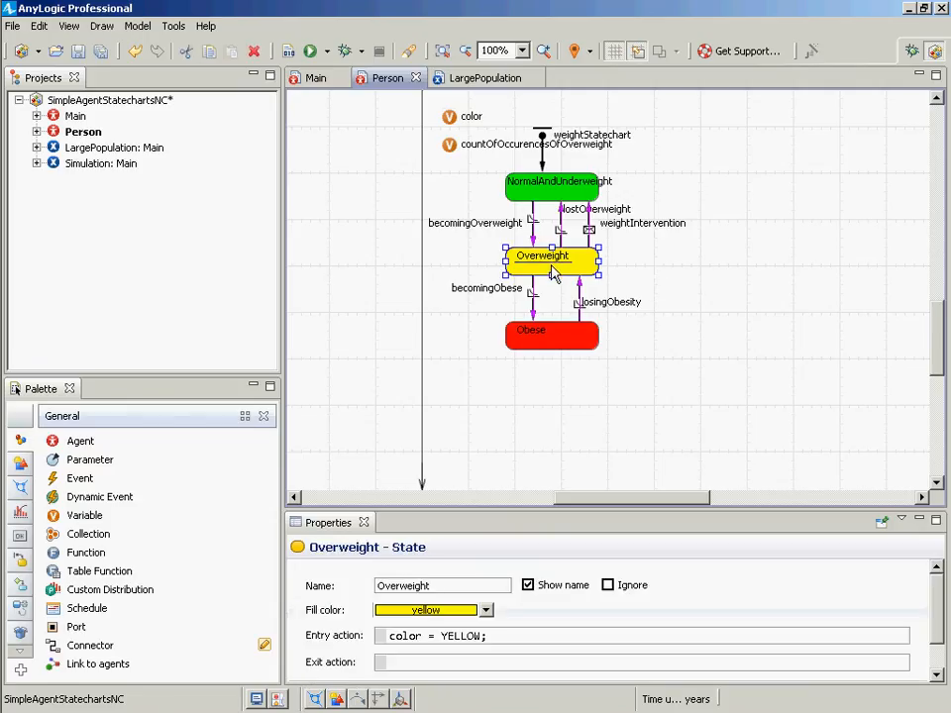
pyautogui.click(500, 635)
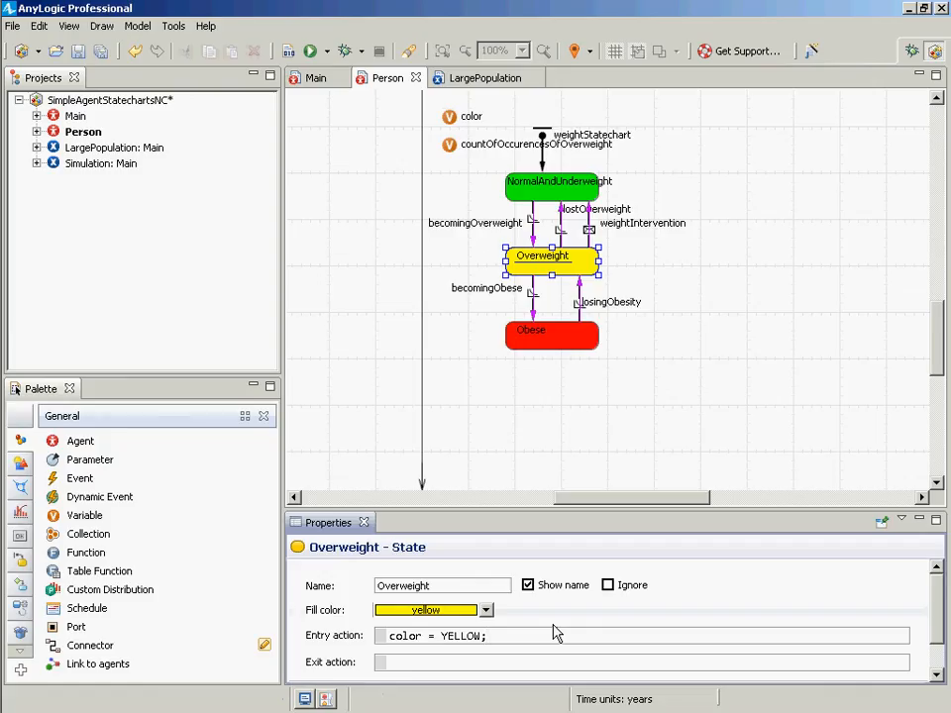
pyautogui.press('Return')
pyautogui.write('co')
pyautogui.press('BackSpace')
pyautogui.press('BackSpace')
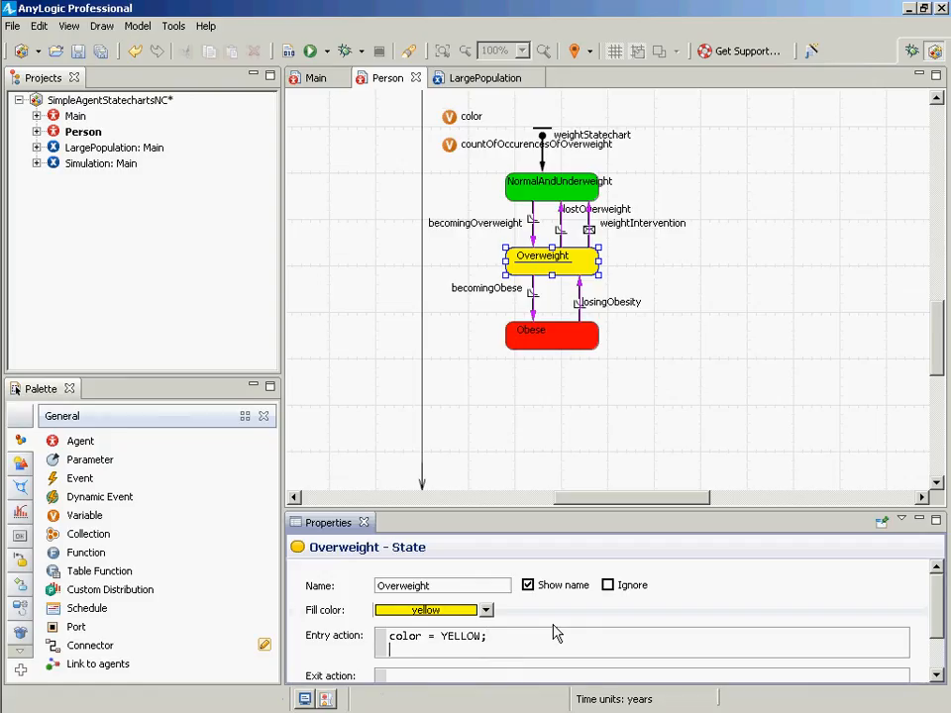
pyautogui.write('countO')
pyautogui.hotkey('ctrl', 'space')
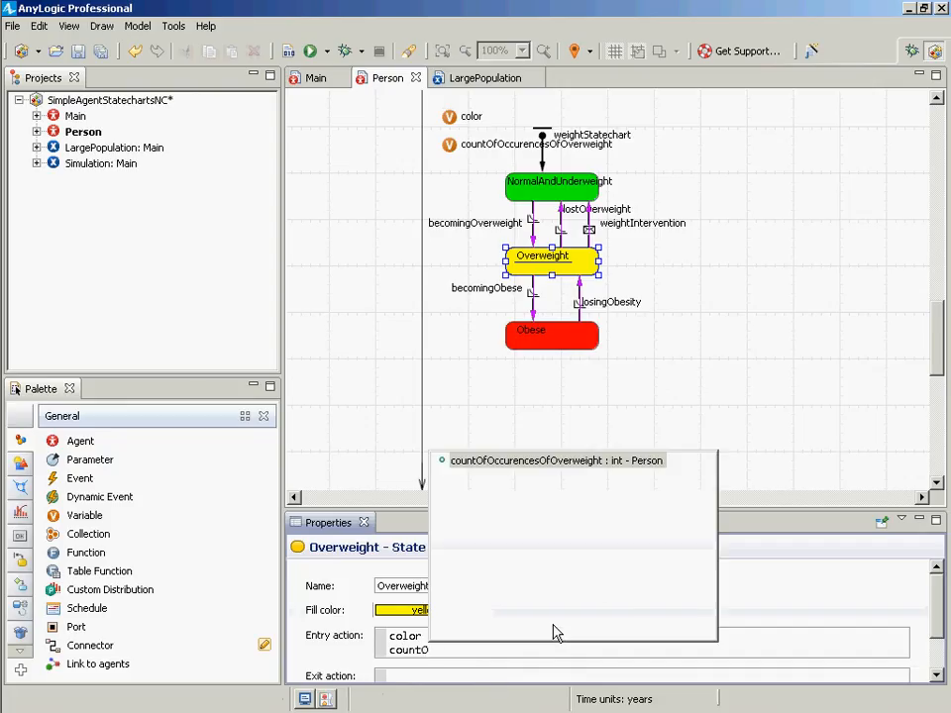
pyautogui.press('Return')
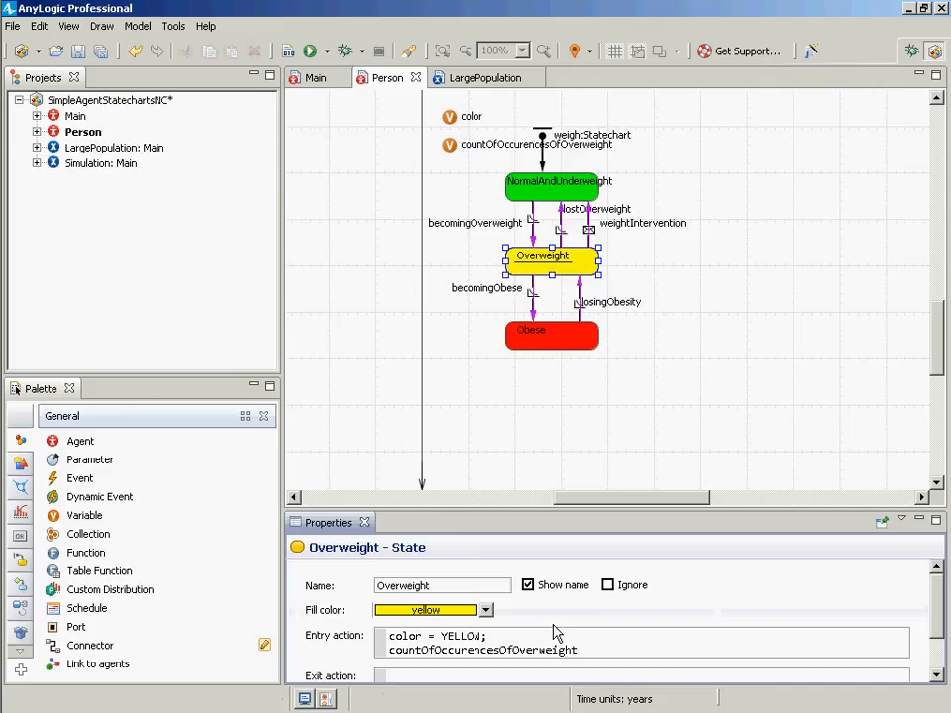
# - Complete the line as countOfOccurencesOfOverweight = countOfOccurencesOfOverweight + 1;
pyautogui.write('=')
pyautogui.press('Left')
pyautogui.press('Left')
pyautogui.press('Left')
pyautogui.hotkey('shift', 'Home')
pyautogui.hotkey('ctrl', 'c')
pyautogui.press('End')
pyautogui.hotkey('ctrl', 'v')
pyautogui.write('+1')
pyautogui.press('BackSpace')
pyautogui.write('1;')
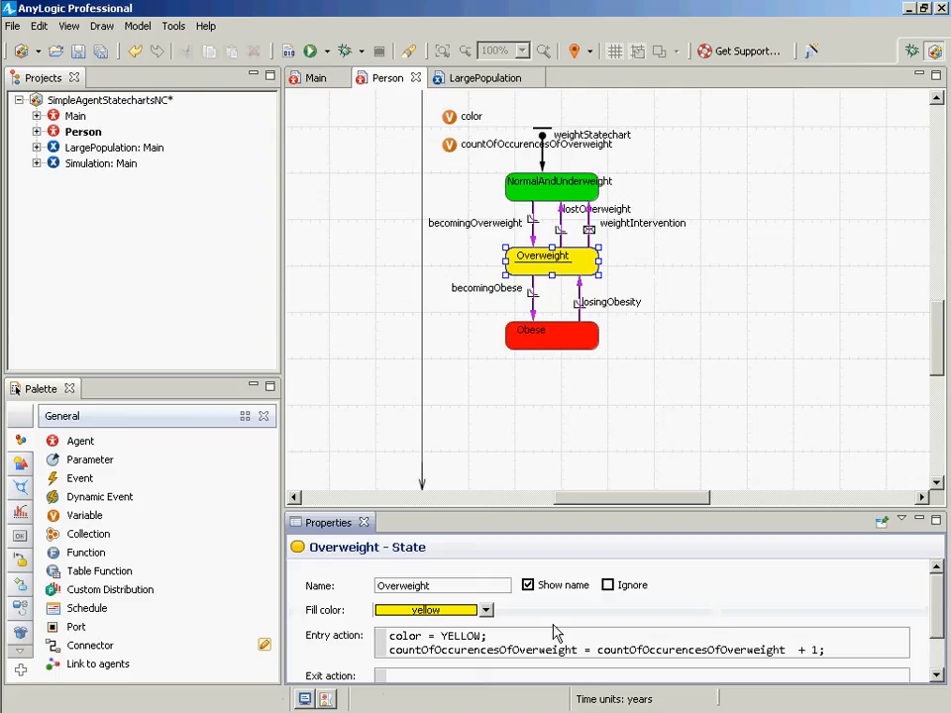
# - Replace the assignment with countOfOccurencesOfOverweight++; and save the model
pyautogui.hotkey('ctrl', 'shift', 'Left')
pyautogui.hotkey('ctrl', 'shift', 'Left')
pyautogui.hotkey('ctrl', 'shift', 'Left')
pyautogui.hotkey('ctrl', 'shift', 'Left')
pyautogui.hotkey('ctrl', 'shift', 'Left')
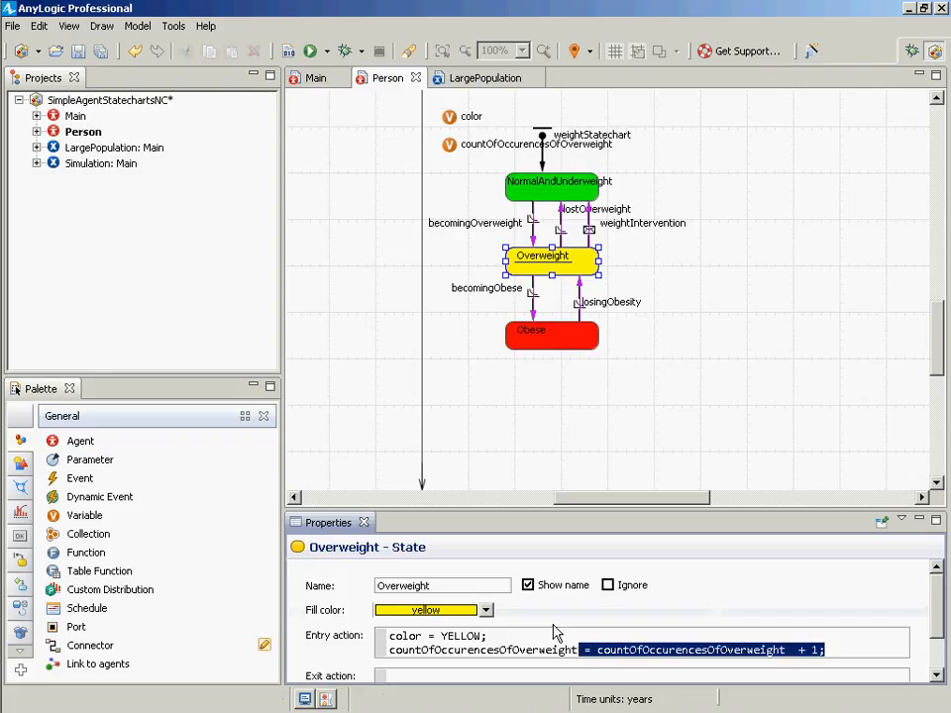
pyautogui.press('Delete')
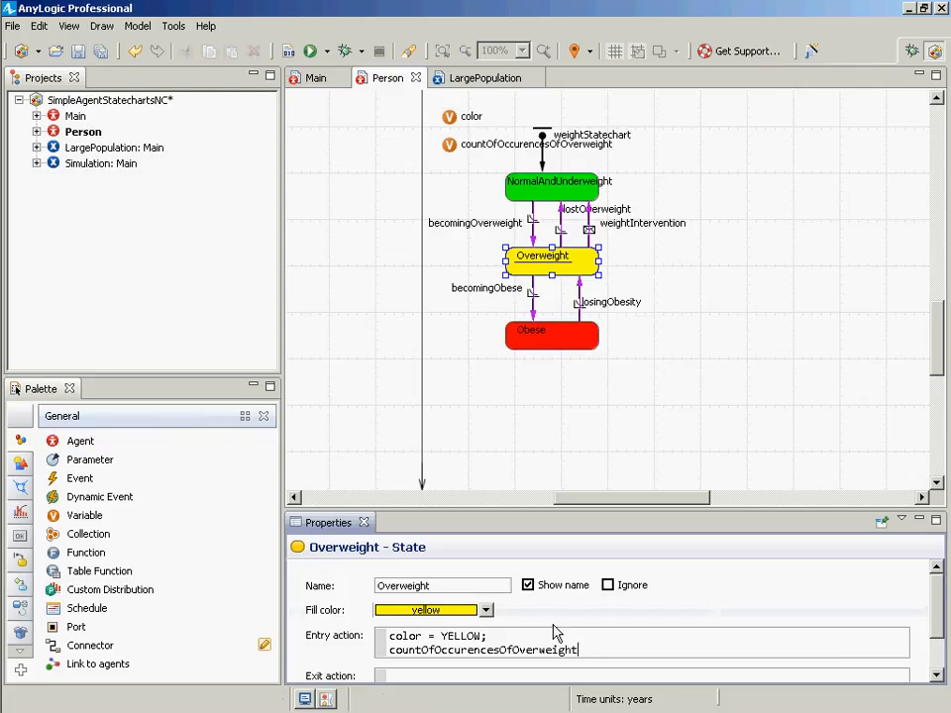
pyautogui.write('++;')
pyautogui.hotkey('ctrl', 's')
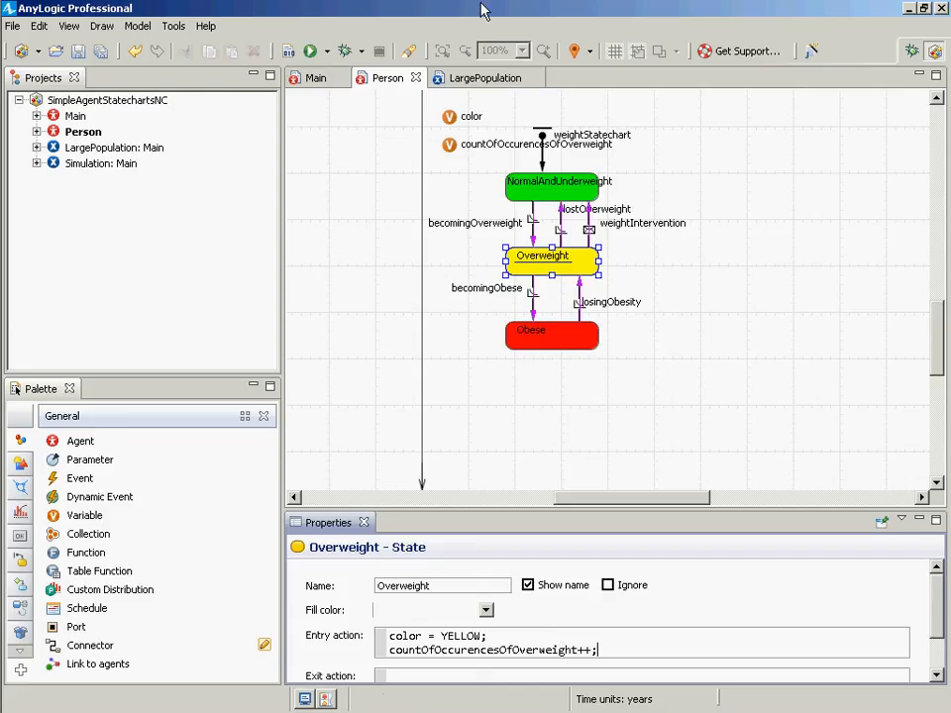
# - Build the model, run the Simulation experiment, and start the model
pyautogui.click(287, 51)
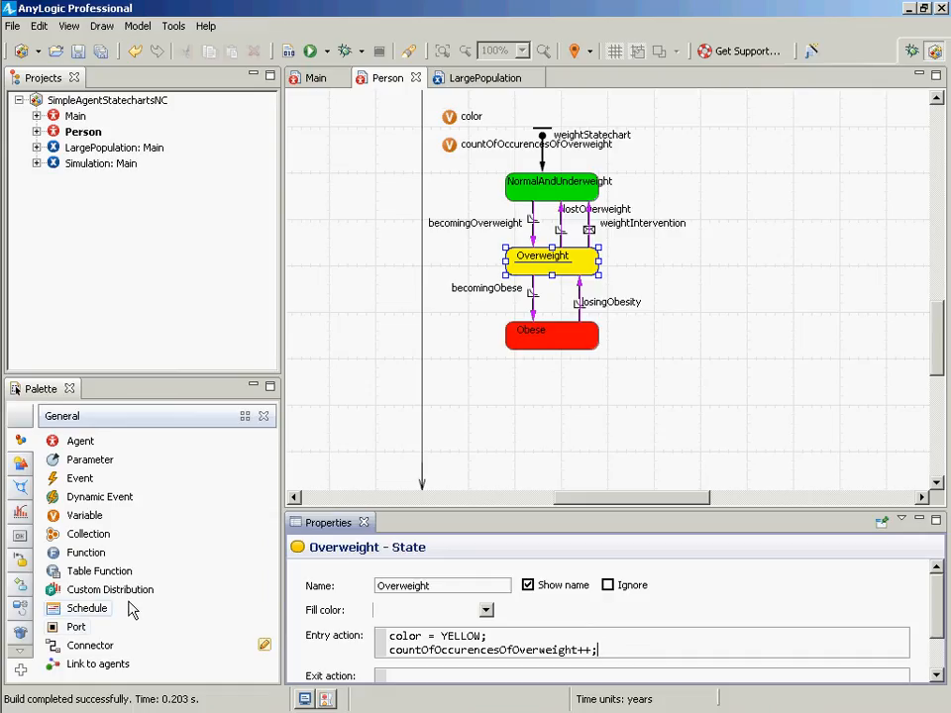
pyautogui.moveTo(12, 193)
pyautogui.rightClick(79, 166)
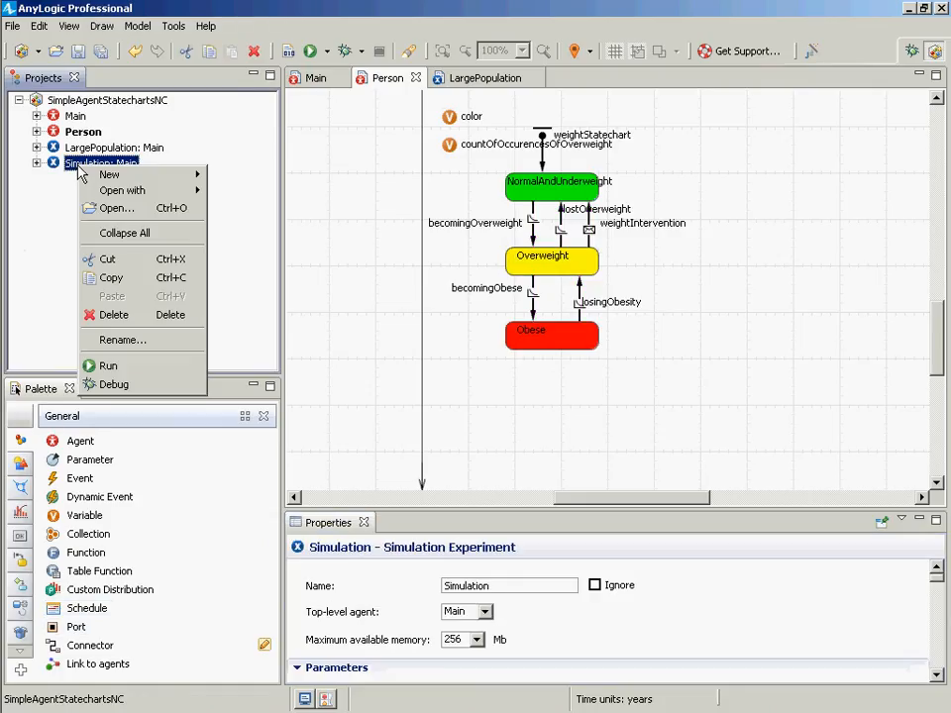
pyautogui.click(157, 367)
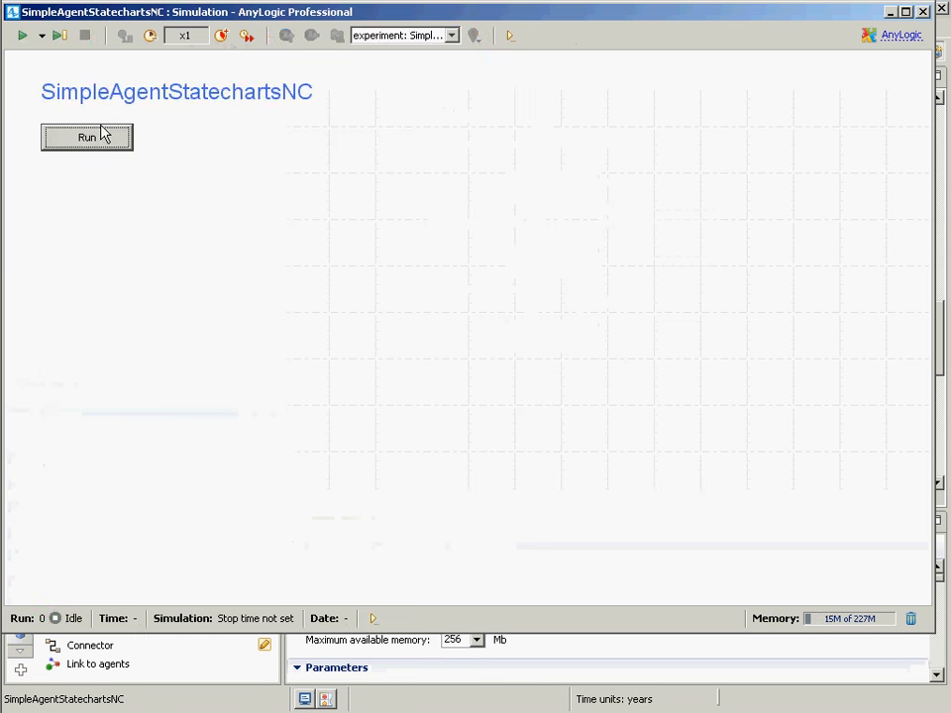
pyautogui.click(90, 137)
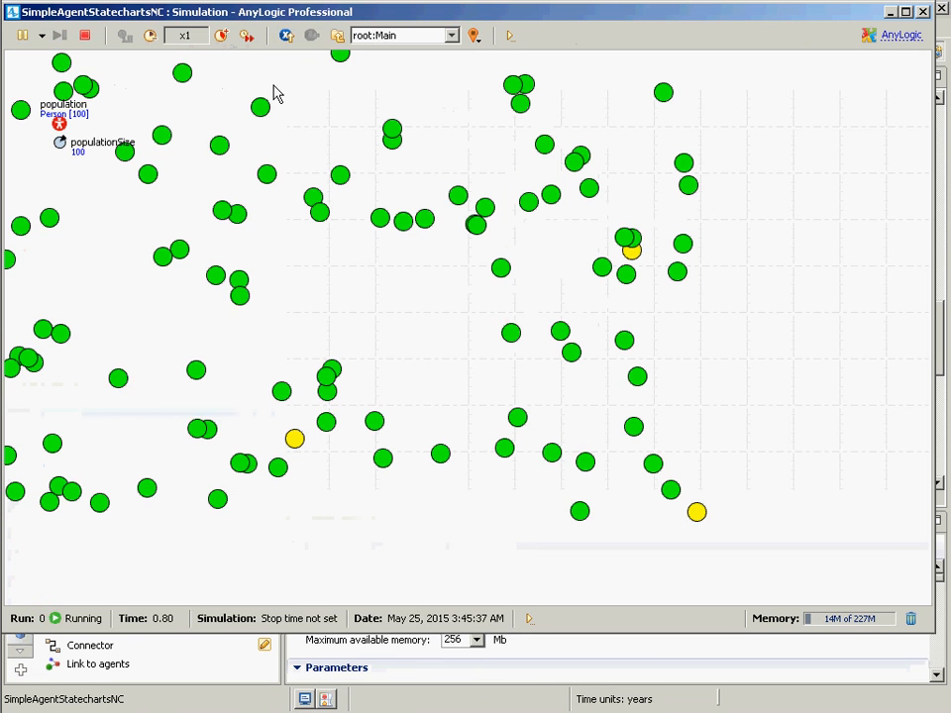
# - Open an individual Person agent's view in the running model and step through agent indices up to 8
pyautogui.click(406, 37)
pyautogui.click(397, 79)
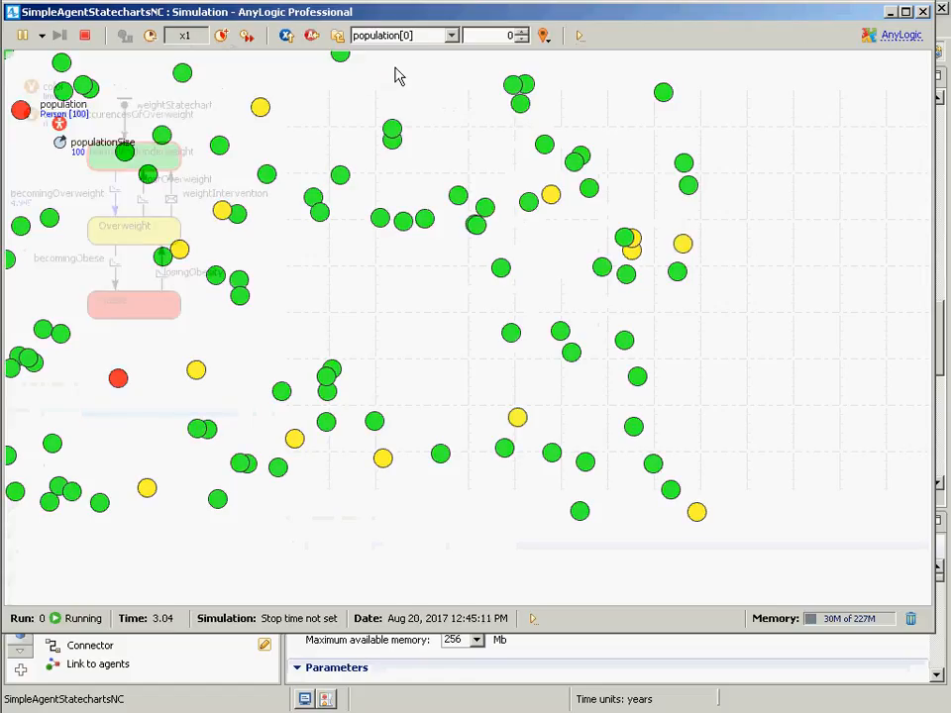
pyautogui.click(521, 30)
pyautogui.click(522, 31)
pyautogui.click(522, 30)
pyautogui.click(522, 31)
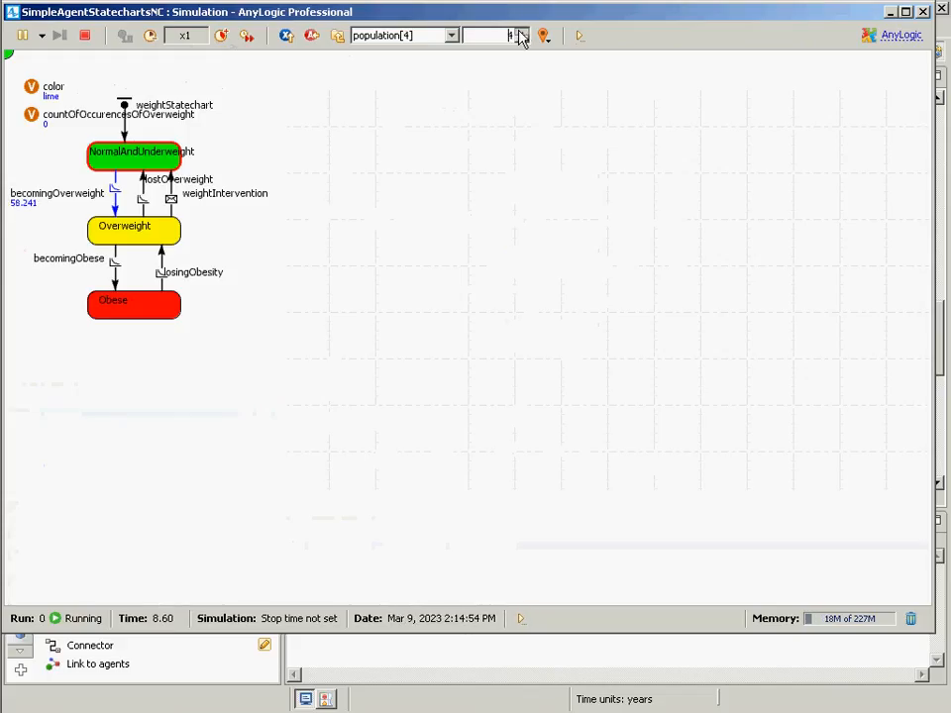
pyautogui.click(522, 30)
pyautogui.click(522, 31)
pyautogui.click(522, 30)
pyautogui.click(522, 31)
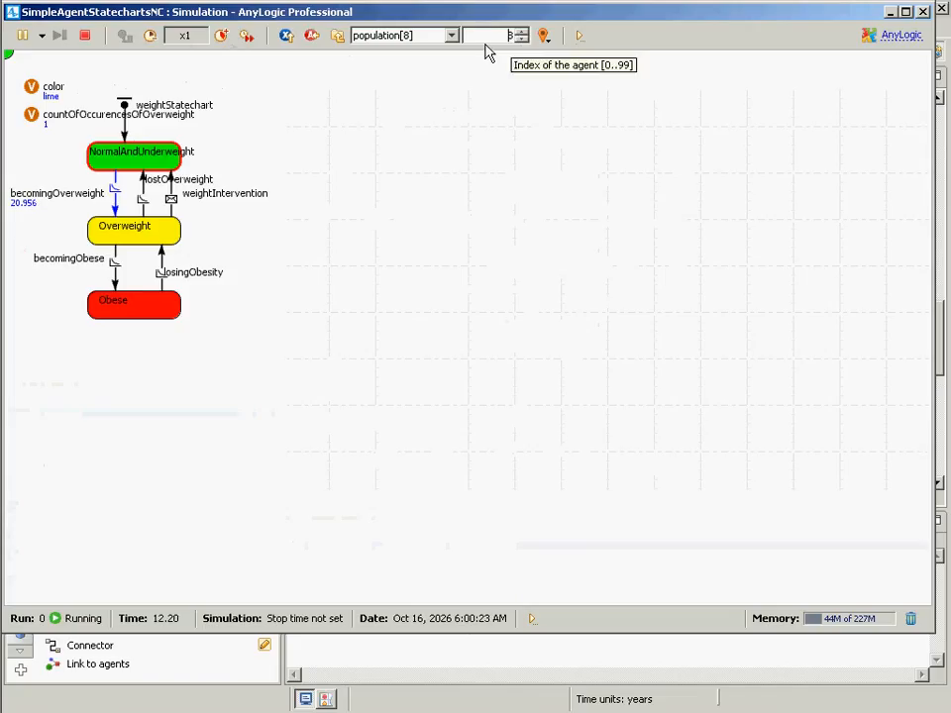
# - Speed the simulation up to x50 to watch the counter, then close the model window
pyautogui.click(220, 34)
pyautogui.click(220, 34)
pyautogui.click(221, 34)
pyautogui.click(221, 34)
pyautogui.click(221, 35)
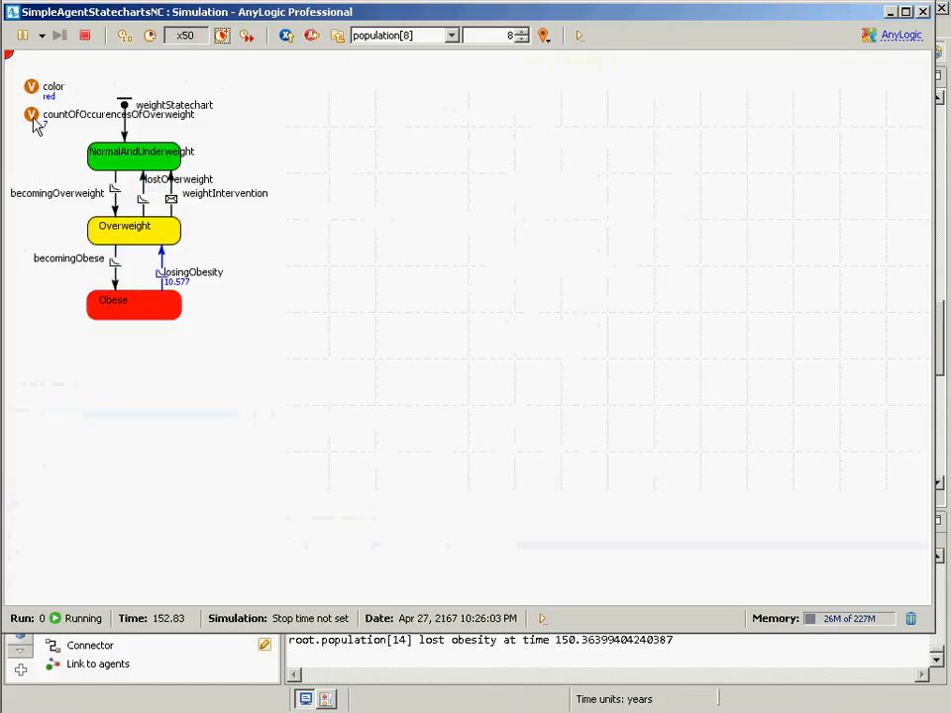
pyautogui.click(924, 12)
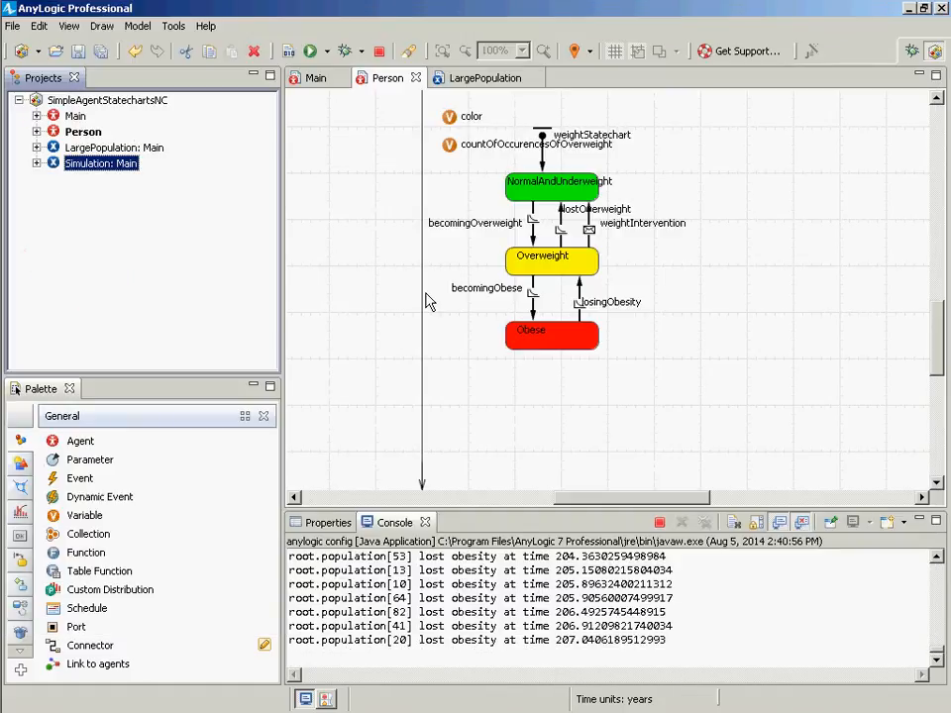
# - Copy the Overweight state's increment line into Notepad, replacing its contents
pyautogui.click(570, 274)
pyautogui.moveTo(700, 654); pyautogui.dragTo(317, 670)
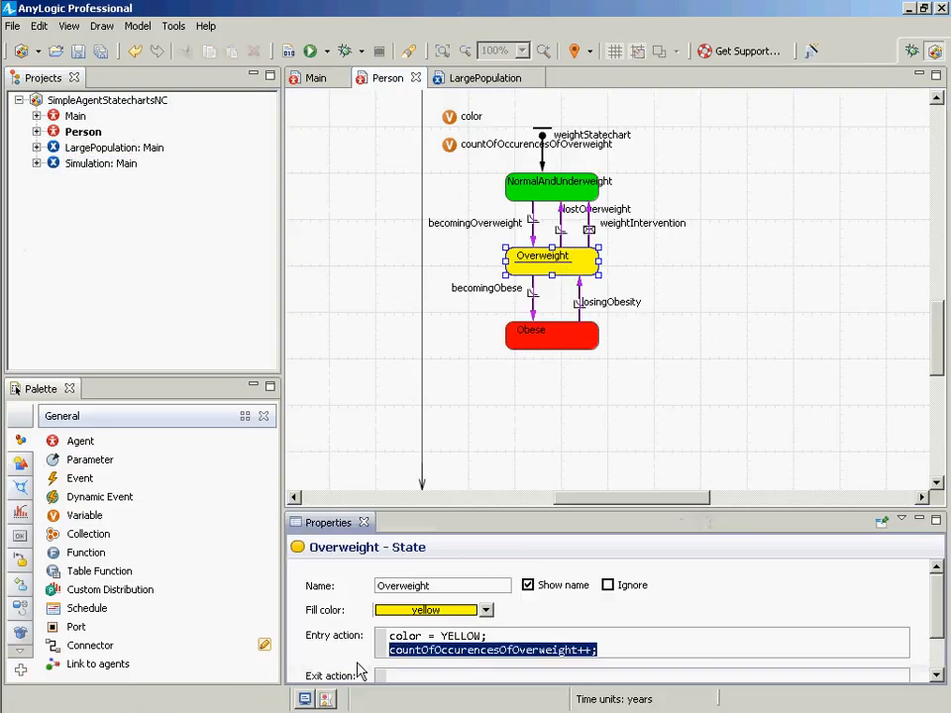
pyautogui.hotkey('alt', 'Tab')
pyautogui.hotkey('ctrl', 'a')
pyautogui.hotkey('ctrl', 'v')
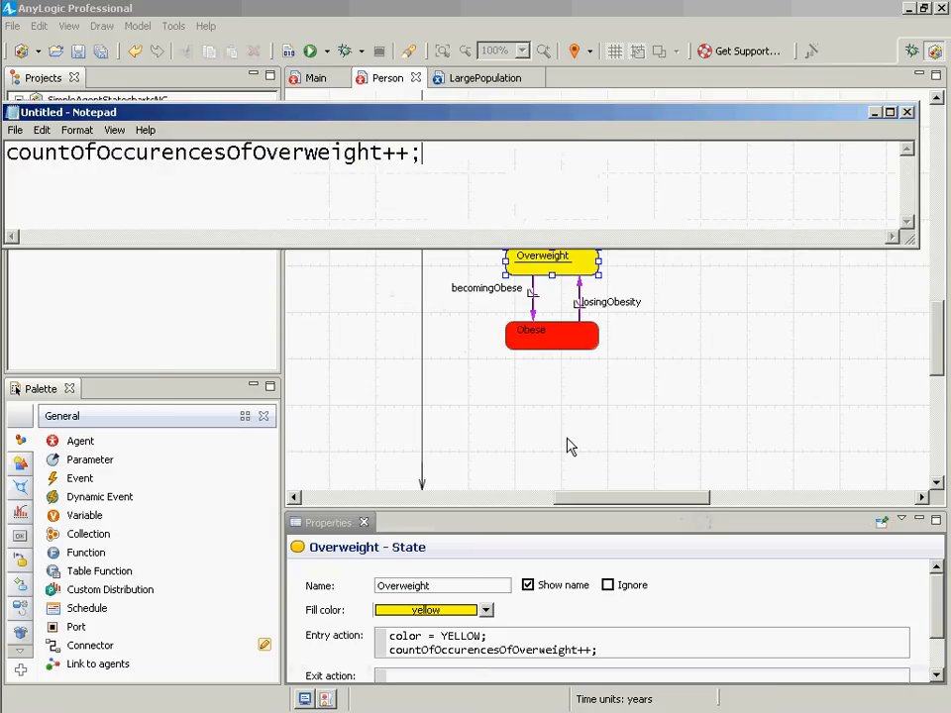
# - Move the Notepad window below the statechart and highlight the variable name in the pasted line
pyautogui.click(114, 130)
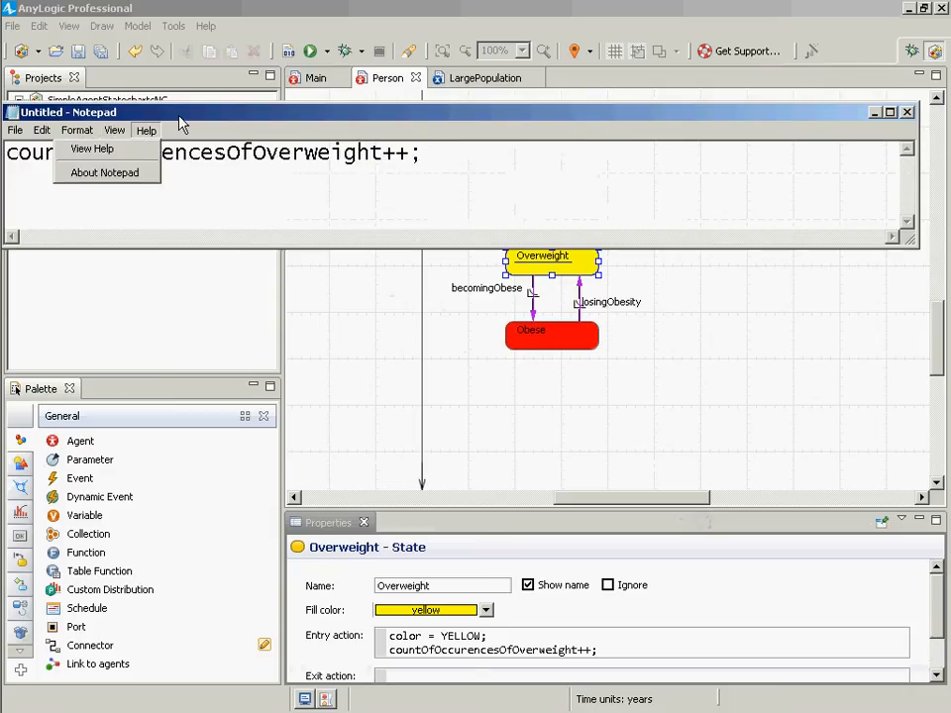
pyautogui.moveTo(193, 115); pyautogui.dragTo(224, 366)
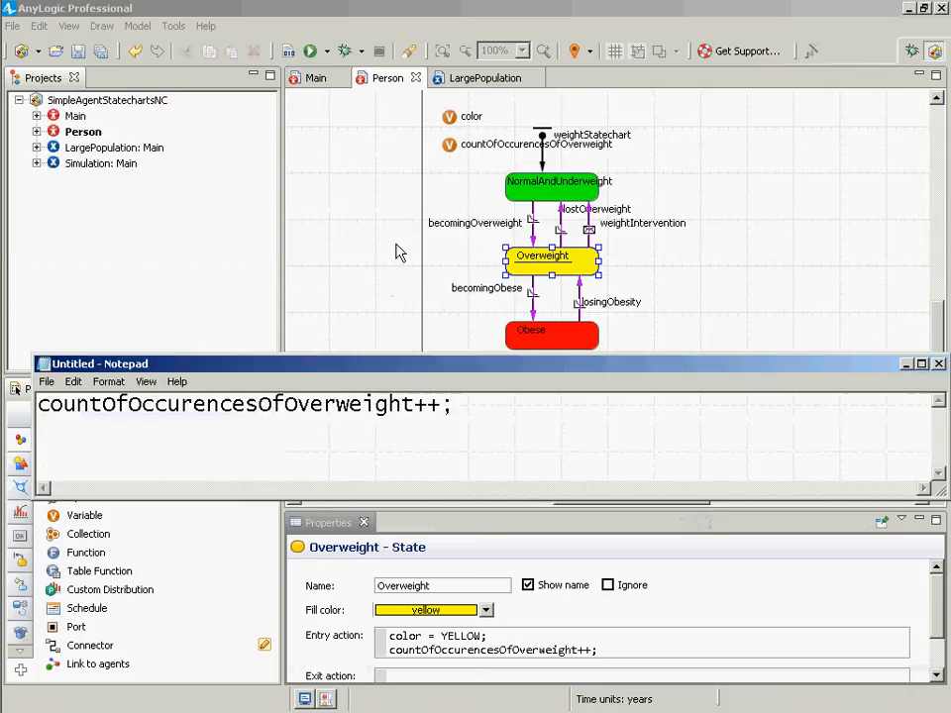
pyautogui.click(451, 148)
pyautogui.hotkey('alt', 'Tab')
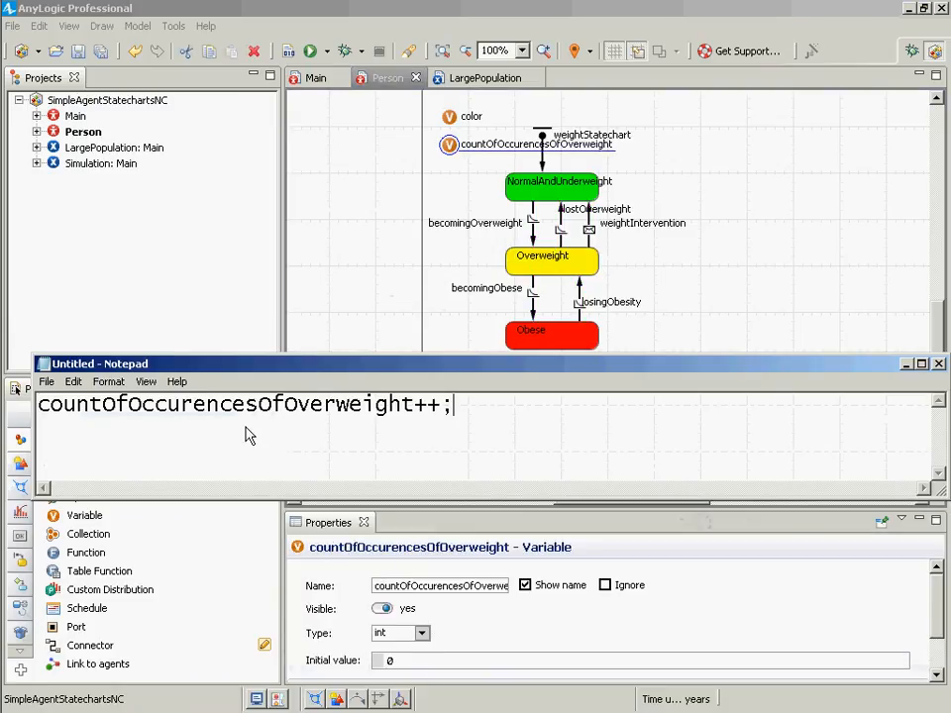
pyautogui.doubleClick(212, 408)
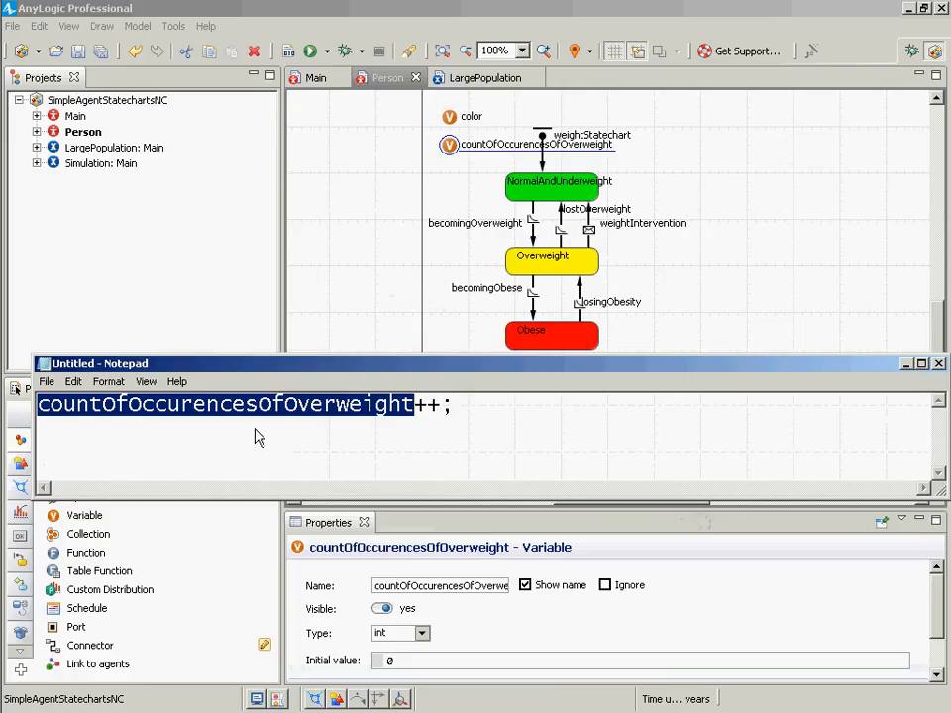
pyautogui.hotkey('alt', 'Tab')
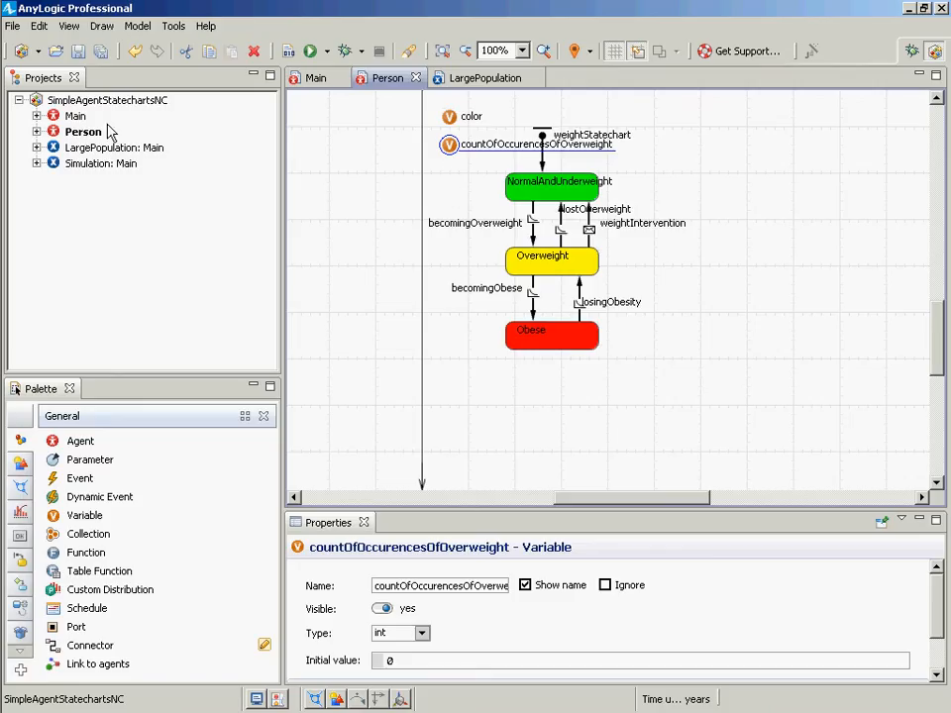
# - Open Main, select the population, and add a statistic to it
pyautogui.doubleClick(76, 116)
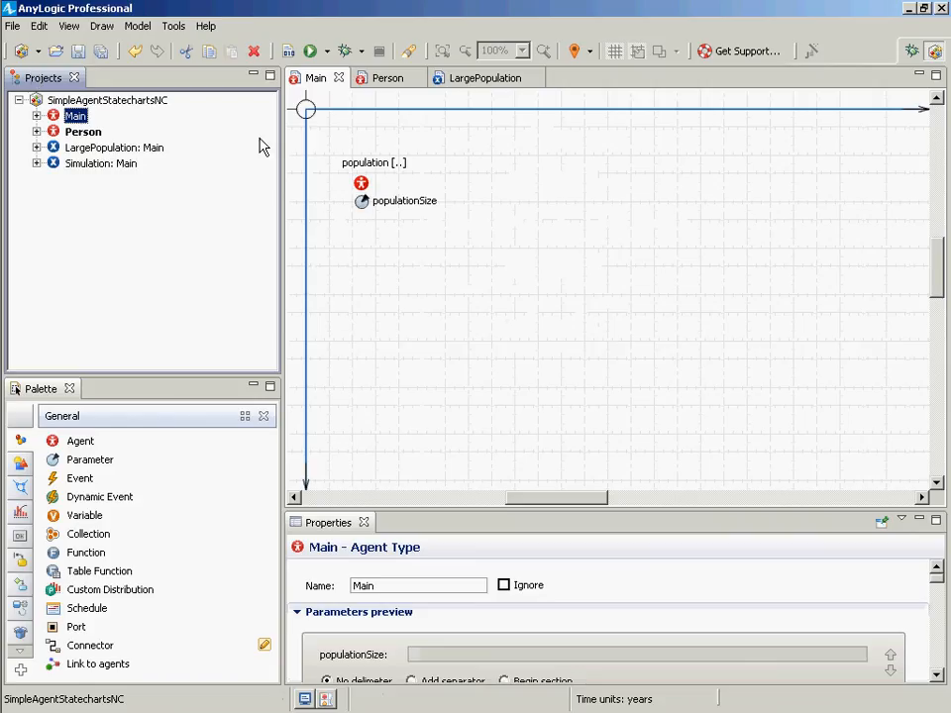
pyautogui.click(361, 184)
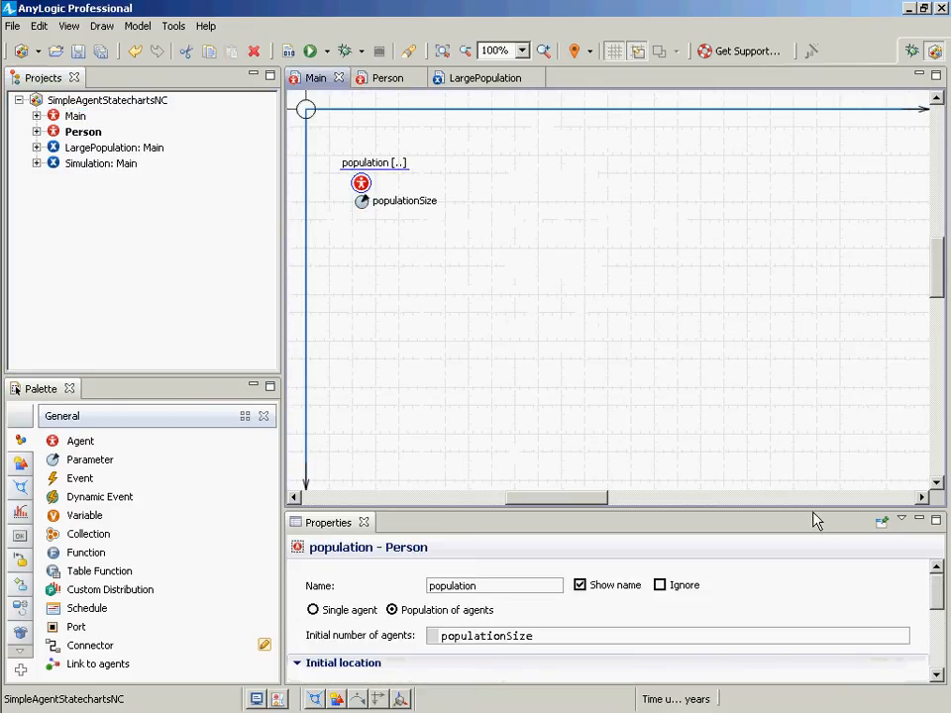
pyautogui.moveTo(809, 512); pyautogui.dragTo(763, 288)
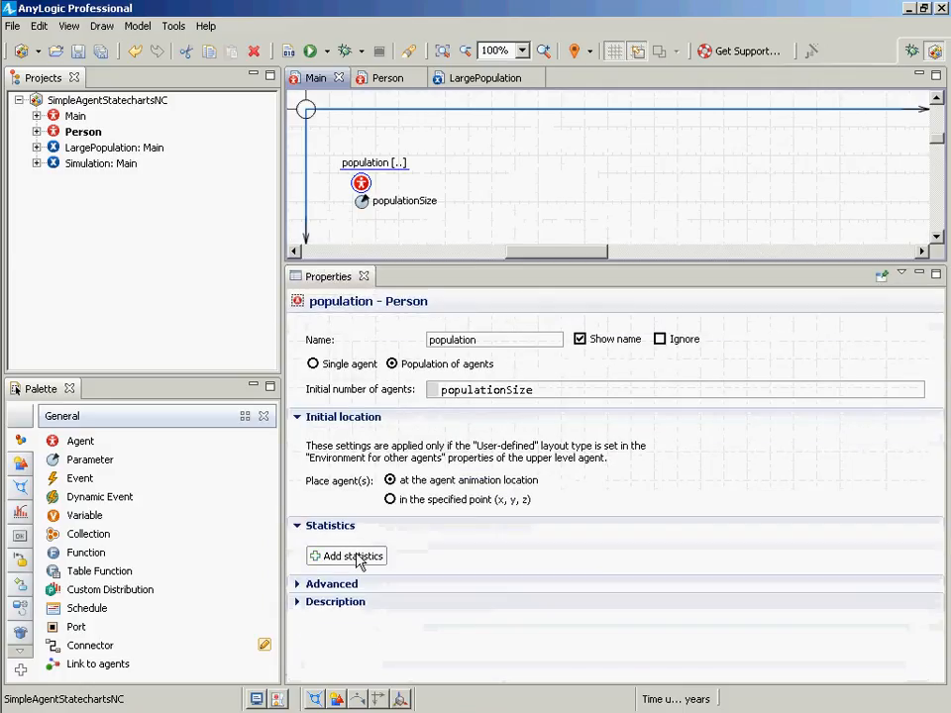
pyautogui.click(352, 556)
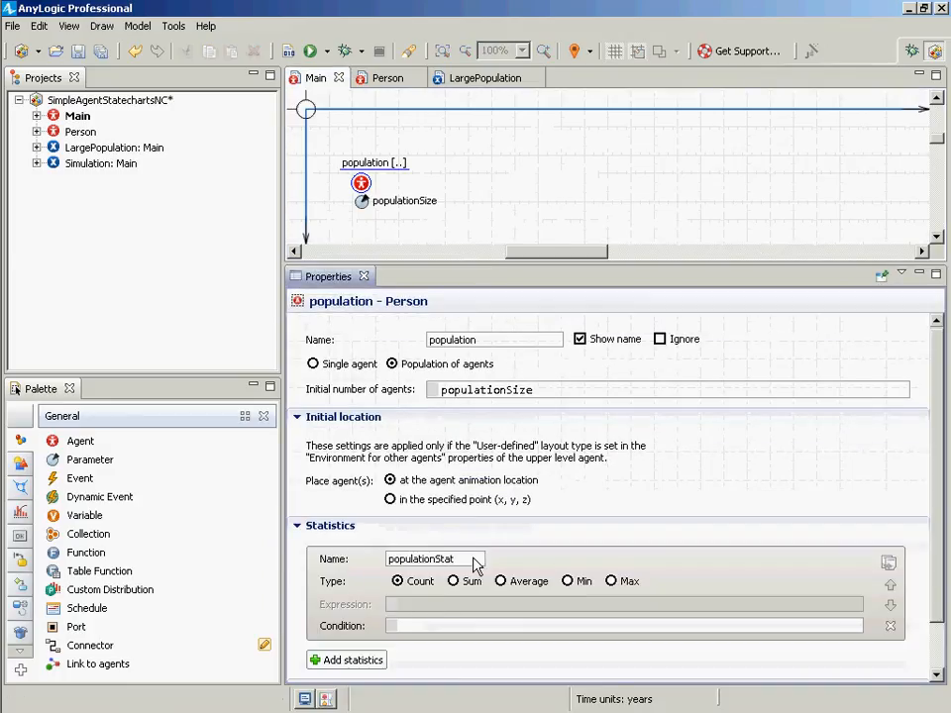
# - Rename the population statistic to cumulativeOccurencesOfOverweight
pyautogui.moveTo(478, 561); pyautogui.dragTo(254, 557)
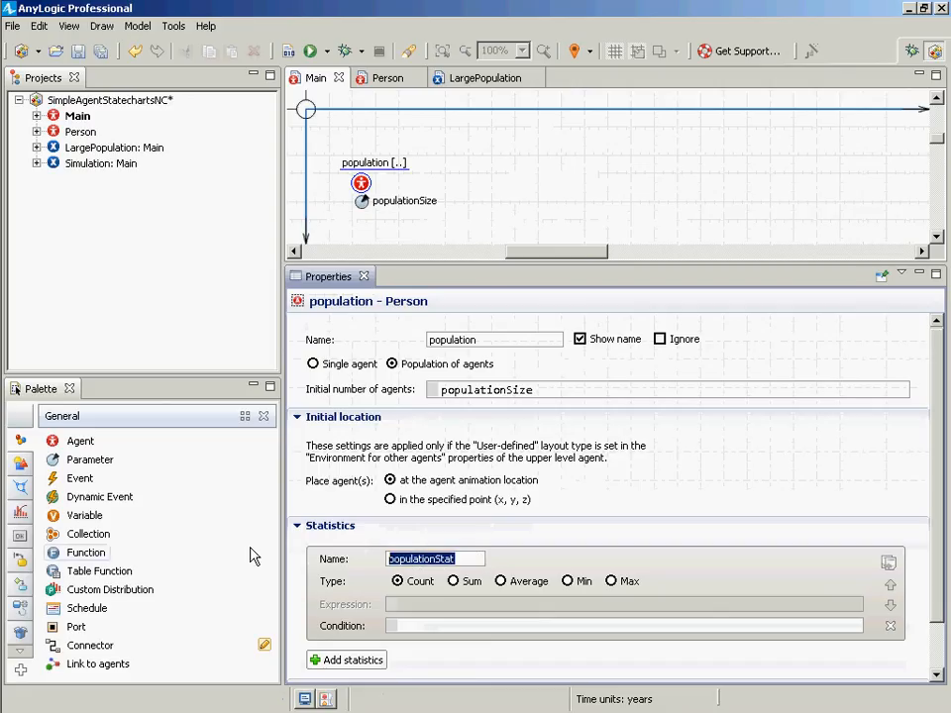
pyautogui.write('total')
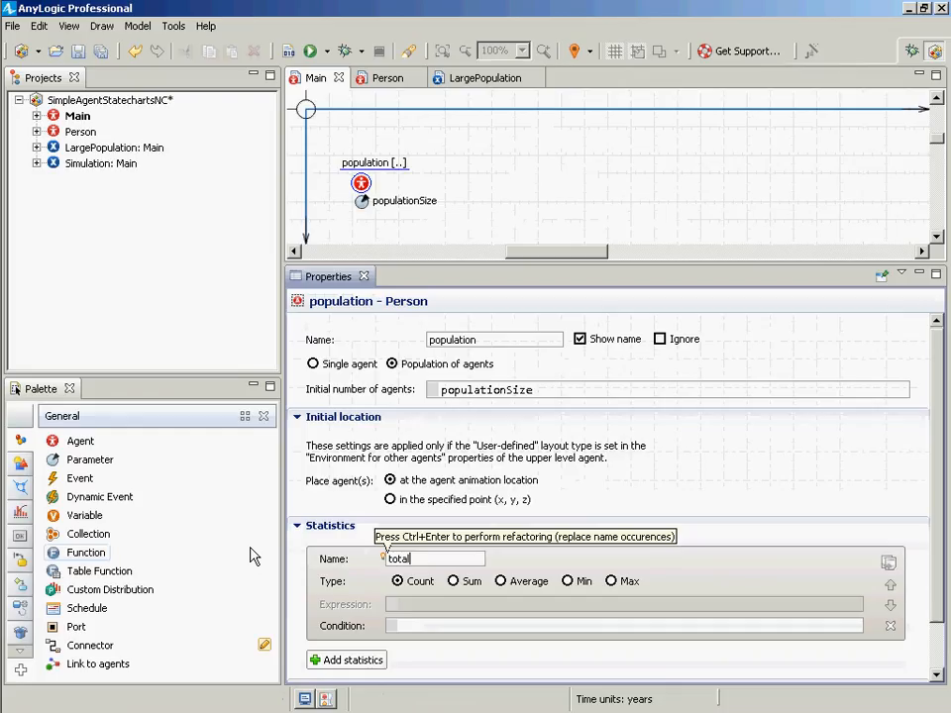
pyautogui.press('BackSpace')
pyautogui.press('BackSpace')
pyautogui.press('BackSpace')
pyautogui.press('BackSpace')
pyautogui.press('BackSpace')
pyautogui.write('cumulativeOccurences')
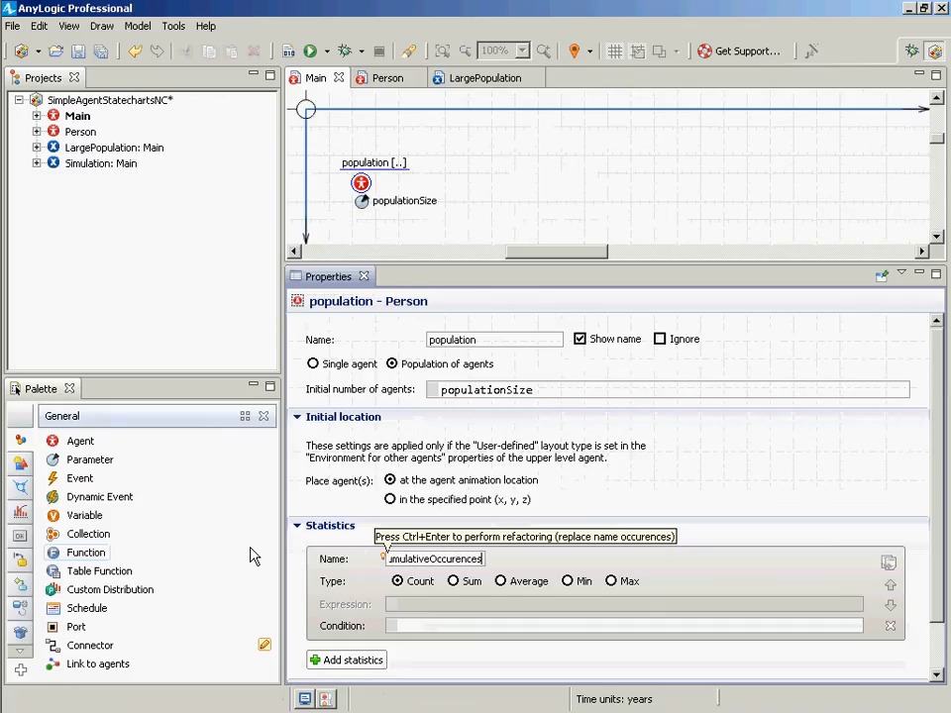
pyautogui.write('OfVowel')
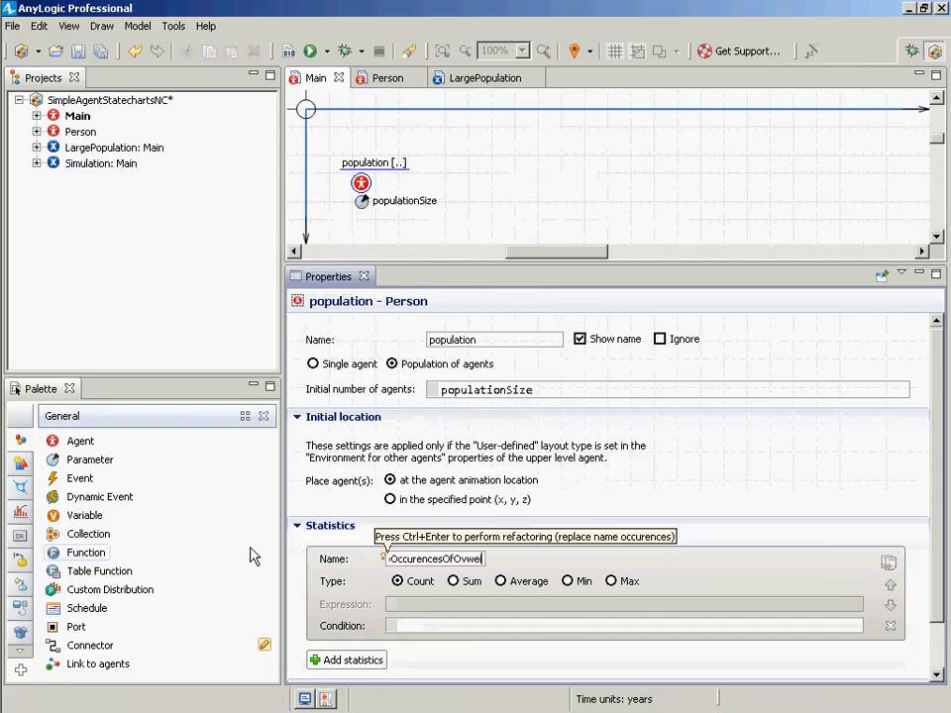
pyautogui.press('BackSpace')
pyautogui.press('BackSpace')
pyautogui.press('BackSpace')
pyautogui.write('erigh')
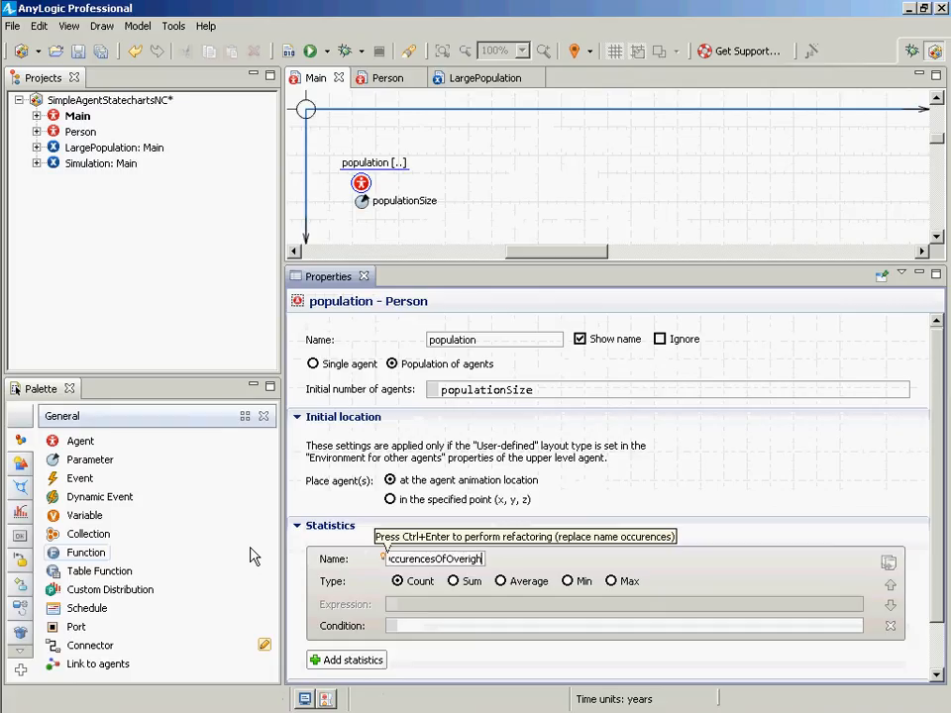
pyautogui.press('BackSpace')
pyautogui.press('BackSpace')
pyautogui.press('BackSpace')
pyautogui.write('weight')
pyautogui.press('Home')
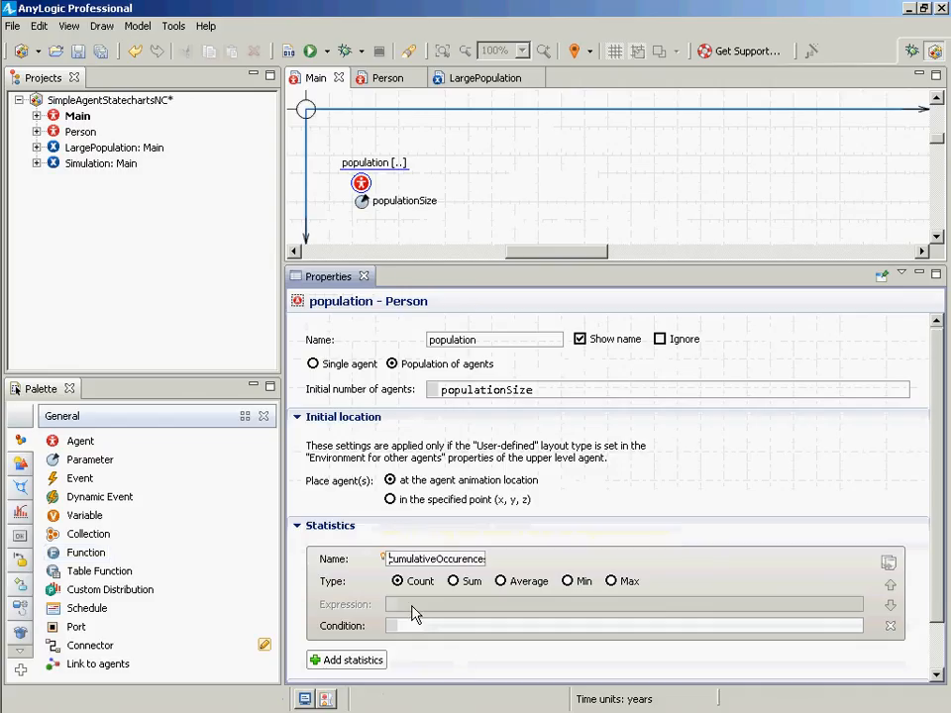
# - Set the statistic to Sum with expression item.countOfOccurencesOfOverweight and condition true, then save the model
pyautogui.click(473, 581)
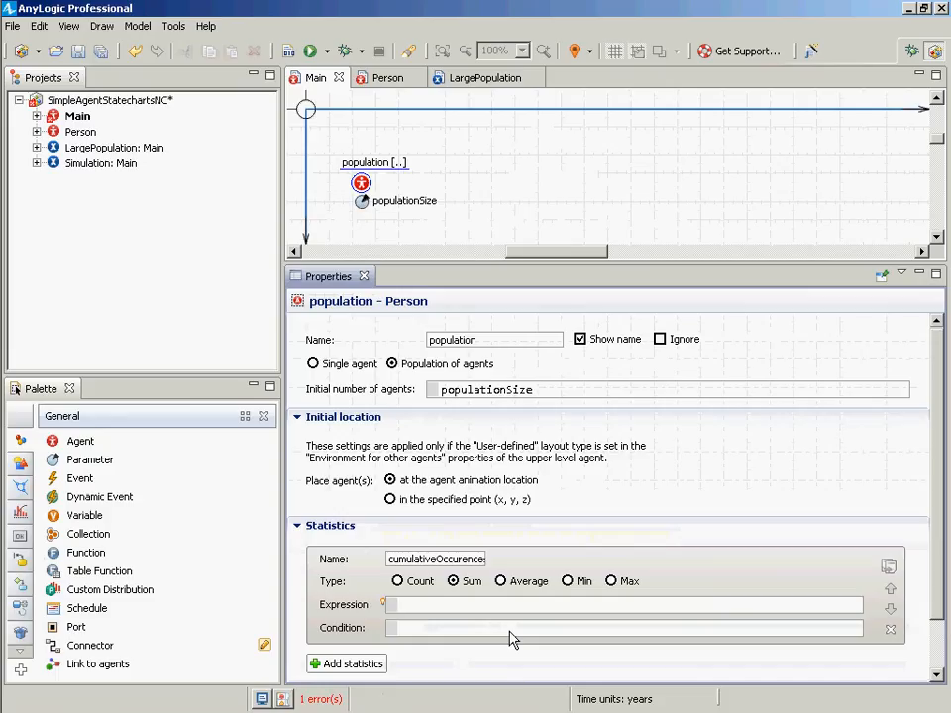
pyautogui.write('item.coun')
pyautogui.hotkey('ctrl', 'space')
pyautogui.press('Return')
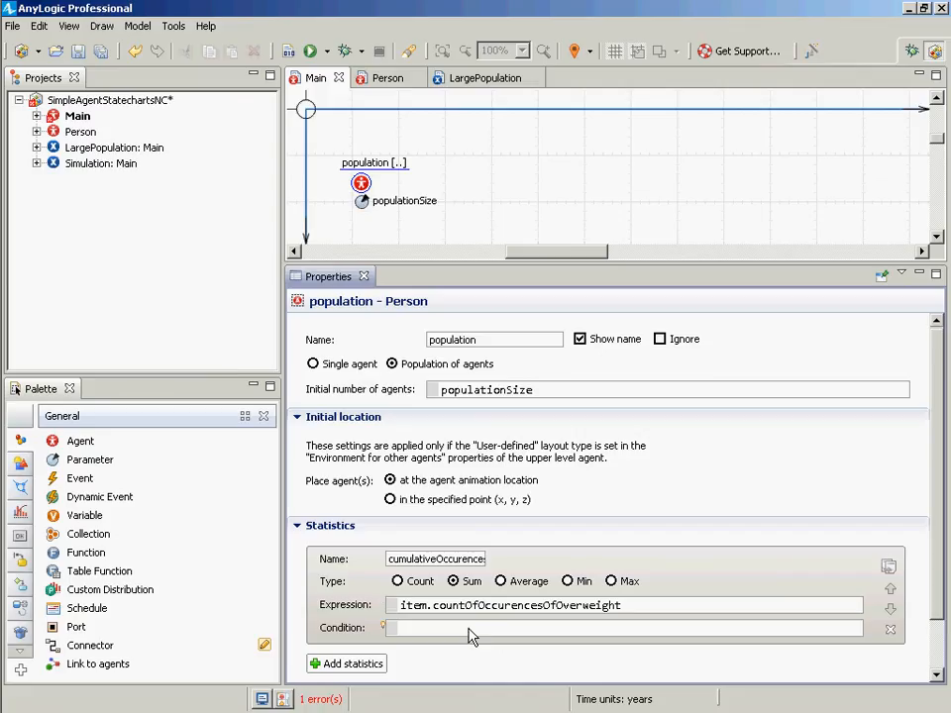
pyautogui.click(471, 634)
pyautogui.write('true')
pyautogui.hotkey('ctrl', 's')
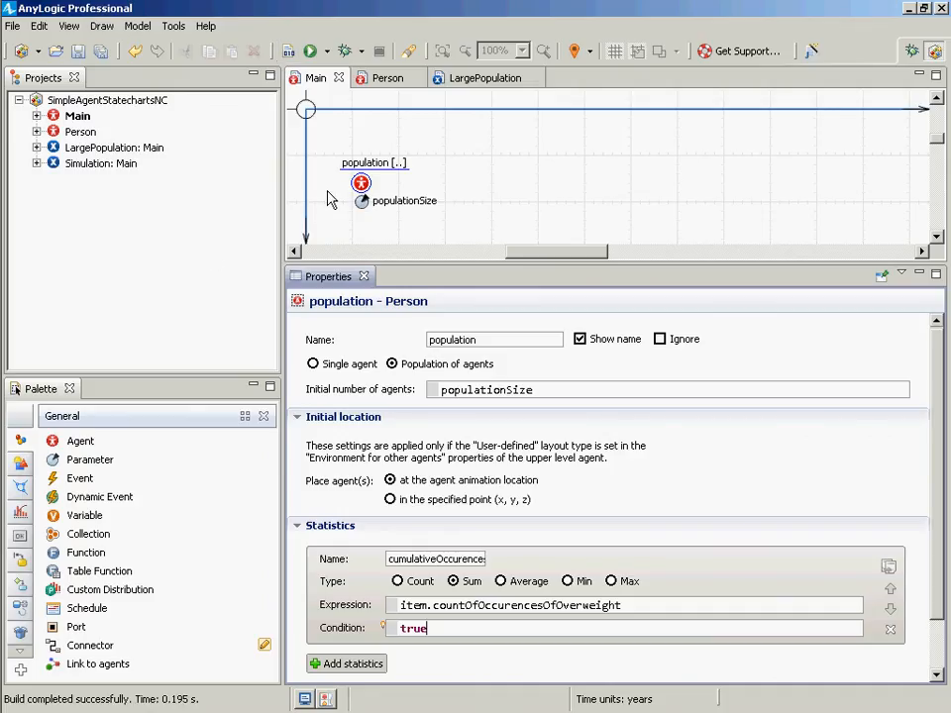
# - Run the Simulation experiment
pyautogui.click(447, 604)
pyautogui.click(74, 165)
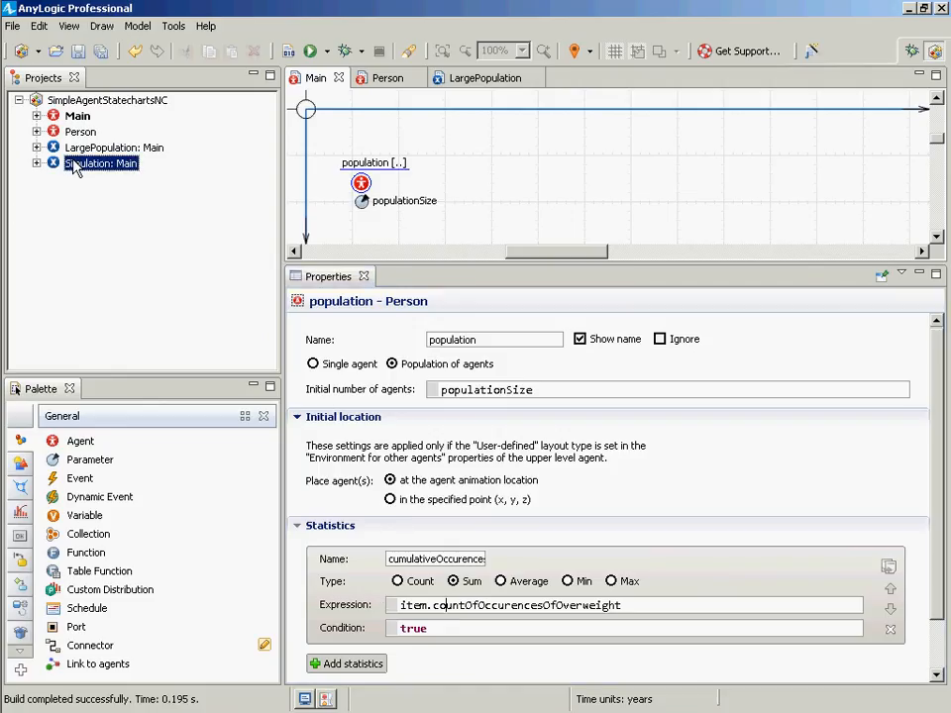
pyautogui.rightClick(74, 164)
pyautogui.click(114, 360)
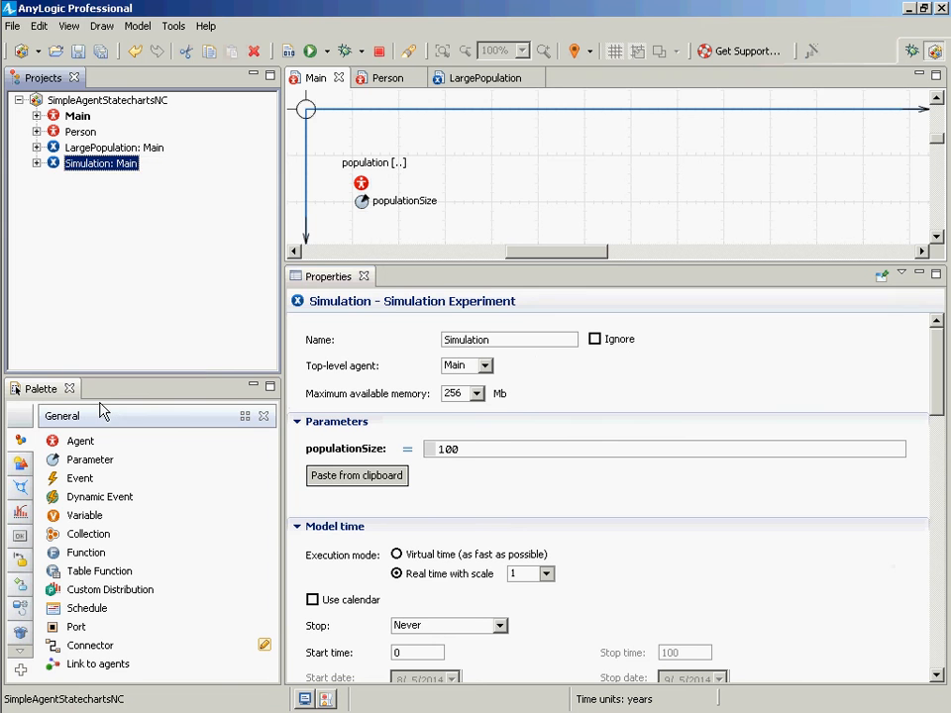
pyautogui.click(79, 143)
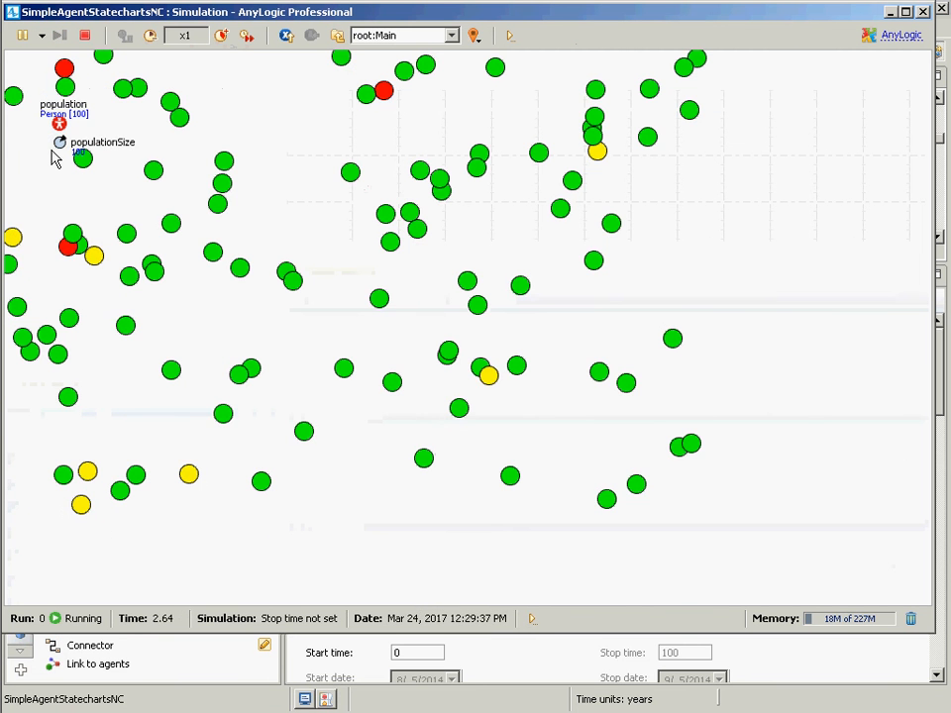
# - Browse the statecharts of individual population agents in the running model, then return to Main
pyautogui.click(407, 35)
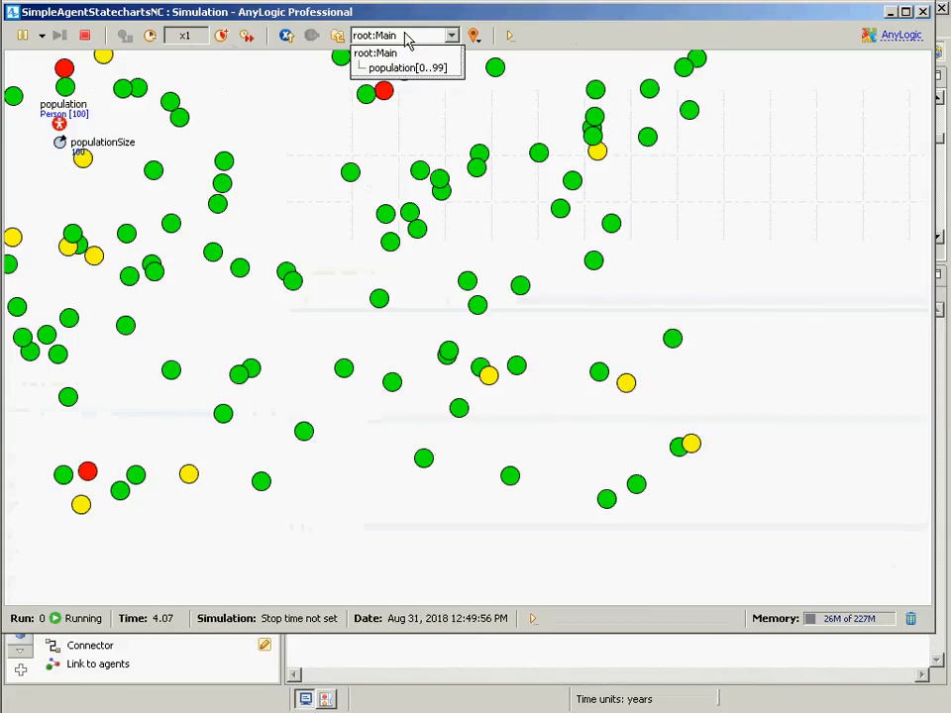
pyautogui.click(403, 68)
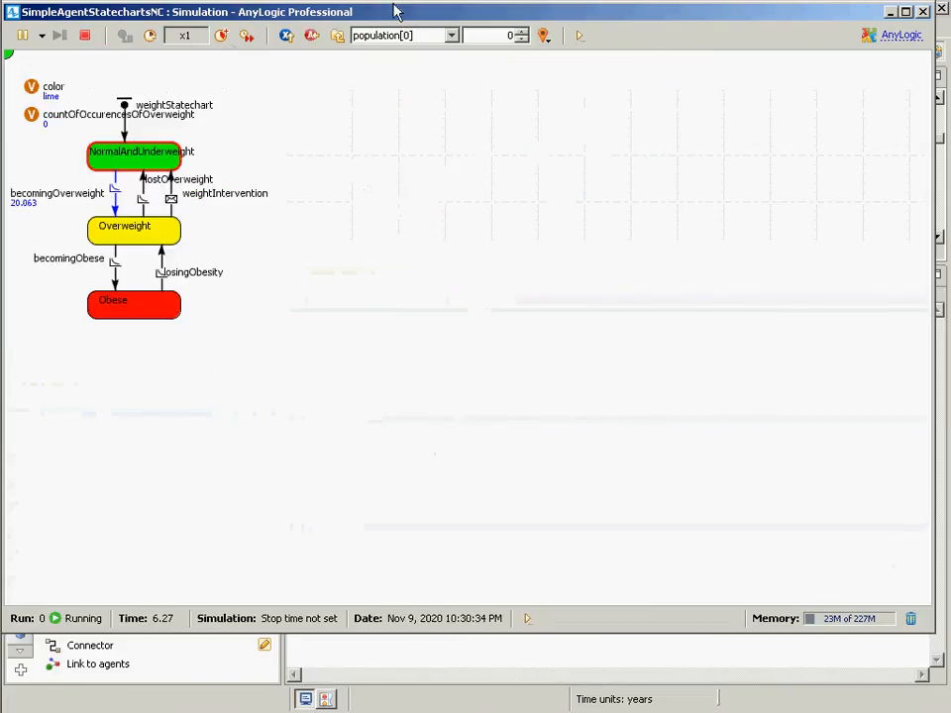
pyautogui.click(520, 32)
pyautogui.click(520, 32)
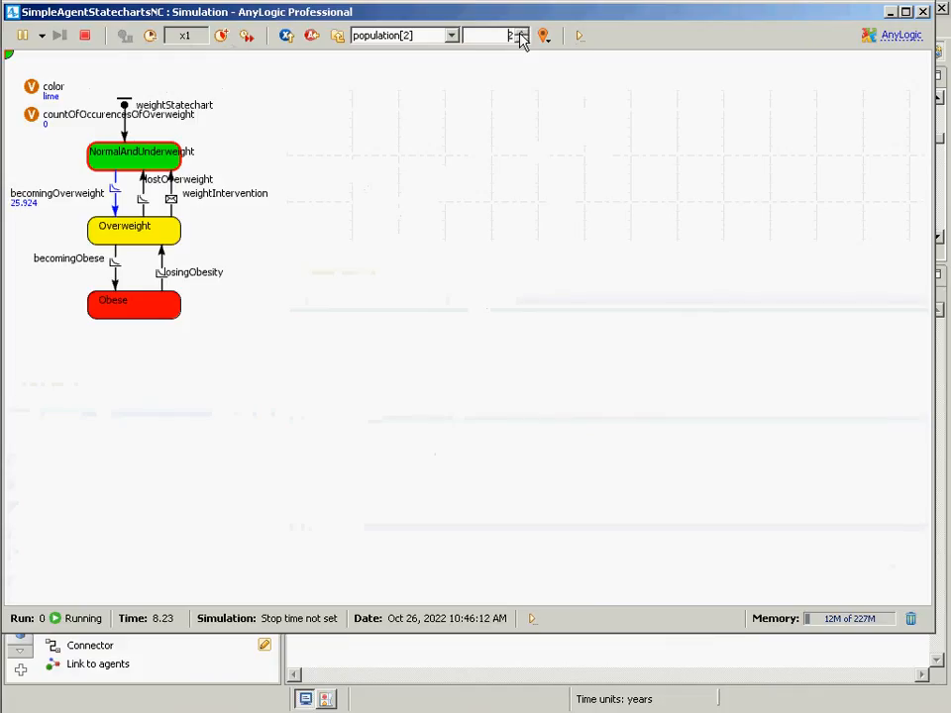
pyautogui.click(520, 32)
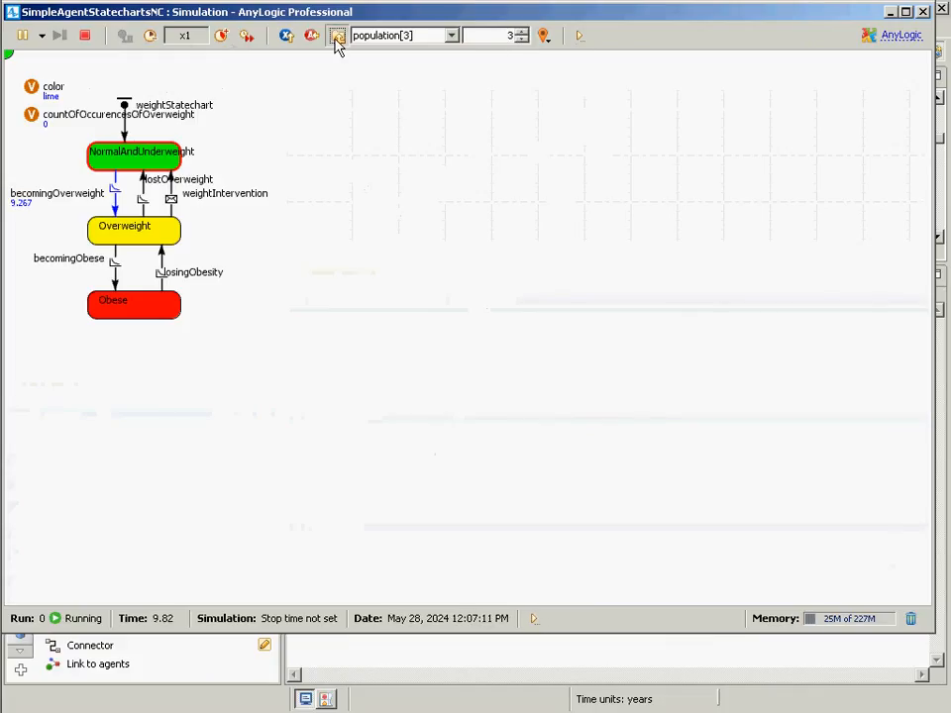
pyautogui.click(336, 35)
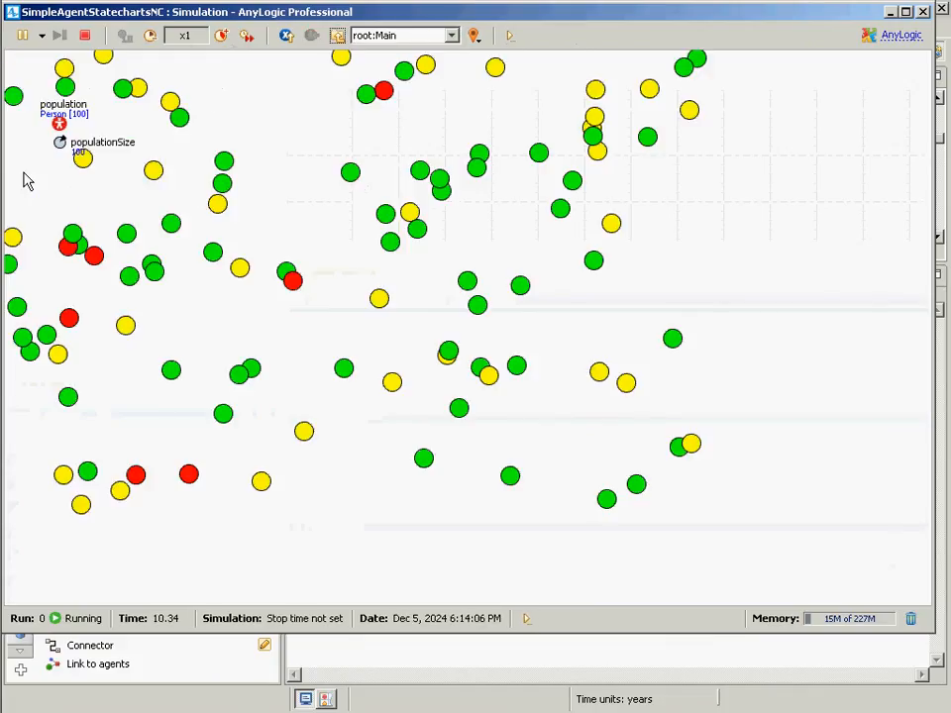
# - Inspect the population's statistics in an enlarged inspection window, then close the model window
pyautogui.click(60, 124)
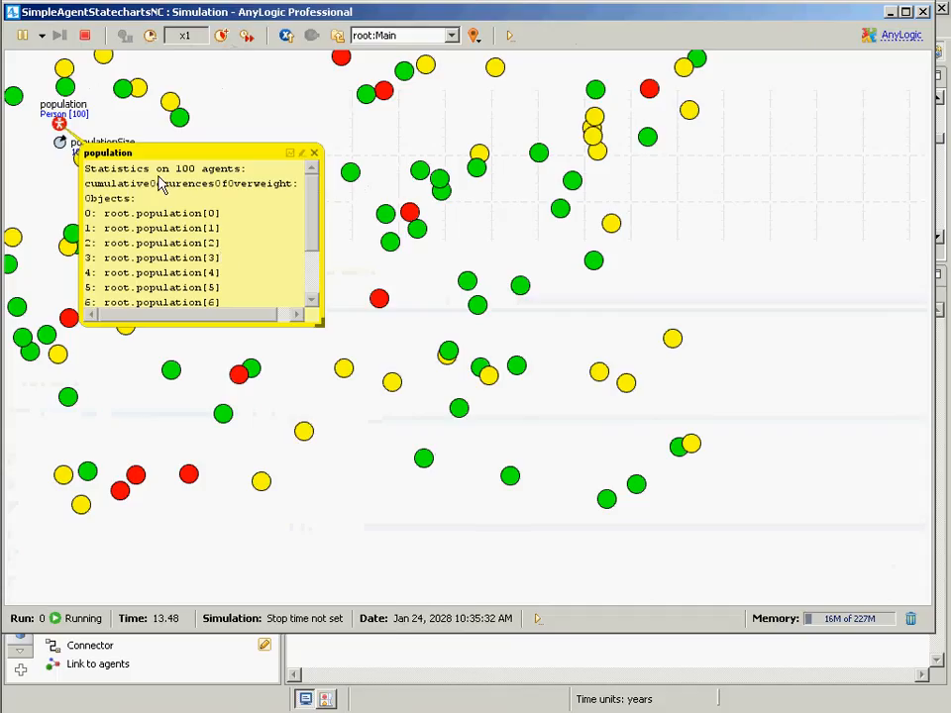
pyautogui.moveTo(319, 322); pyautogui.dragTo(538, 368)
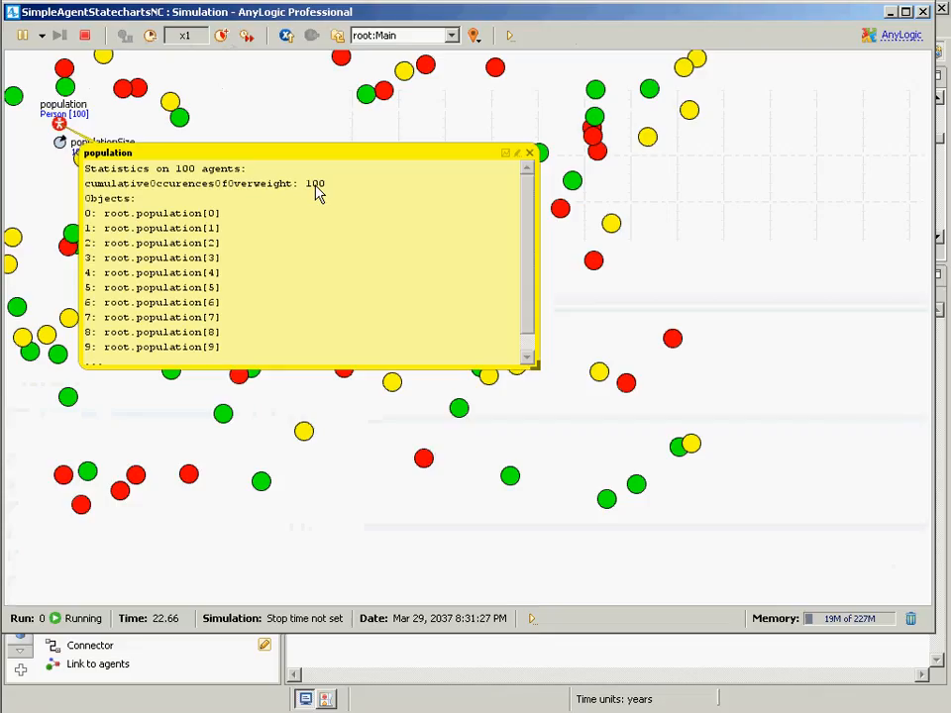
pyautogui.click(528, 152)
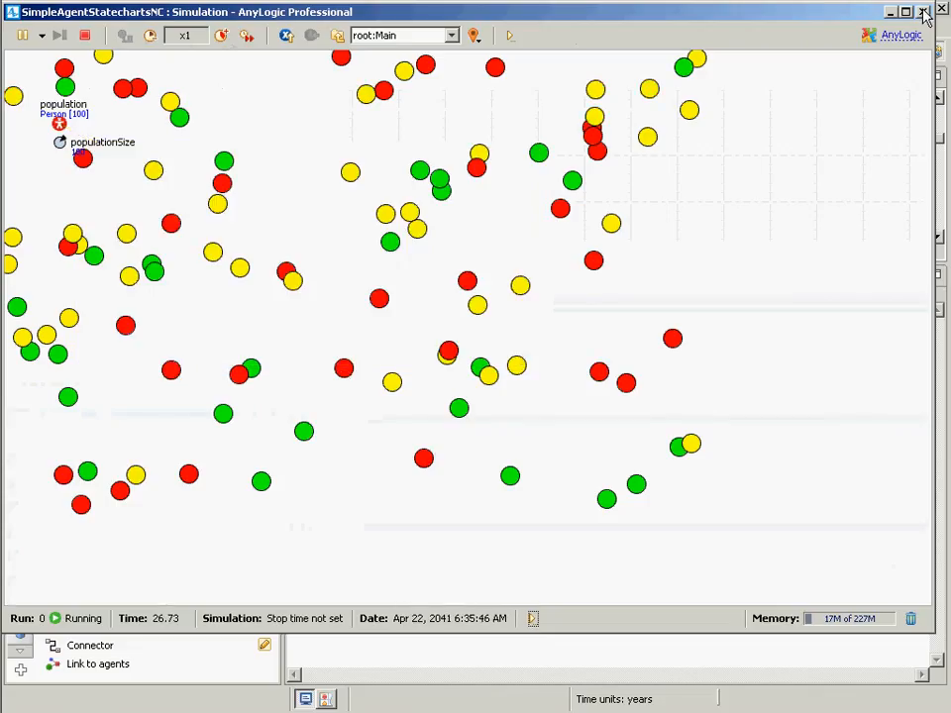
pyautogui.click(923, 10)
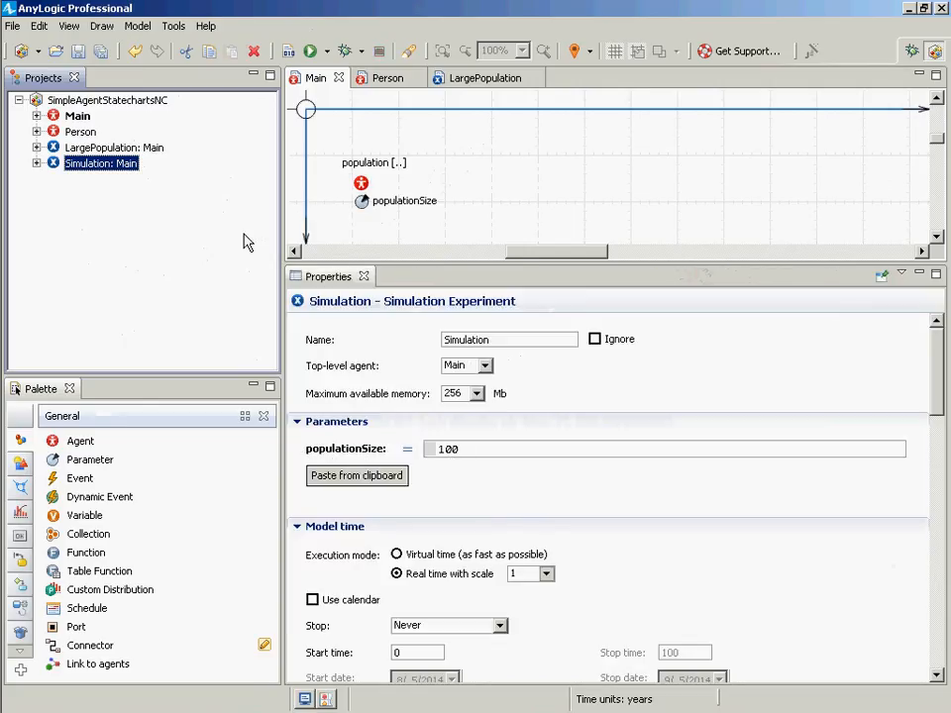
# - Add a Time Plot to Main above the population, widening it to the right and stretching it upward
pyautogui.click(79, 118)
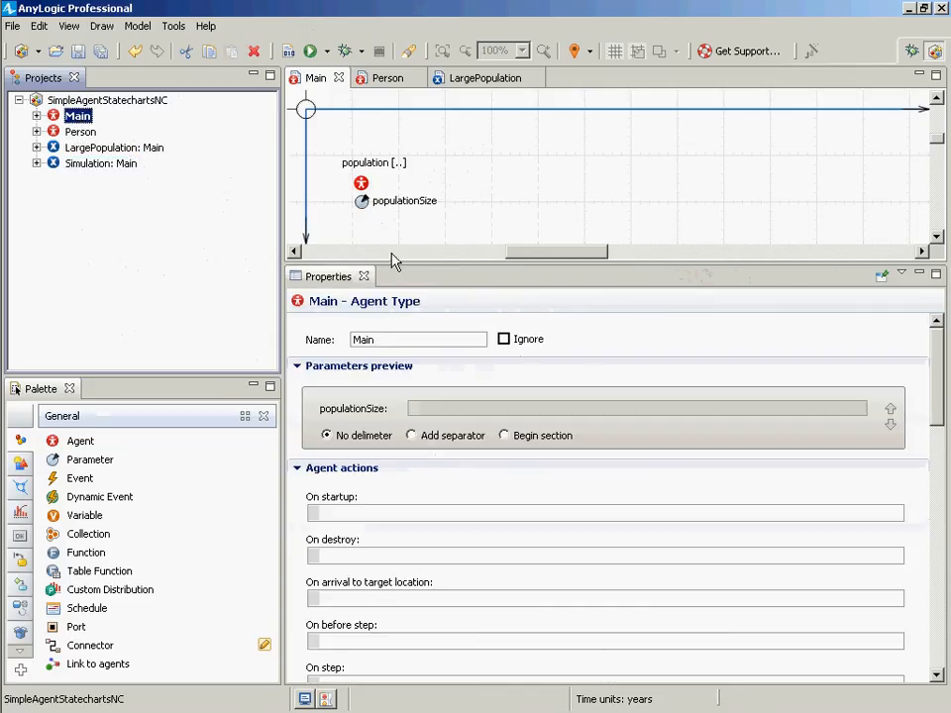
pyautogui.moveTo(390, 265); pyautogui.dragTo(343, 469)
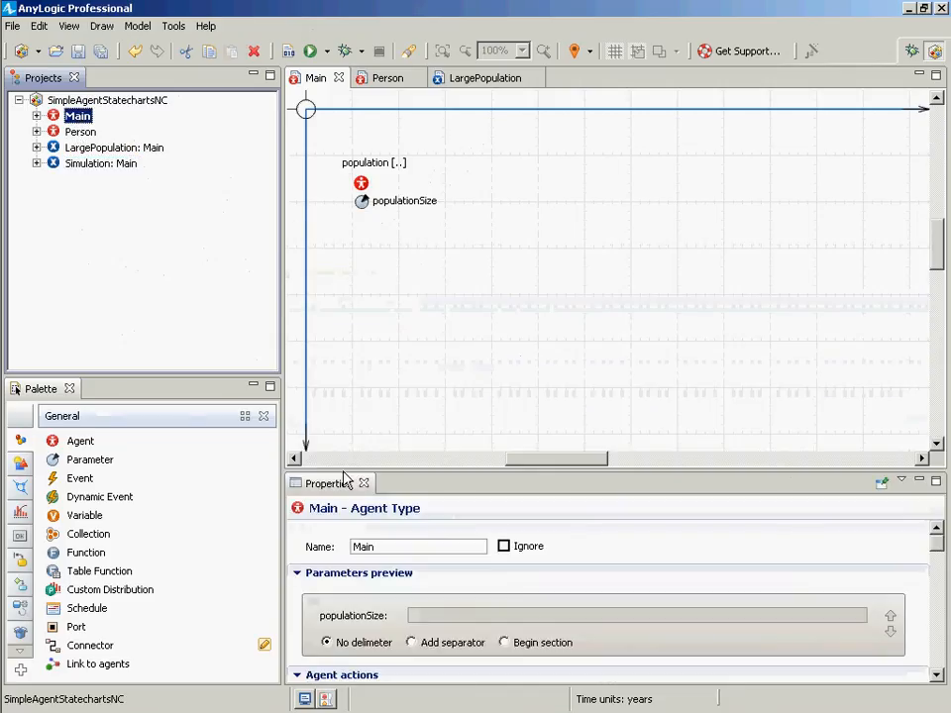
pyautogui.click(937, 100)
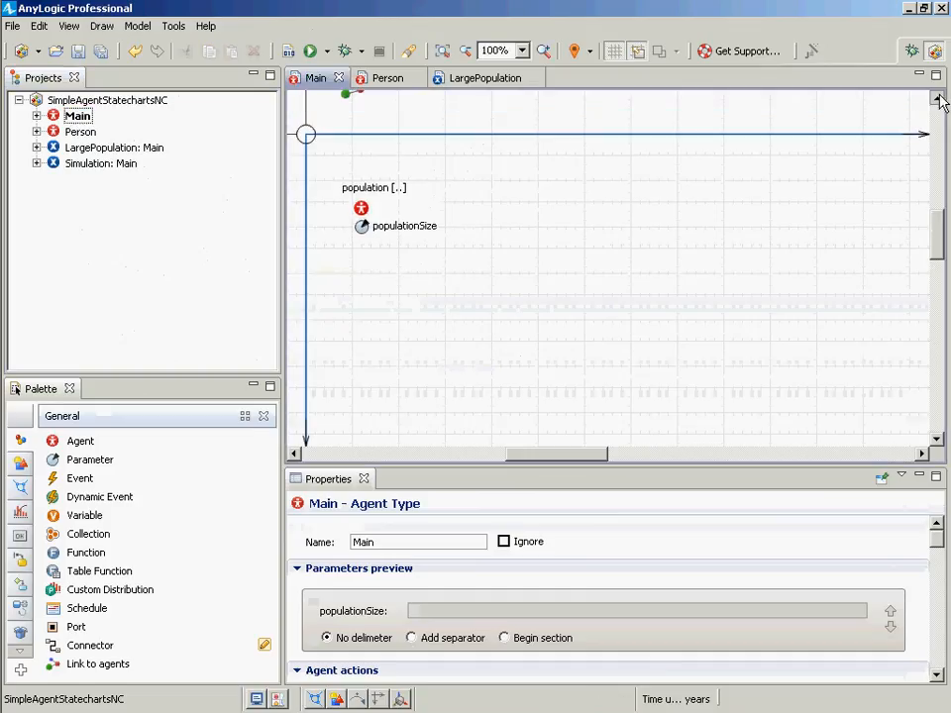
pyautogui.click(937, 100)
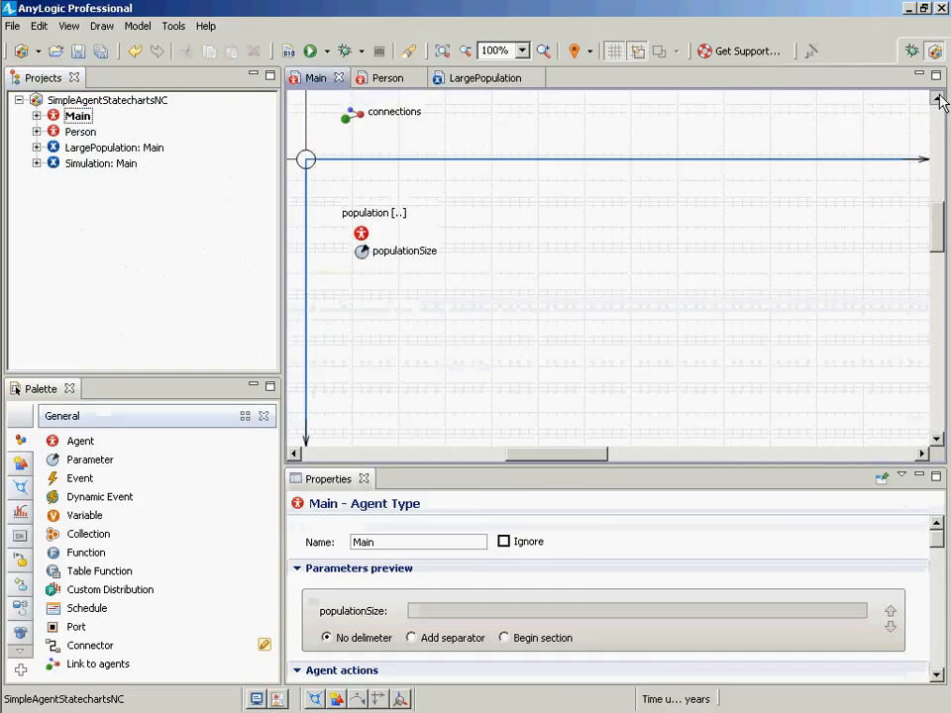
pyautogui.click(937, 100)
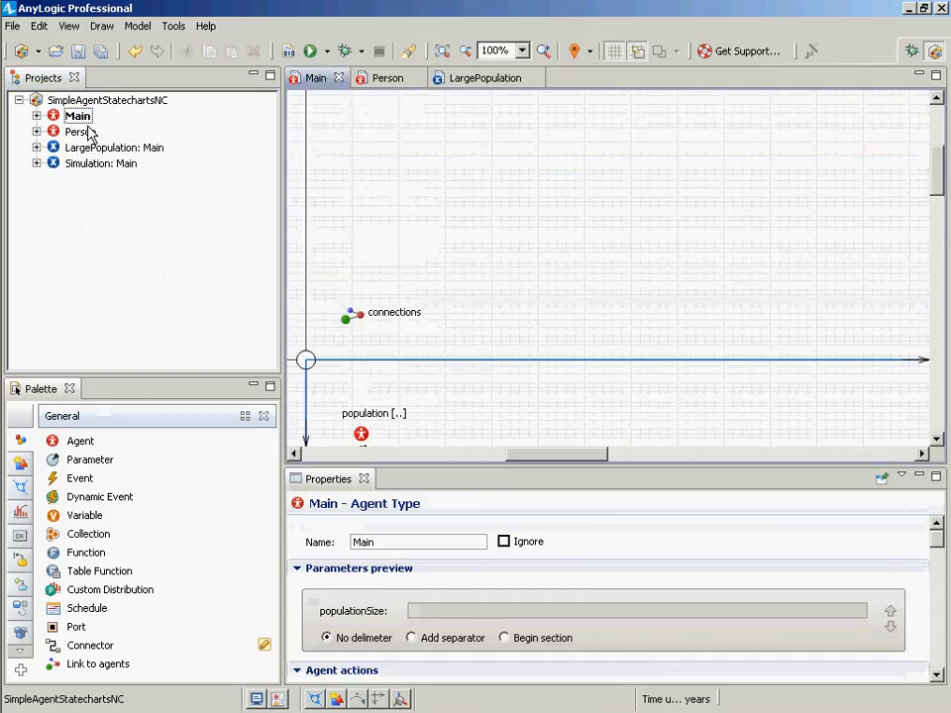
pyautogui.click(83, 118)
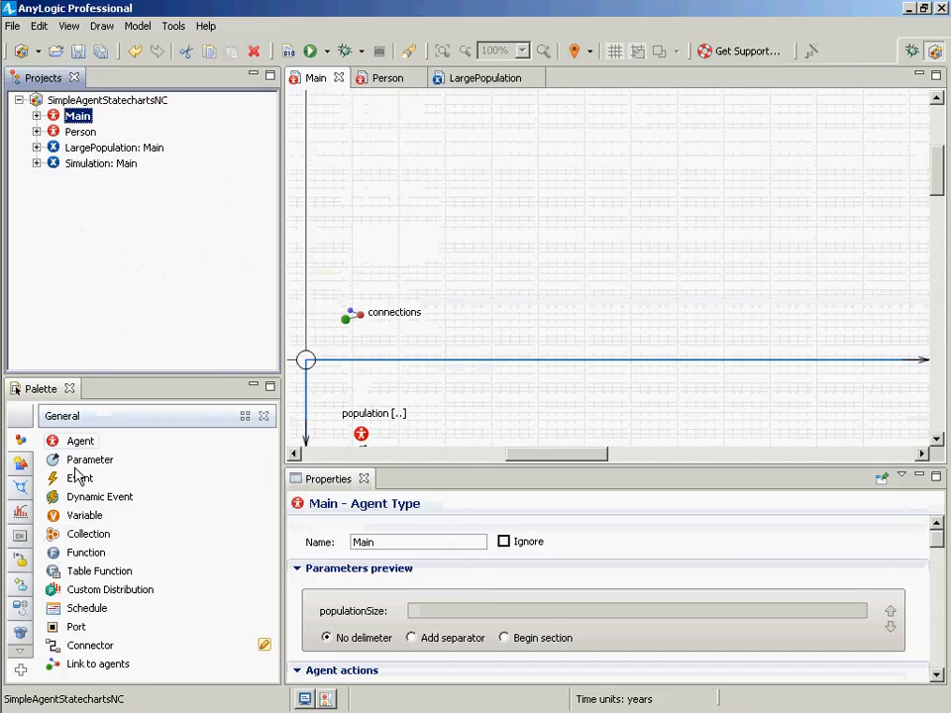
pyautogui.click(20, 511)
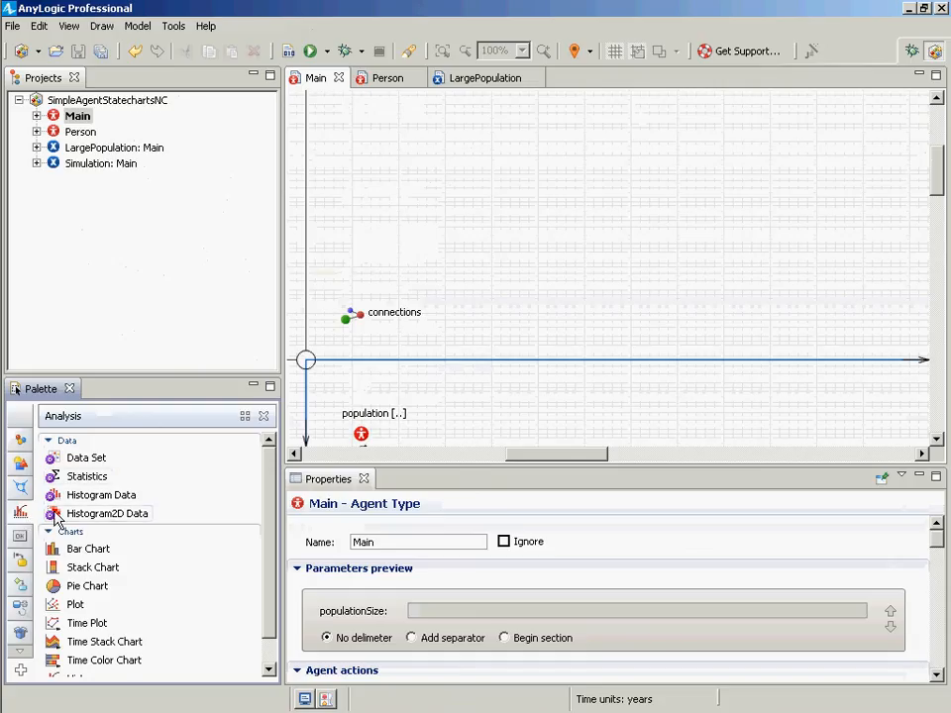
pyautogui.moveTo(69, 630); pyautogui.dragTo(445, 150)
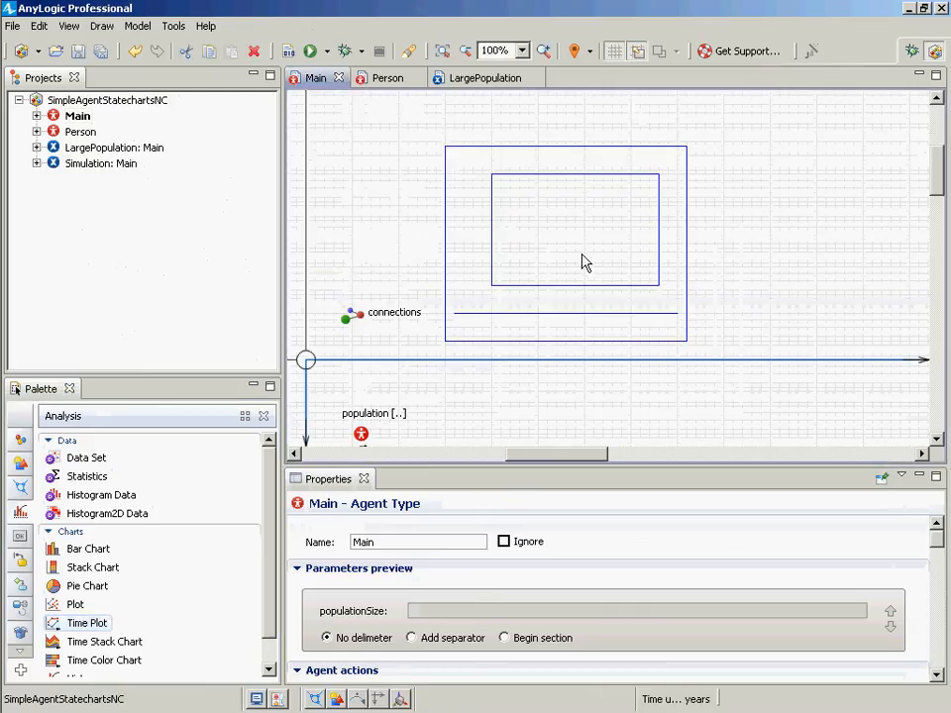
pyautogui.moveTo(686, 346); pyautogui.dragTo(935, 347)
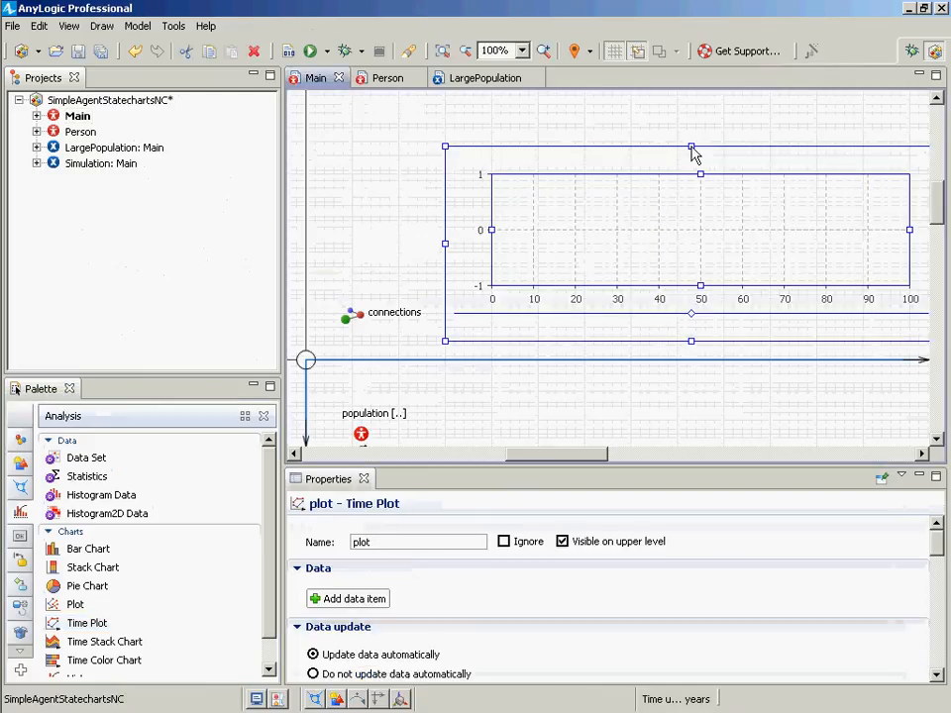
pyautogui.moveTo(693, 153); pyautogui.dragTo(693, 91)
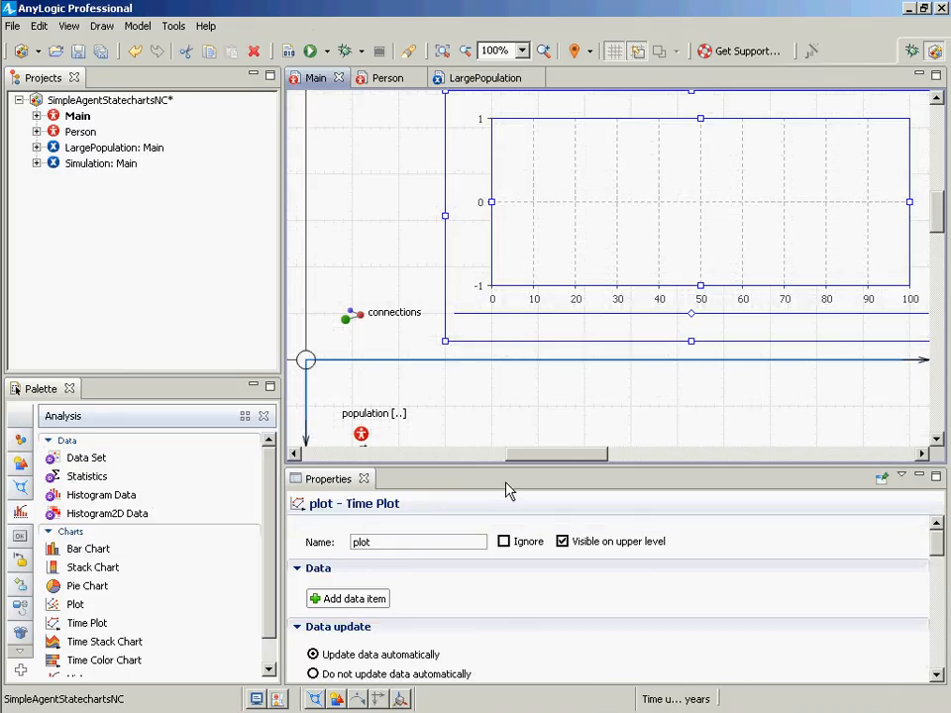
# - Name the plot plotCumulativeOccurencesOfOverweight and add a data item to it
pyautogui.click(410, 543)
pyautogui.write('Cumulative')
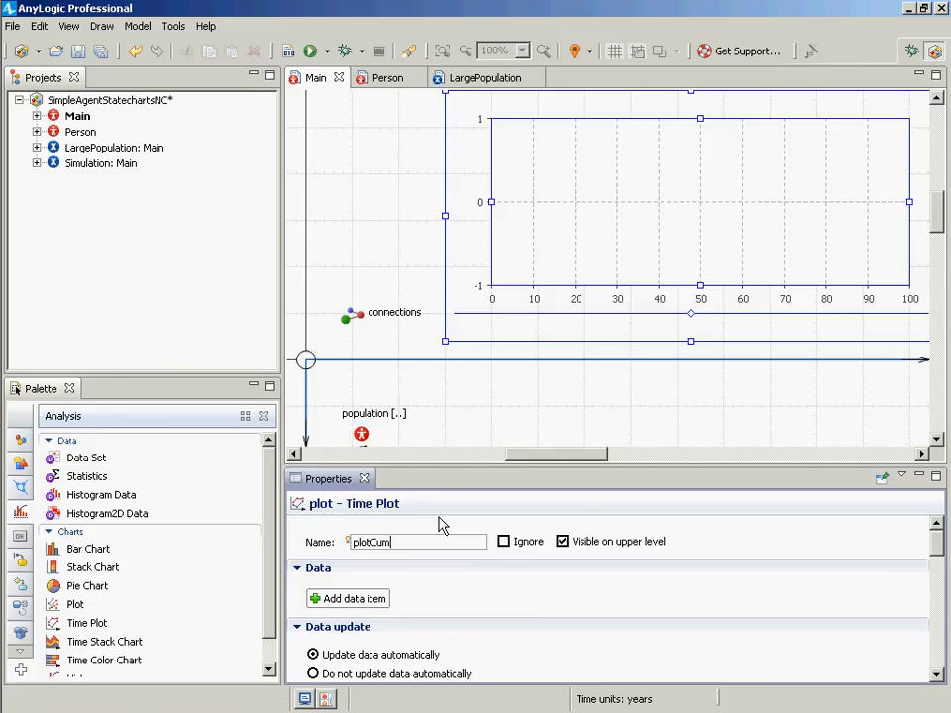
pyautogui.write('rencesOfOver')
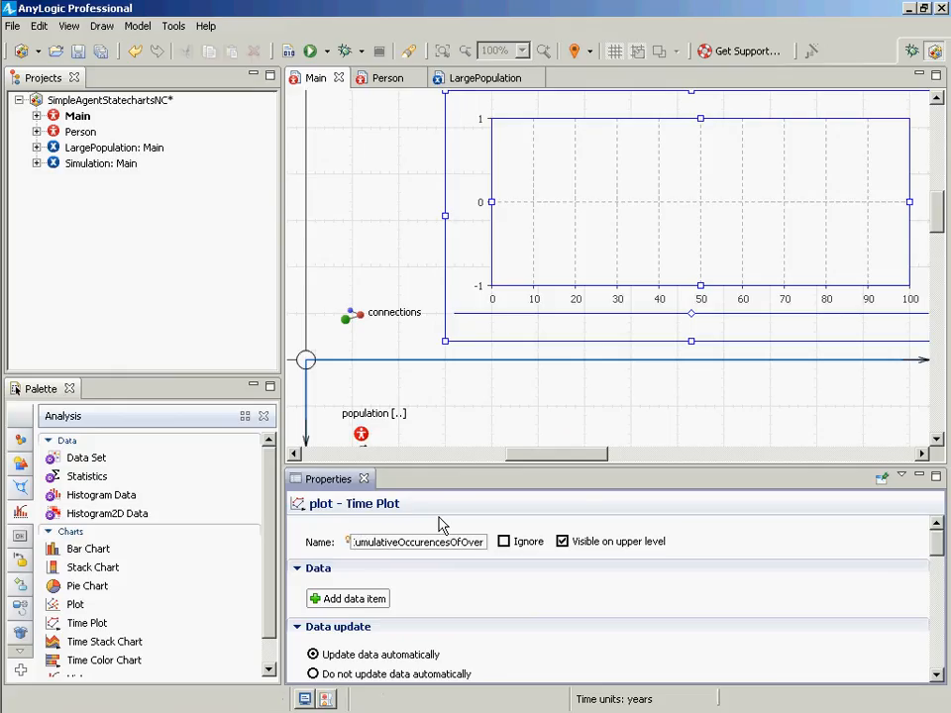
pyautogui.write('weight')
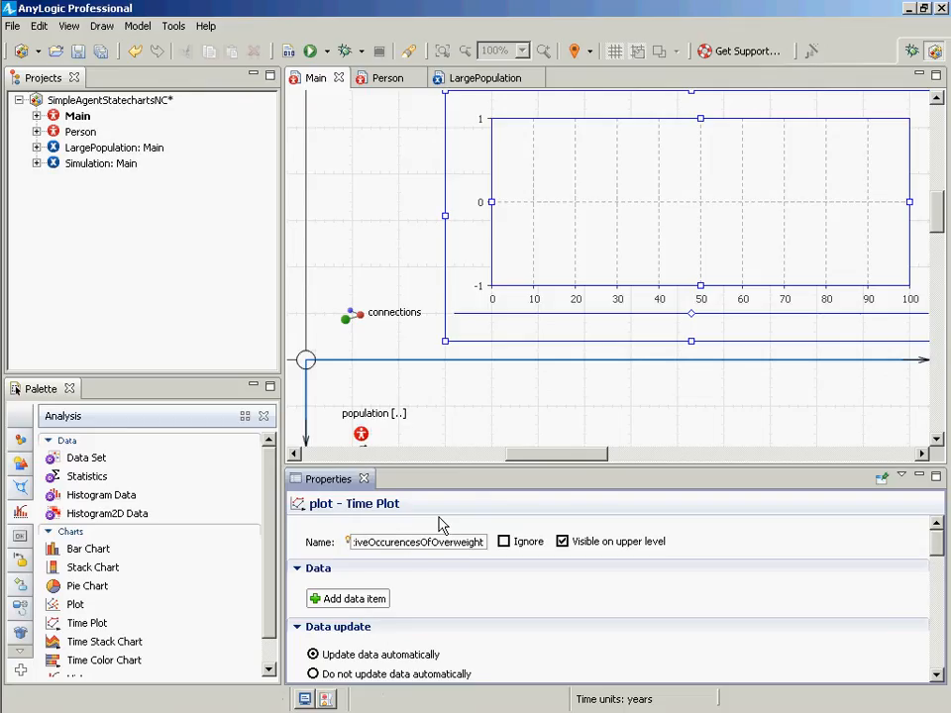
pyautogui.click(367, 602)
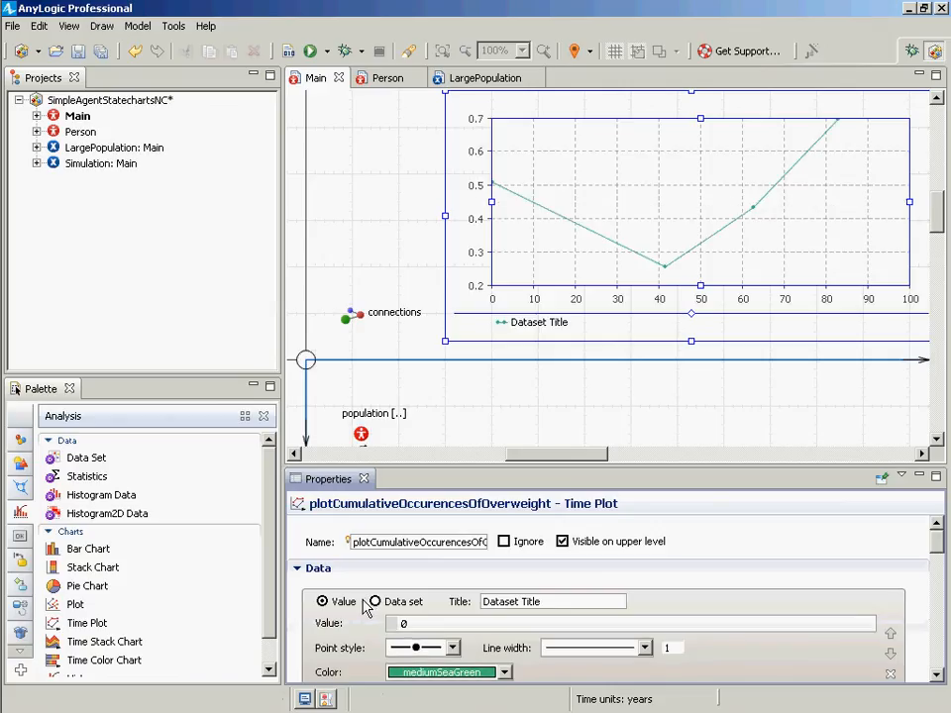
pyautogui.click(430, 547)
pyautogui.press('Home')
pyautogui.hotkey('shift', 'End')
pyautogui.press('Home')
pyautogui.hotkey('shift', 'End')
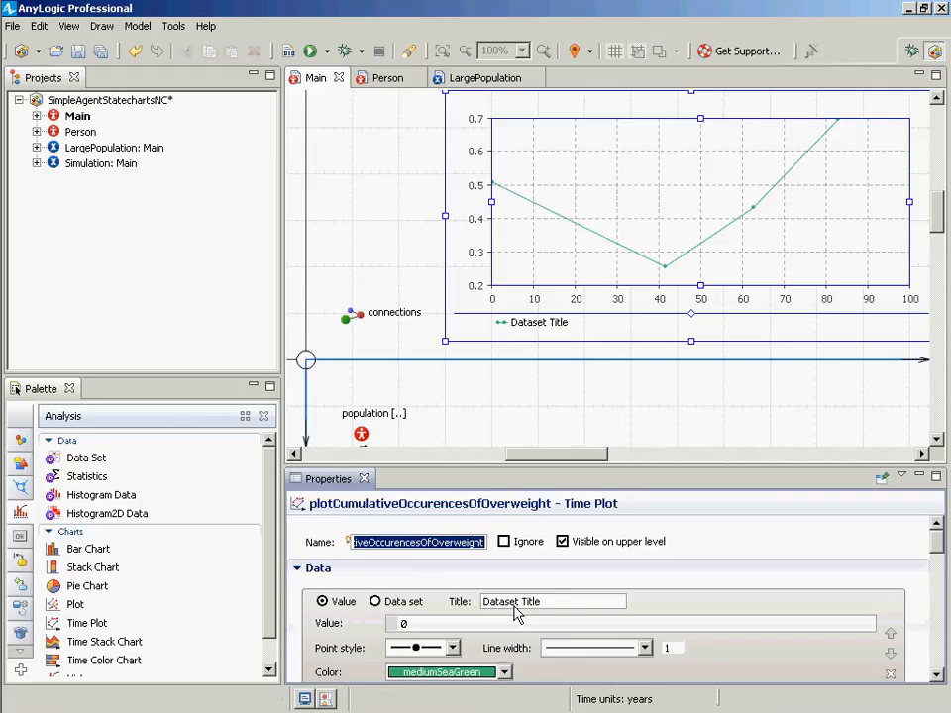
pyautogui.press('Home')
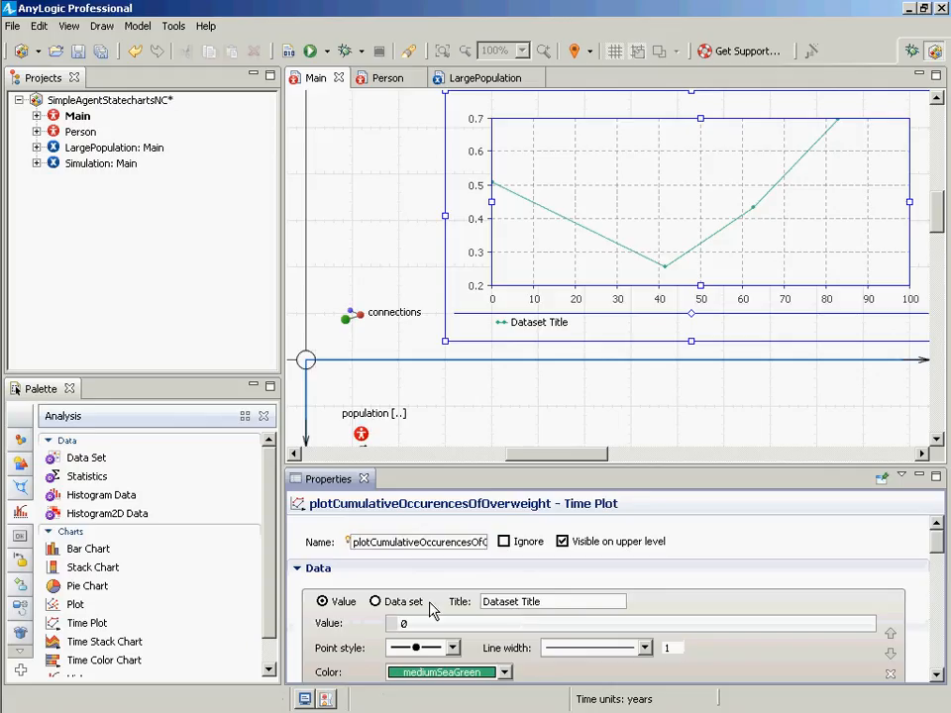
# - Set the data item's title to Cumulative Occurences of Overweight
pyautogui.moveTo(540, 601); pyautogui.dragTo(387, 624)
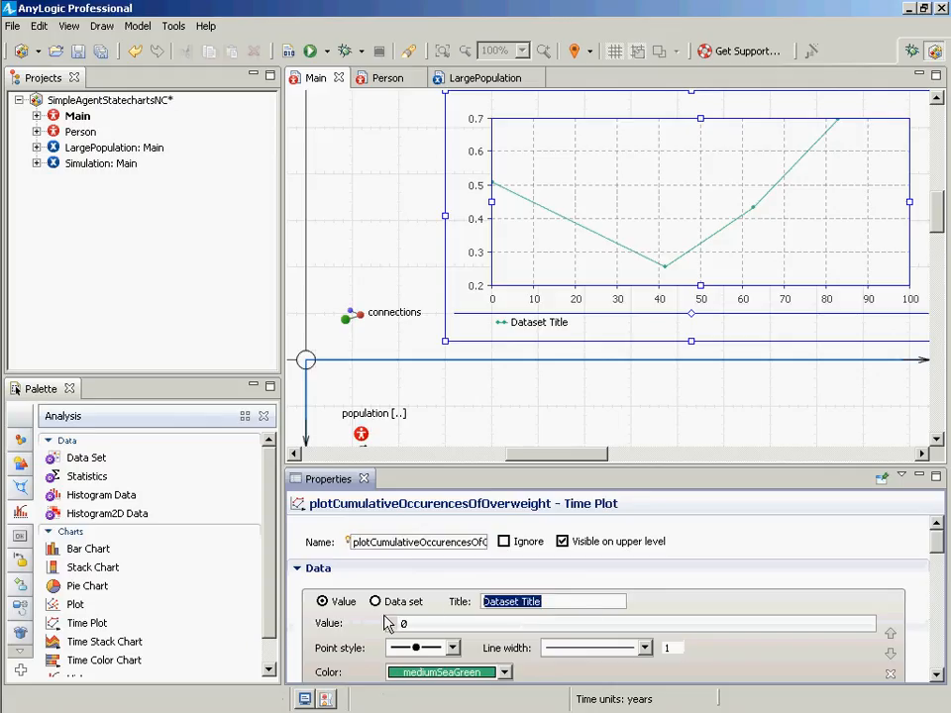
pyautogui.write('Cumula')
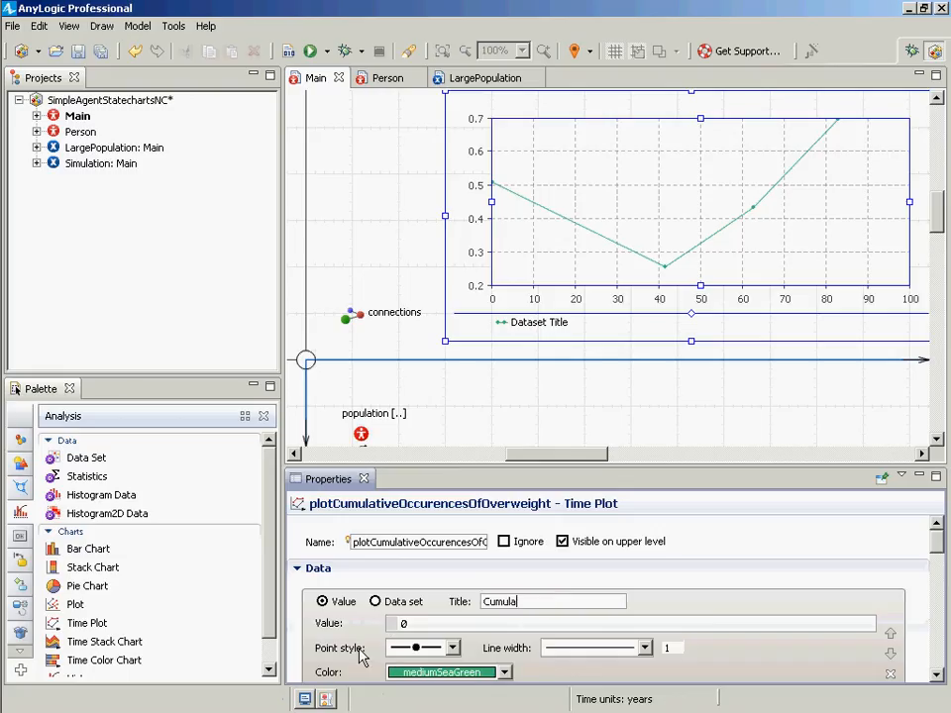
pyautogui.write('tive Occurences of Ovewei')
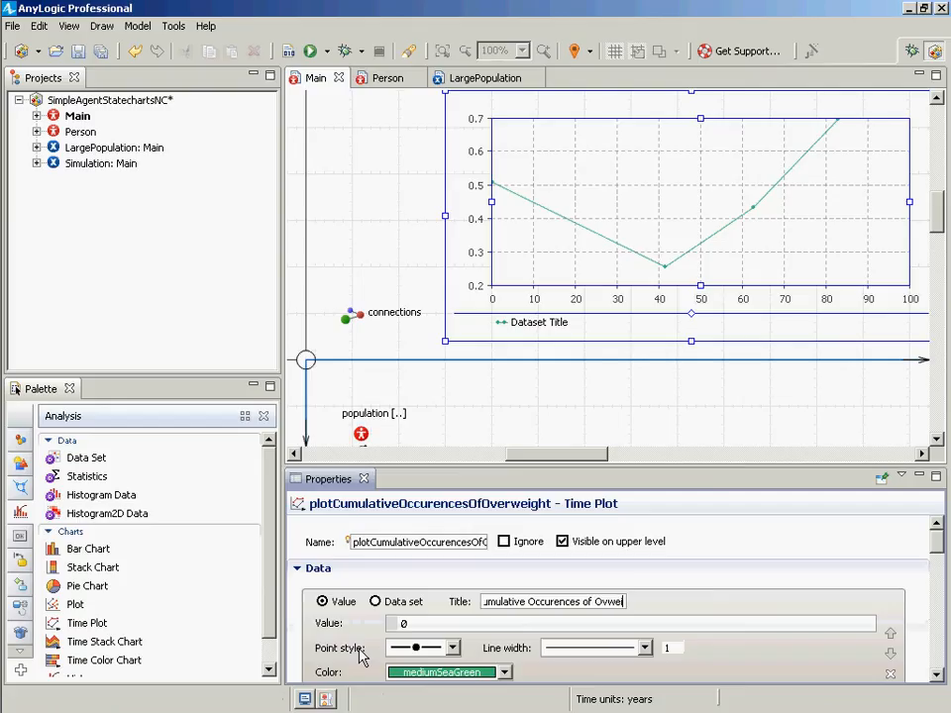
pyautogui.press('BackSpace')
pyautogui.press('BackSpace')
pyautogui.press('BackSpace')
pyautogui.write('erweight')
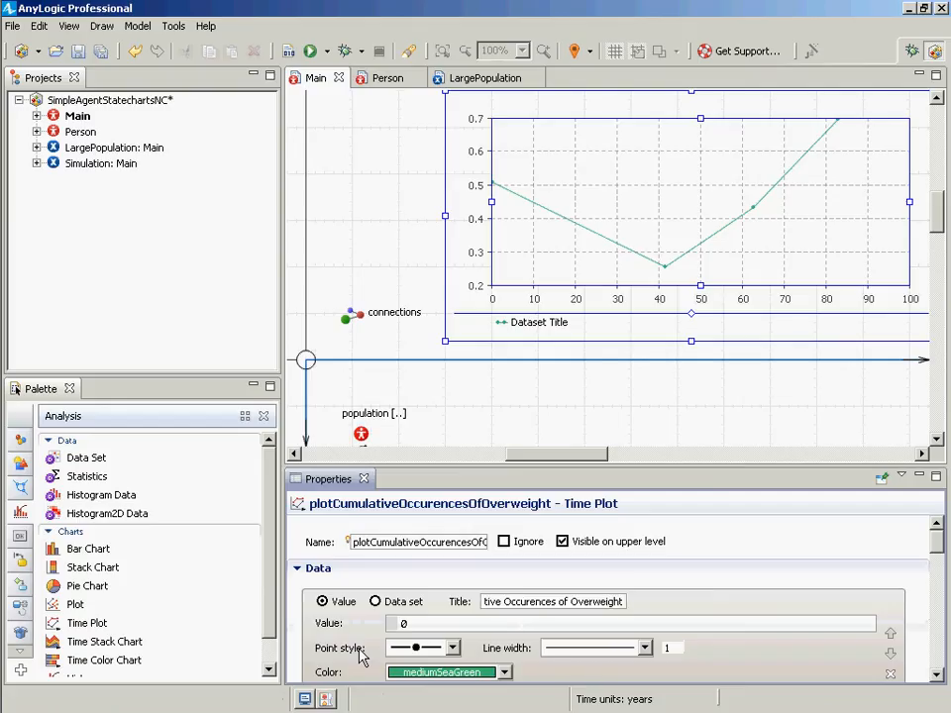
pyautogui.press('Tab')
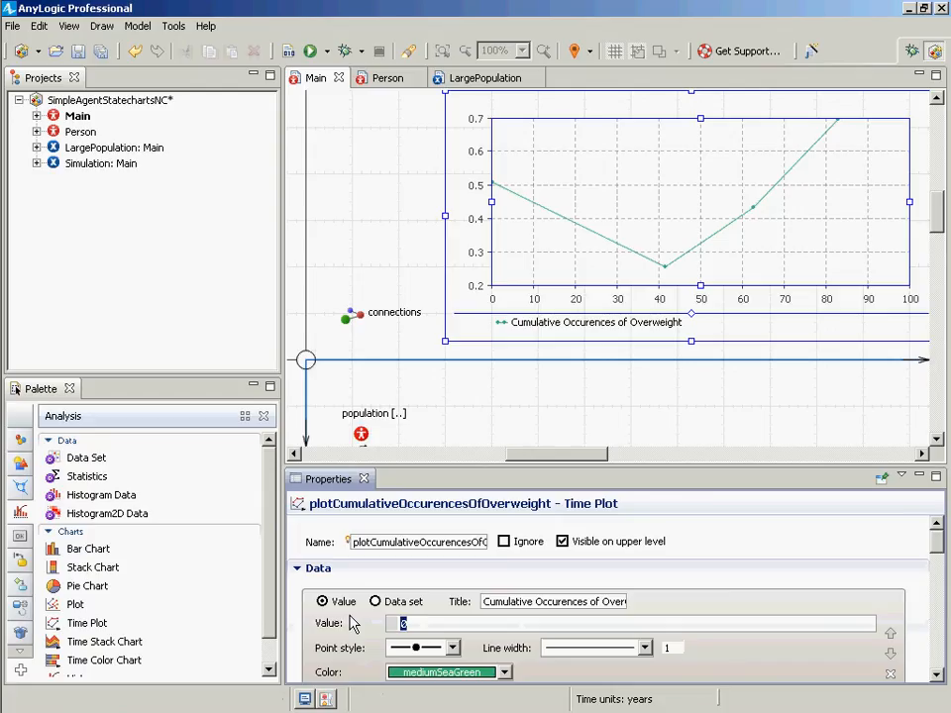
# - Set the data item's value to population.cumulativeOccurencesOfOverweight() using code completion
pyautogui.write('p')
pyautogui.press('BackSpace')
pyautogui.write('poplation')
pyautogui.press('BackSpace')
pyautogui.press('BackSpace')
pyautogui.press('BackSpace')
pyautogui.press('BackSpace')
pyautogui.press('BackSpace')
pyautogui.write('ulation.')
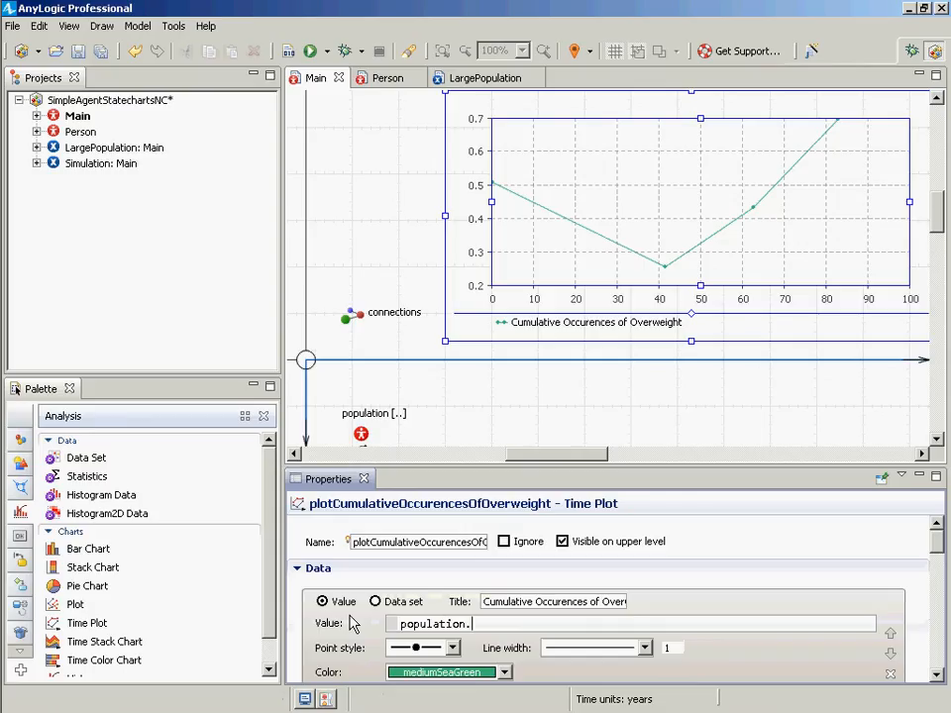
pyautogui.write('cu')
pyautogui.hotkey('ctrl', 'space')
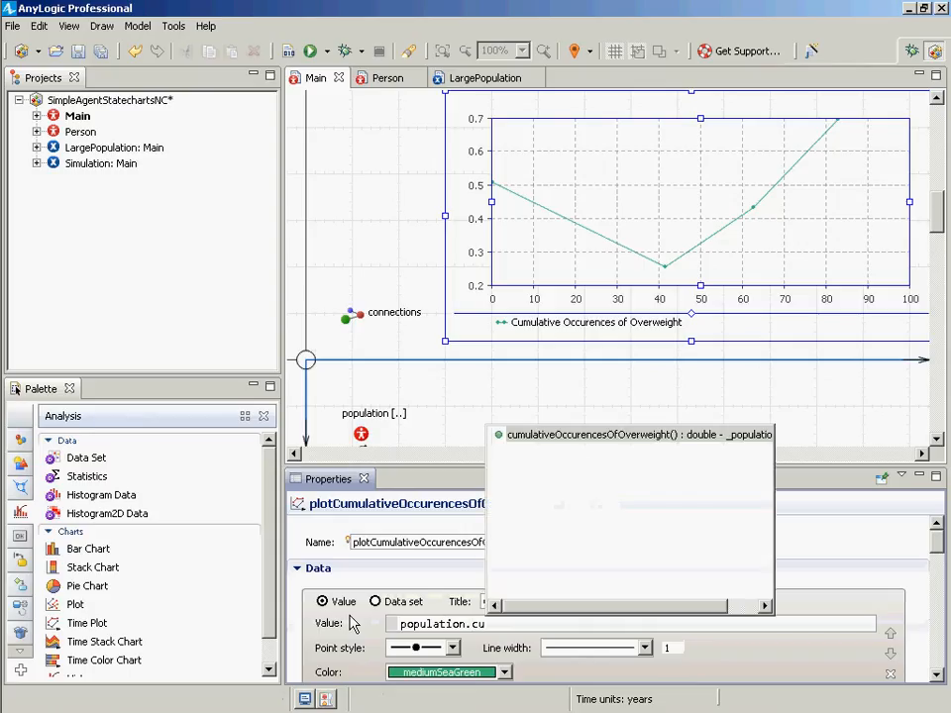
pyautogui.press('Return')
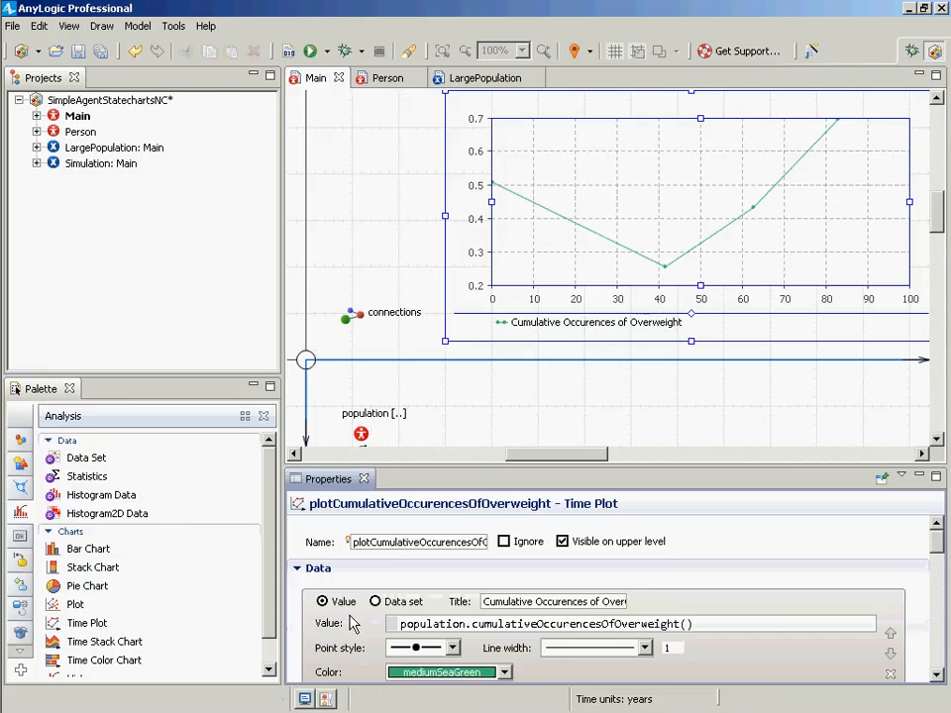
# - Re-enter the value expression population.cumulativeOccurencesOfOverweight() using code completion for both parts
pyautogui.hotkey('ctrl', 'shift', 'Left')
pyautogui.hotkey('ctrl', 'shift', 'Left')
pyautogui.press('BackSpace')
pyautogui.hotkey('shift', 'Home')
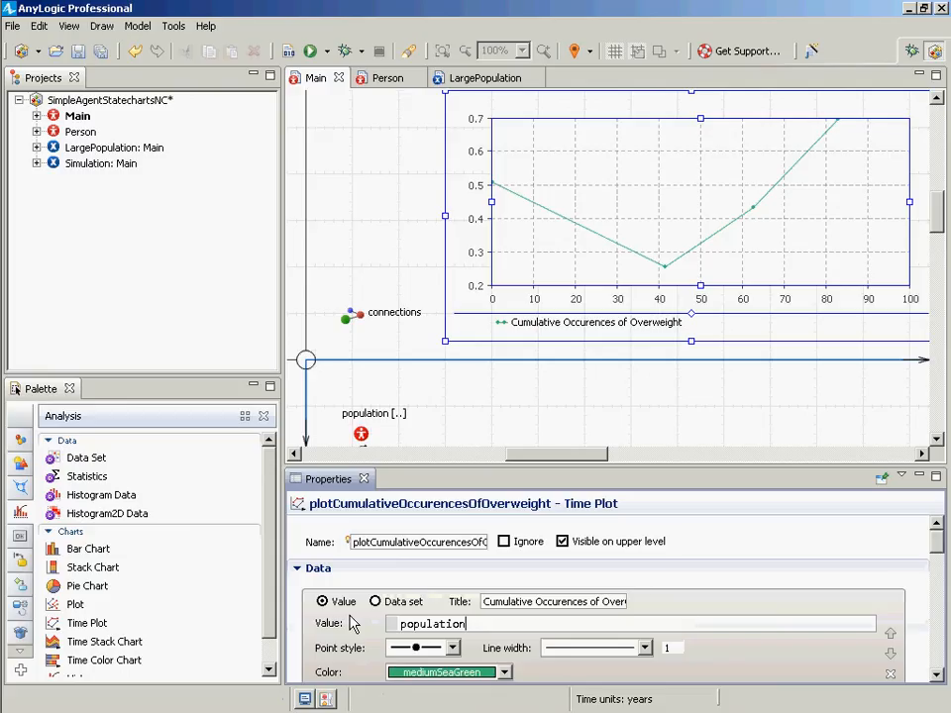
pyautogui.press('BackSpace')
pyautogui.write('pop')
pyautogui.hotkey('ctrl', 'space')
pyautogui.press('Return')
pyautogui.write('.cu')
pyautogui.hotkey('ctrl', 'space')
pyautogui.press('Return')
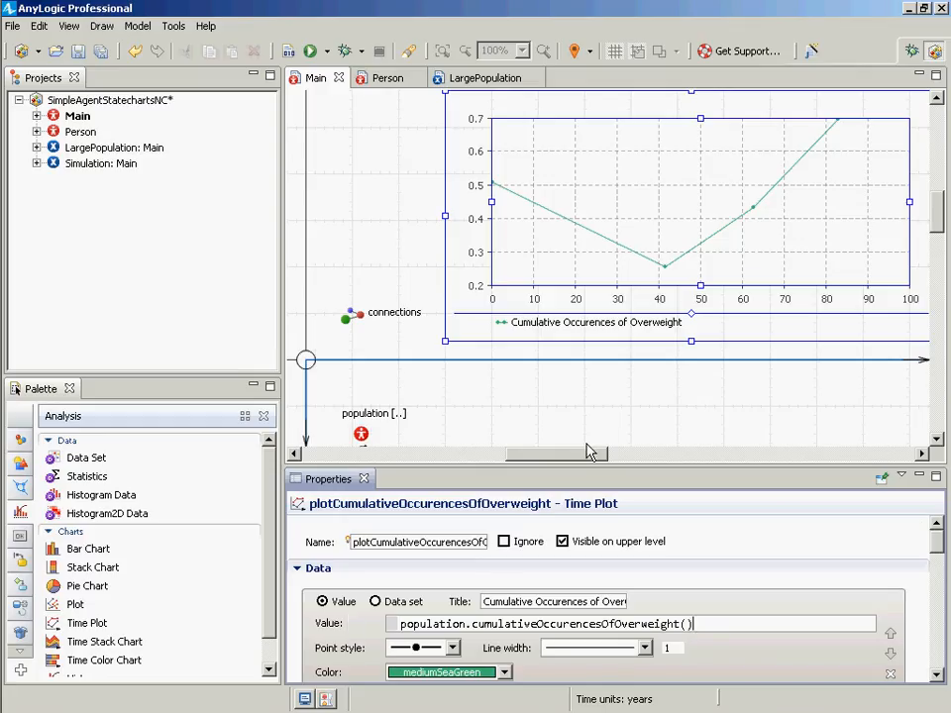
# - Examine the code completion options available for the population in the value expression
pyautogui.moveTo(930, 542); pyautogui.dragTo(938, 503)
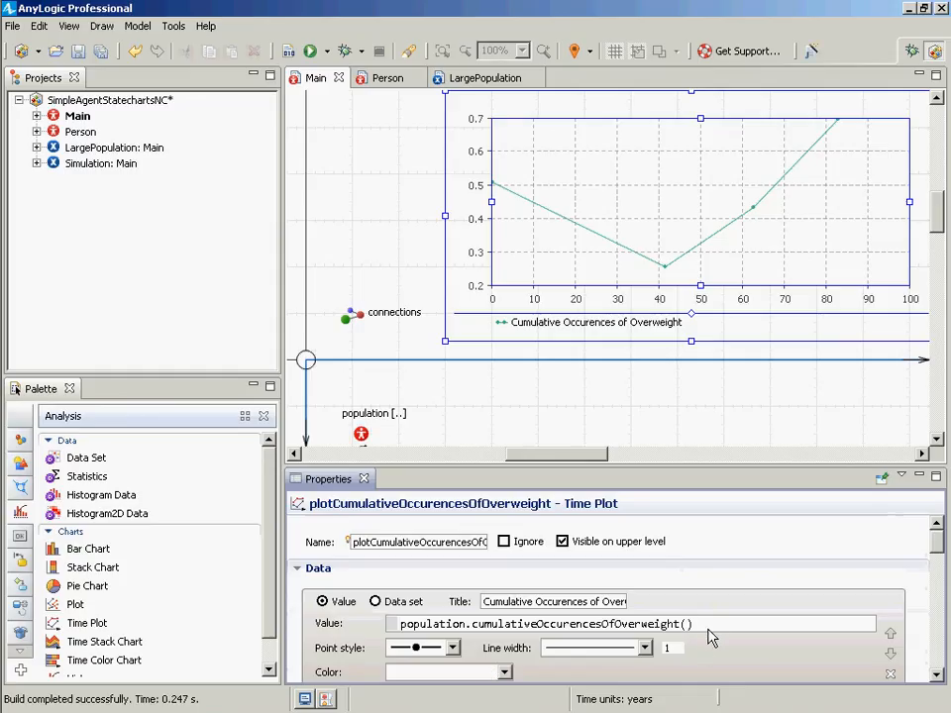
pyautogui.click(487, 624)
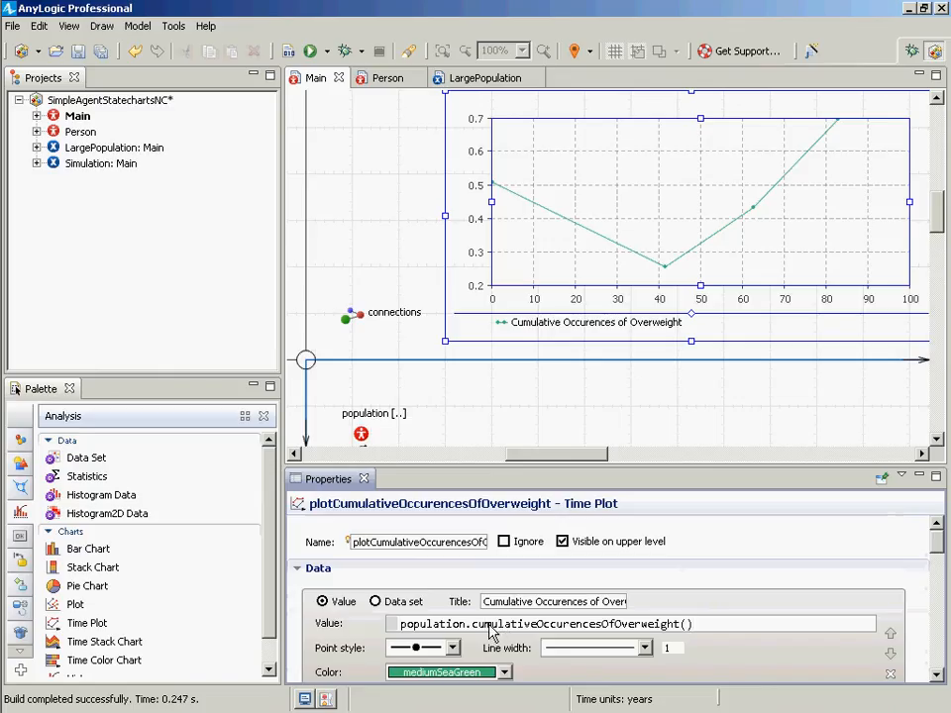
pyautogui.hotkey('ctrl', 'space')
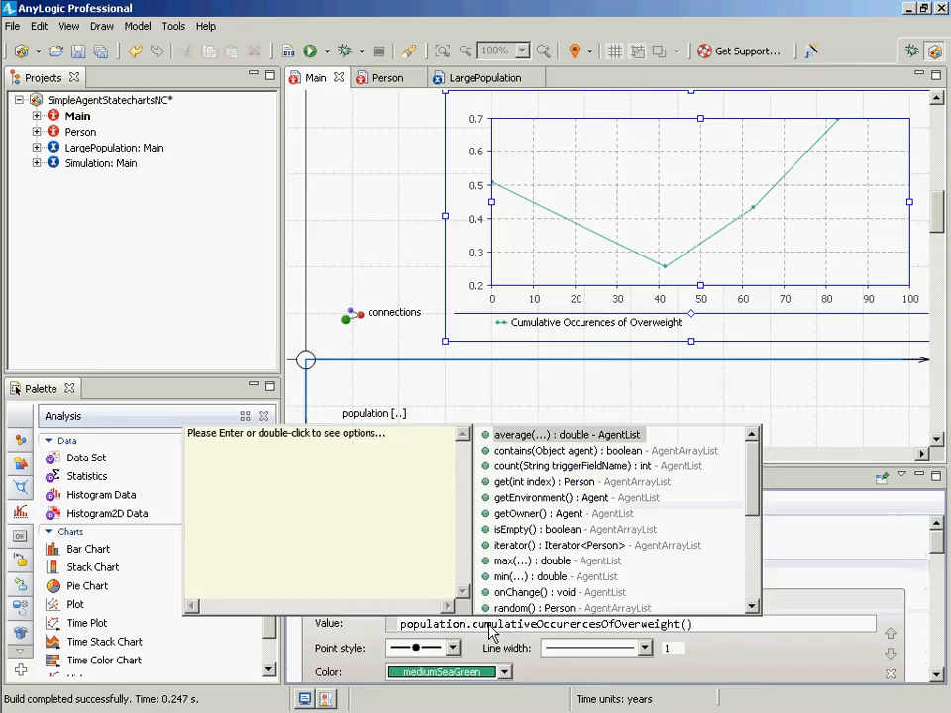
pyautogui.press('Escape')
pyautogui.hotkey('ctrl', 'Right')
pyautogui.hotkey('ctrl', 'space')
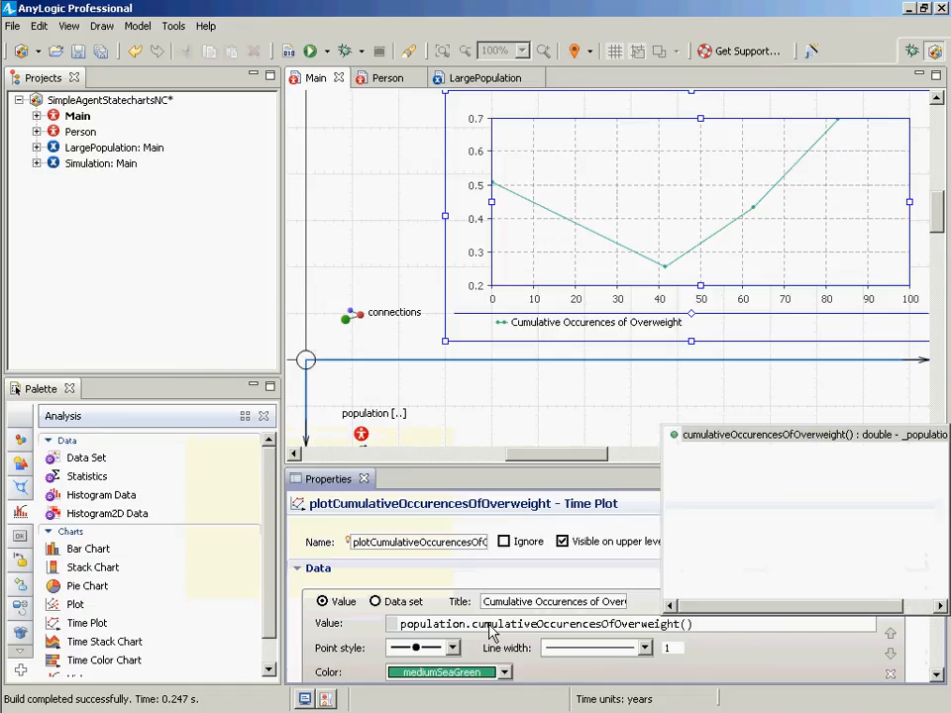
pyautogui.press('Escape')
# - Save the model
pyautogui.hotkey('ctrl', 's')
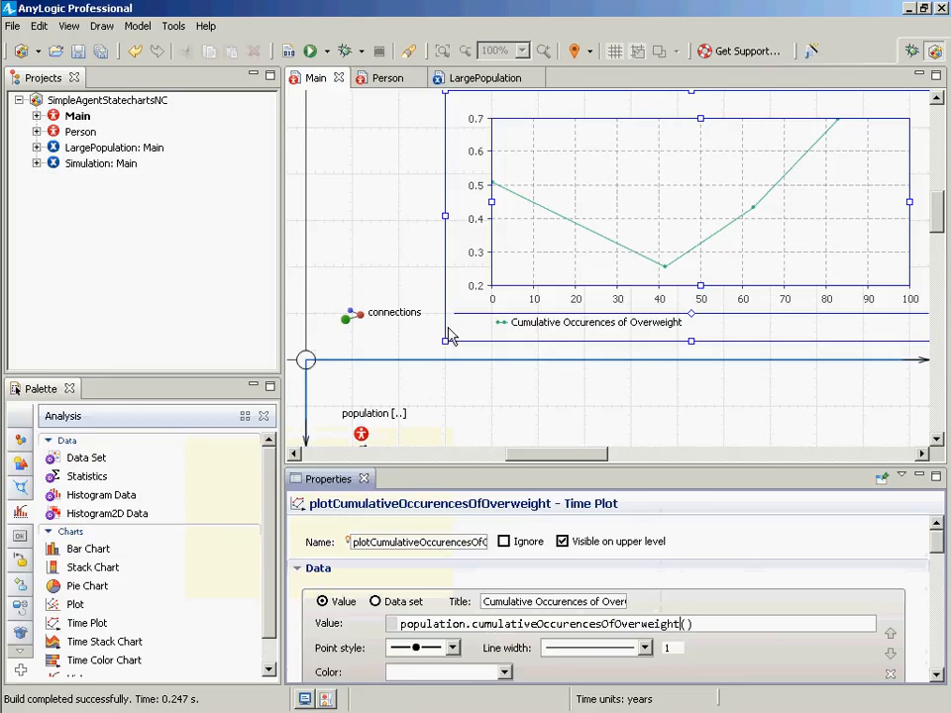
pyautogui.click(729, 627)
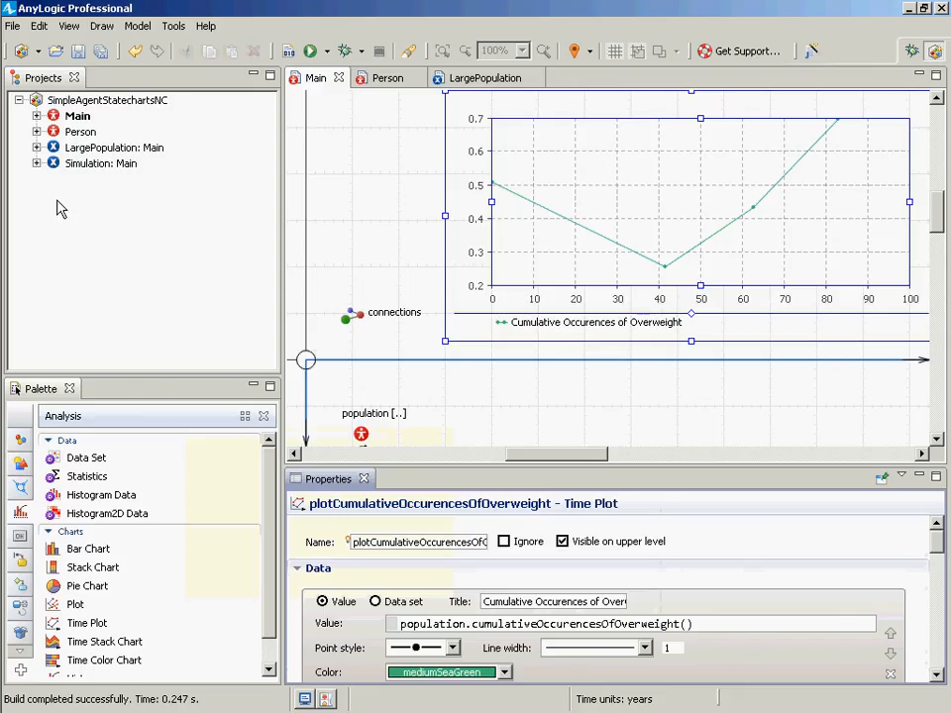
pyautogui.hotkey('ctrl', 's')
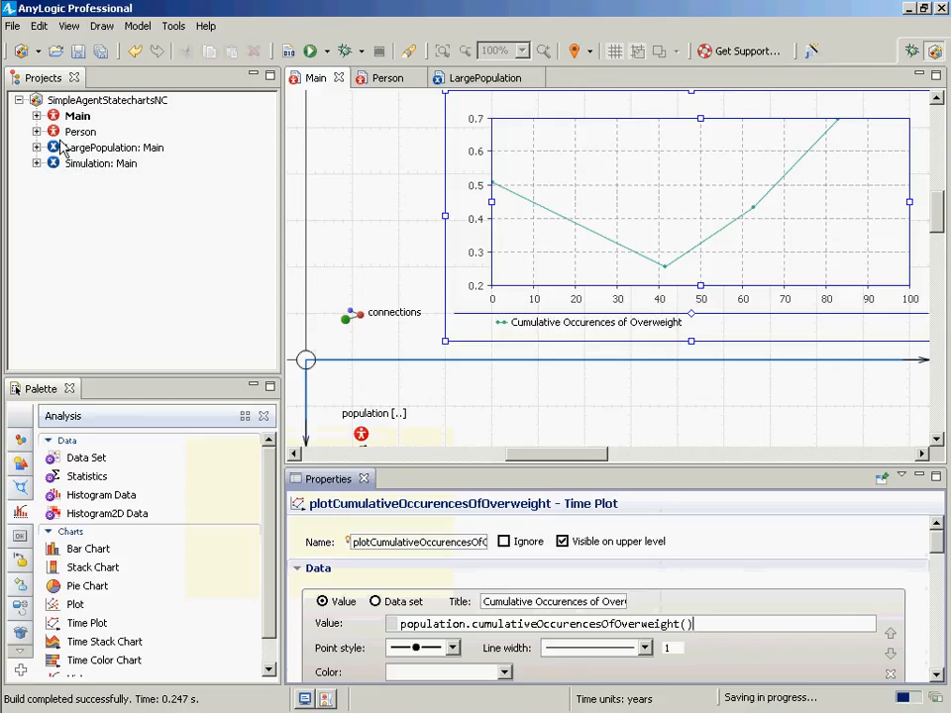
# - Build the model and launch a run of the Simulation experiment
pyautogui.click(288, 53)
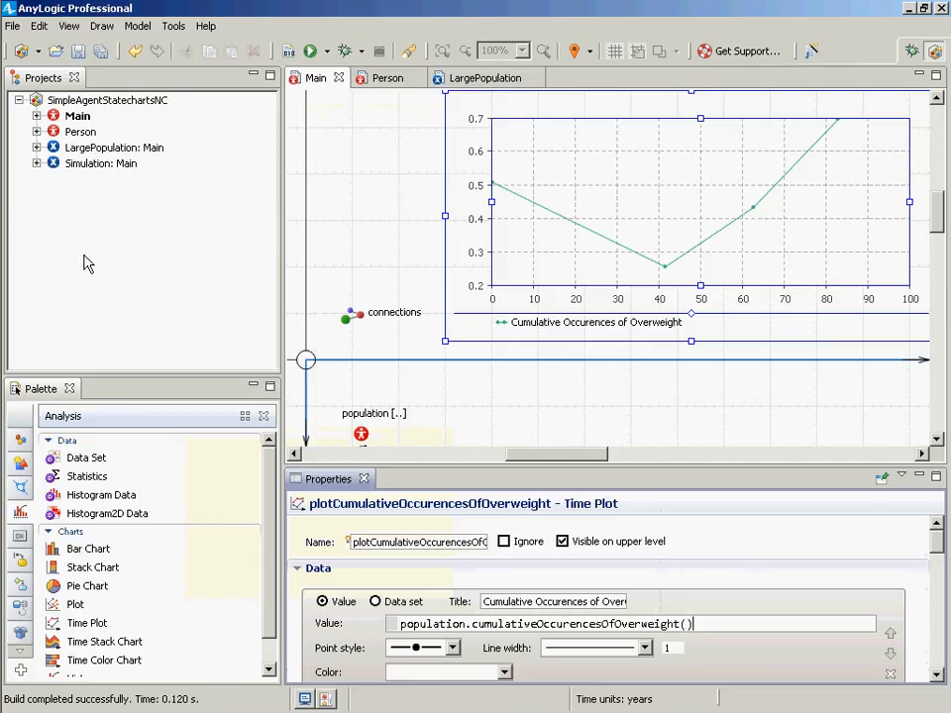
pyautogui.rightClick(94, 164)
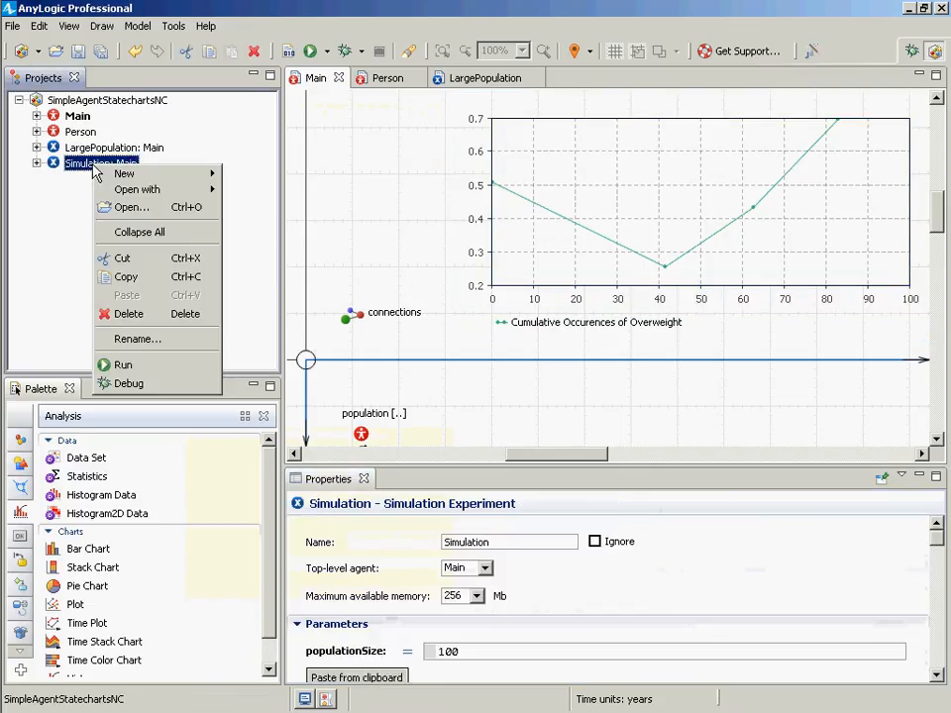
pyautogui.click(166, 365)
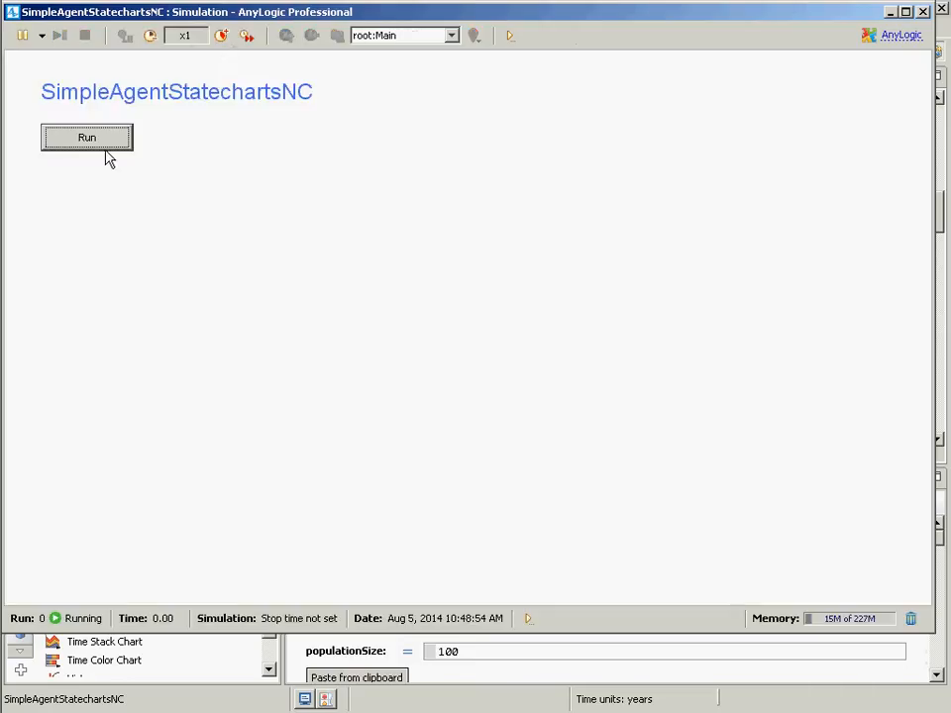
pyautogui.click(101, 145)
pyautogui.moveTo(449, 240); pyautogui.dragTo(458, 606)
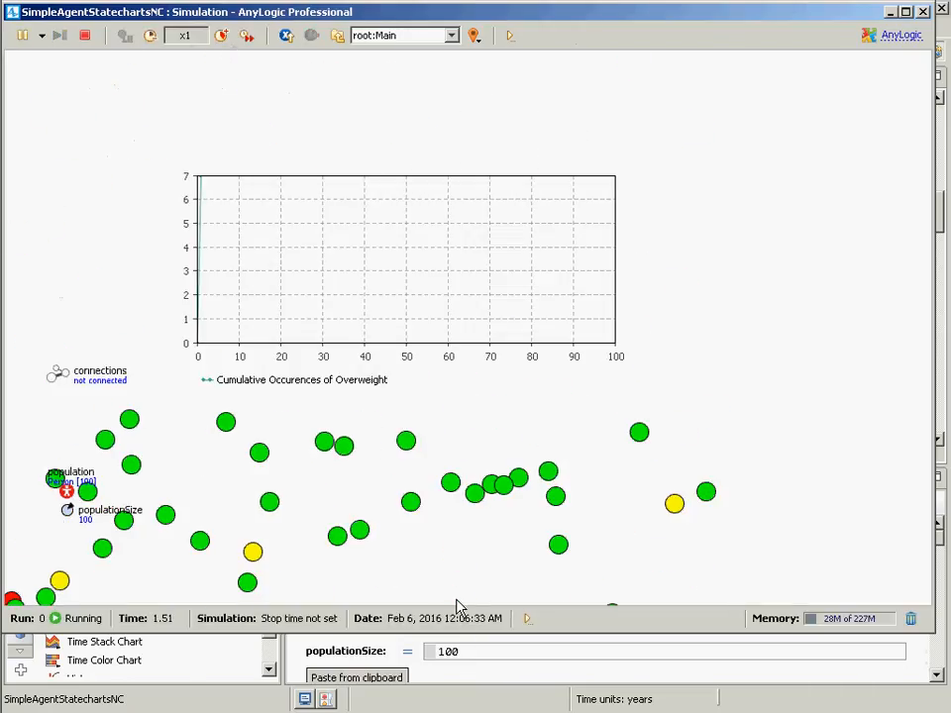
# - Raise the simulation speed to x5, then stop the run and close the simulation window
pyautogui.click(219, 36)
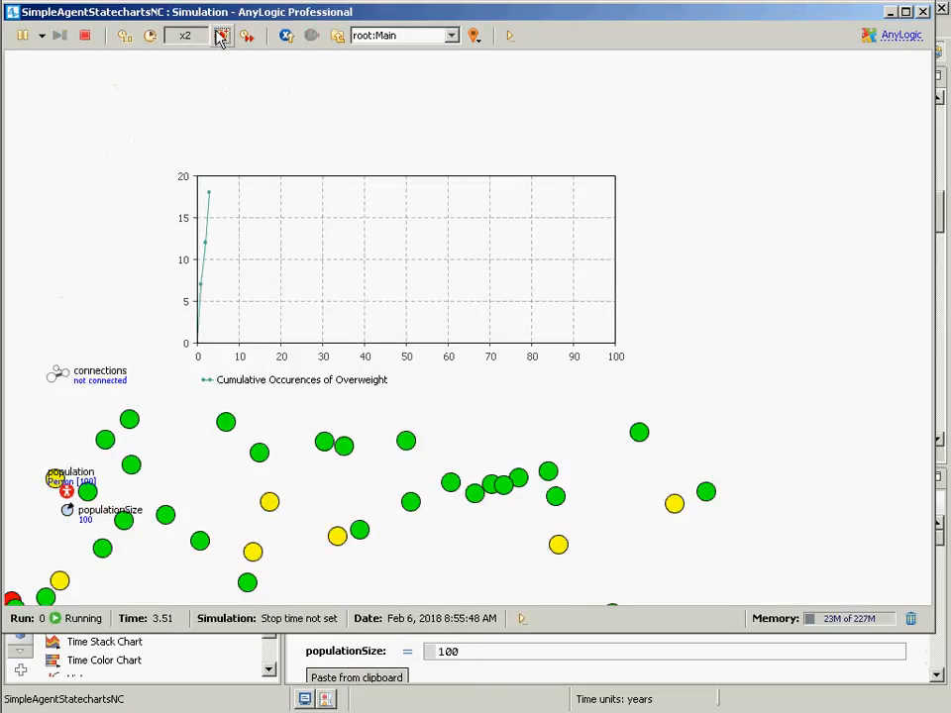
pyautogui.click(220, 35)
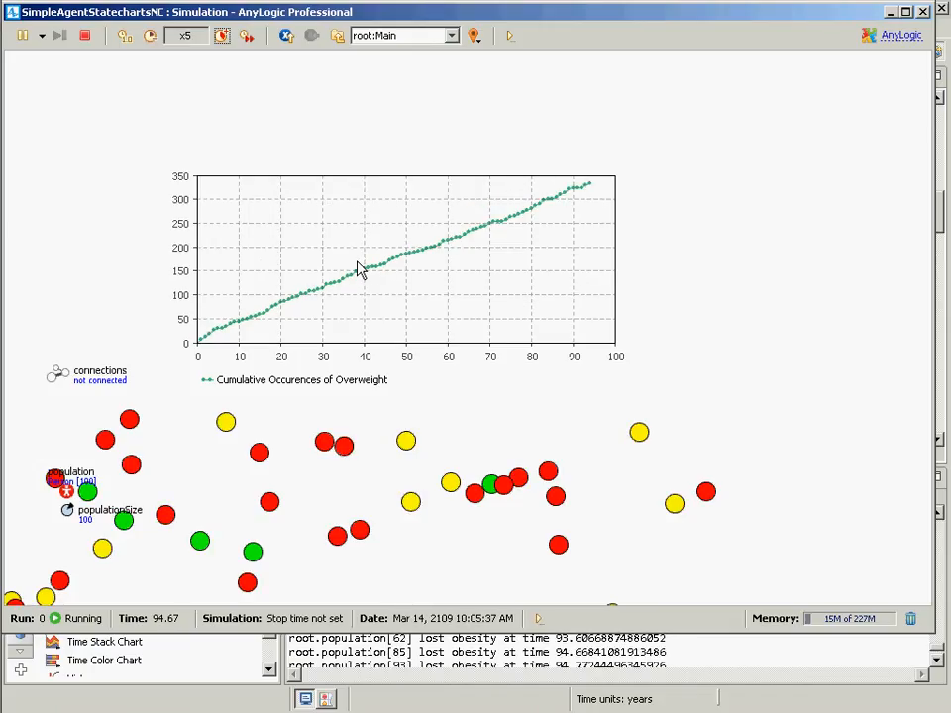
pyautogui.click(86, 35)
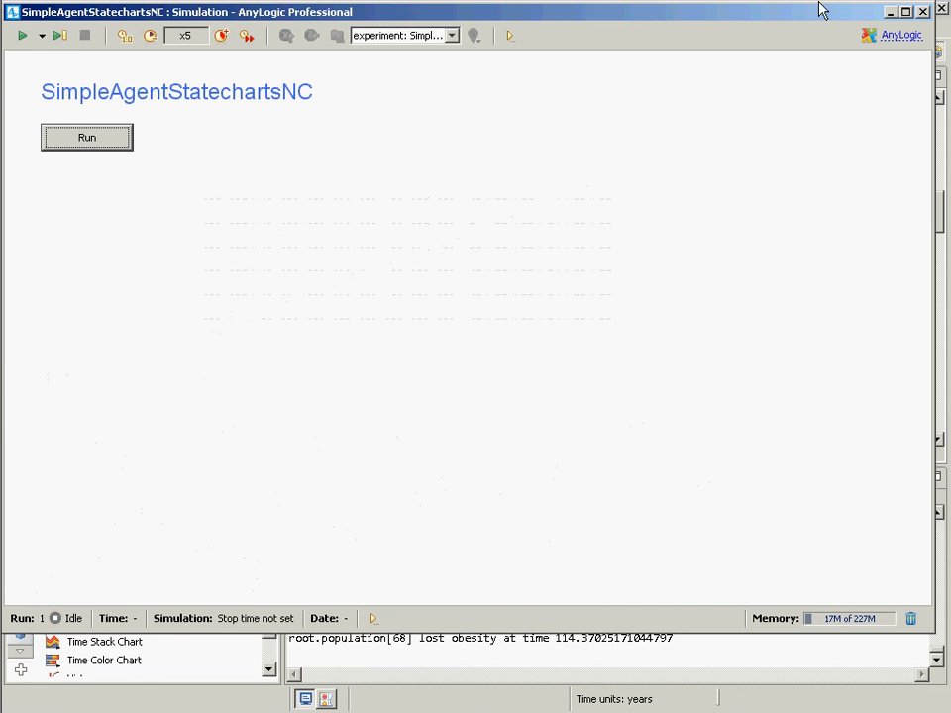
pyautogui.click(923, 11)
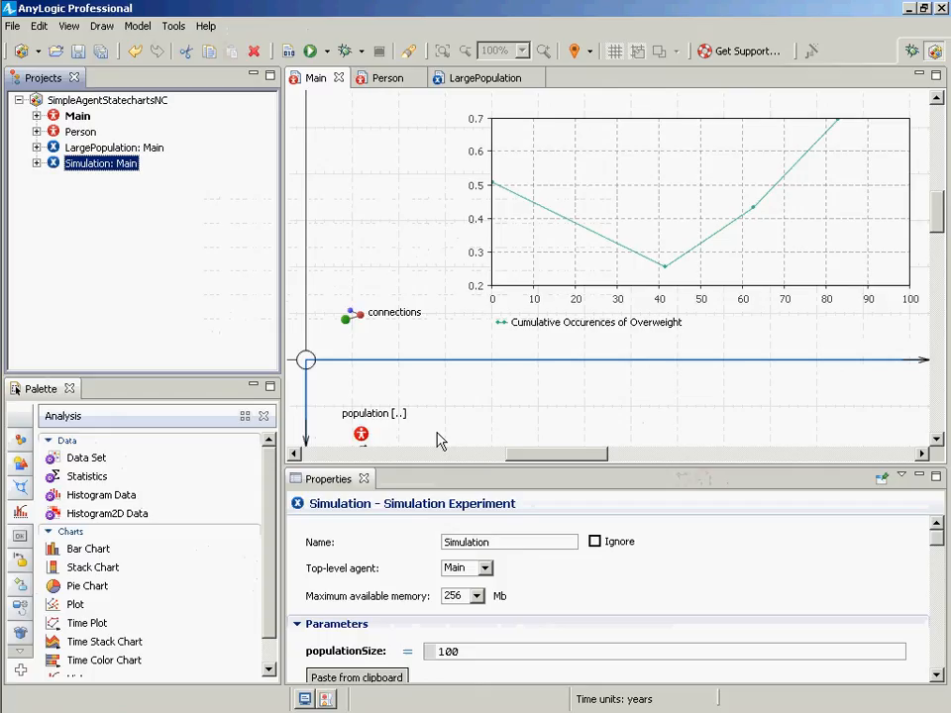
# - Open the Person agent type, select its oval at the origin, and switch the oval's radius to a dynamic value
pyautogui.click(71, 132)
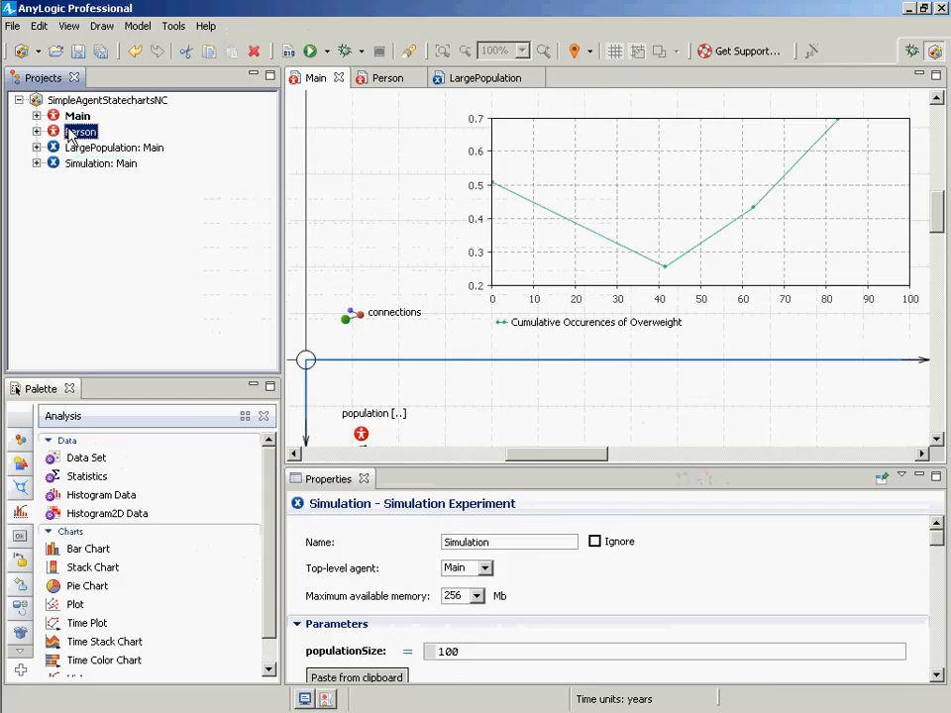
pyautogui.doubleClick(72, 132)
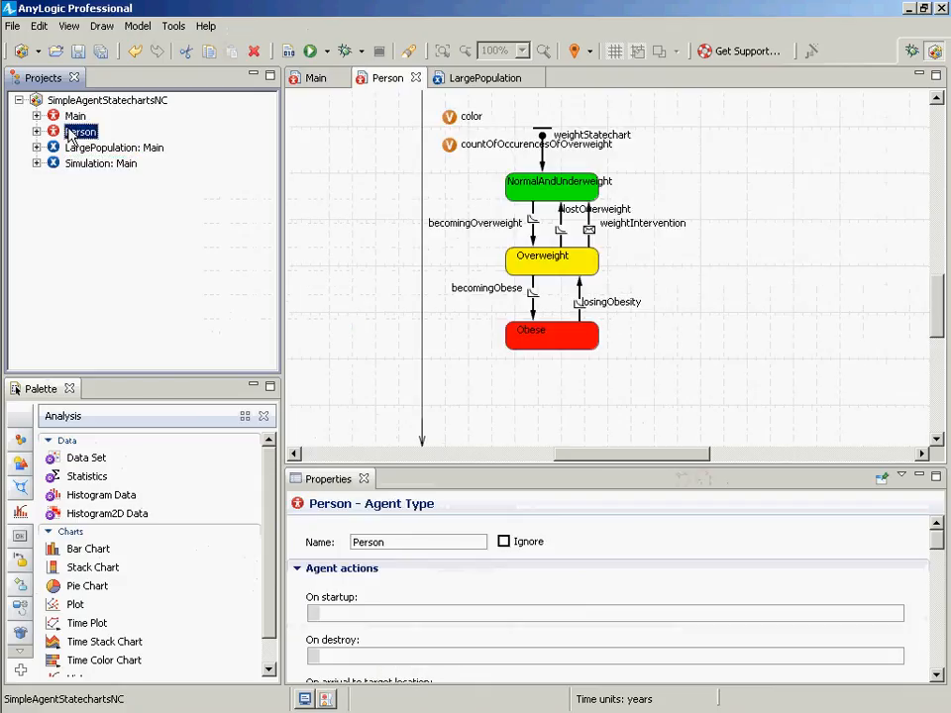
pyautogui.click(937, 99)
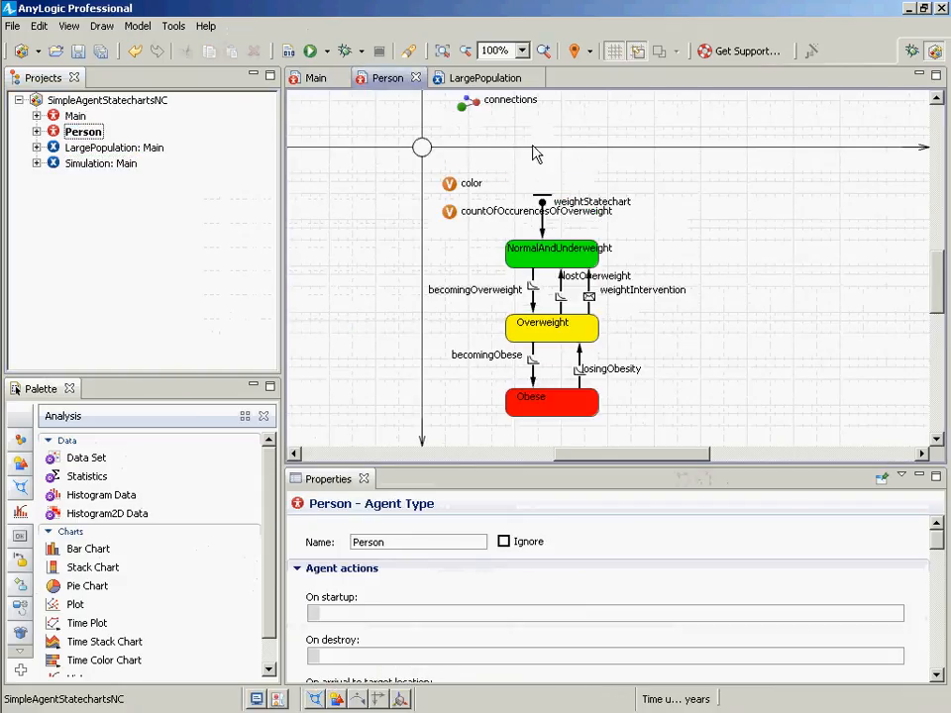
pyautogui.click(421, 148)
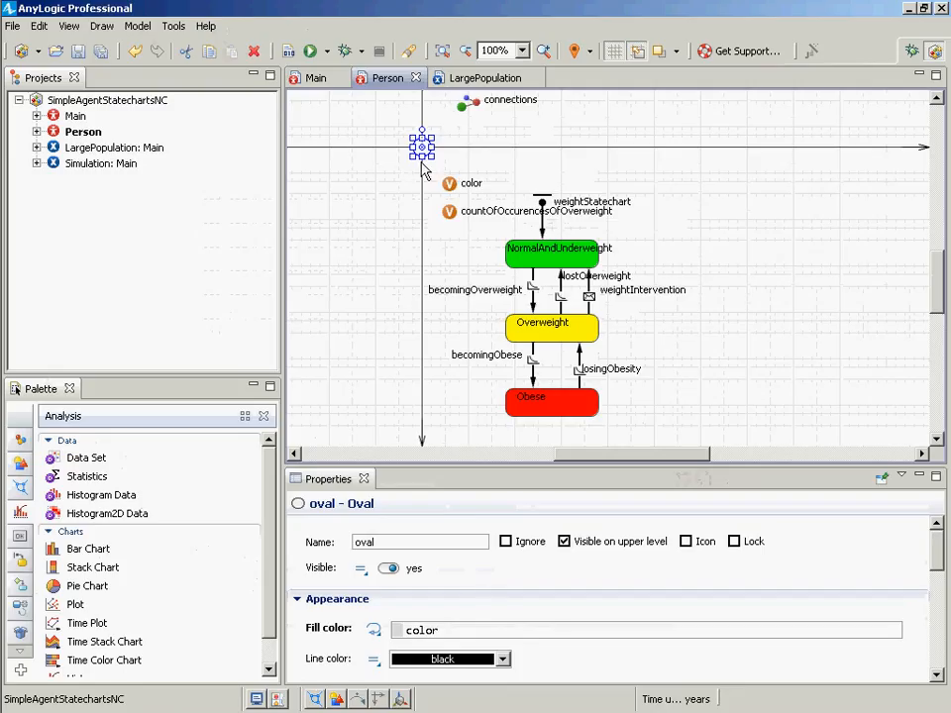
pyautogui.moveTo(934, 565); pyautogui.dragTo(941, 612)
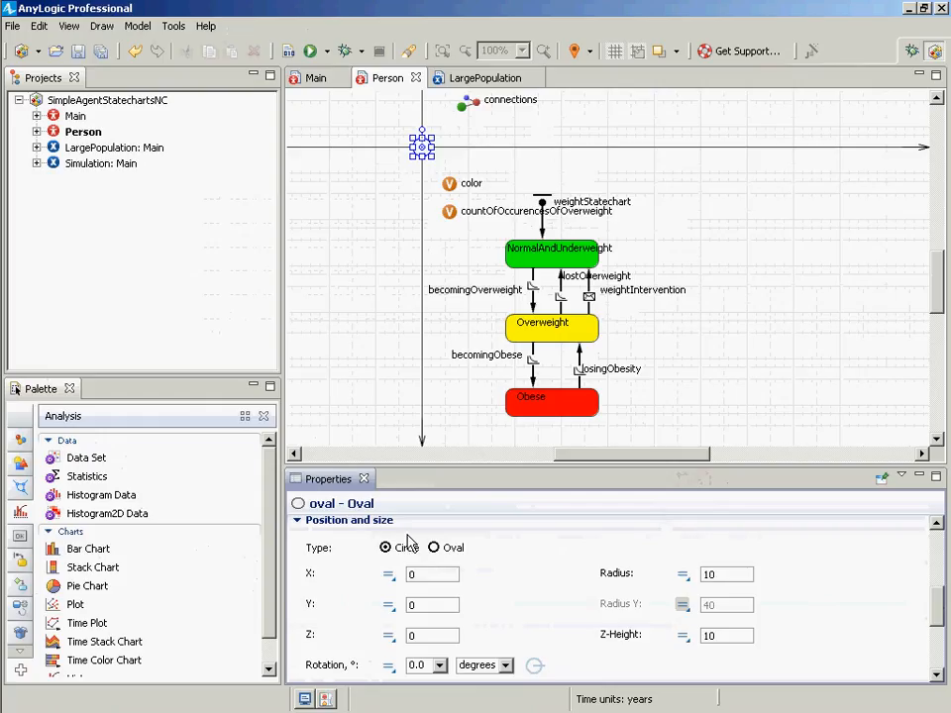
pyautogui.click(729, 576)
pyautogui.hotkey('ctrl', 'a')
pyautogui.write('count')
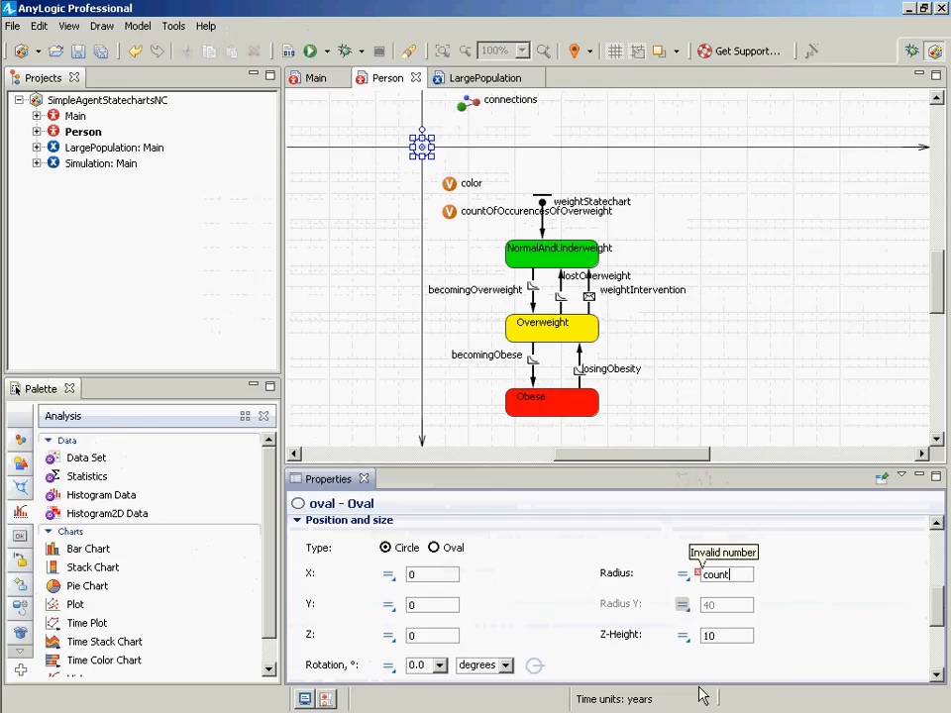
pyautogui.hotkey('ctrl', 'a')
pyautogui.write('120')
pyautogui.press('BackSpace')
pyautogui.press('BackSpace')
pyautogui.write('0')
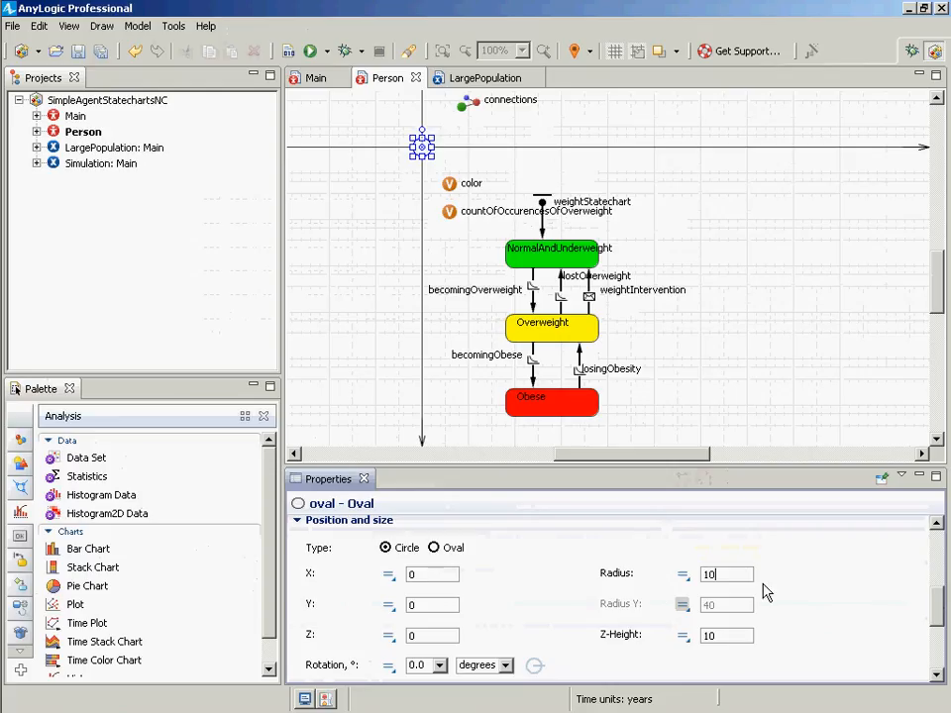
pyautogui.click(683, 578)
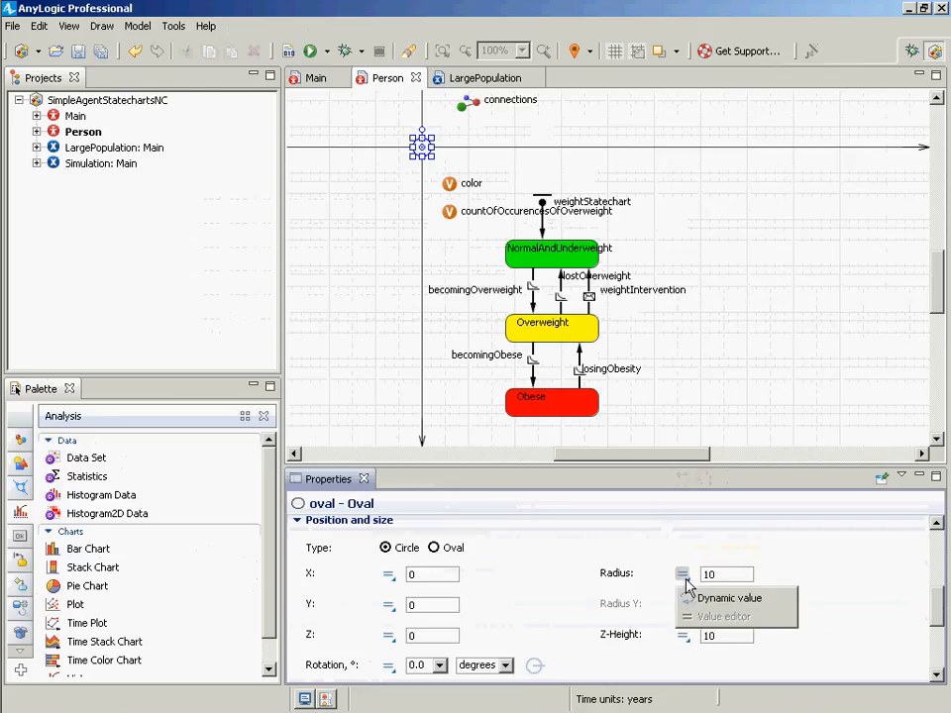
pyautogui.click(708, 597)
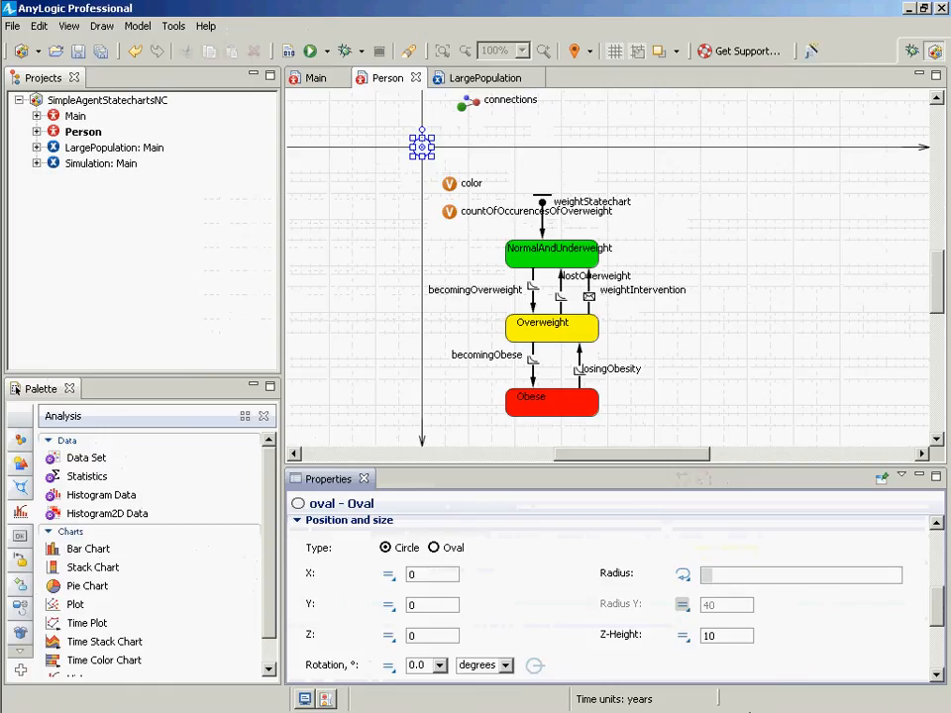
# - Set the oval's dynamic radius to the expression 5+5*countOfOccurencesOfOverweight and save the model
pyautogui.write('5+countOfOccurencesOfOverweight')
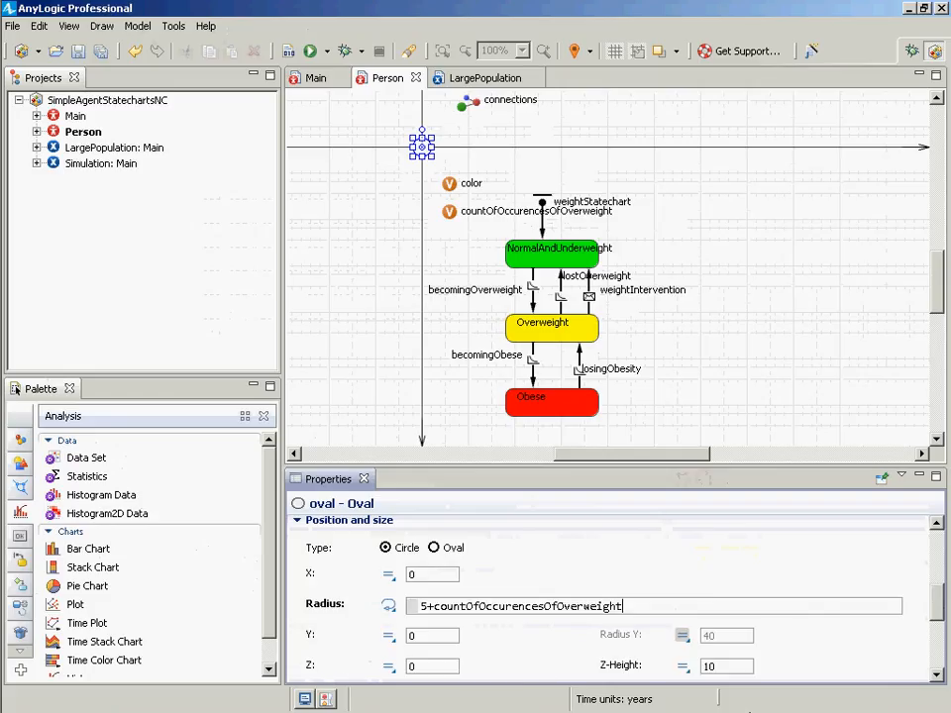
pyautogui.press('Home')
pyautogui.hotkey('ctrl', 's')
pyautogui.press('Right')
pyautogui.press('Right')
pyautogui.write('5*')
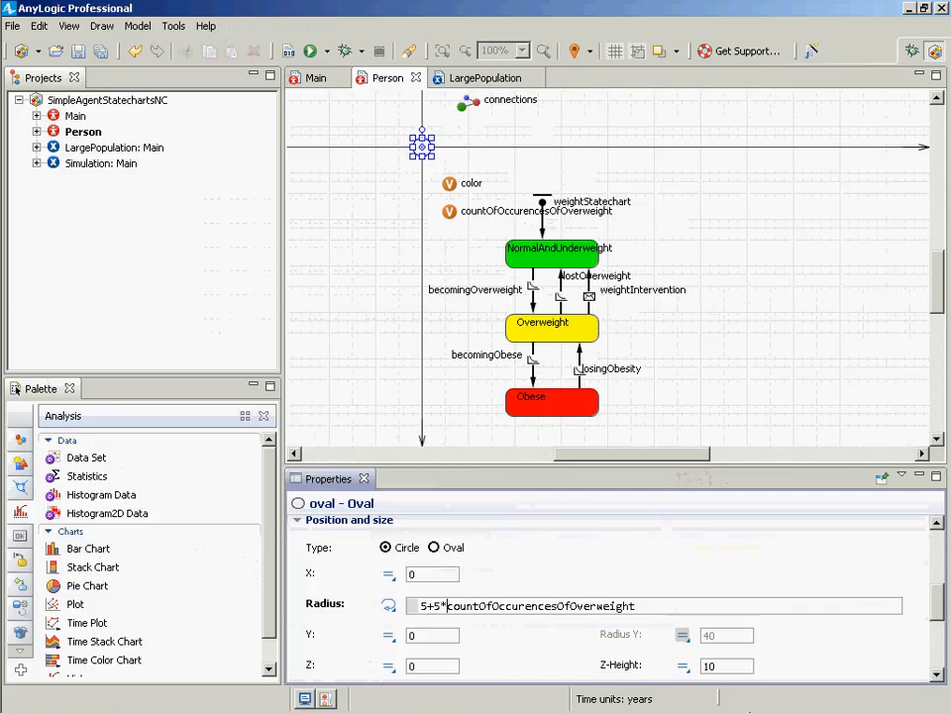
pyautogui.hotkey('ctrl', 's')
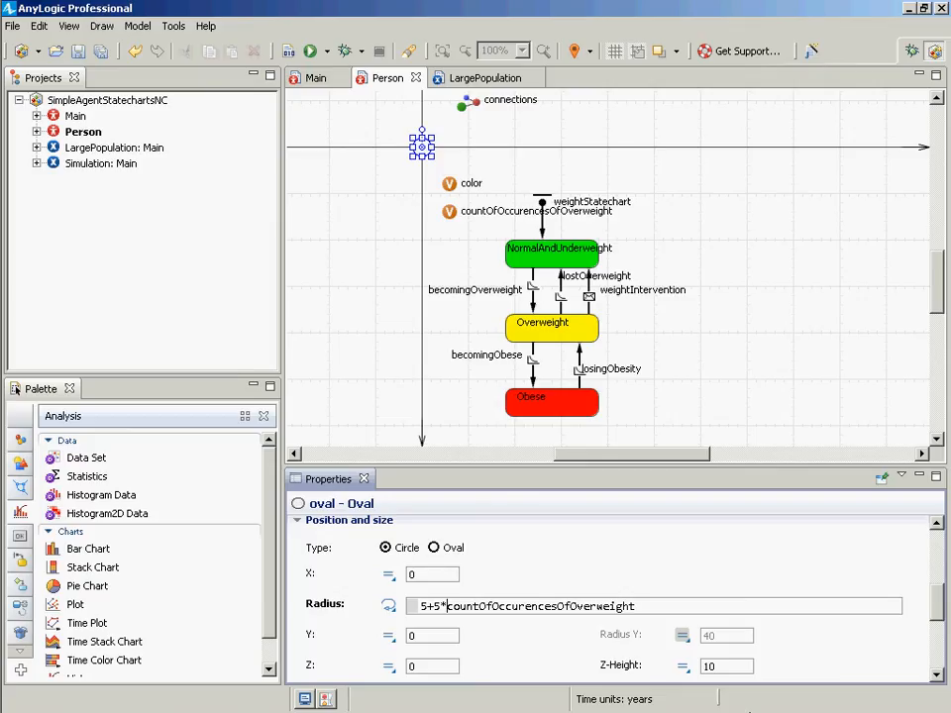
# - Copy the oval's radius expression into Notepad
pyautogui.hotkey('ctrl', 'a')
pyautogui.hotkey('ctrl', 'c')
pyautogui.hotkey('alt', 'Tab')
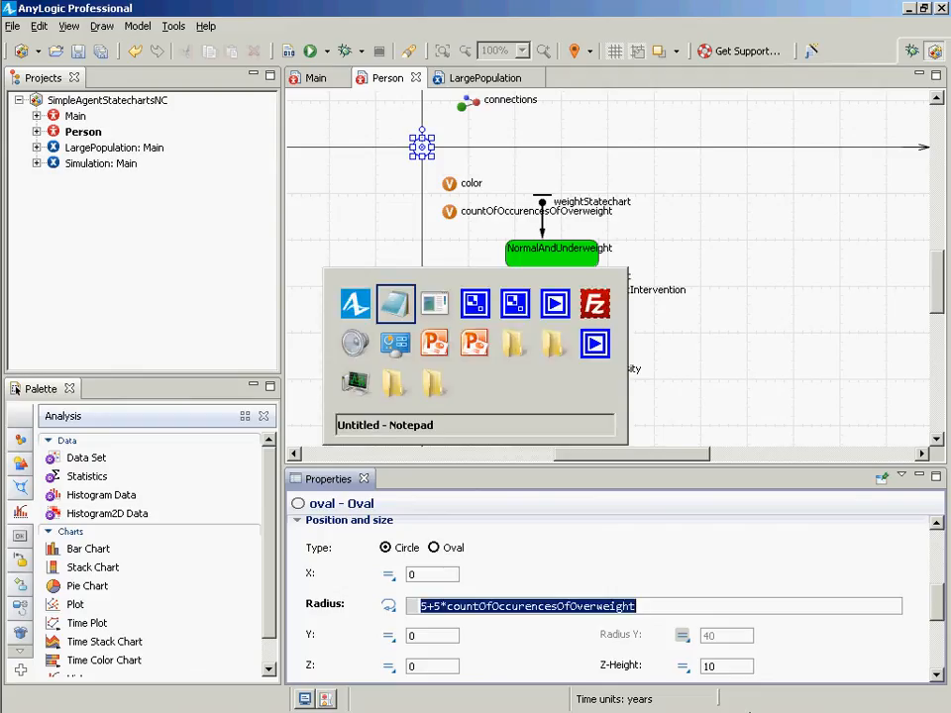
pyautogui.hotkey('ctrl', 'a')
pyautogui.hotkey('ctrl', 'v')
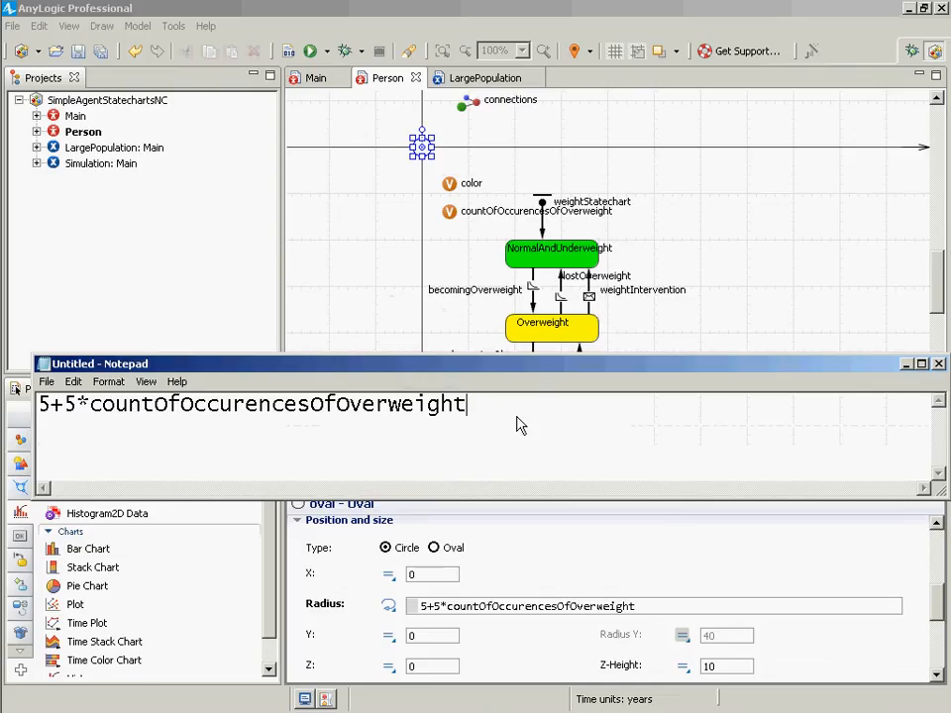
pyautogui.hotkey('alt', 'Tab')
pyautogui.hotkey('alt', 'Tab')
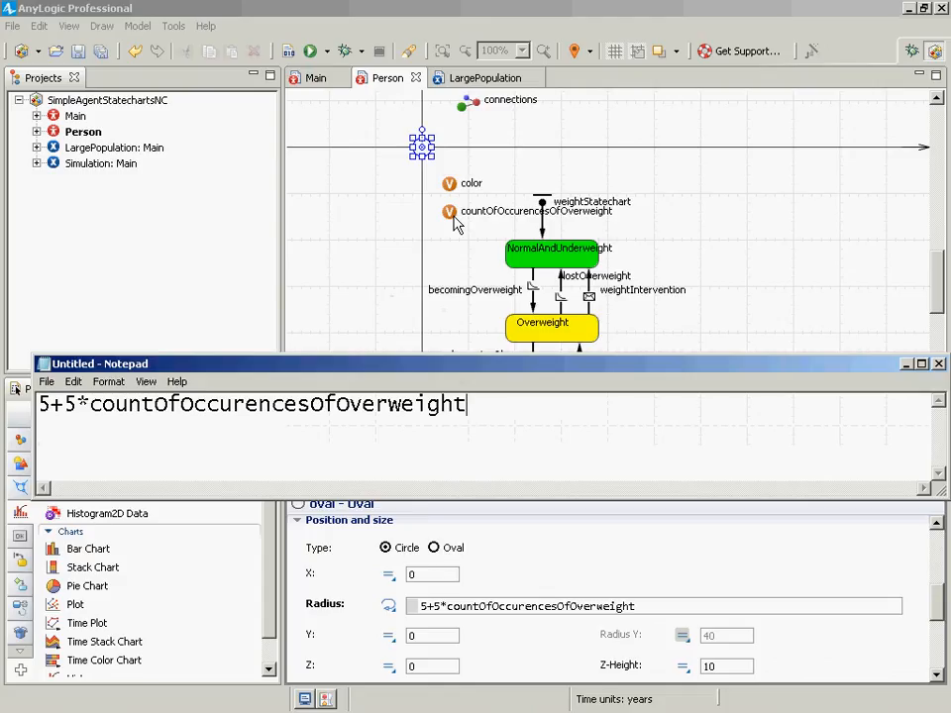
# - Move the countOfOccurencesOfOverweight variable up next to the oval, above color
pyautogui.moveTo(454, 216); pyautogui.dragTo(451, 170)
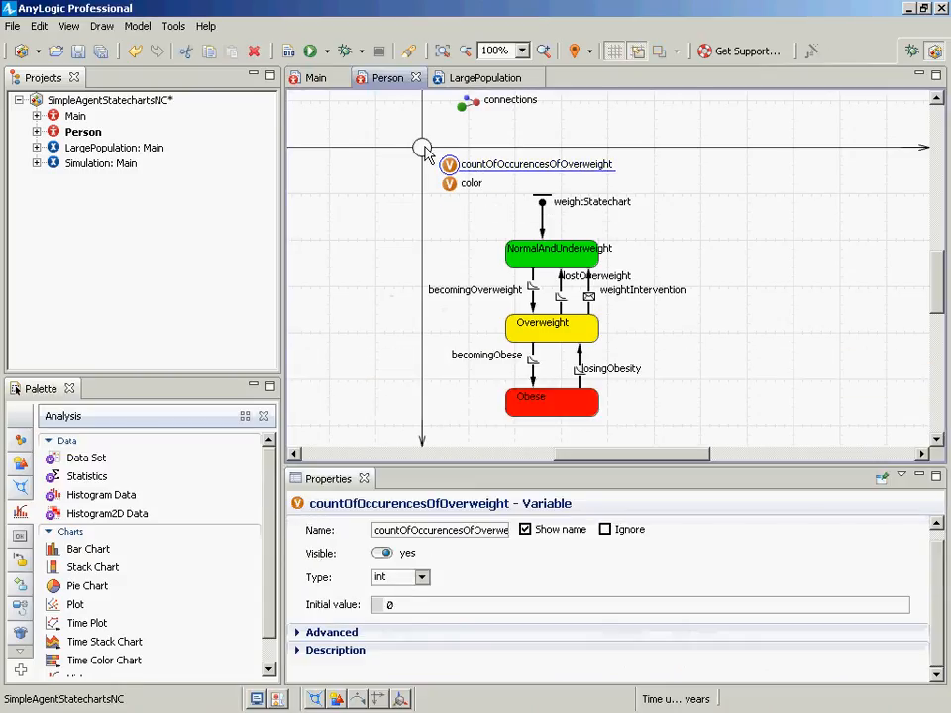
pyautogui.click(422, 148)
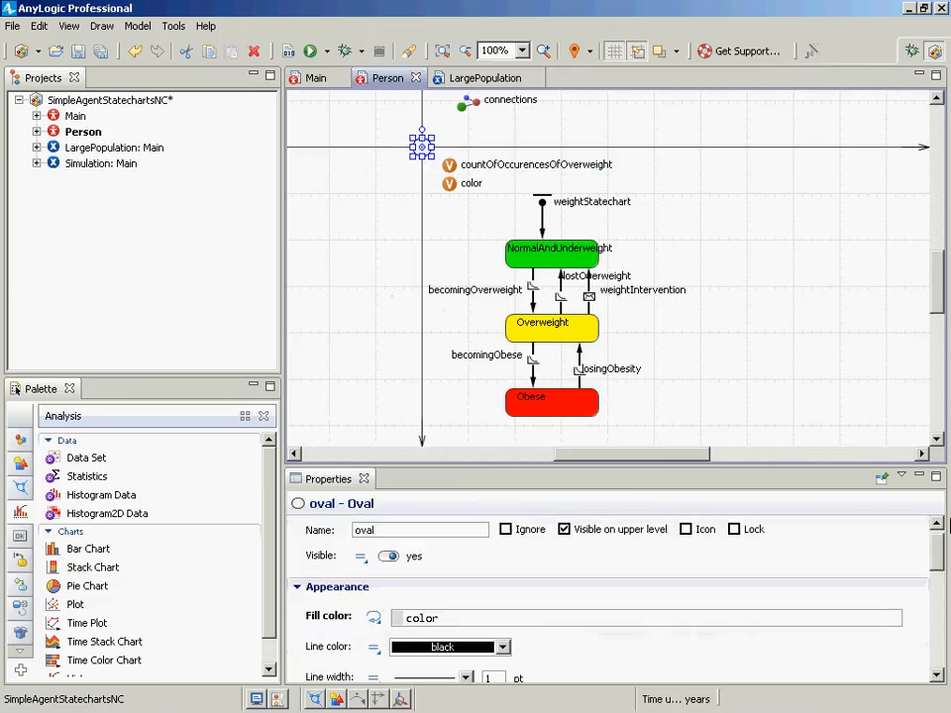
# - Select the oval's radius expression again and paste it into Notepad
pyautogui.moveTo(935, 539); pyautogui.dragTo(944, 602)
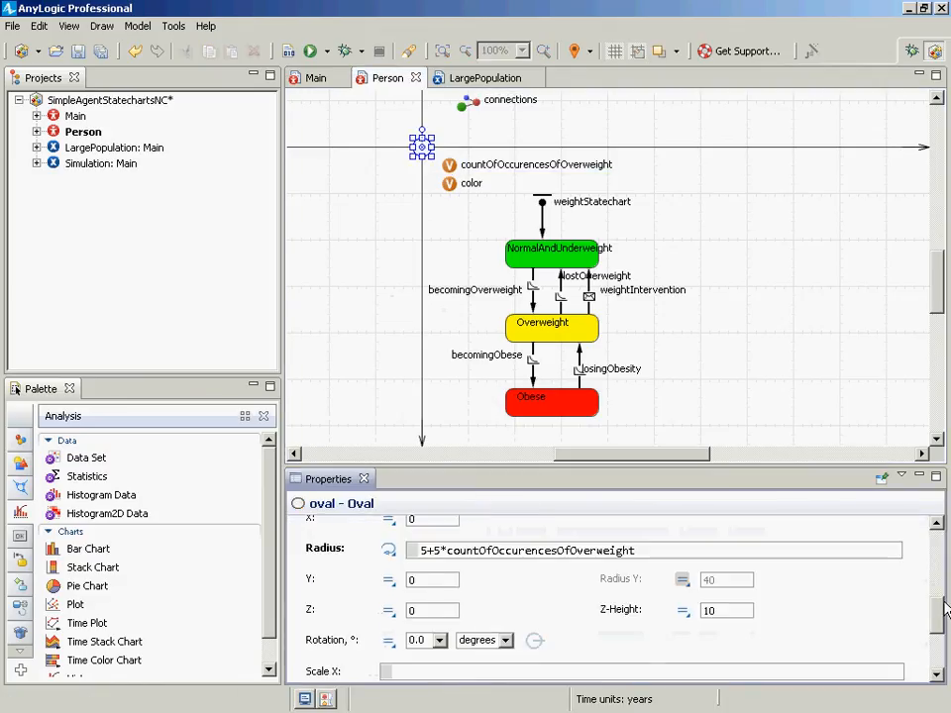
pyautogui.click(451, 546)
pyautogui.hotkey('ctrl', 'a')
pyautogui.hotkey('ctrl', 'c')
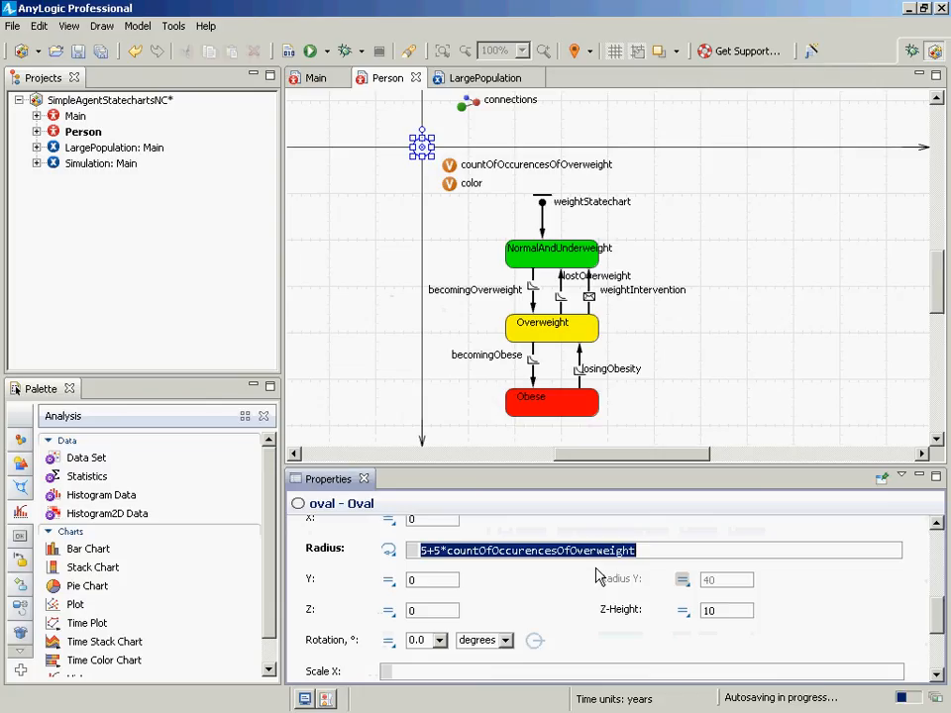
pyautogui.hotkey('alt', 'Tab')
pyautogui.hotkey('ctrl', 'v')
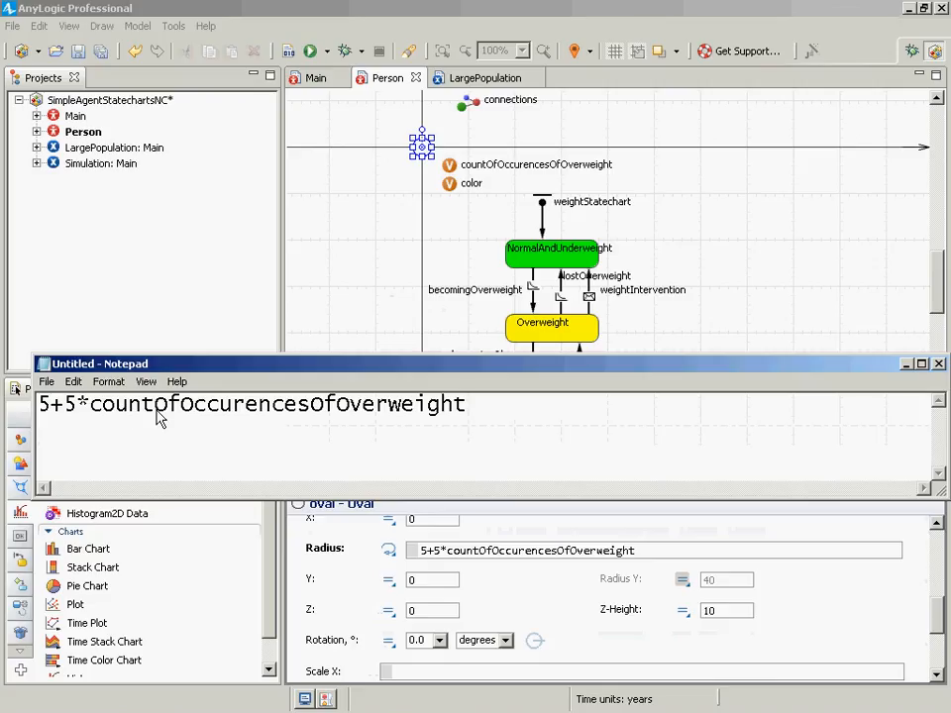
pyautogui.hotkey('alt', 'Tab')
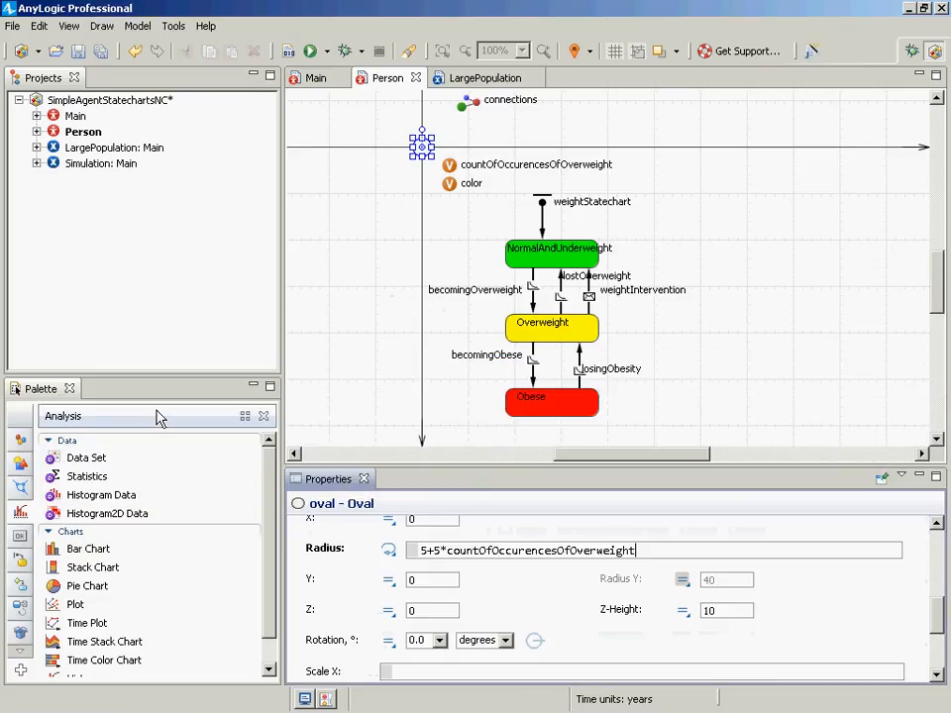
# - Run the Simulation experiment and start the model
pyautogui.click(99, 164)
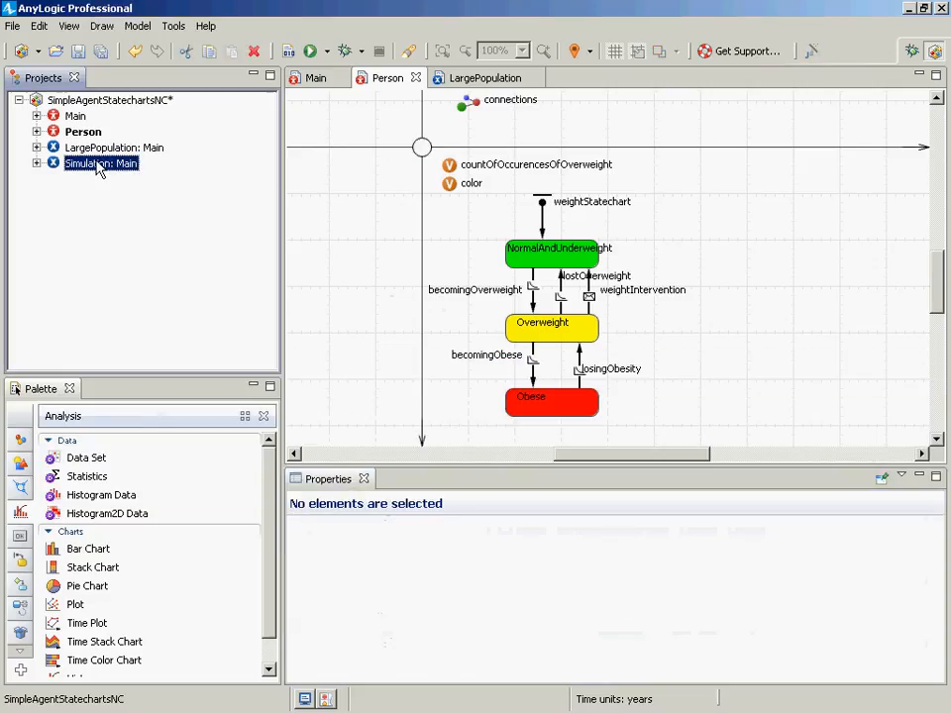
pyautogui.rightClick(97, 162)
pyautogui.click(134, 361)
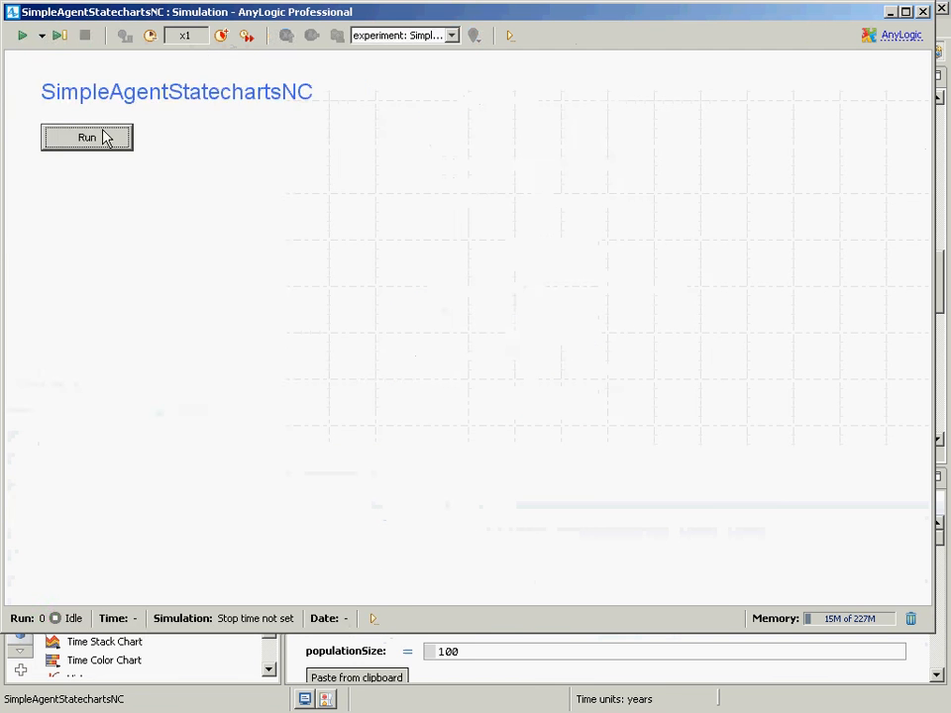
pyautogui.click(103, 138)
# - Raise the simulation speed to x25, then close the simulation window
pyautogui.click(227, 39)
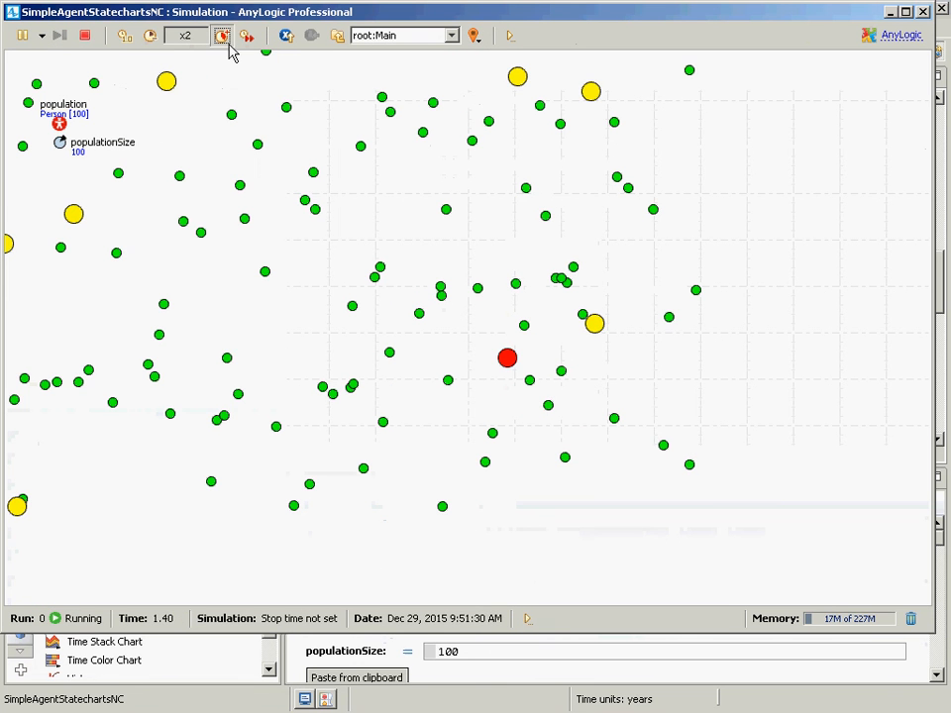
pyautogui.click(226, 39)
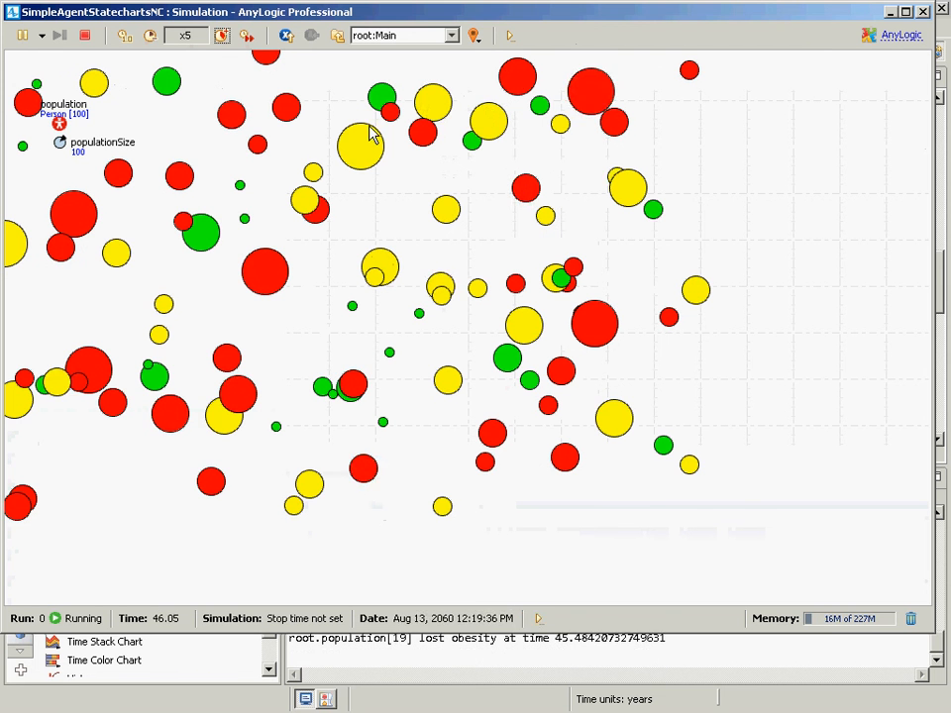
pyautogui.click(222, 36)
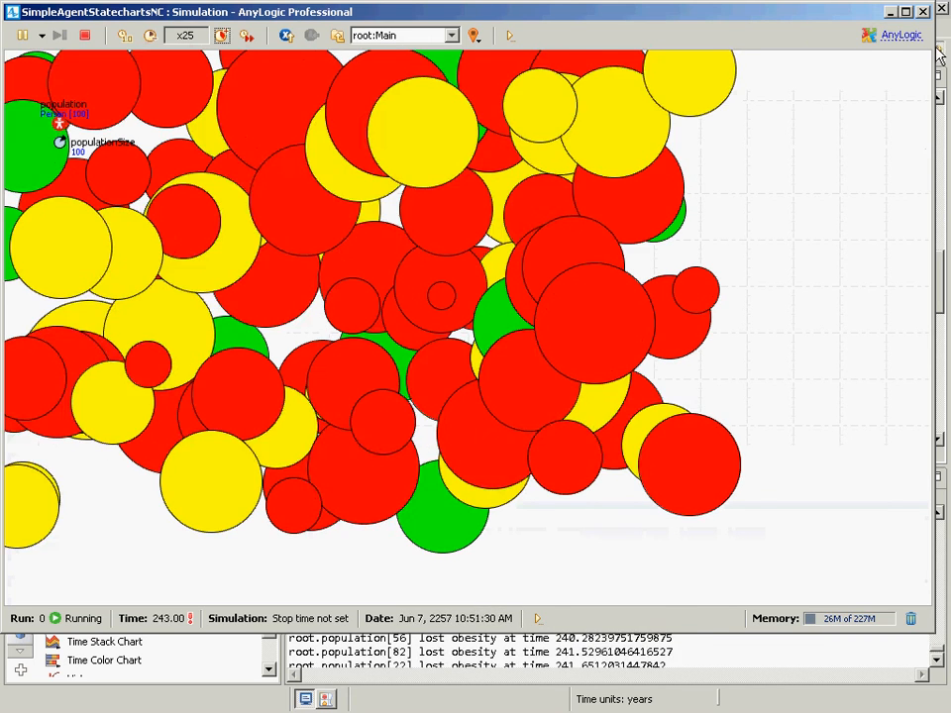
pyautogui.click(921, 10)
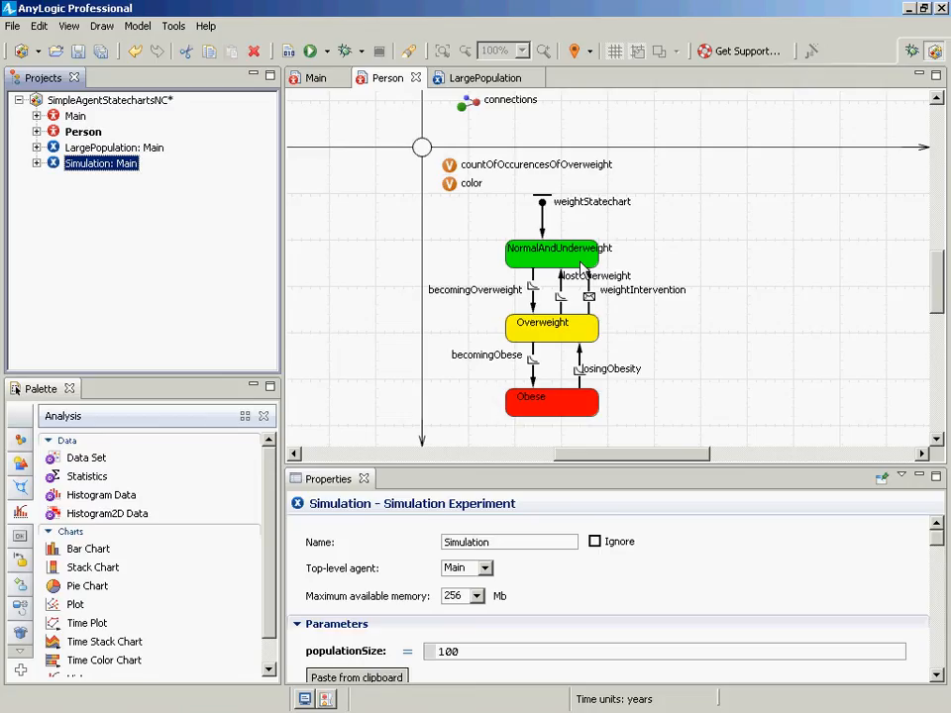
pyautogui.hotkey('alt', 'Tab')
pyautogui.hotkey('alt', 'Tab')
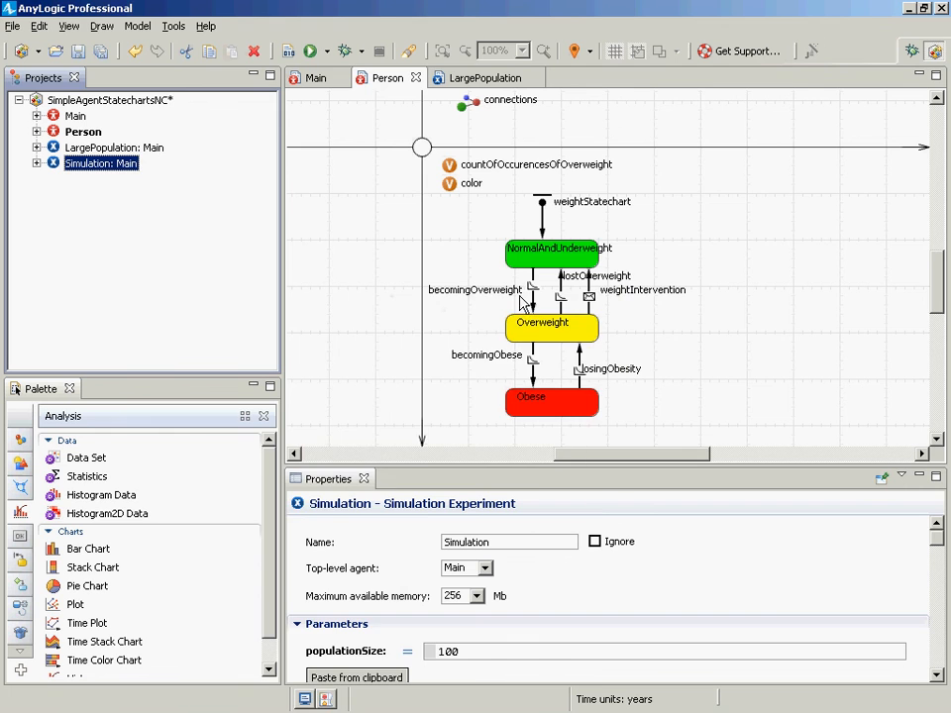